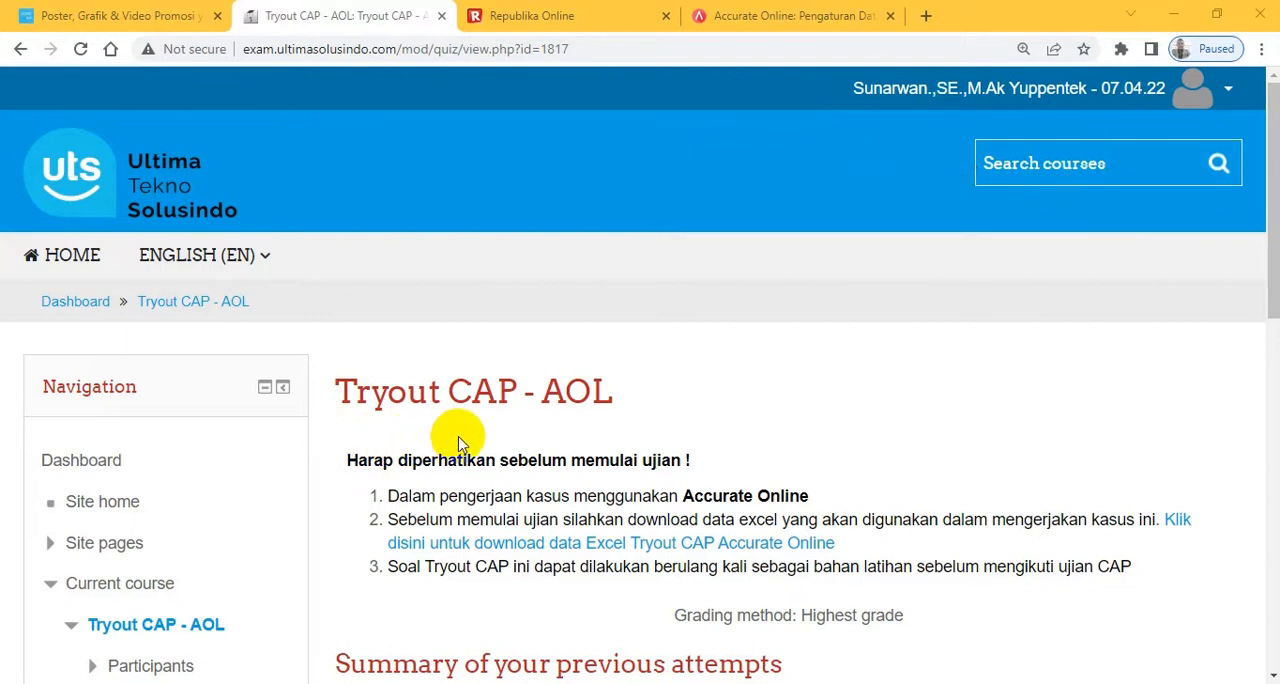
- Open the Excel data folder linked in the Tryout CAP - AOL exam instructions and close the poster promotion page
click(1270, 203)
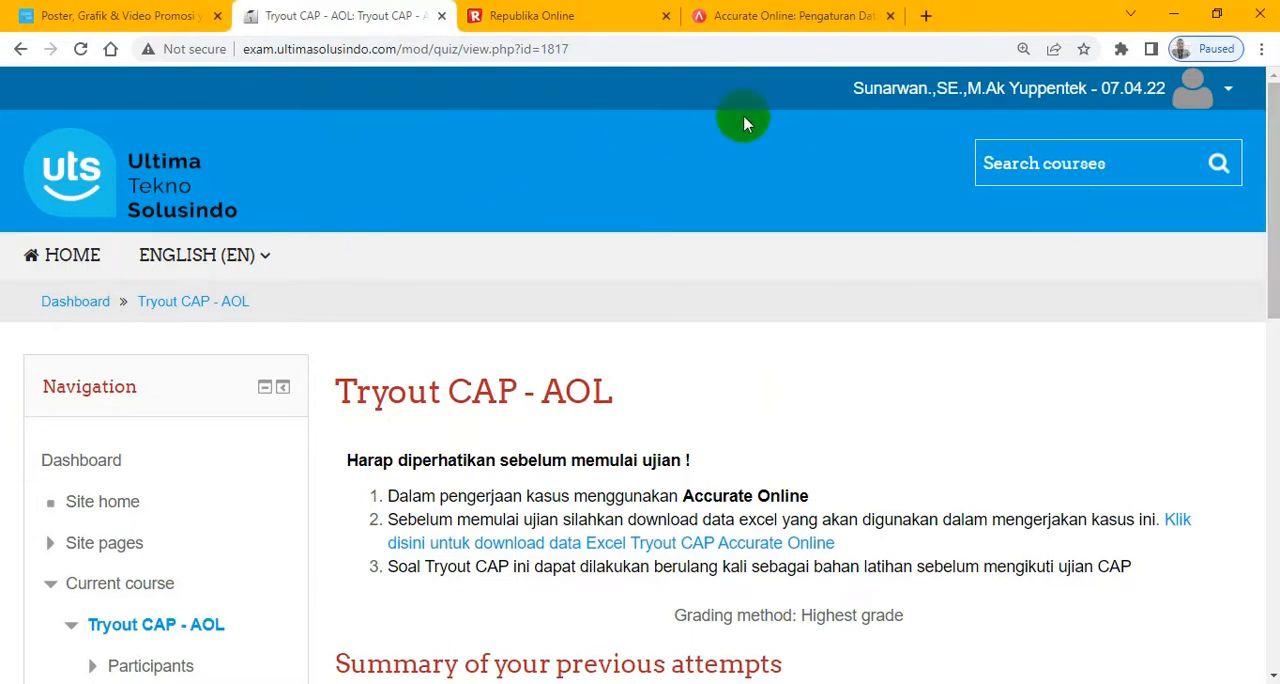
click(302, 52)
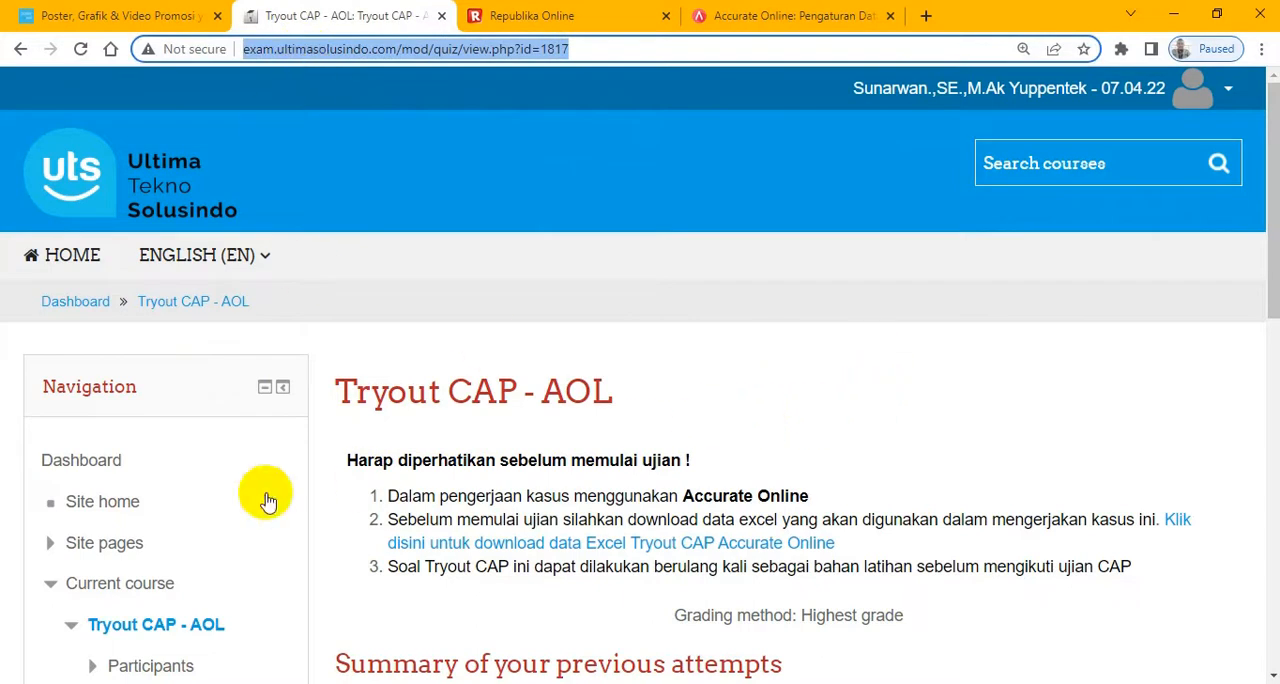
drag(1274, 110, 1274, 358)
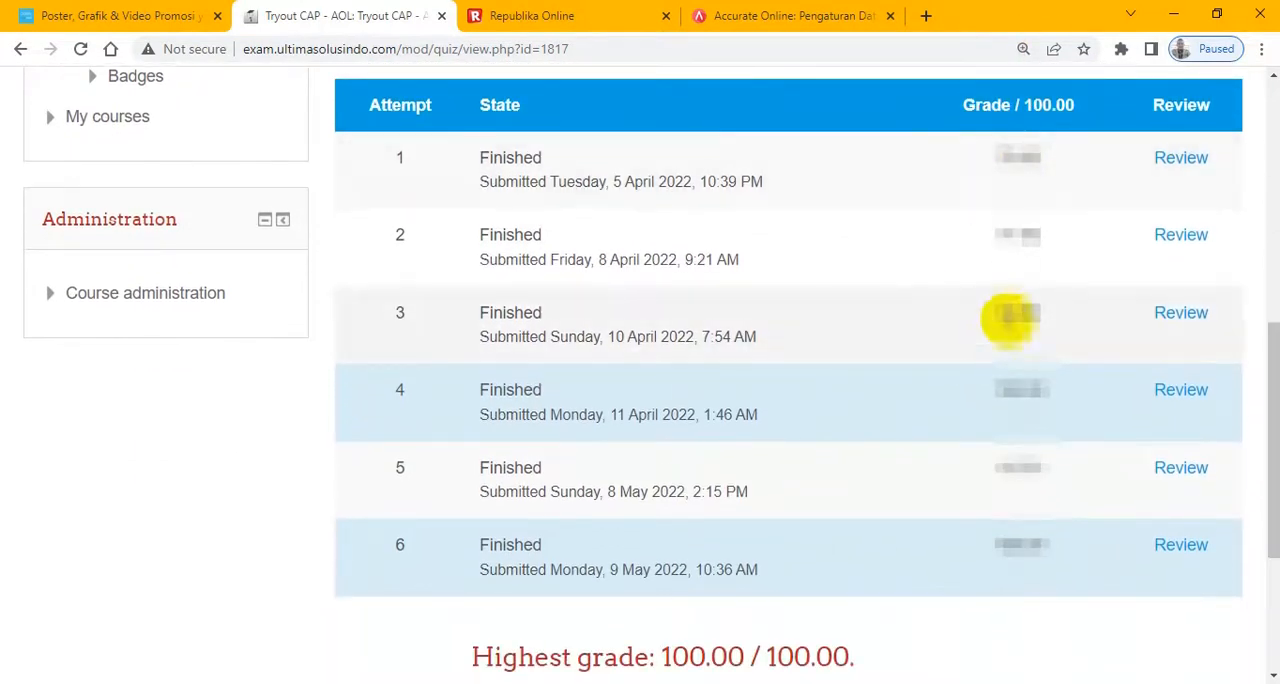
drag(1271, 338, 1271, 163)
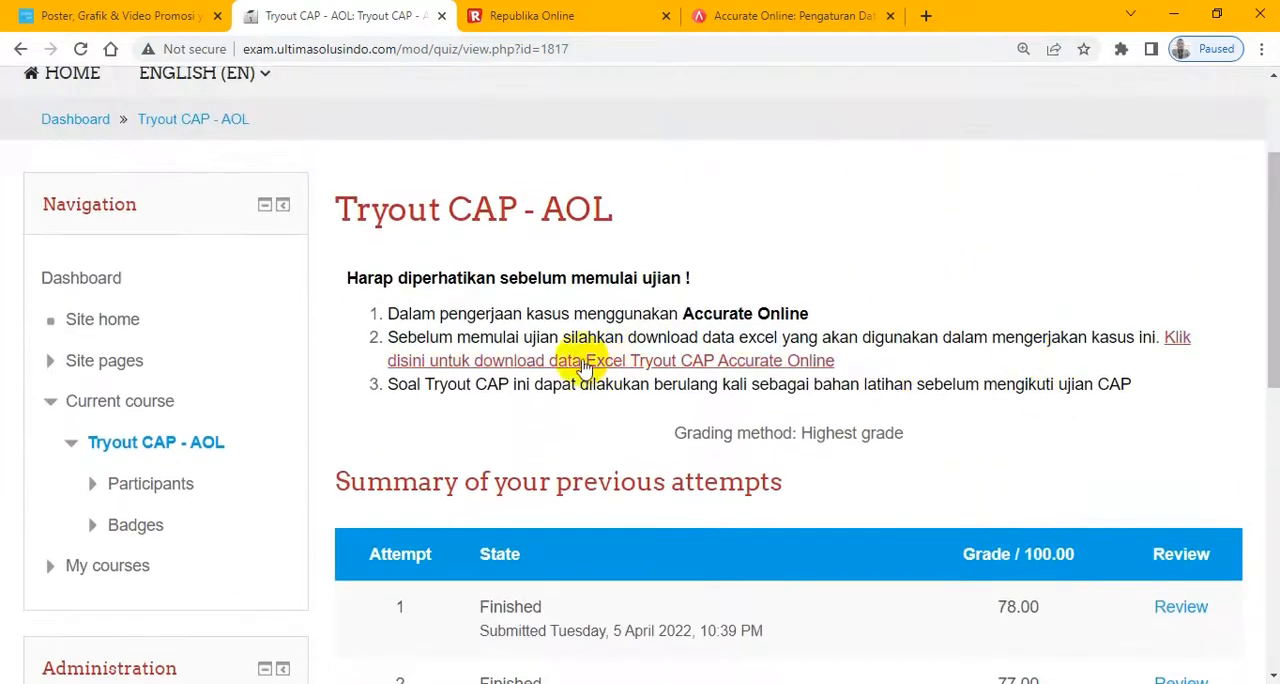
click(1177, 340)
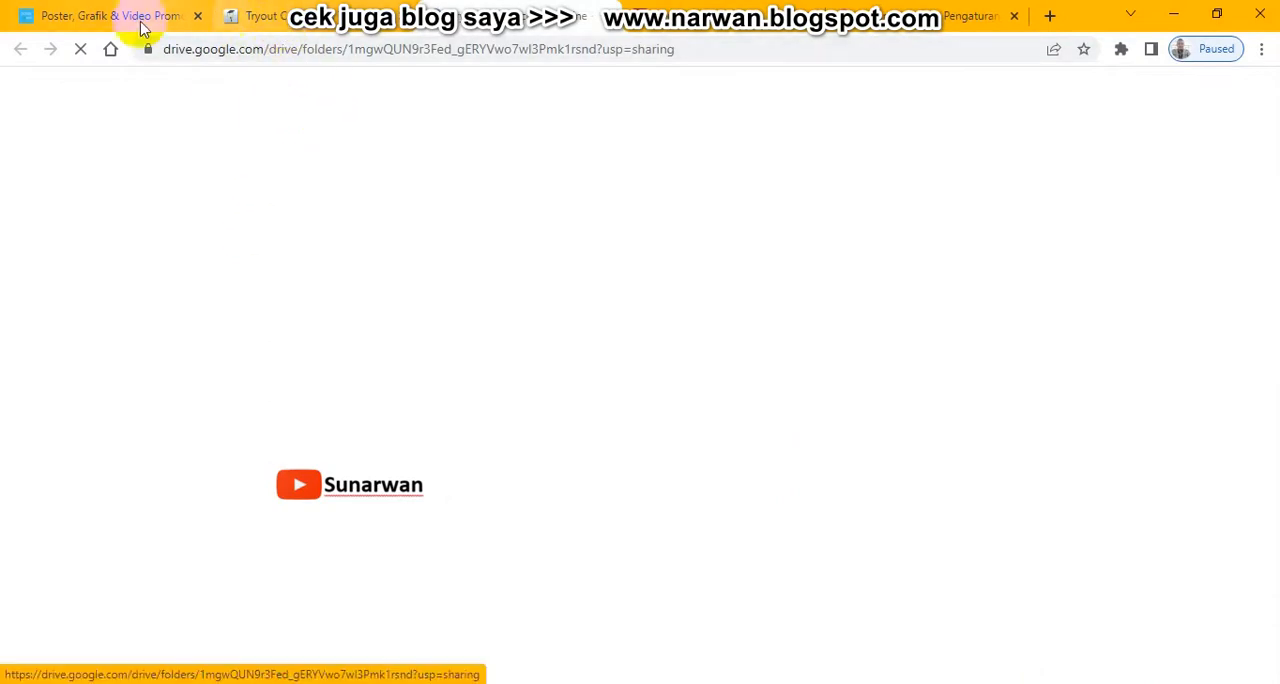
click(197, 16)
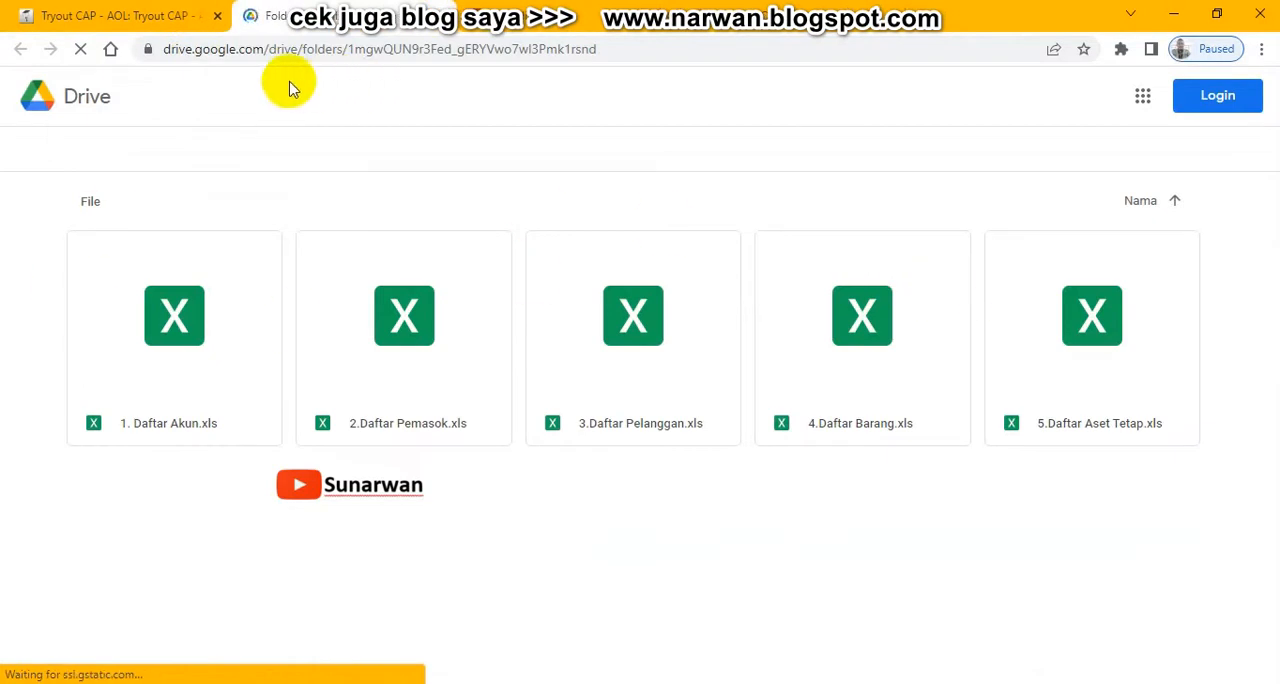
- Start a new Tryout CAP - AOL attempt and answer question 1 with the Chrome logo
click(120, 15)
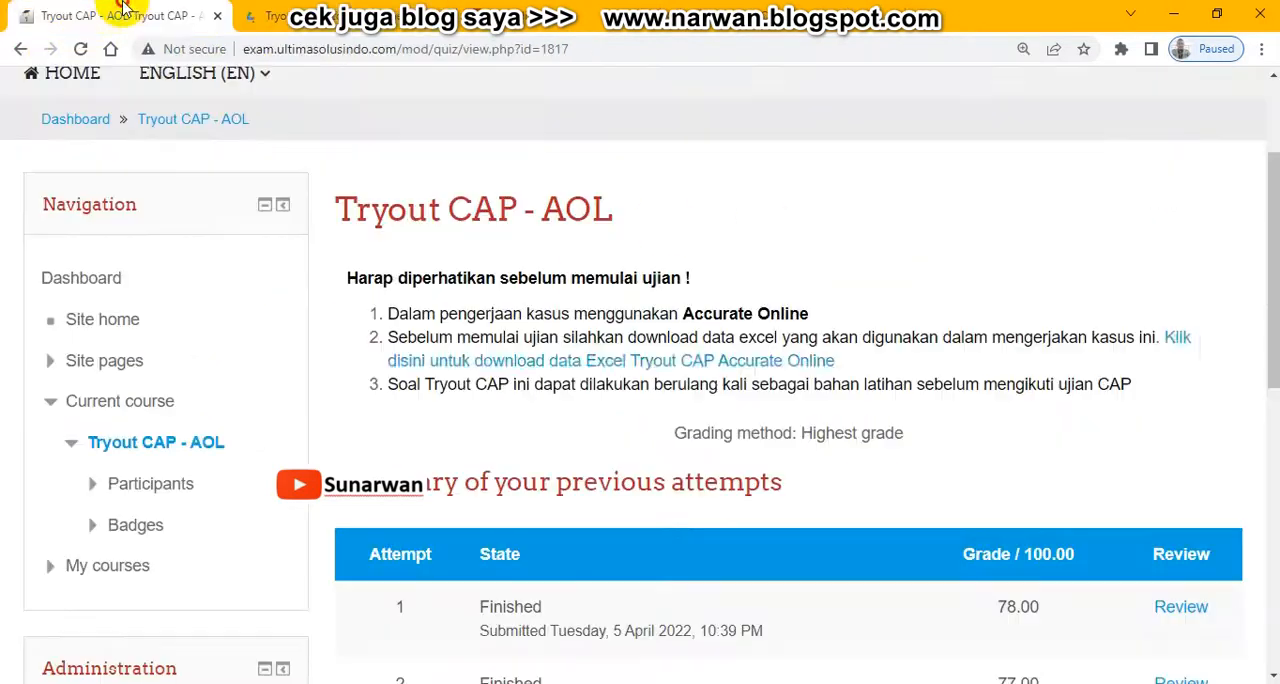
drag(1268, 194, 1268, 459)
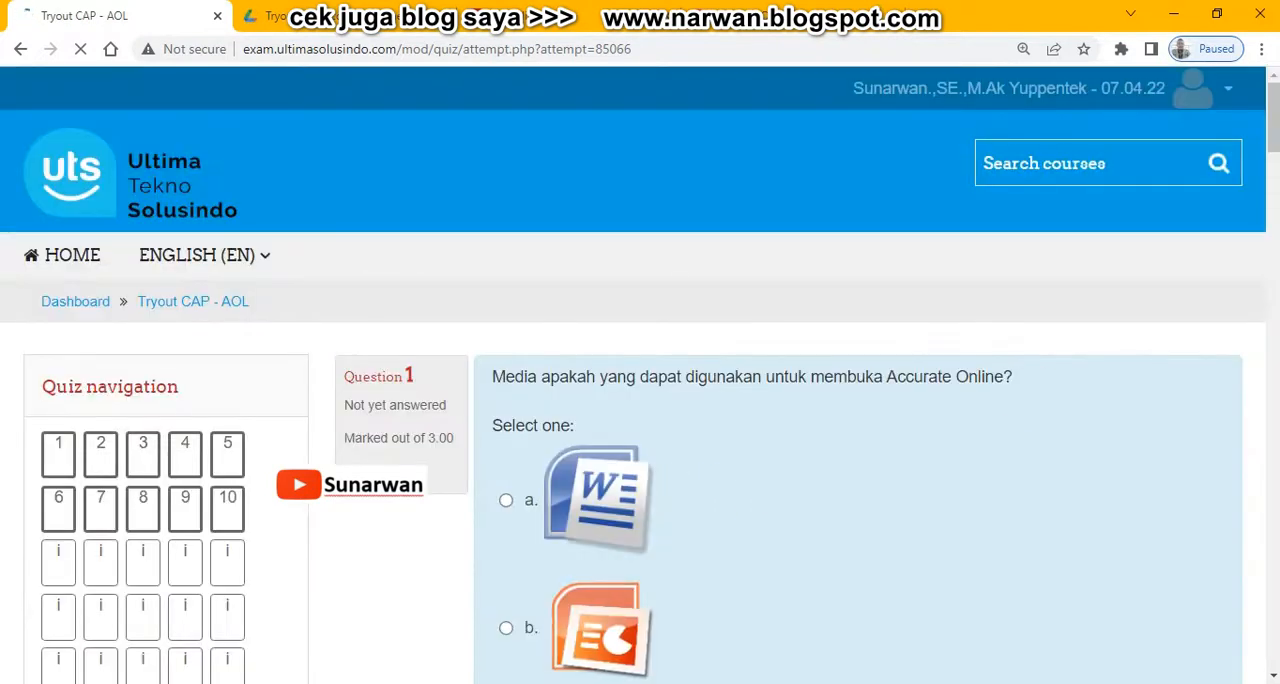
drag(1275, 122, 1276, 150)
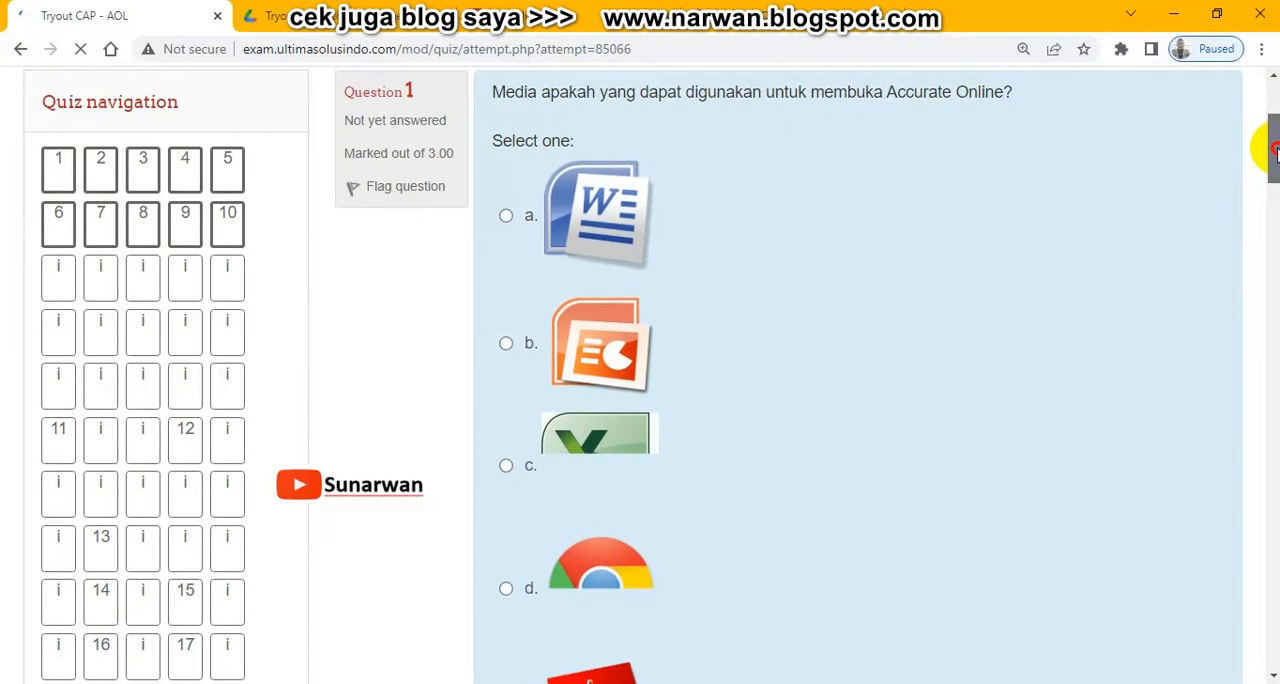
click(506, 589)
- Answer question 2 with Persediaan and flag questions 1 and 2 for rechecking
drag(1271, 129, 1271, 222)
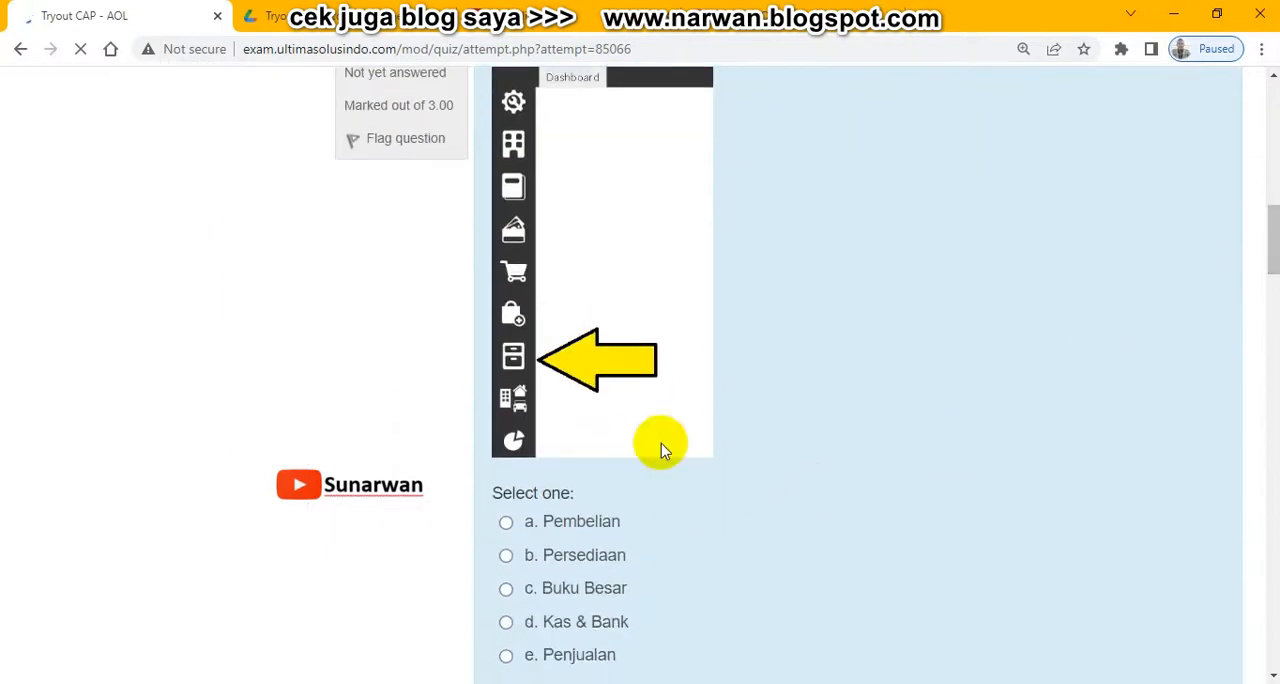
click(506, 557)
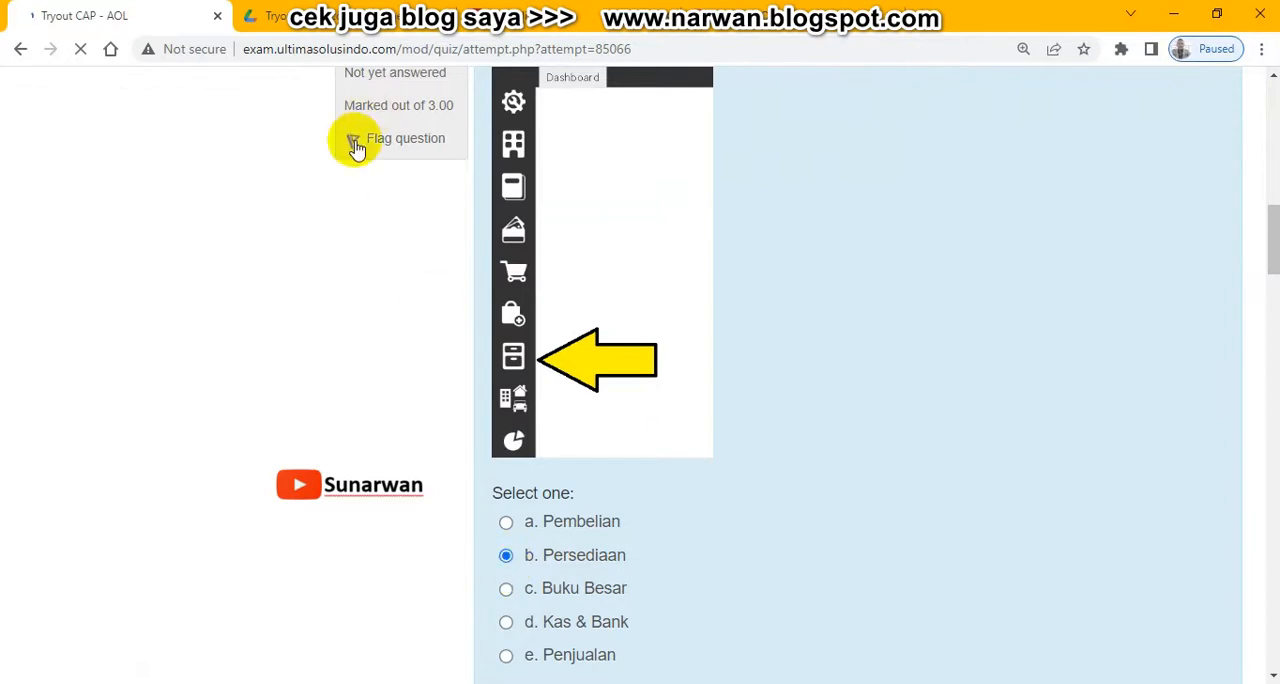
click(356, 143)
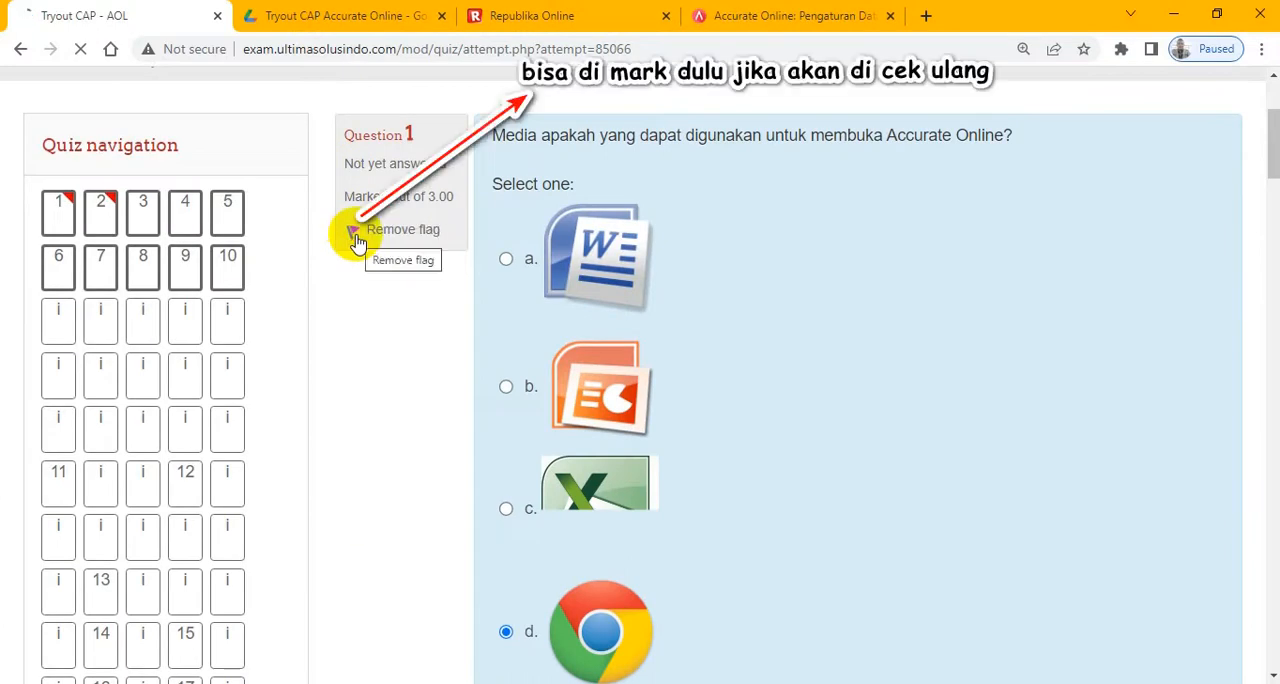
- Answer question 3 with "Untuk menandakan bahwa Faktur Penjualan ditagihkan mendahului pengiriman barang" and flag the question
scroll(1268, 348, down, 6)
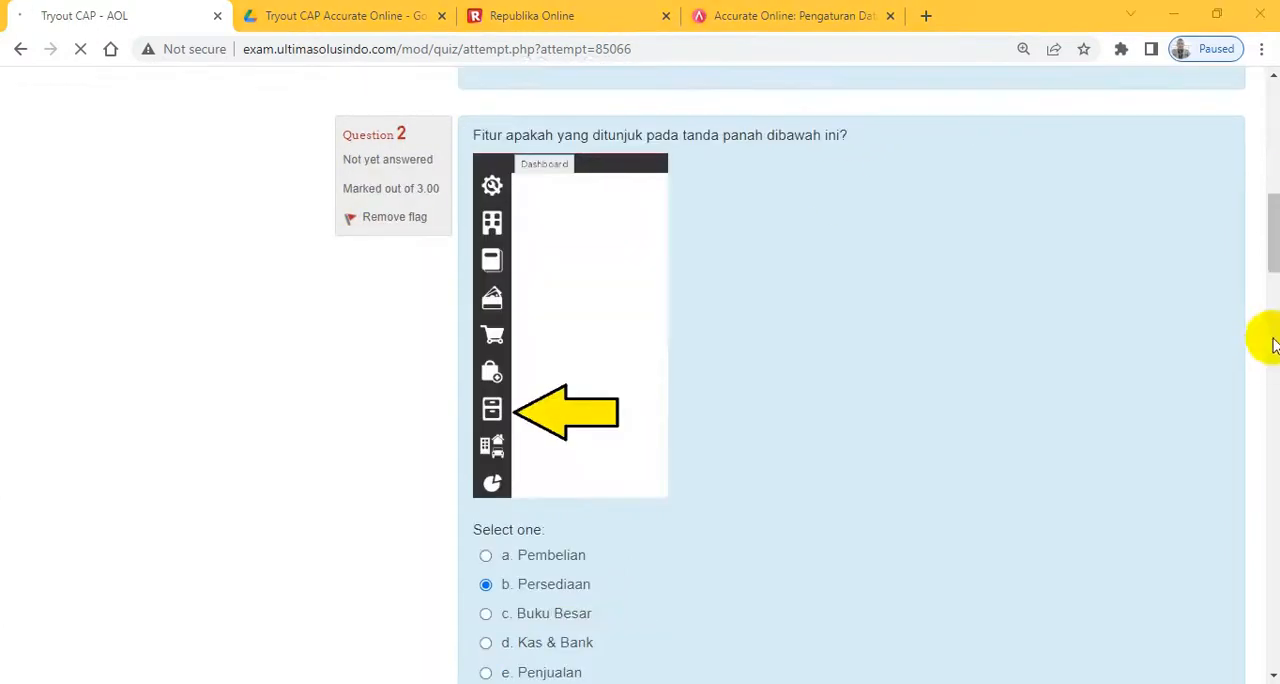
scroll(1268, 348, down, 5)
scroll(807, 378, down, 1)
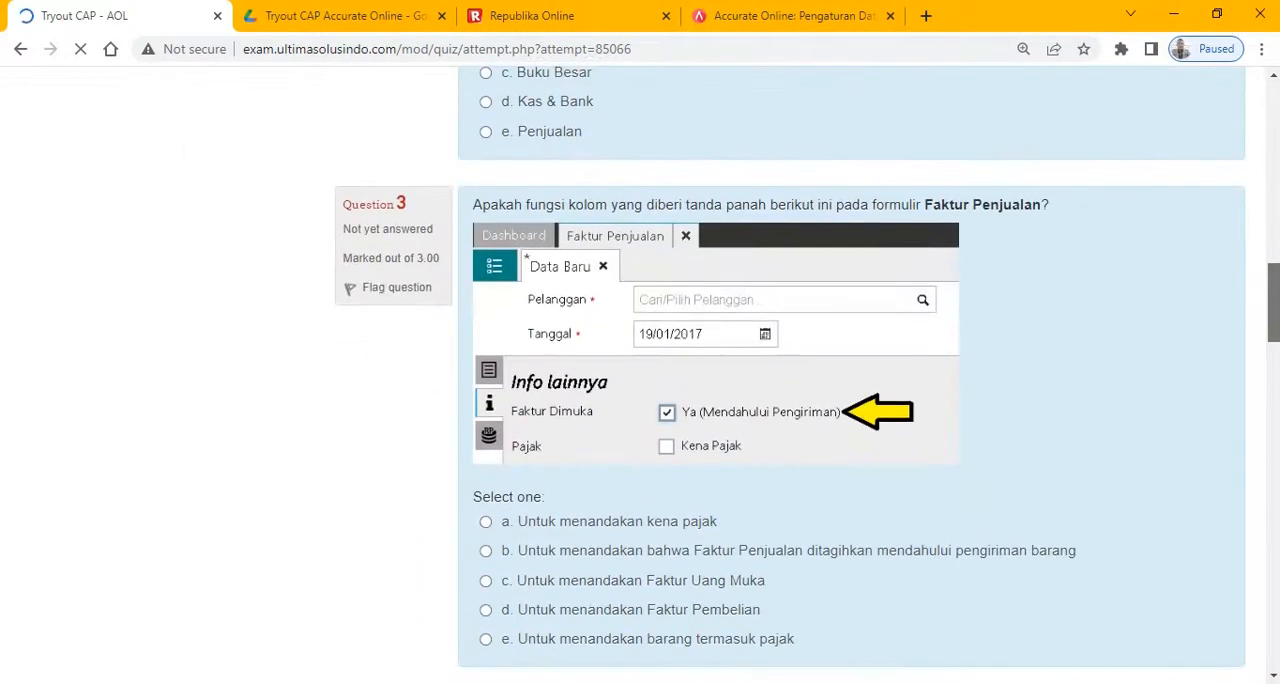
scroll(807, 378, down, 1)
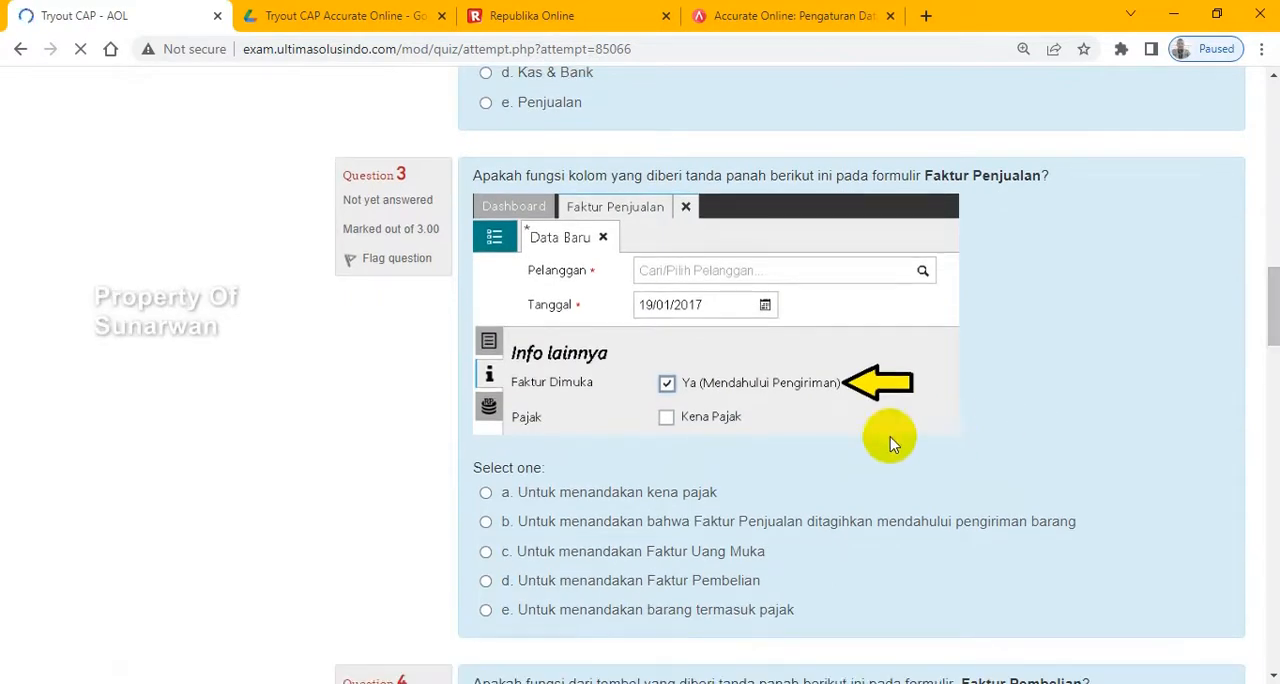
click(485, 523)
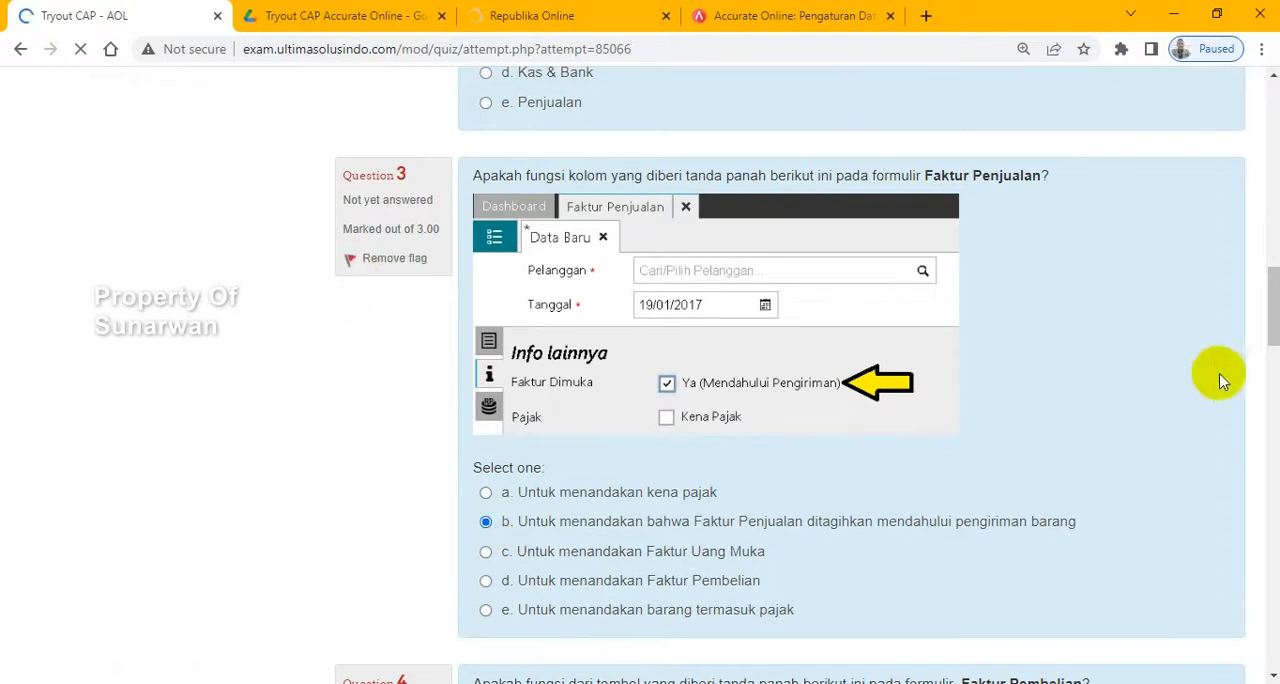
- Answer question 4 with "Untuk menghapus transaksi" and question 5 with accurate.id, flagging both questions
drag(1274, 316, 1274, 391)
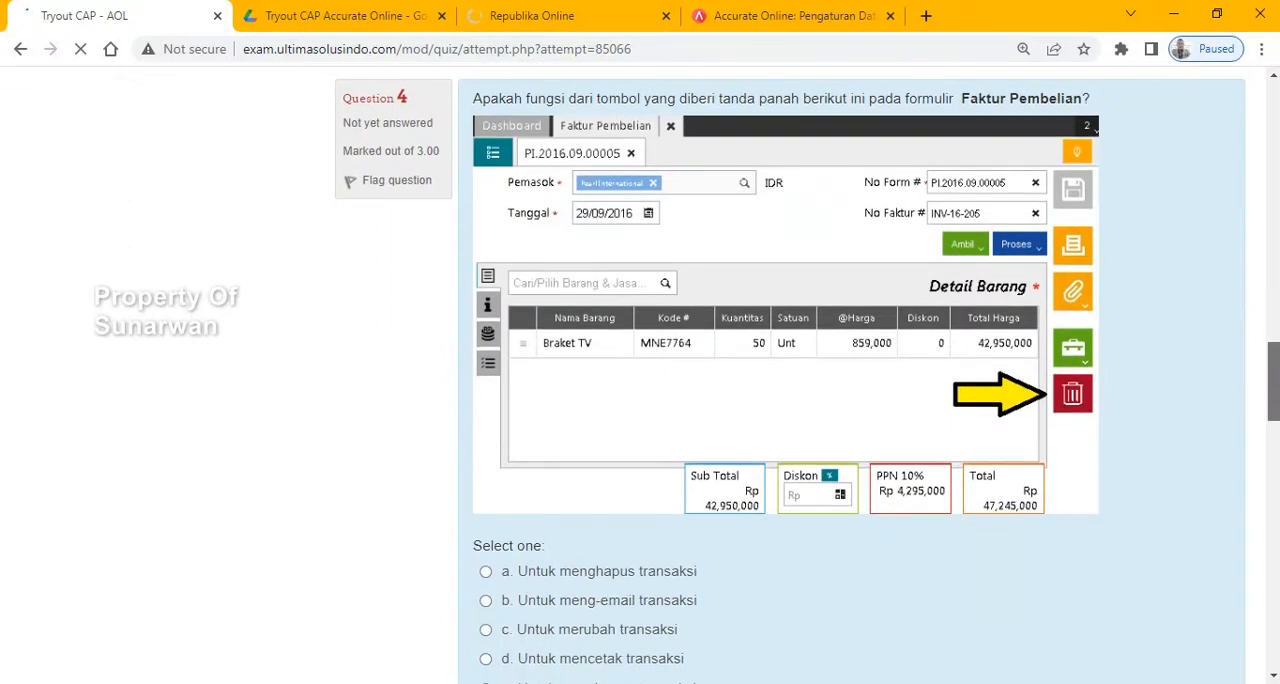
click(488, 573)
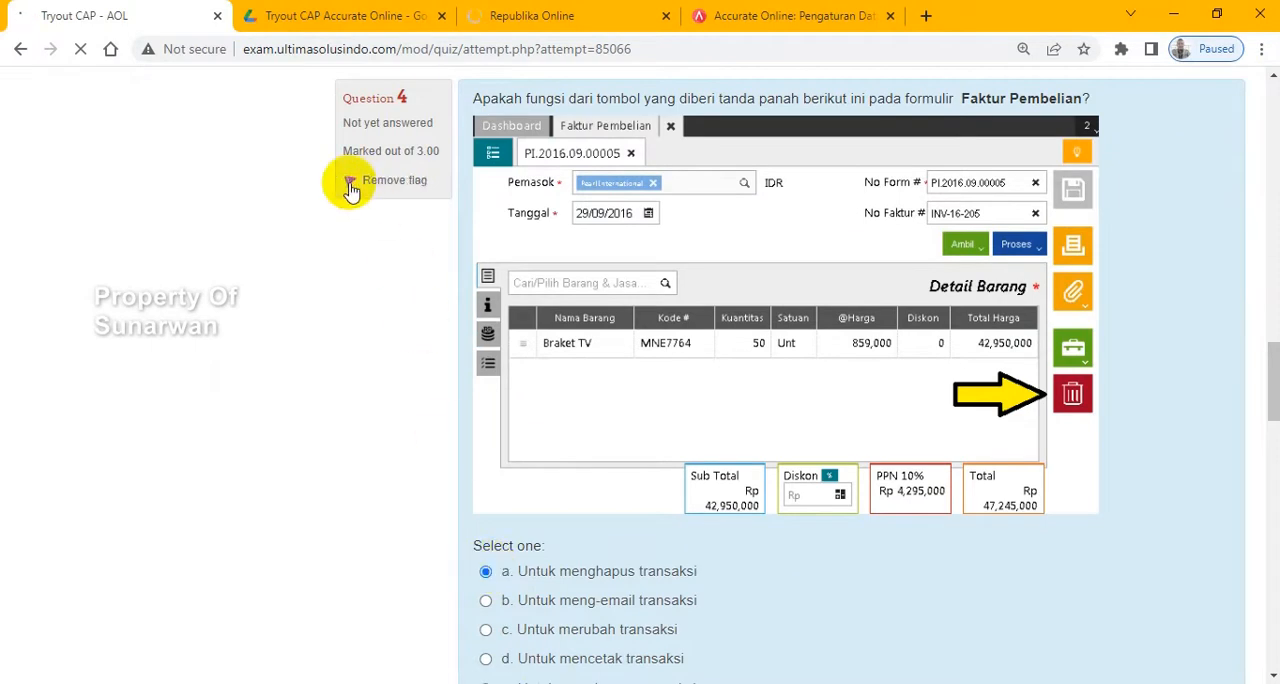
drag(1273, 370, 1273, 432)
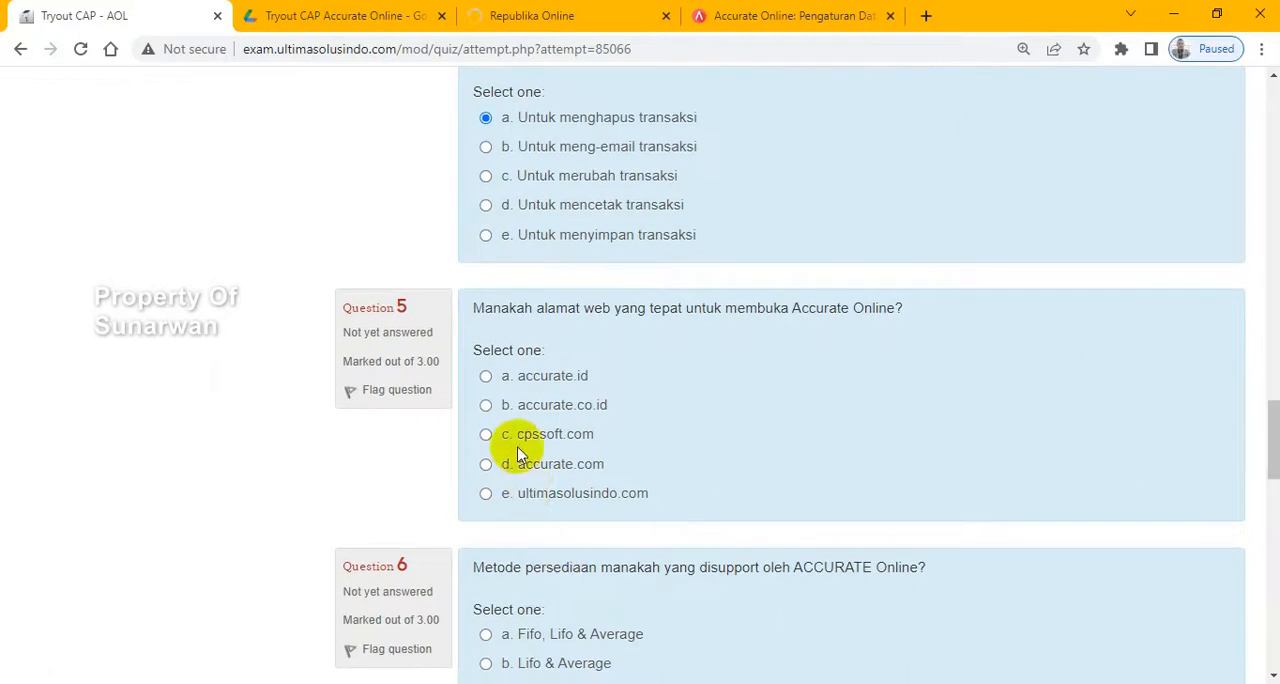
click(352, 388)
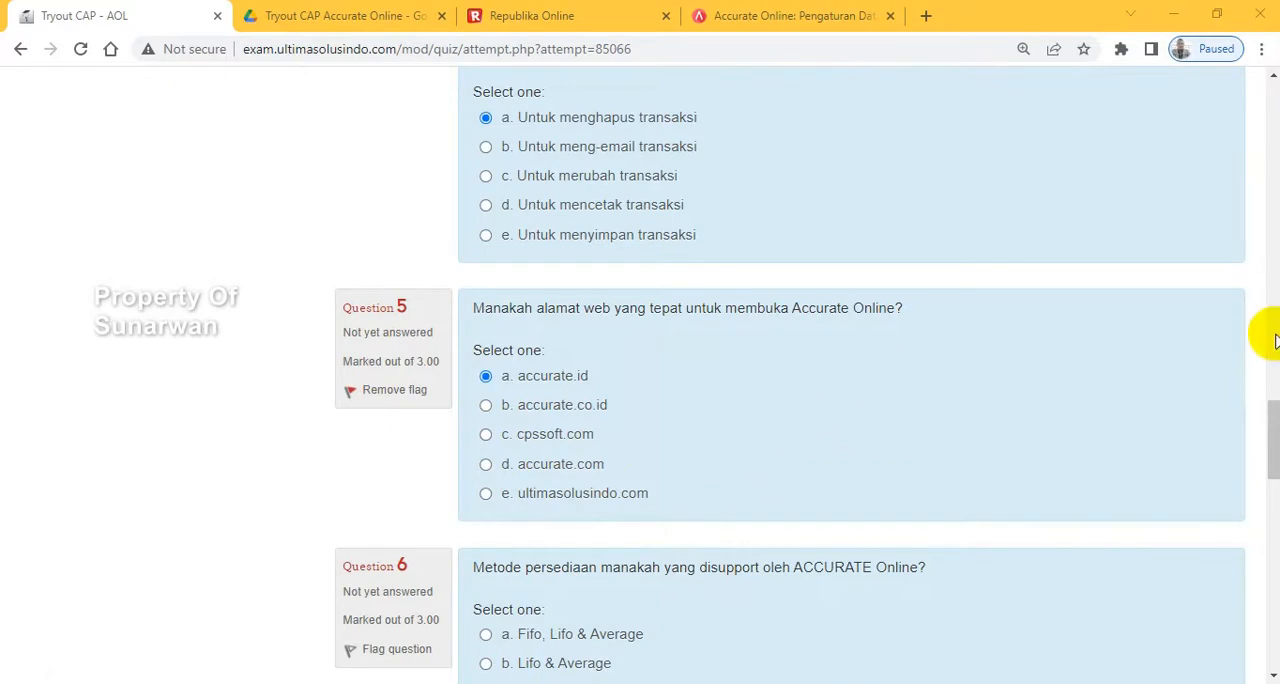
- Answer question 6 with "Fifo & Average" and question 7 with "Daftar Syarat Pembayaran"
drag(1274, 403, 1273, 442)
scroll(1273, 443, down, 1)
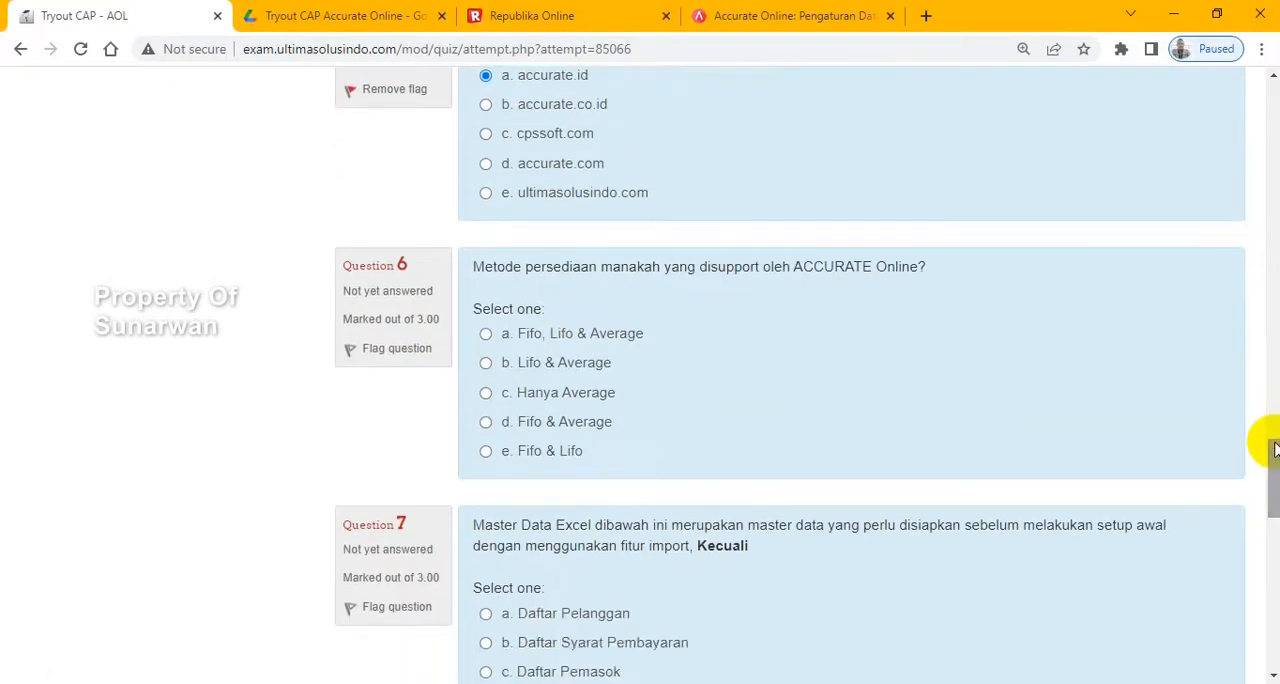
click(486, 424)
drag(1274, 452, 1272, 500)
click(486, 329)
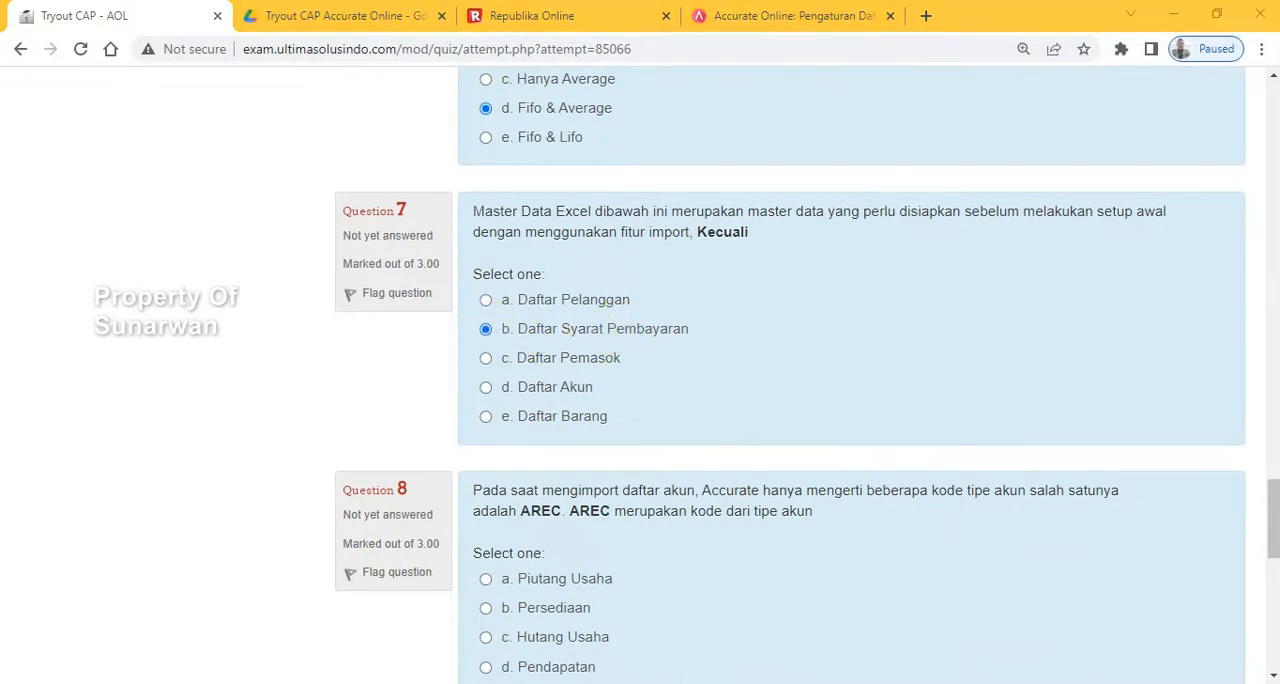
- Answer question 8 with "Piutang Usaha" and question 9 with "Beban"
mouse_move(1276, 508)
mouse_down()
mouse_move(1270, 491)
mouse_move(1270, 529)
mouse_up()
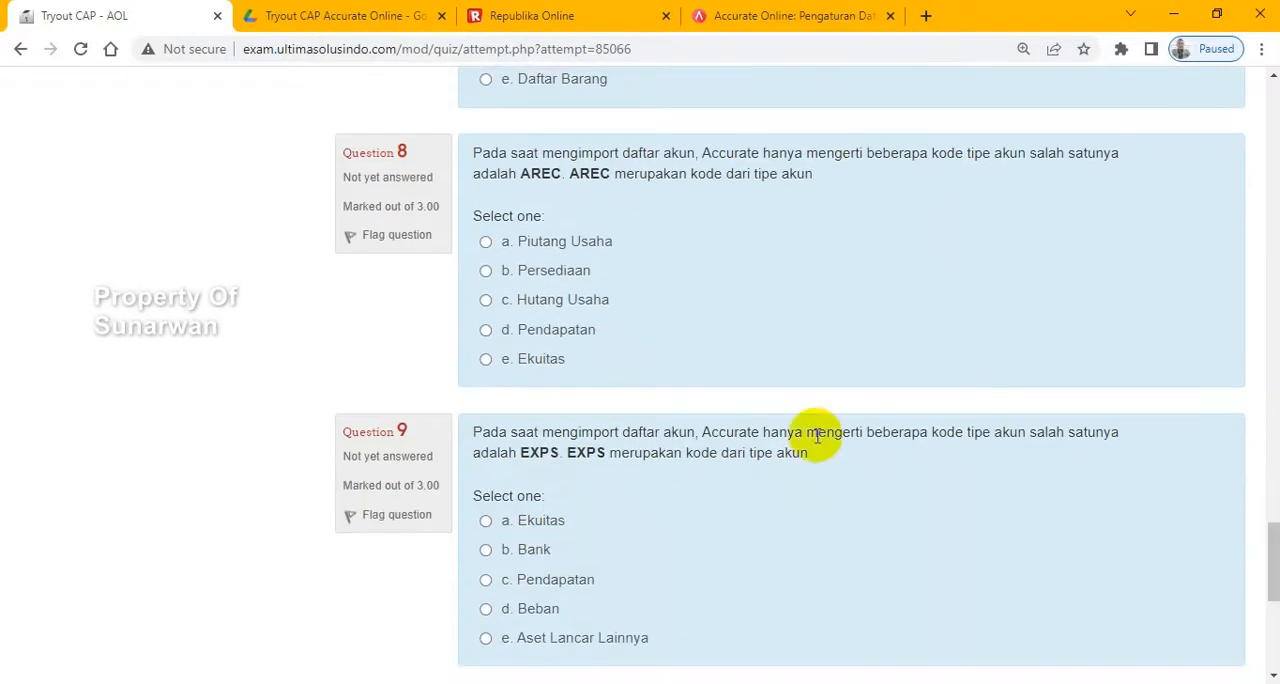
click(486, 242)
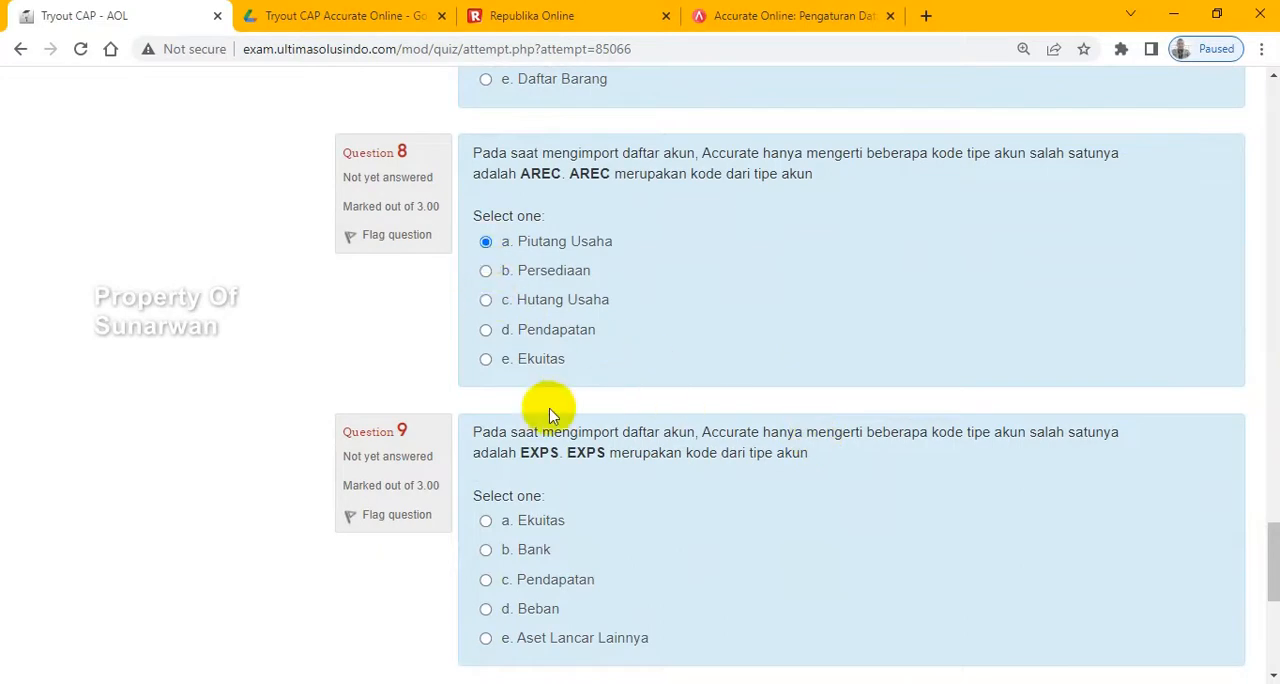
click(485, 612)
- Answer question 10 with "Microsoft Excel (*.xls, *.xlsx)" and continue to the quiz's second page
drag(1271, 524, 1274, 582)
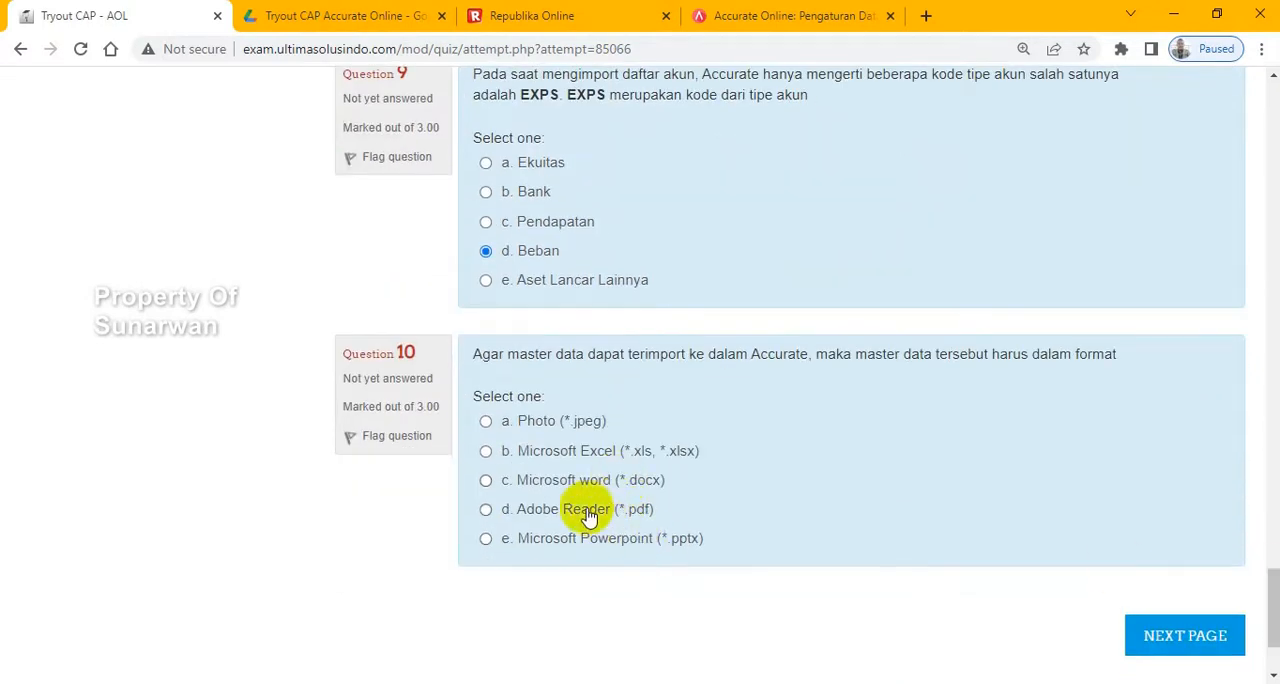
click(484, 458)
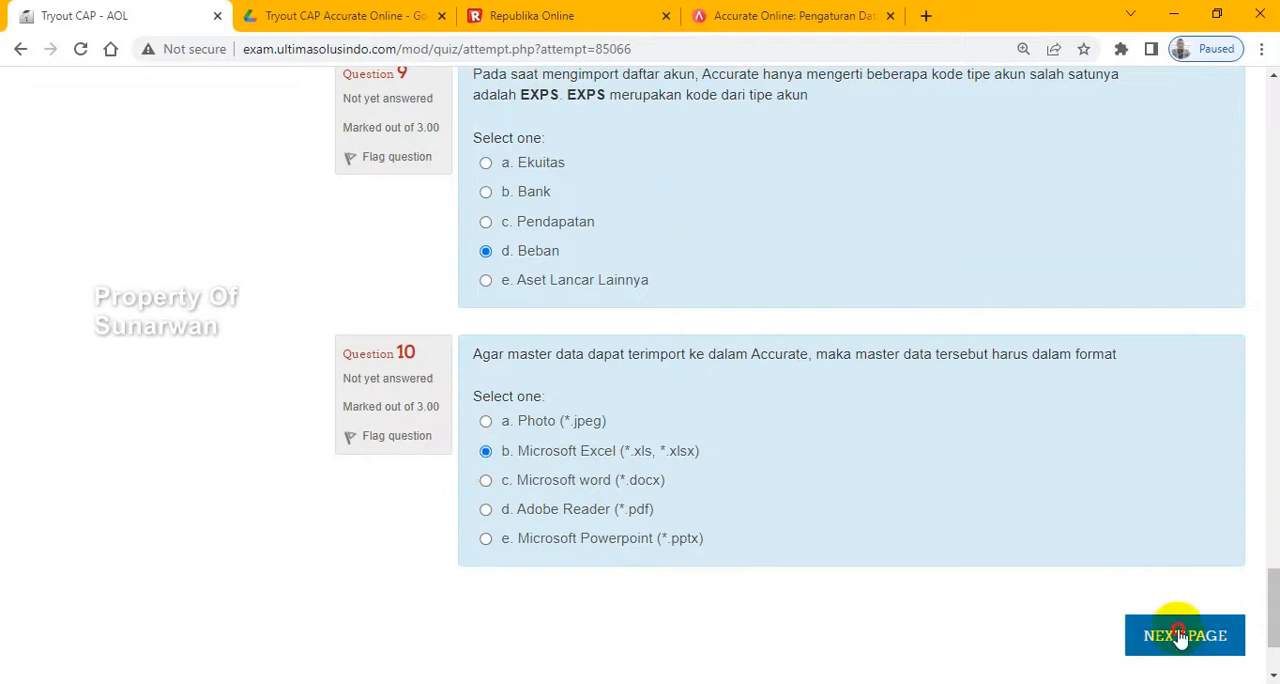
click(1180, 637)
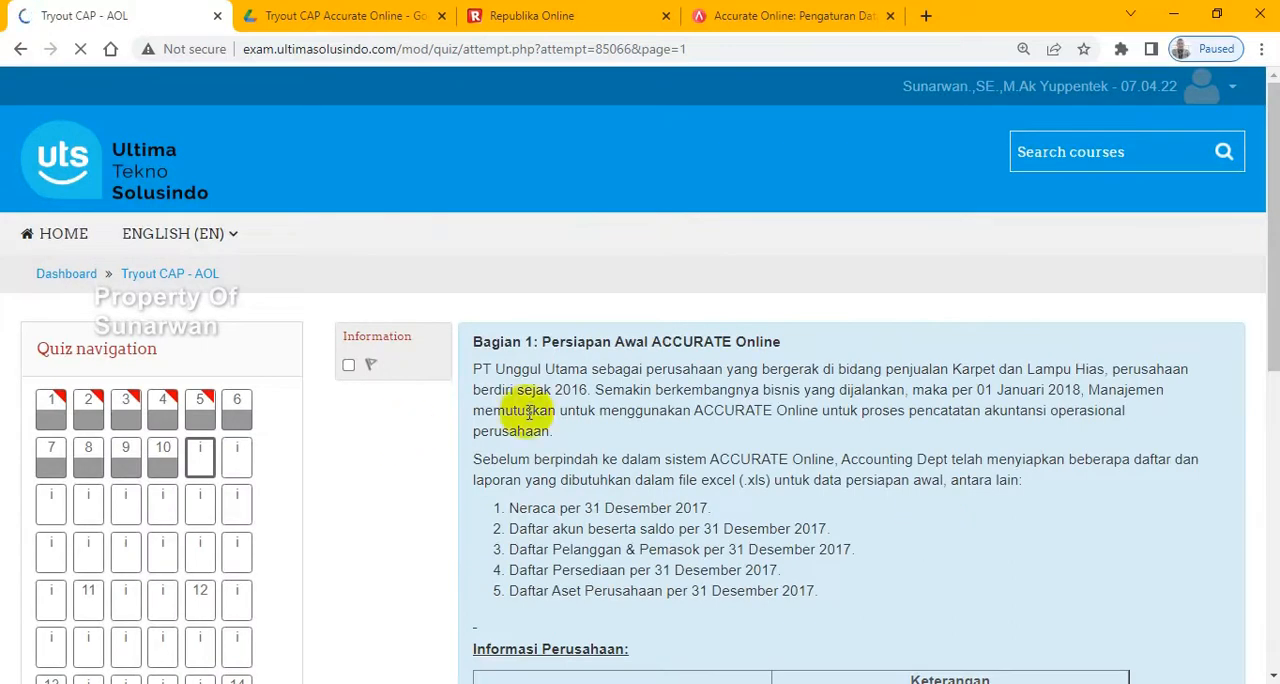
- Close the Google Drive and Republika pages and switch to the Accurate Online database management page
scroll(500, 405, down, 1)
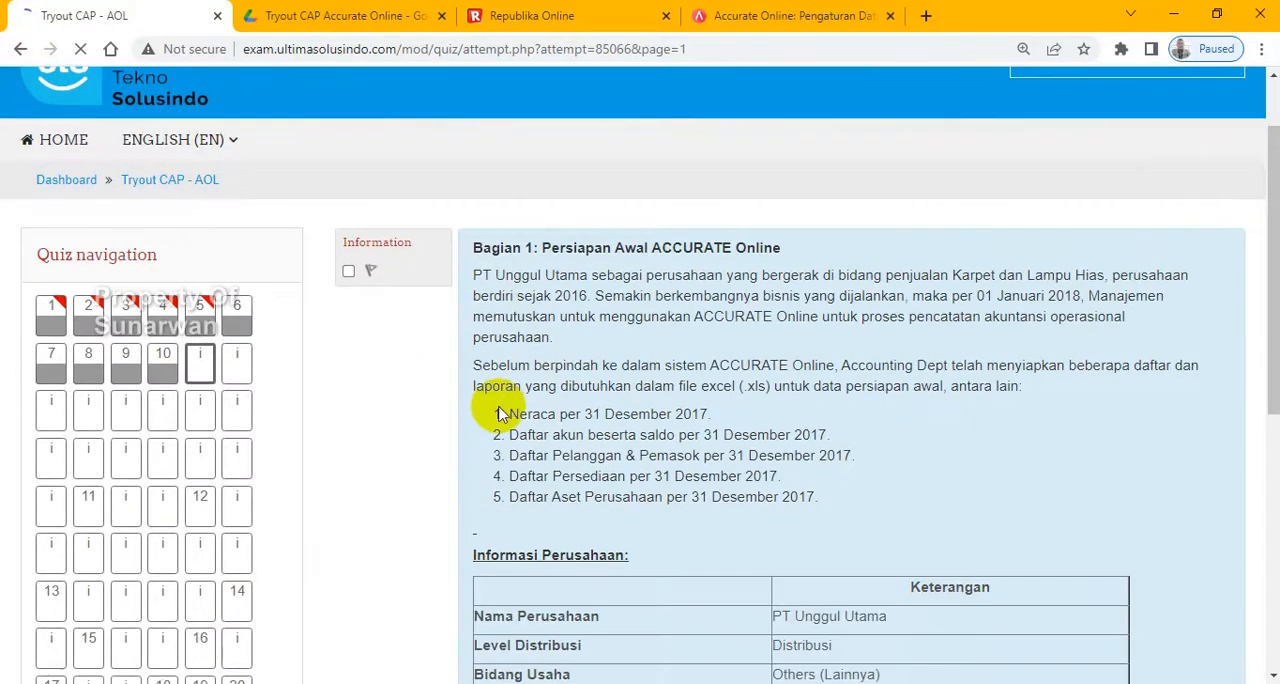
scroll(502, 414, down, 5)
scroll(502, 414, up, 4)
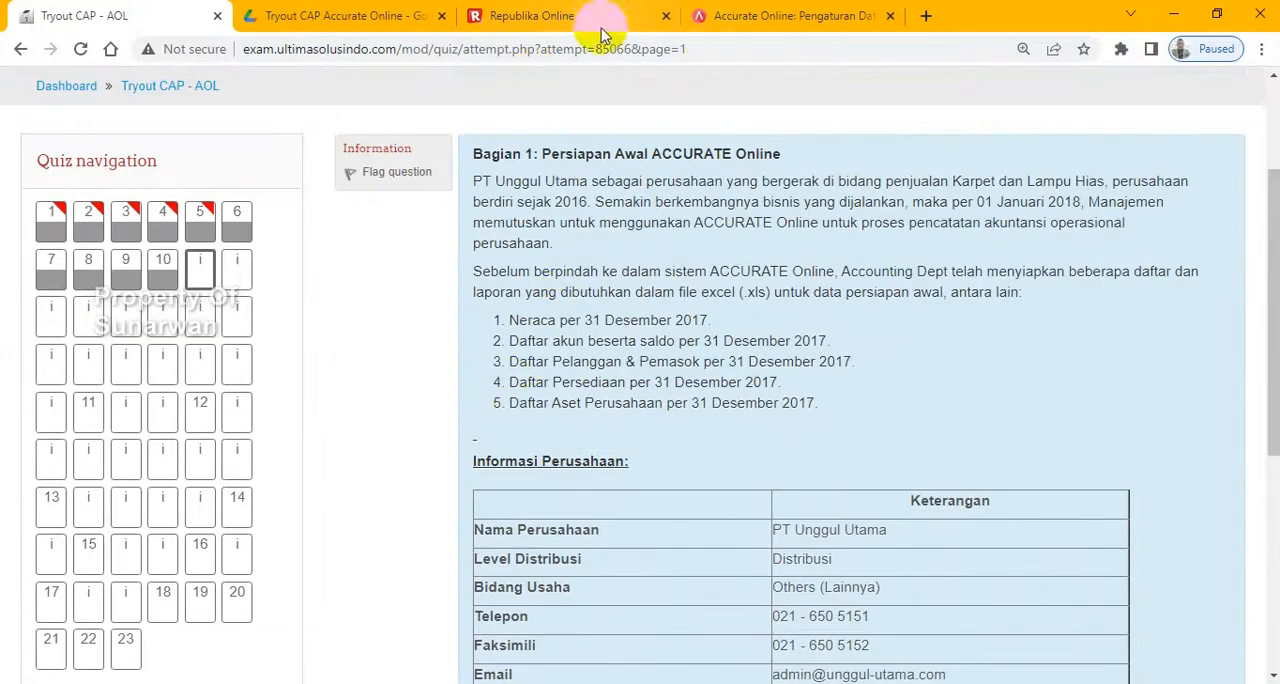
click(440, 18)
click(442, 17)
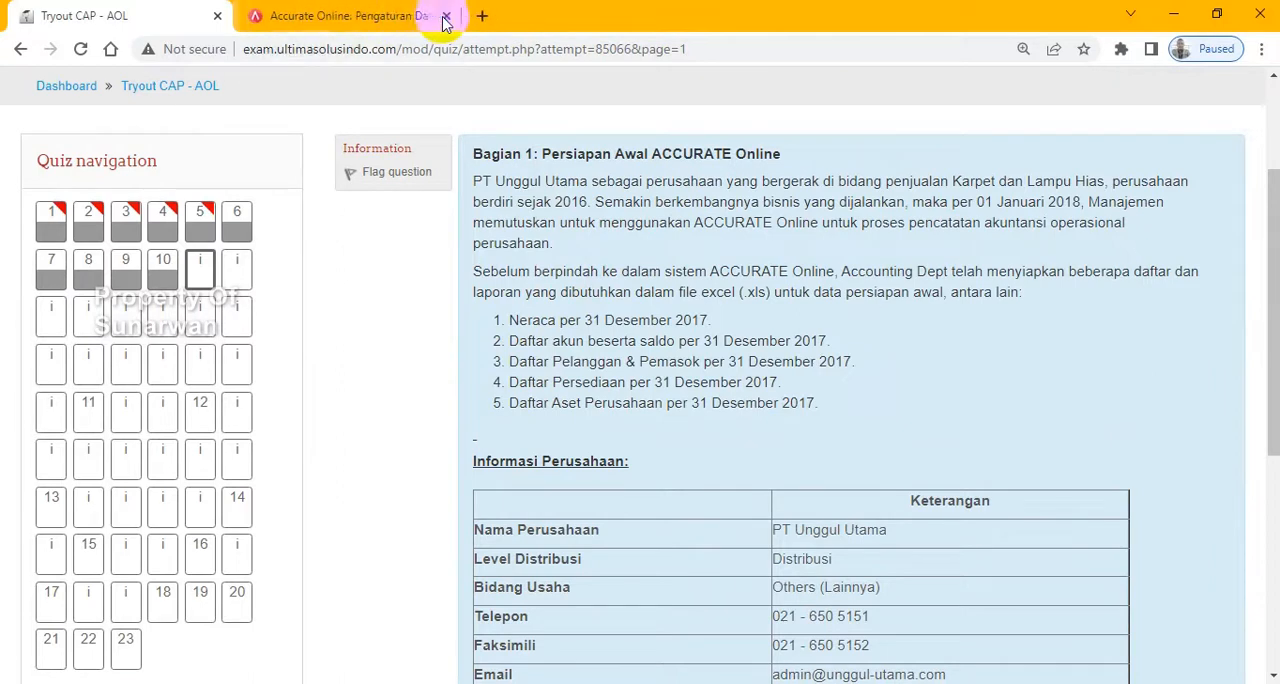
click(371, 18)
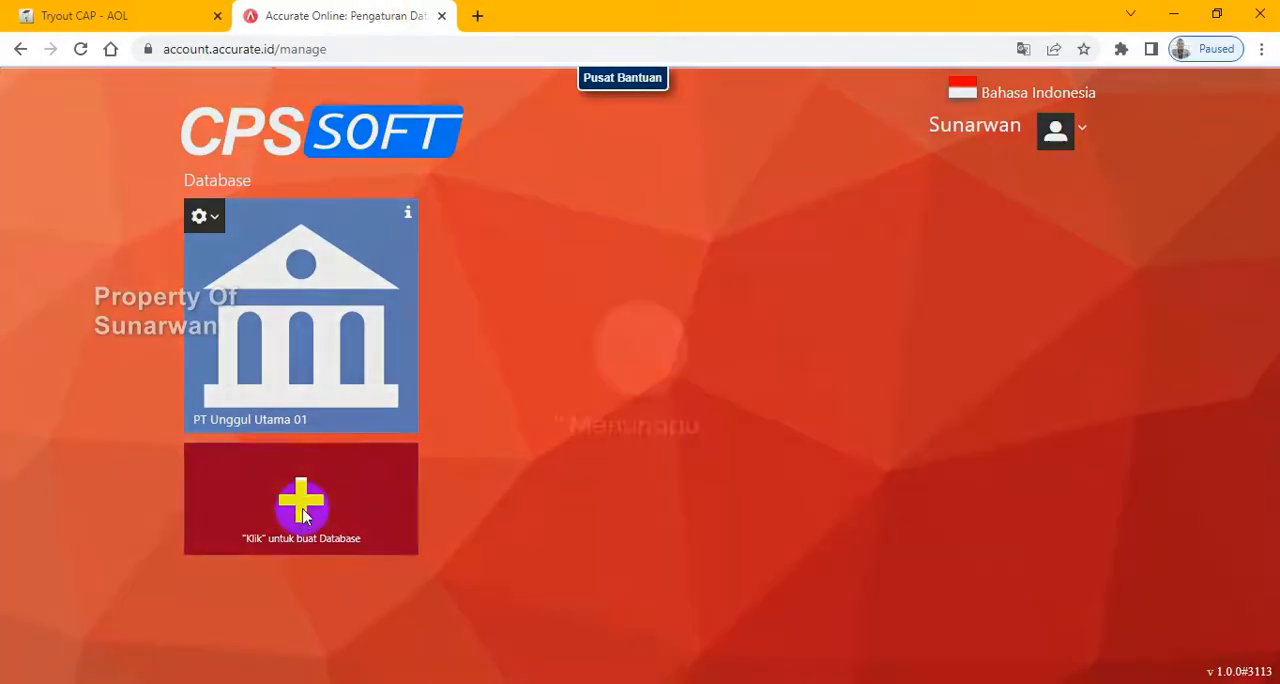
- Create a new database with alias PT UNGGUL UTAMA, a black background and the striped-awning shop logo
click(303, 508)
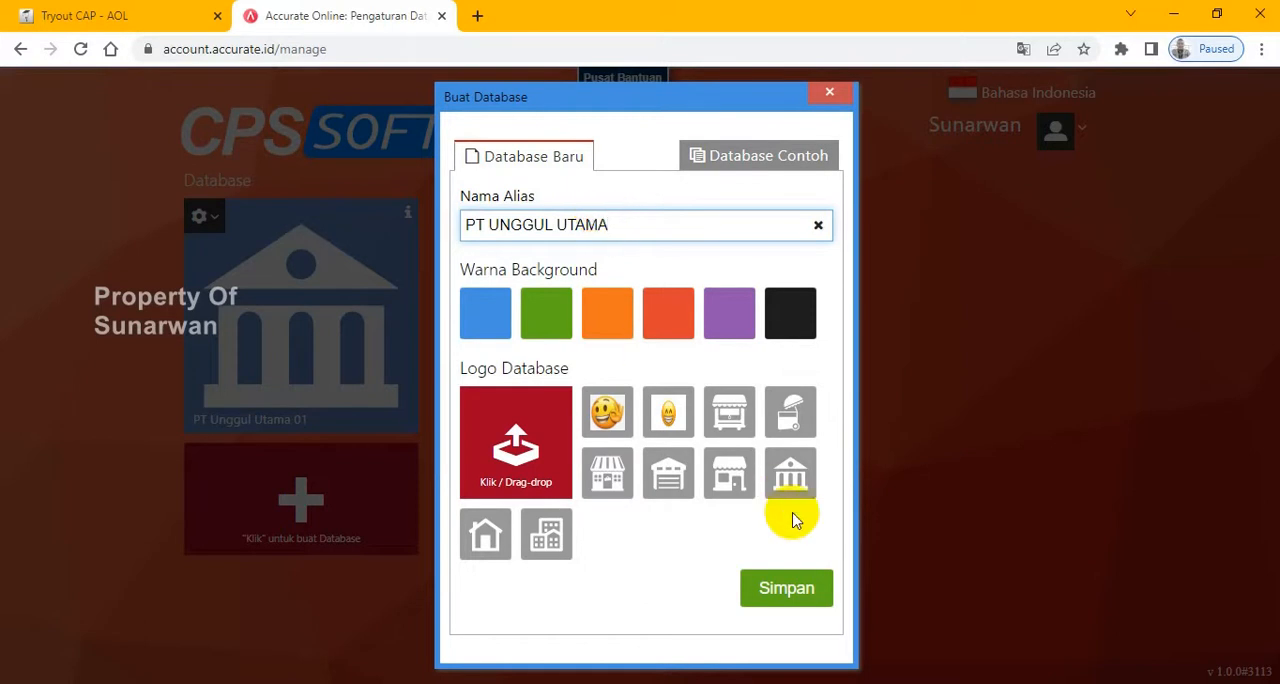
click(790, 320)
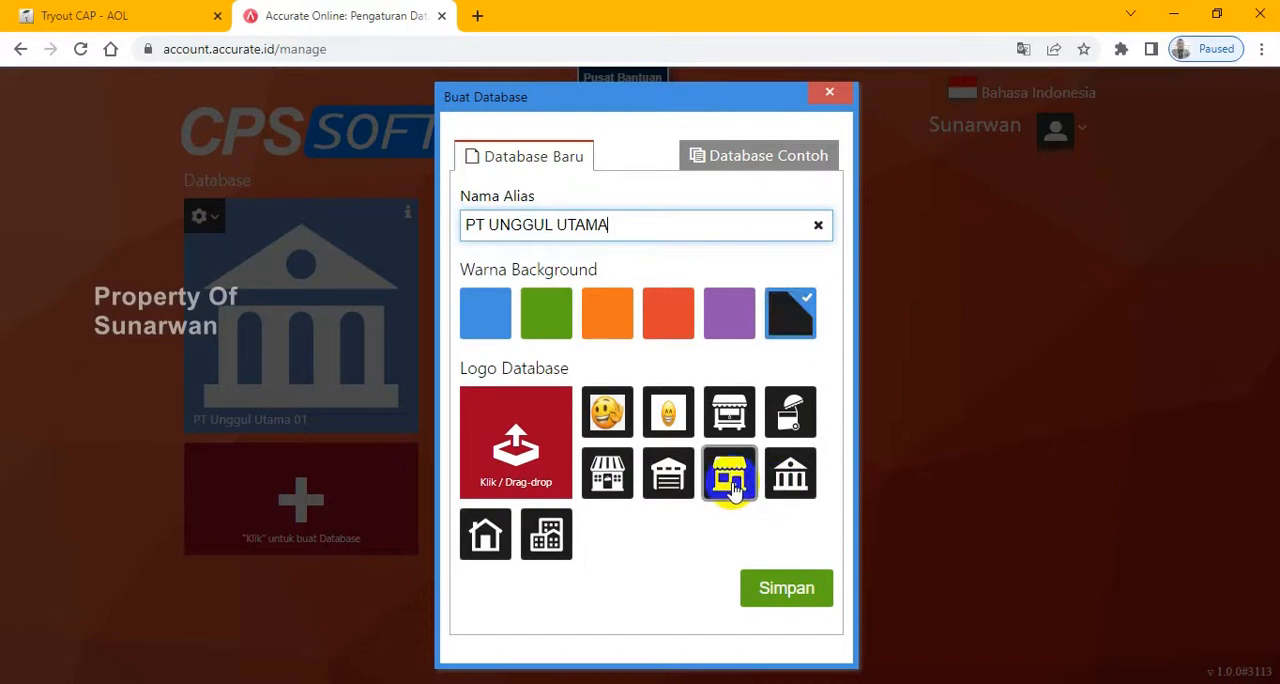
click(785, 590)
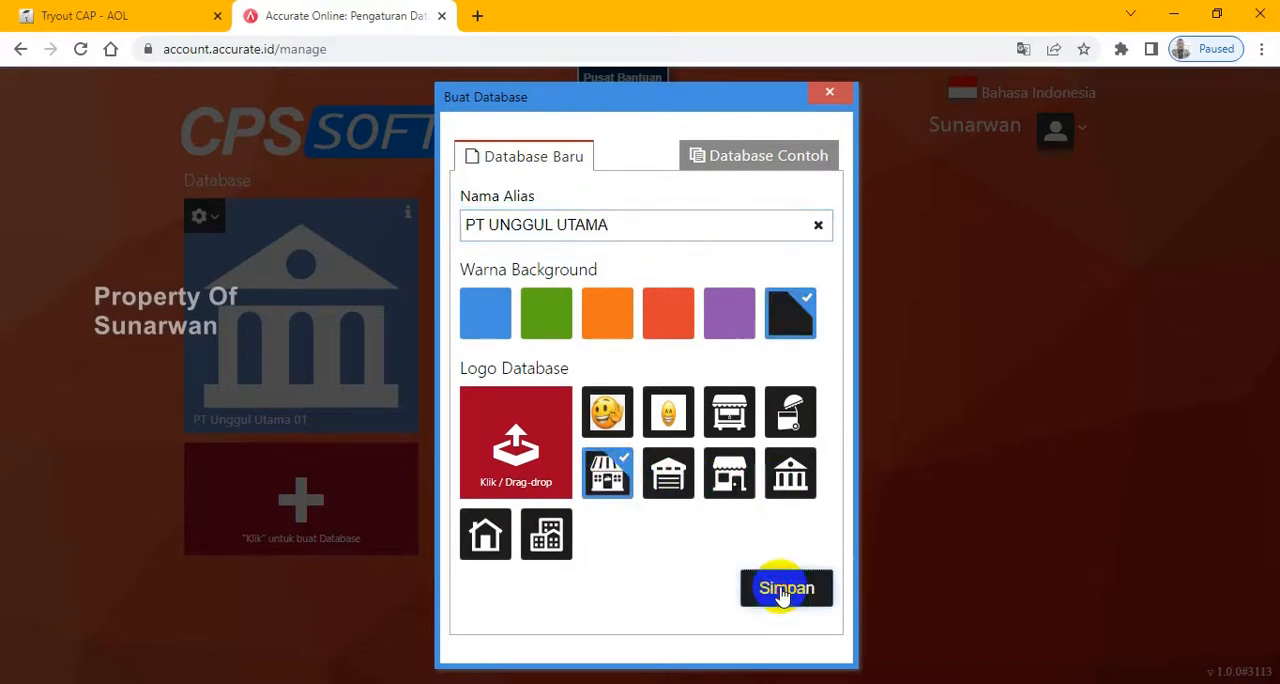
- Return to the Tryout CAP - AOL exam, remove the flag from question 1 and continue to the next quiz page
click(113, 16)
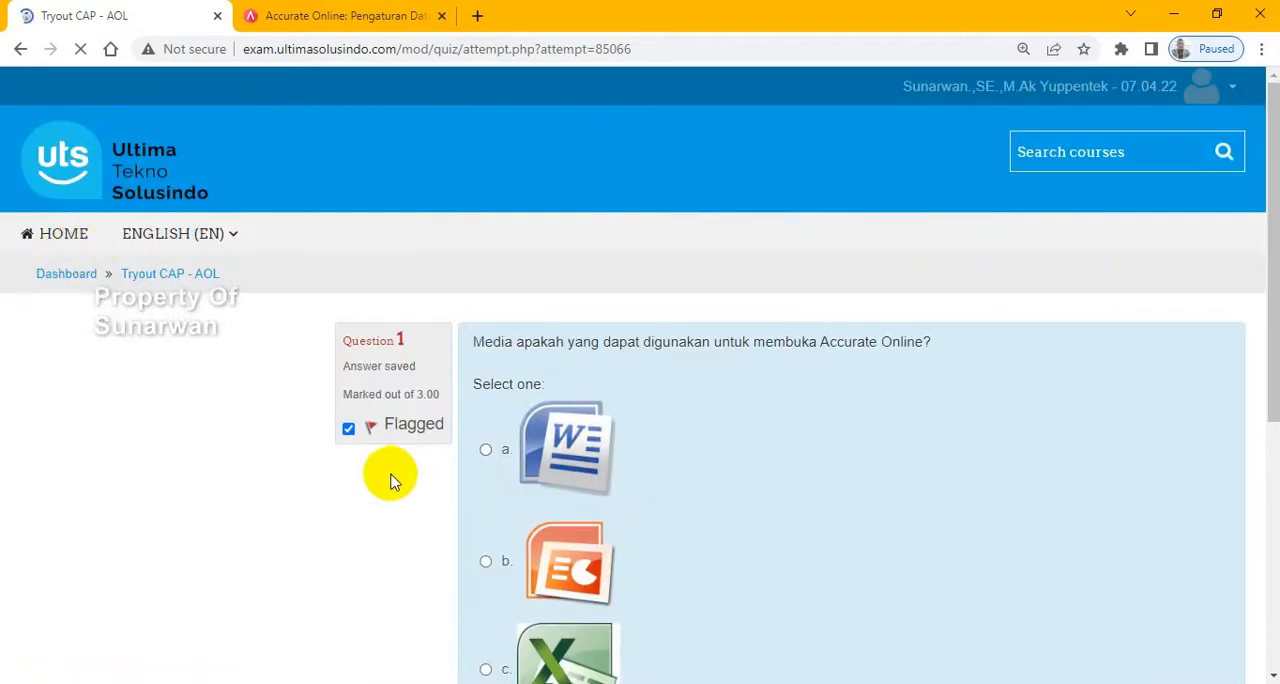
click(347, 430)
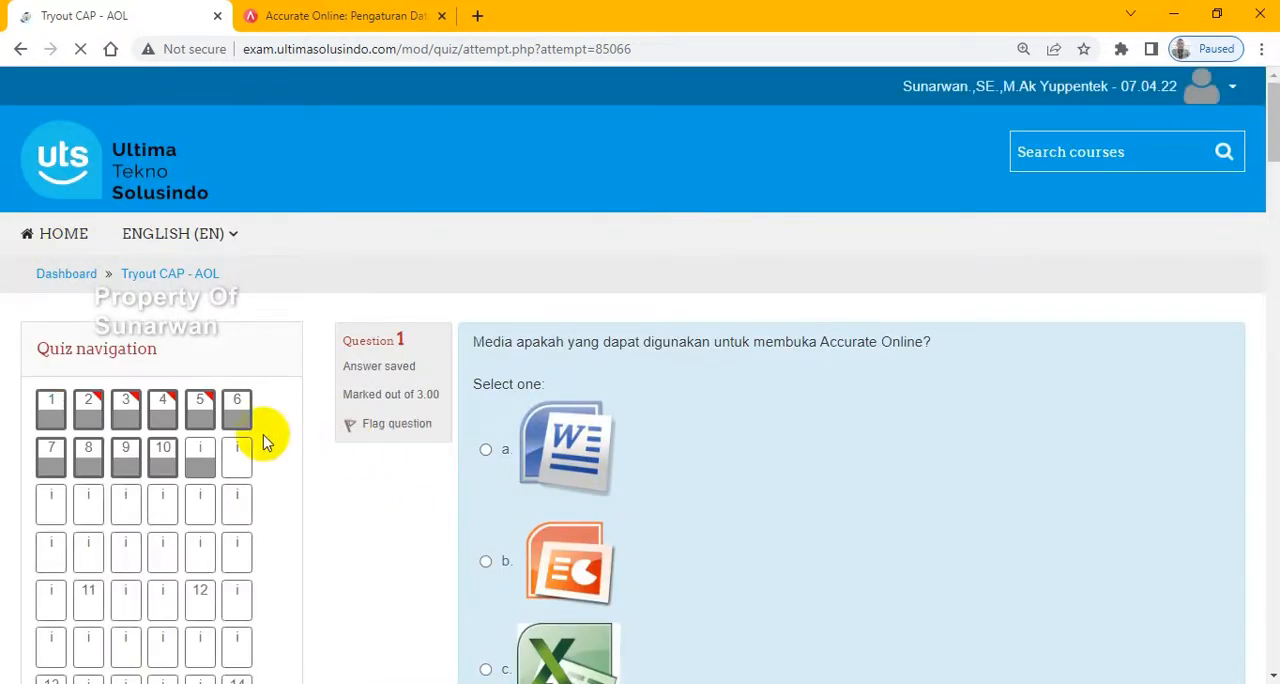
scroll(700, 383, down, 10)
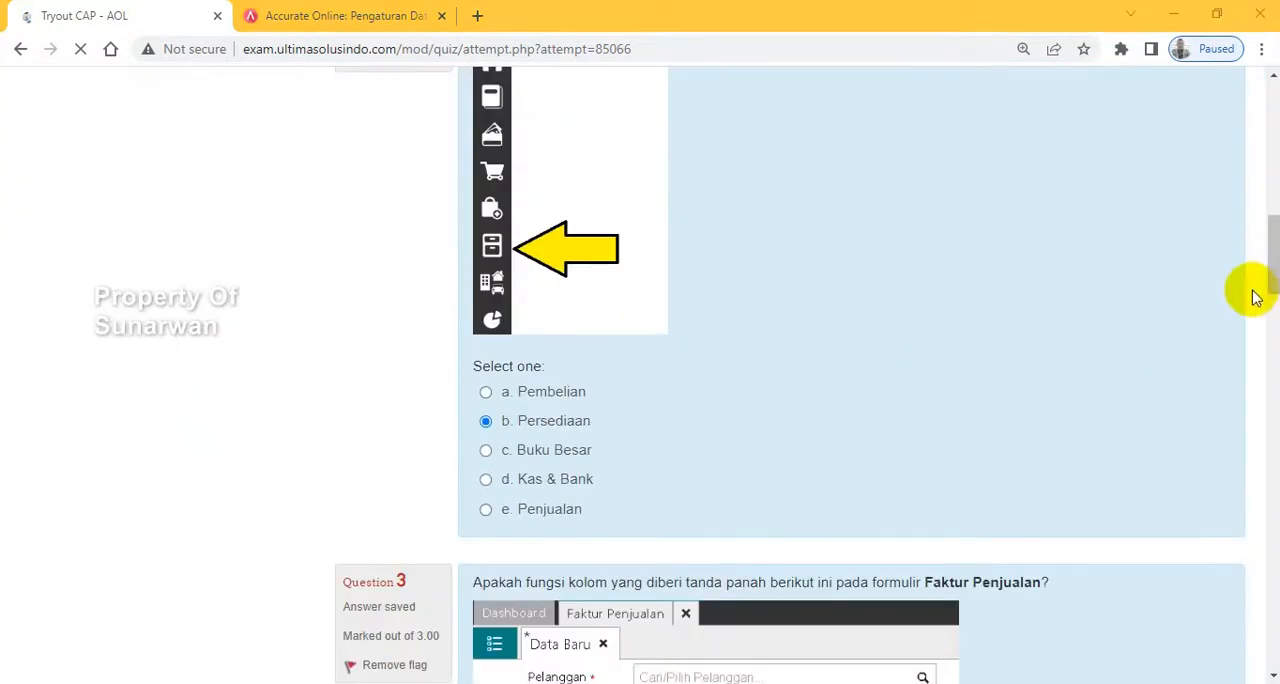
drag(1274, 276, 1274, 650)
click(1194, 477)
- Open the PT UNGGUL UTAMA database and review the exam's company information table, including distribution level, business field and phone number
click(357, 18)
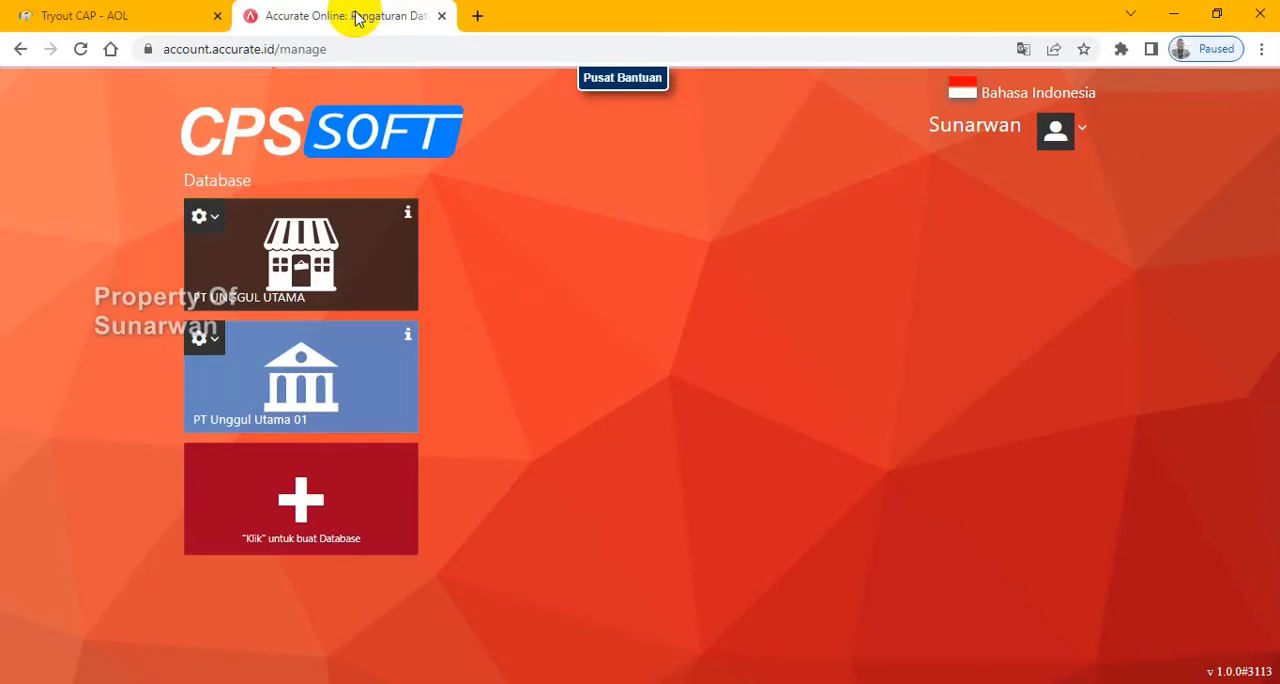
click(256, 258)
click(106, 15)
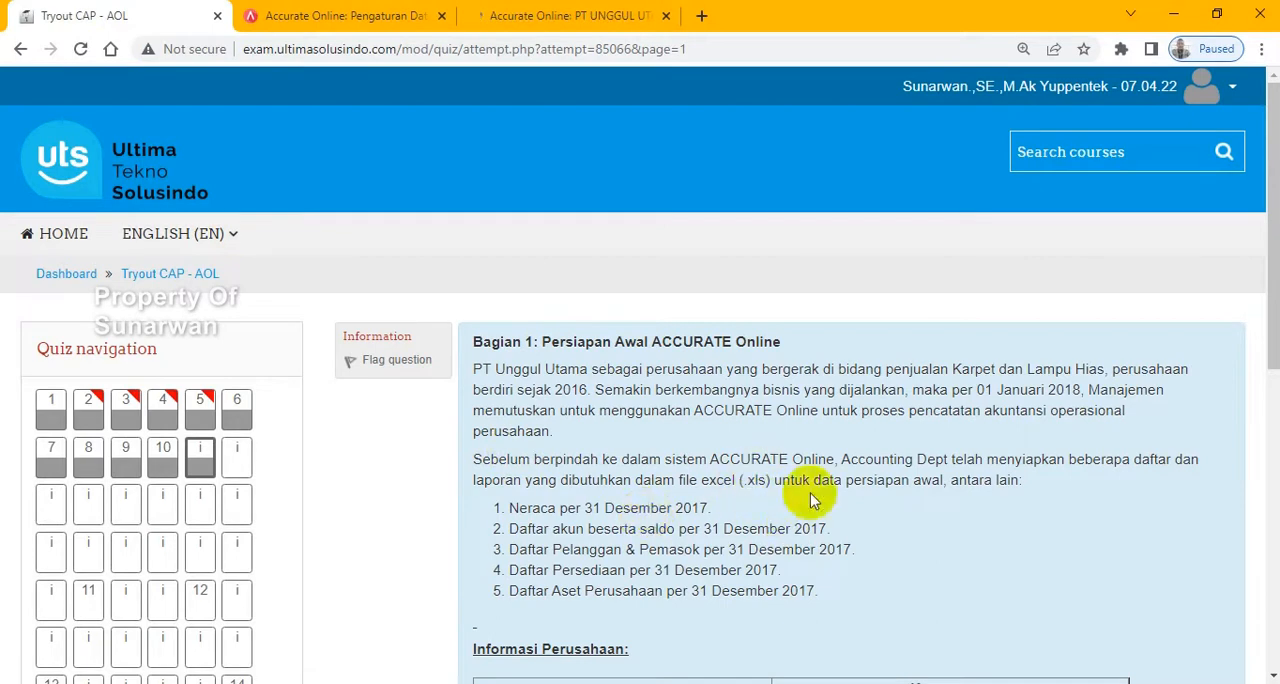
scroll(826, 307, down, 3)
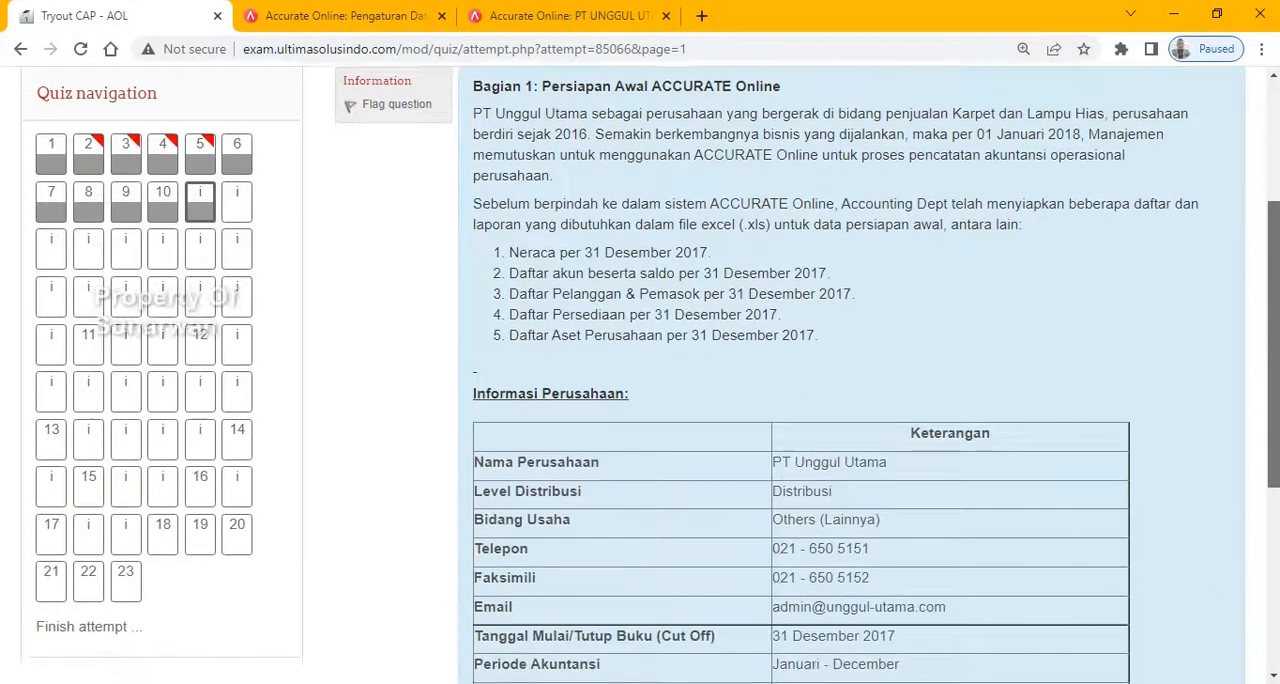
drag(845, 310, 767, 314)
drag(889, 338, 785, 340)
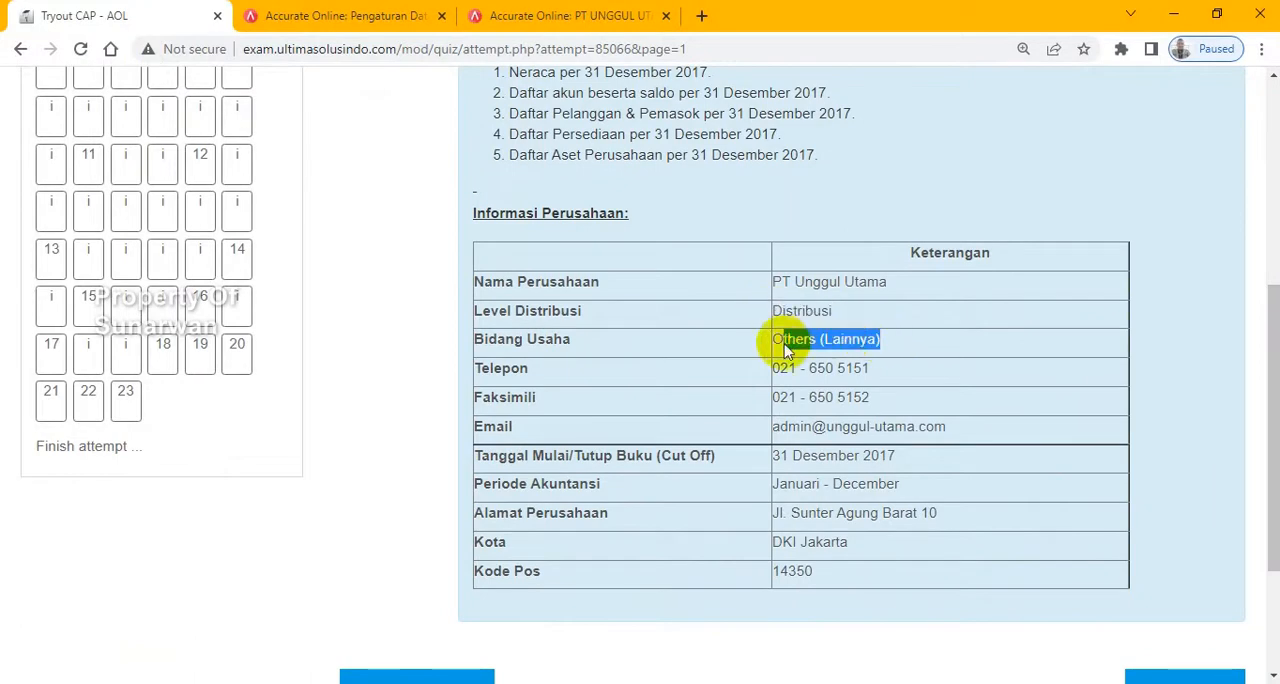
drag(871, 372, 770, 372)
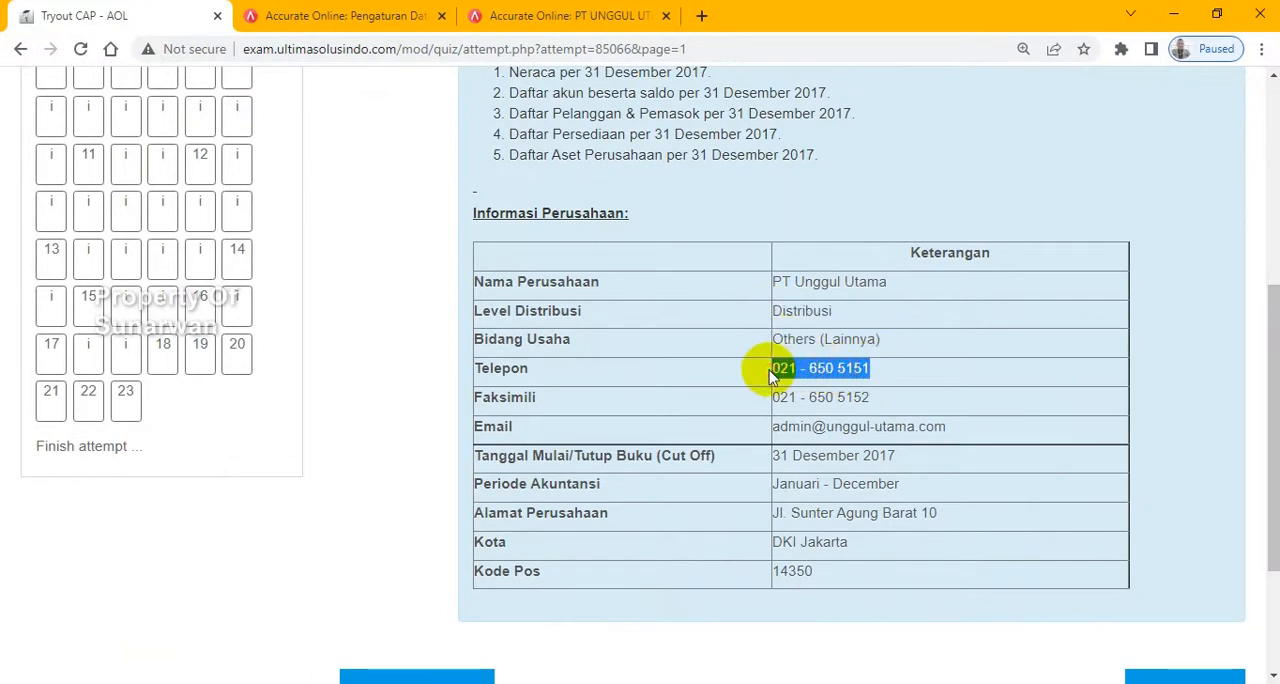
- In the PT UNGGUL UTAMA company setup, set the business category to DISTRIBUTOR and the business field to Others (Lainnya)
click(562, 16)
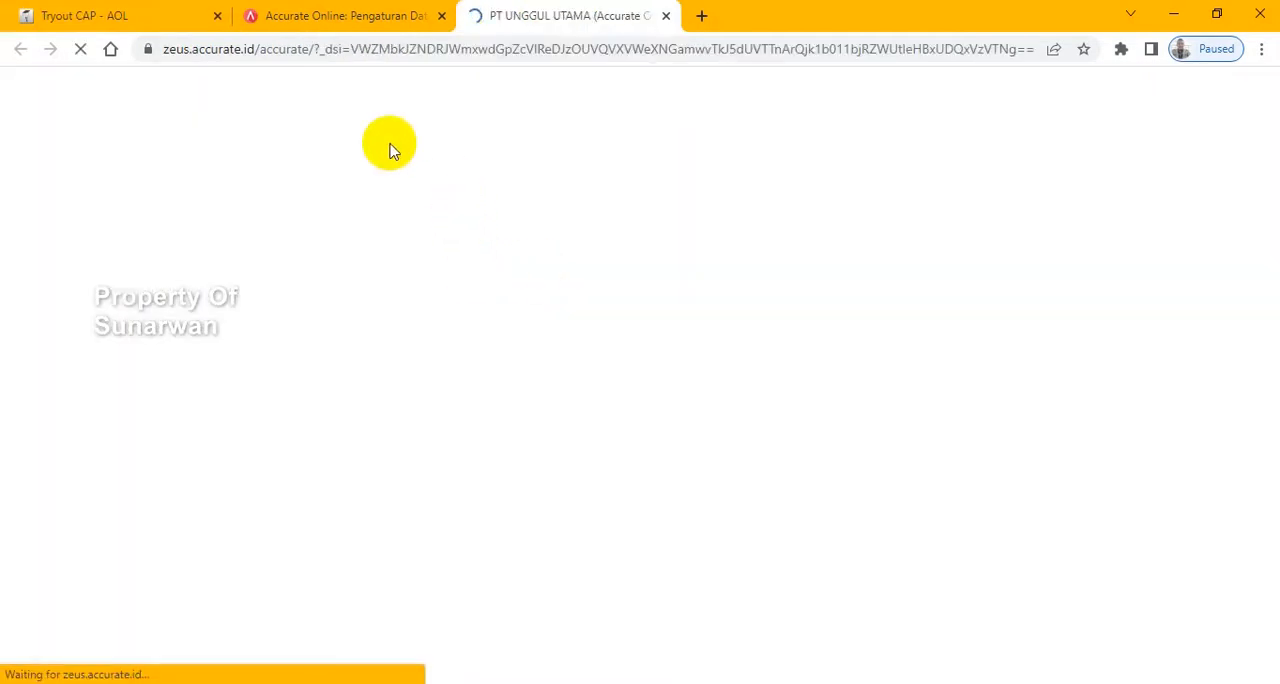
click(114, 14)
click(510, 14)
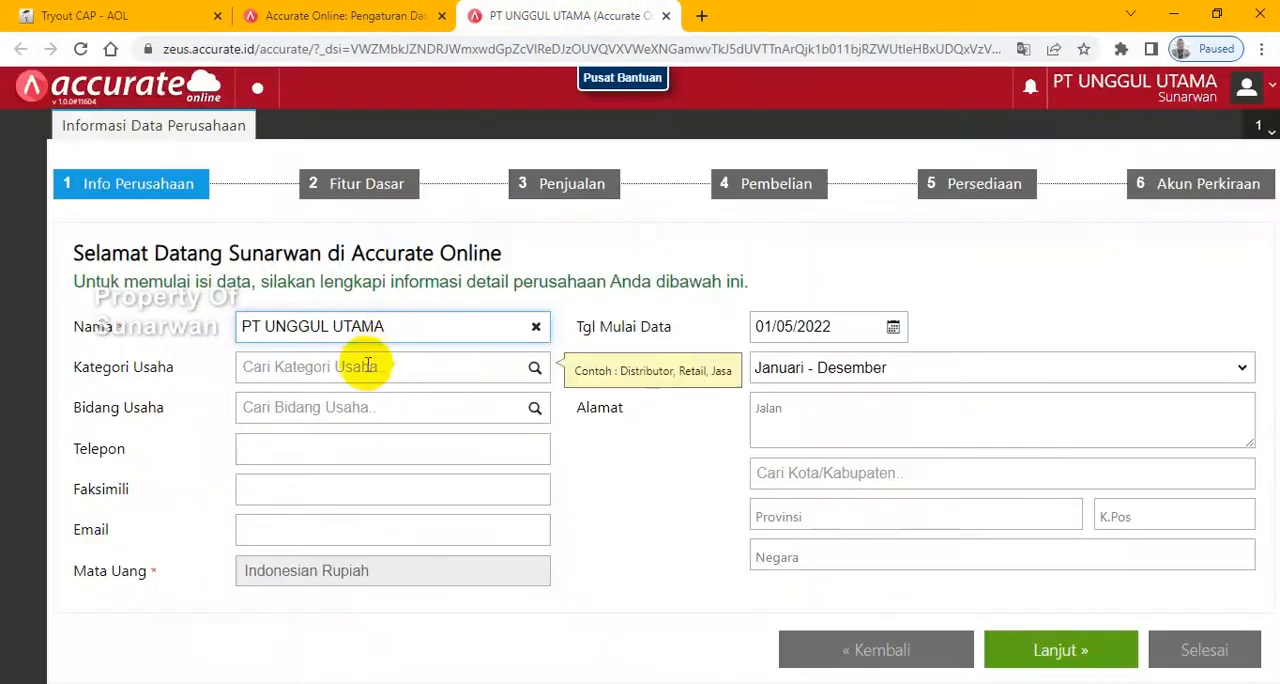
click(367, 368)
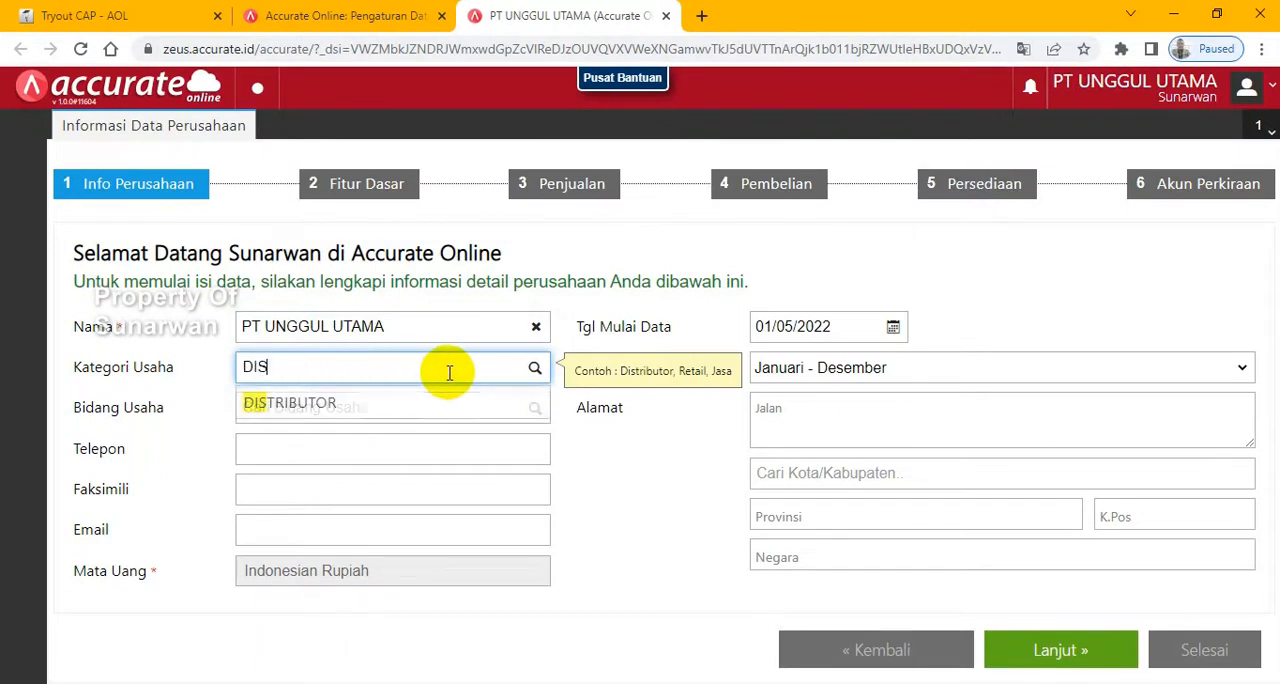
click(386, 406)
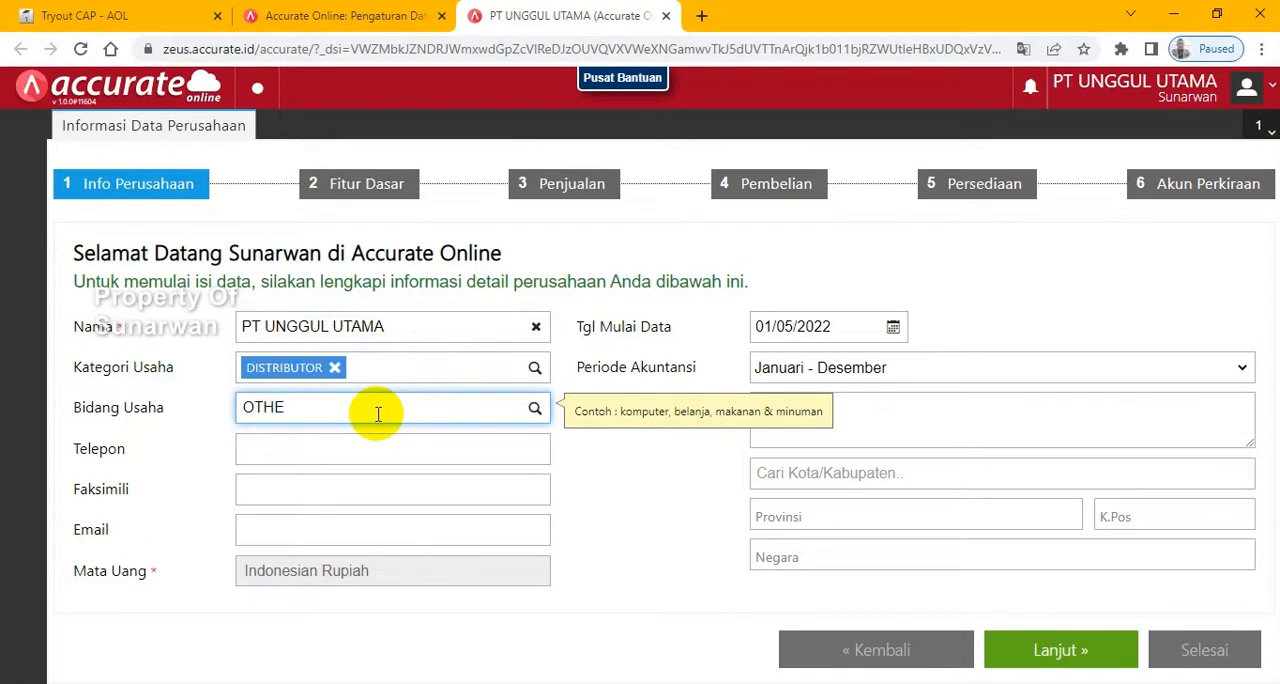
text(OTHE)
click(337, 437)
- Fill in the company's phone number, fax number and e-mail address from the exam's company information table
click(305, 455)
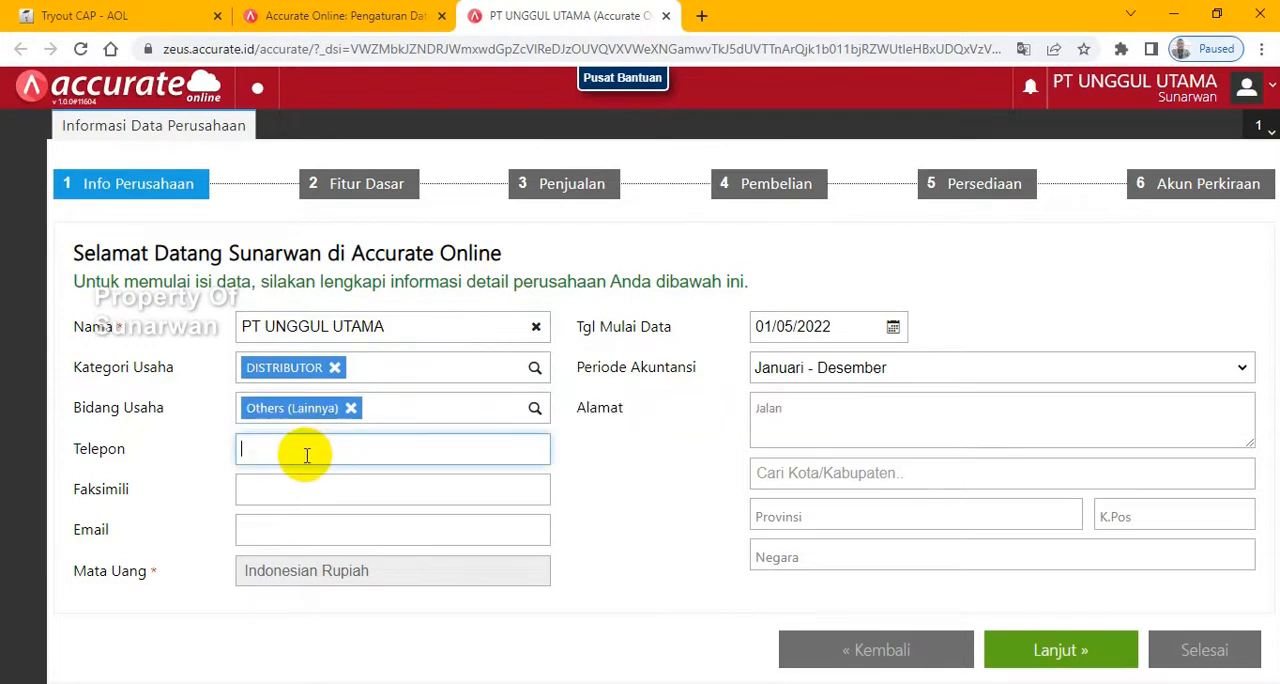
click(296, 497)
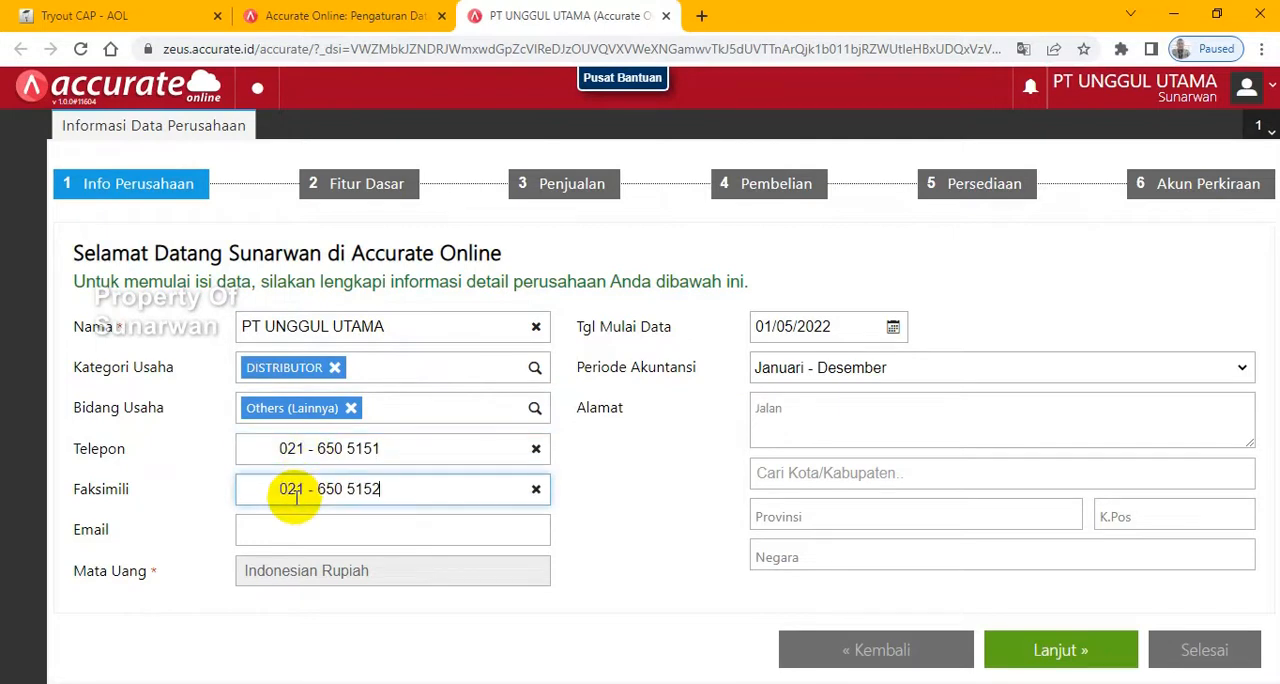
click(128, 16)
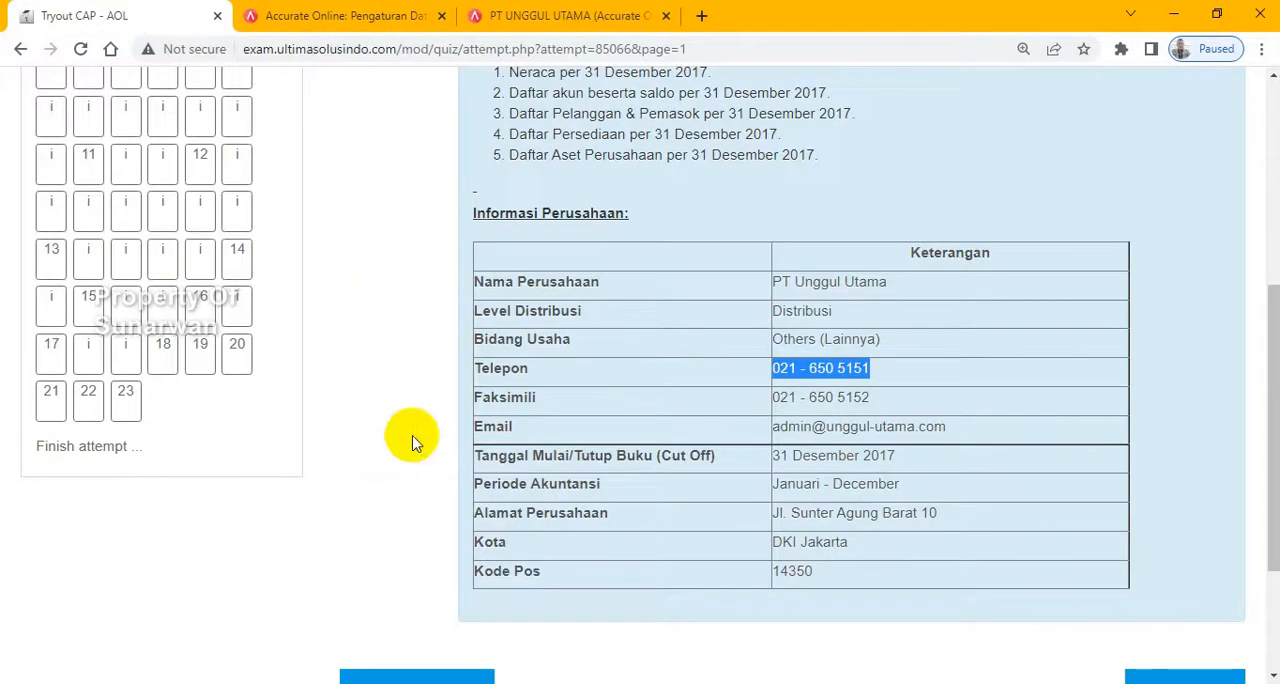
drag(949, 427, 780, 427)
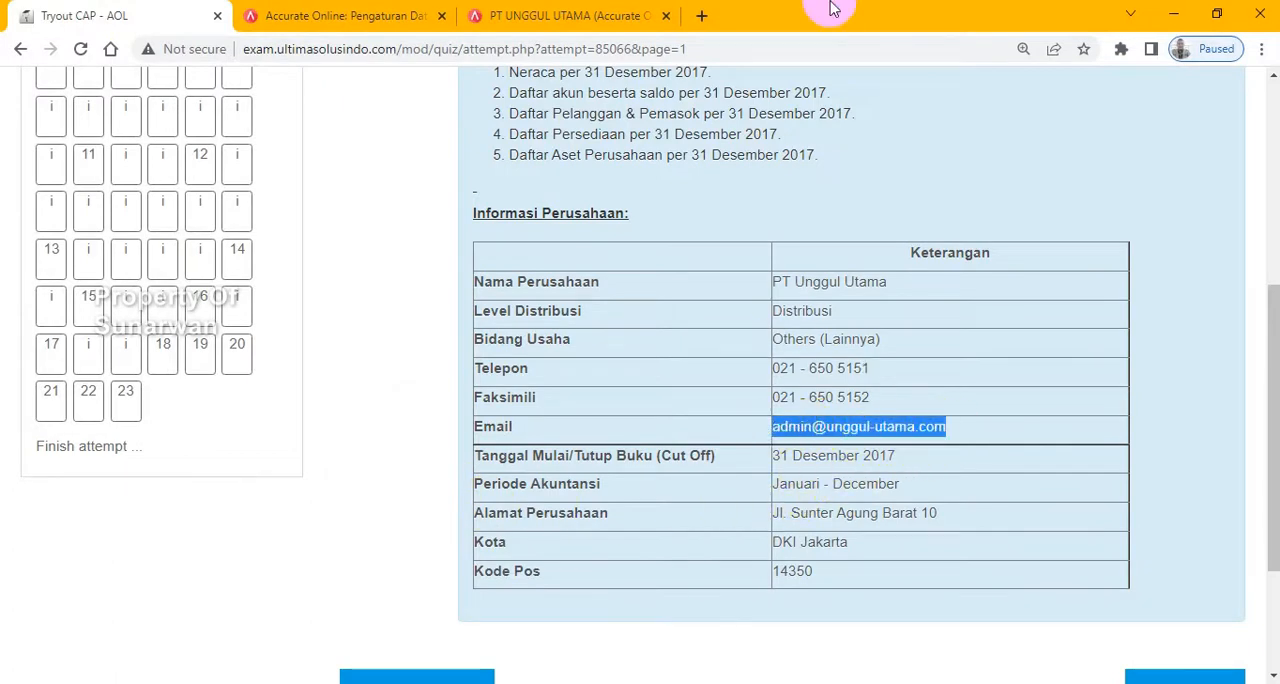
click(565, 16)
click(331, 536)
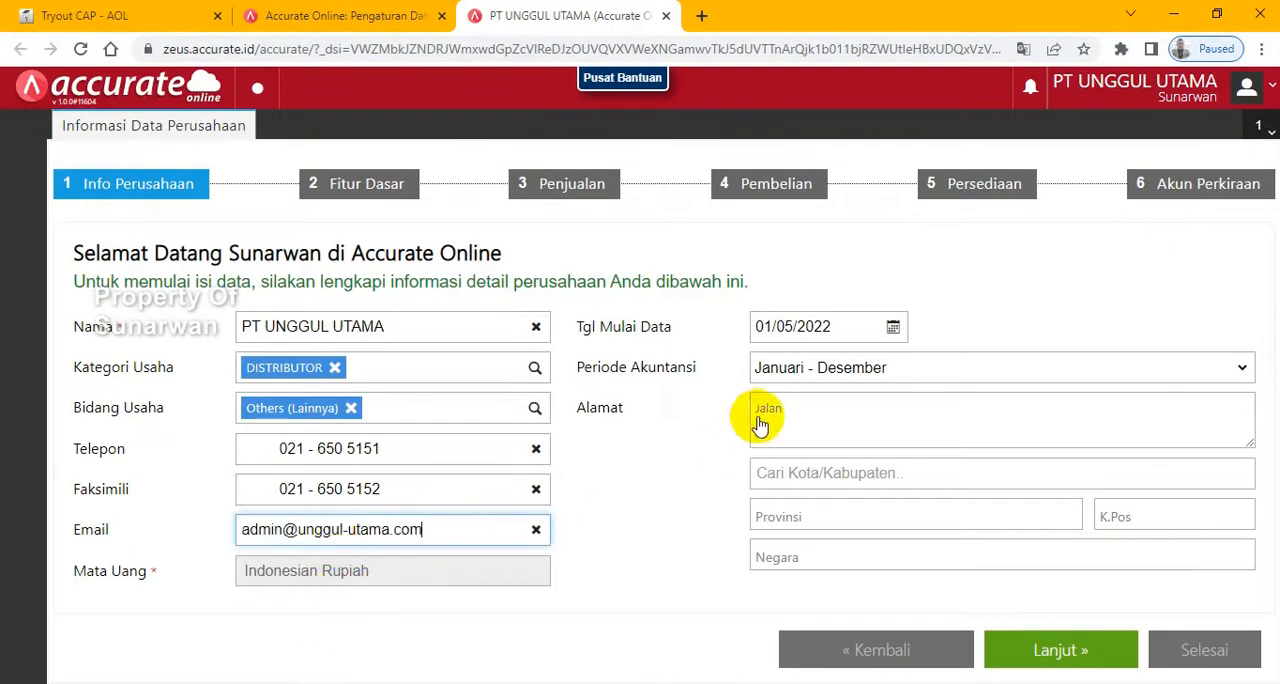
- Set the data start date to 31/12/2017 and fill in the company's street address and city from the exam's information table
click(826, 330)
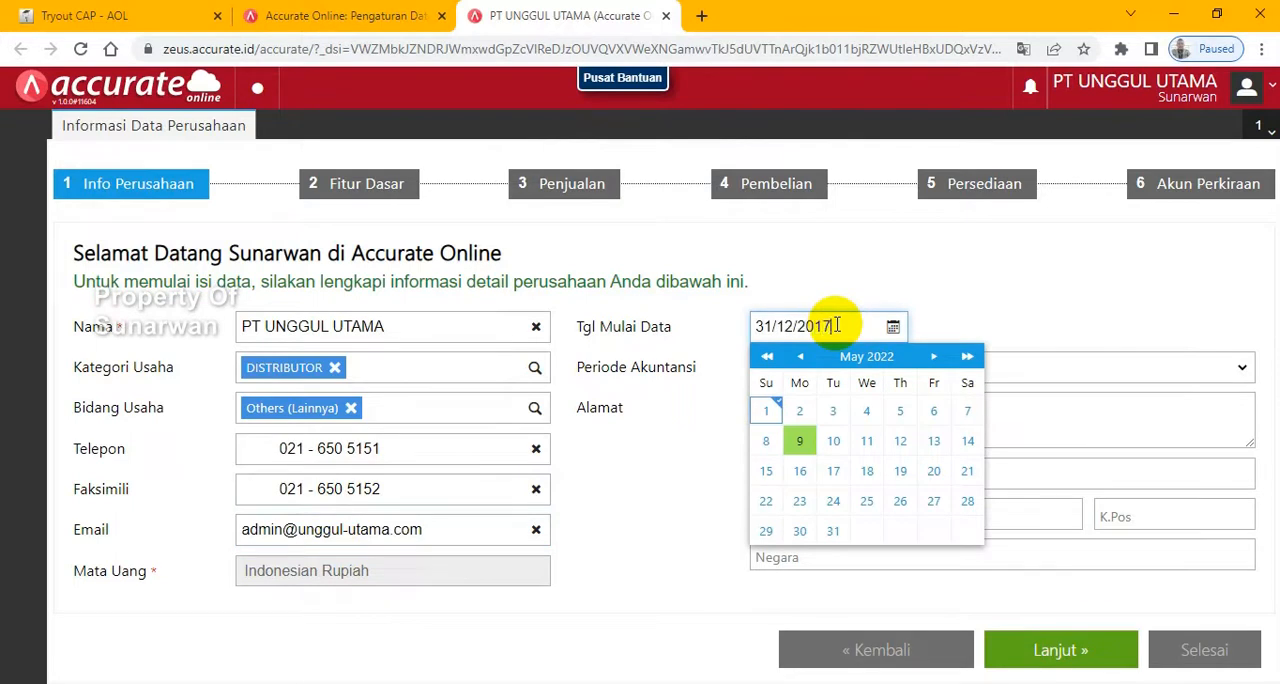
click(1034, 292)
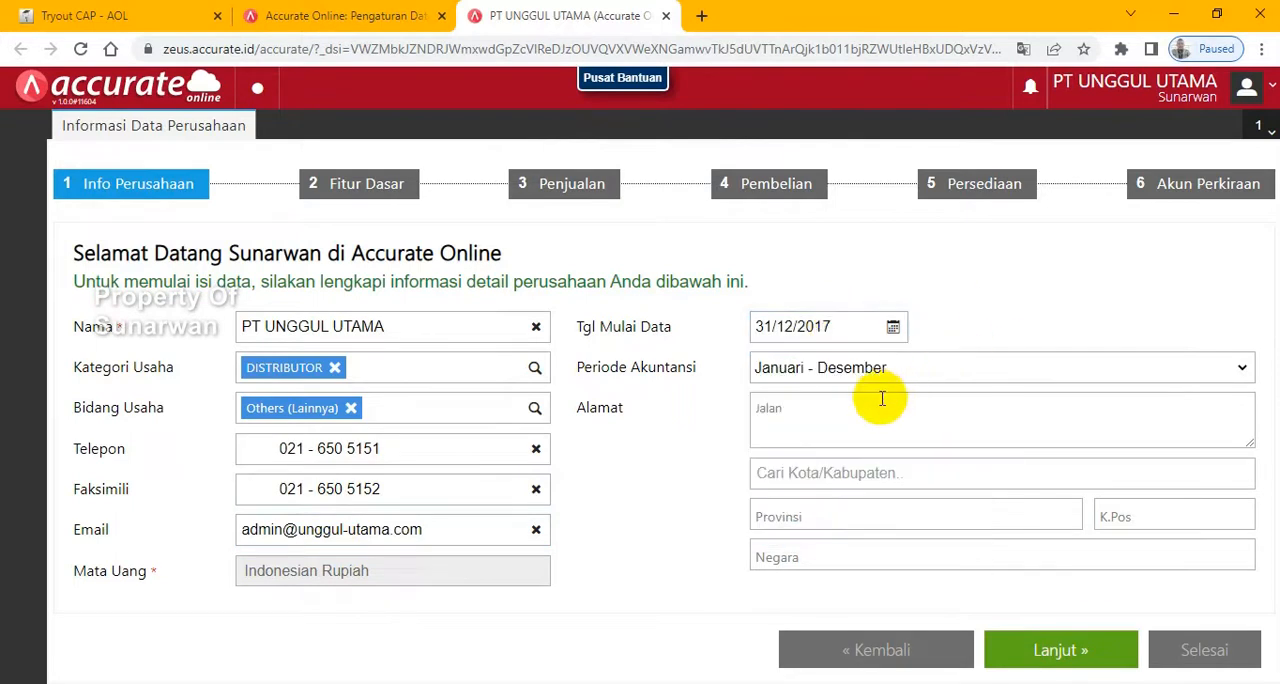
click(90, 15)
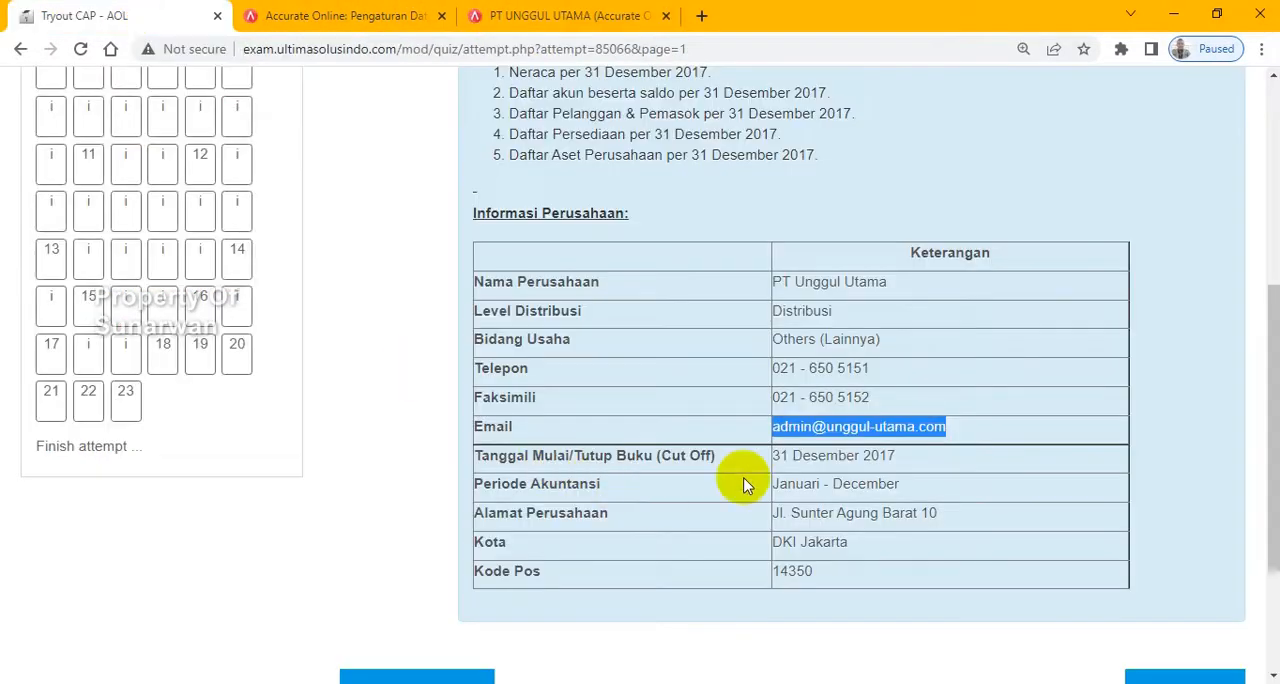
drag(940, 512, 768, 518)
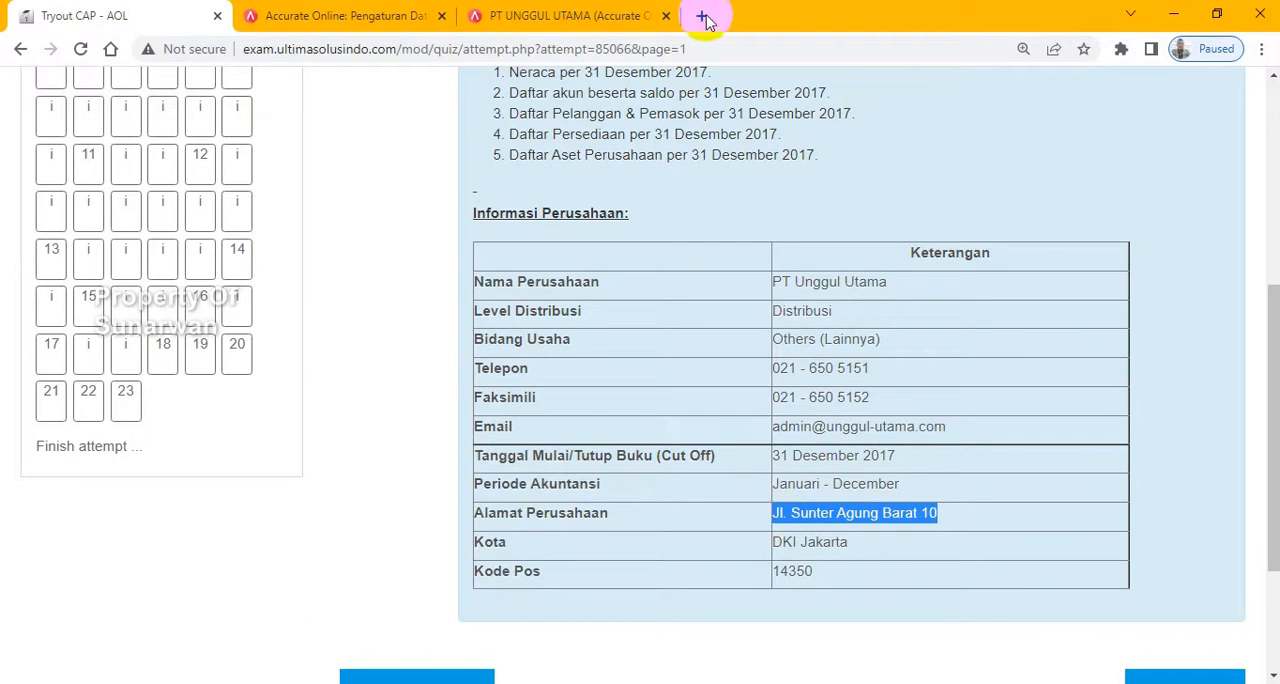
click(530, 15)
click(790, 420)
click(812, 471)
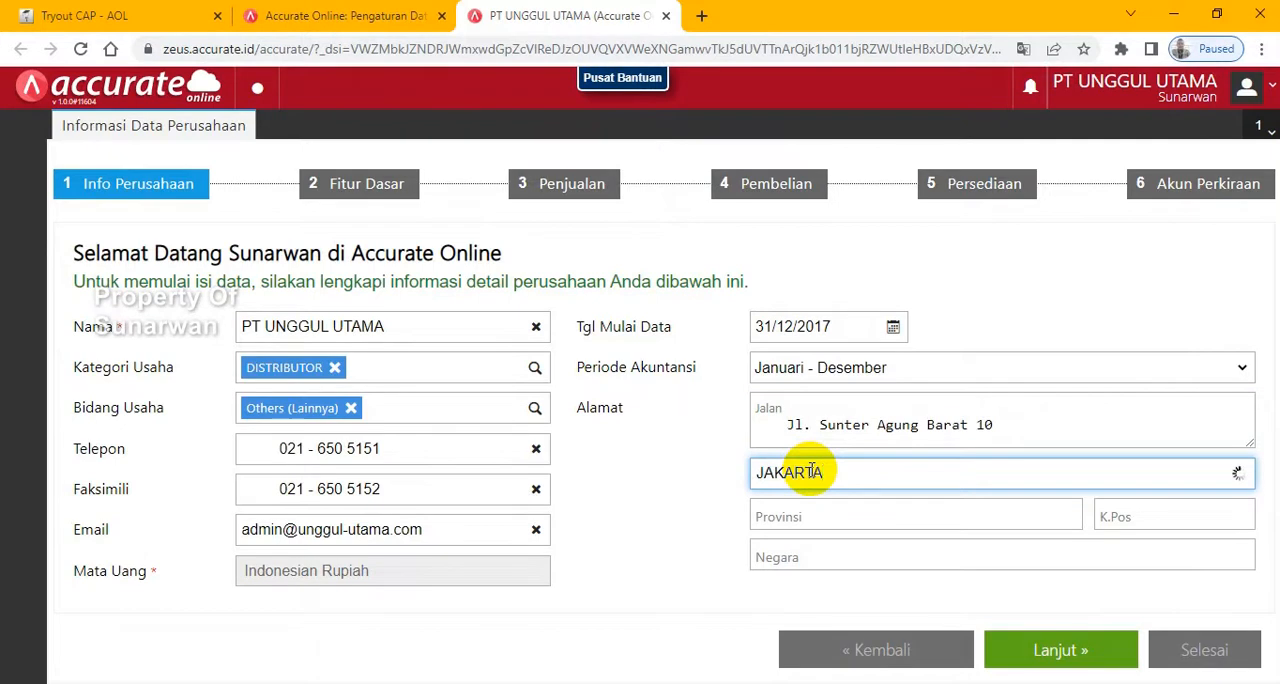
text(JAKARTA)
click(818, 515)
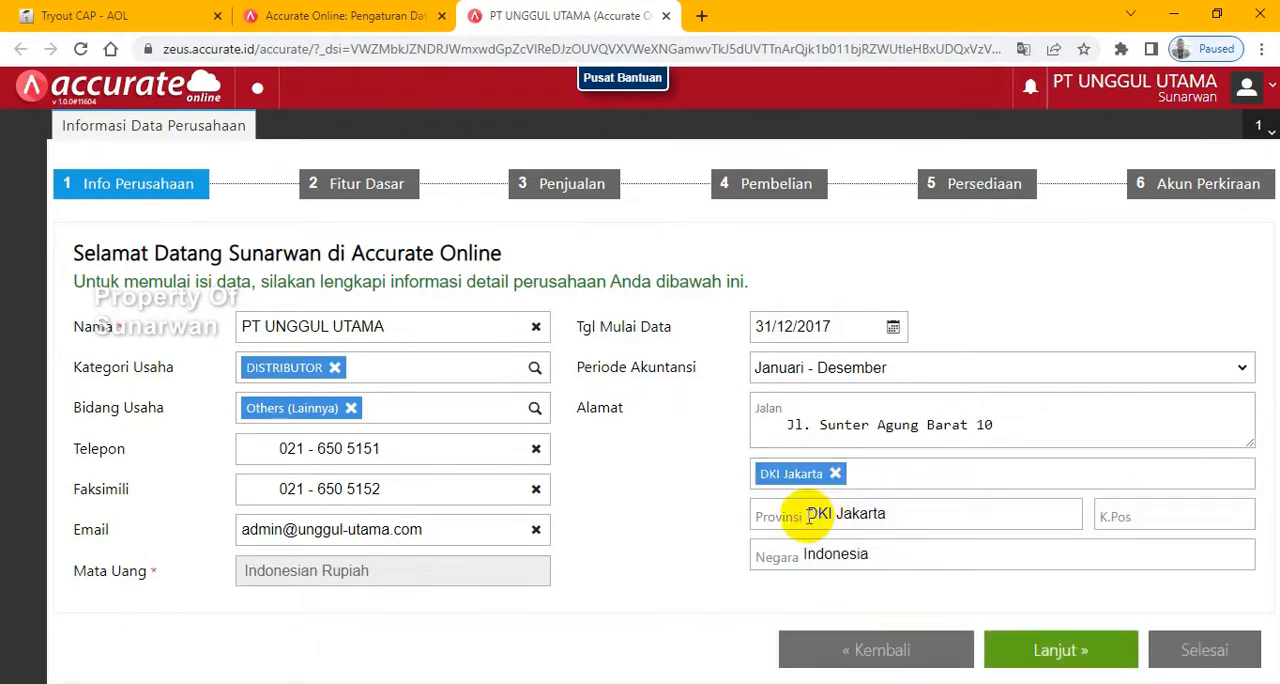
- Enter the company's postal code from the exam's information table and continue to the Fitur Dasar stage
click(150, 15)
drag(821, 574, 777, 574)
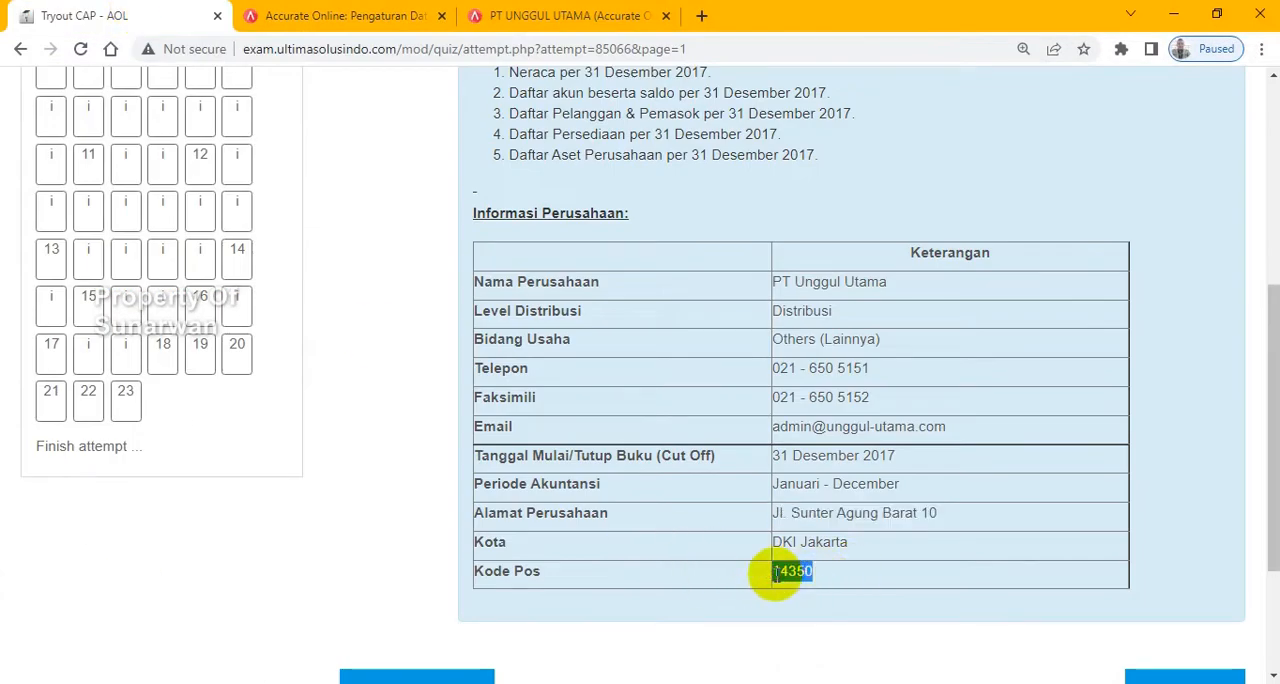
click(530, 18)
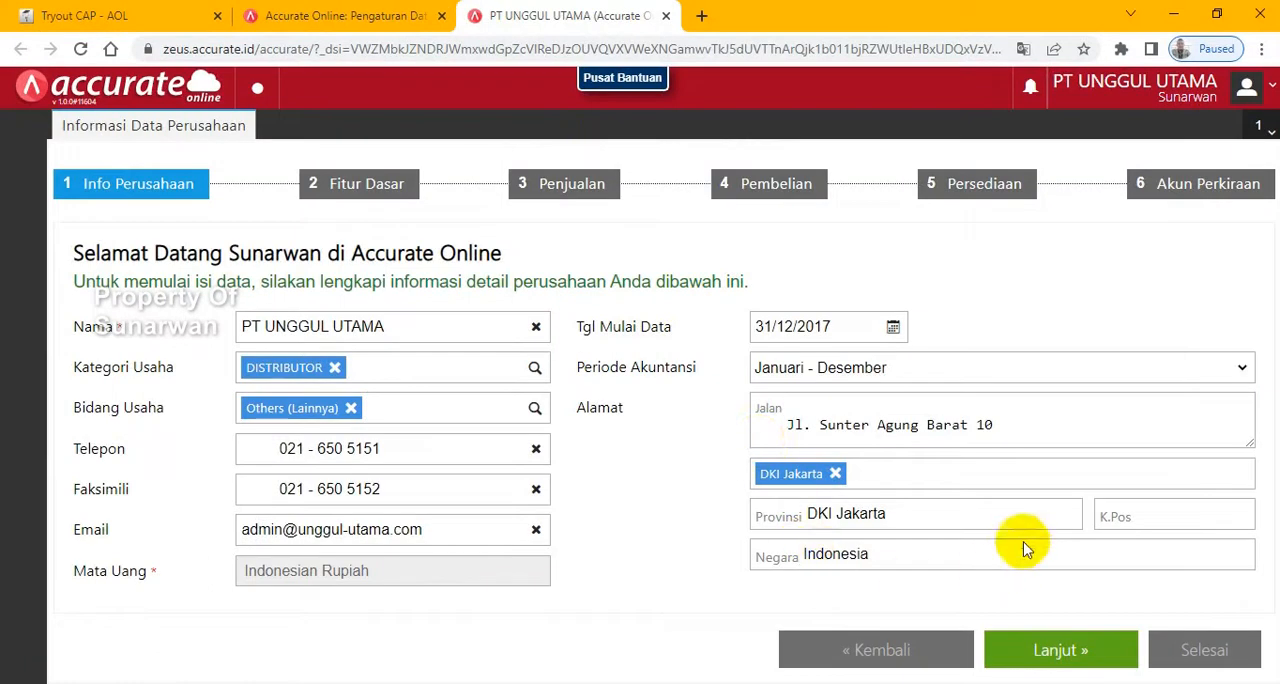
click(1149, 518)
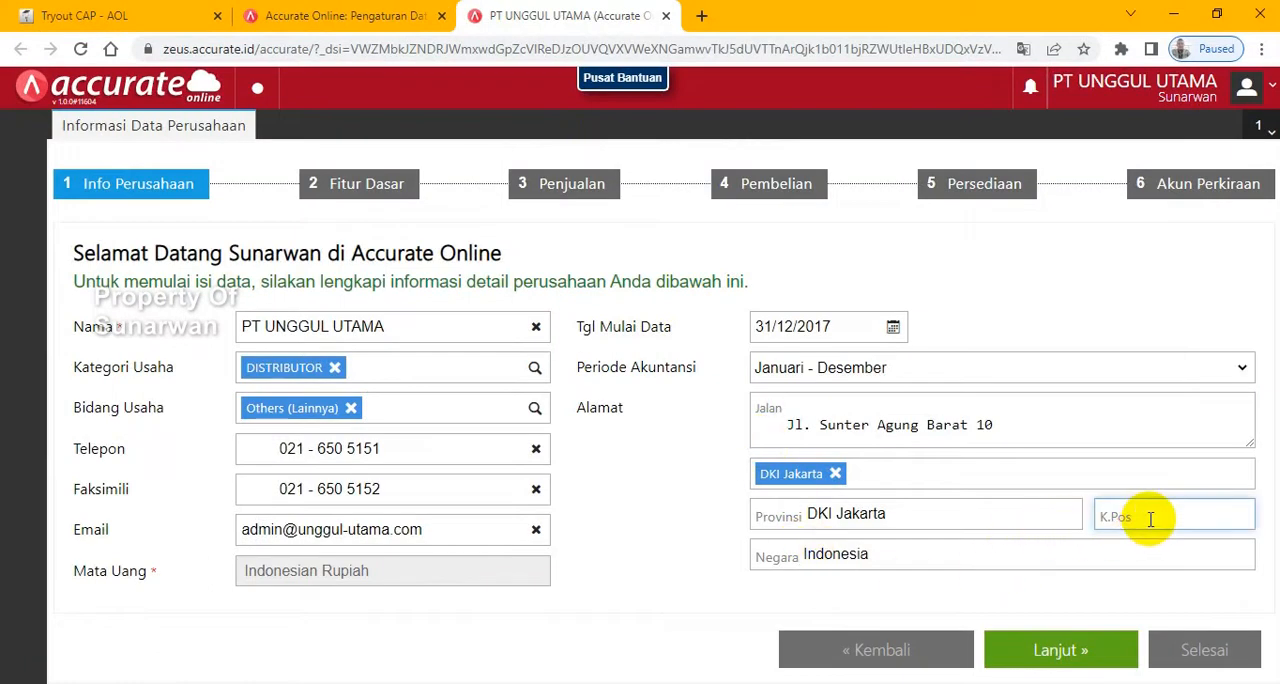
click(1058, 650)
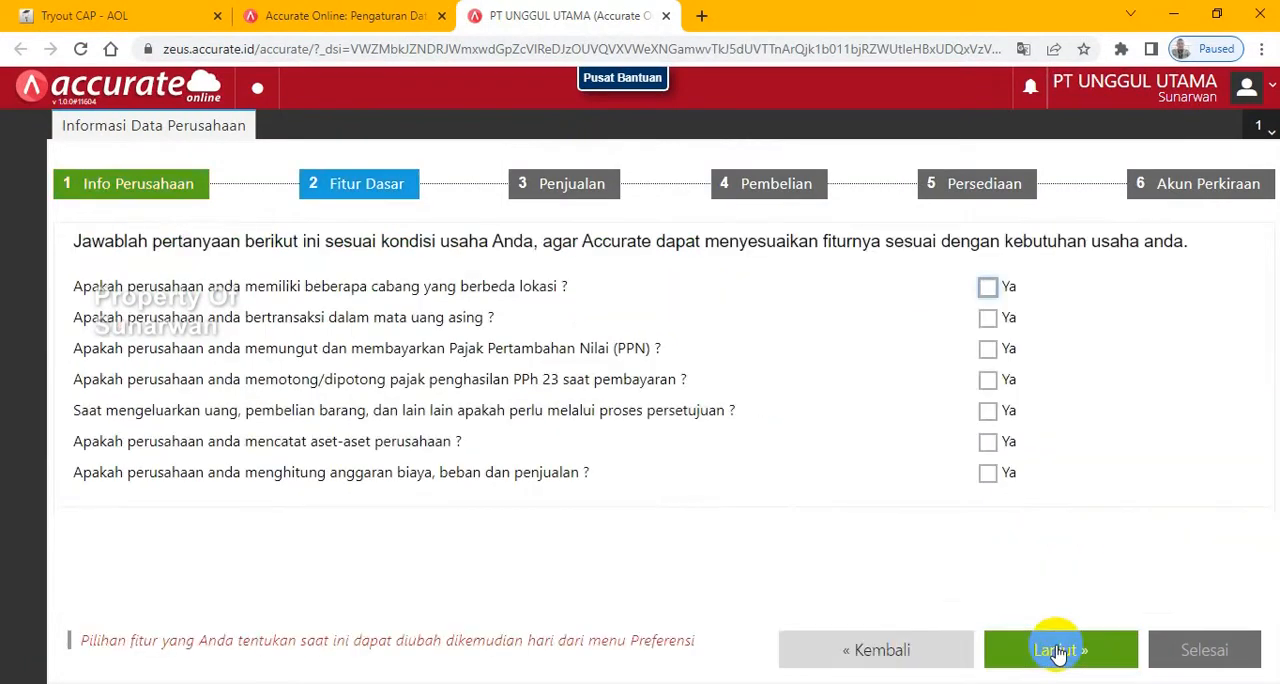
- Advance the exam to the company requirements page and examine the Umum section's currency, PPN and asset requirements
click(95, 17)
scroll(1094, 591, down, 2)
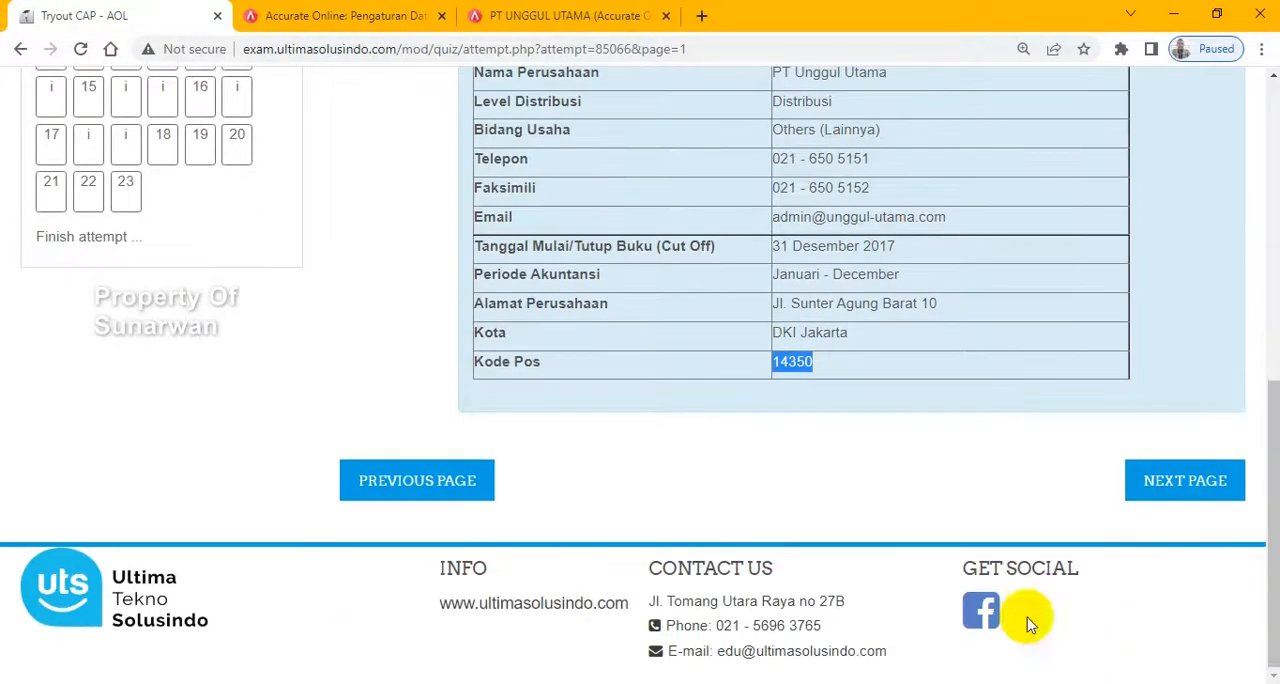
click(1148, 480)
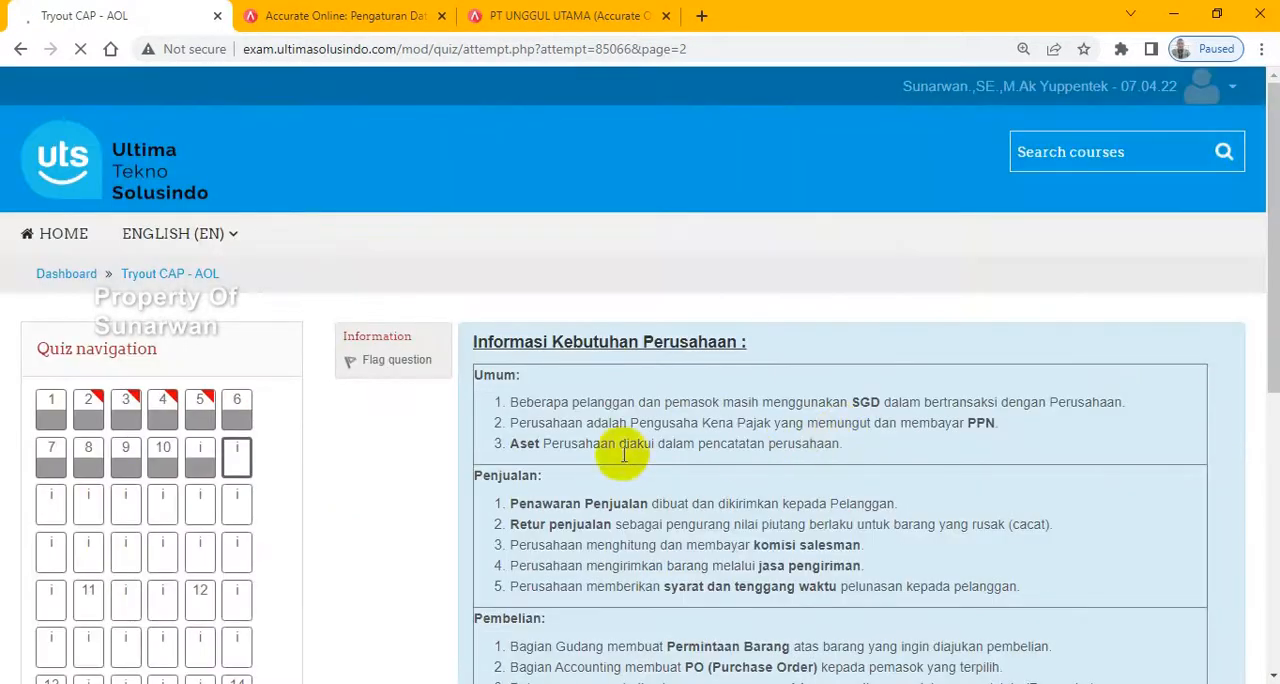
drag(1273, 341, 1275, 415)
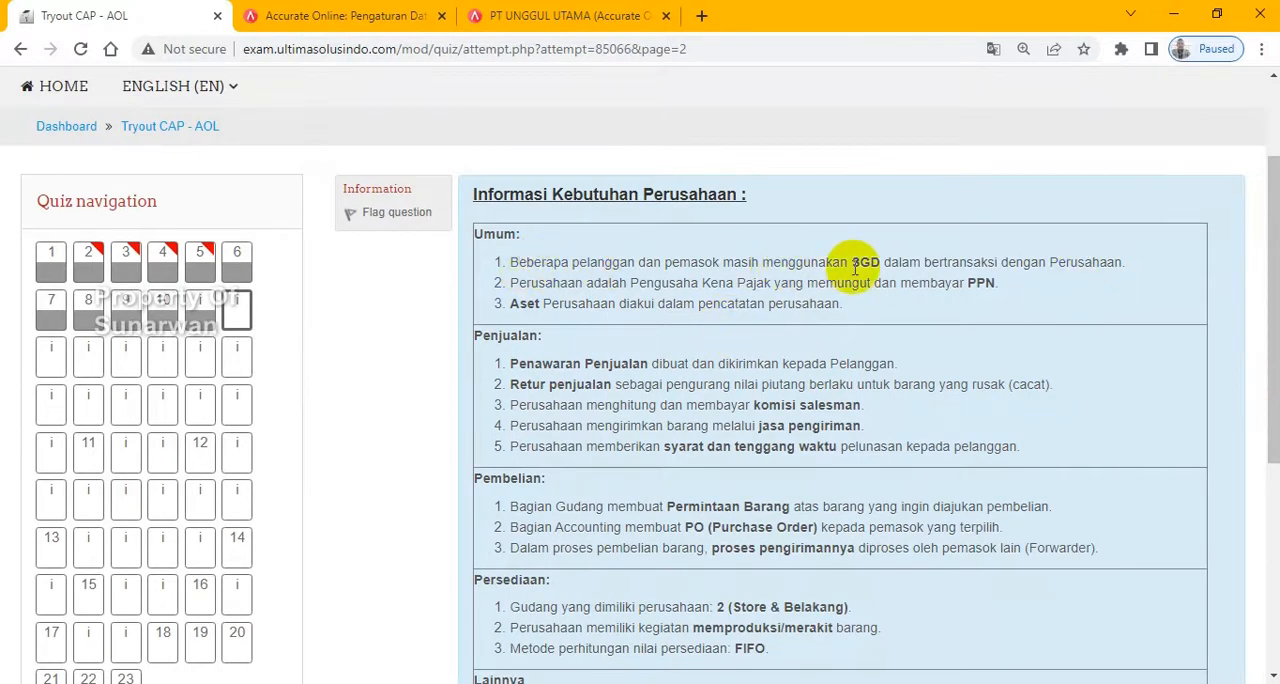
drag(797, 285, 998, 288)
drag(527, 303, 727, 304)
- Answer yes to foreign currency transactions in the database's Fitur Dasar questions and add Singapore Dollar as the currency
click(555, 14)
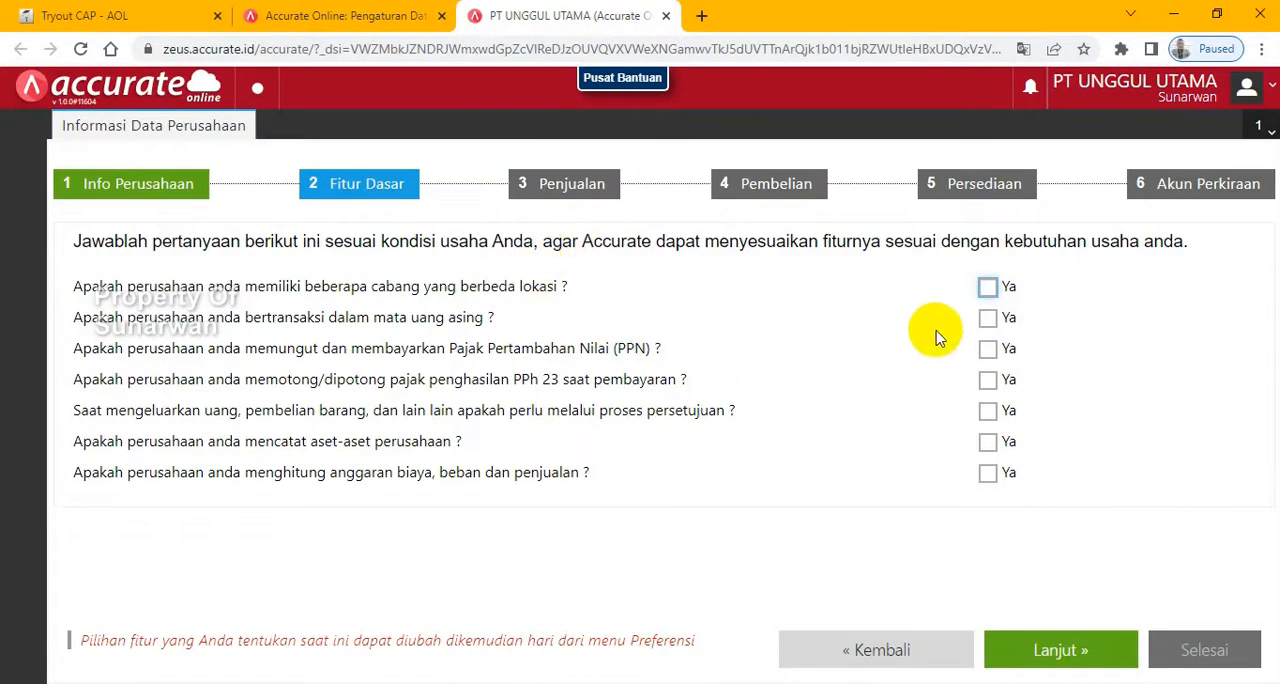
click(987, 320)
click(476, 352)
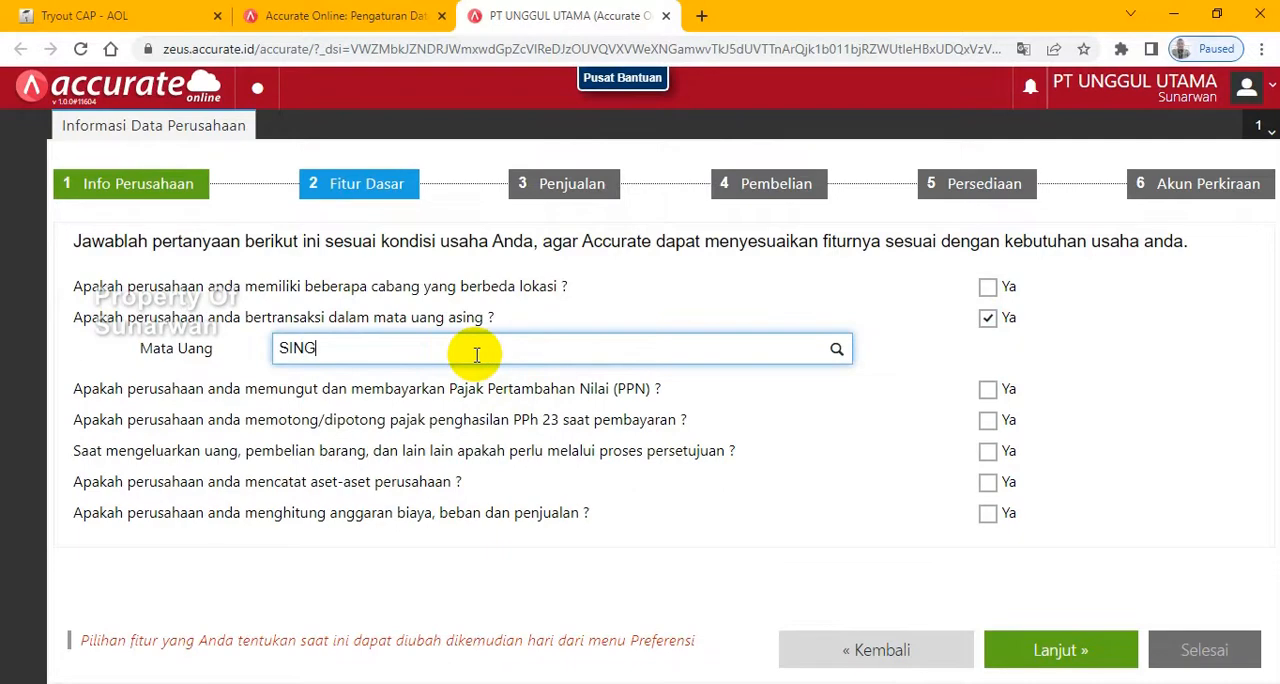
click(360, 367)
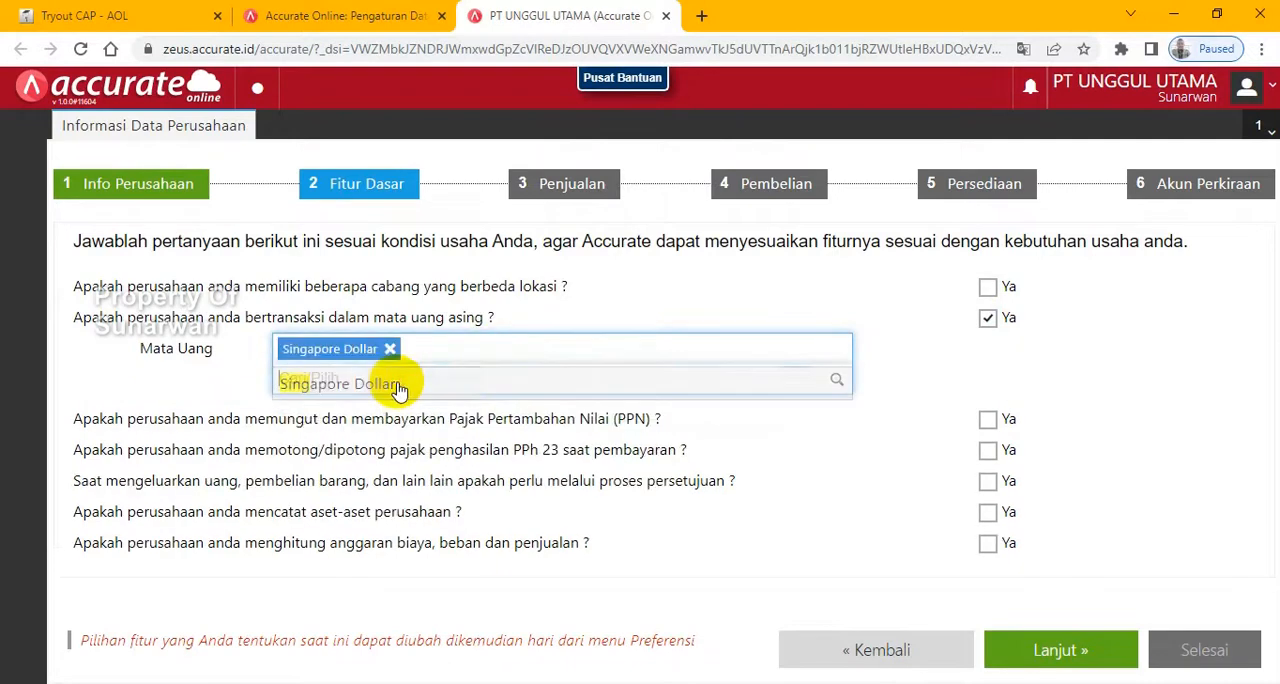
- Answer yes to collecting and paying PPN and to recording company assets, and continue to the Penjualan stage
click(988, 420)
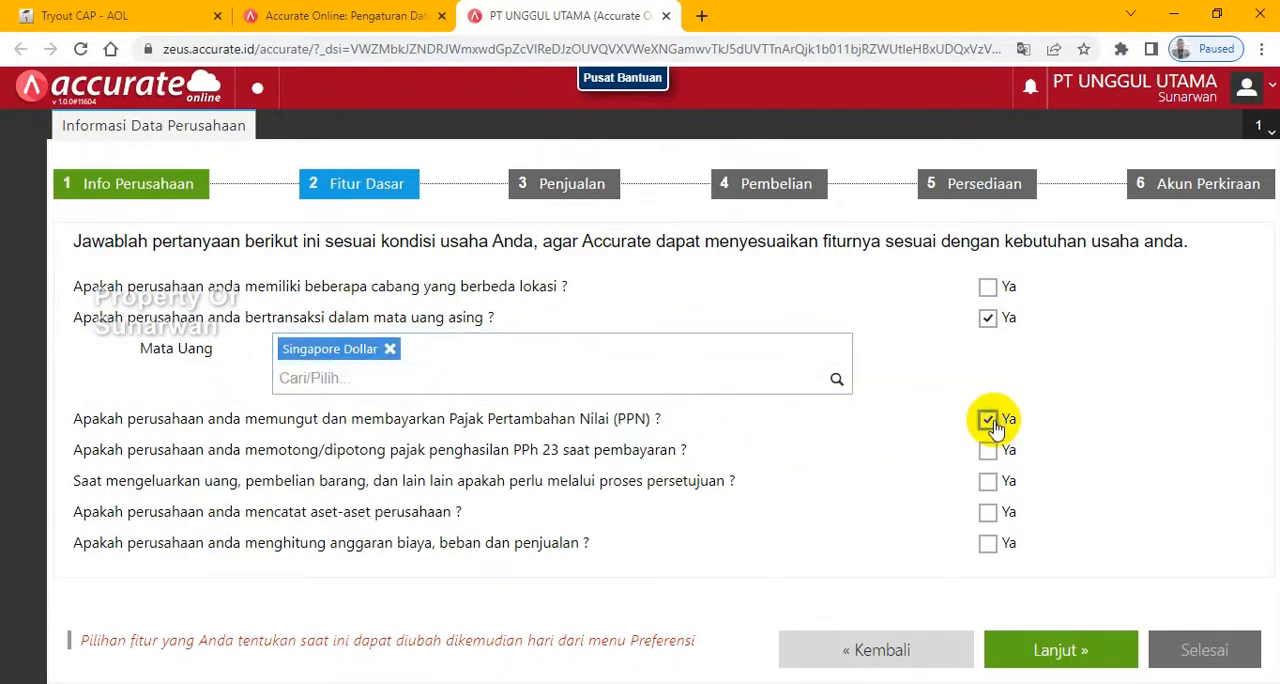
click(988, 513)
click(1046, 652)
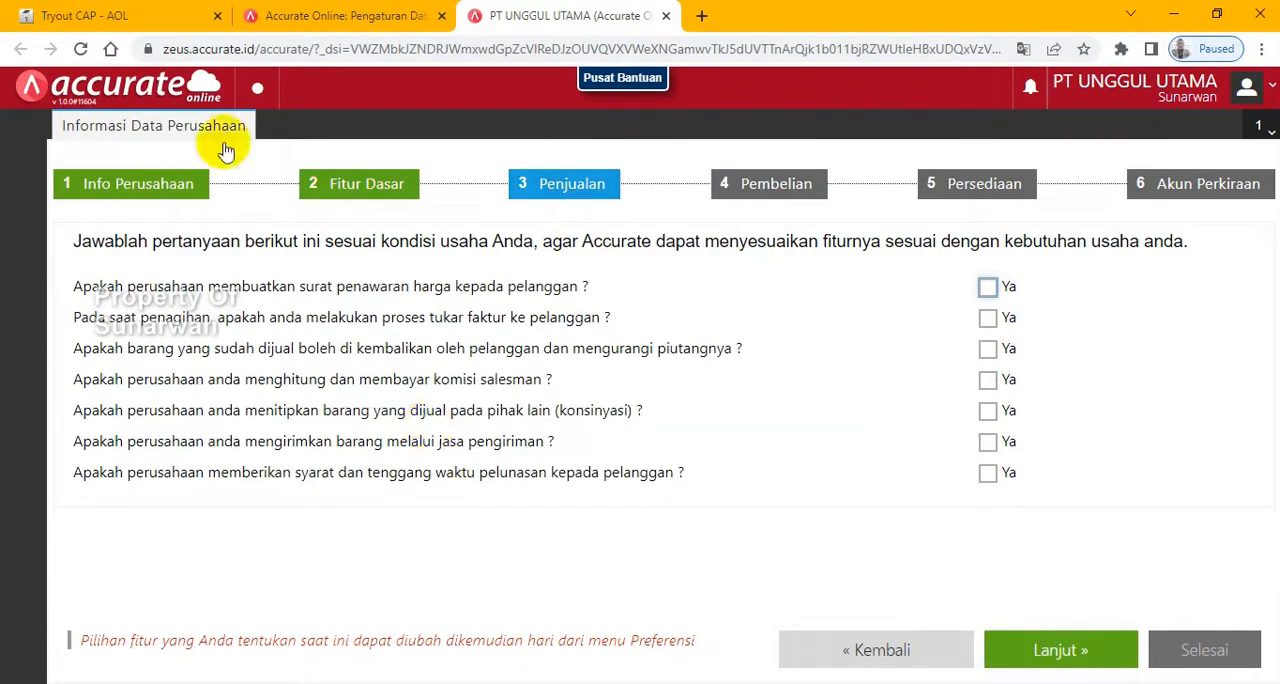
- Examine the Penjualan requirements for quotations, returns, salesman commission, delivery services and payment terms on the exam page
click(110, 14)
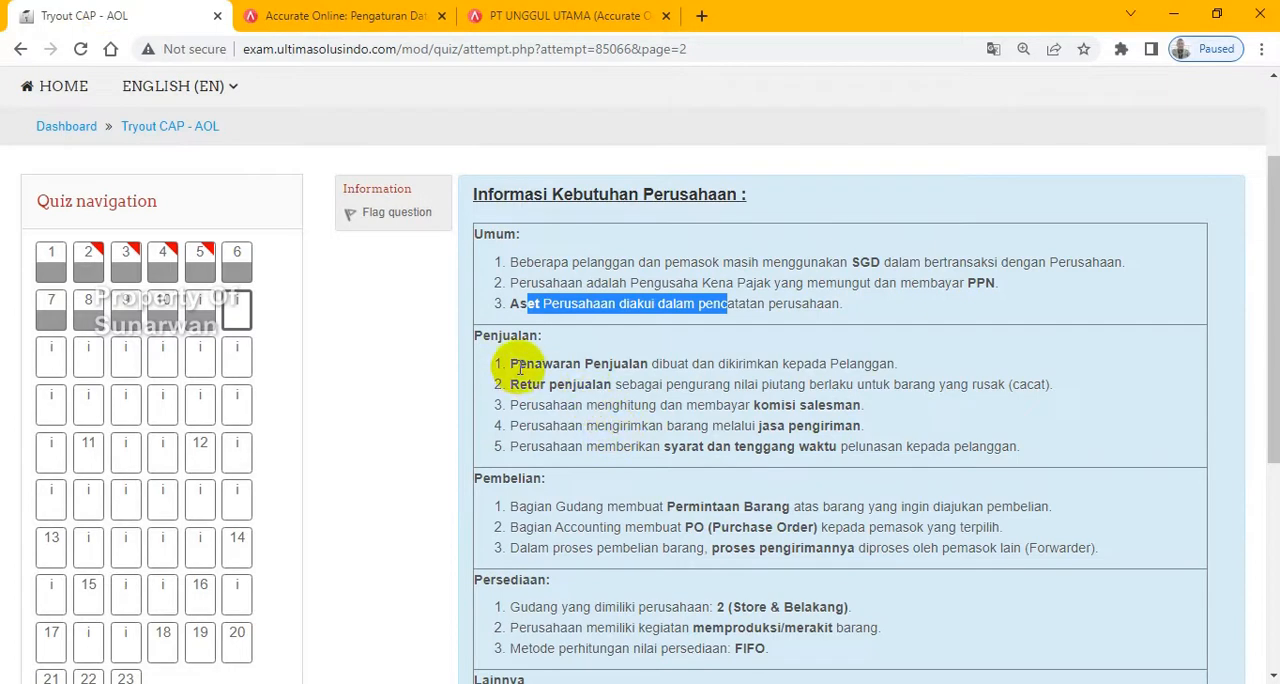
drag(519, 366, 617, 367)
drag(517, 385, 606, 385)
drag(755, 405, 853, 407)
drag(757, 426, 880, 430)
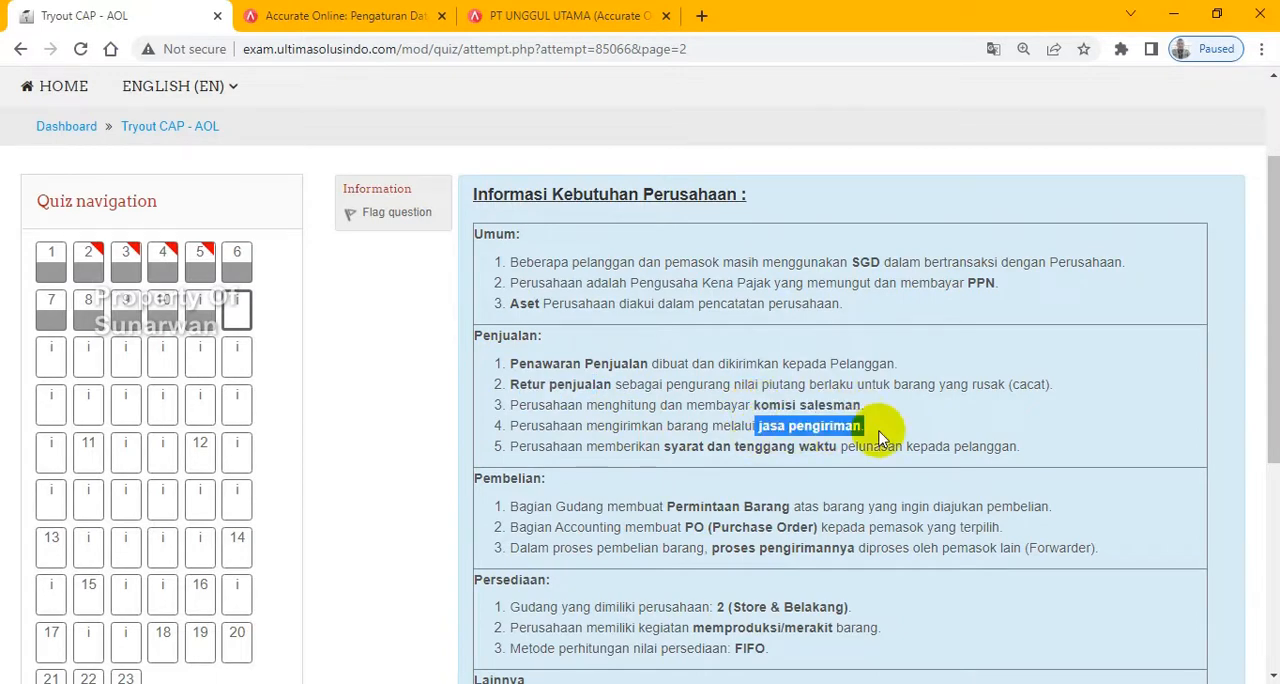
- Answer yes to price quotations, sales returns, salesman commission, delivery services and payment terms in the Penjualan questions, and continue to the Pembelian stage
click(530, 18)
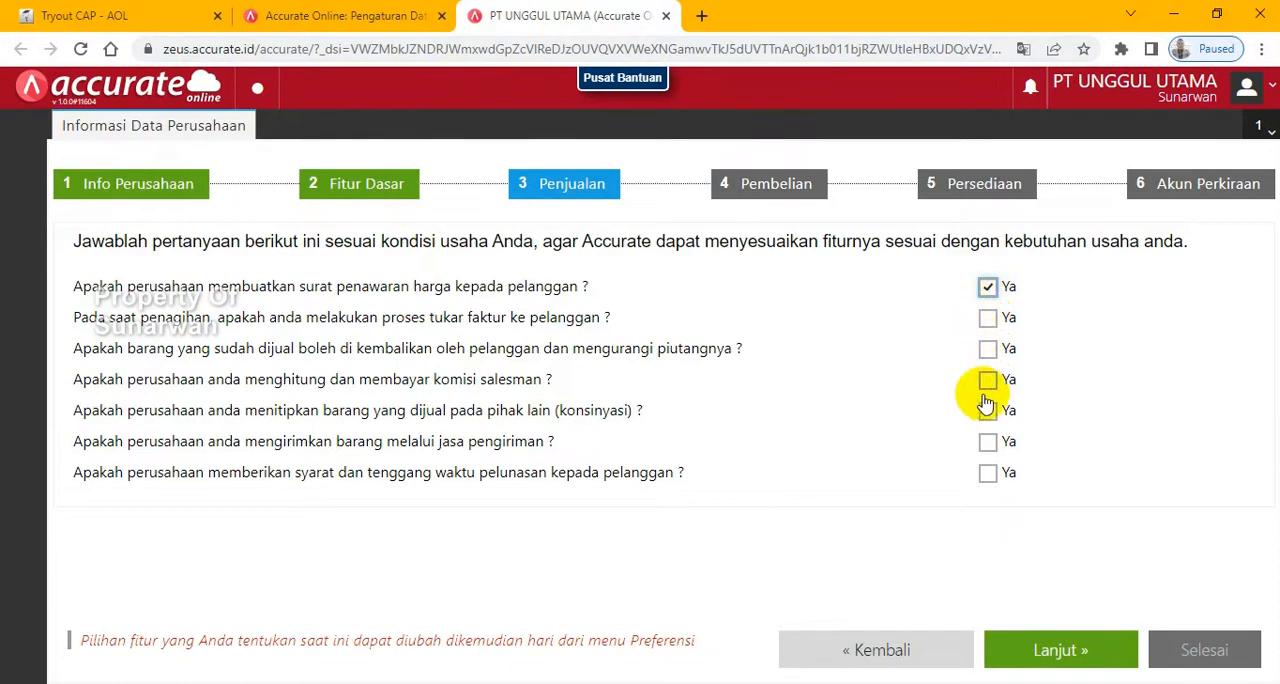
click(113, 18)
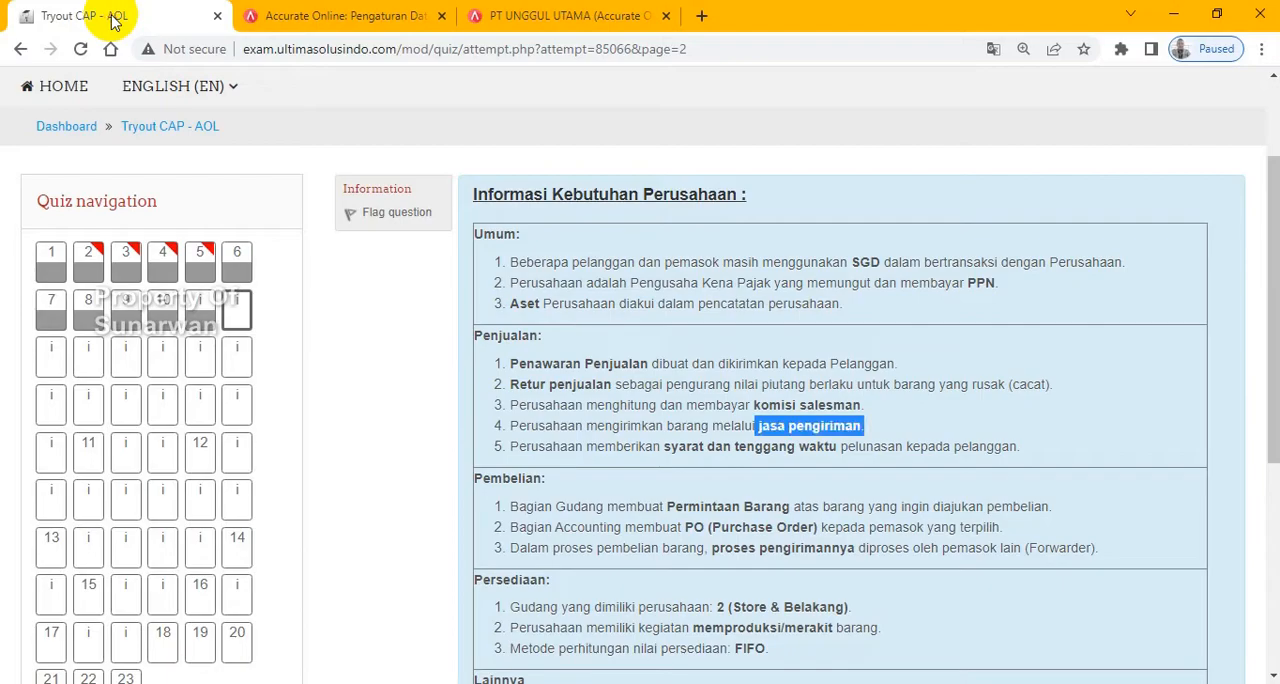
click(590, 17)
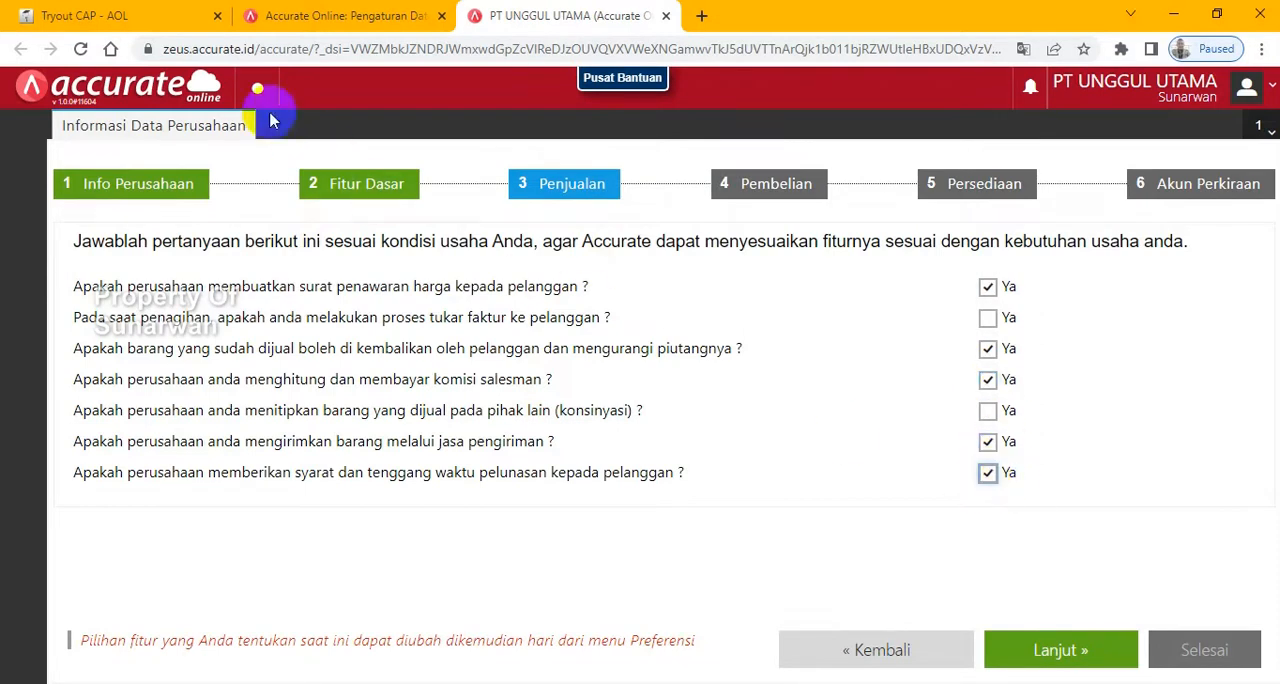
click(1060, 652)
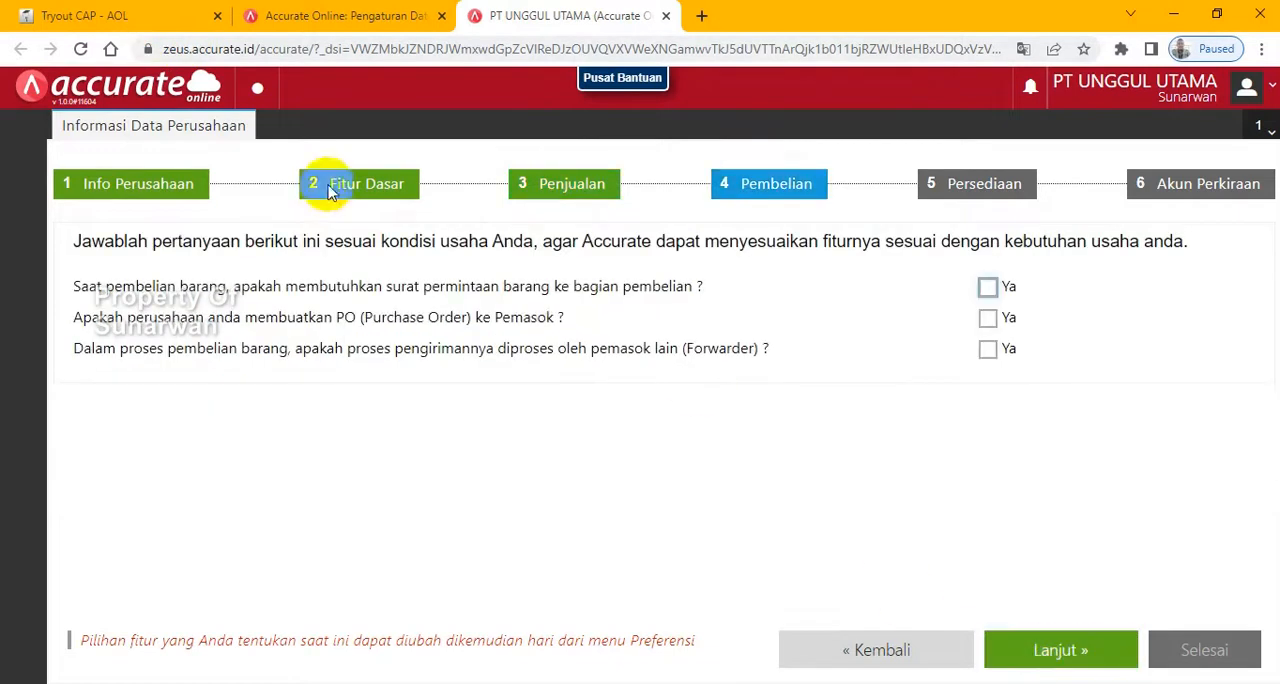
- Check the exam's Pembelian requirements, answer yes to purchase requests, Purchase Orders and forwarder shipping, and continue to the Persediaan stage
click(60, 15)
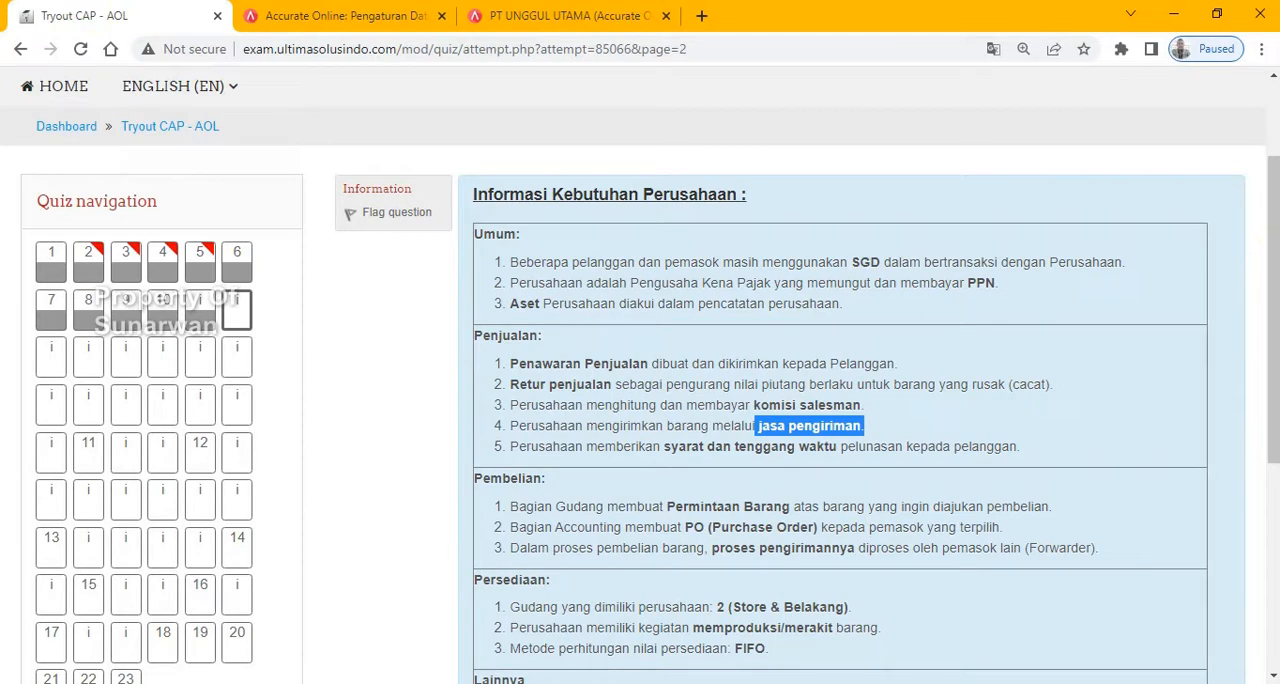
scroll(1270, 258, down, 2)
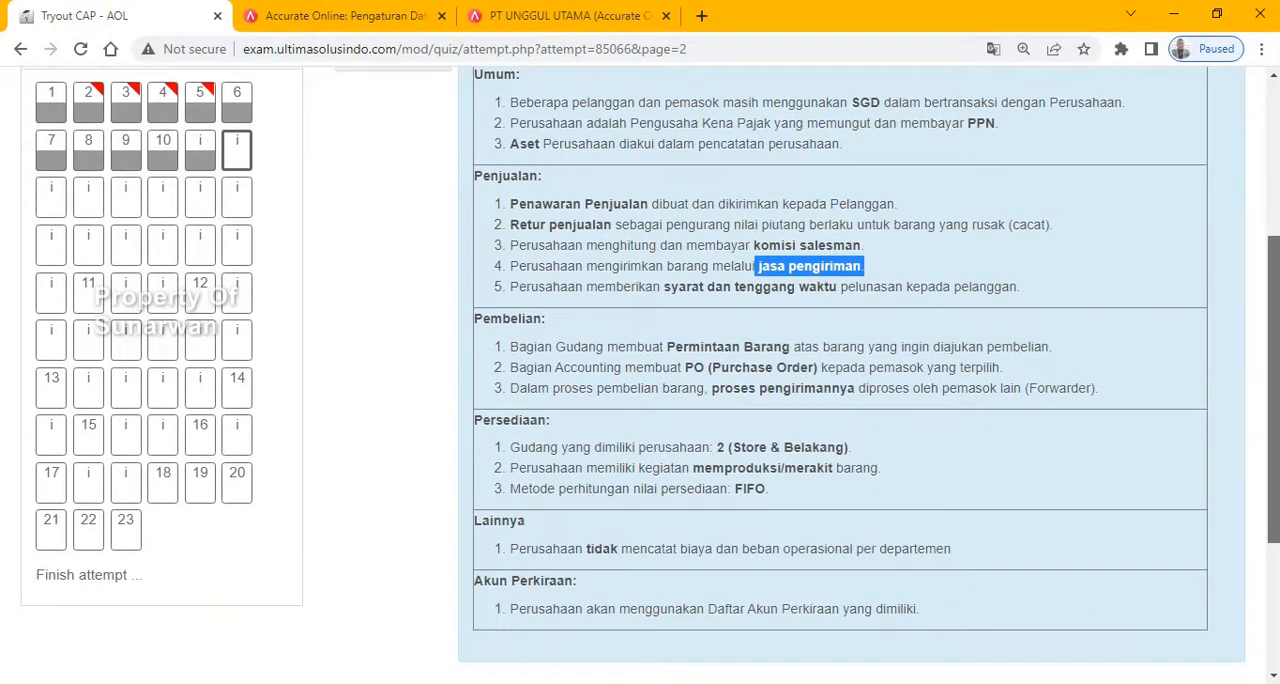
scroll(1270, 258, down, 1)
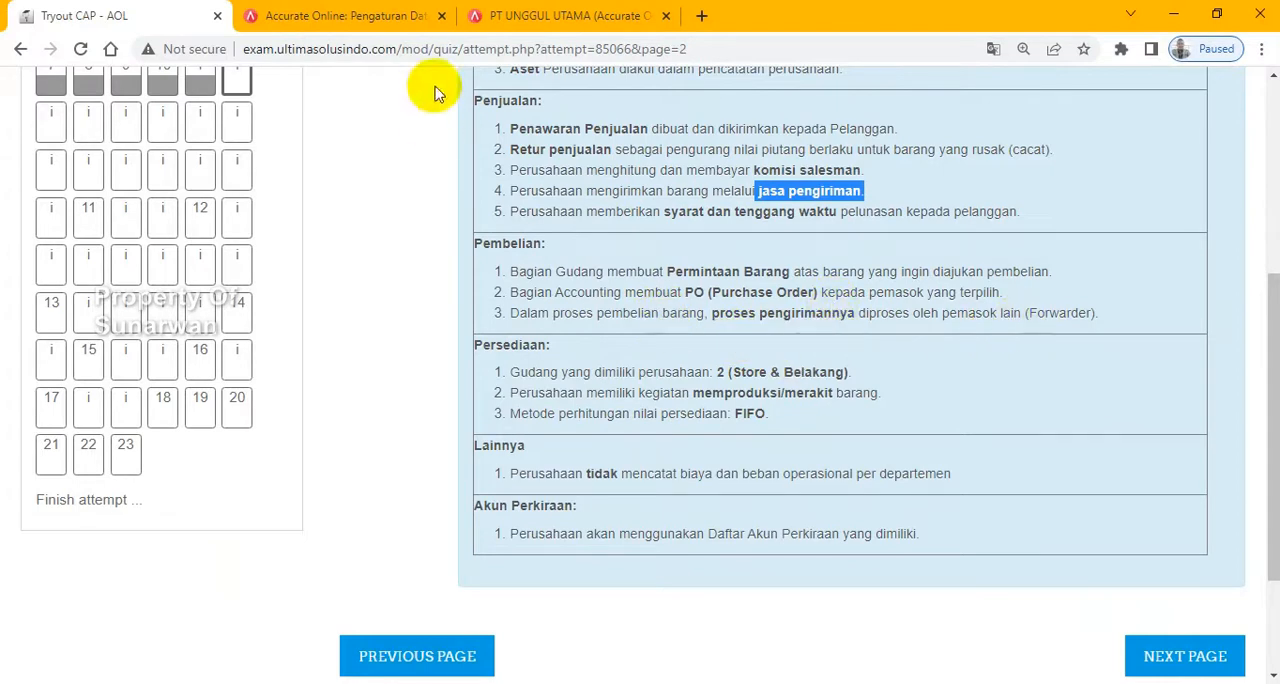
click(556, 18)
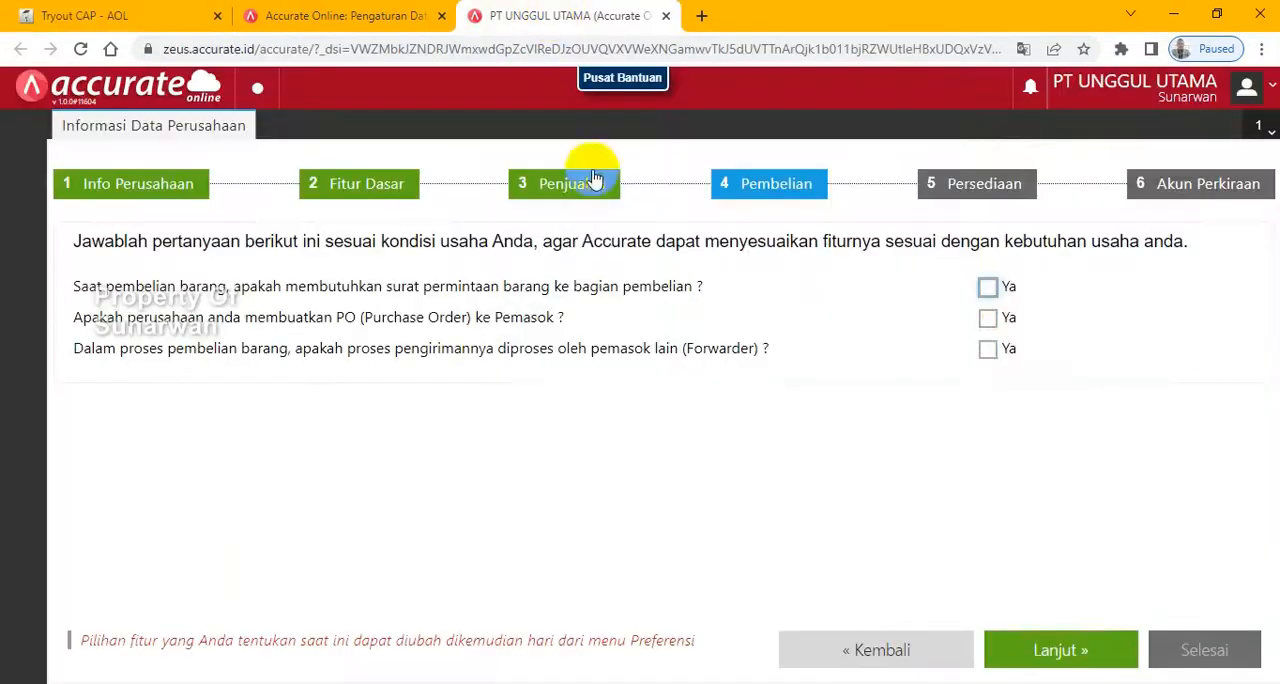
click(988, 289)
click(988, 349)
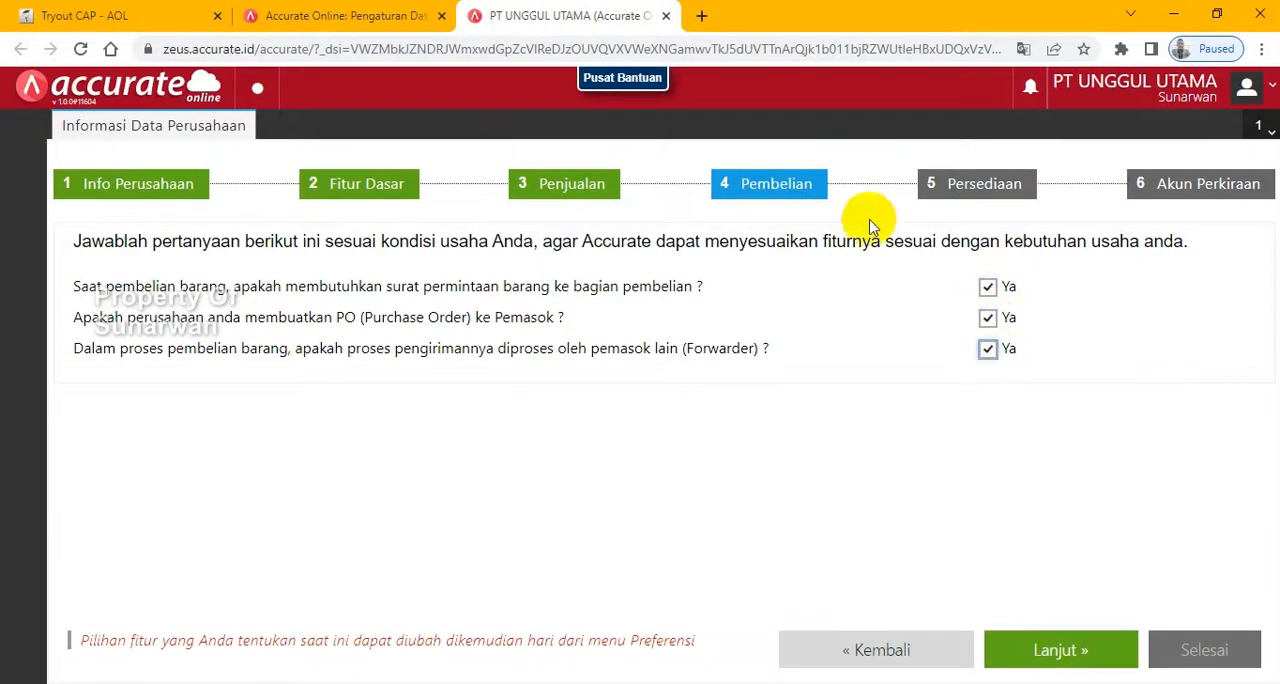
click(1061, 652)
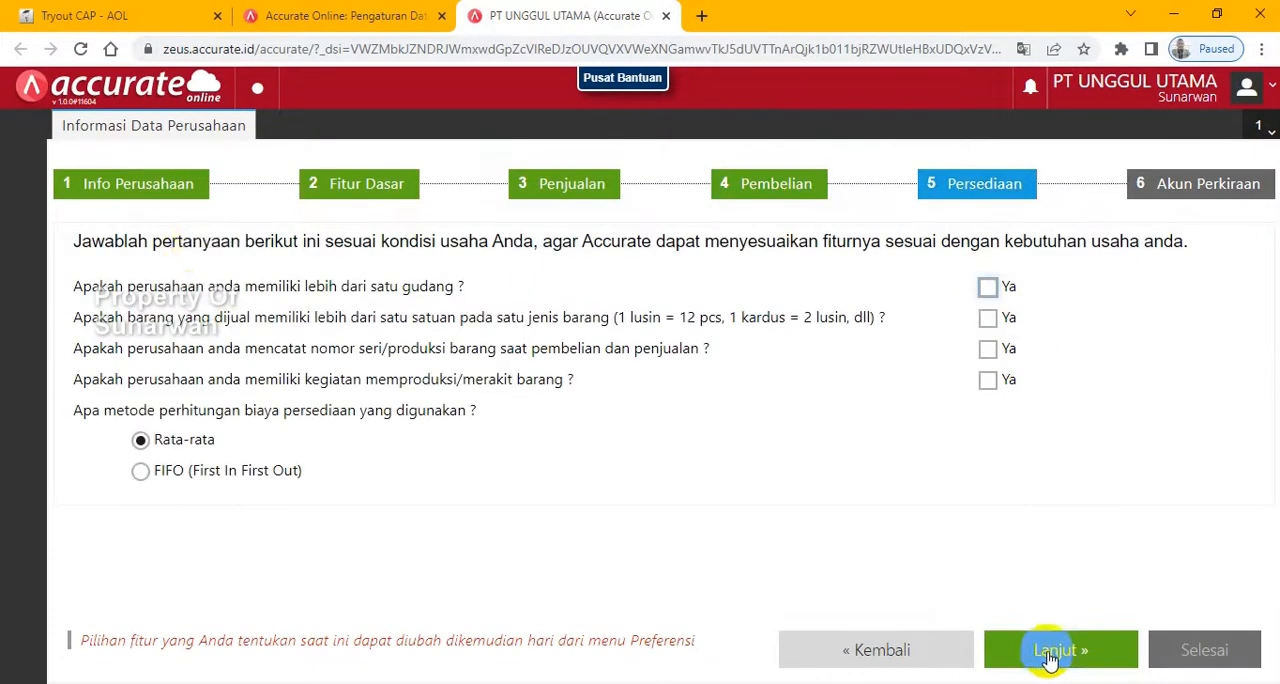
- Following the exam's Persediaan requirements, answer yes to multiple warehouses and producing/assembling goods, choose FIFO, and continue to the Akun Perkiraan stage
click(108, 18)
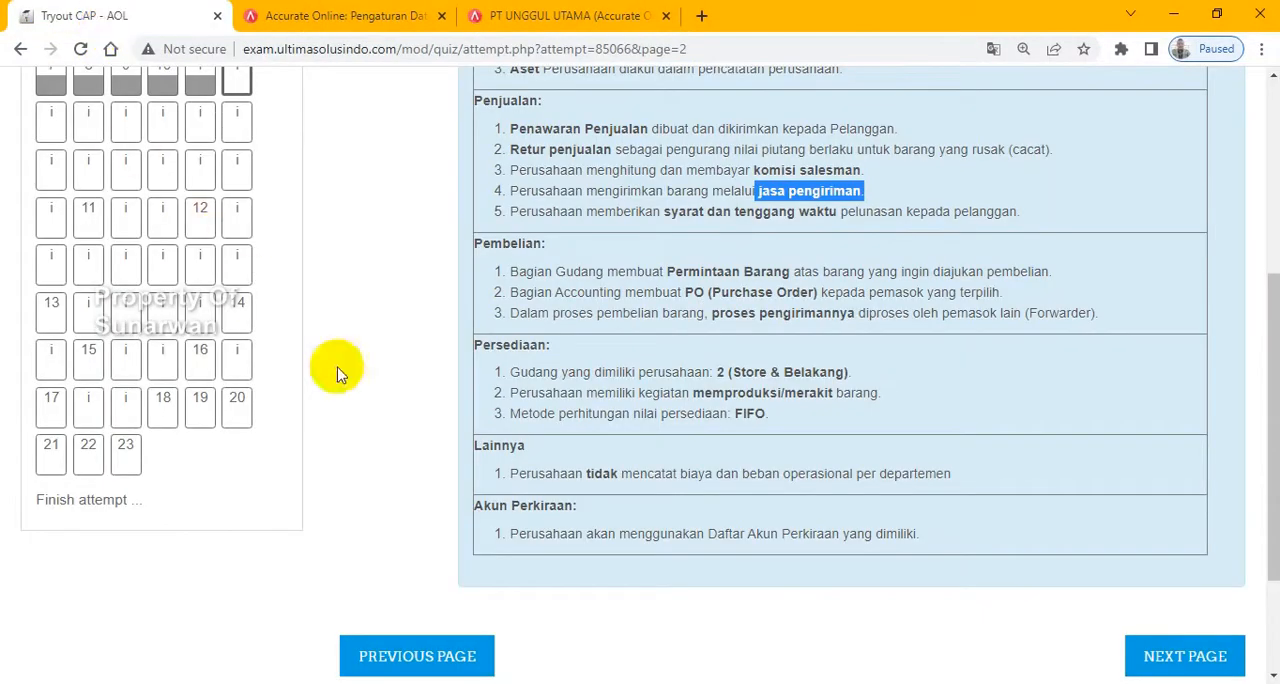
drag(716, 372, 845, 372)
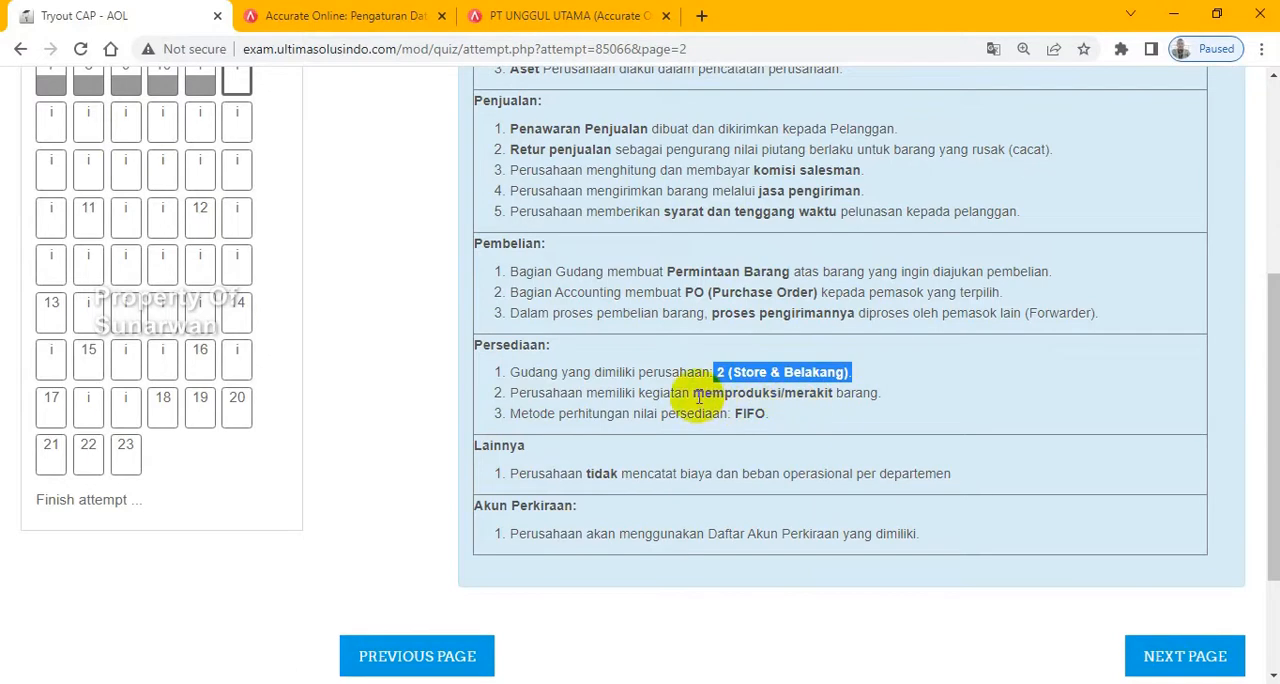
drag(693, 393, 885, 405)
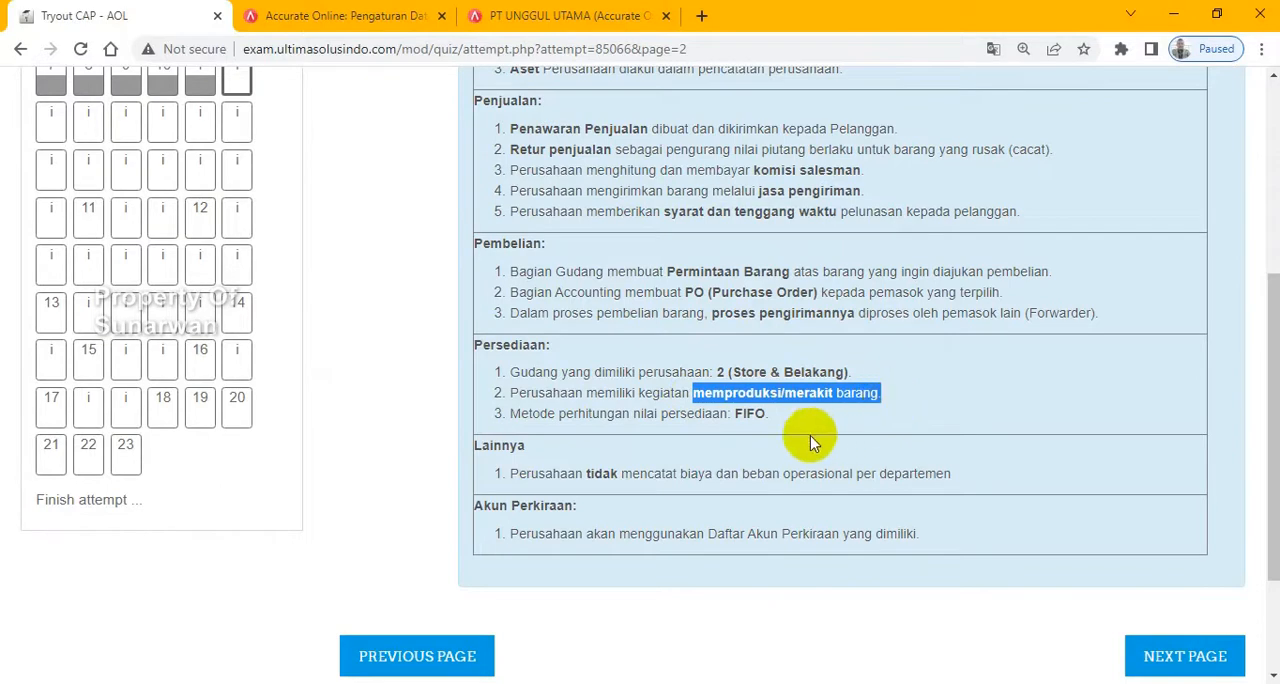
drag(740, 411, 768, 413)
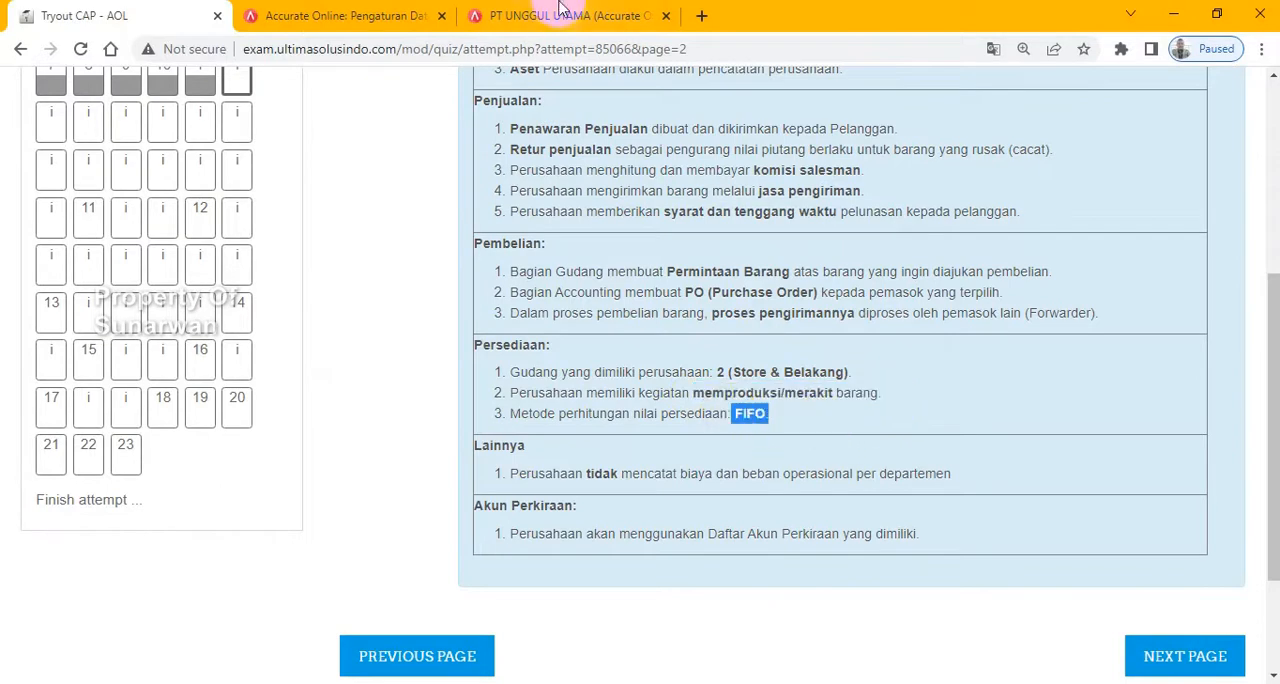
click(510, 16)
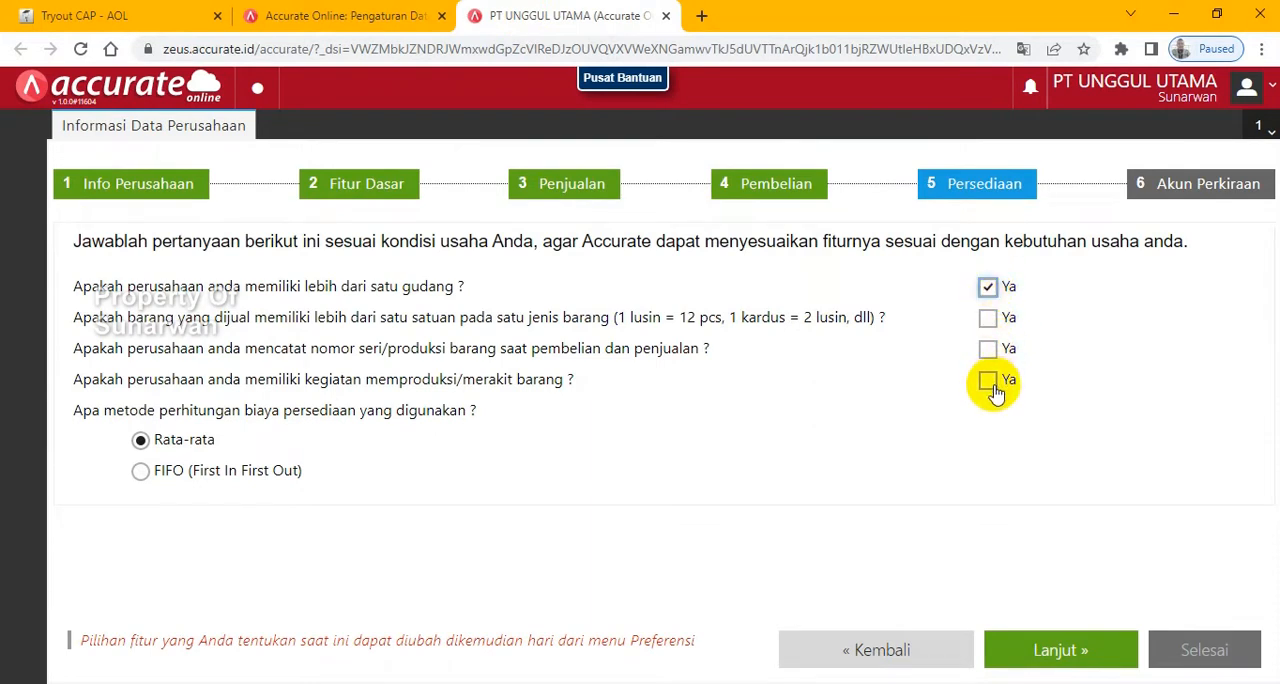
click(140, 471)
click(1062, 649)
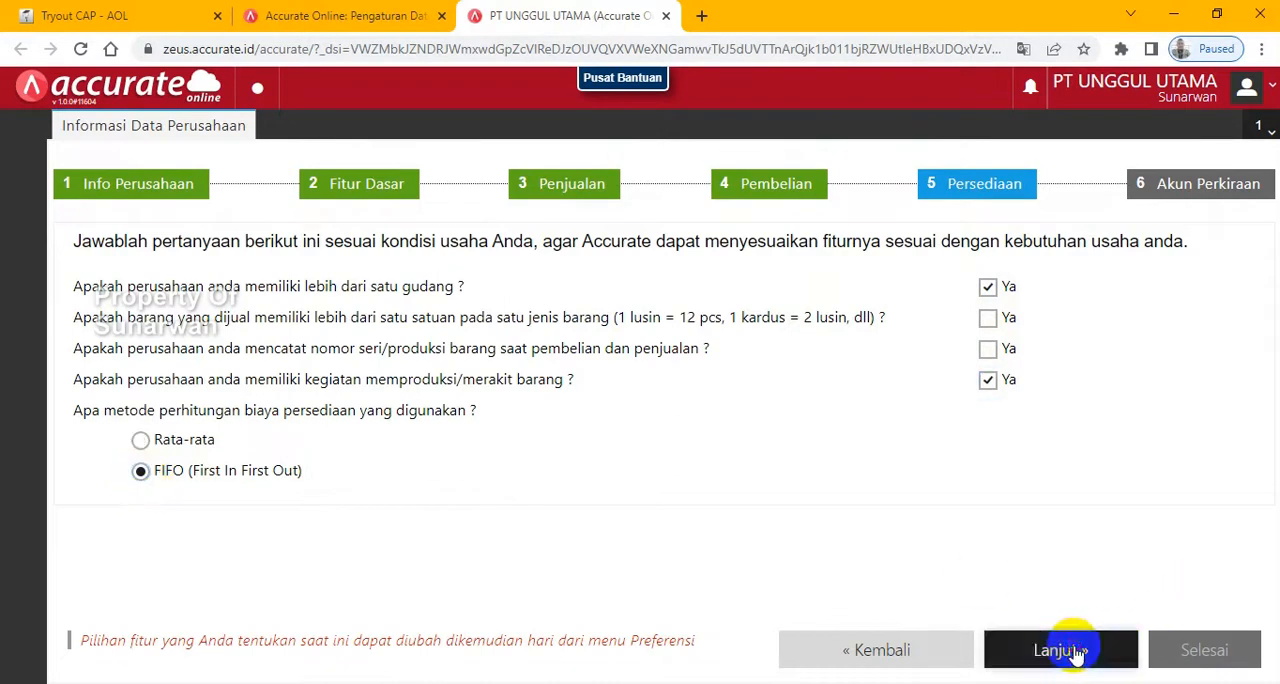
- Check the exam's Akun Perkiraan requirement, leave automatic account list creation unselected, and finish the company setup
click(72, 14)
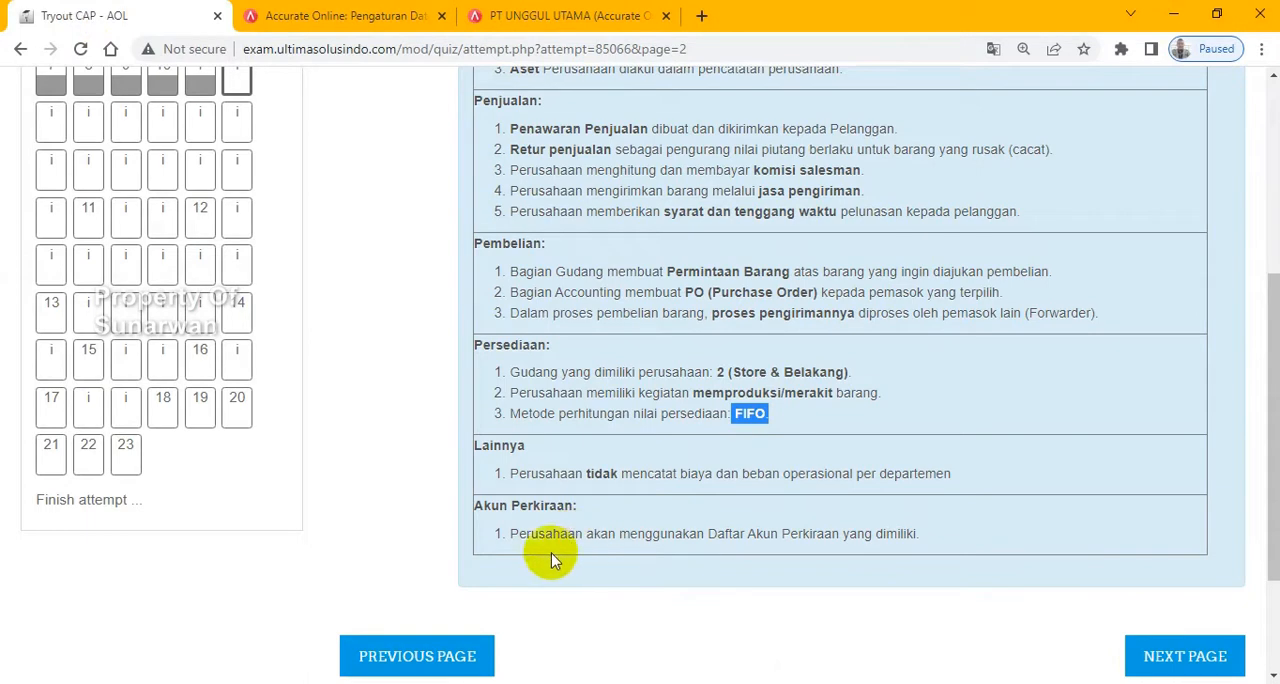
drag(513, 534, 922, 538)
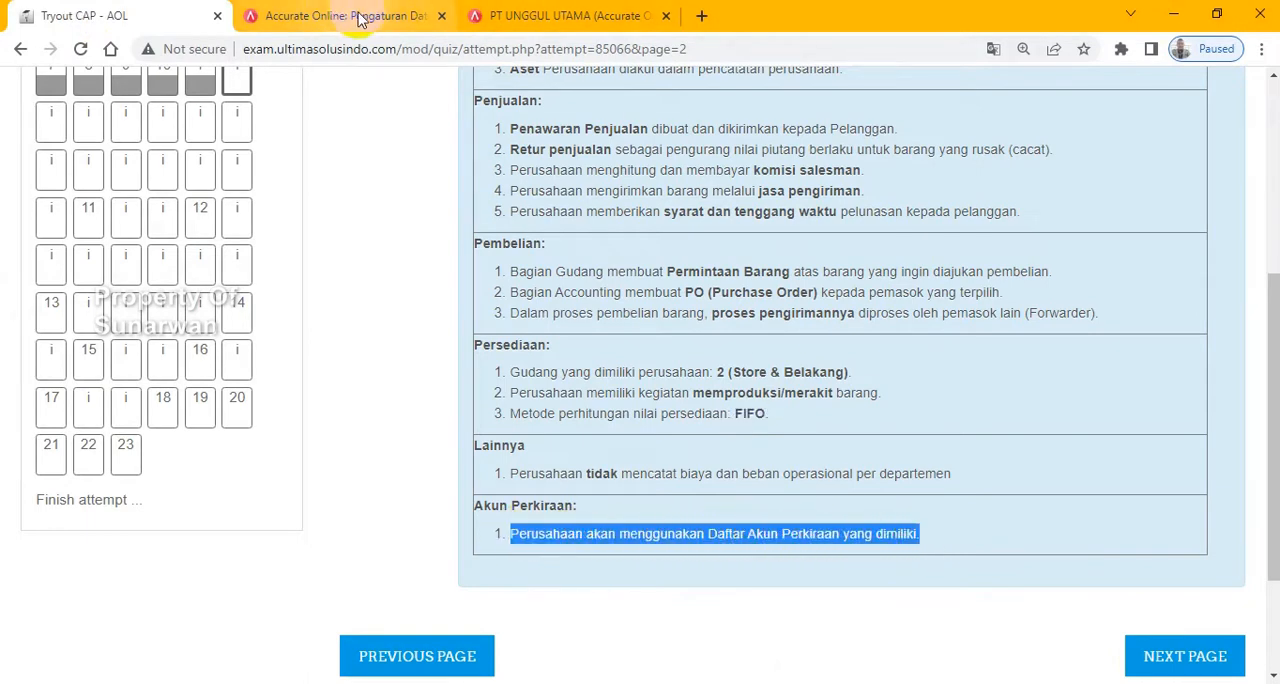
click(560, 16)
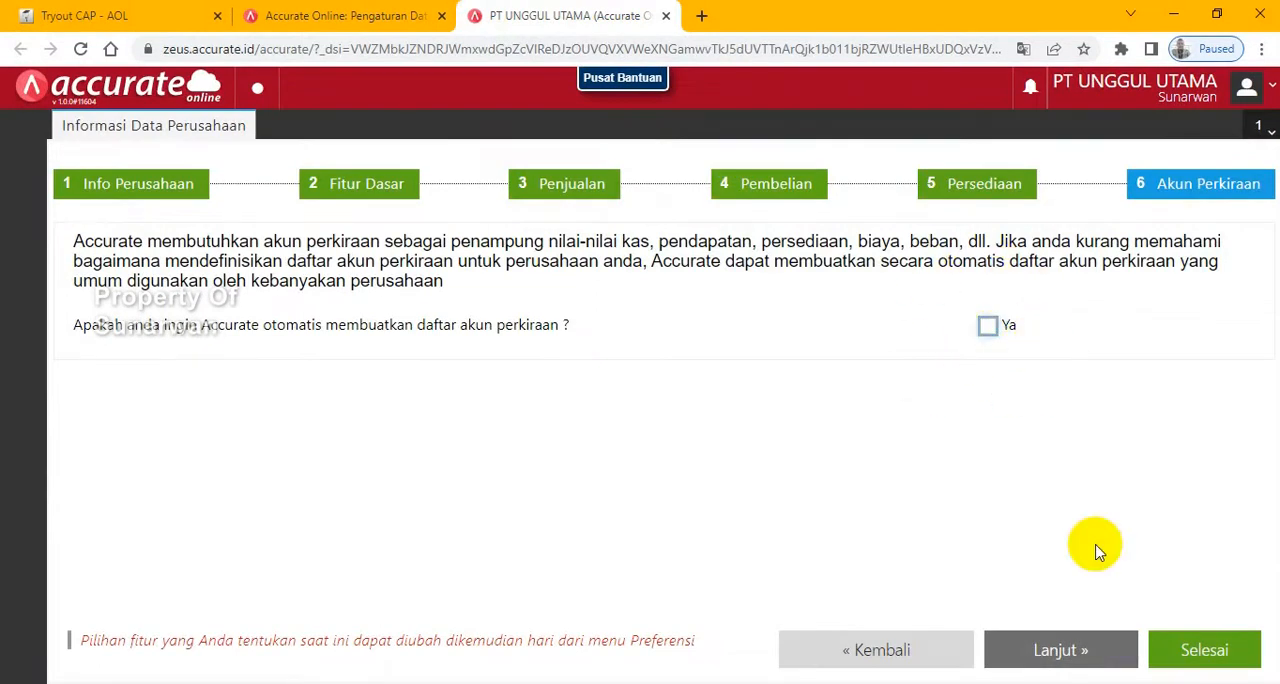
click(1212, 648)
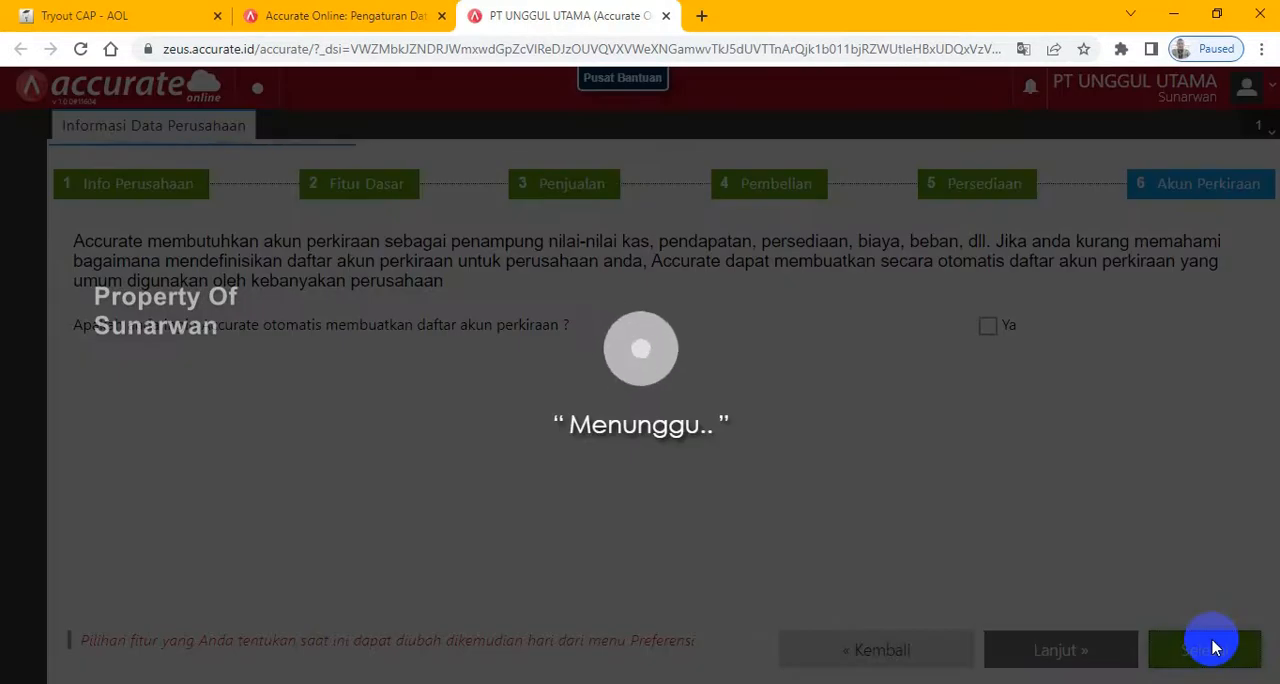
- Advance the exam to the Daftar Akun page and examine its account import instructions and note
click(110, 17)
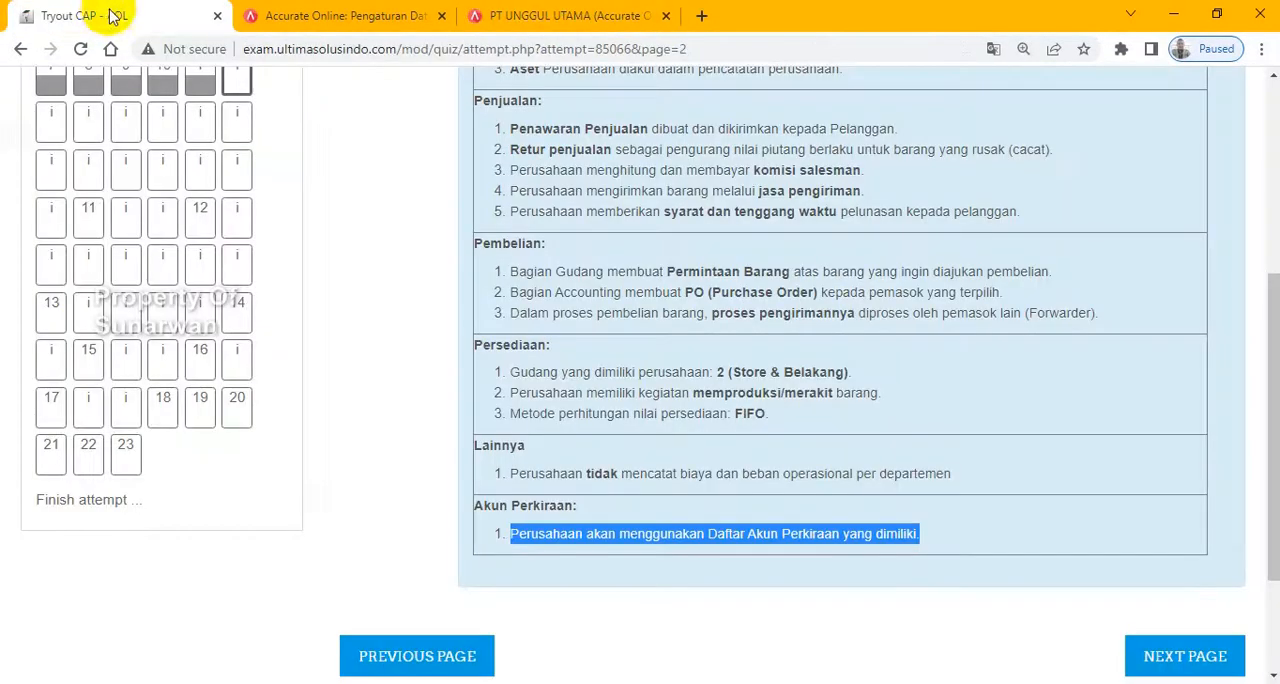
click(1200, 657)
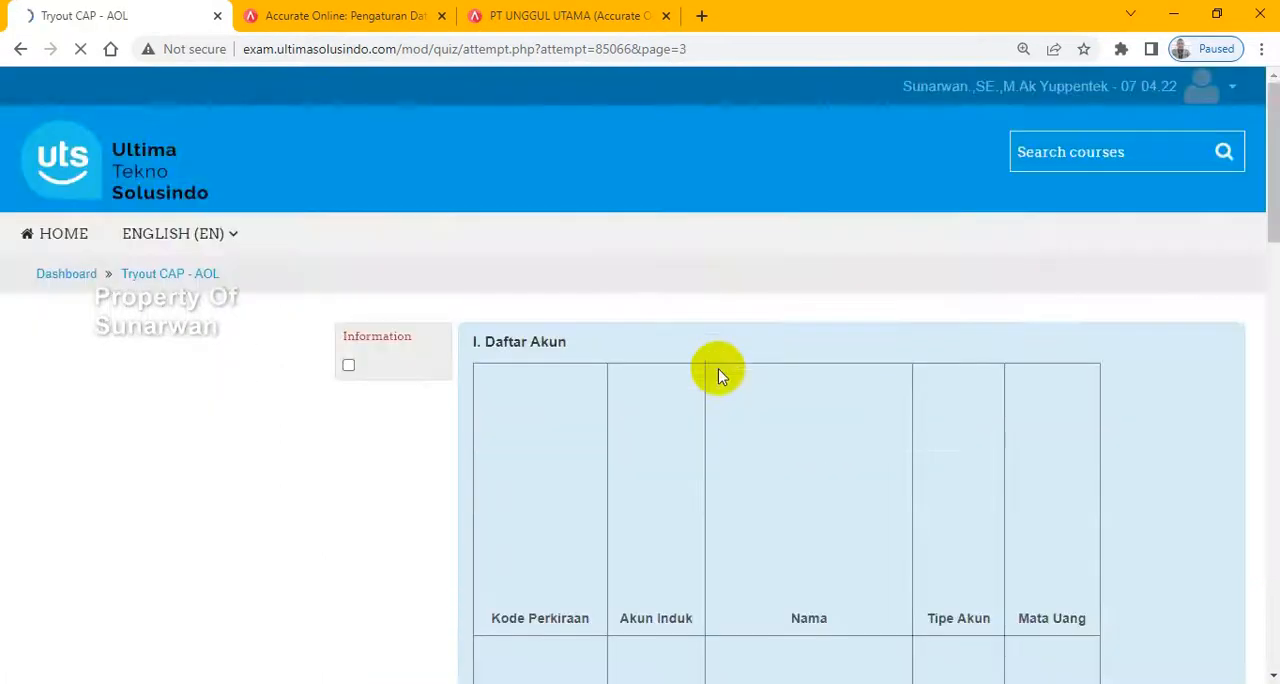
drag(1272, 127, 1275, 563)
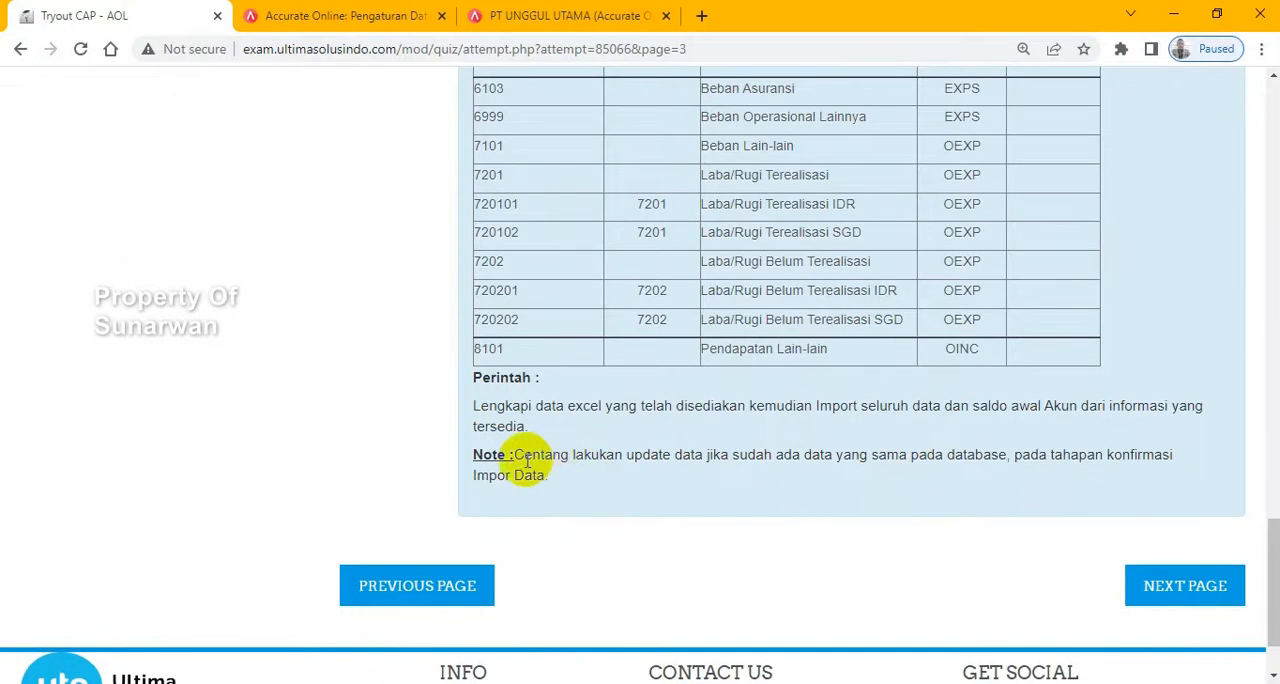
drag(514, 455, 563, 474)
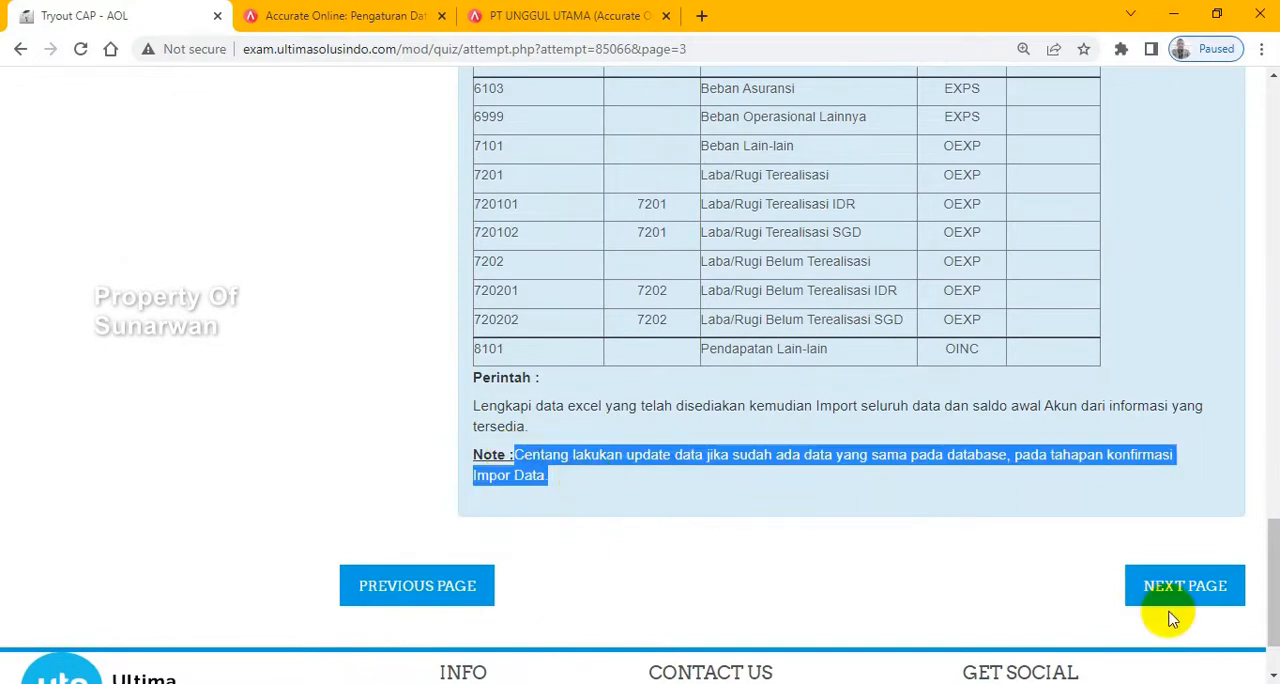
- Return to the PT Unggul Utama database, close the welcome message, and start Impor Akun from Persiapan Data Perusahaan
click(521, 12)
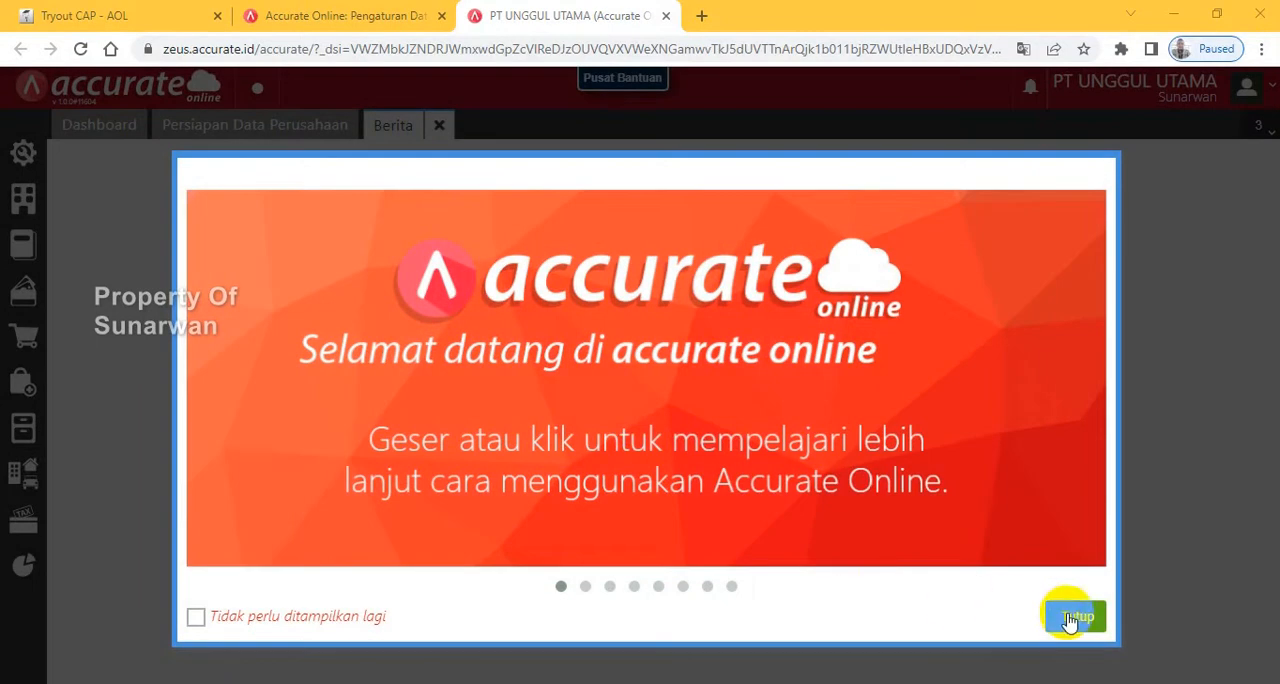
click(1072, 618)
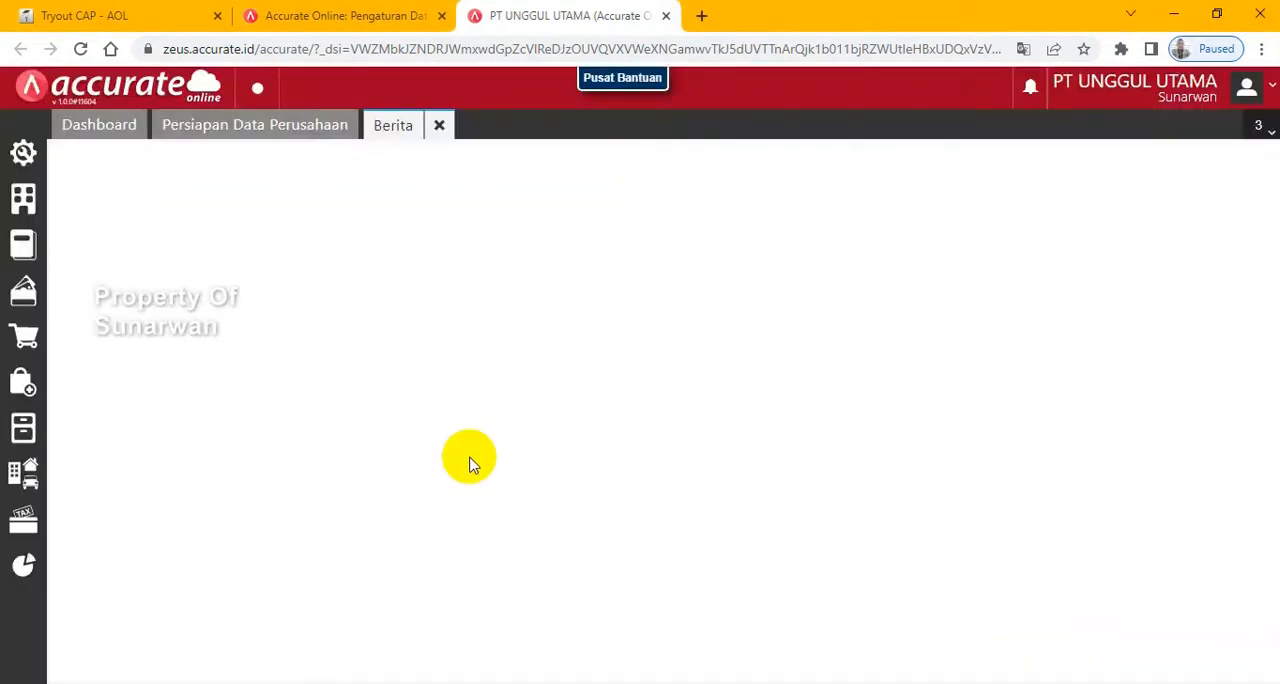
click(201, 126)
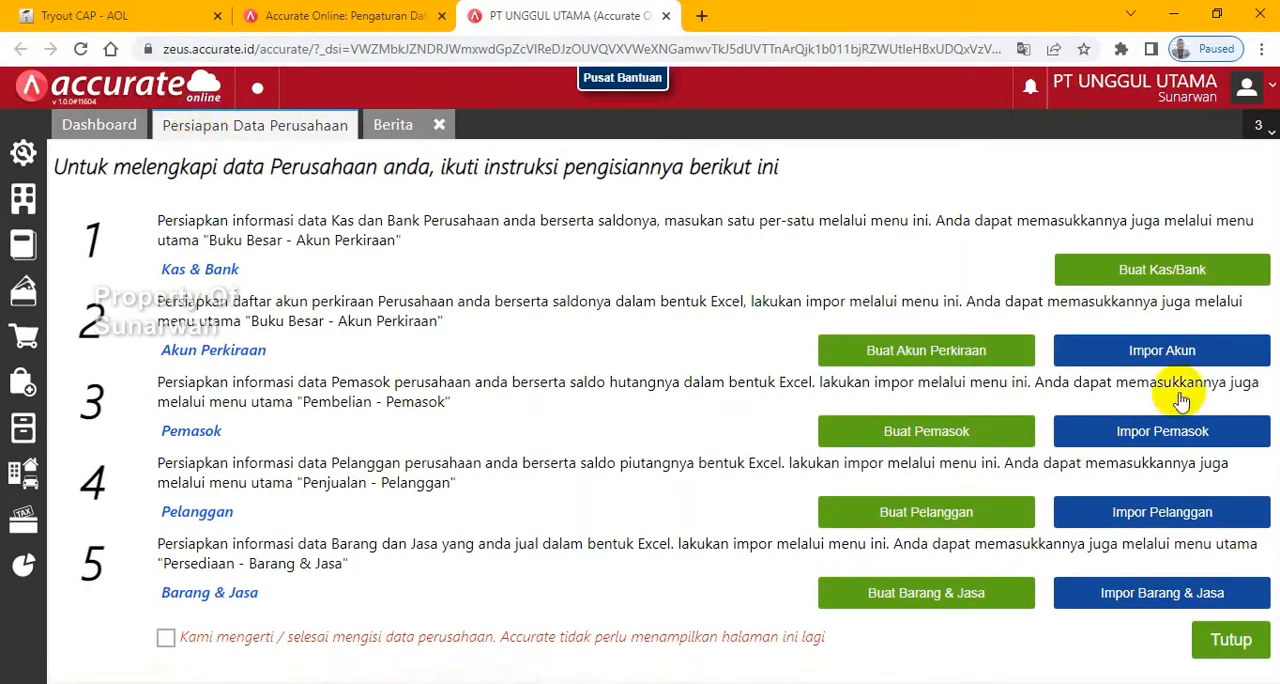
click(1130, 360)
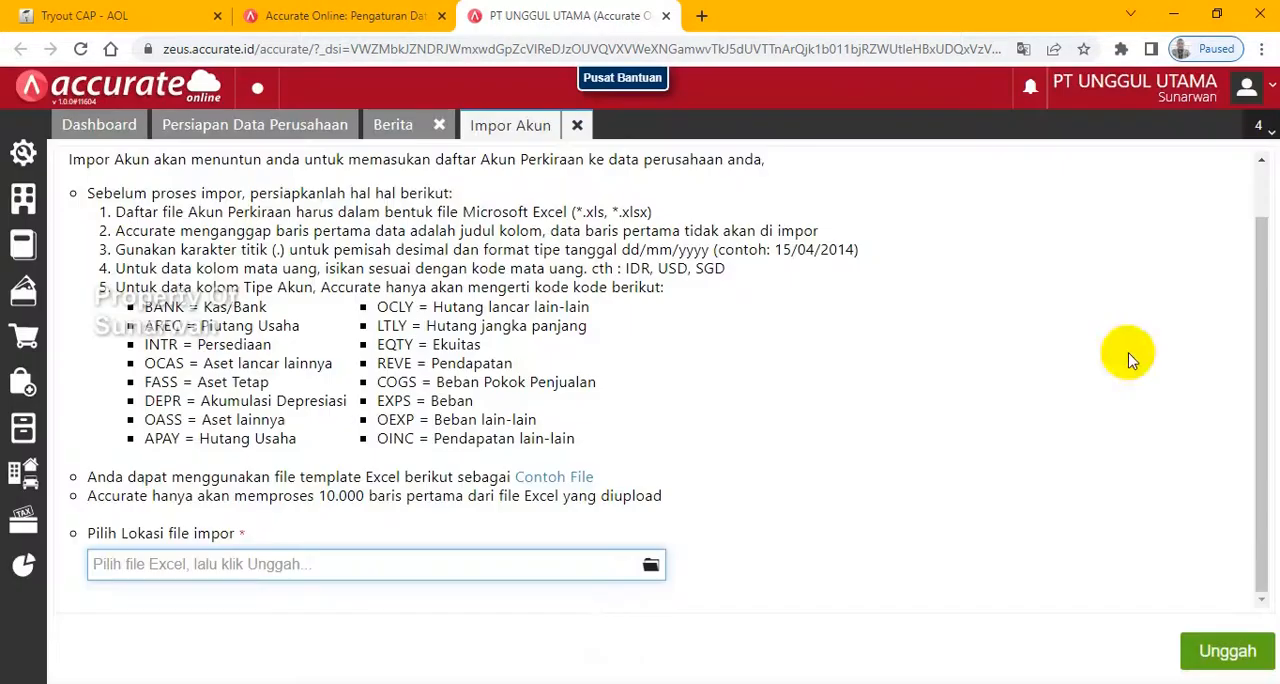
- Upload 1. Daftar Akun.xls, accept the column mapping, and import the accounts with updating of matching existing data enabled
click(651, 566)
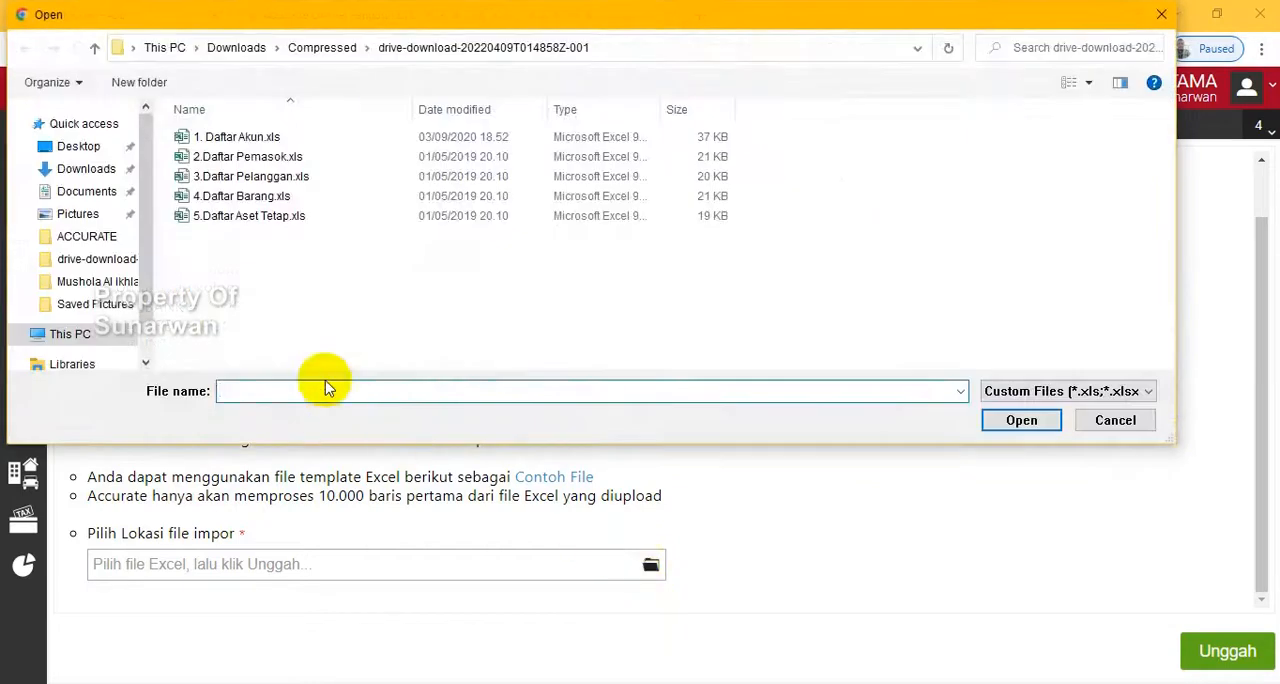
double_click(222, 140)
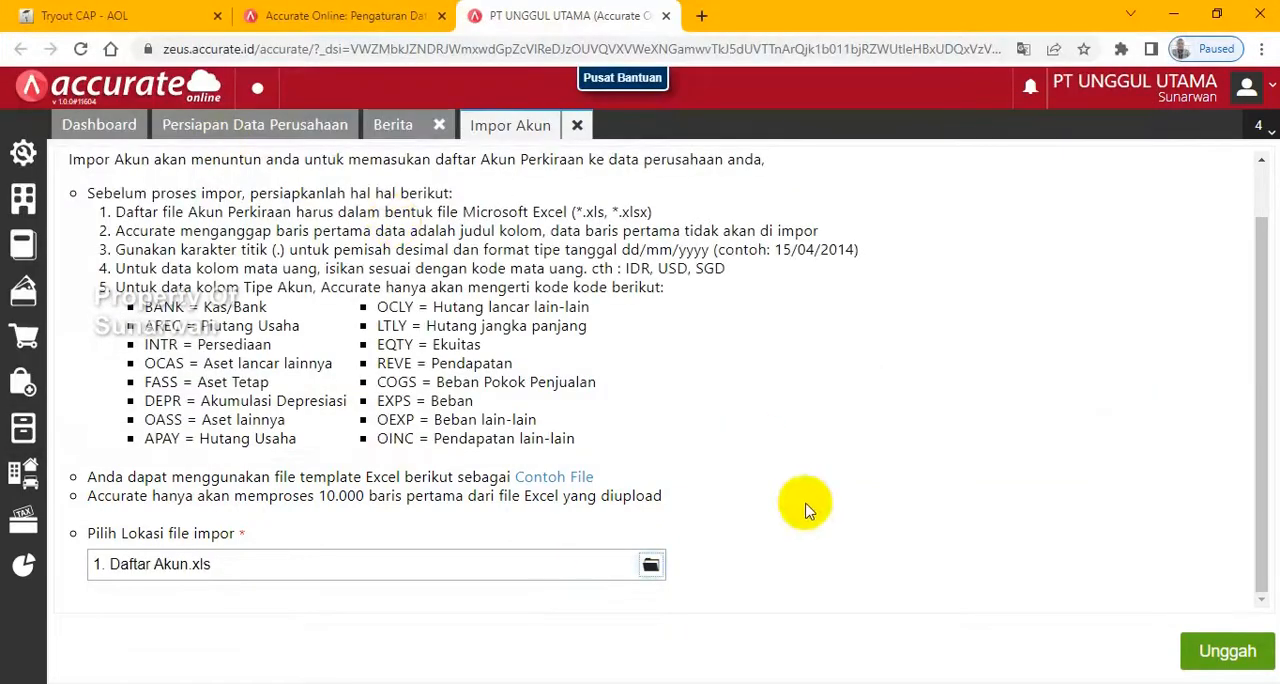
click(1214, 648)
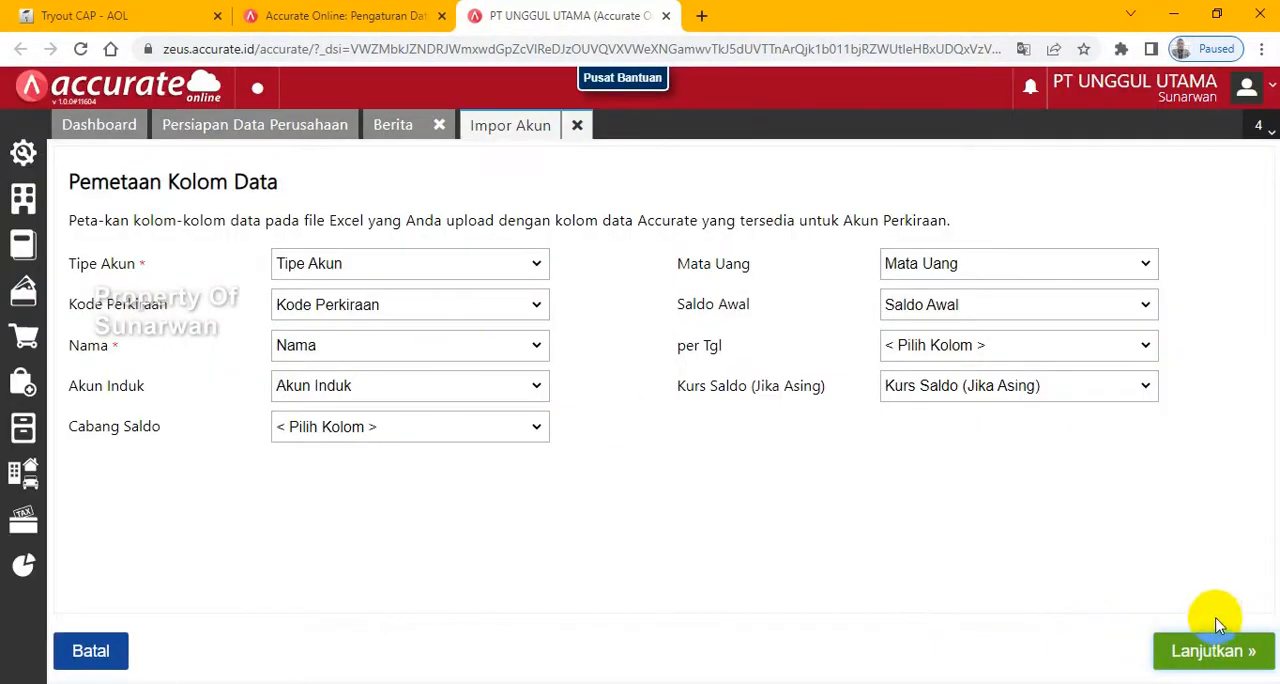
click(1210, 655)
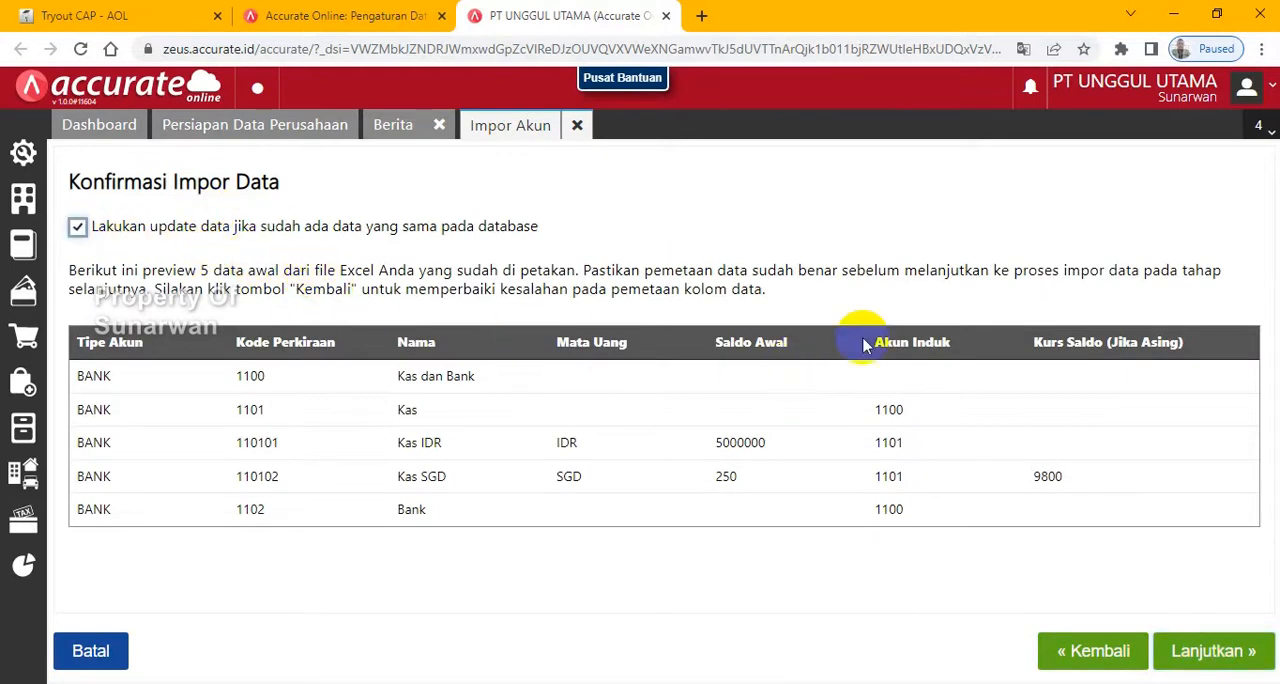
click(1205, 658)
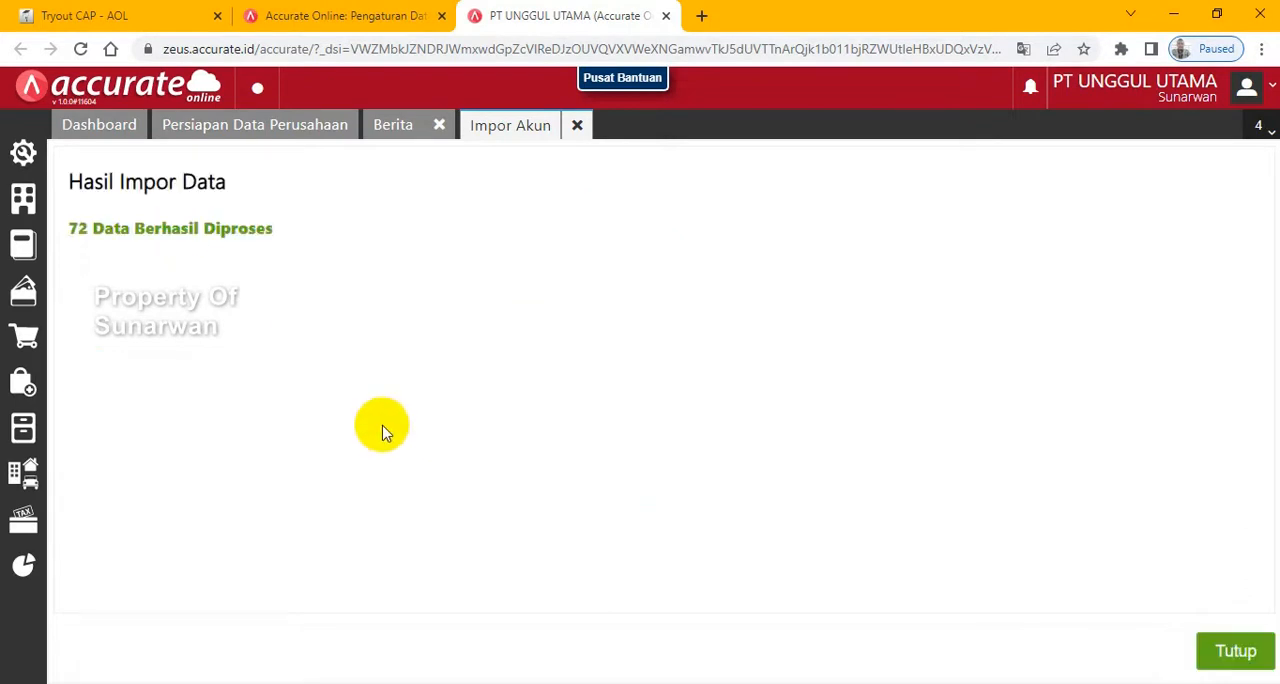
- Close the account import results and start Impor Pemasok from Persiapan Data Perusahaan
click(1234, 652)
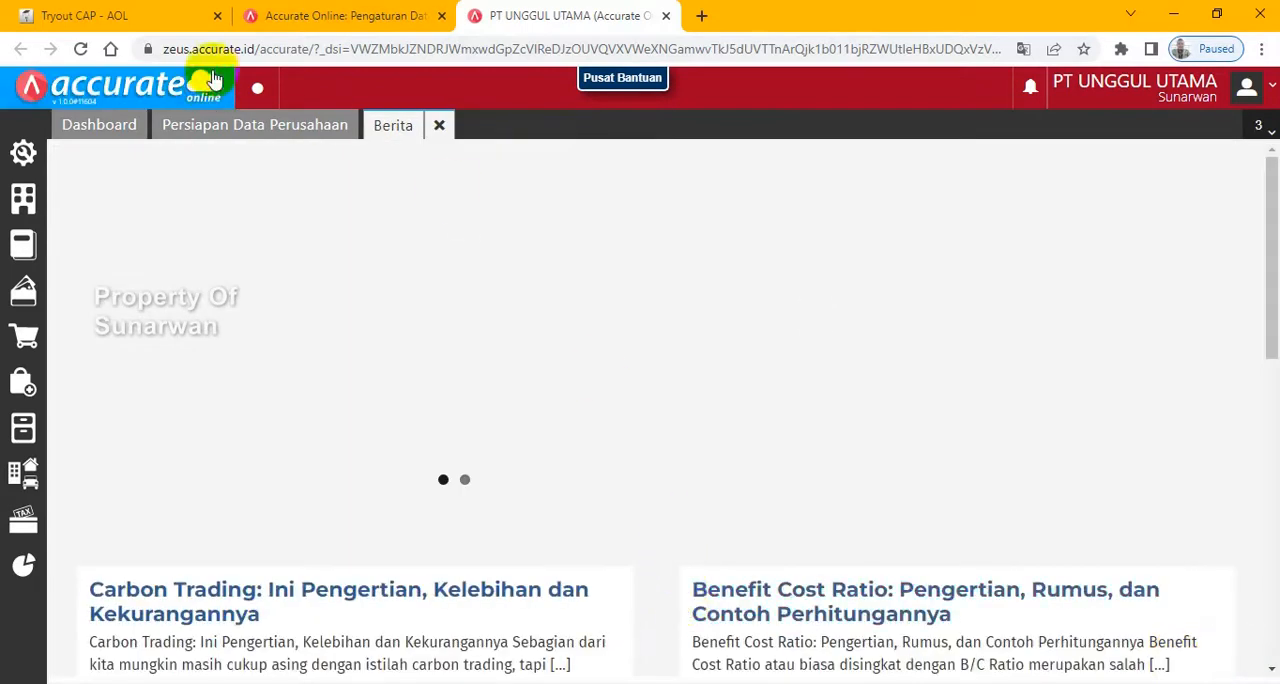
click(218, 130)
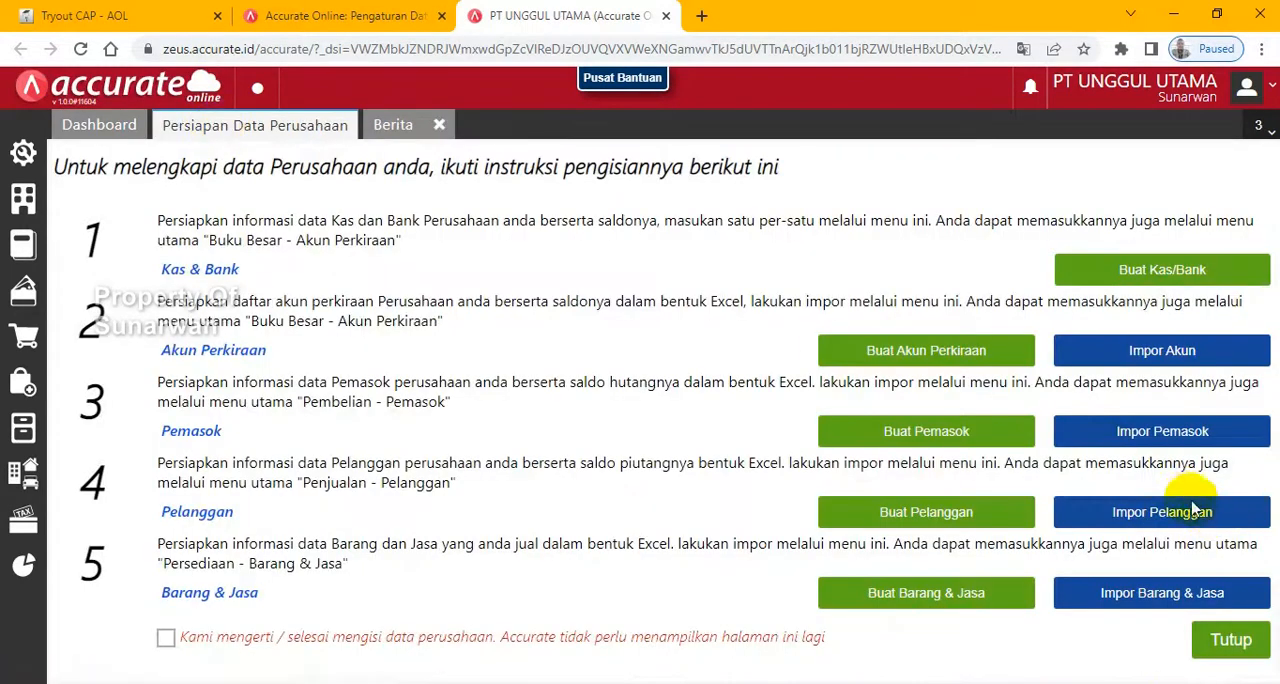
click(1161, 444)
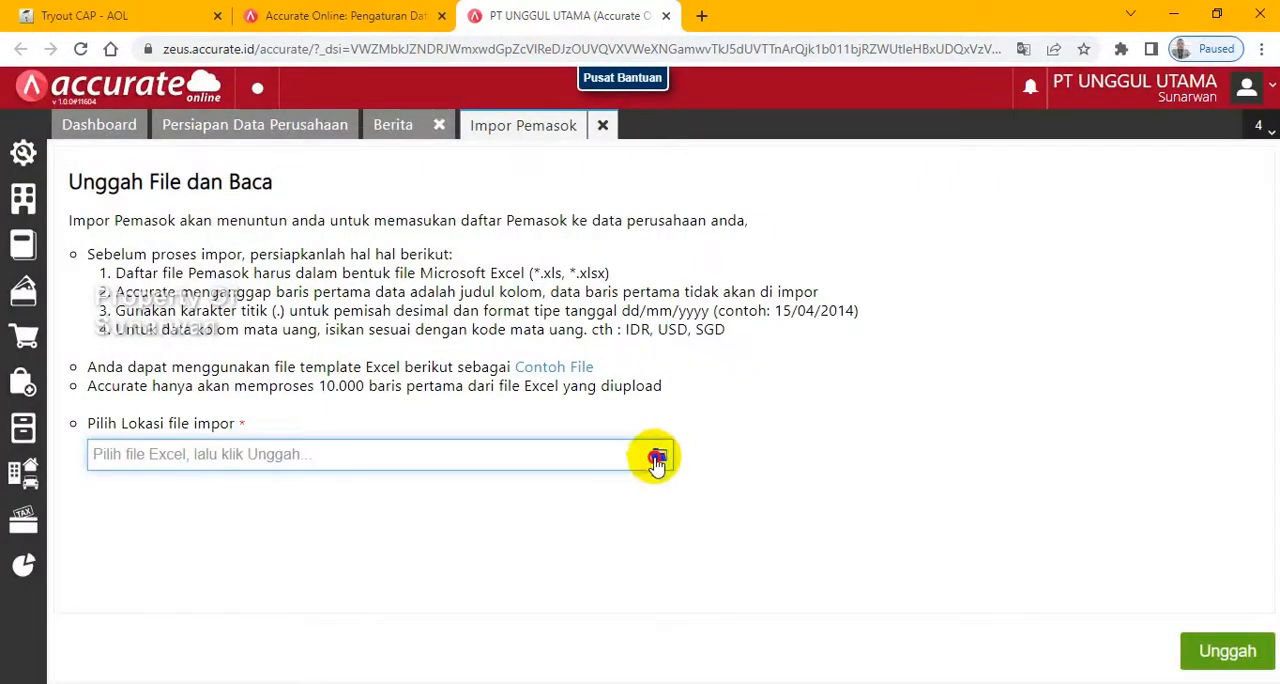
- Import the suppliers from 2.Daftar Pemasok.xls with the proposed column mapping and updating of matching existing data enabled
click(657, 459)
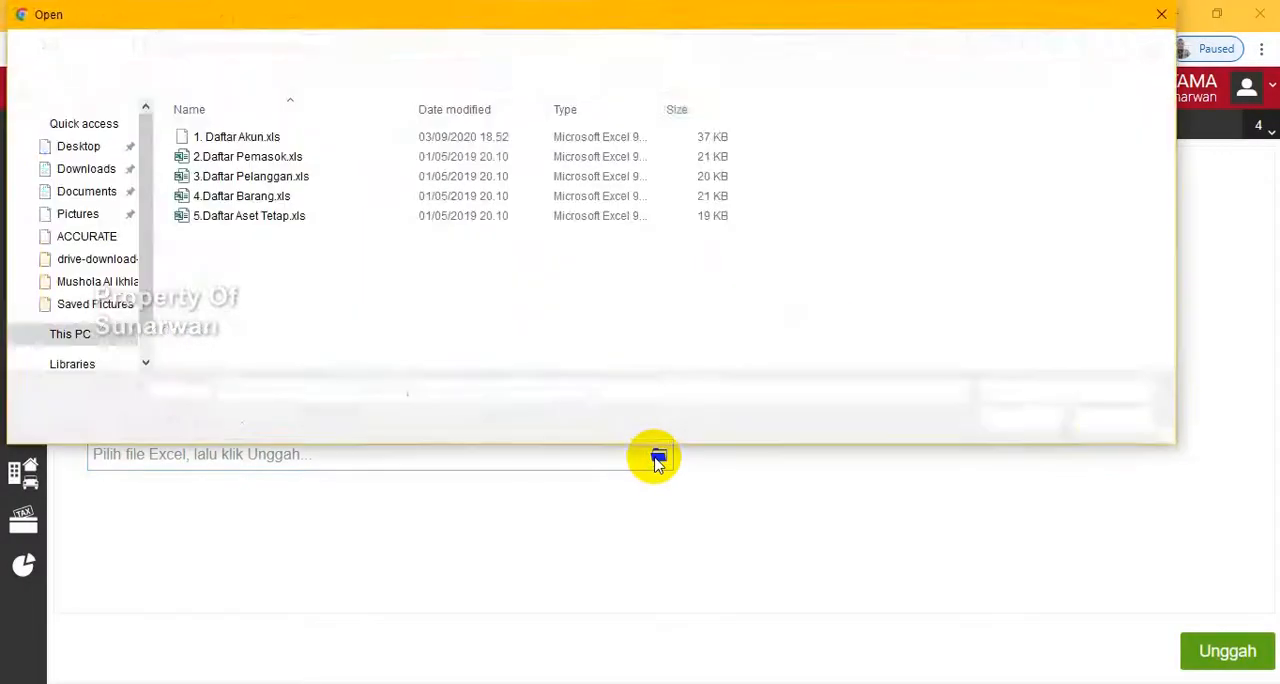
click(296, 158)
double_click(296, 158)
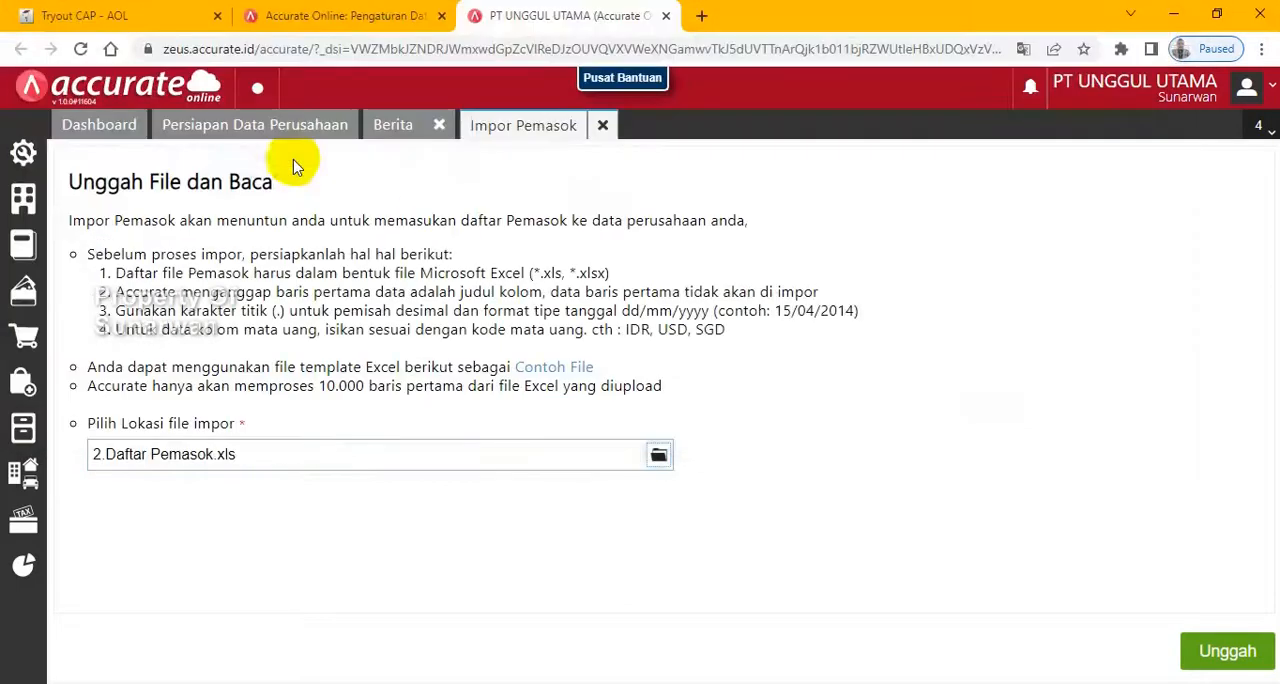
click(1256, 660)
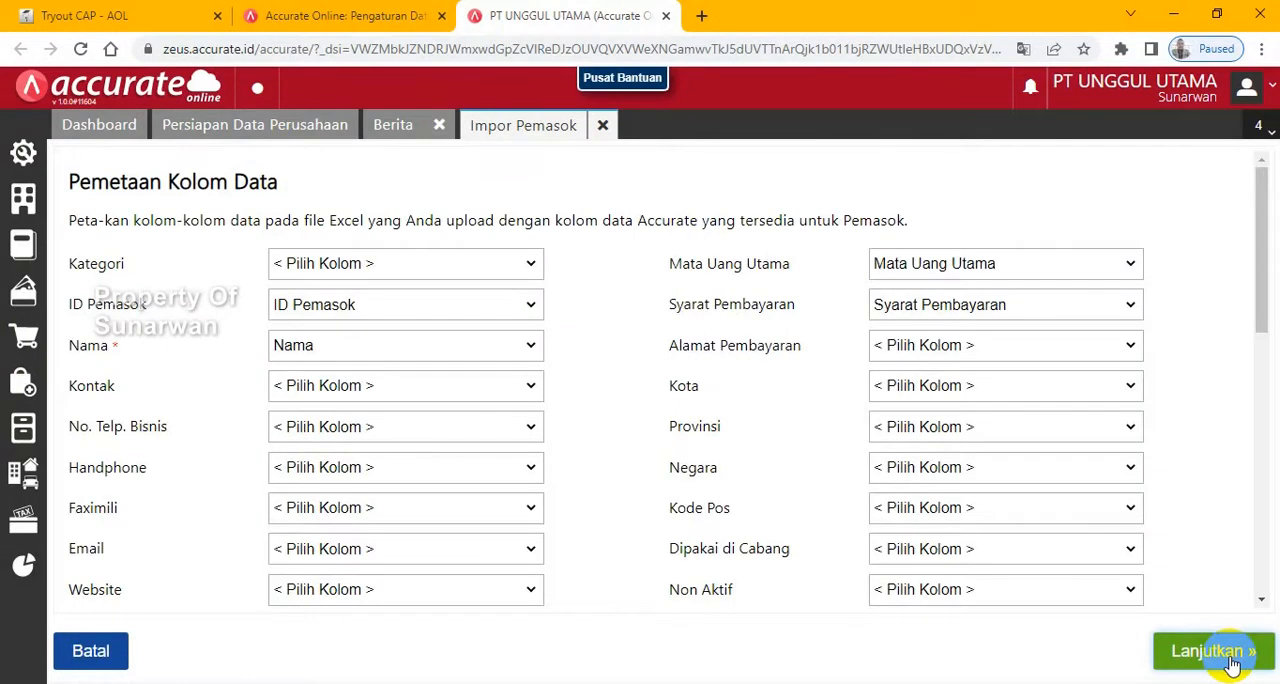
drag(1252, 294, 1270, 600)
click(1218, 651)
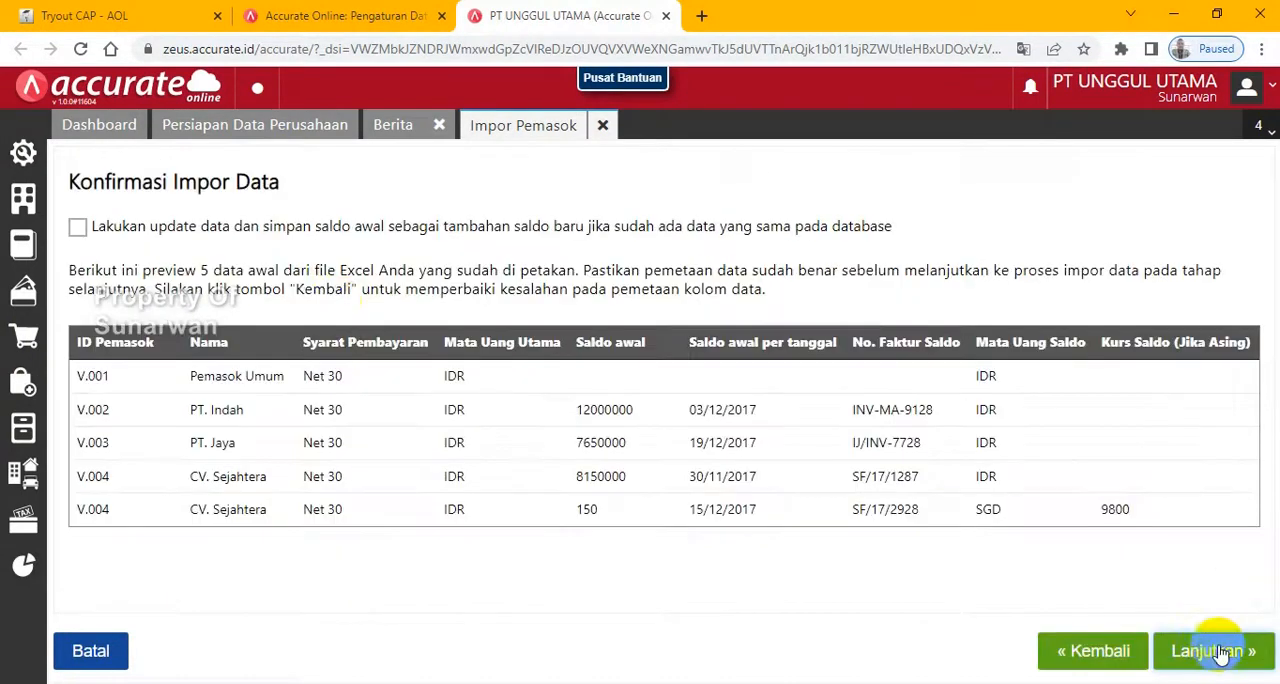
click(78, 228)
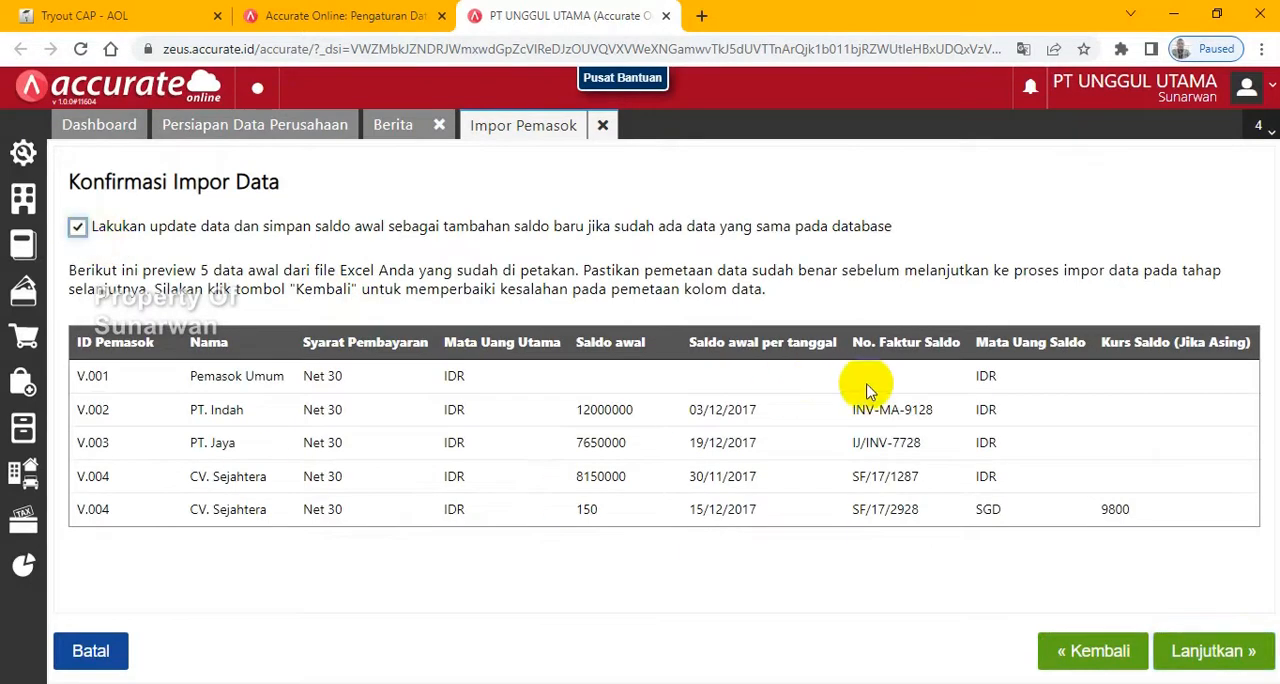
click(1193, 662)
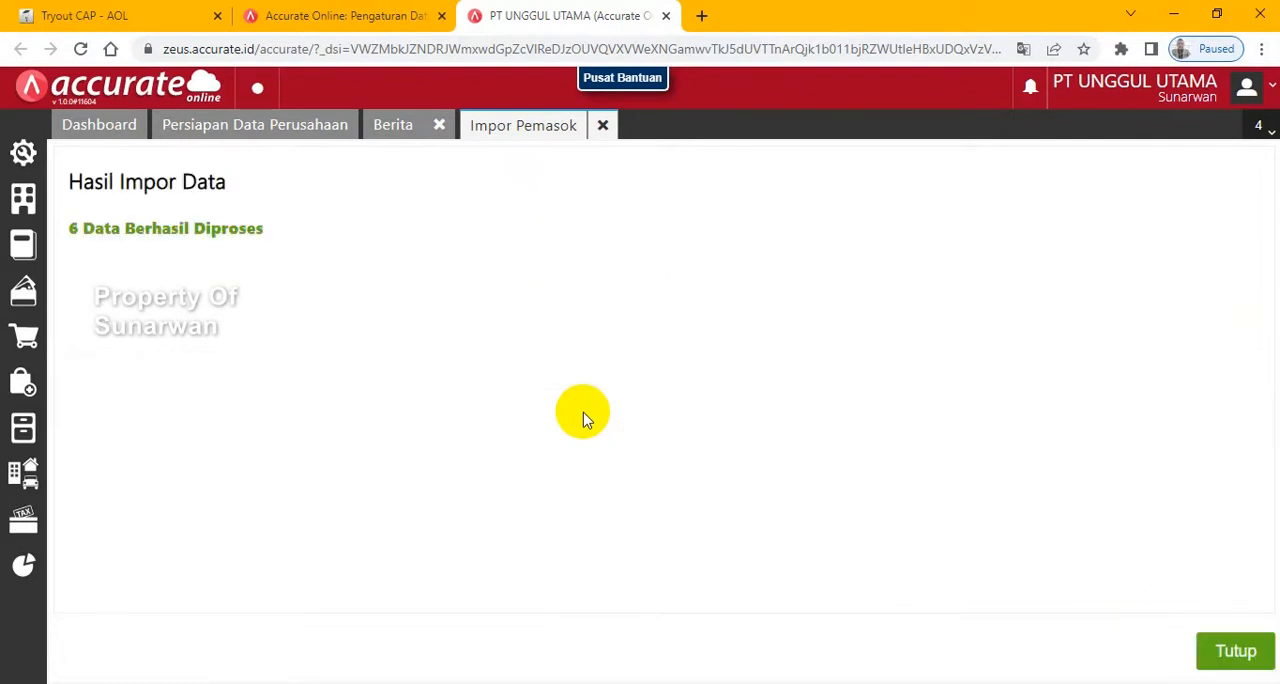
- Close the supplier import results and start Impor Pelanggan from Persiapan Data Perusahaan
click(1228, 662)
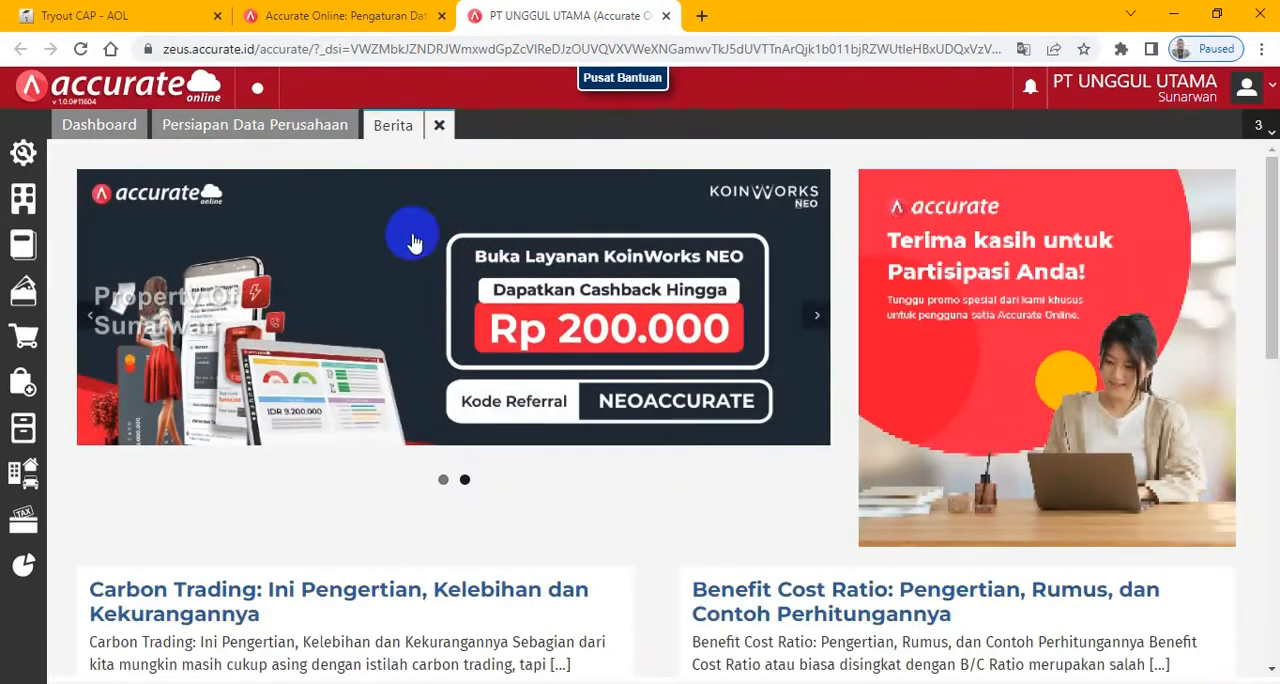
click(240, 128)
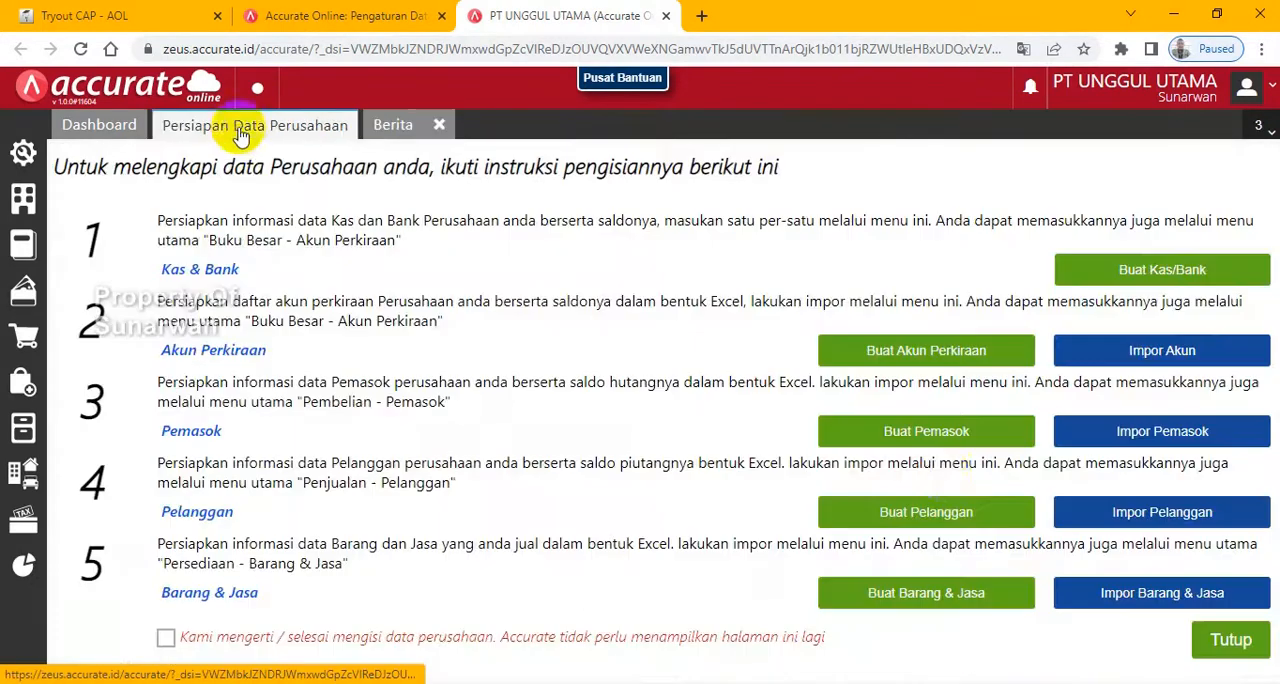
click(1140, 514)
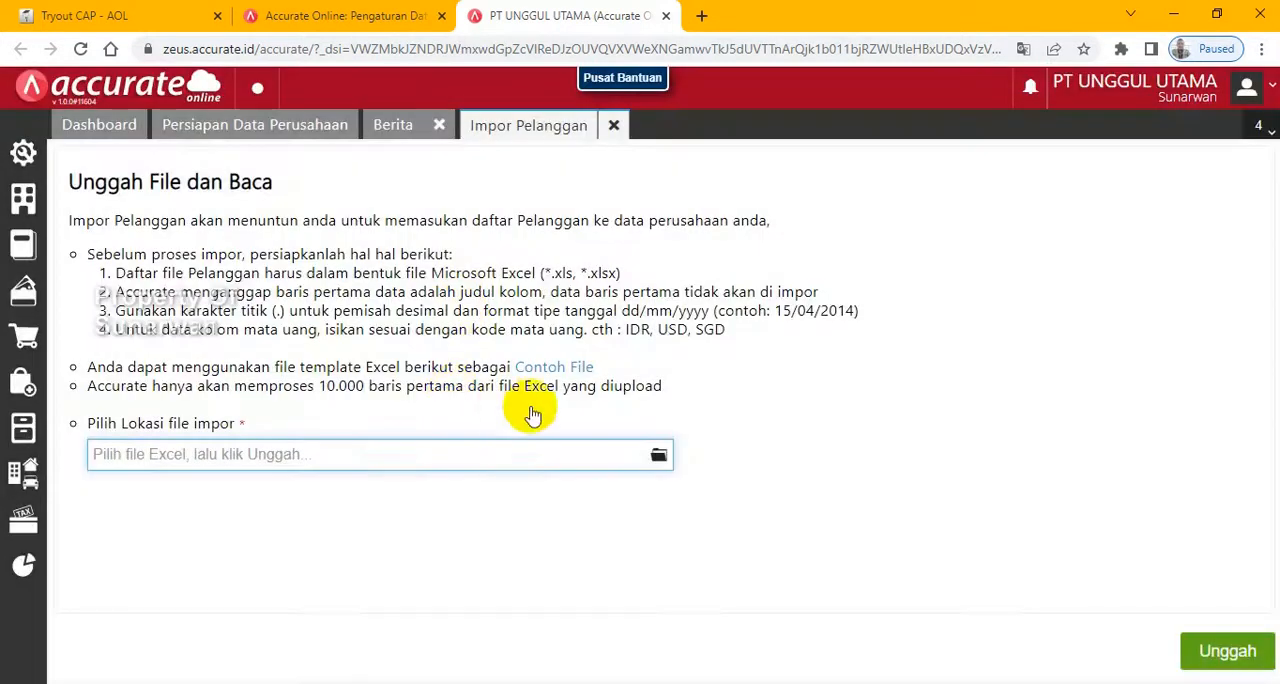
- Import the customers from 3.Daftar Pelanggan.xls with the proposed column mapping and updating of matching existing data enabled
click(658, 455)
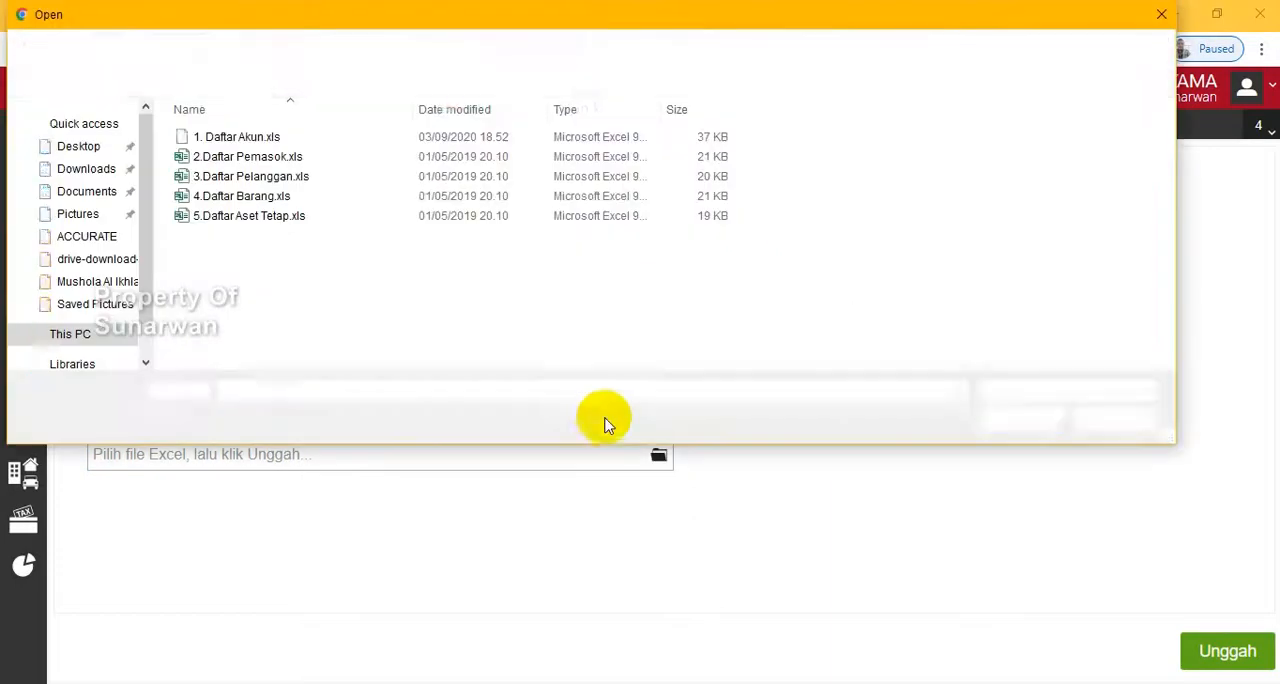
double_click(258, 180)
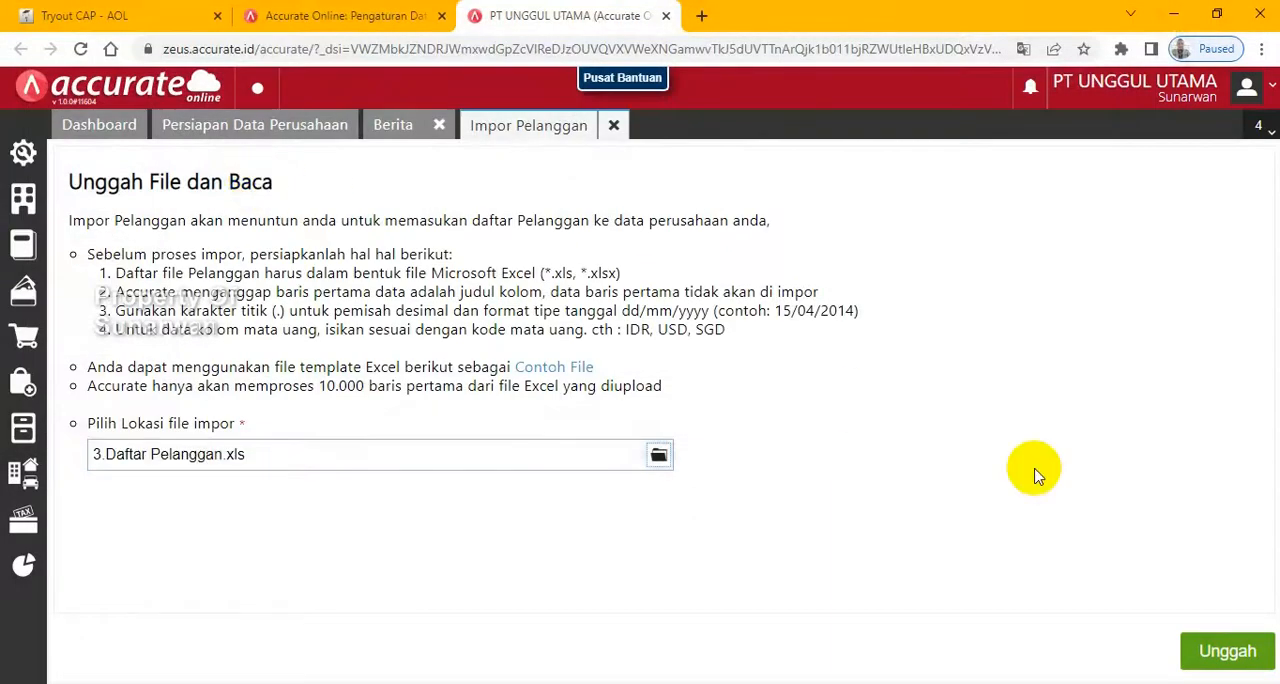
click(1212, 652)
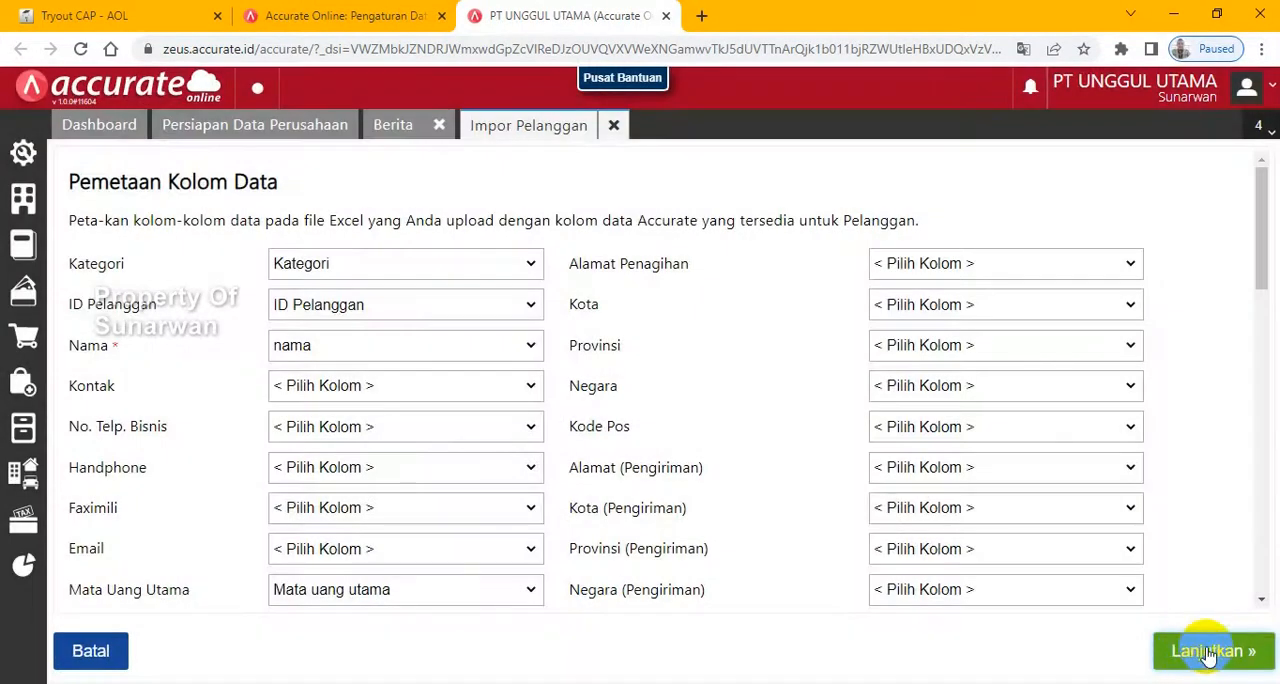
click(1209, 653)
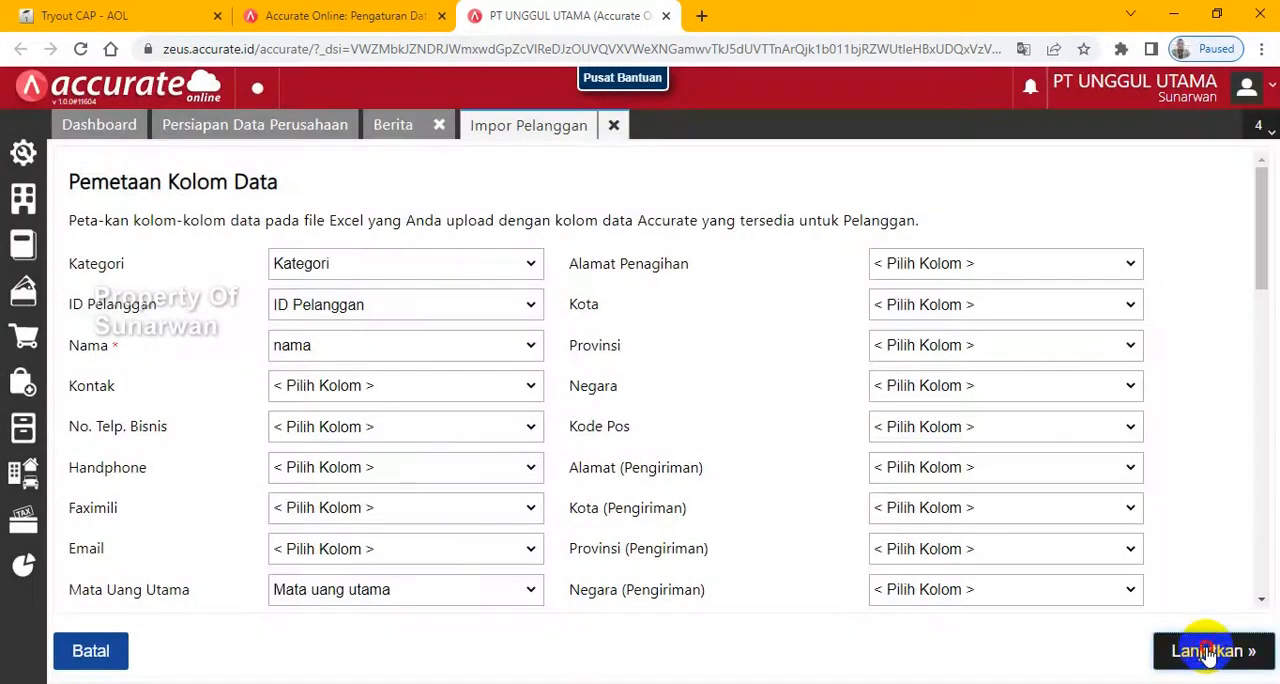
click(75, 229)
click(1217, 651)
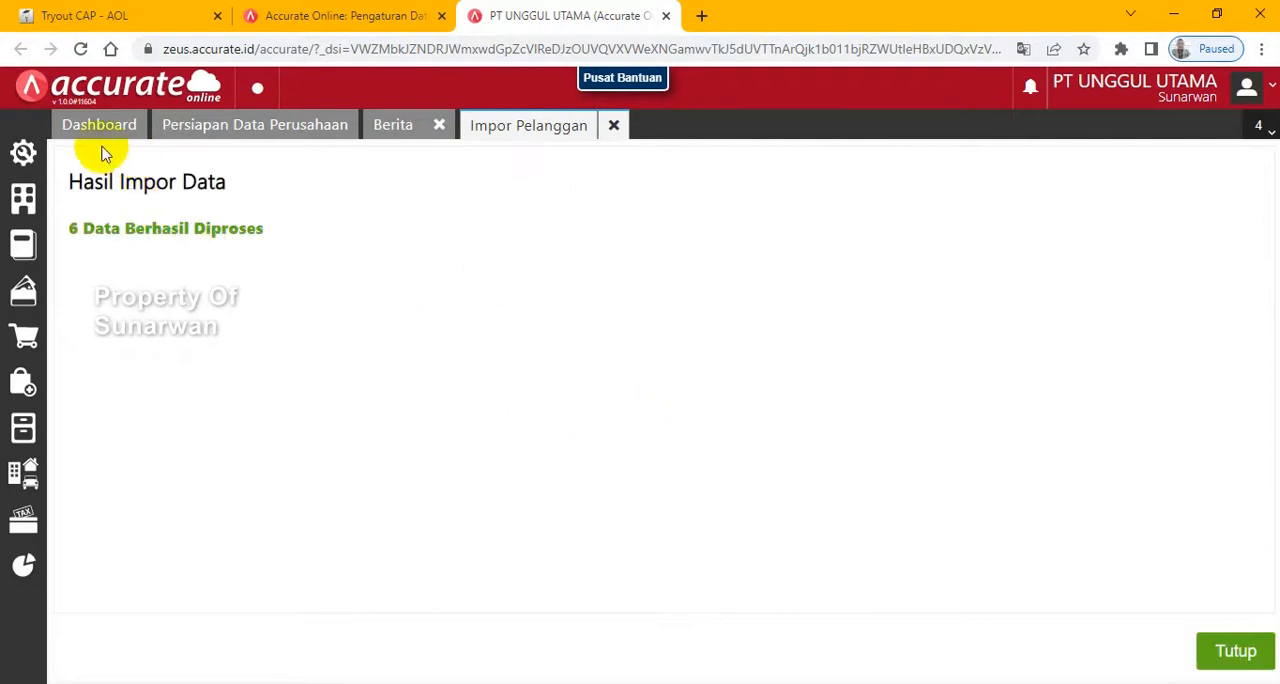
- Switch to the Tryout CAP - AOL exam, advance one page, and check the Daftar Pemasok and Daftar Pelanggan import instructions
click(63, 16)
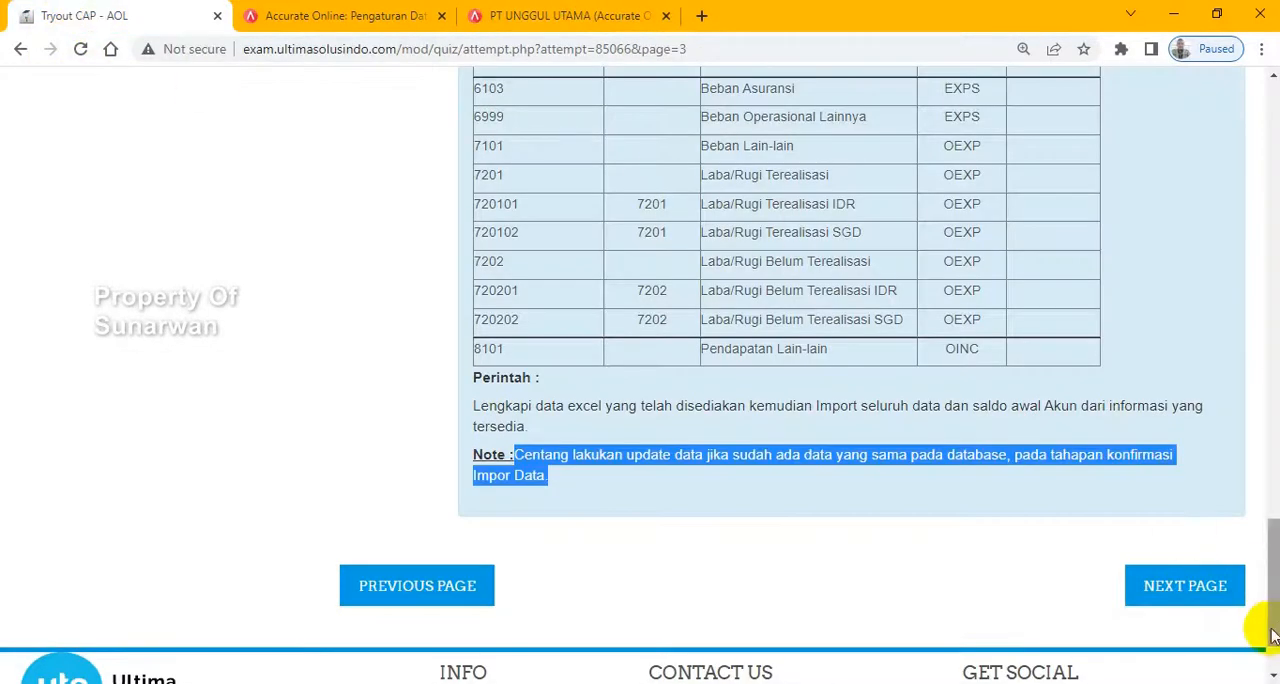
click(1185, 586)
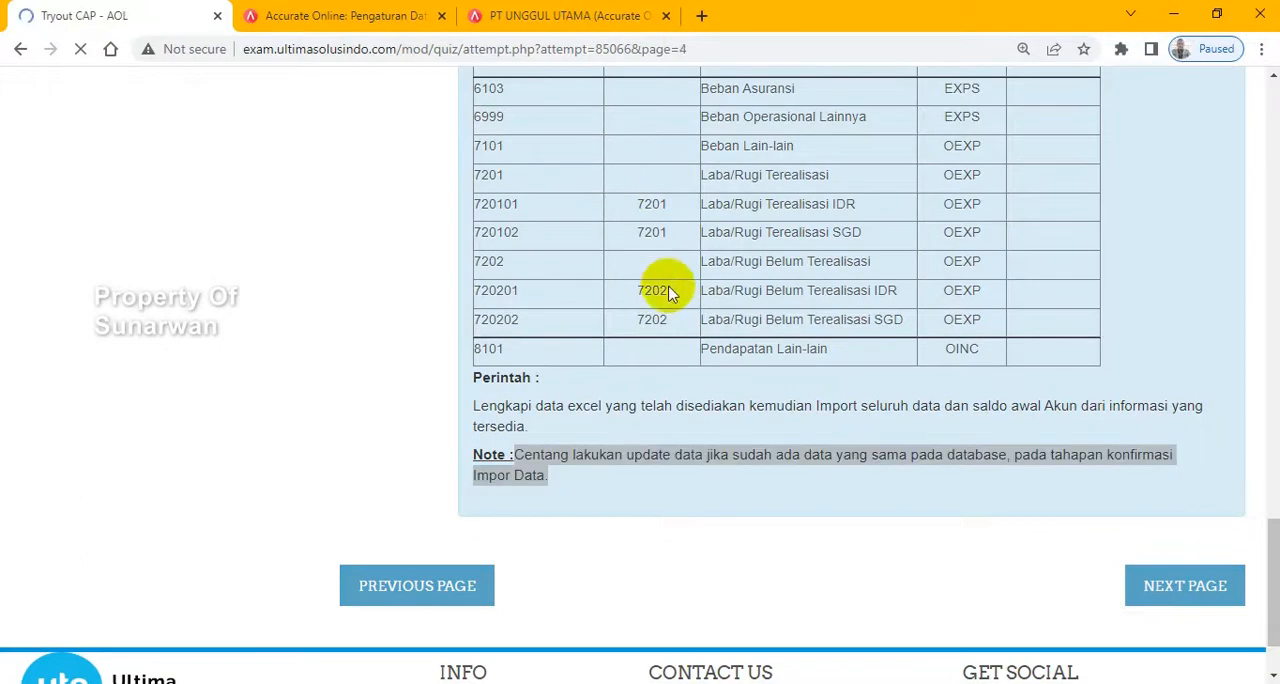
scroll(737, 443, down, 1)
key(alt+Tab)
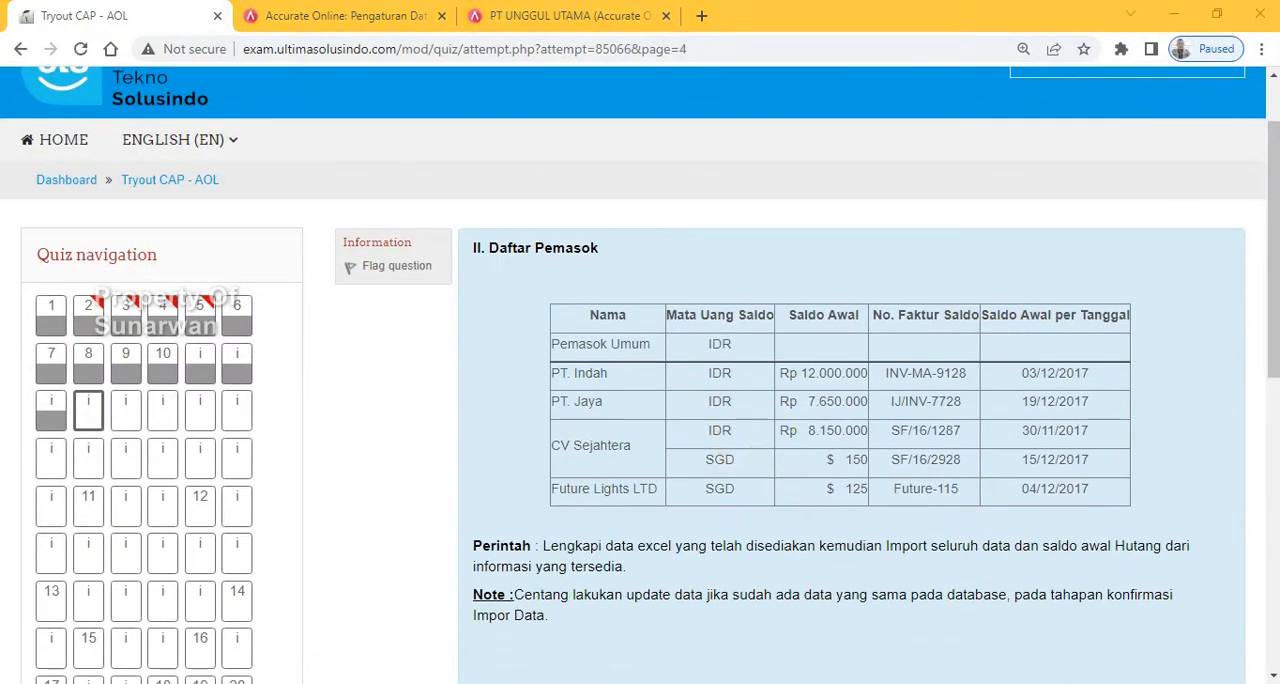
drag(1271, 171, 1272, 411)
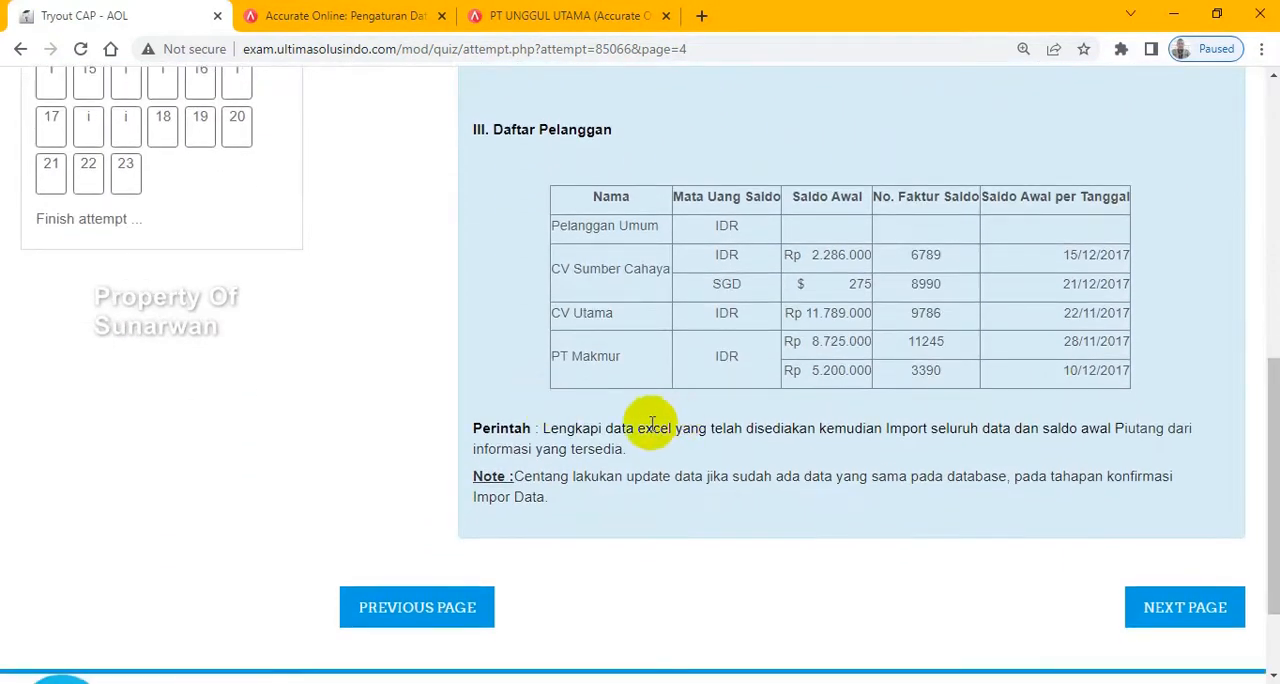
- Advance the exam to the goods list, examine its PPN note and Gudang instruction, and select the warehouse name Store
click(1152, 604)
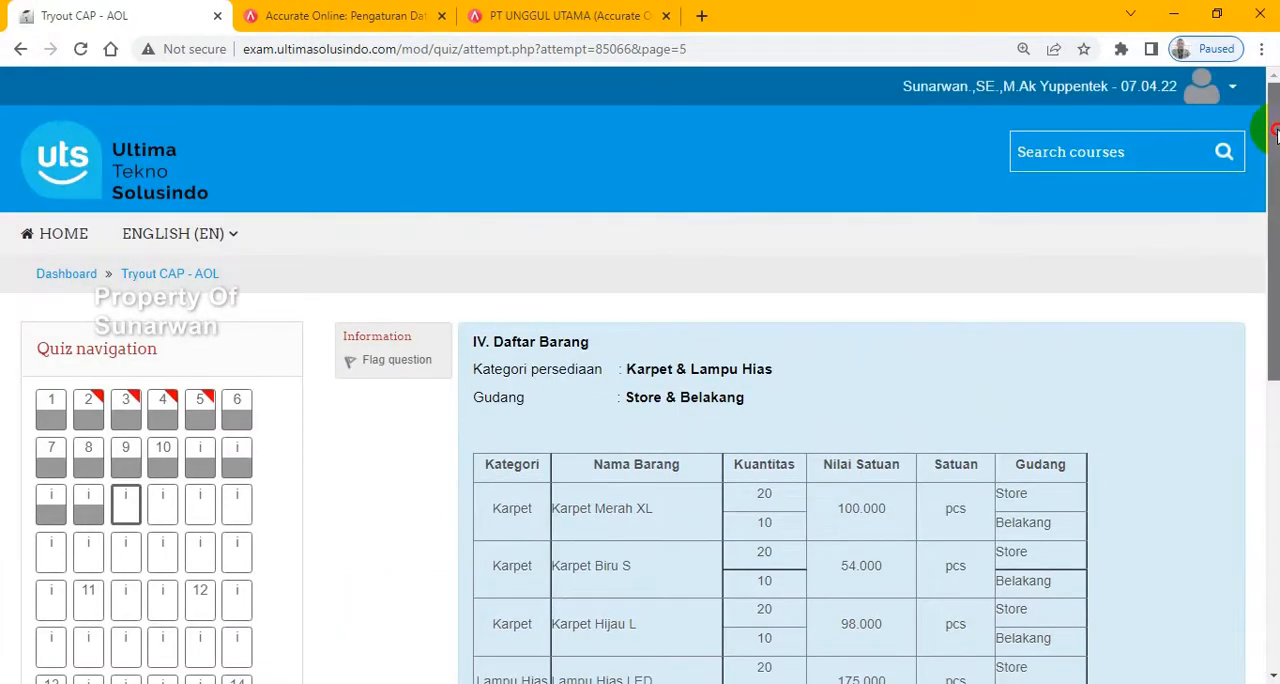
drag(1275, 133, 1275, 389)
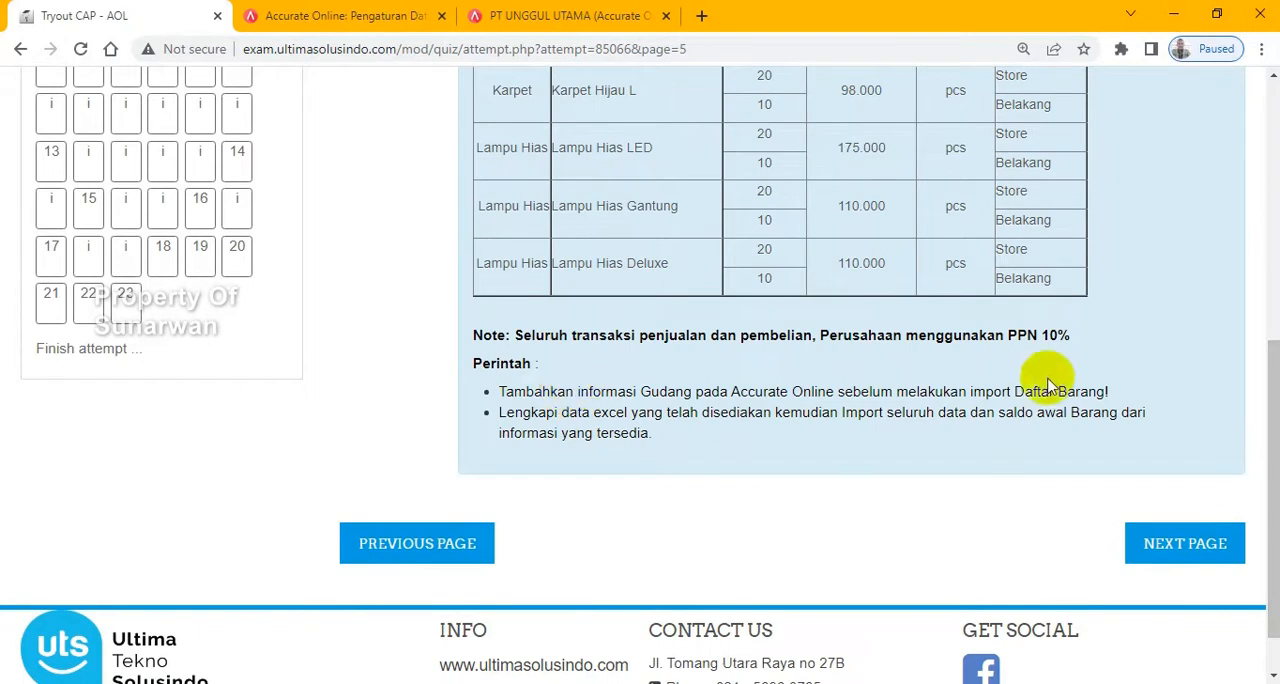
drag(1007, 338, 1062, 338)
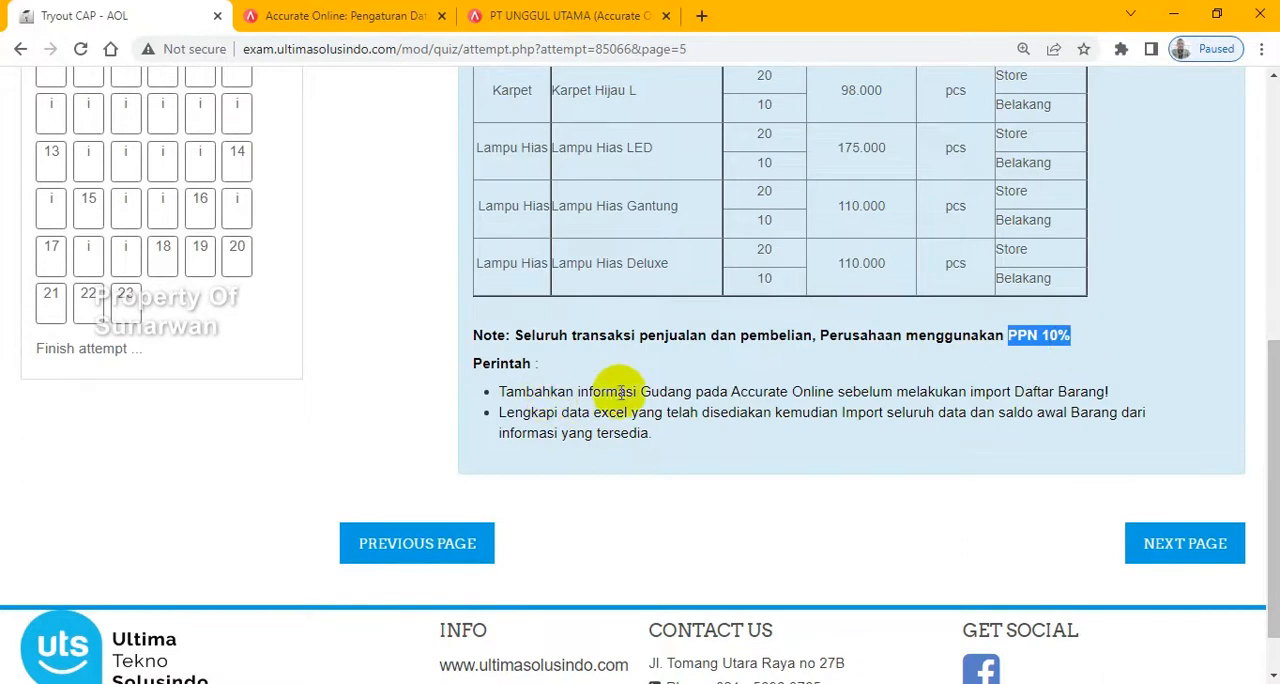
drag(650, 391, 1073, 391)
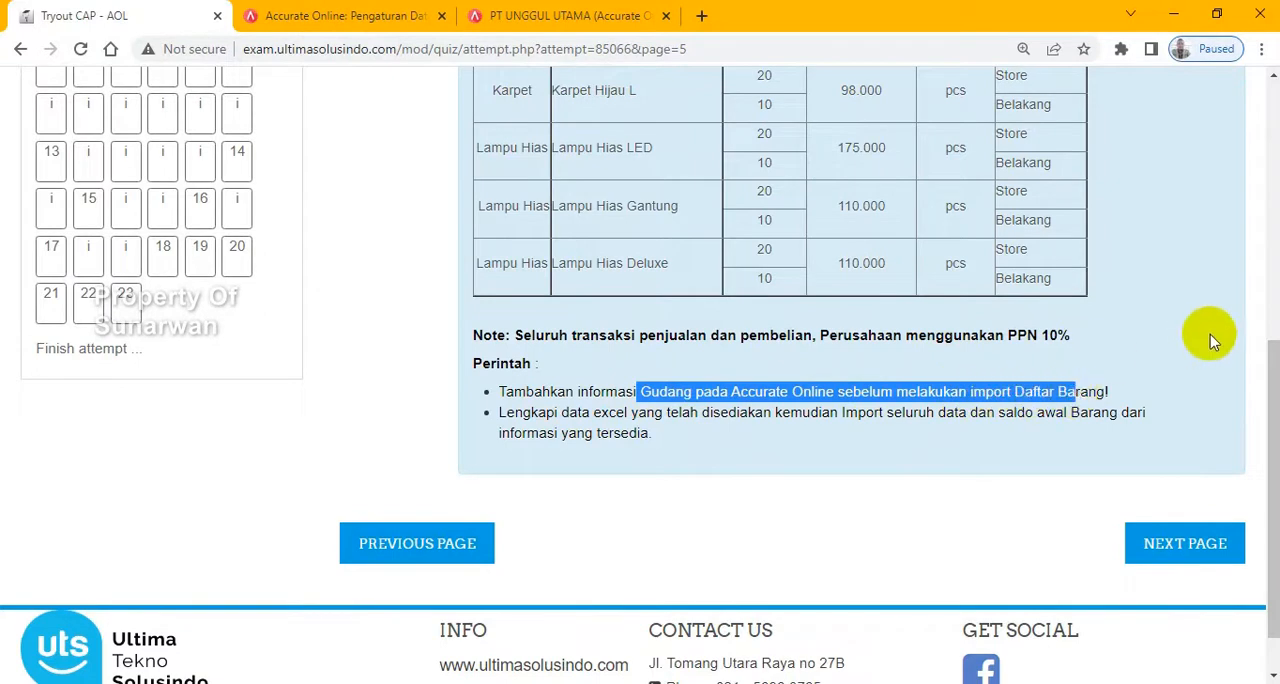
mouse_move(999, 189)
mouse_down()
mouse_move(1056, 220)
mouse_move(988, 207)
mouse_up()
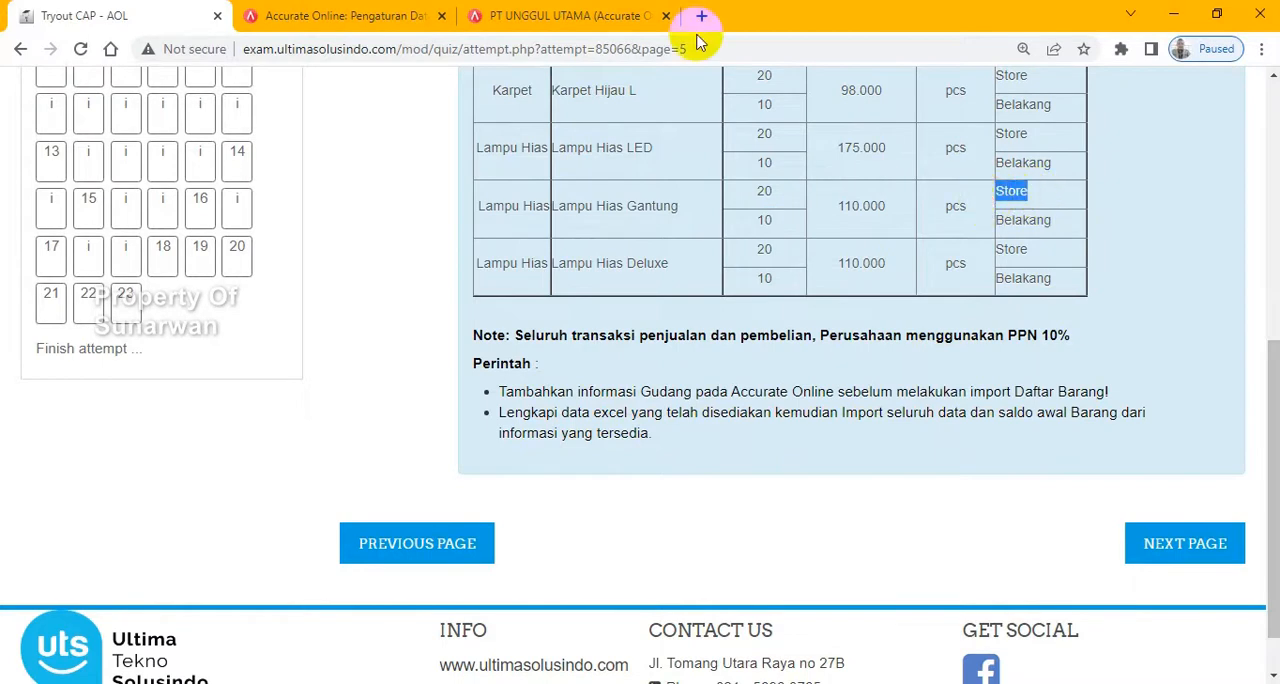
- Return to the PT Unggul Utama database and close the customer import results
click(530, 17)
click(388, 133)
click(285, 133)
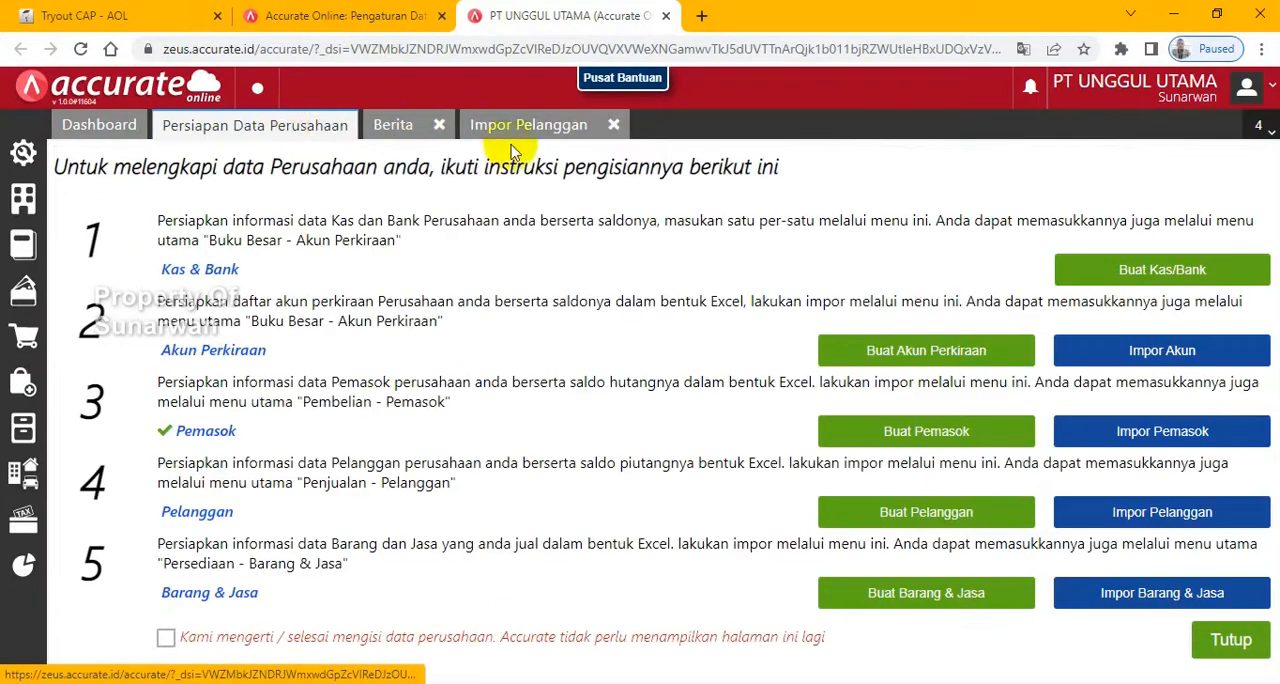
click(615, 126)
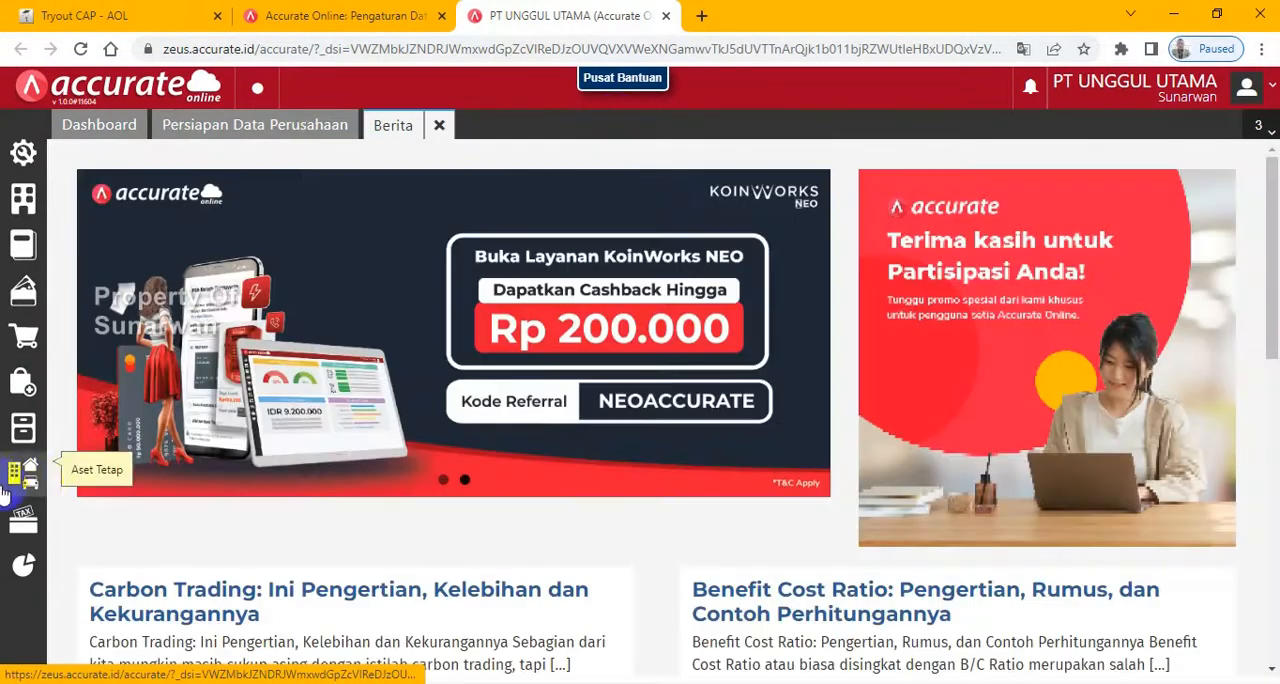
- Create and save a new warehouse named Store in the Gudang records of Persediaan
click(20, 440)
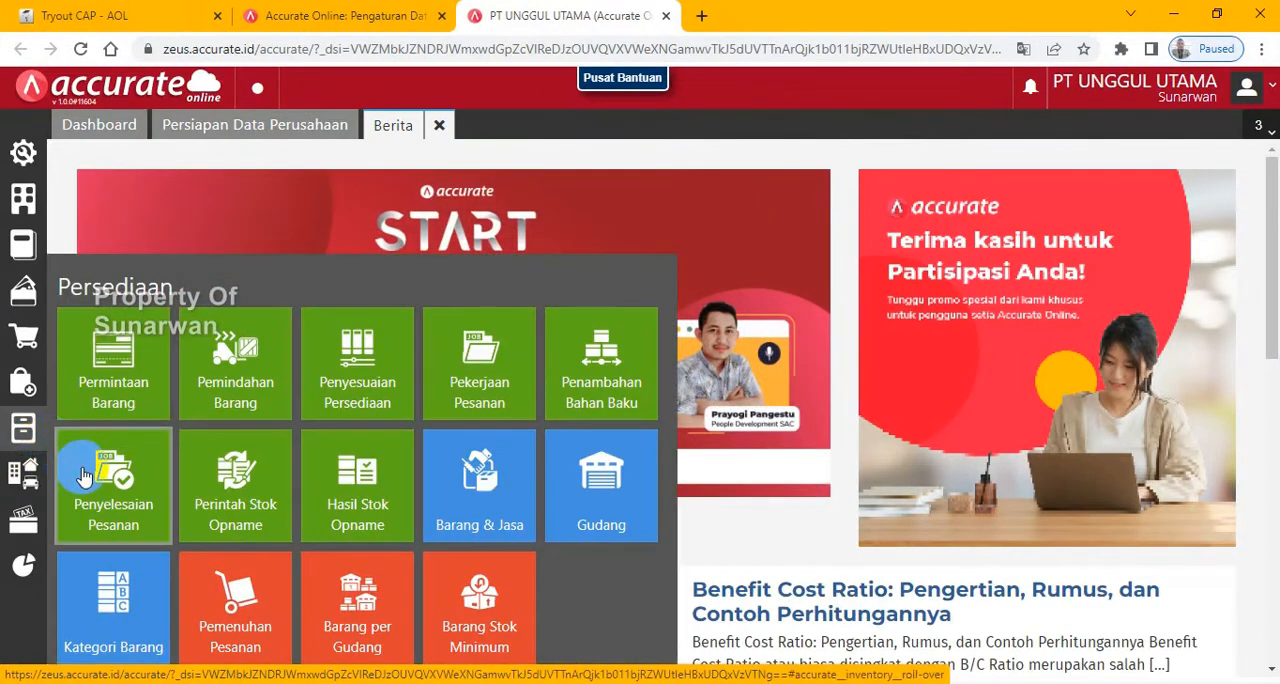
click(593, 492)
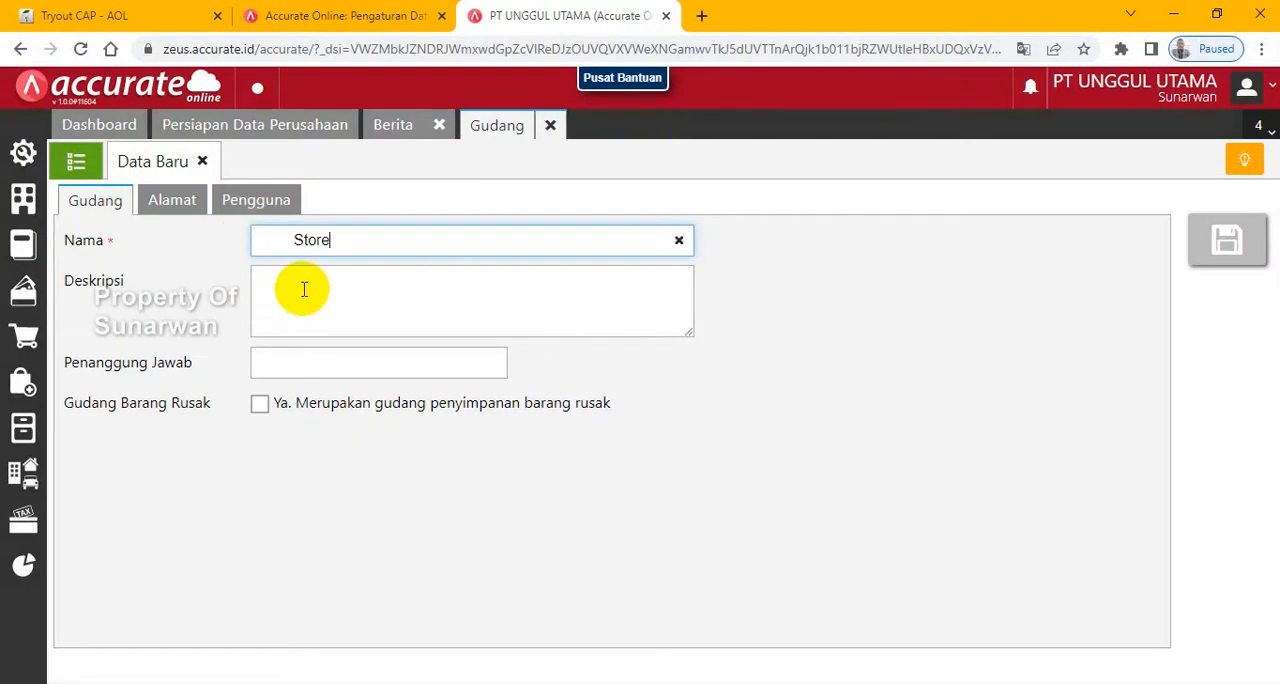
click(1228, 244)
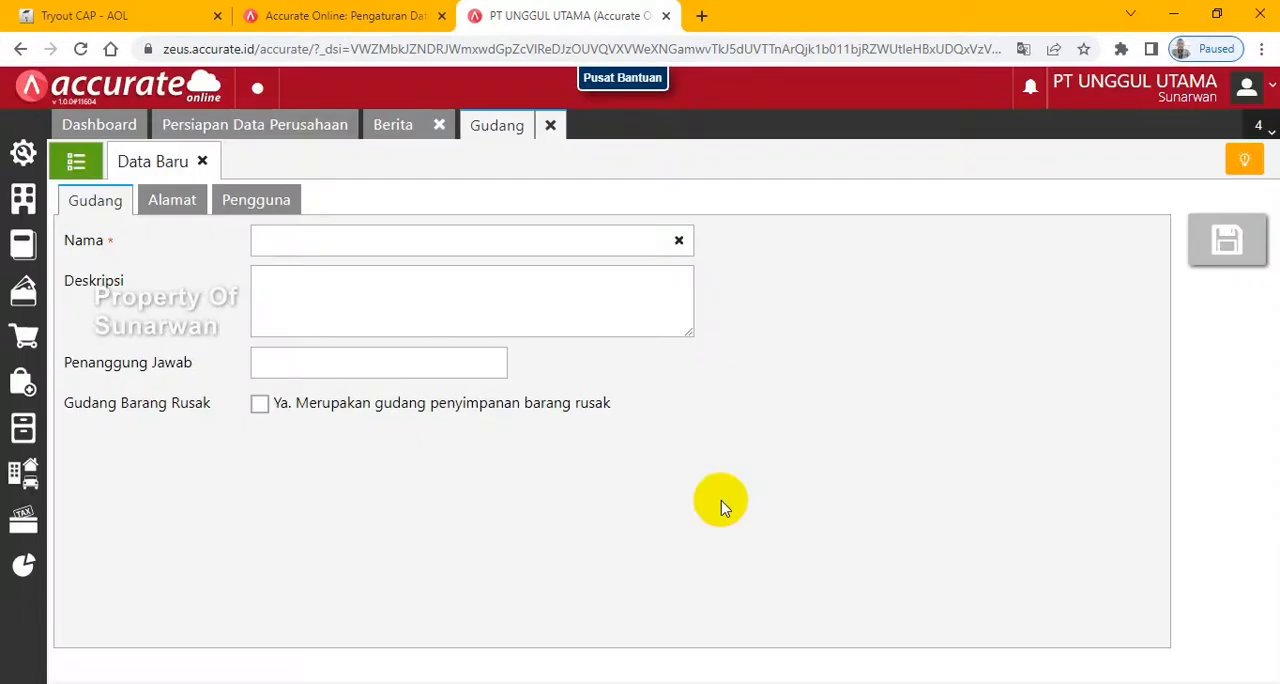
- Create and save a second warehouse named Belakang, and display the warehouse list
click(420, 239)
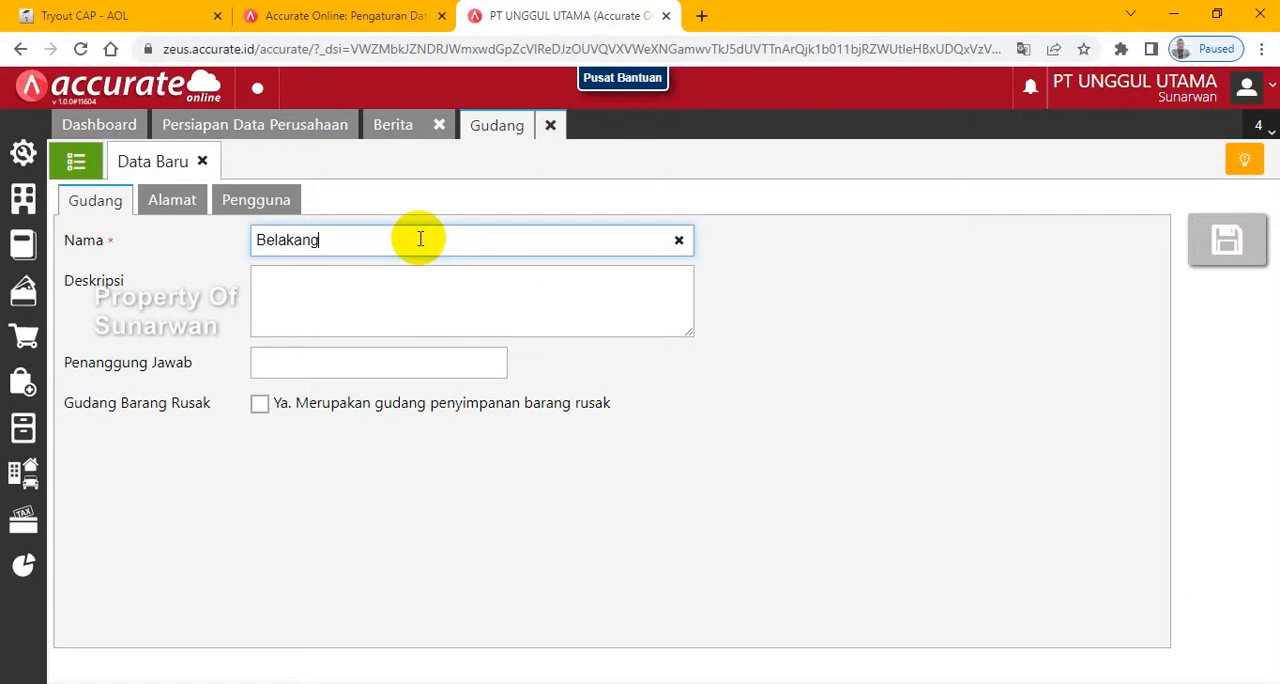
click(1228, 240)
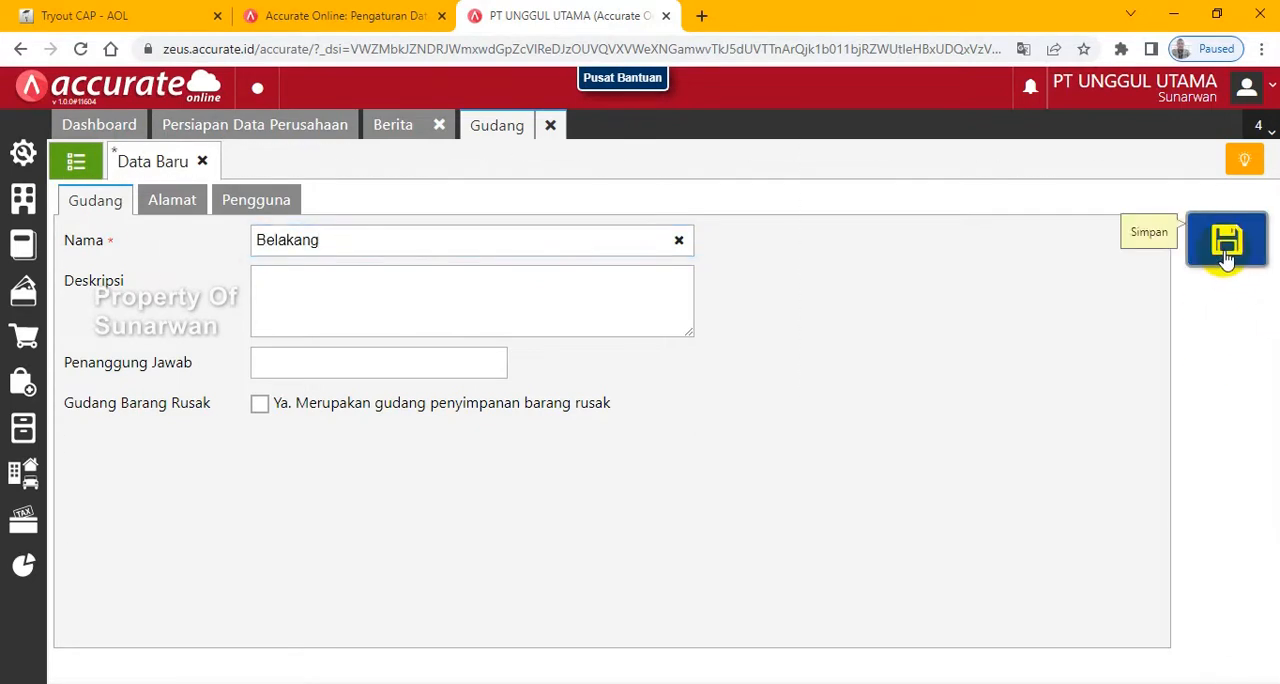
click(76, 161)
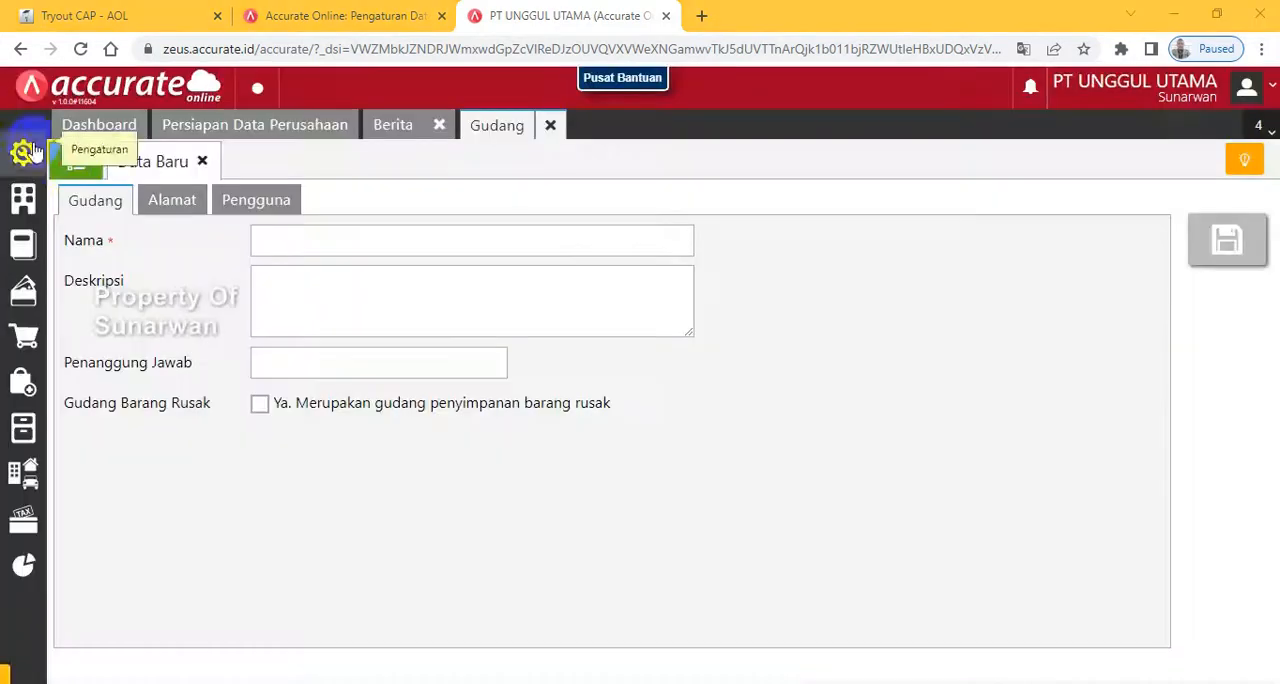
click(70, 168)
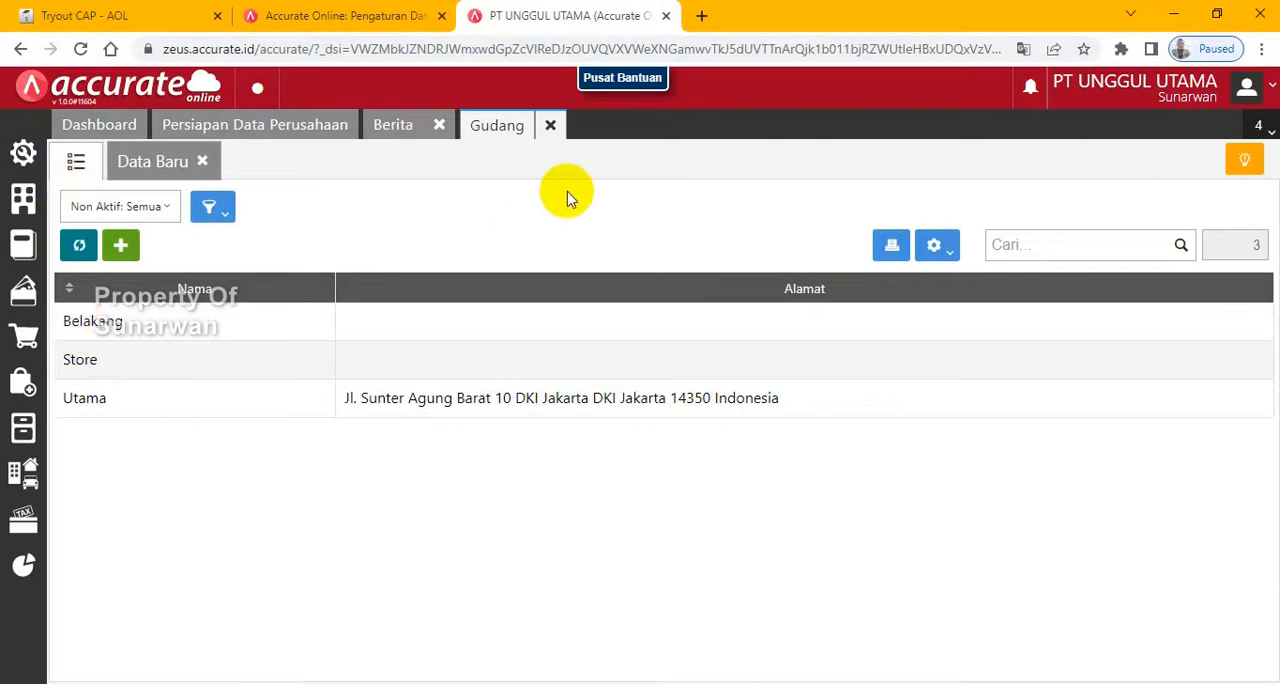
- Check the exam's goods import instruction, and upload 4.Daftar Barang.xls to the Barang & Jasa import of the PT Unggul Utama database
click(80, 15)
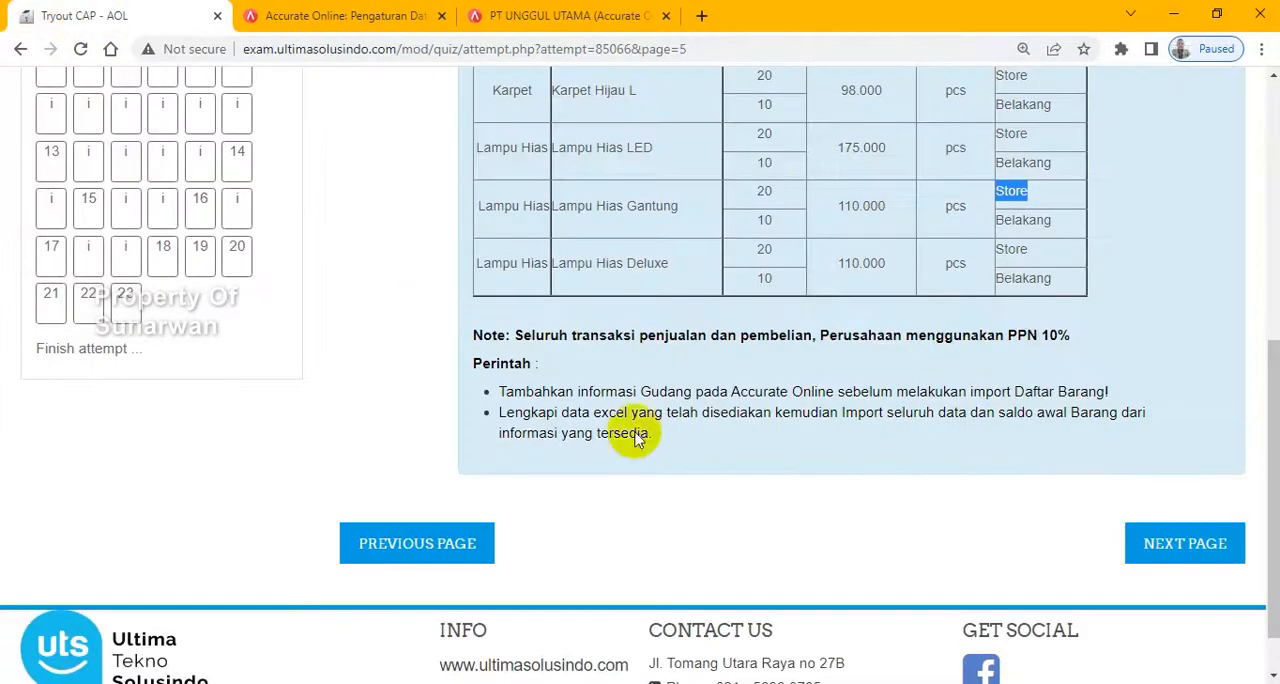
click(510, 15)
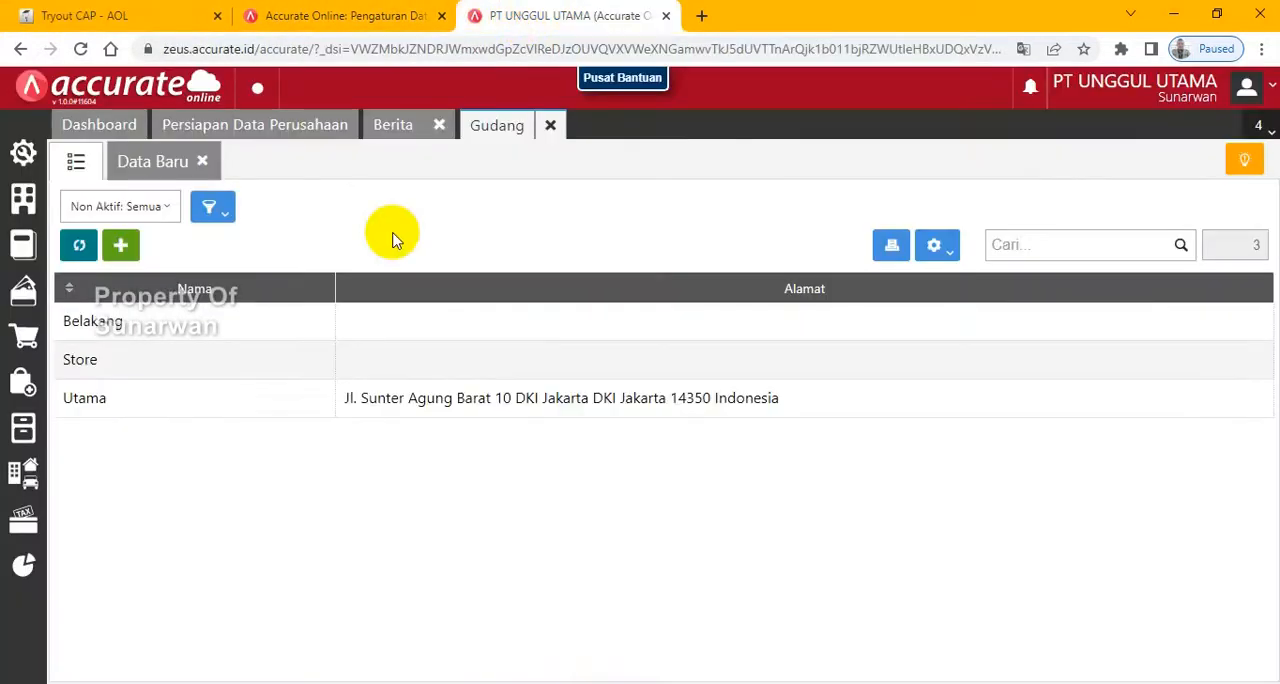
click(252, 128)
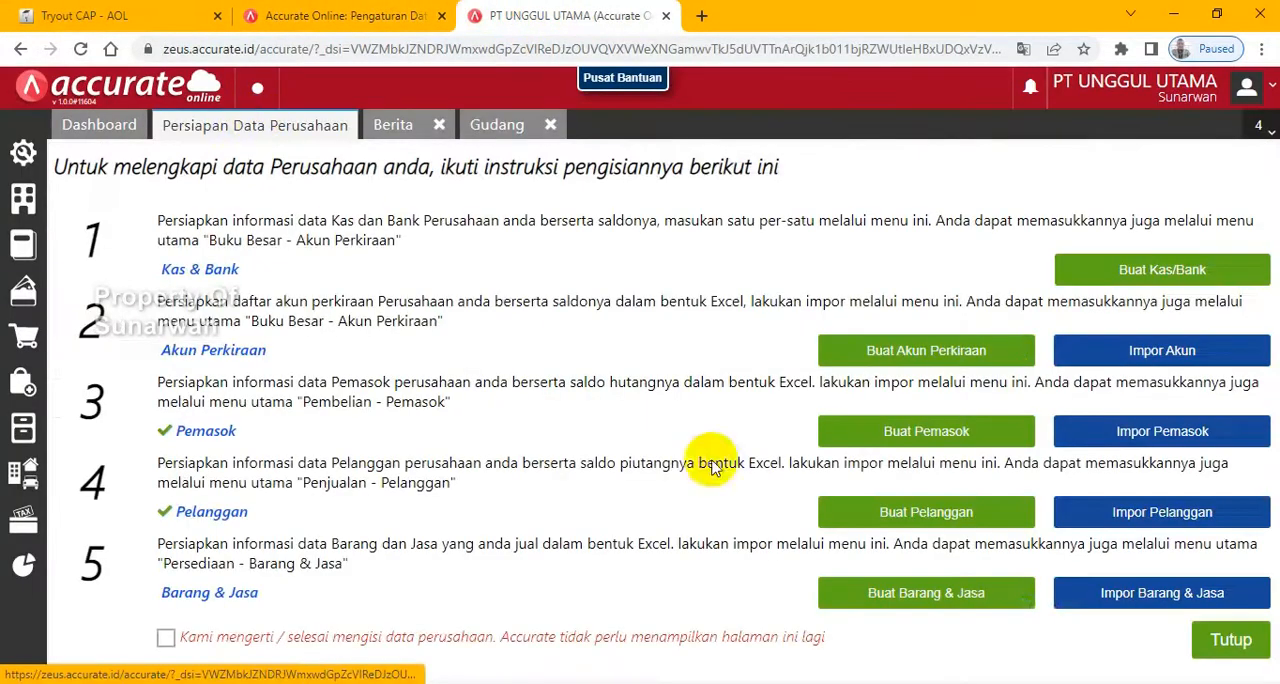
click(1150, 597)
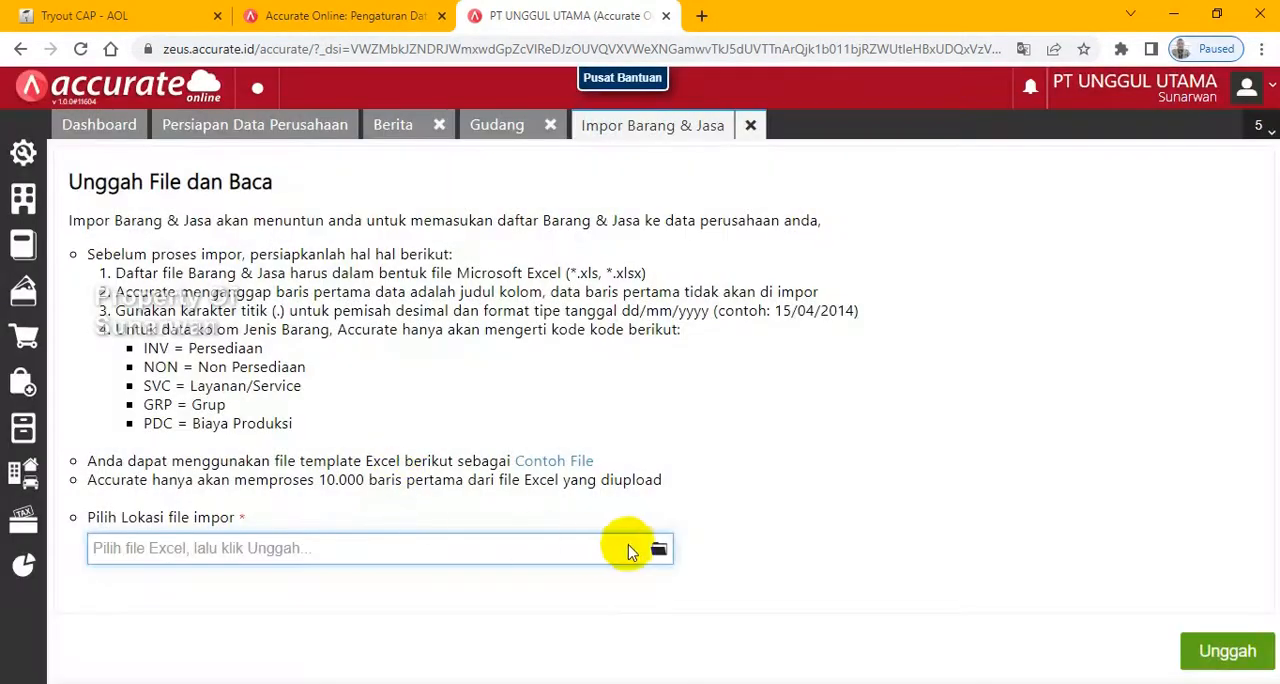
click(658, 550)
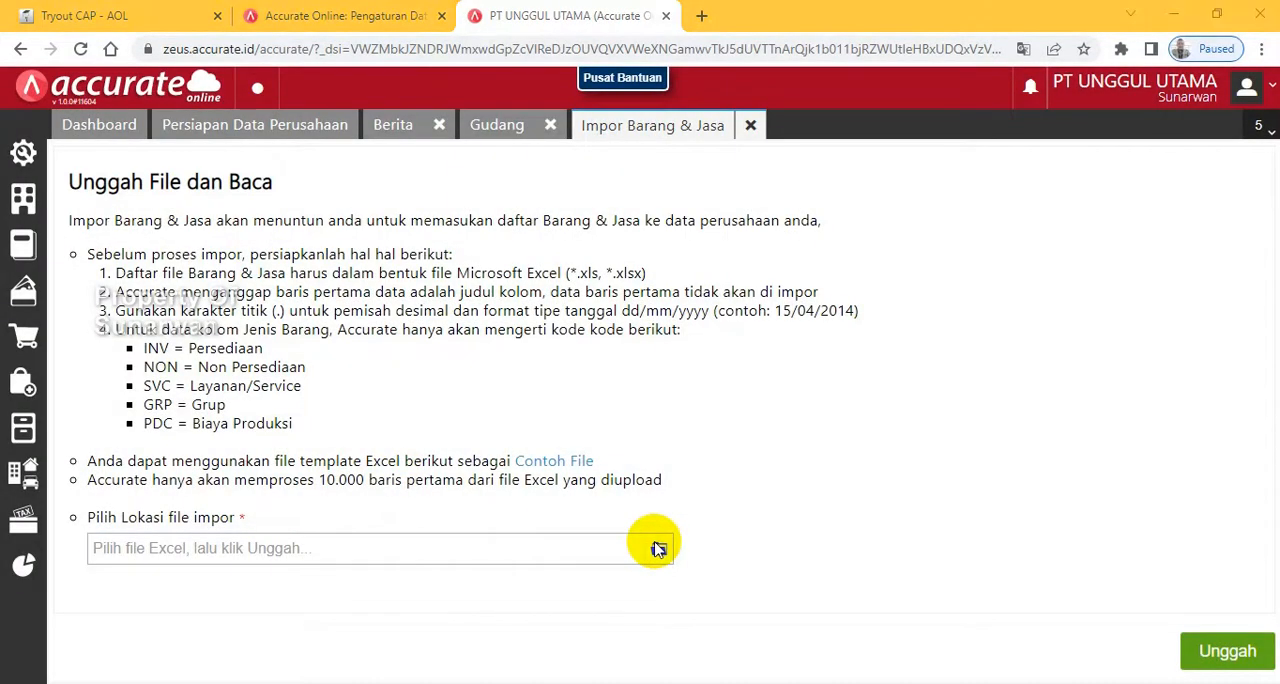
click(221, 199)
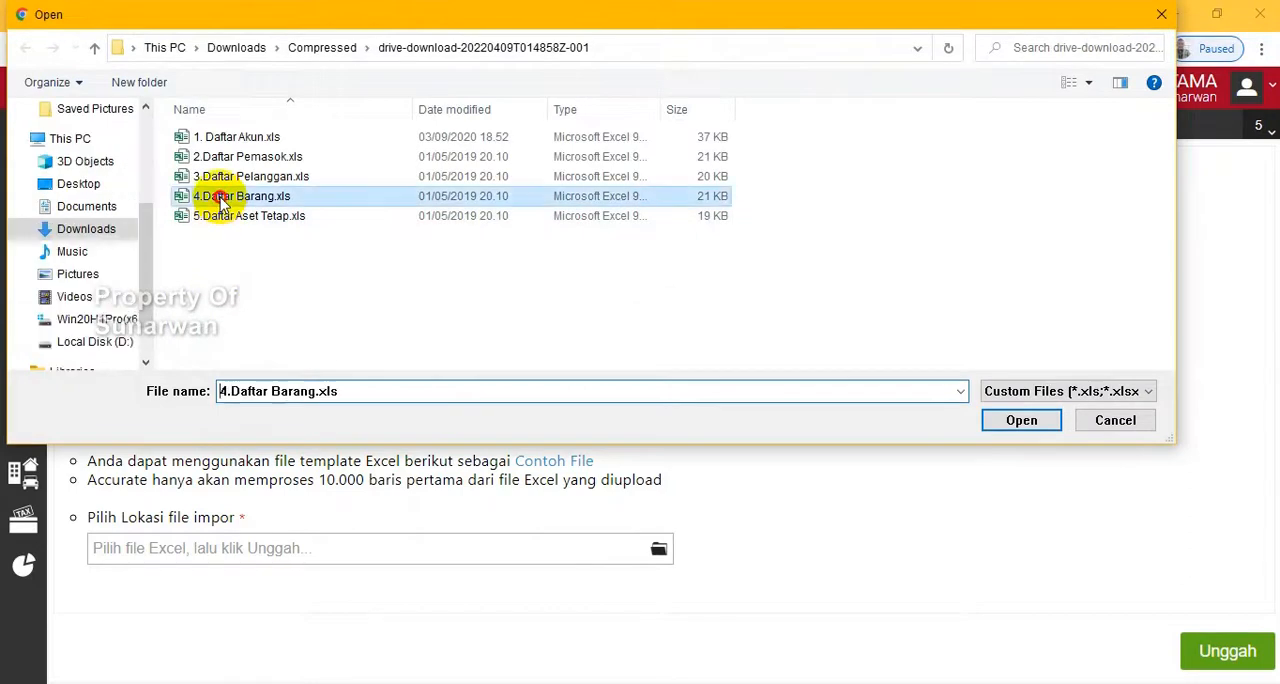
double_click(221, 199)
click(1234, 652)
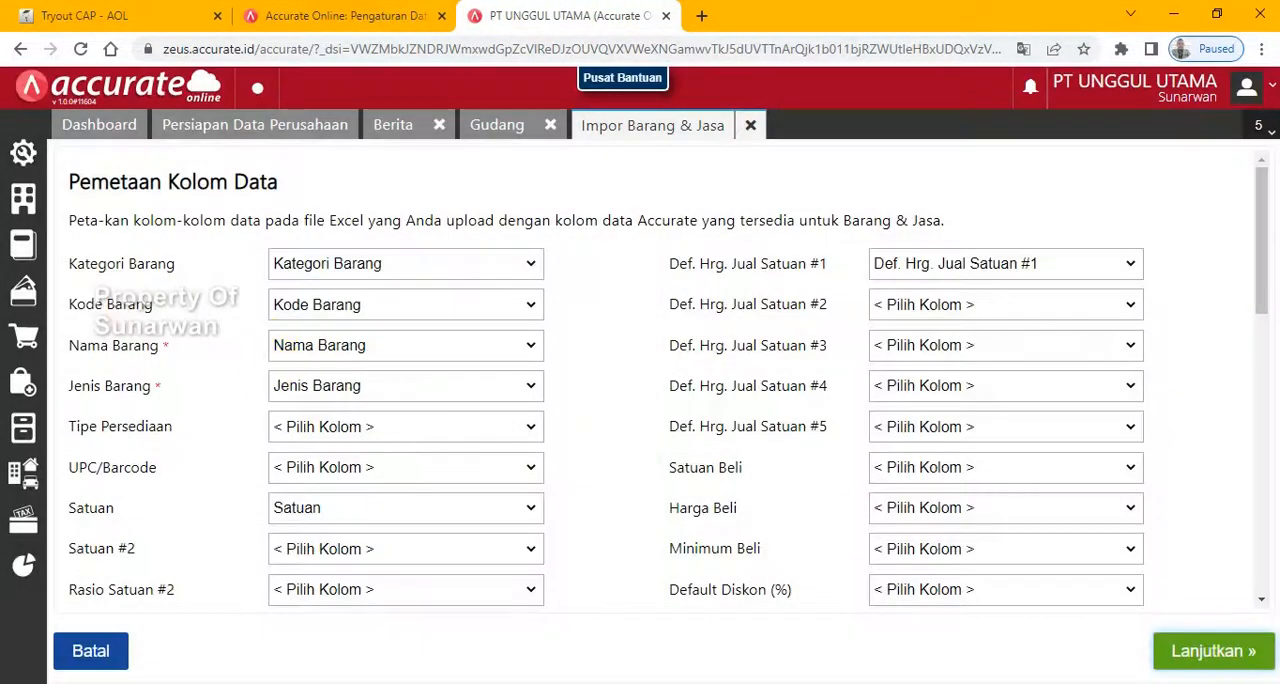
- Accept the column mapping, enable updating existing data with added opening balances, run the goods import, and close its results
click(1213, 652)
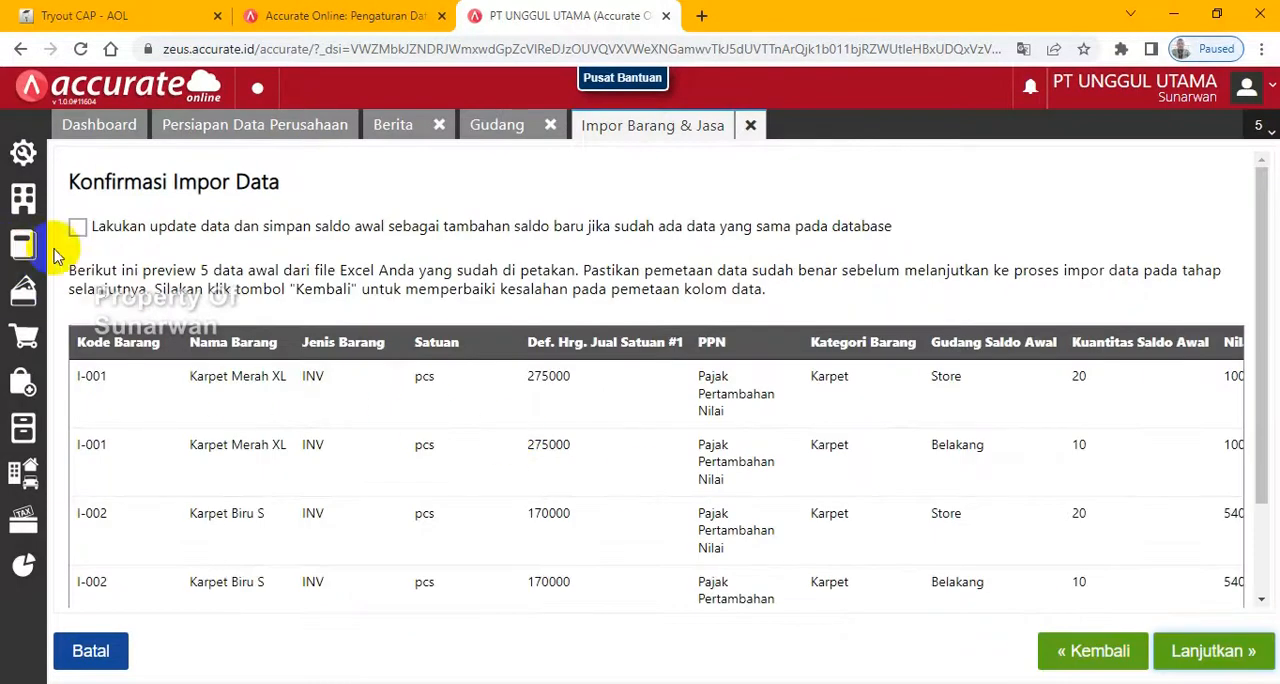
click(77, 228)
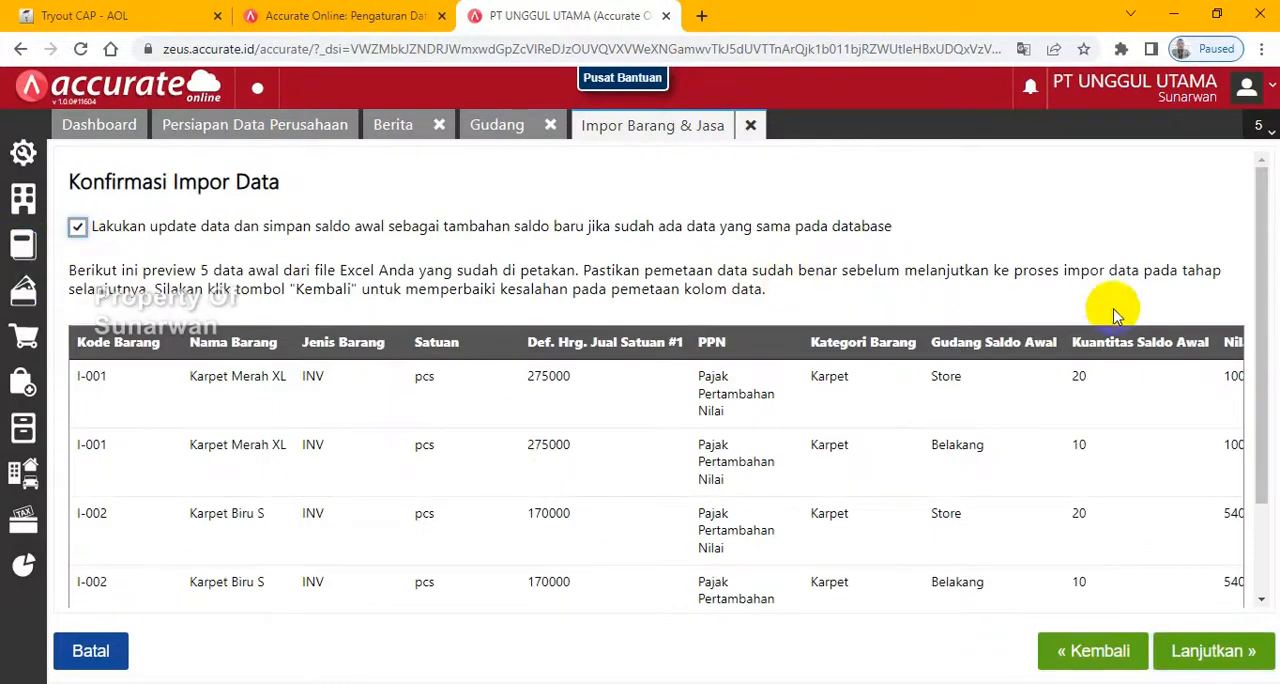
click(1210, 655)
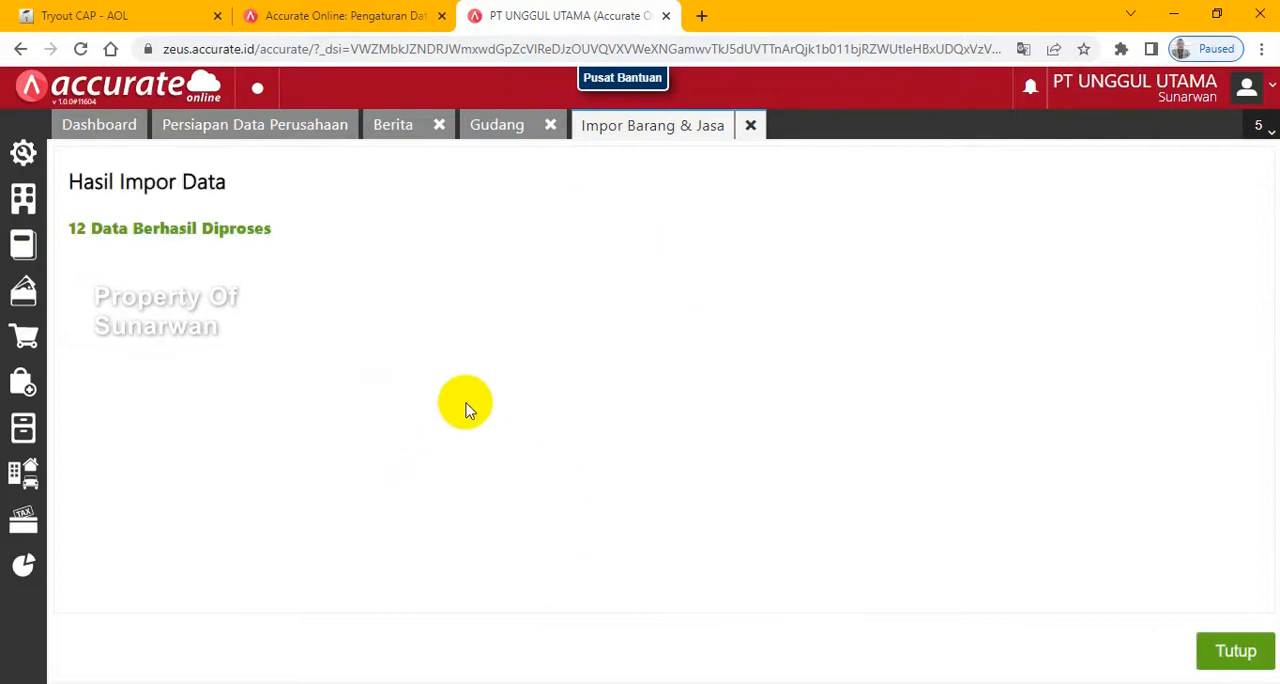
click(1235, 645)
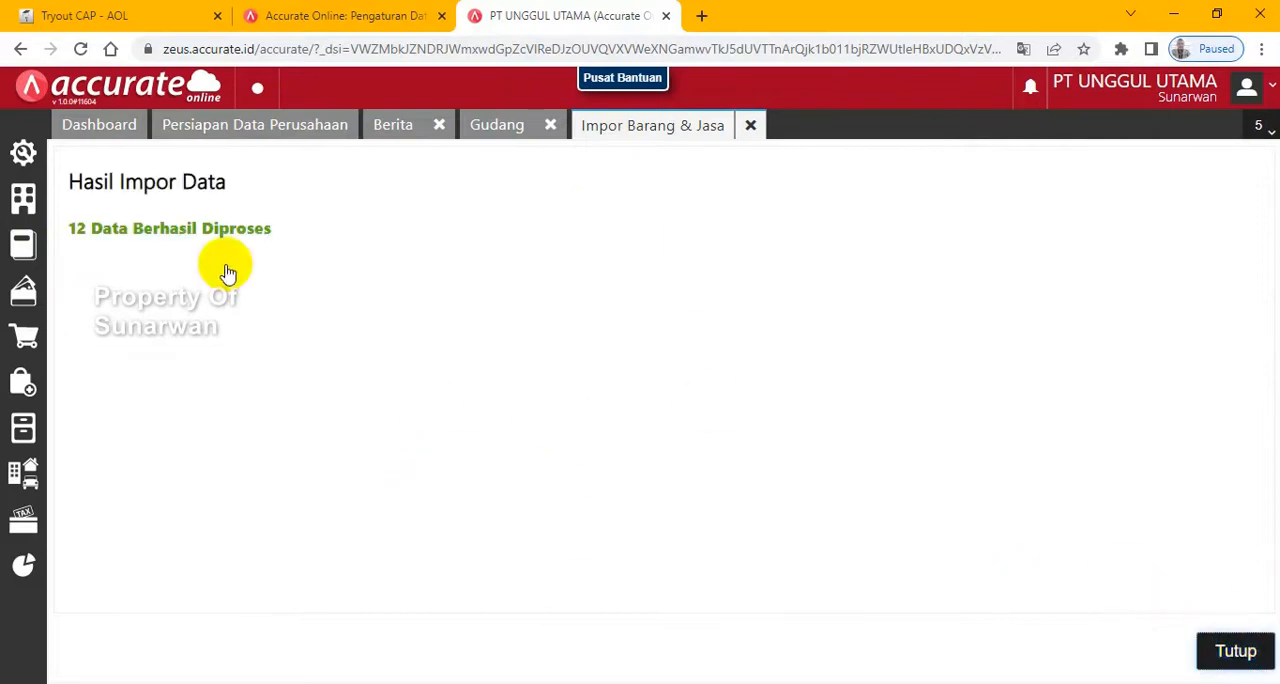
- Advance the exam to the fixed asset page, and examine the Kategori Aset Tetap list and its input instruction
click(62, 10)
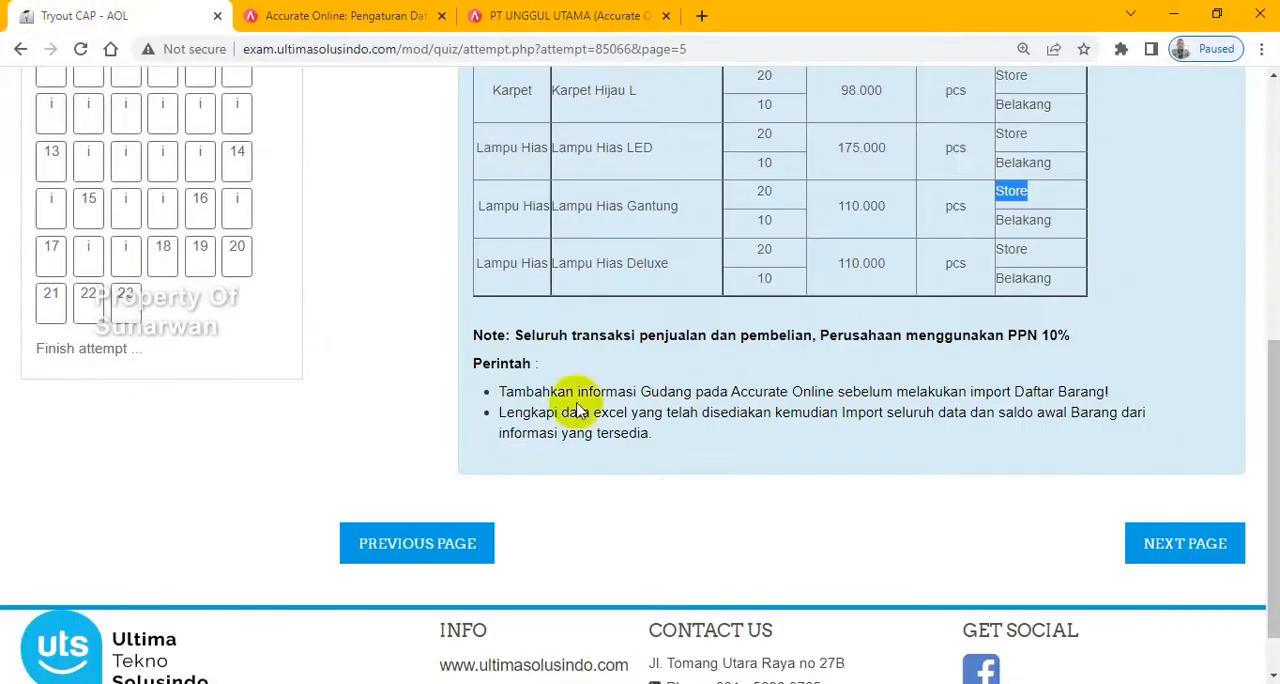
click(1168, 548)
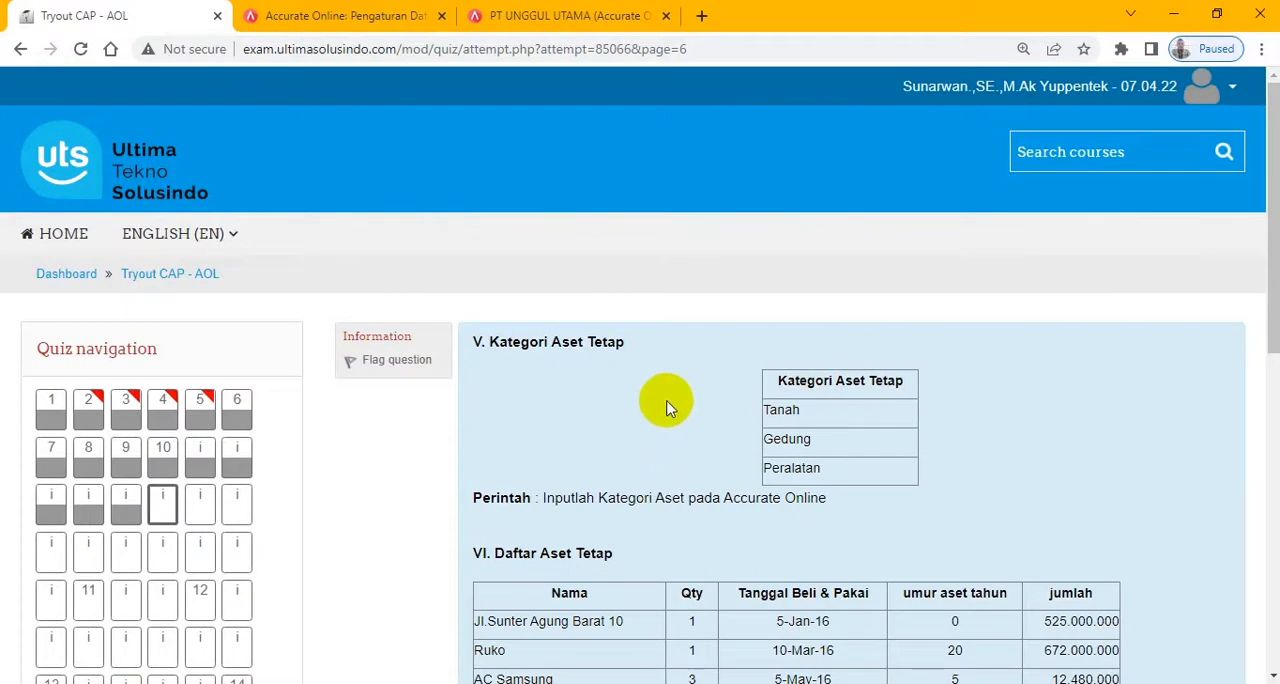
drag(1271, 120, 1276, 226)
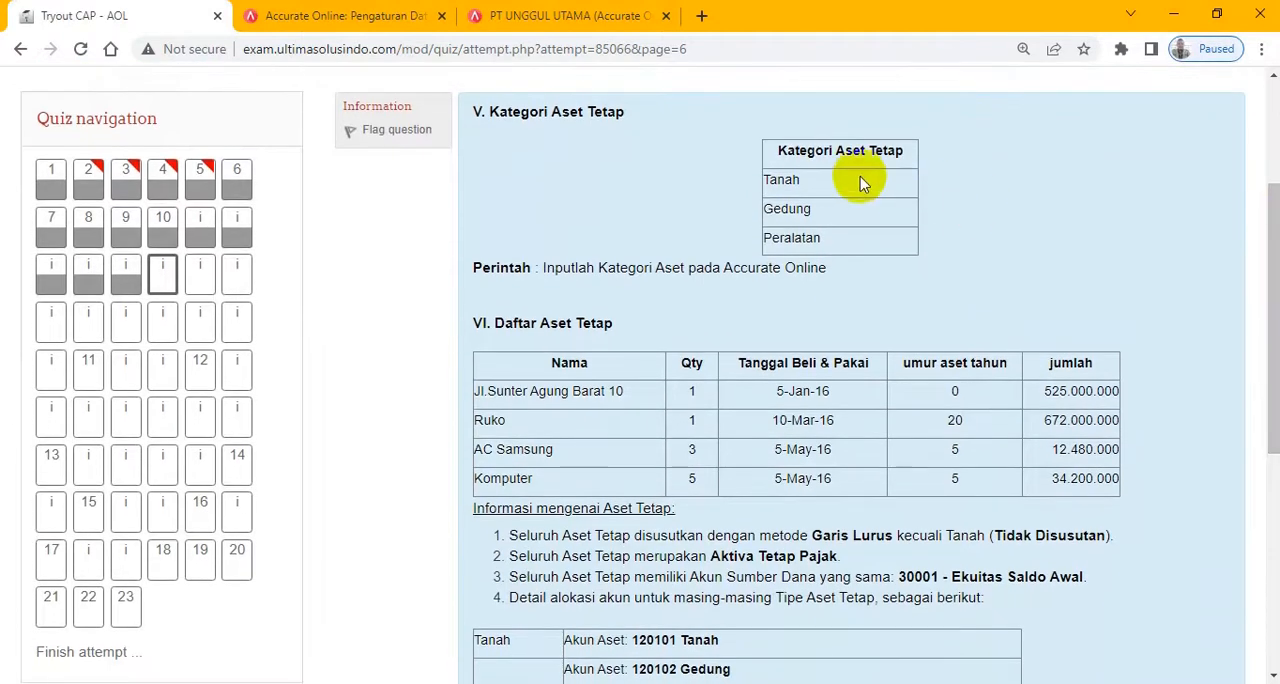
drag(768, 180, 812, 240)
drag(545, 268, 822, 267)
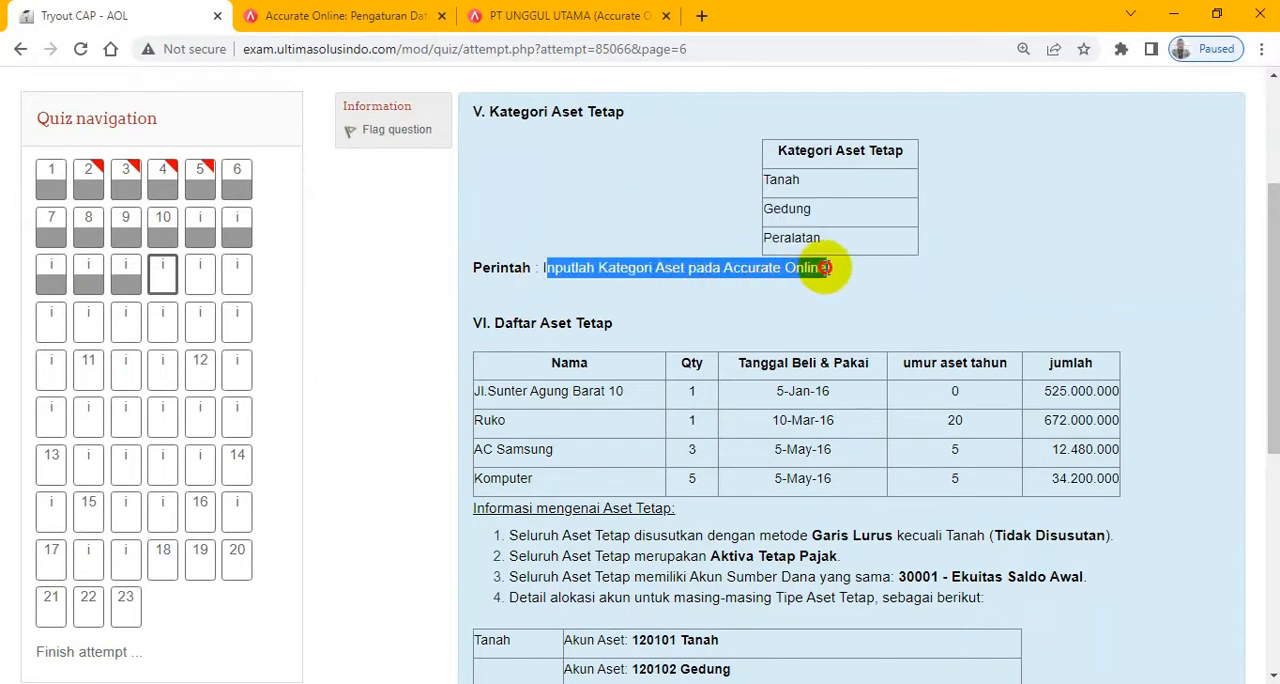
- Return to the PT Unggul Utama database and close the Gudang and Berita pages
click(512, 20)
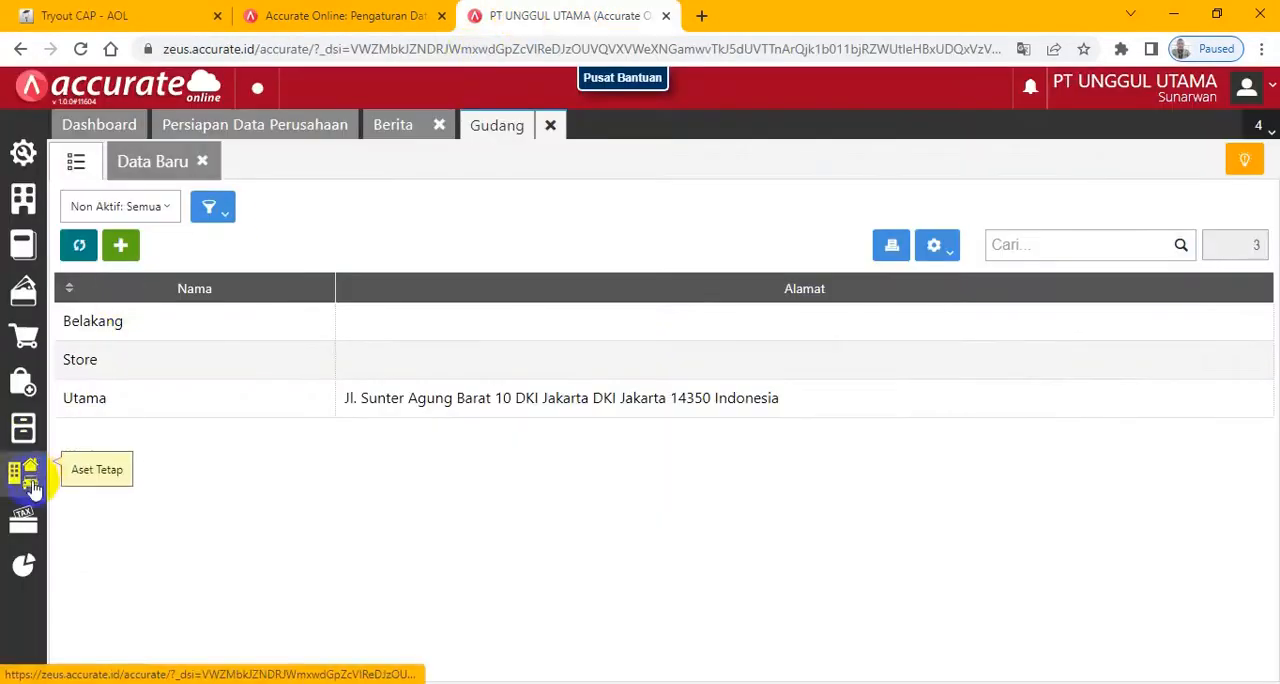
click(556, 126)
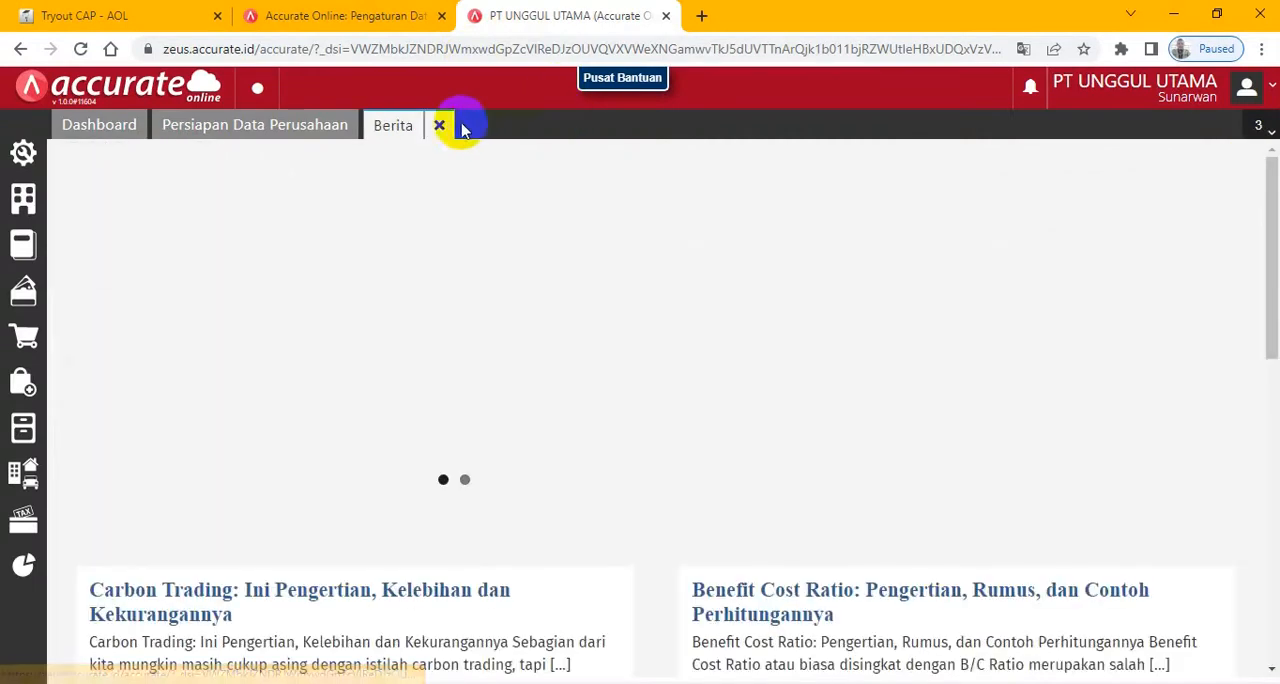
click(438, 125)
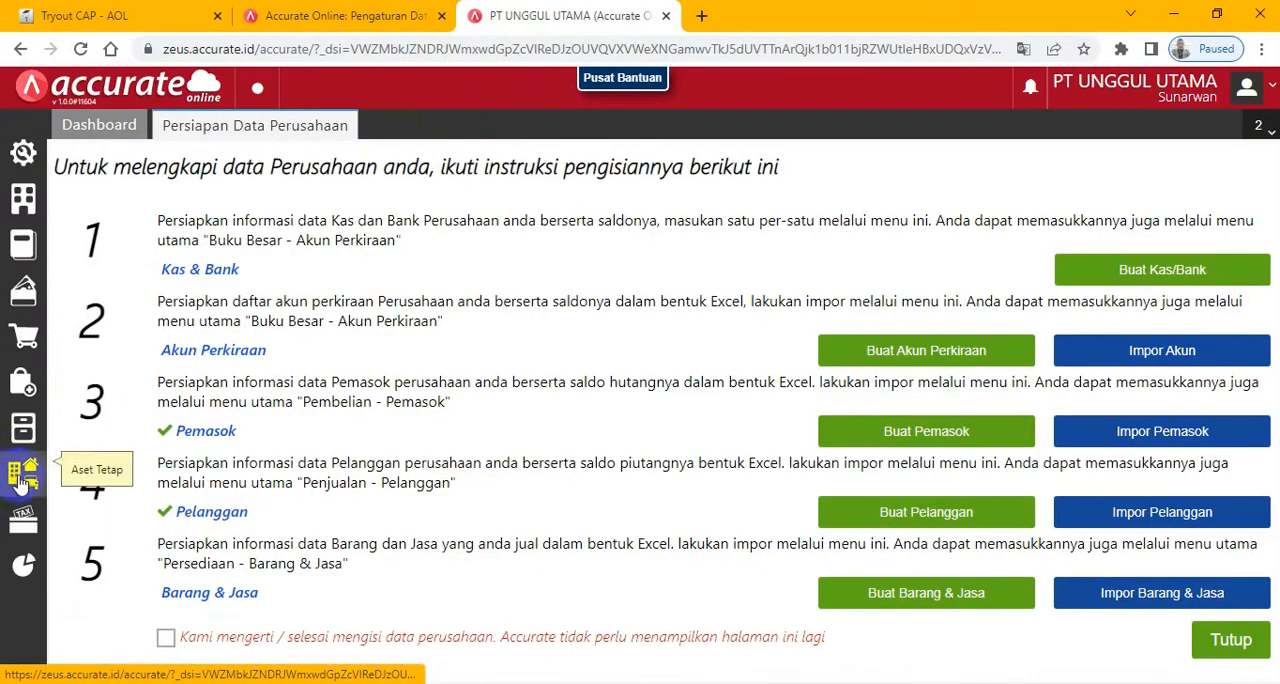
- Create and save a Kategori Aset record named Tanah, checking the category names in the exam
click(20, 482)
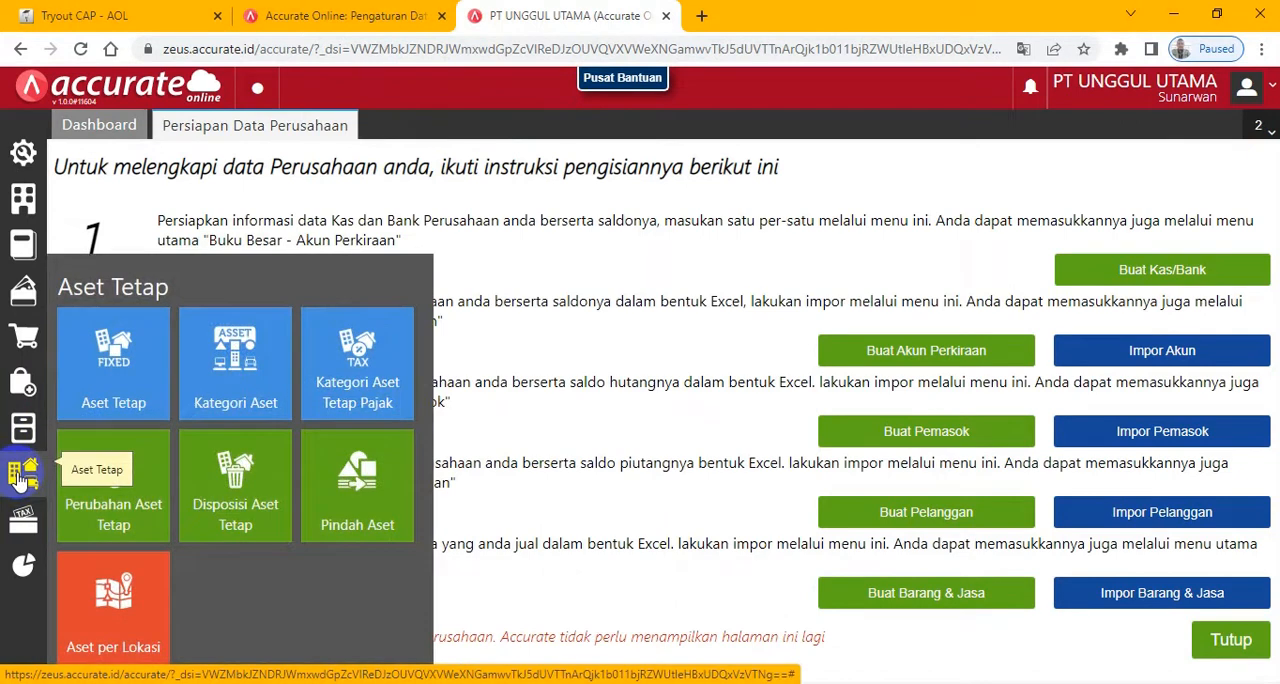
click(225, 350)
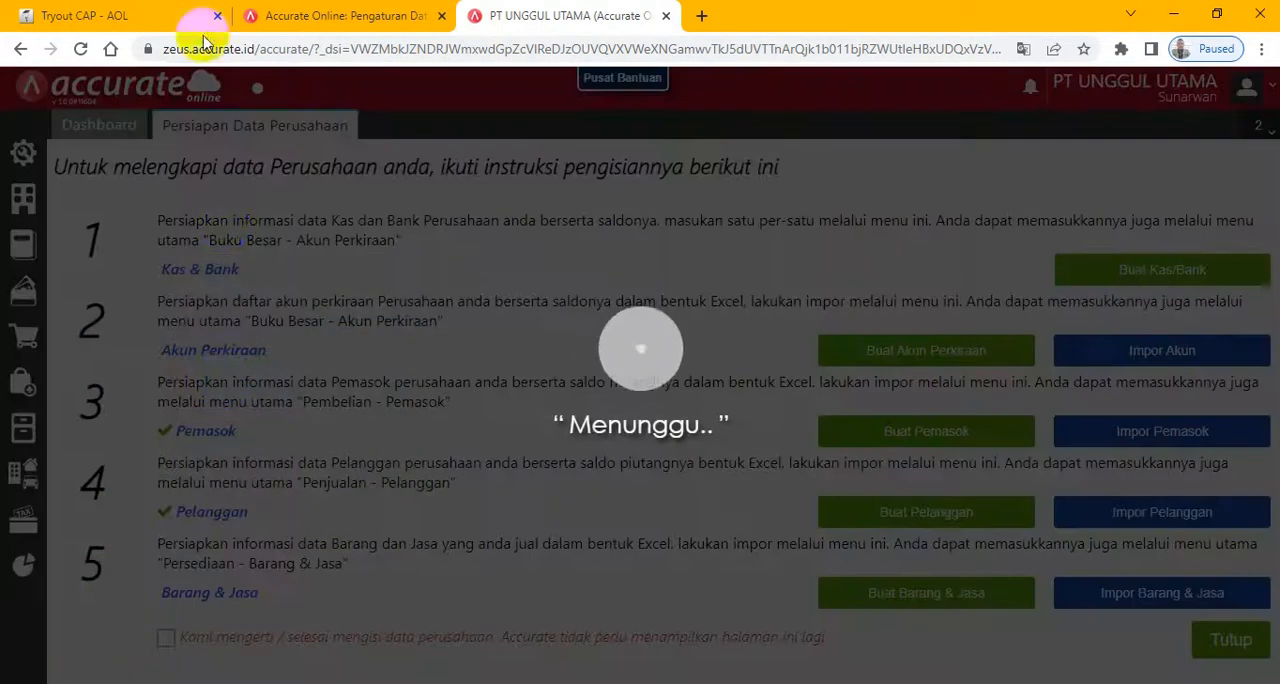
click(116, 18)
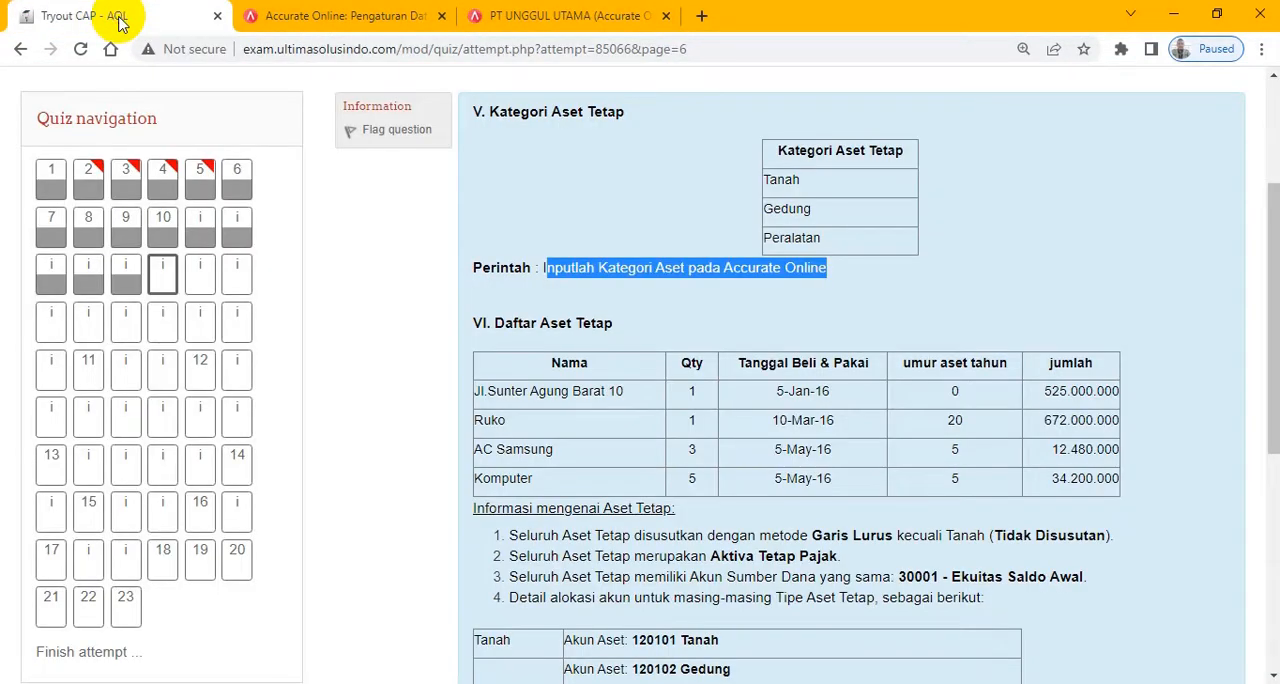
click(568, 16)
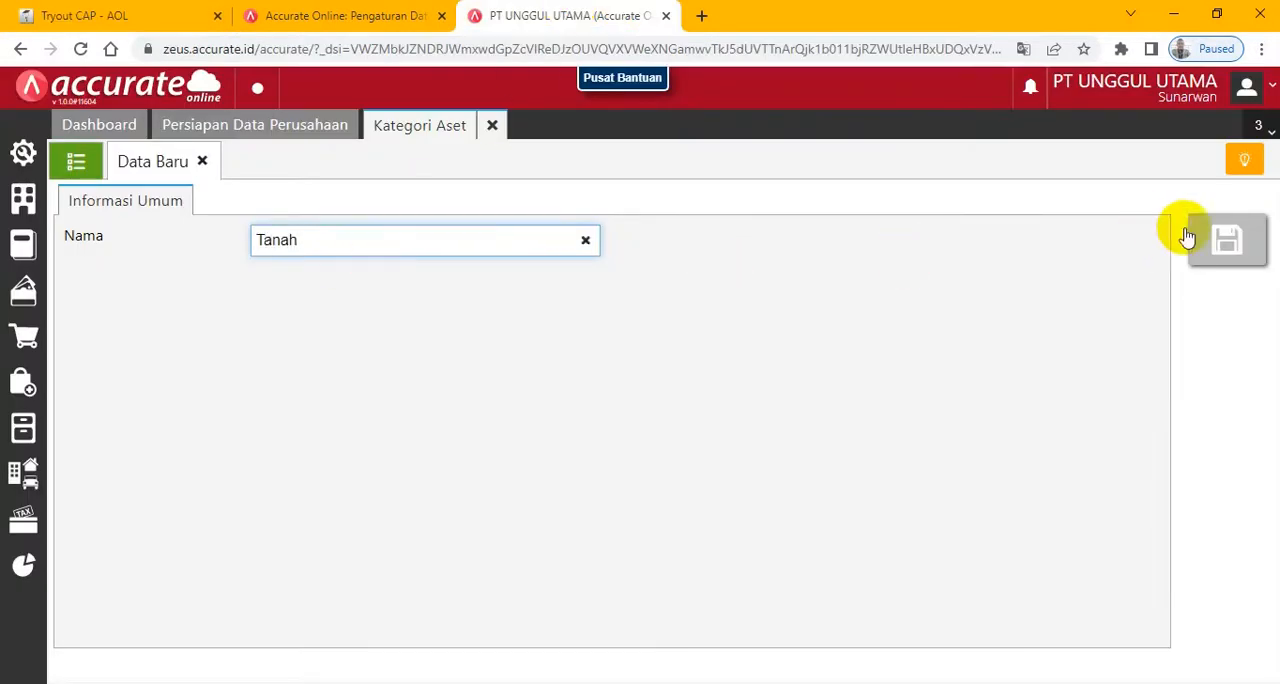
click(1227, 240)
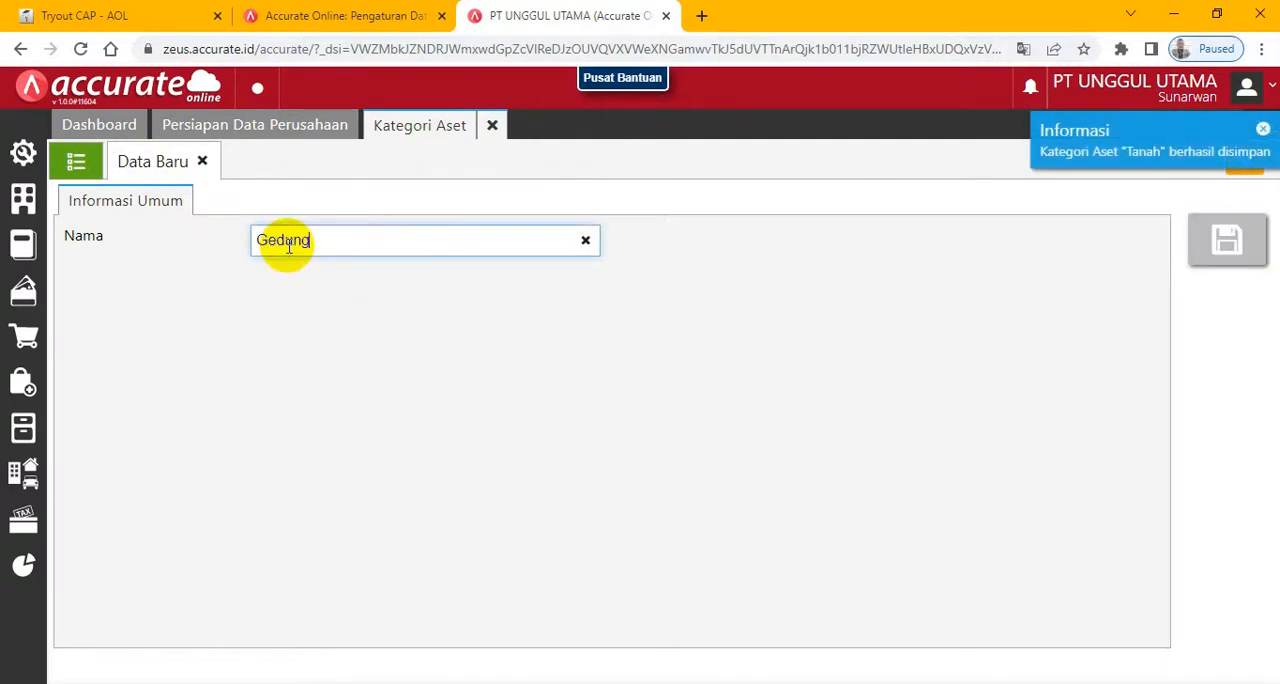
- Save the asset category Gedung, and create and save another category named Peralatan
click(1228, 239)
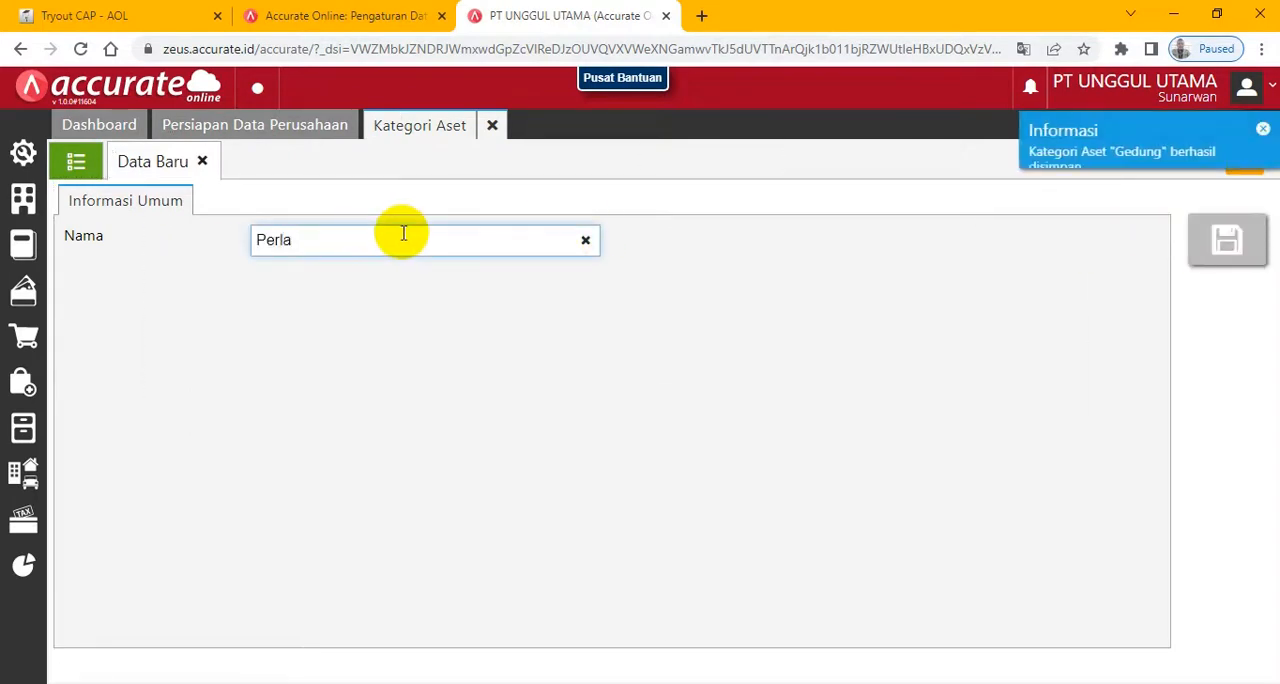
text(Perla)
key(BackSpace)
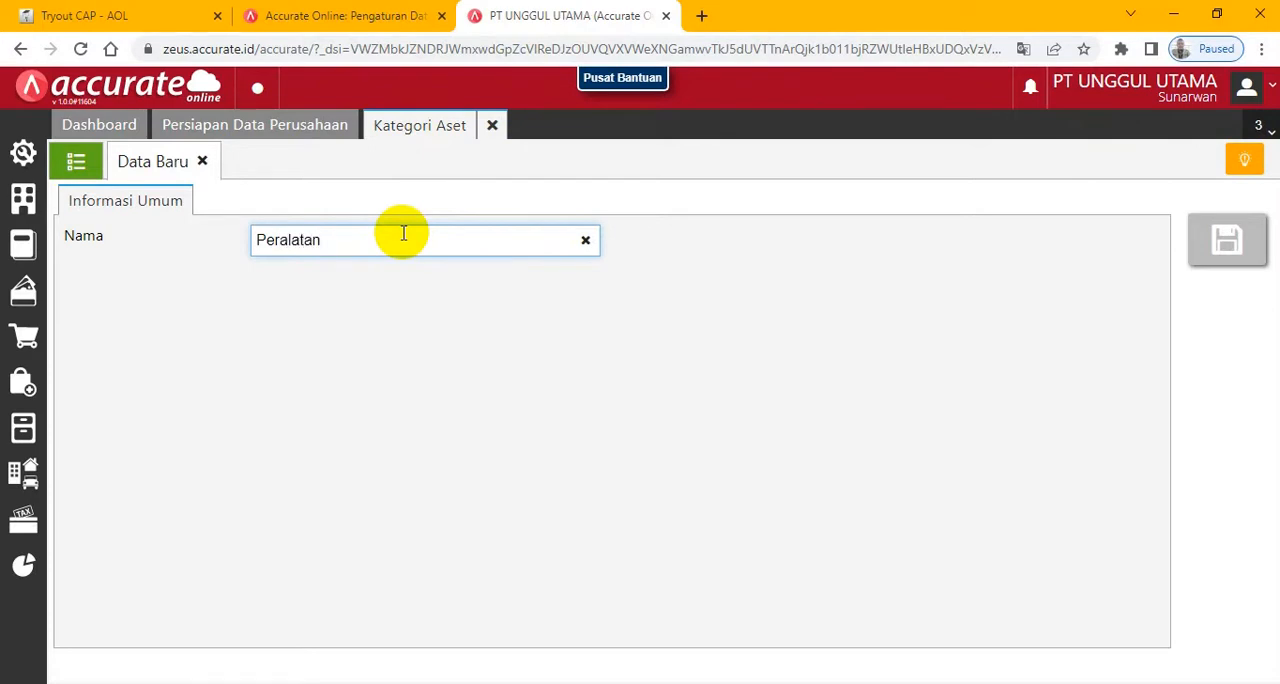
click(1228, 240)
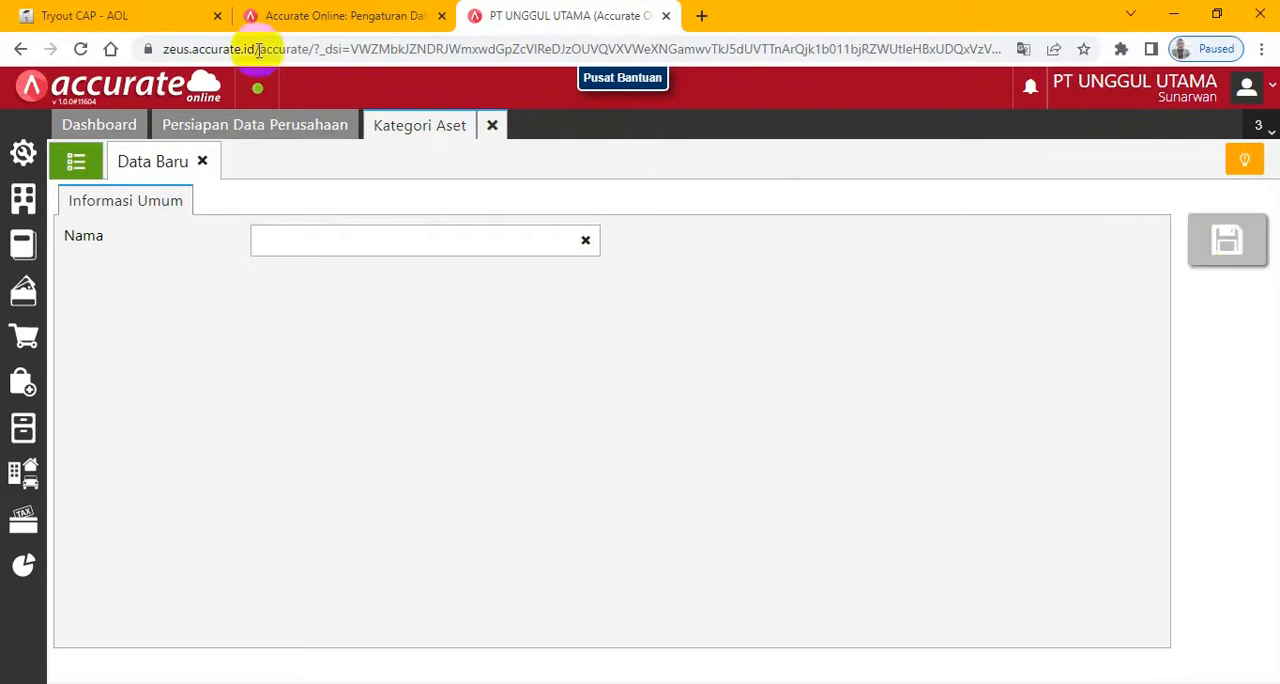
- Examine the exam's Daftar Aset Tetap, its depreciation notes, account allocations and import instruction, and advance to the next page
click(110, 14)
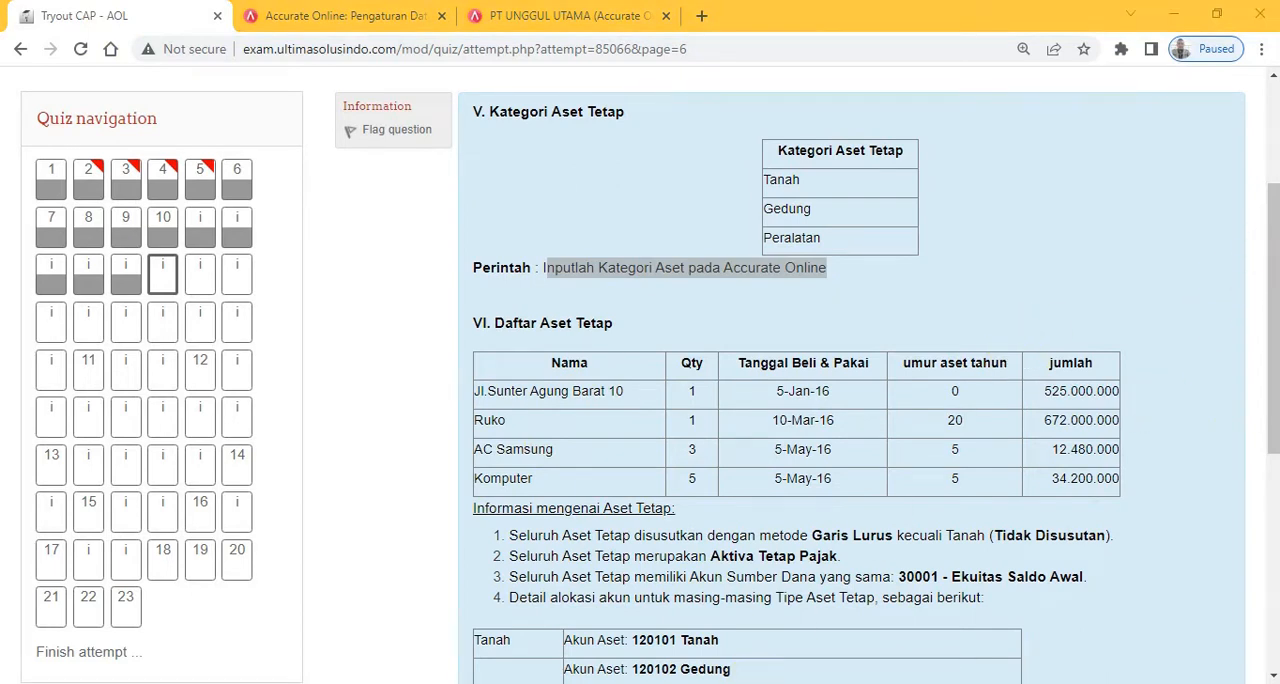
click(830, 536)
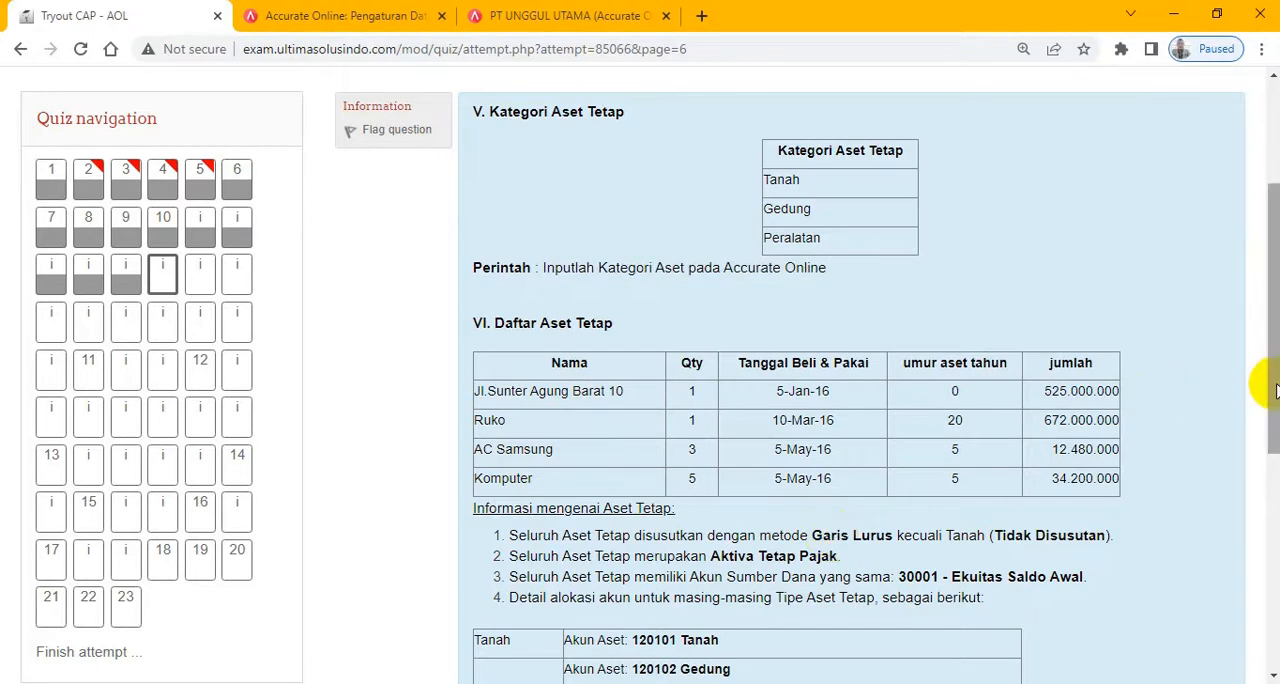
scroll(1257, 388, down, 4)
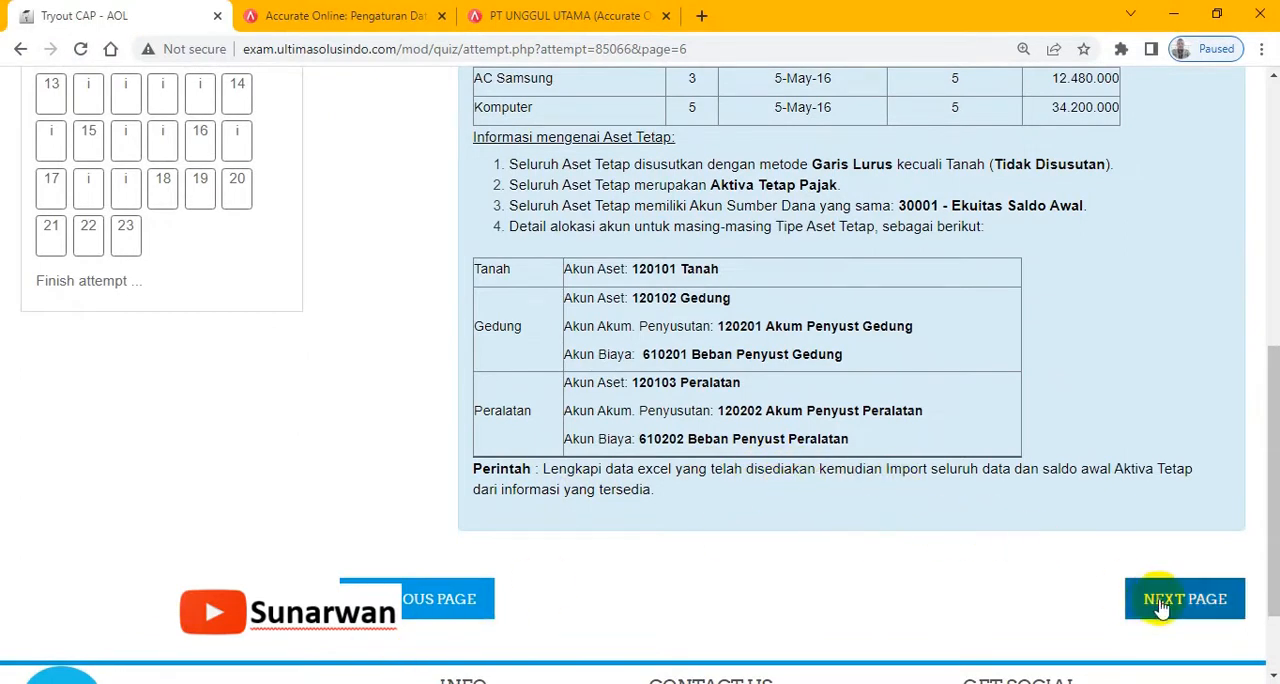
- Return to the database, close Kategori Aset, mark the company data preparation as finished, and close the Persiapan Data Perusahaan page
click(560, 15)
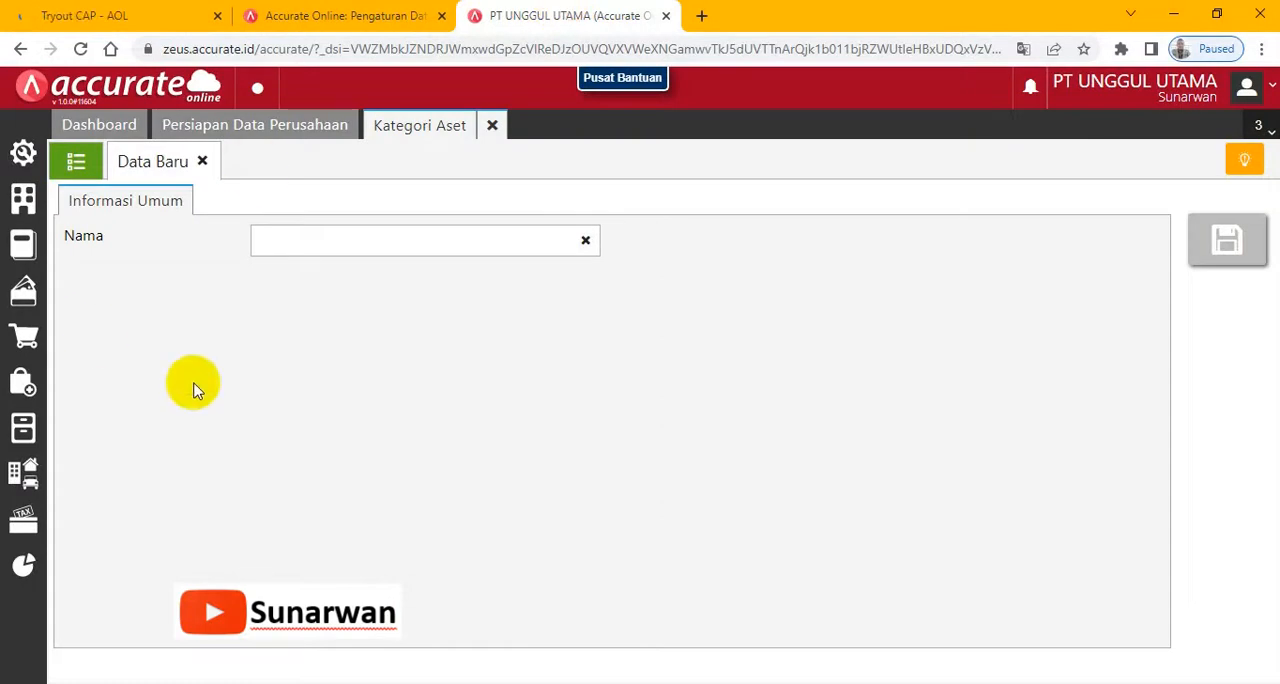
click(490, 125)
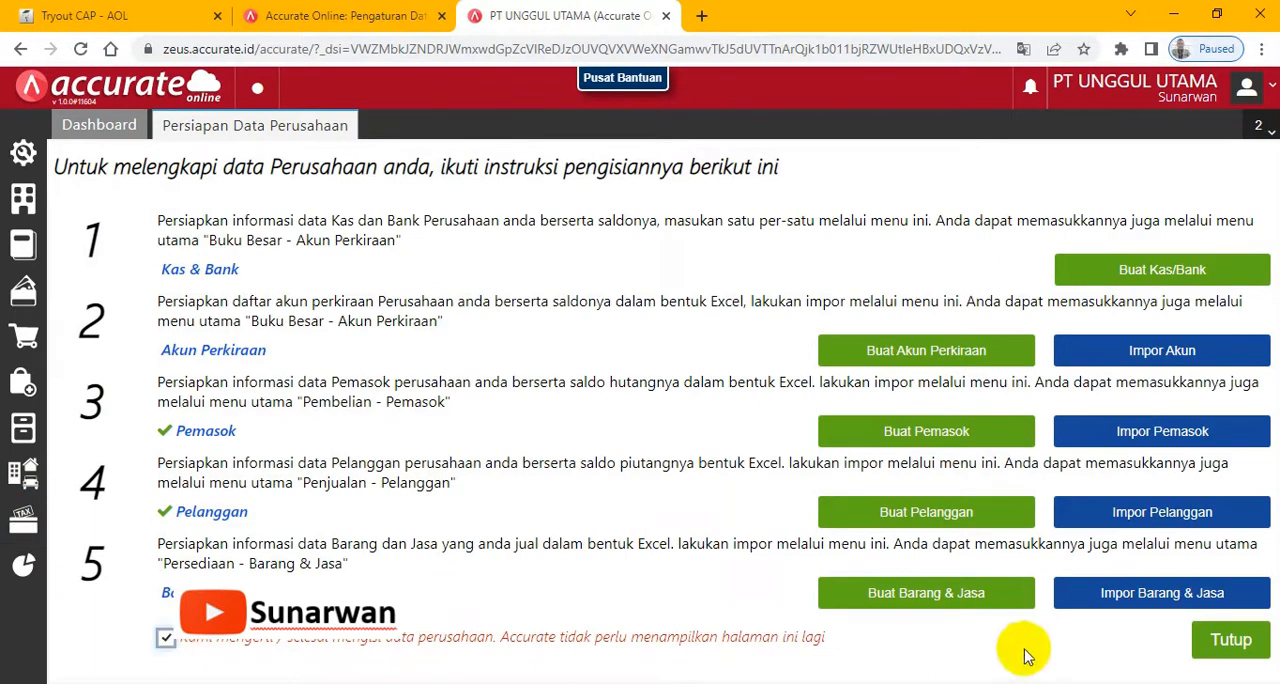
click(1230, 638)
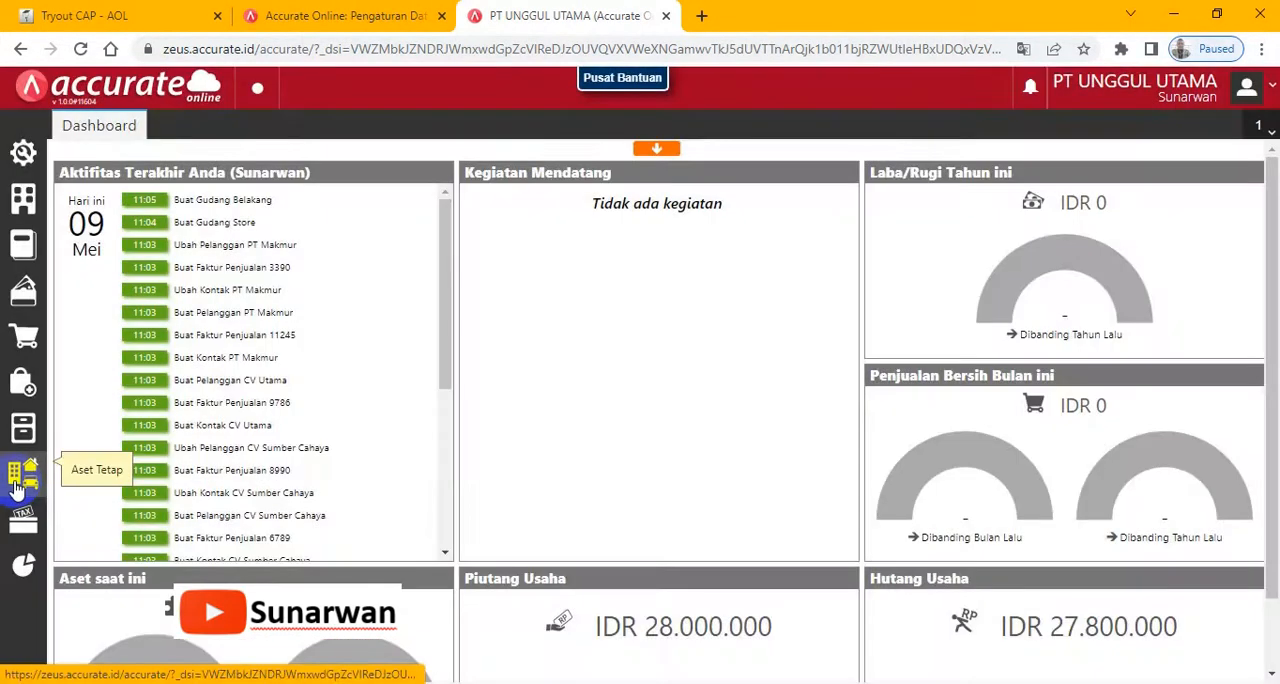
- Open the Aset Tetap records and display the fixed asset list
click(16, 482)
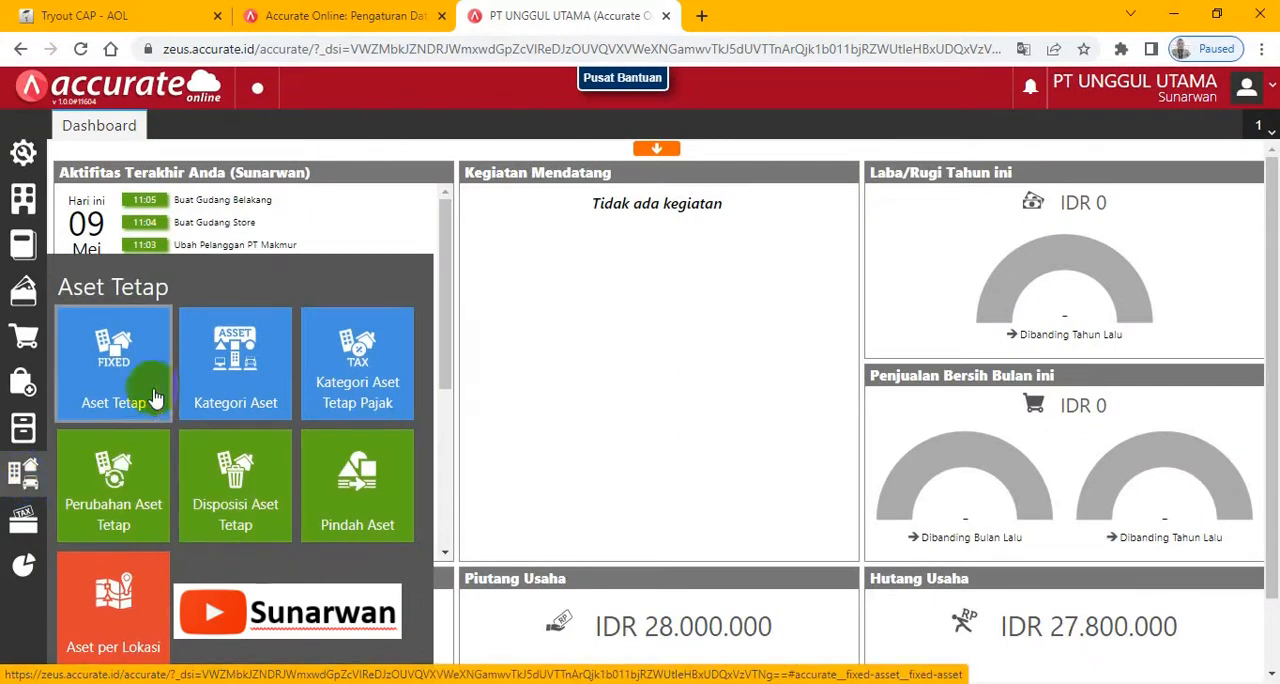
click(113, 381)
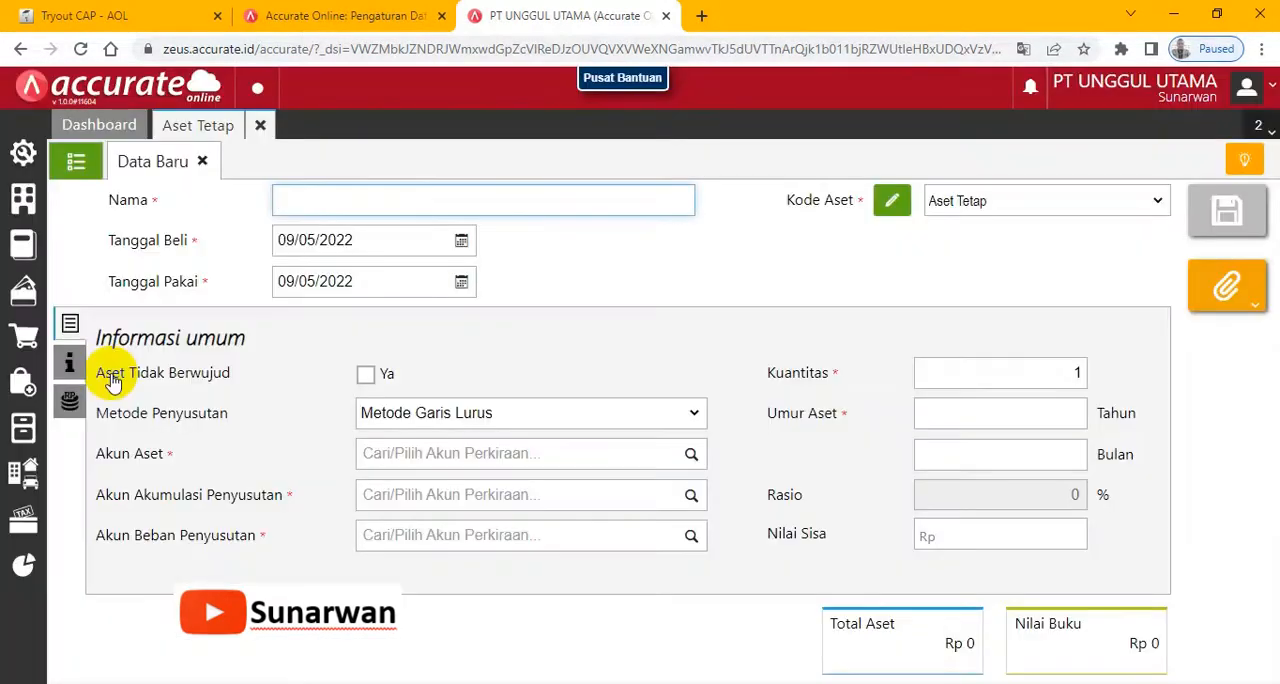
click(75, 163)
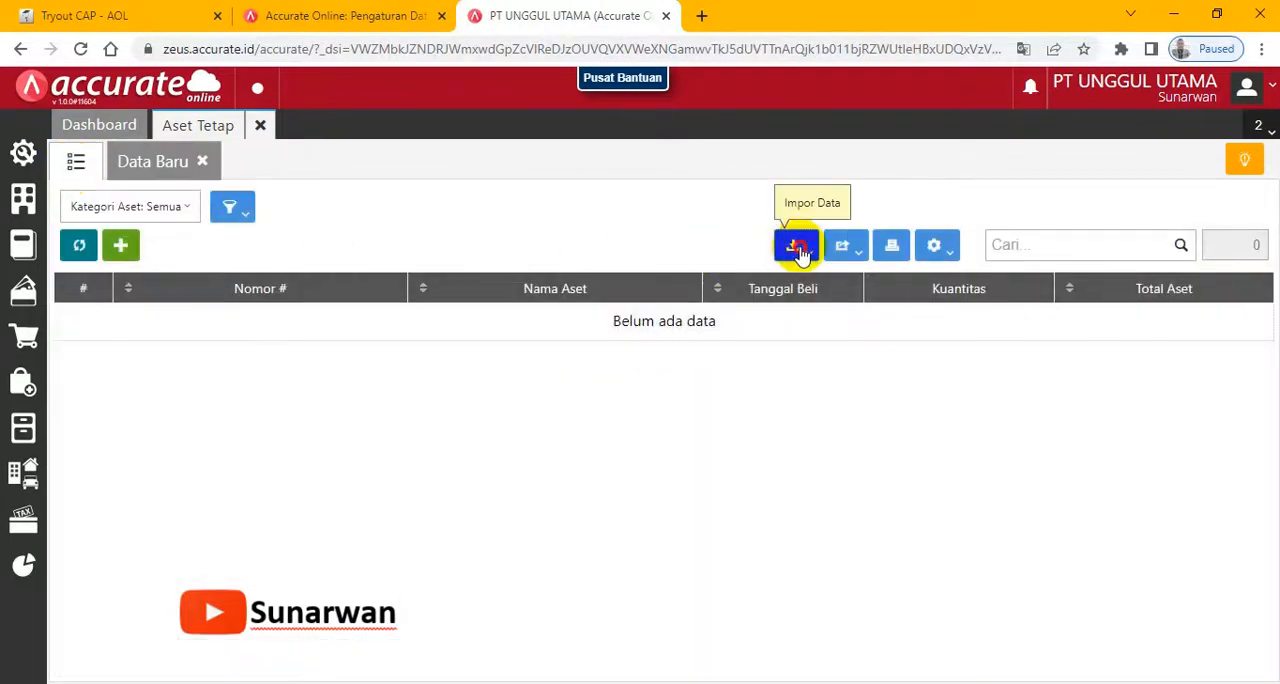
- Start a fixed asset import from Excel, select the file 5.Daftar Aset Tetap.xls, and upload it
click(796, 248)
click(721, 290)
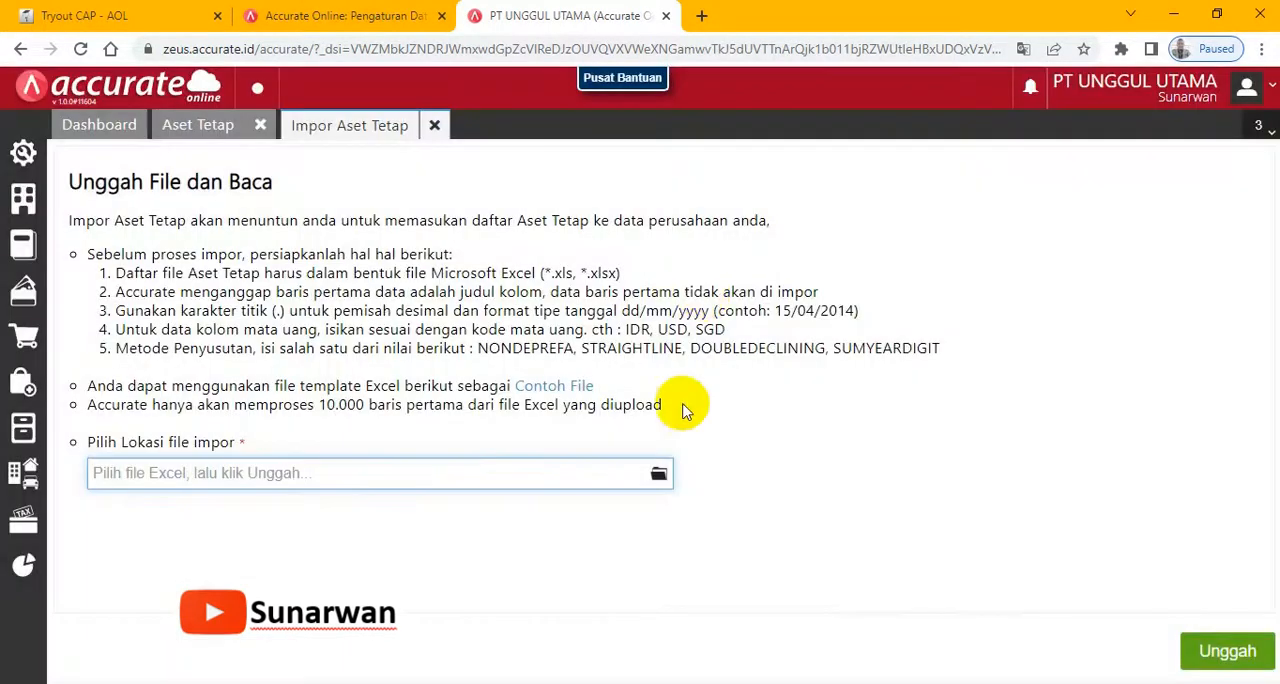
click(652, 478)
click(656, 476)
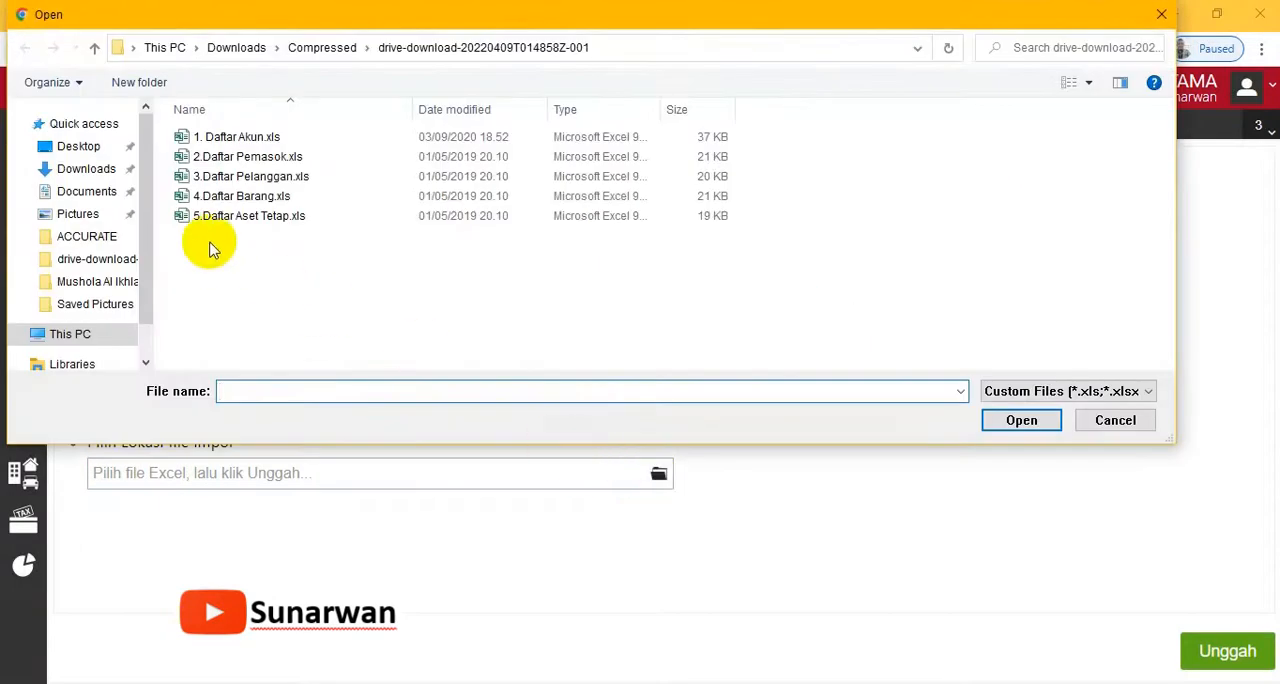
double_click(205, 222)
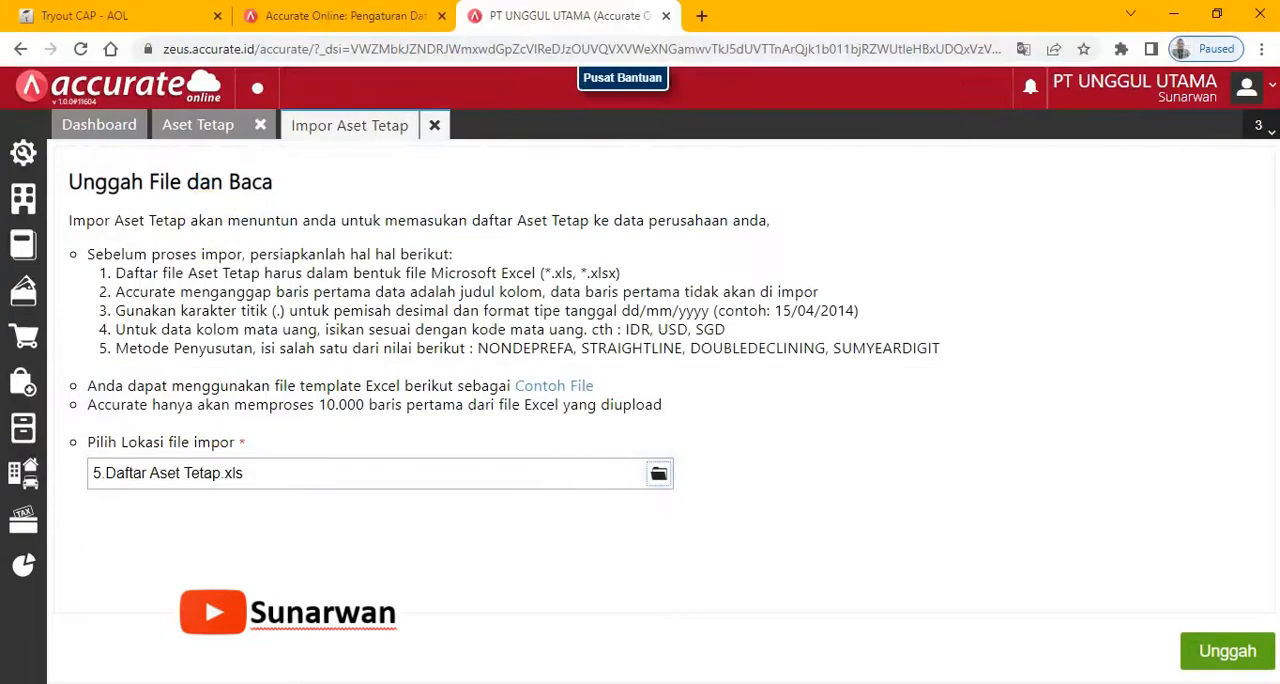
click(1222, 652)
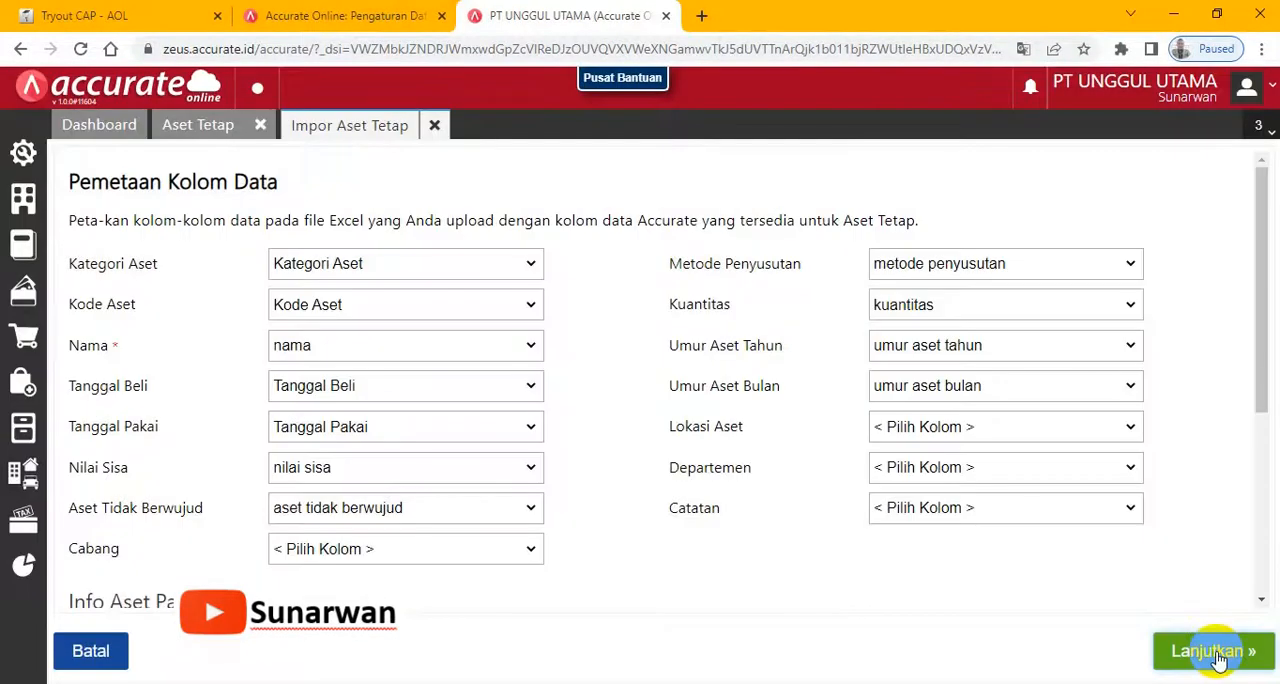
- Accept the column mapping and preview, run the fixed asset import while checking the exam's next instructions, and close the import results and Aset Tetap
click(1218, 658)
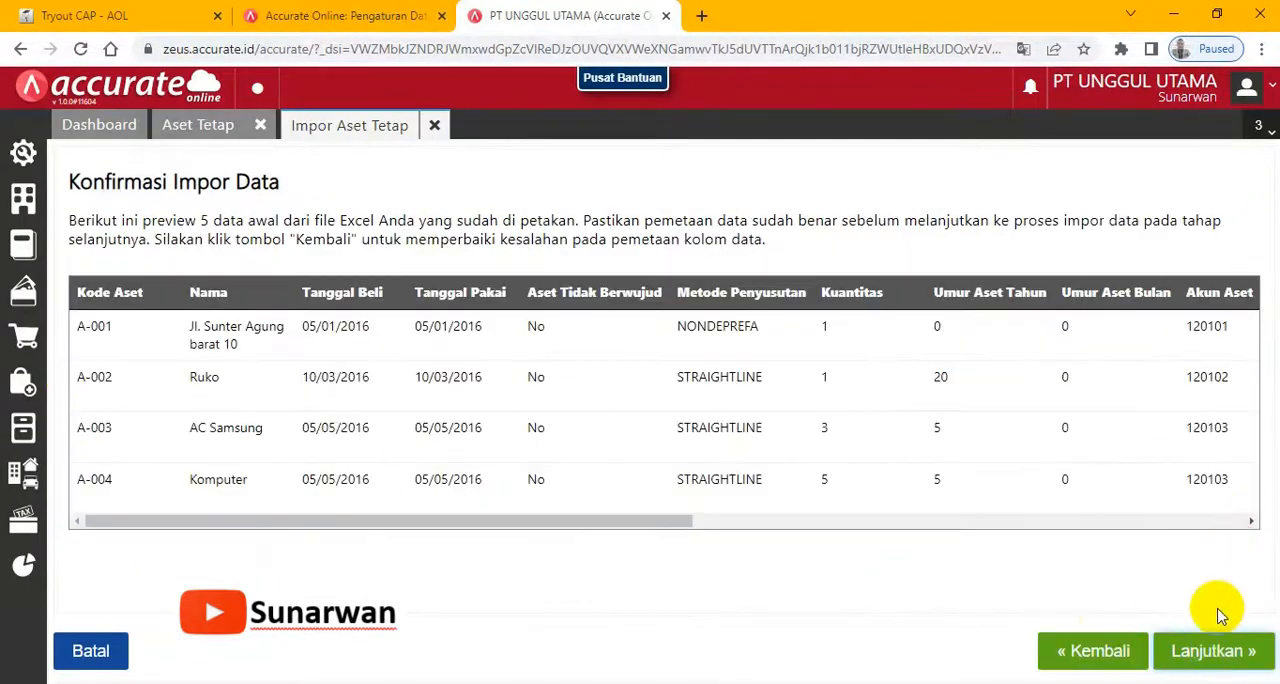
click(1215, 660)
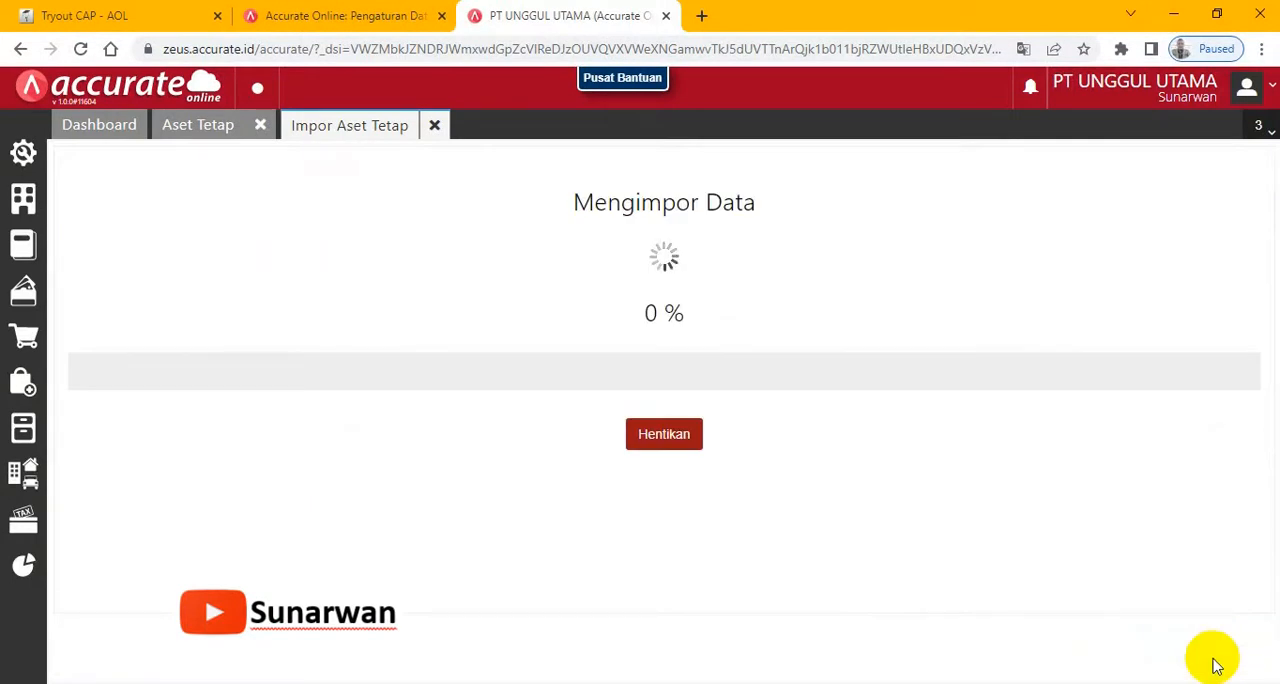
click(95, 14)
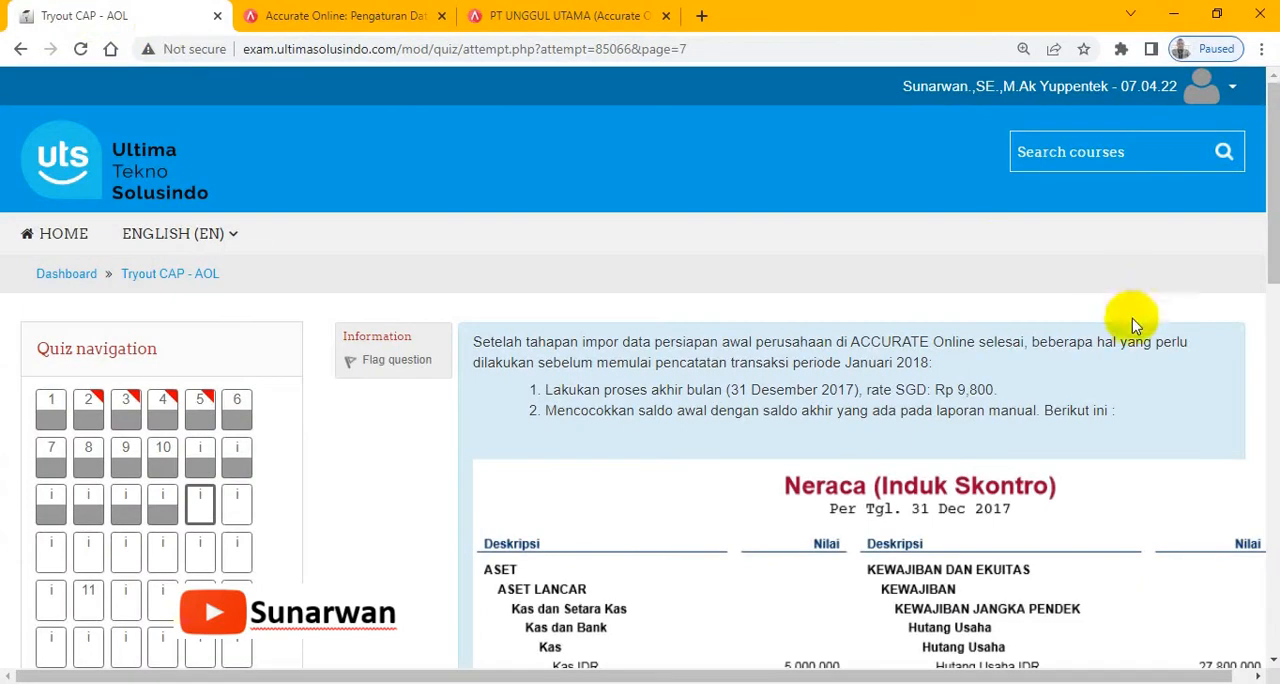
drag(1275, 138, 1274, 176)
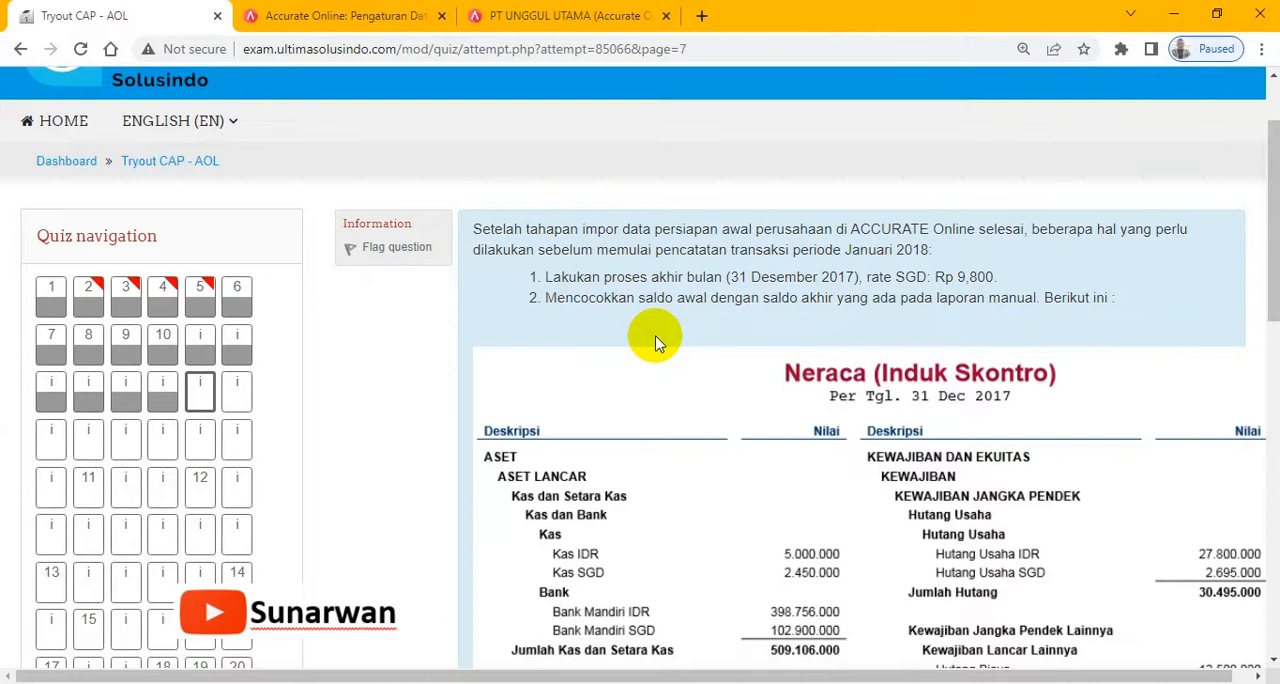
click(545, 15)
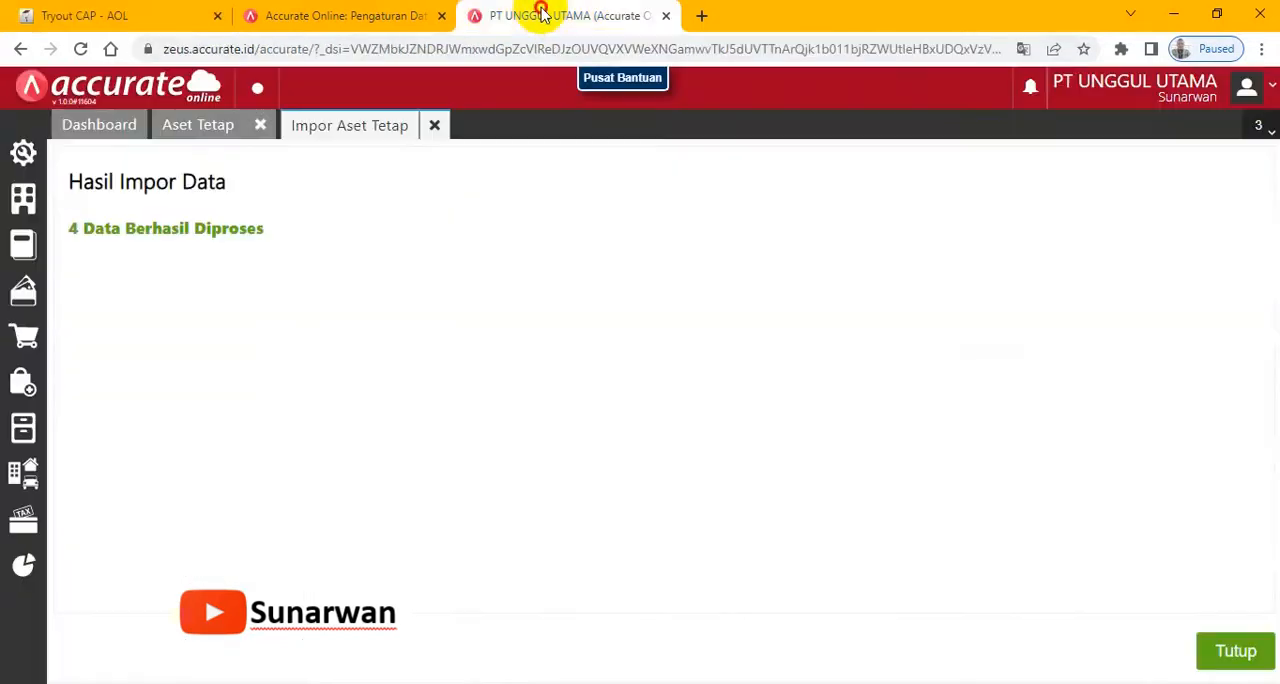
click(1232, 650)
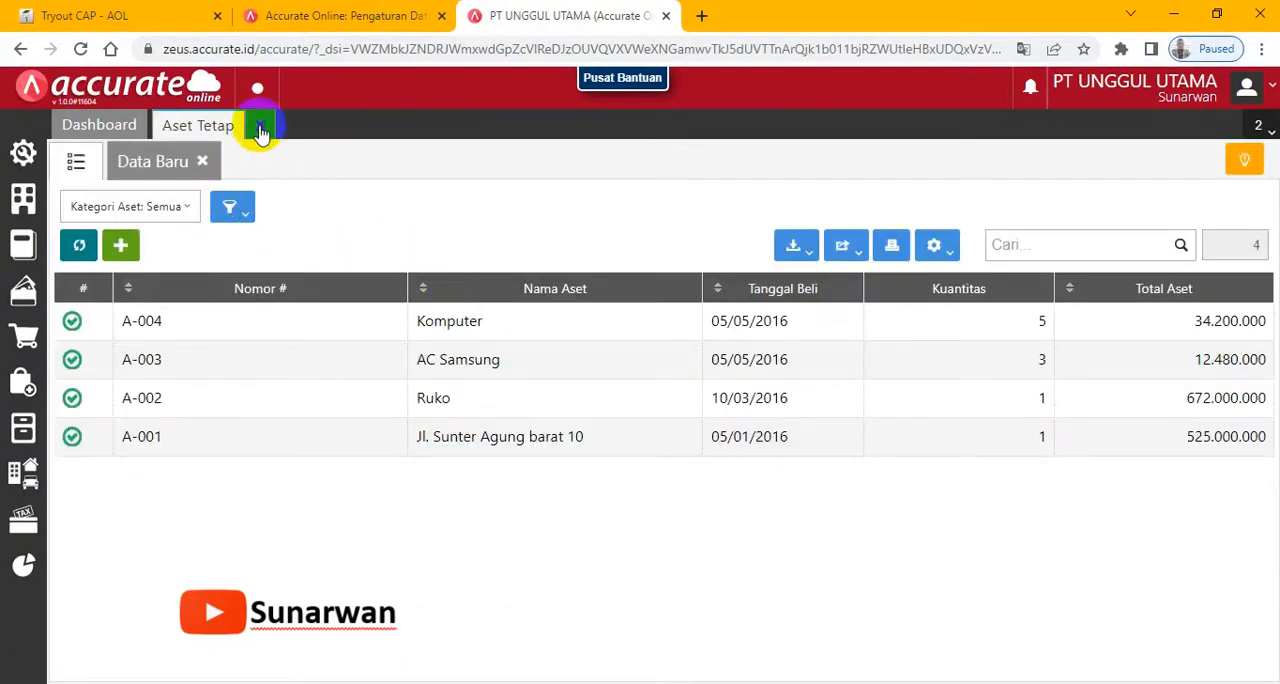
- Switch to the exam page, read the month-end process instruction, and highlight its SGD exchange rate
click(115, 15)
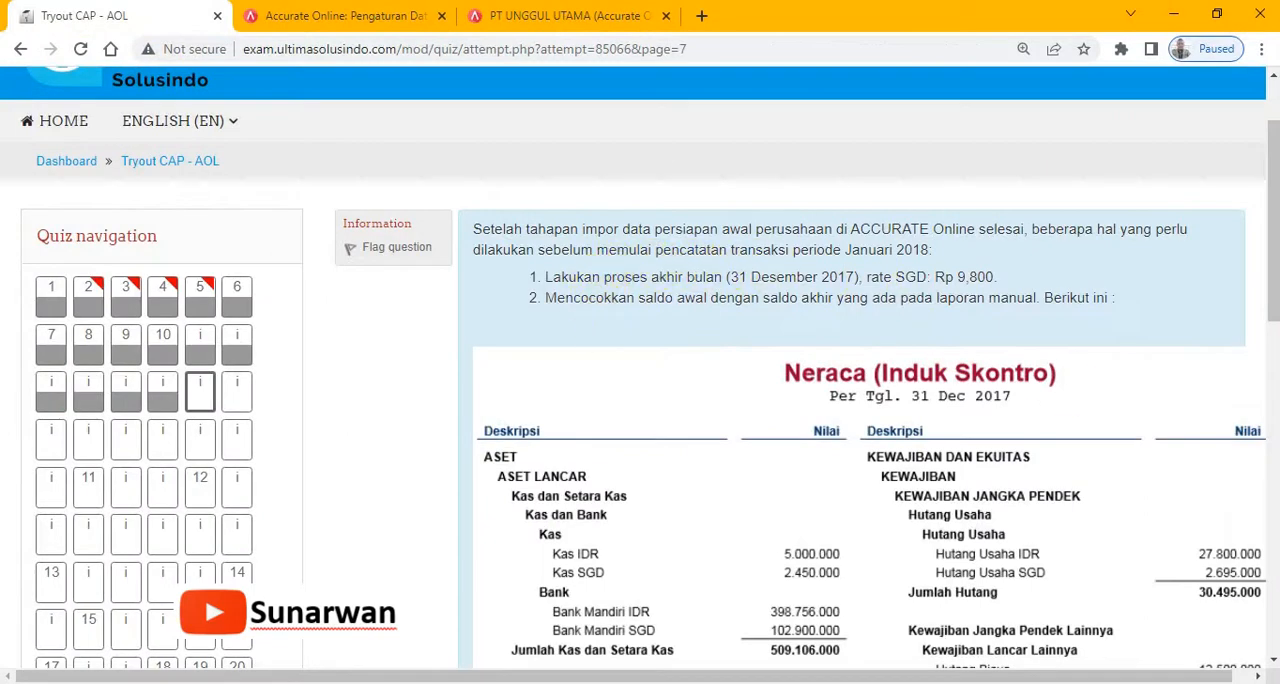
mouse_move(1274, 242)
mouse_down()
mouse_move(1274, 434)
mouse_move(1274, 214)
mouse_move(1274, 247)
mouse_up()
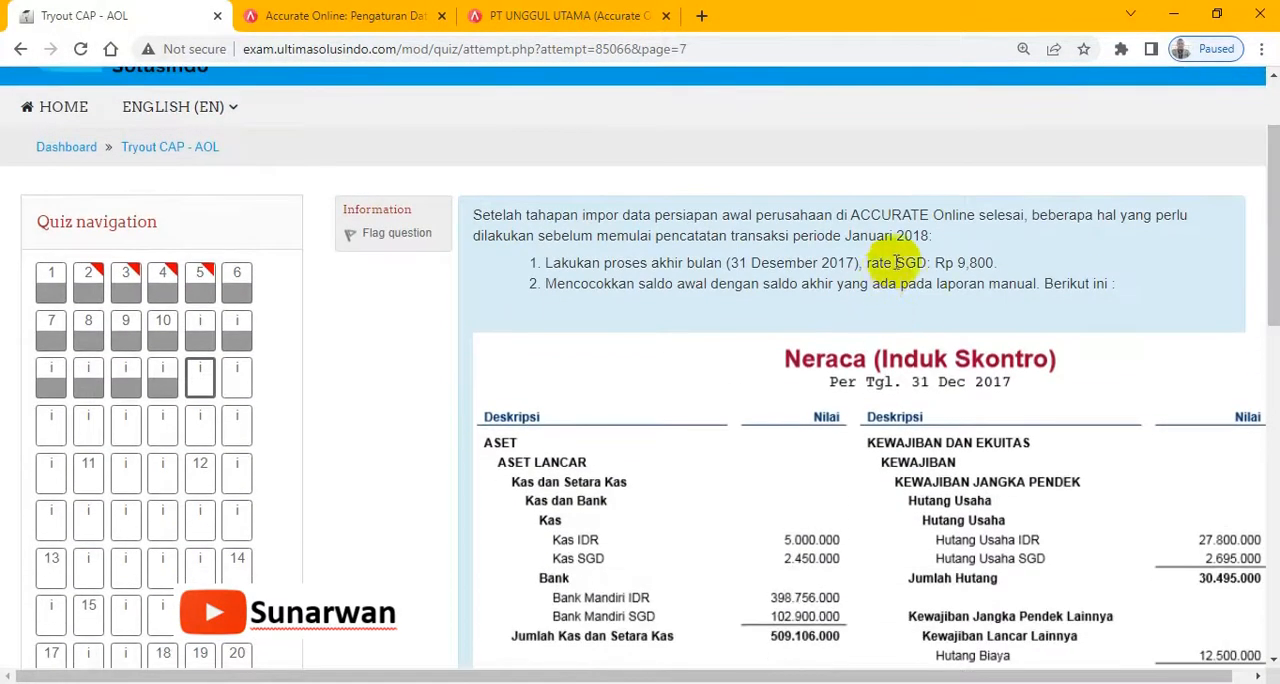
drag(895, 263, 998, 263)
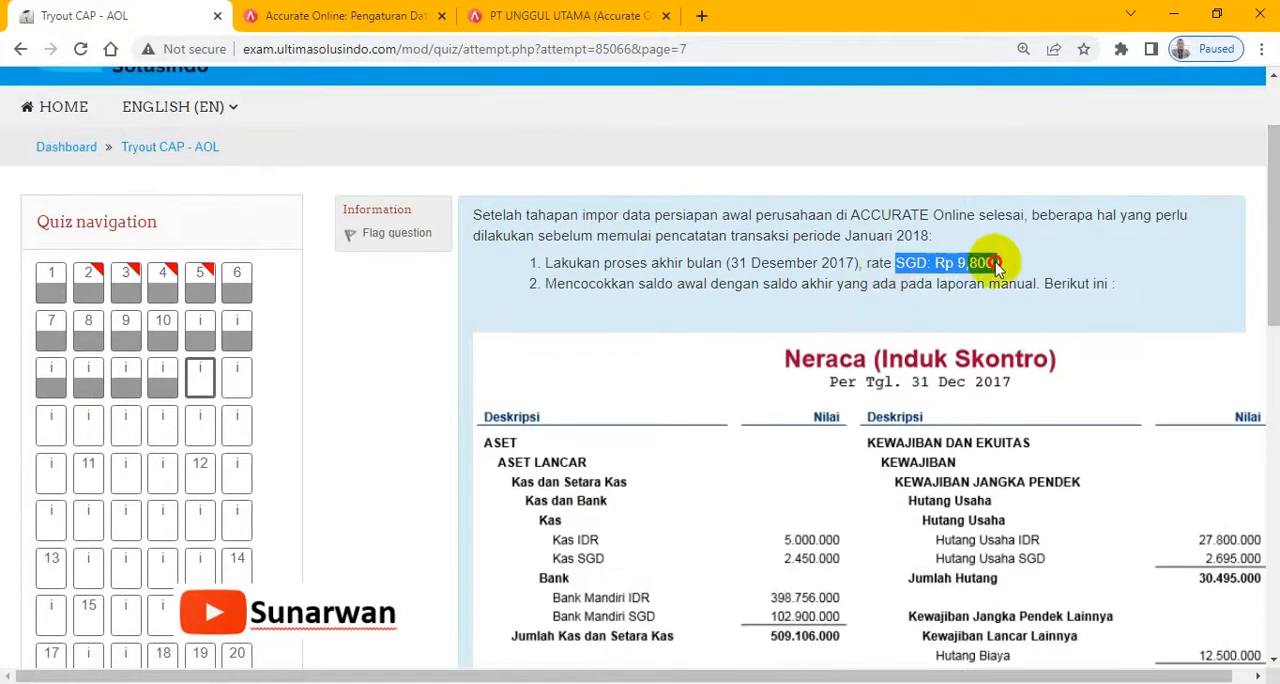
- Return to the company database, open a new Proses Akhir Bulan entry, and set its period to Desember 2017
click(530, 15)
click(23, 202)
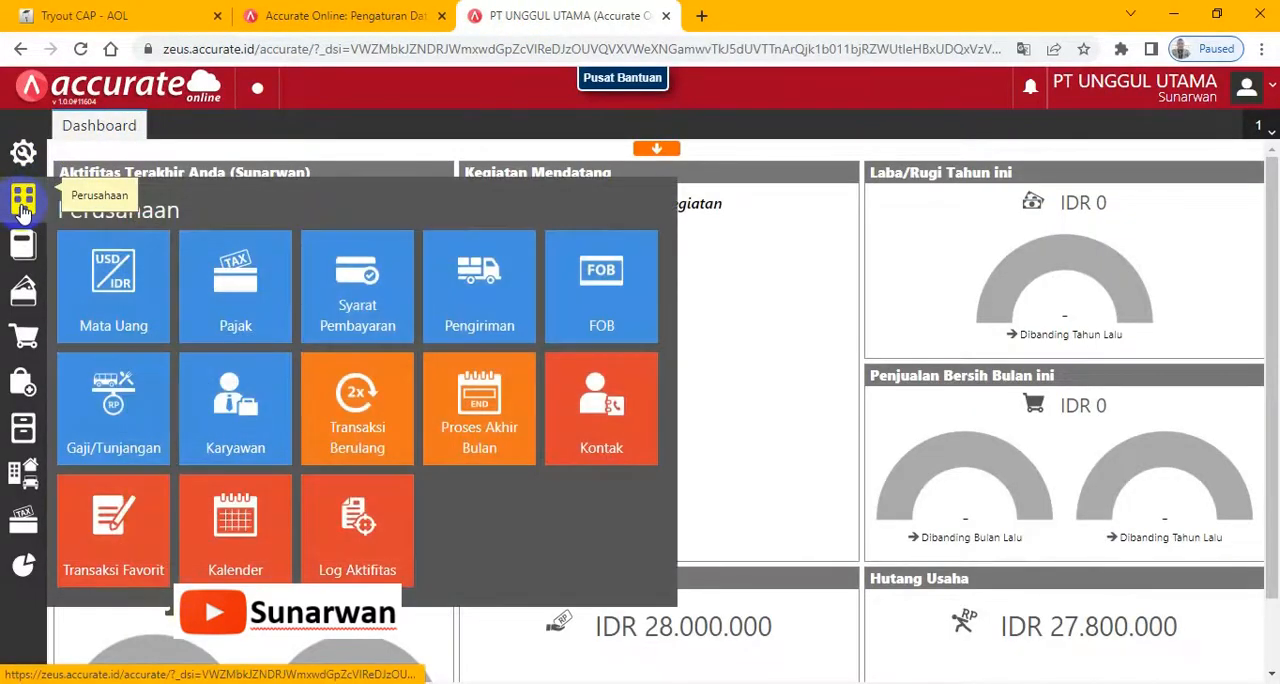
click(480, 428)
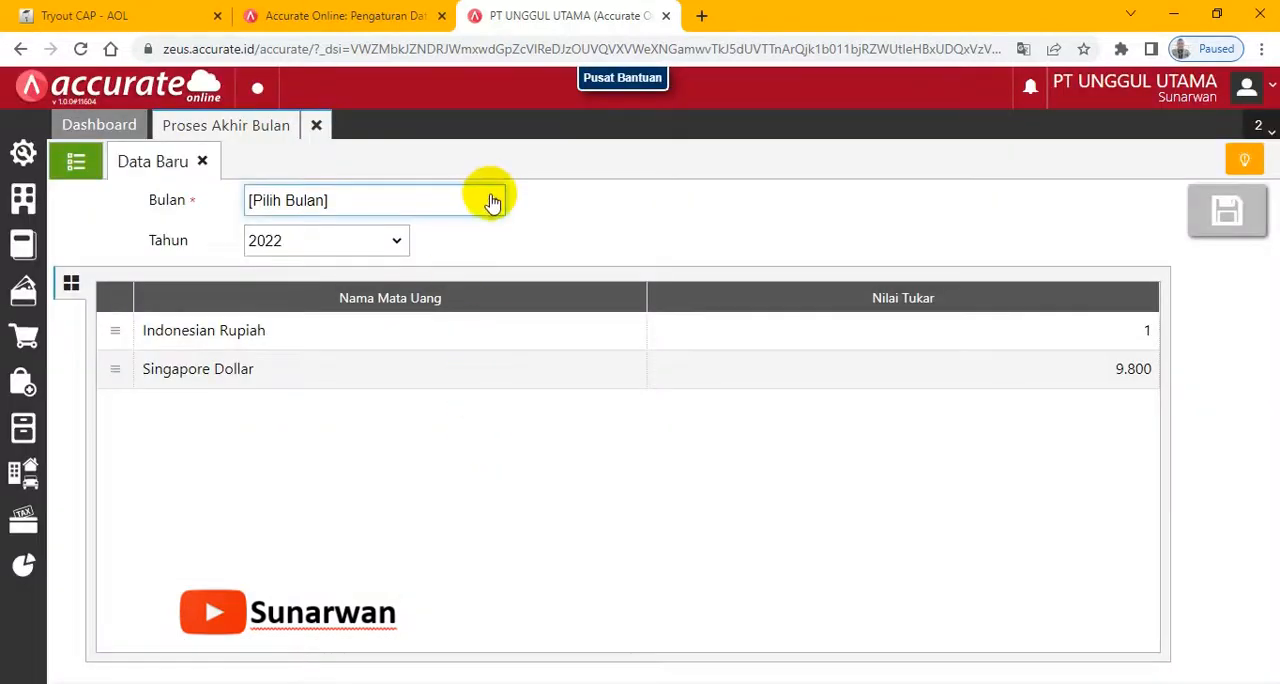
click(492, 203)
click(283, 450)
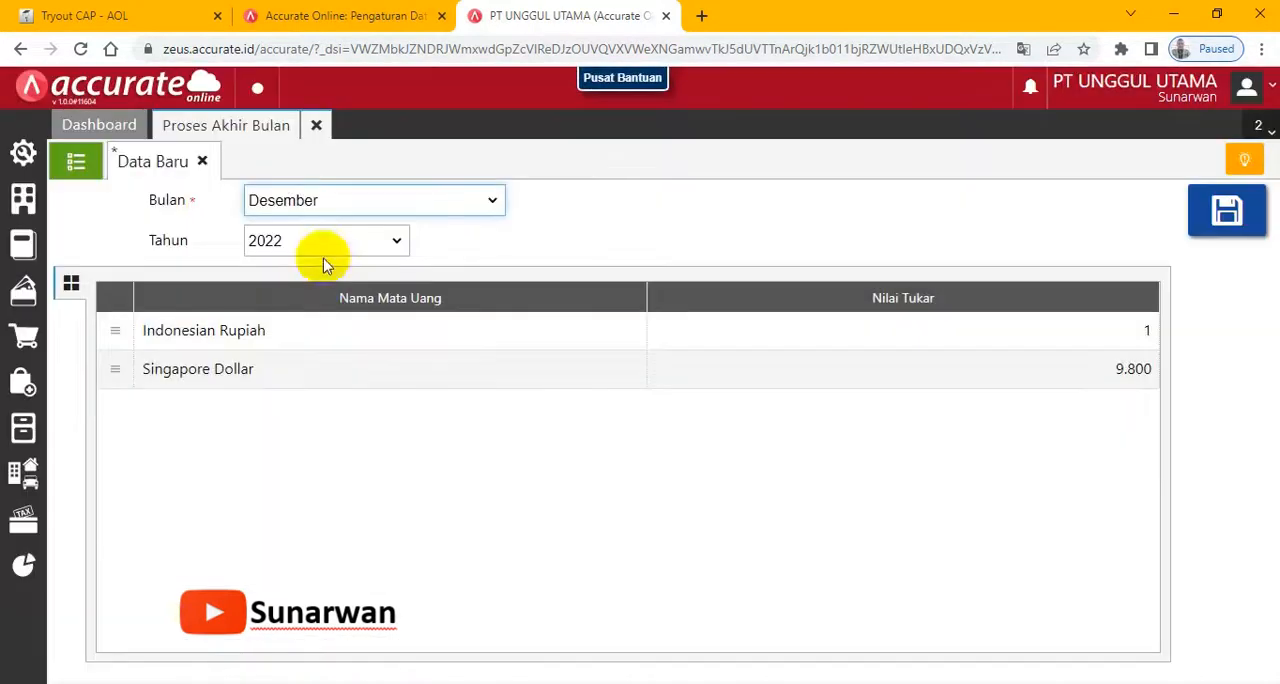
click(396, 241)
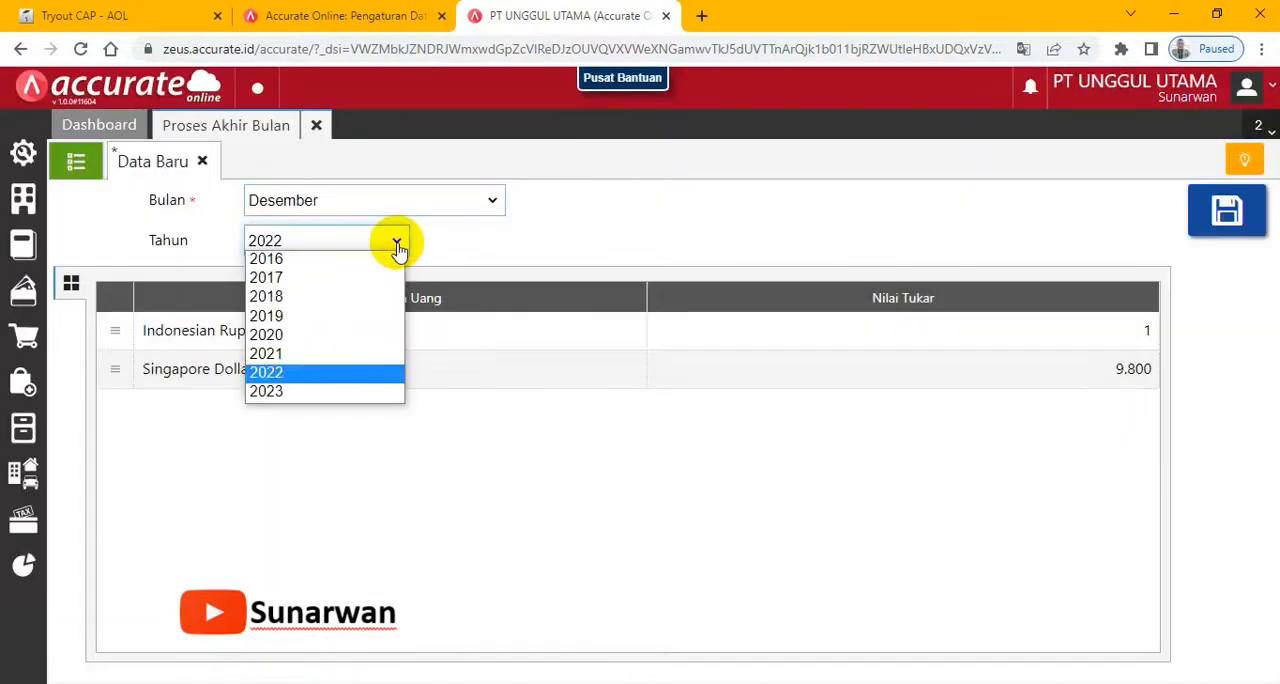
click(266, 278)
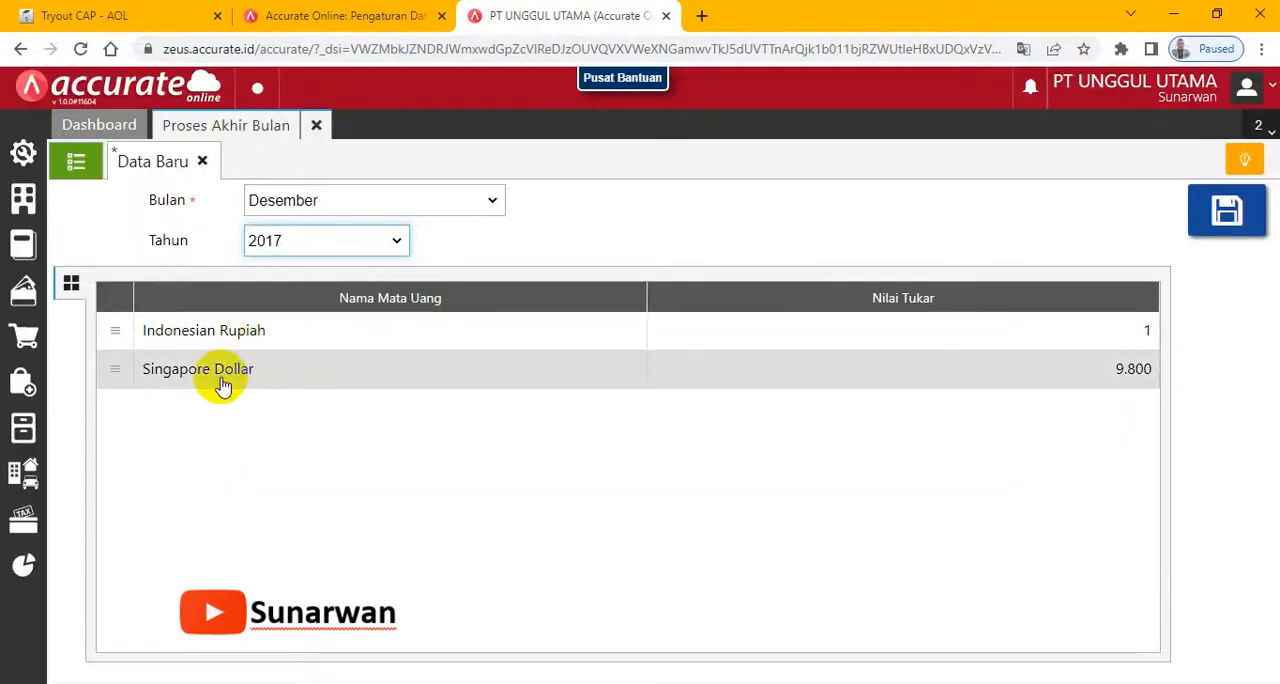
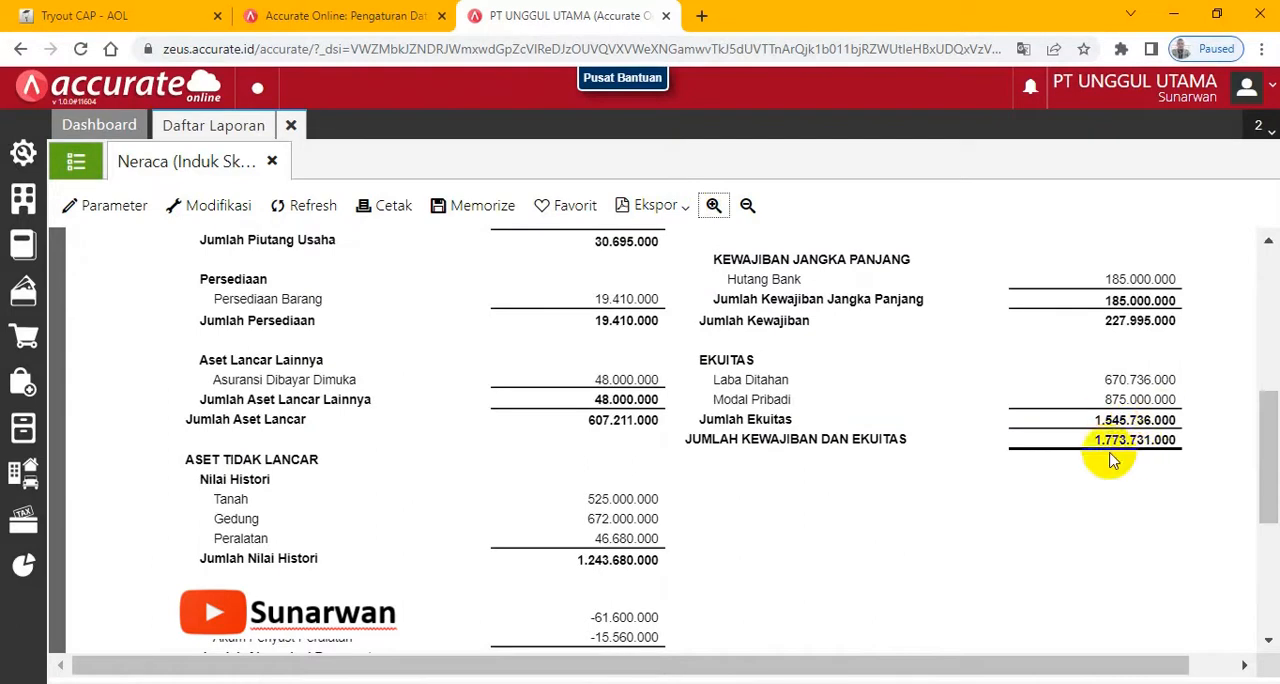
- Compare the Neraca (Induk Skontro) report with the exam's 31 Dec 2017 balance sheet, covering assets, liabilities, equity, and totals
click(128, 15)
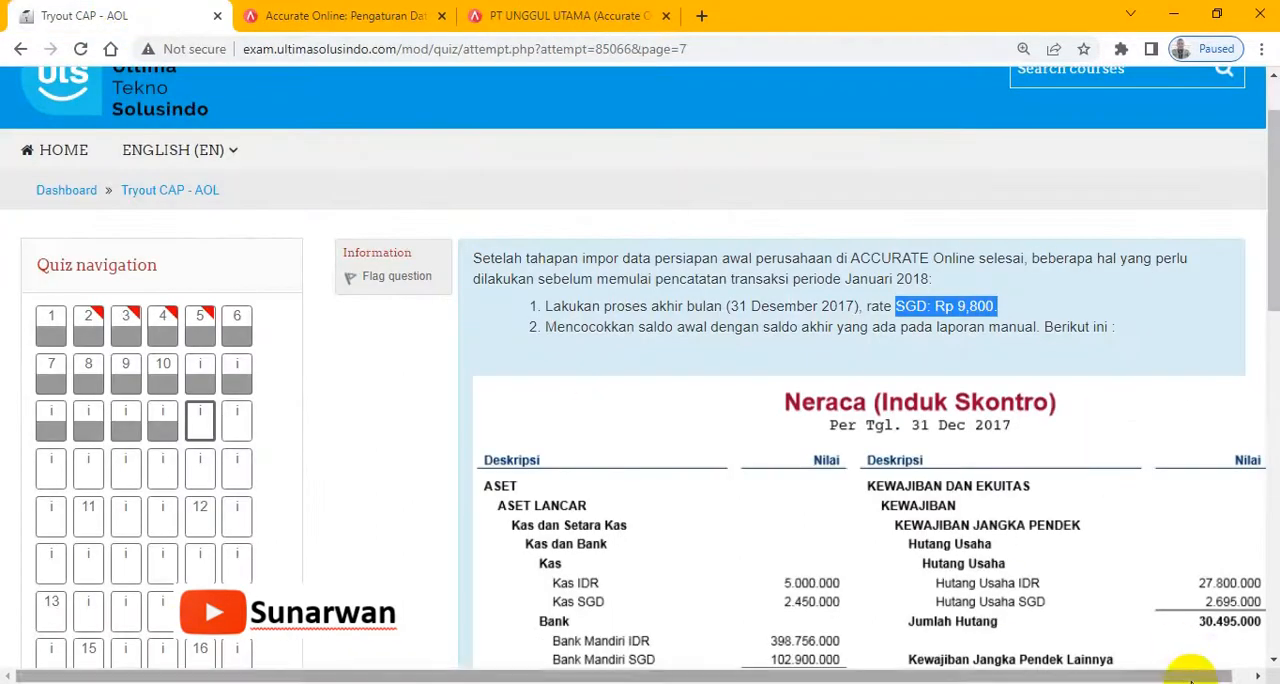
drag(1192, 677, 1230, 676)
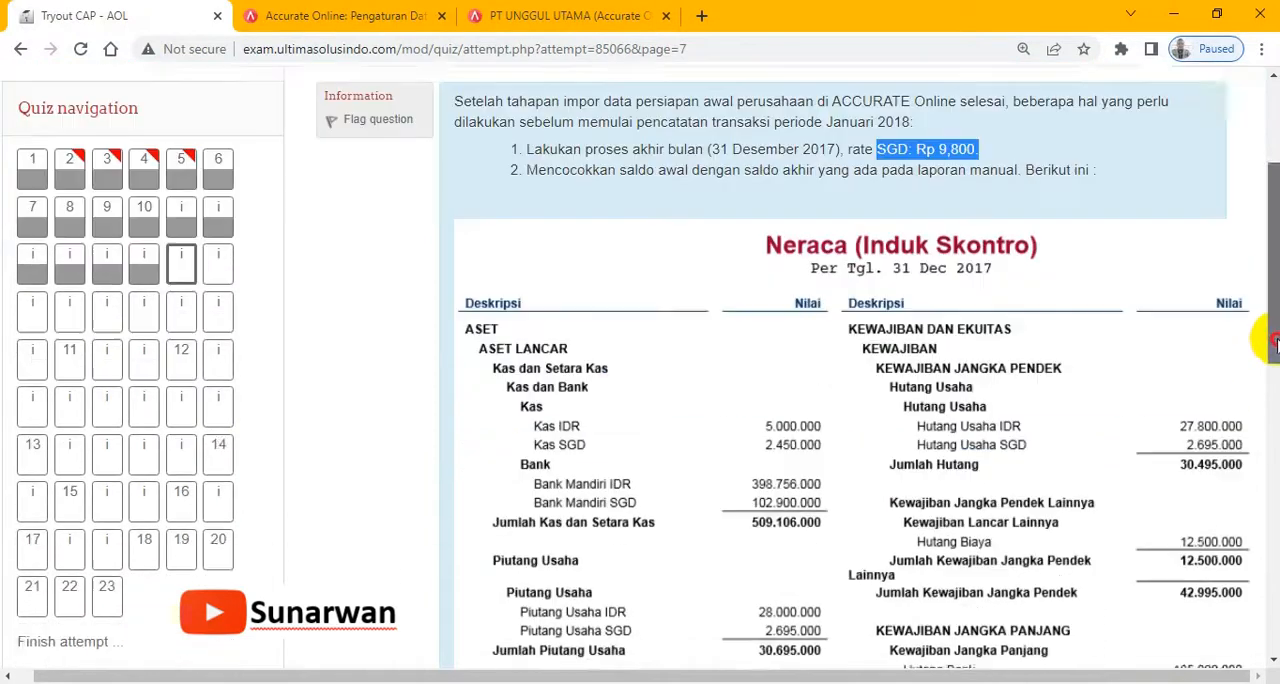
drag(1268, 288, 1268, 490)
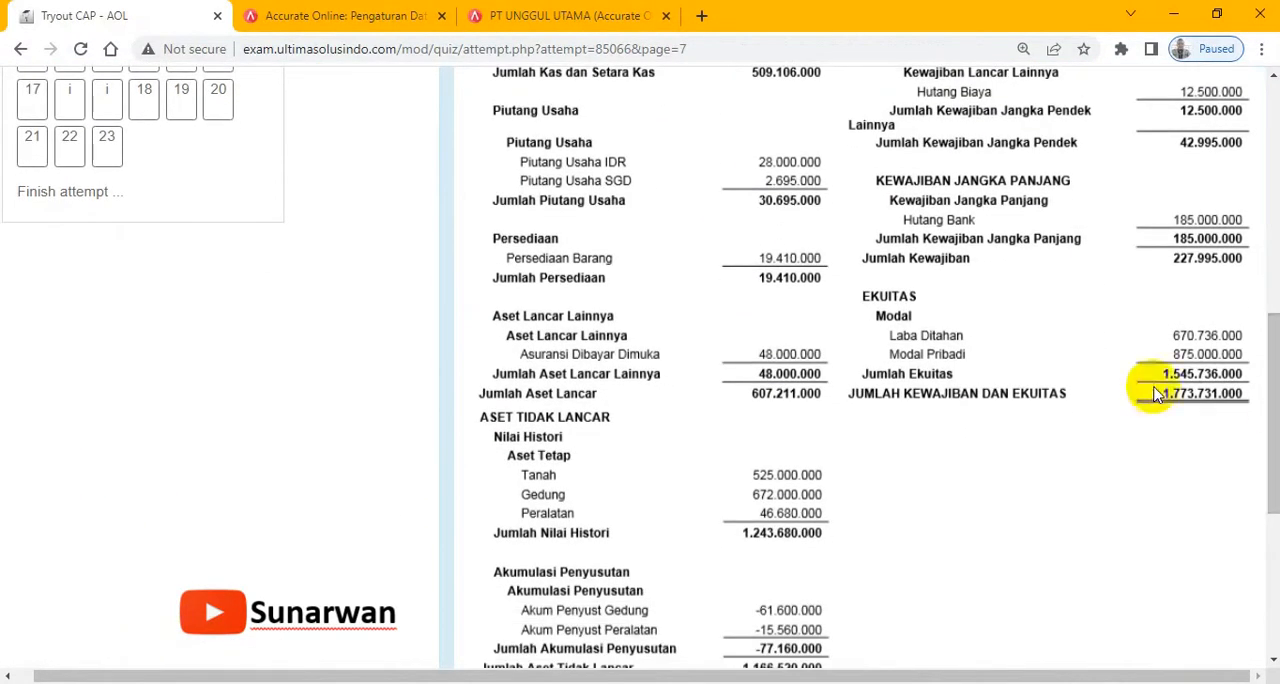
drag(1275, 430, 1275, 488)
click(528, 20)
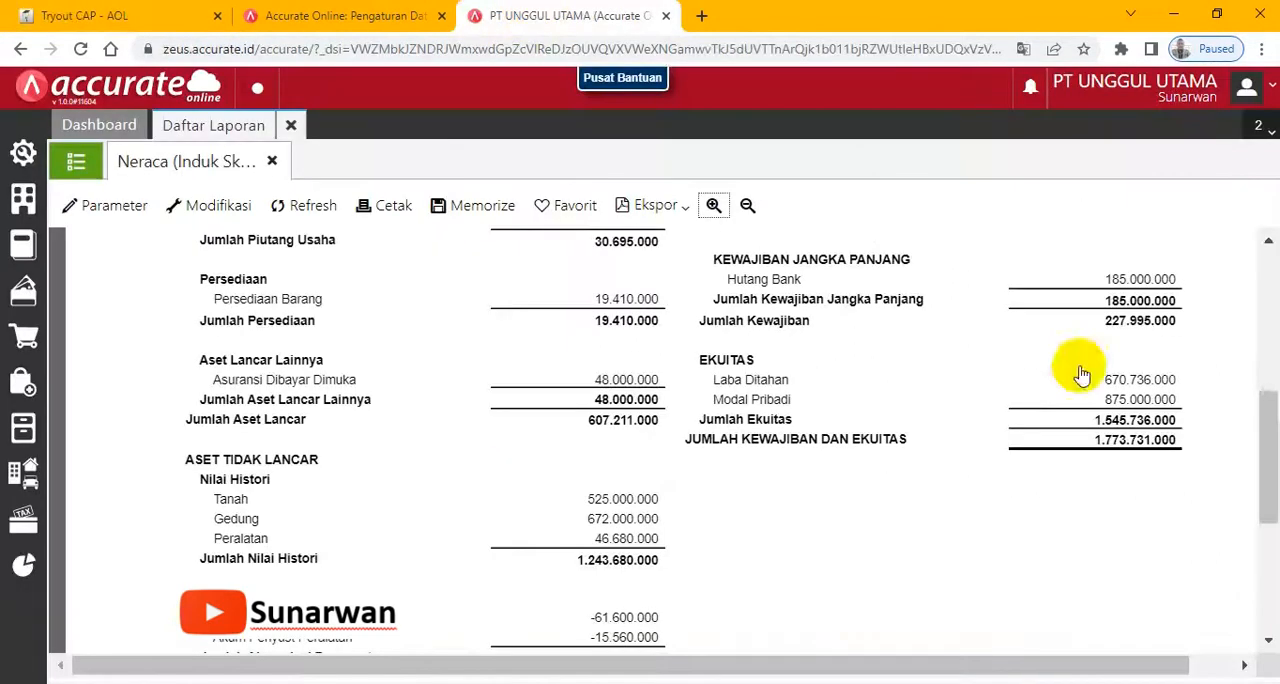
drag(1266, 400, 1268, 527)
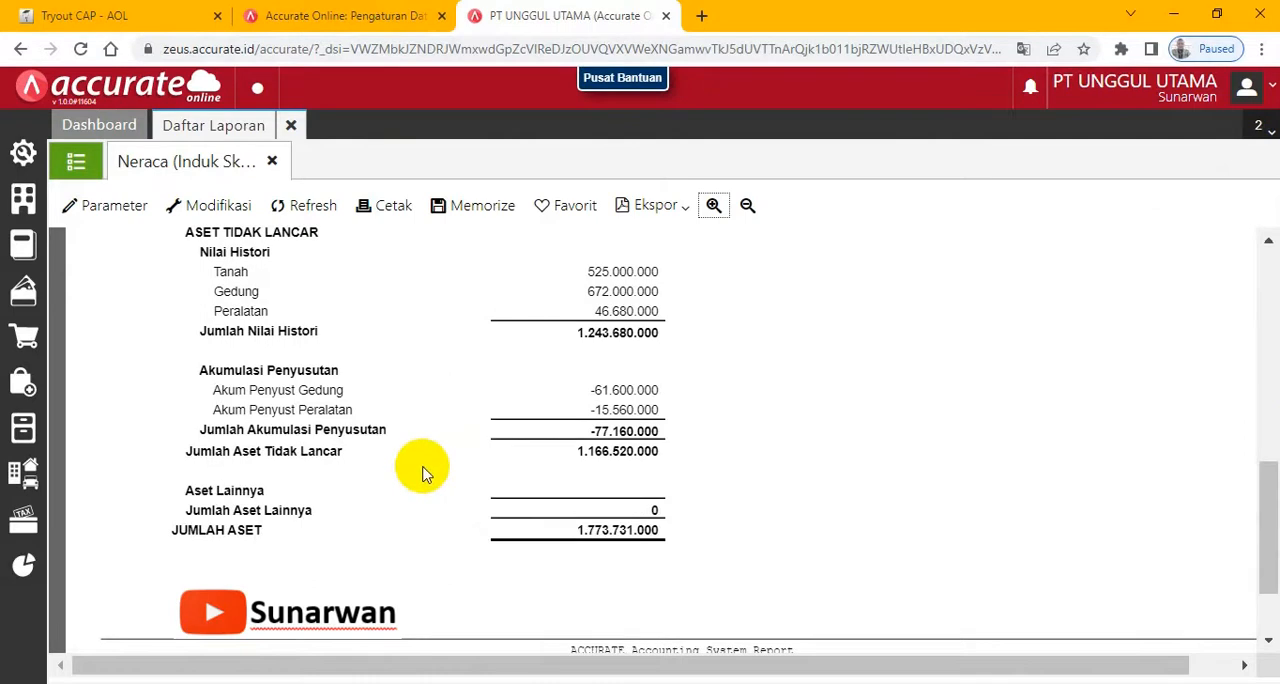
click(168, 10)
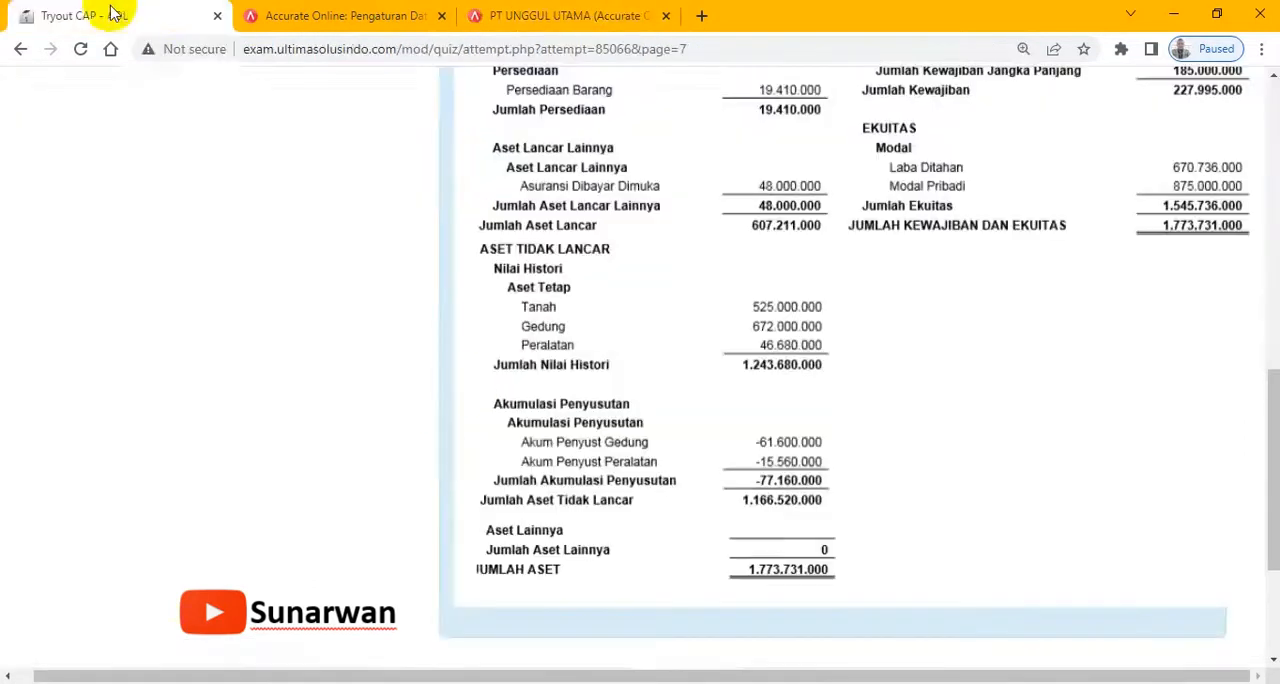
click(570, 16)
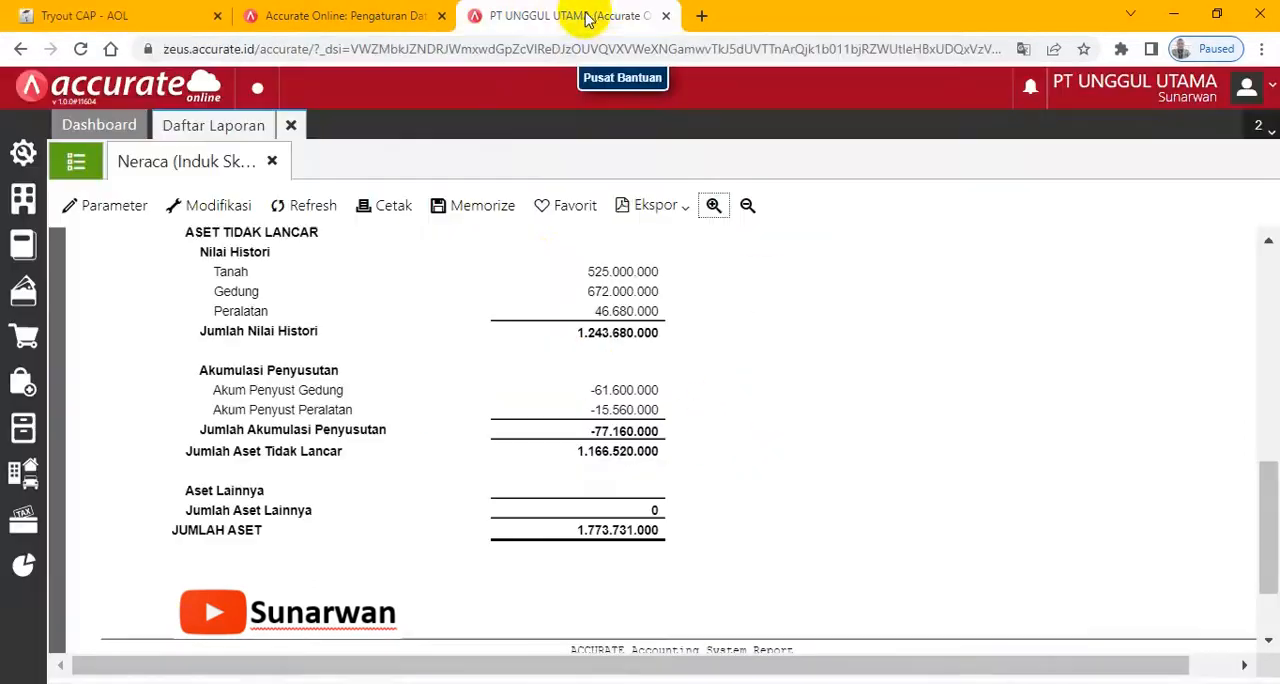
click(88, 18)
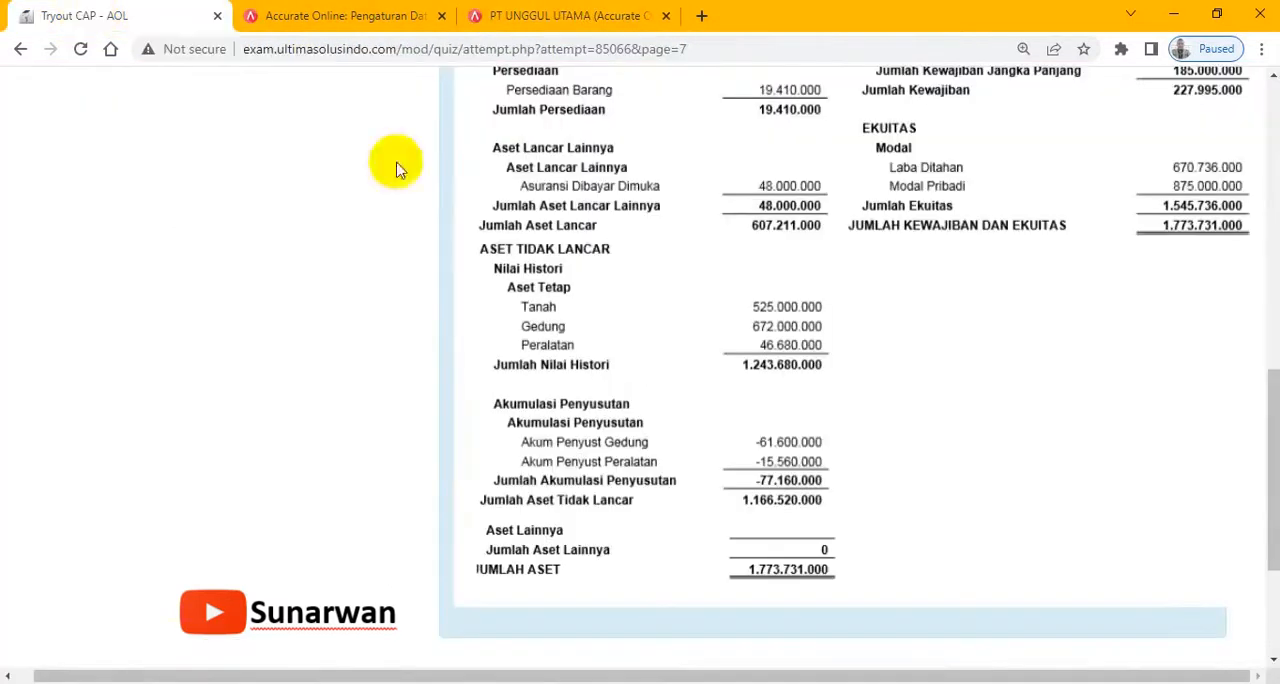
- Advance the exam to the Transaksi Bulan Januari 2018 page, and close the Neraca (Induk Skontro) report in the company database
drag(1266, 366, 1266, 466)
click(1175, 468)
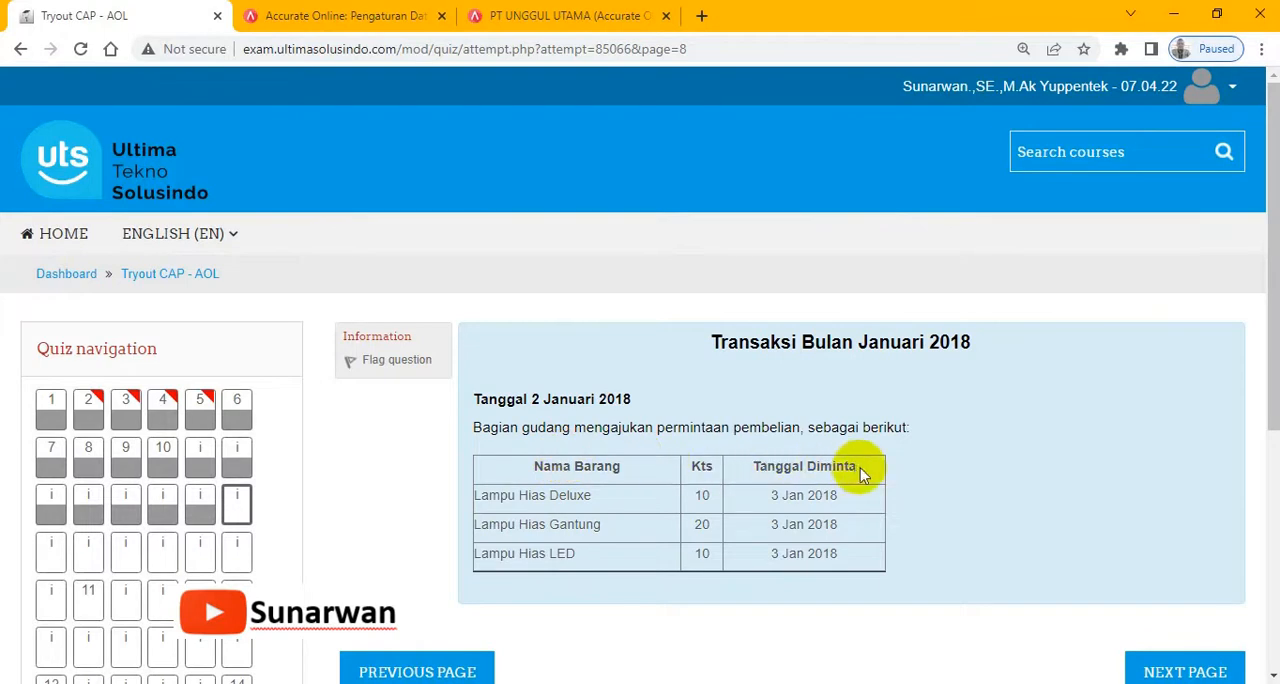
click(566, 16)
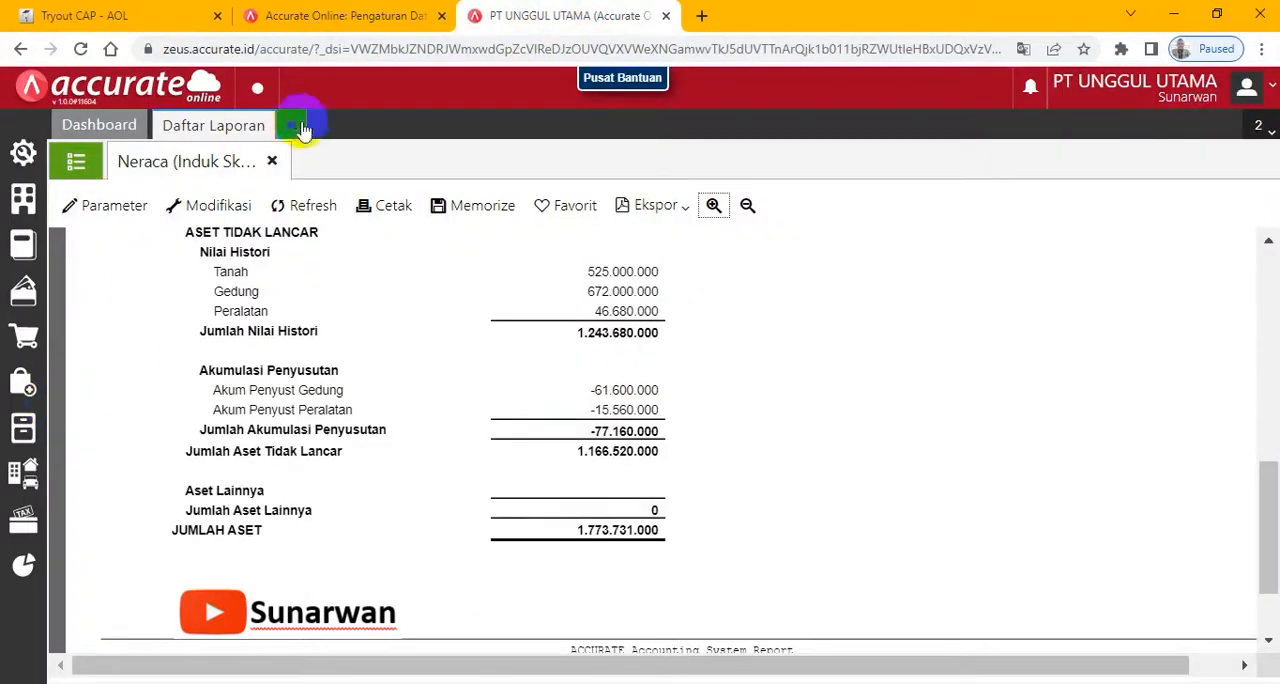
click(272, 161)
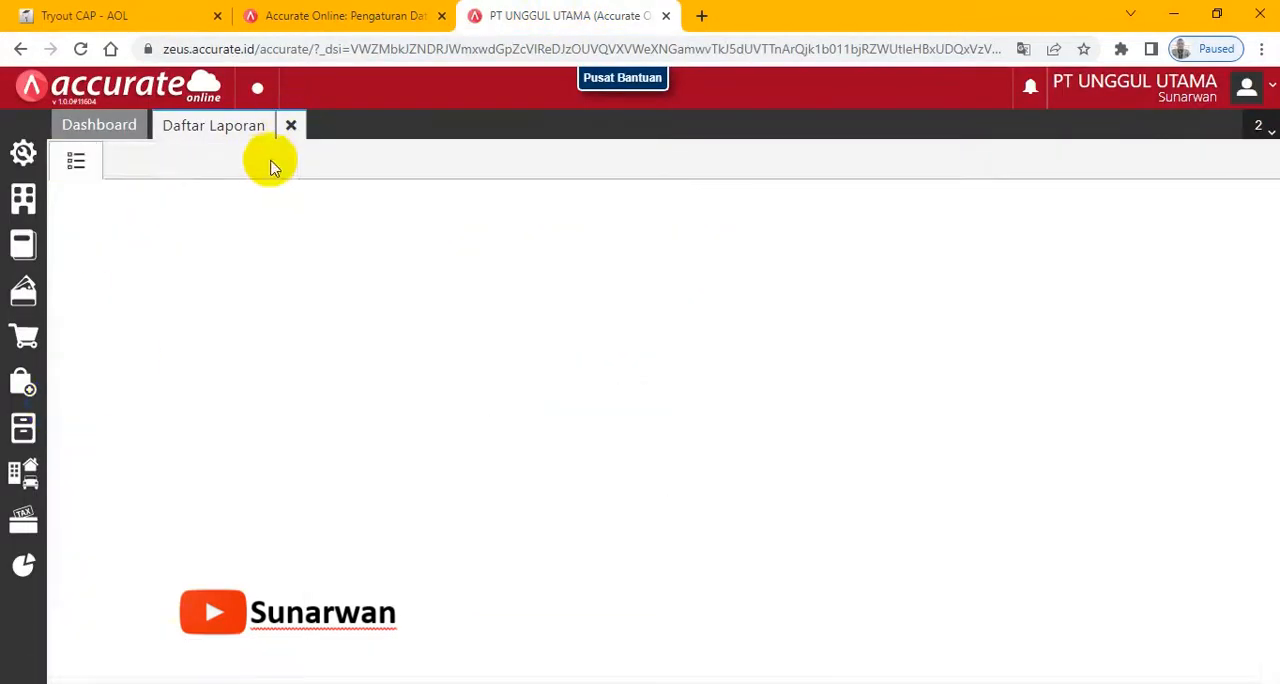
- Open a new Permintaan Barang entry and set its date to 02/01/2018 according to the exam's purchase request
click(23, 438)
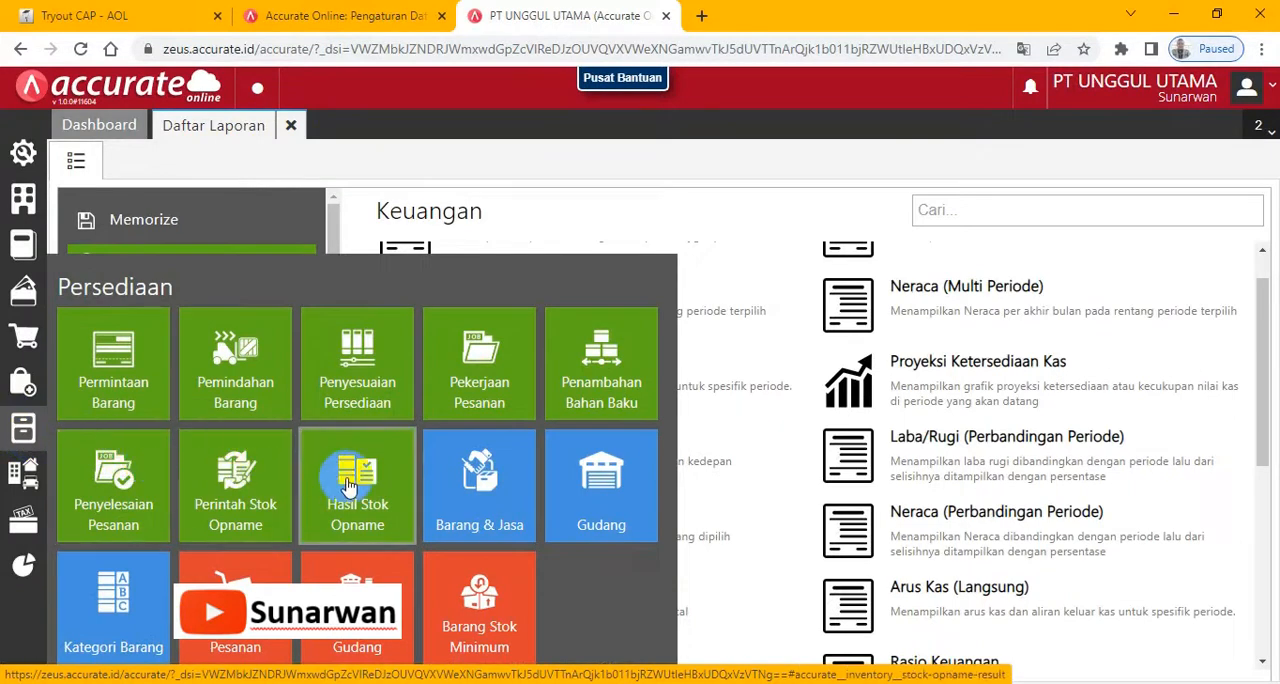
click(117, 368)
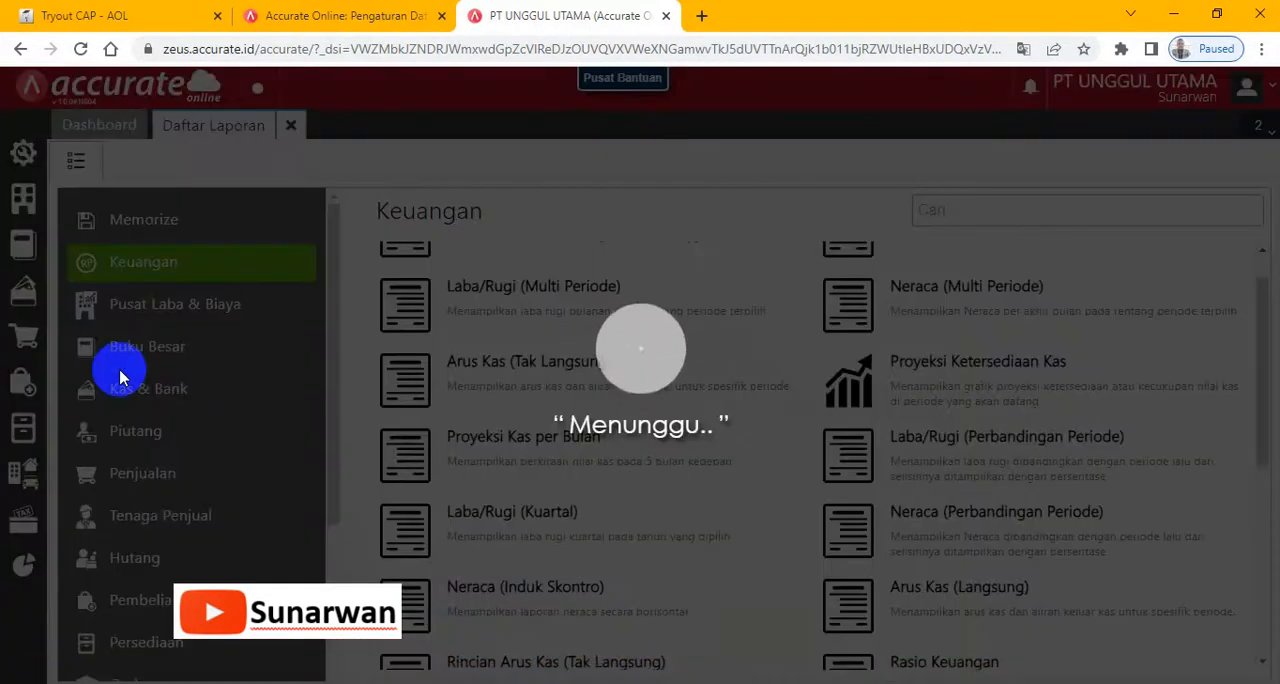
click(90, 18)
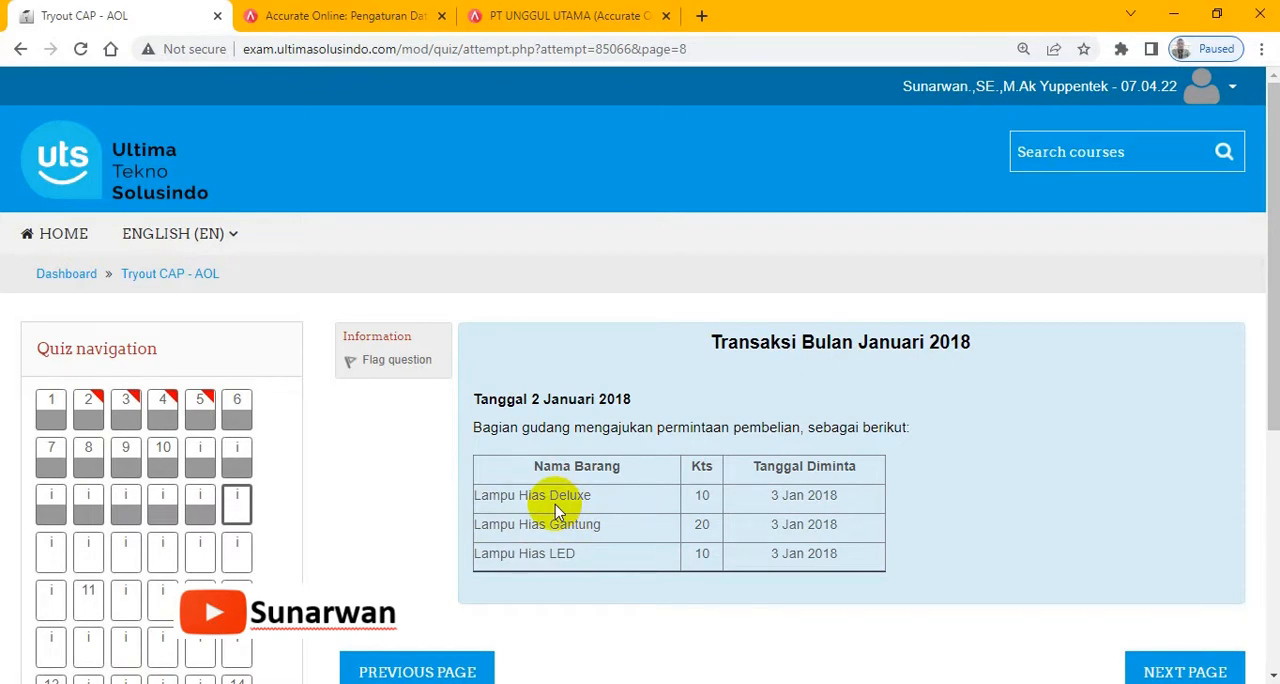
click(604, 14)
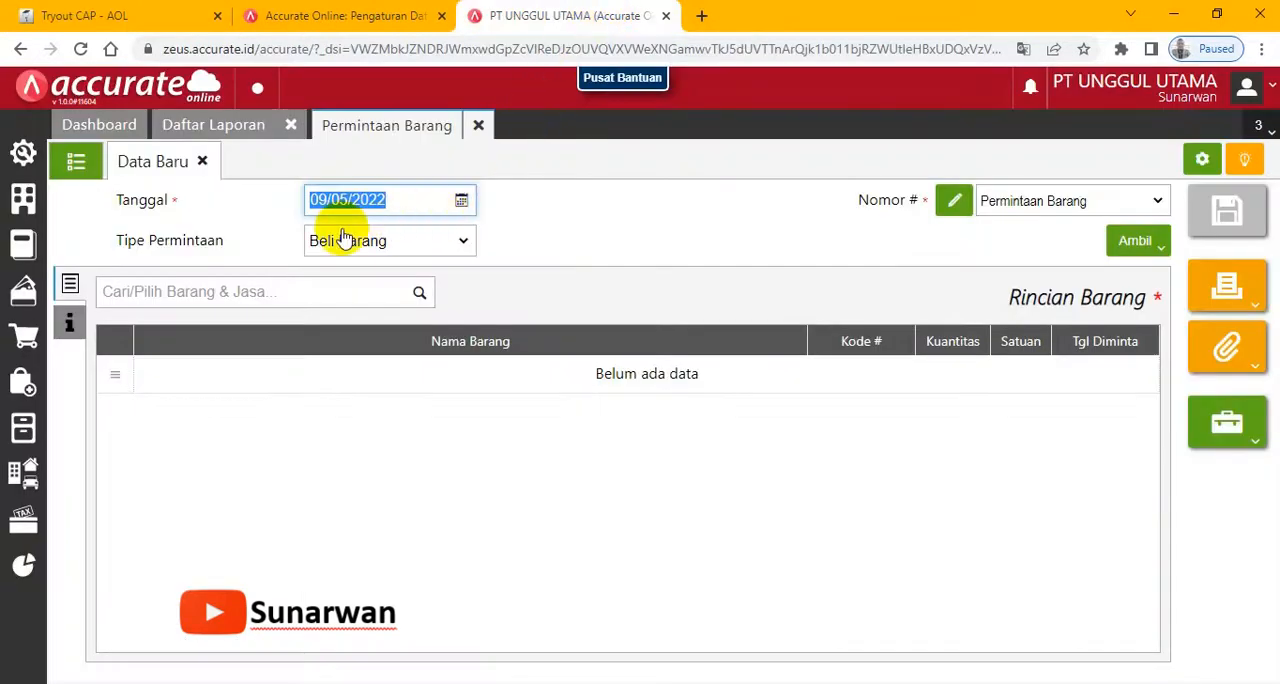
click(356, 290)
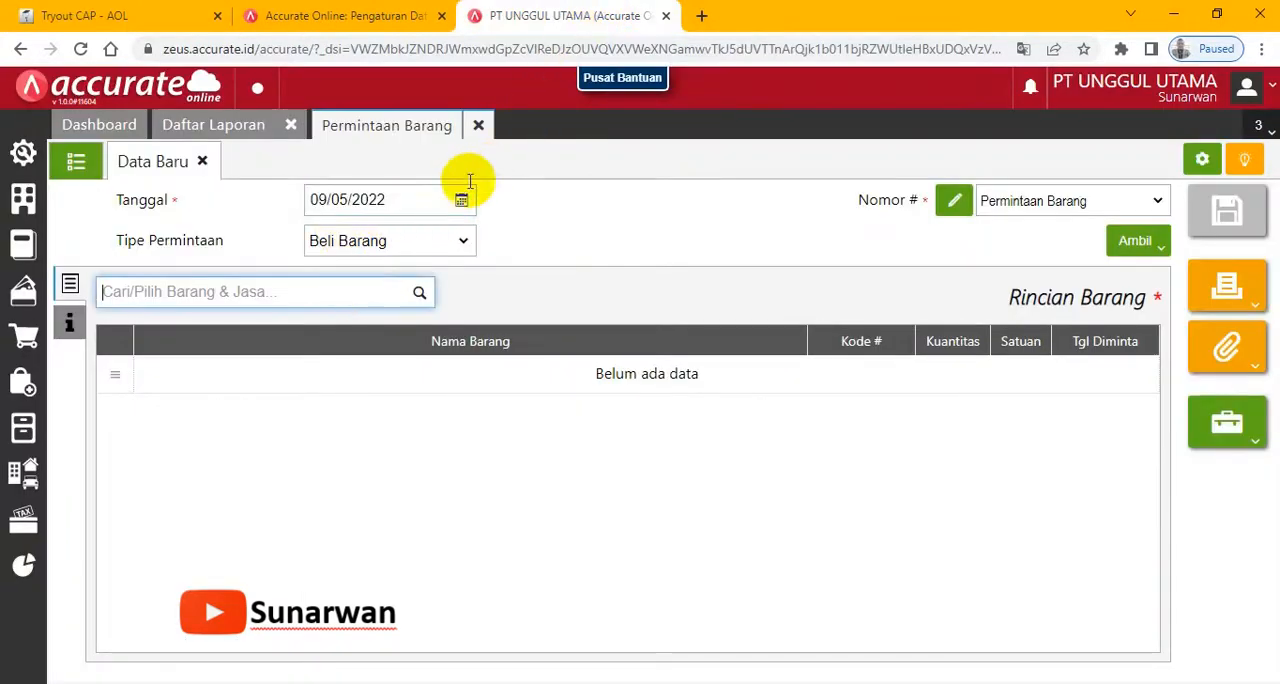
click(125, 14)
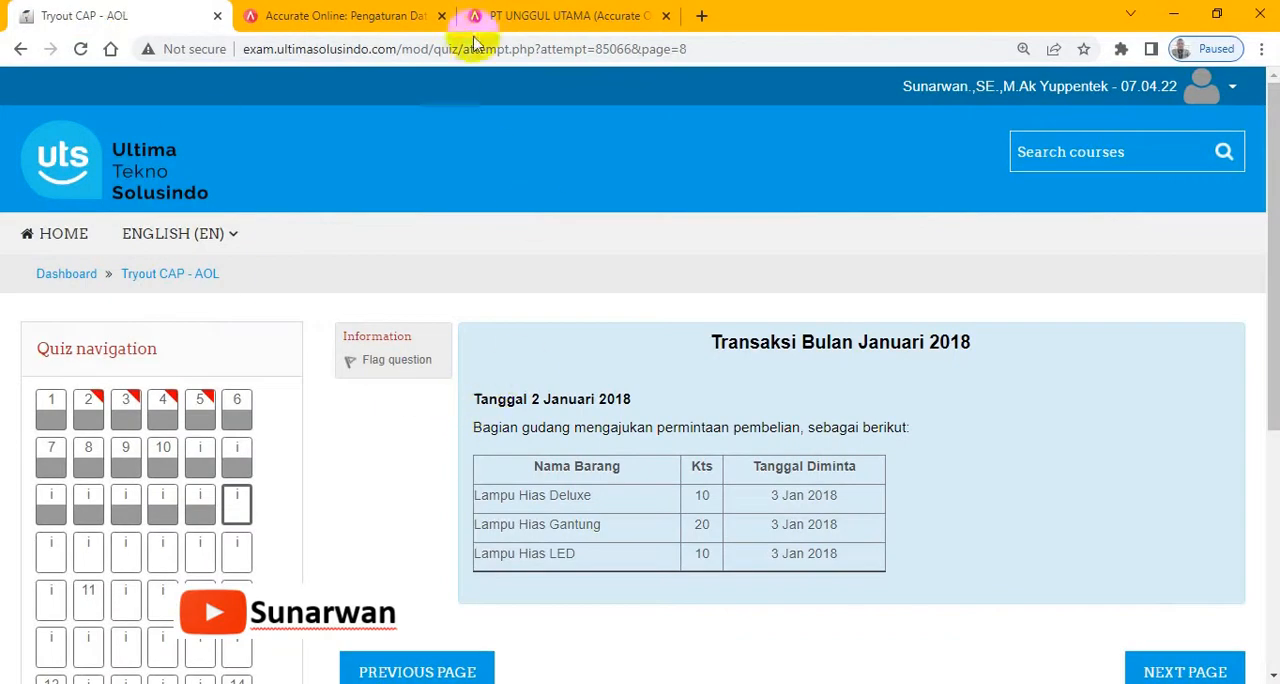
click(530, 14)
click(415, 201)
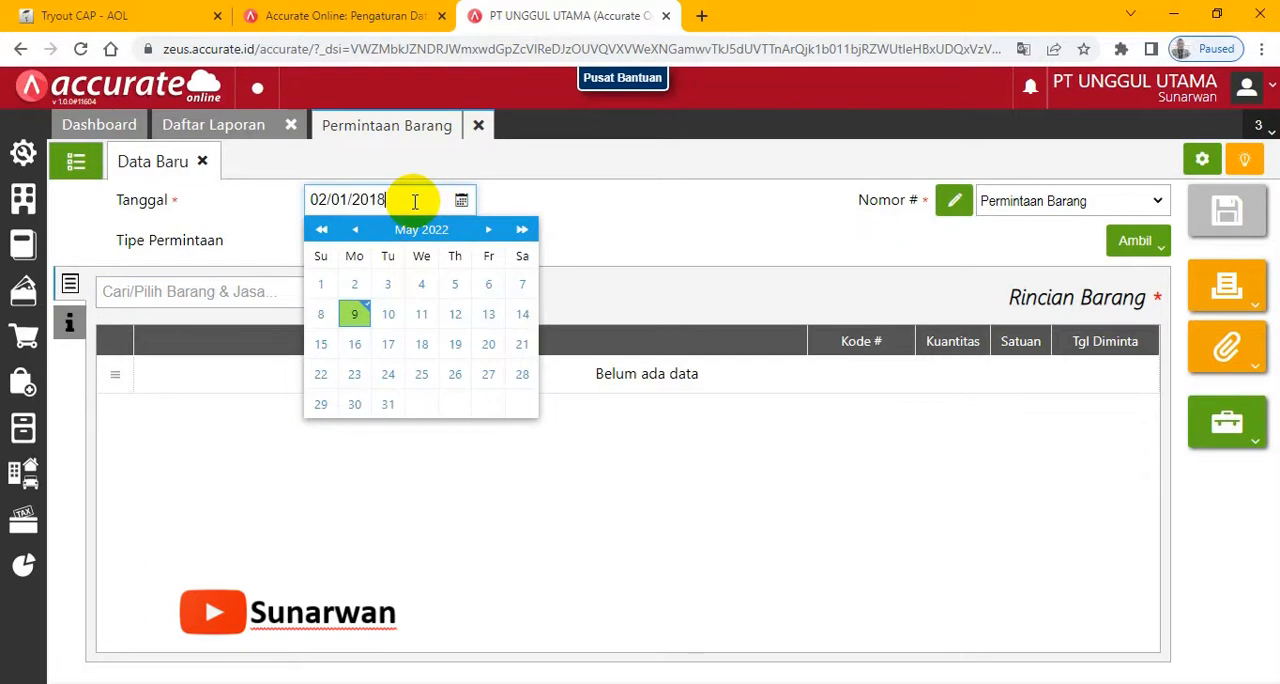
click(610, 221)
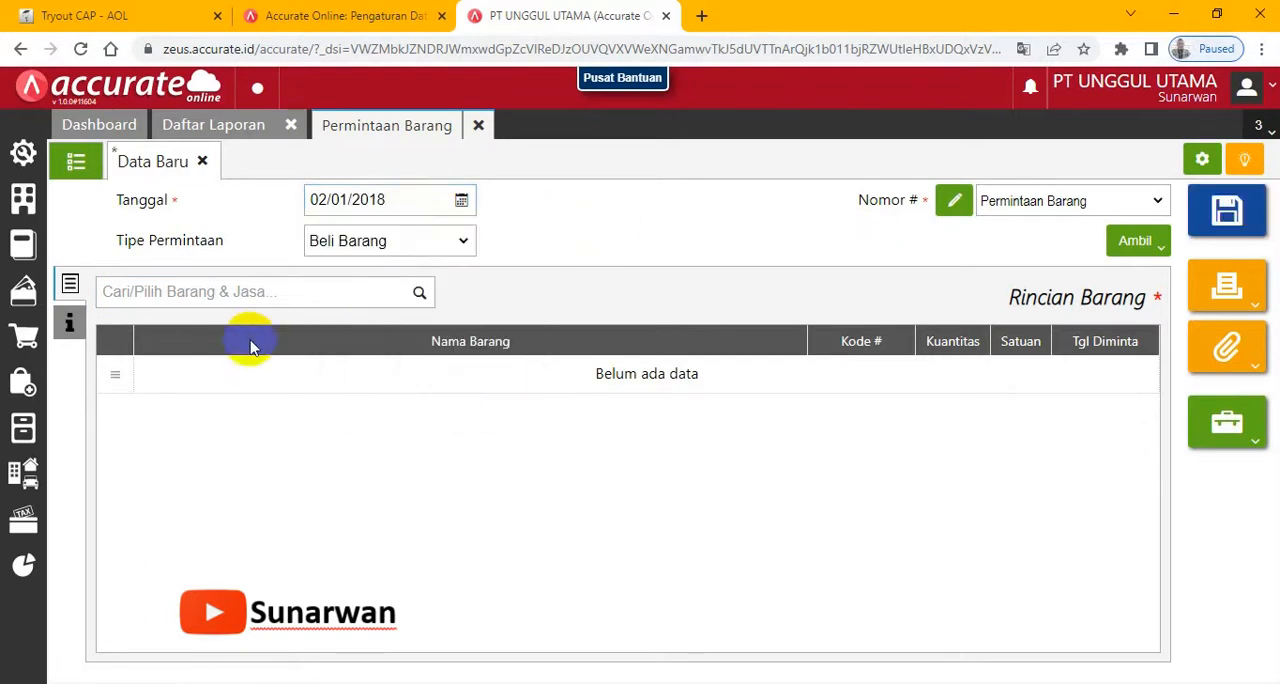
- Search for the deluxe lamp and select Lampu Hias Deluxe as the first item of the request
click(150, 296)
text(del)
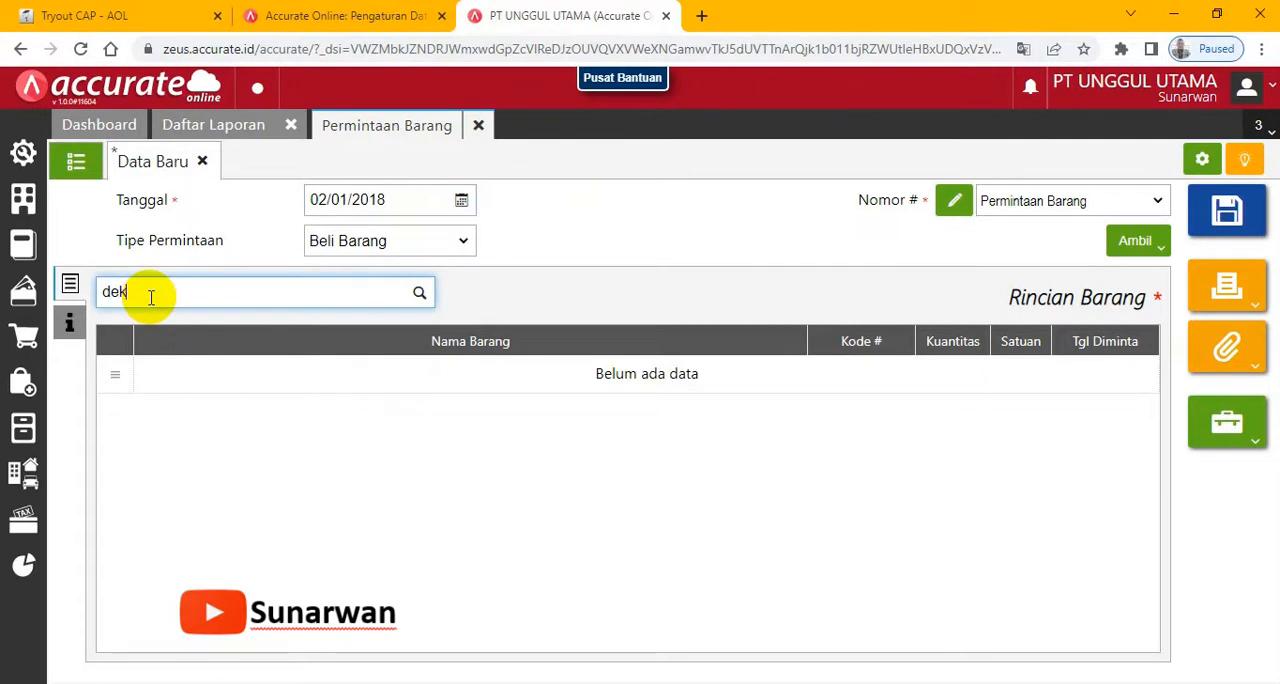
text(eklu)
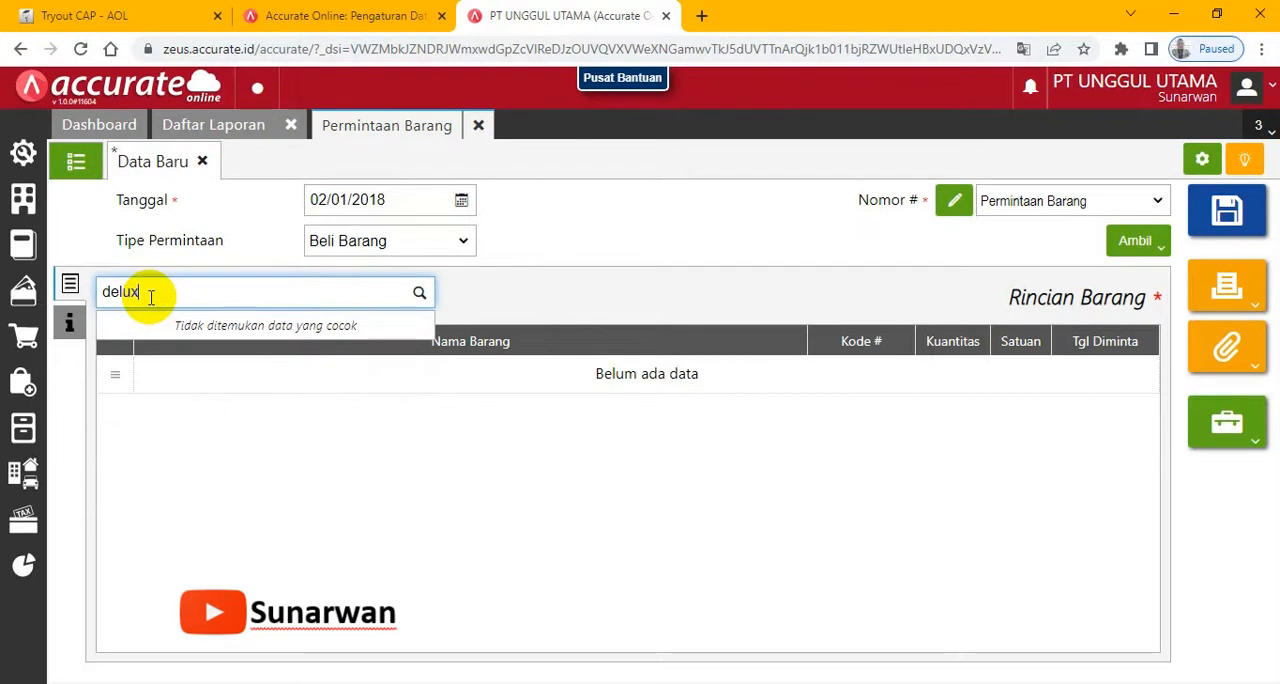
text(e)
click(165, 338)
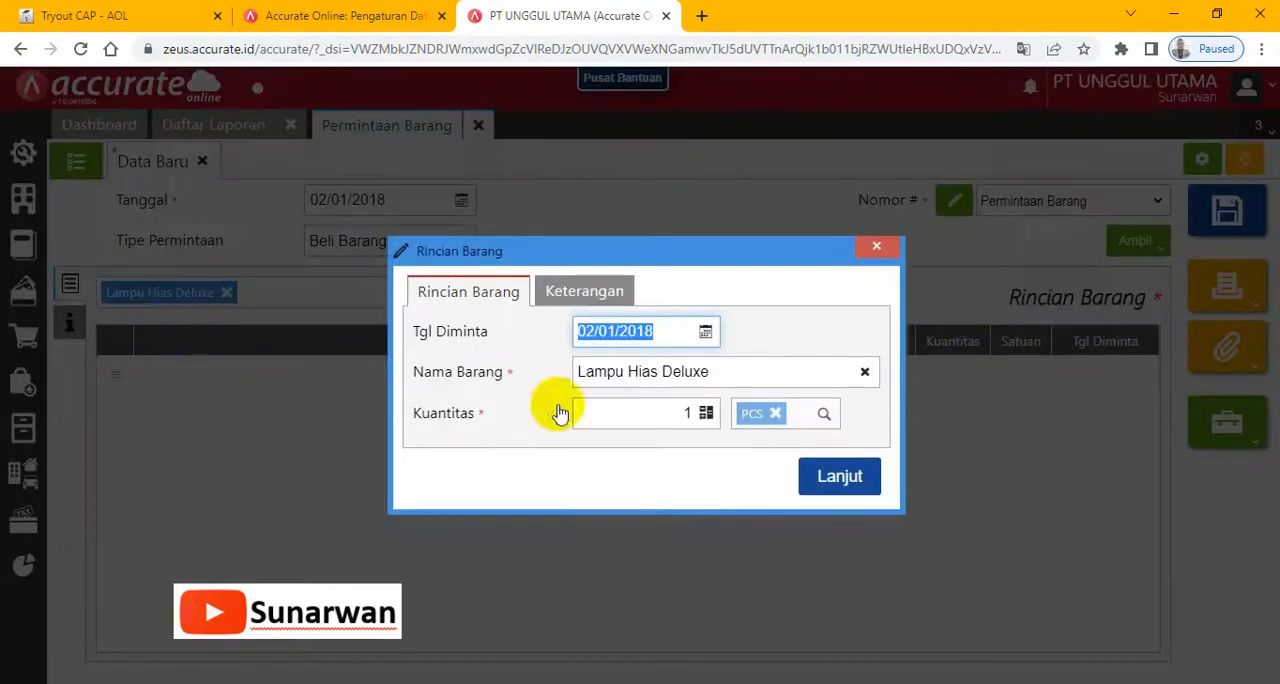
- Check the exam's request table, set Lampu Hias Deluxe's requested date to 03/01/2018 and quantity to 10, and add the line
click(108, 16)
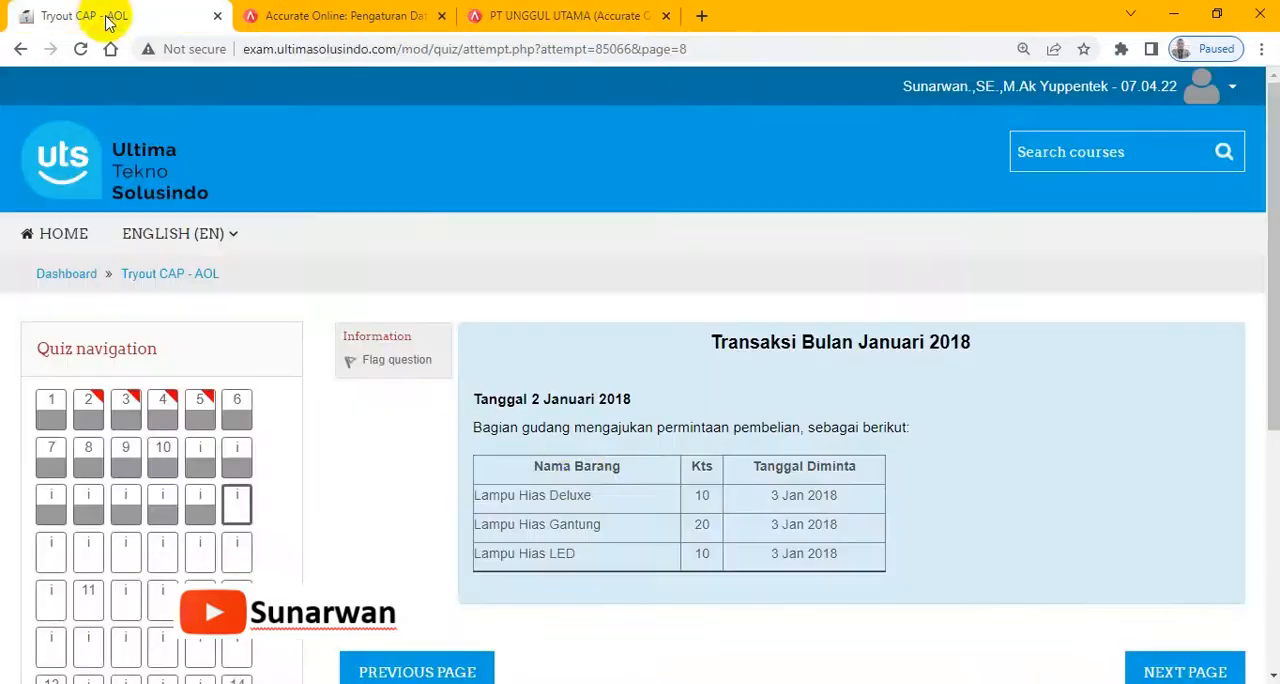
click(552, 14)
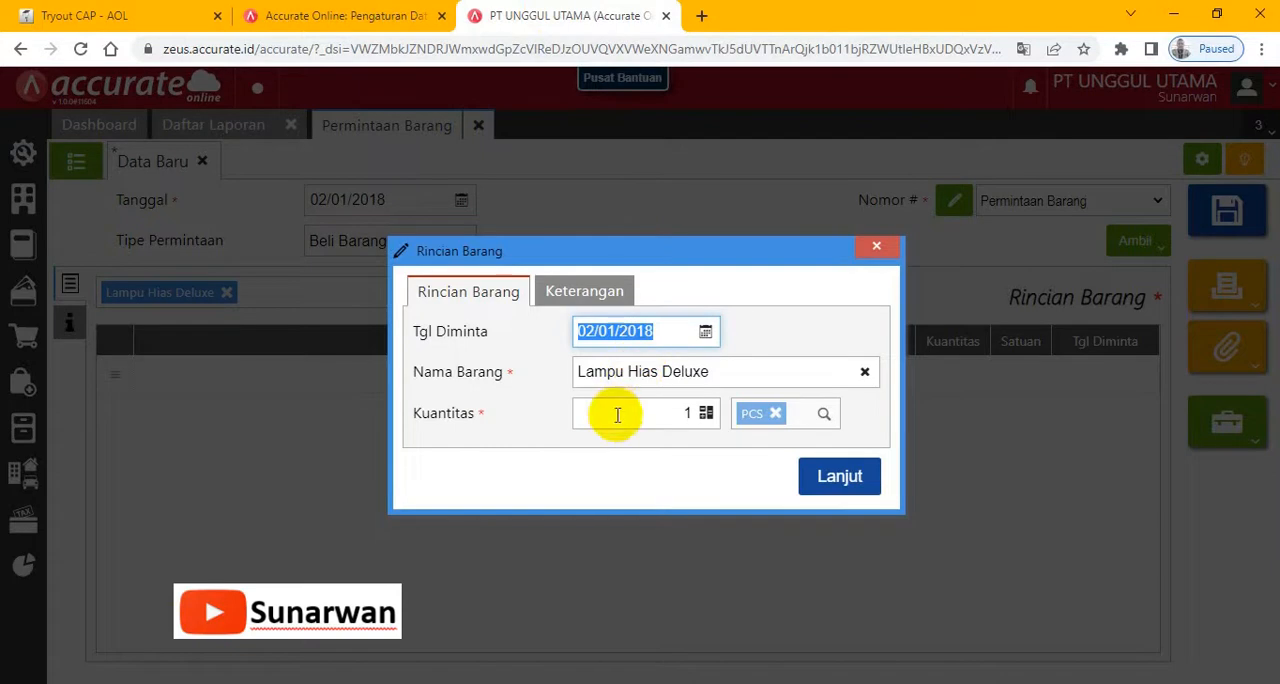
click(586, 336)
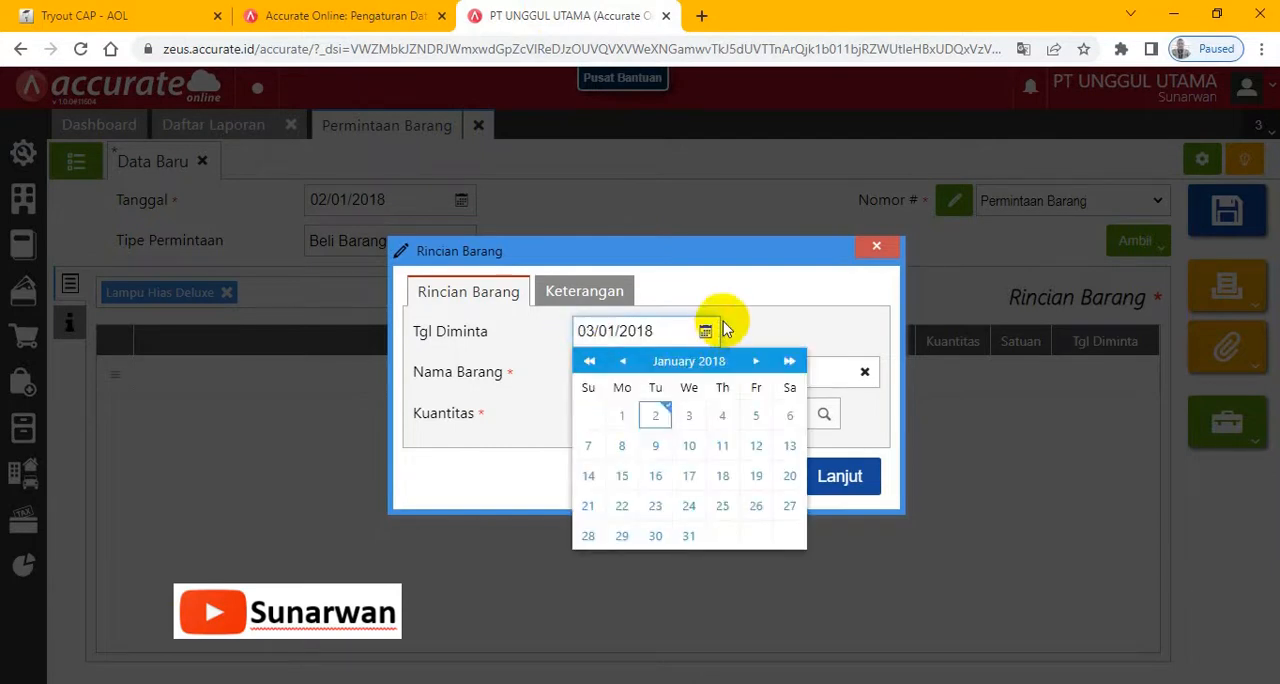
click(730, 284)
click(690, 417)
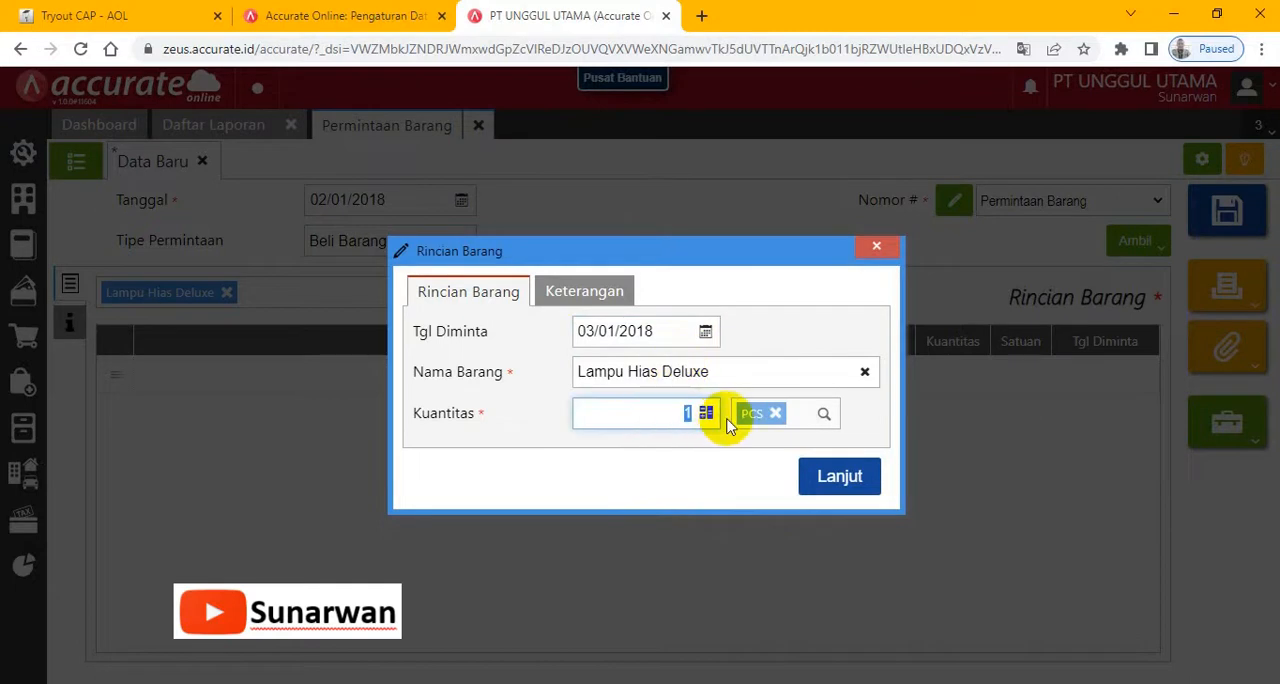
text(10)
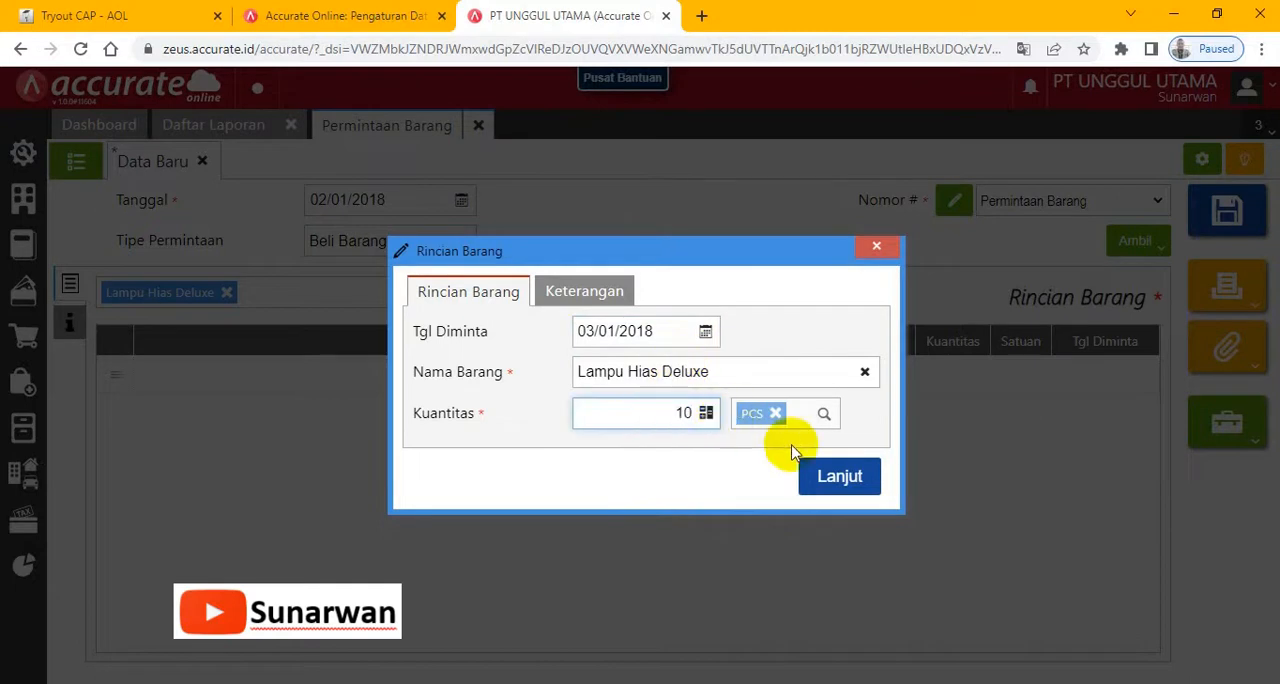
click(835, 476)
- Check the next item in the exam, and add Lampu Hias Gantung with requested date 03/01/2018 and quantity 20
click(115, 16)
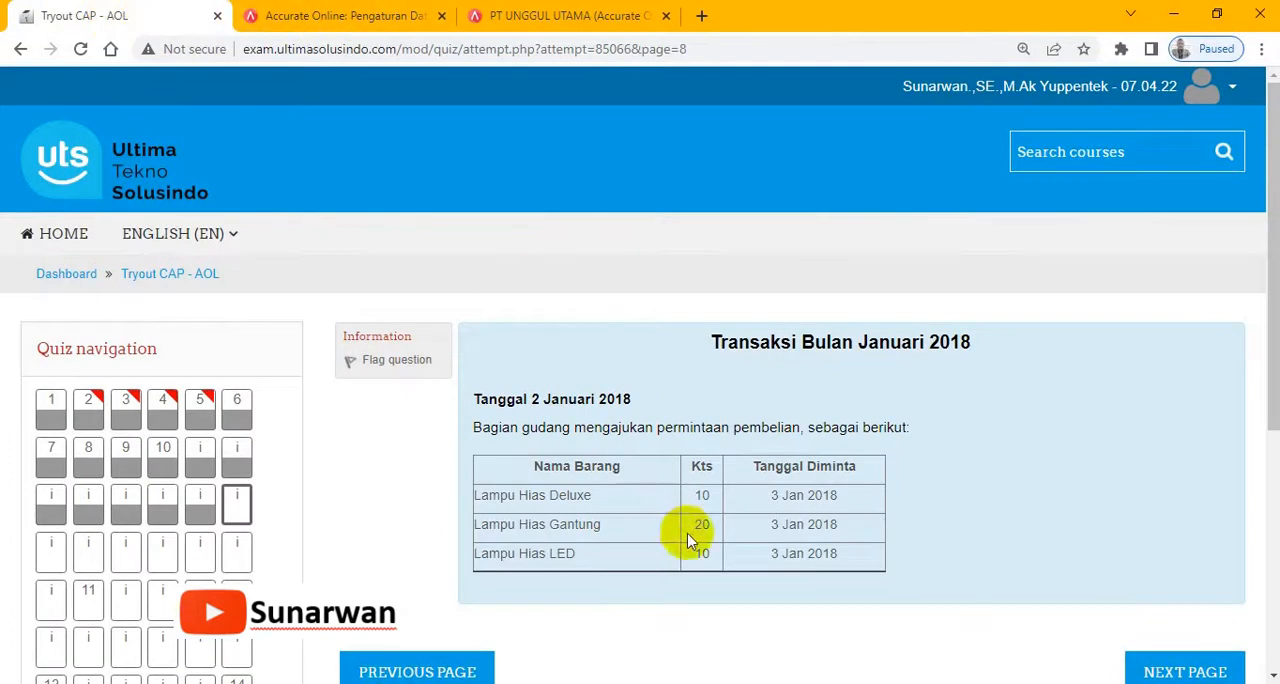
click(583, 16)
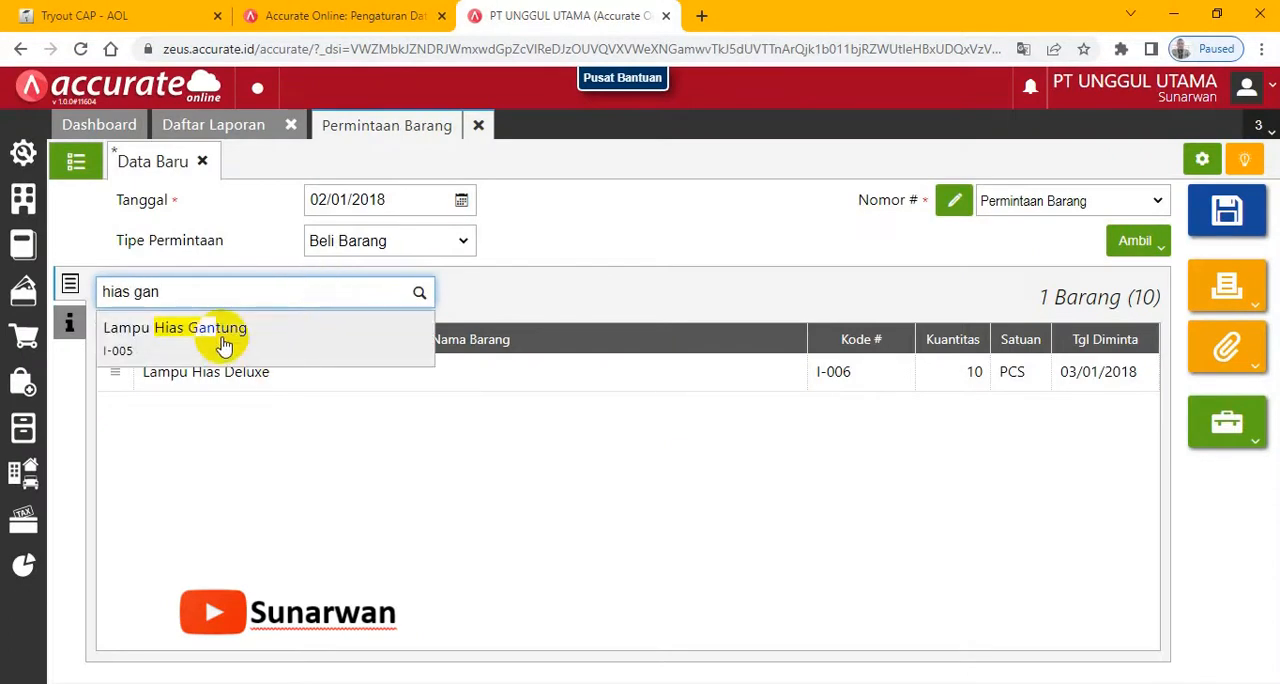
click(224, 345)
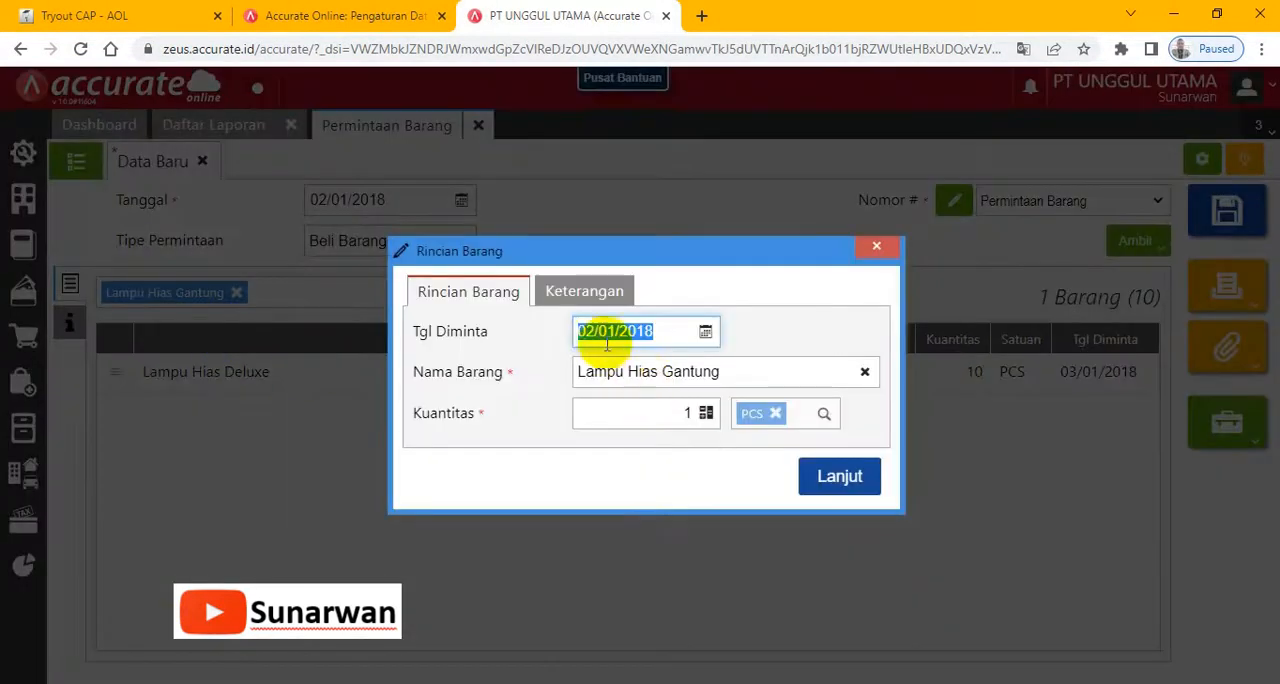
click(585, 331)
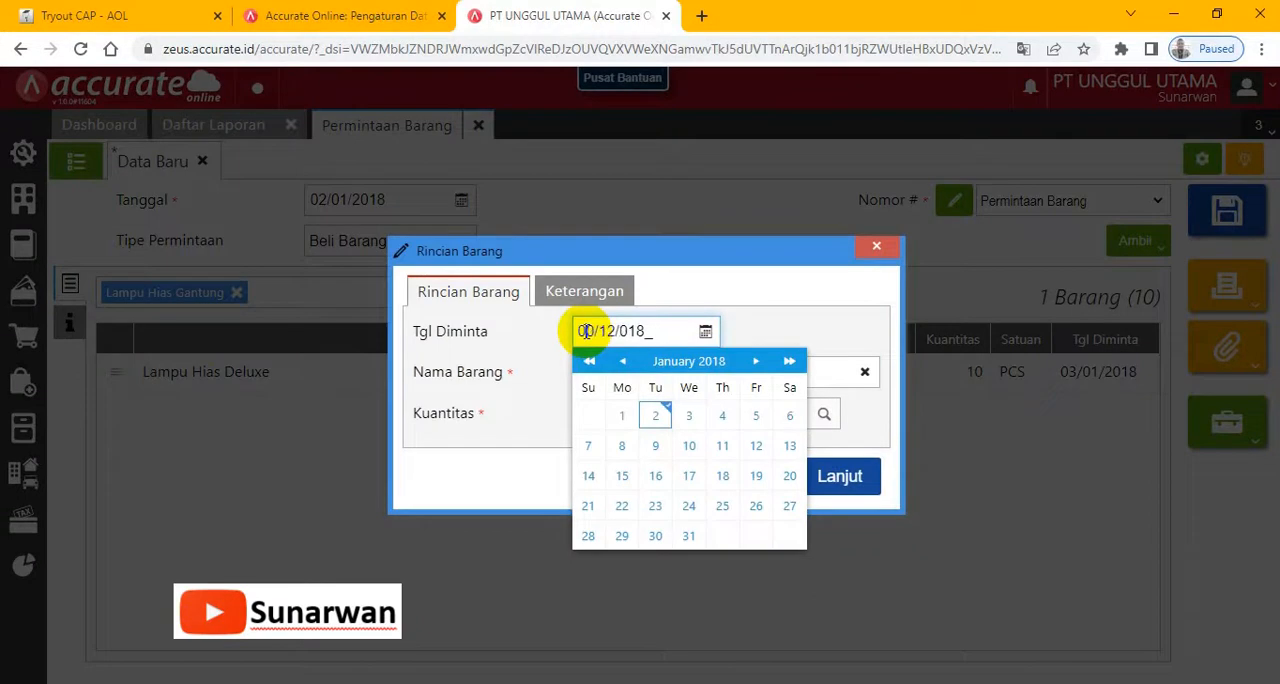
click(786, 283)
click(708, 414)
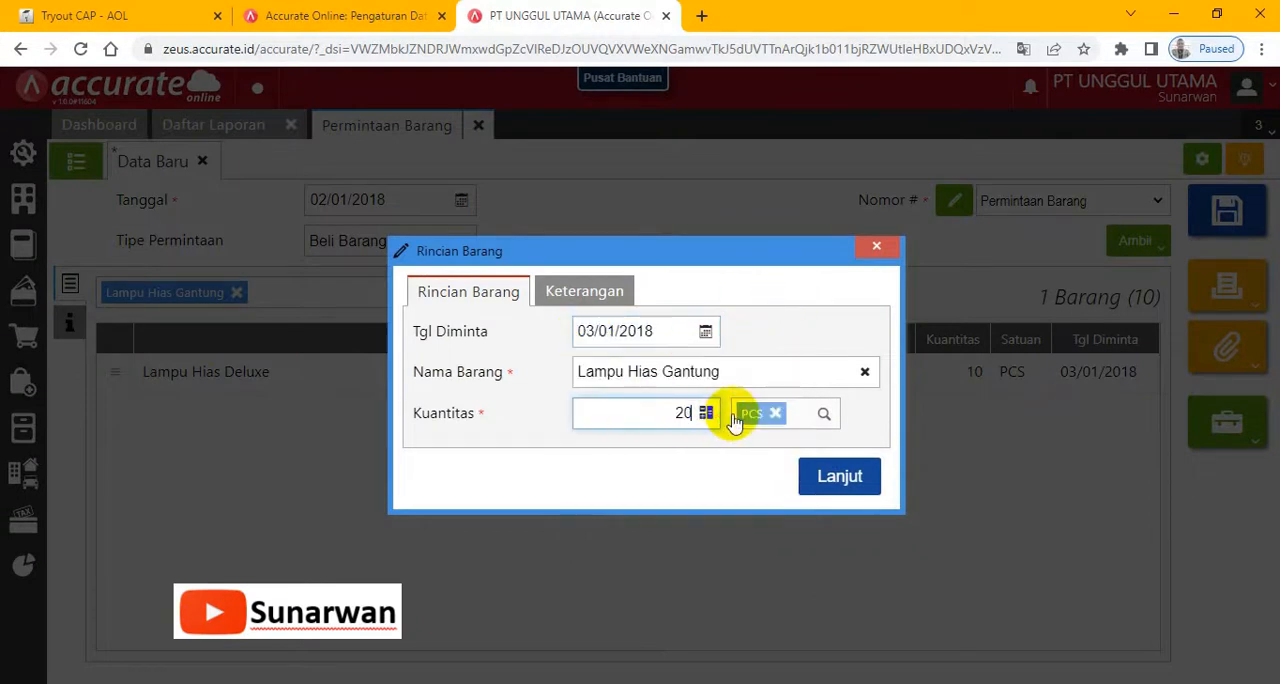
click(822, 476)
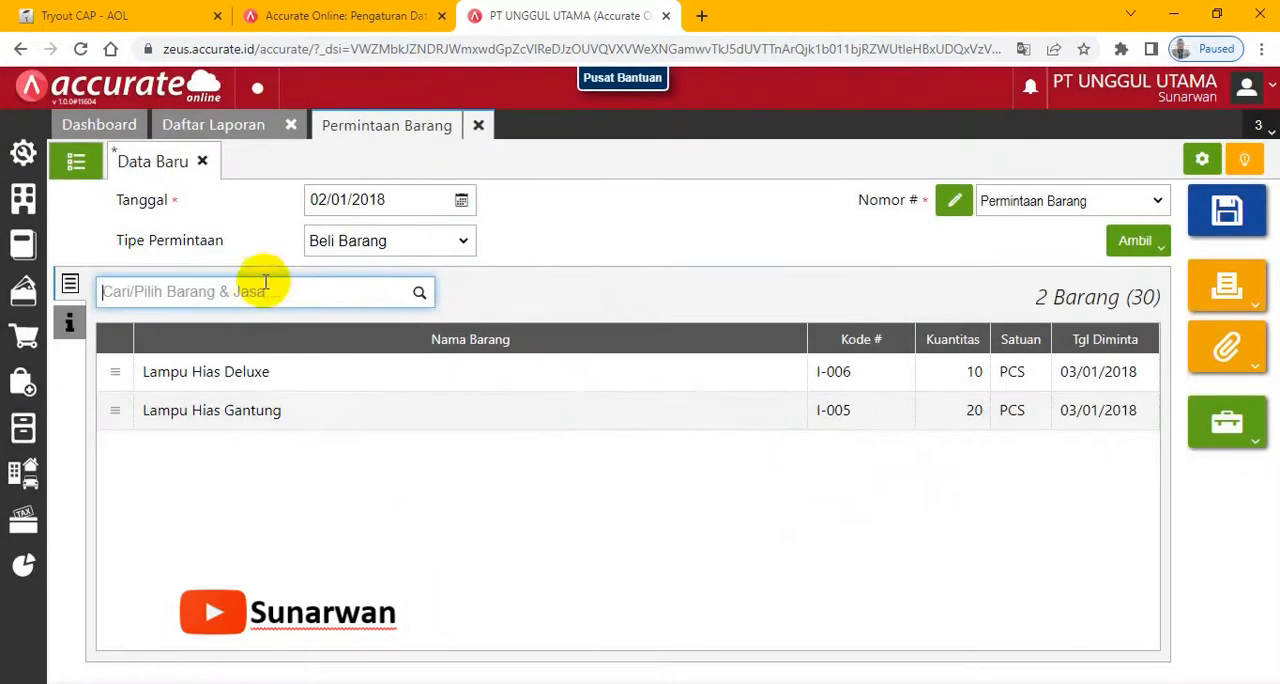
- Check the third item in the exam, and add Lampu Hias LED with requested date 03/01/2018 and quantity 10
click(105, 14)
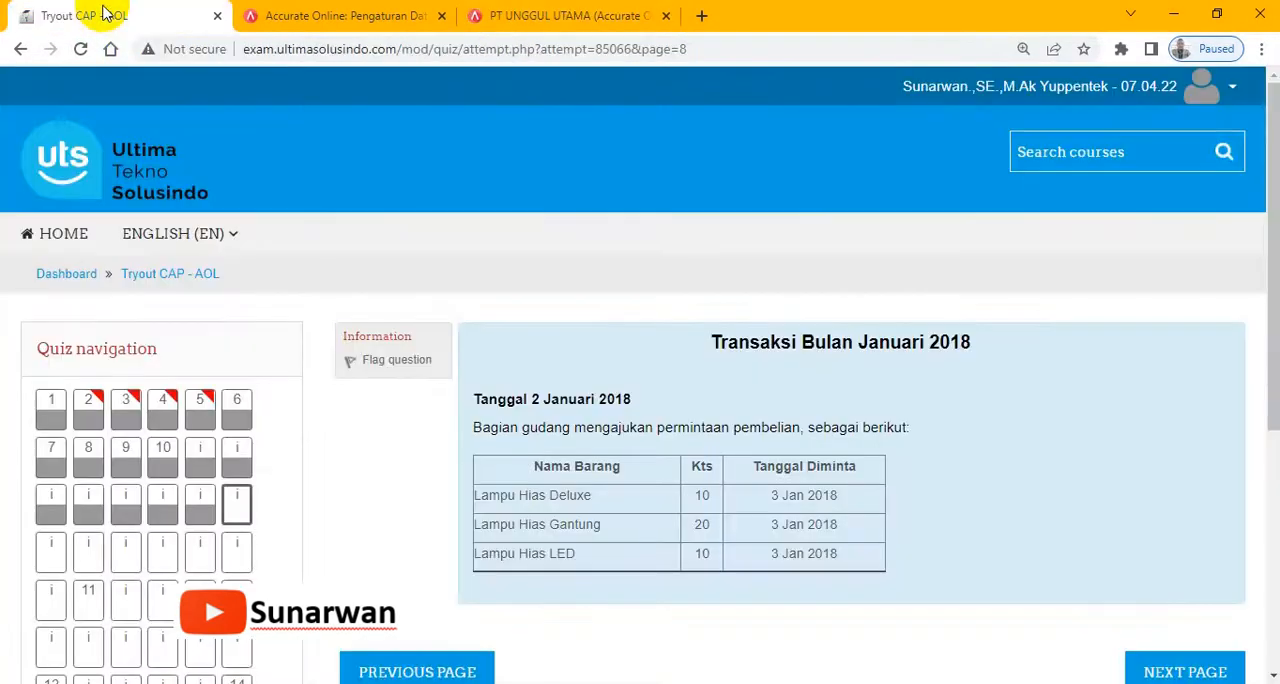
click(544, 13)
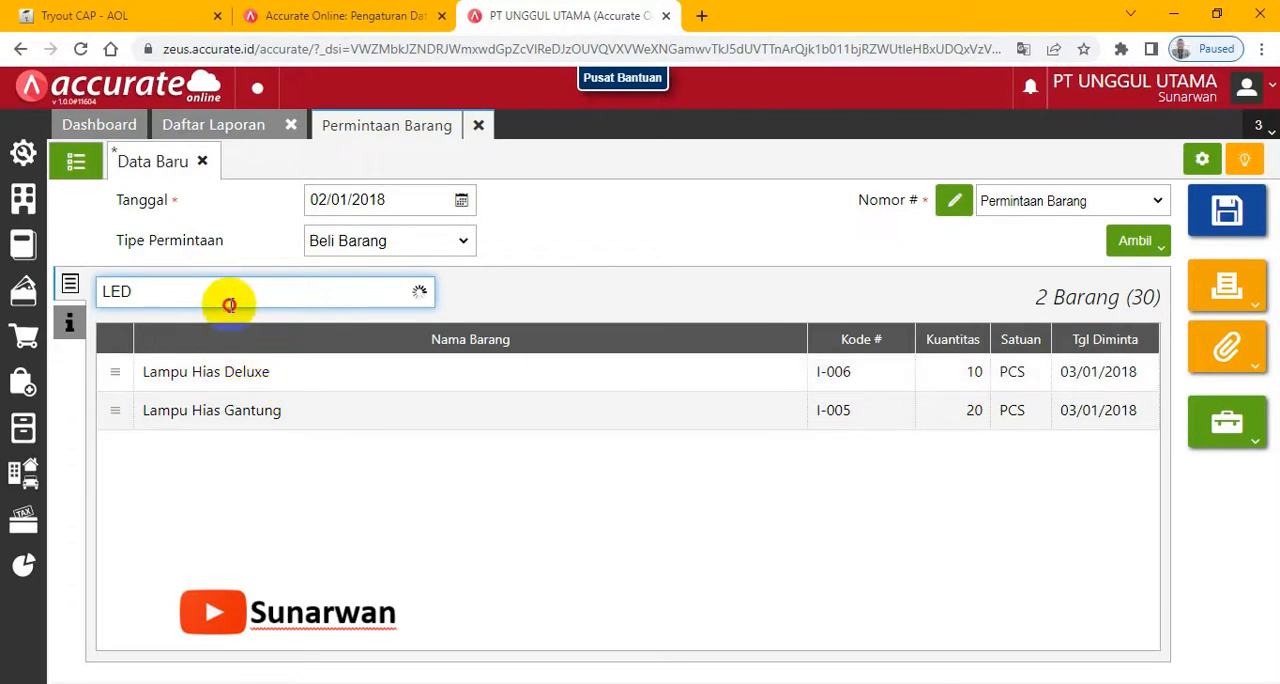
drag(229, 305, 85, 311)
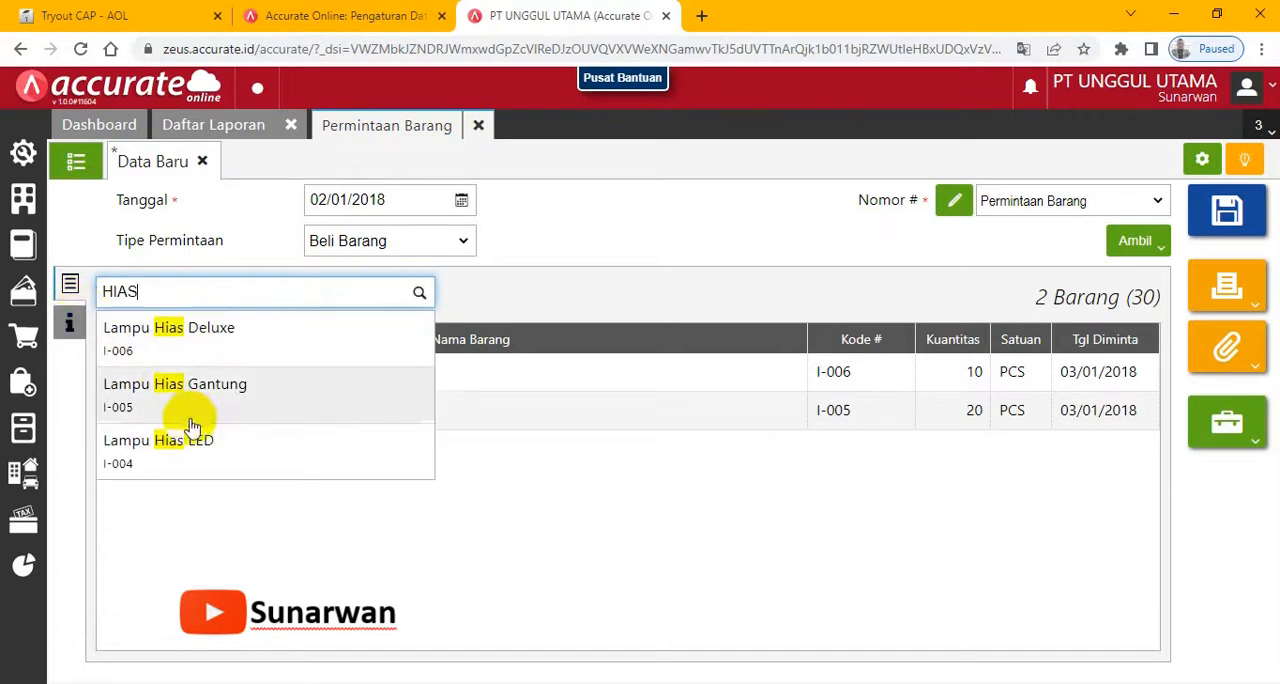
click(100, 18)
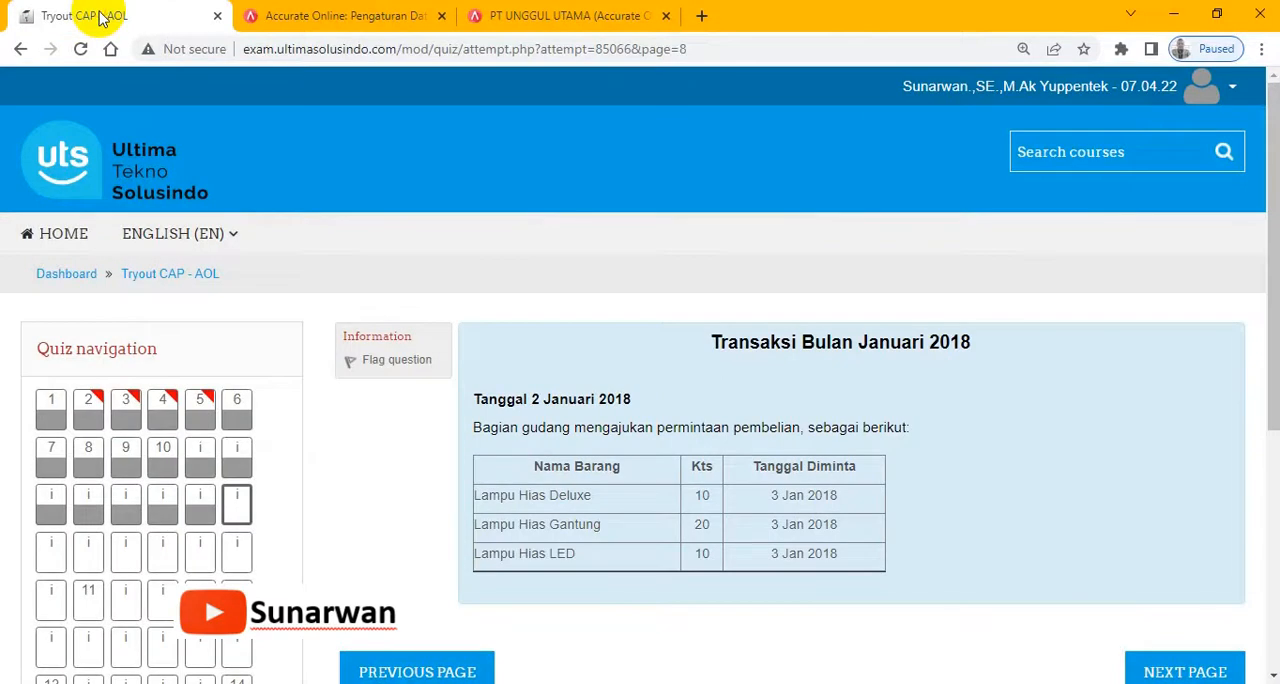
click(580, 18)
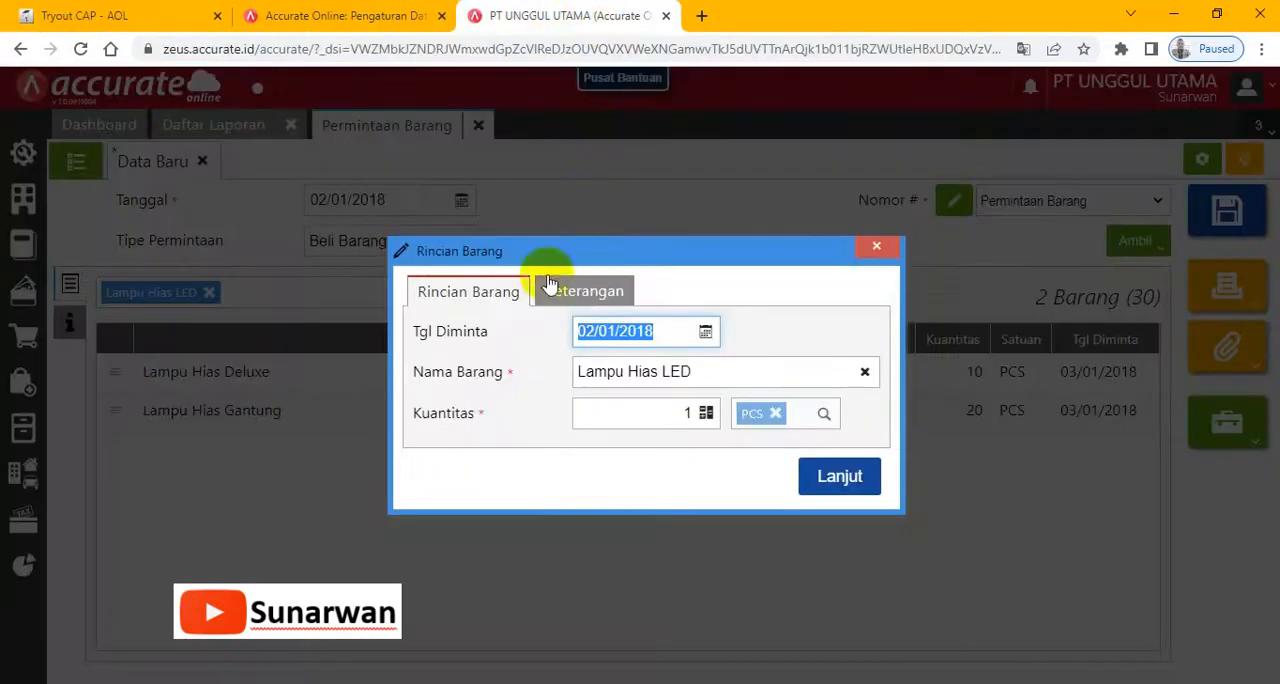
click(587, 332)
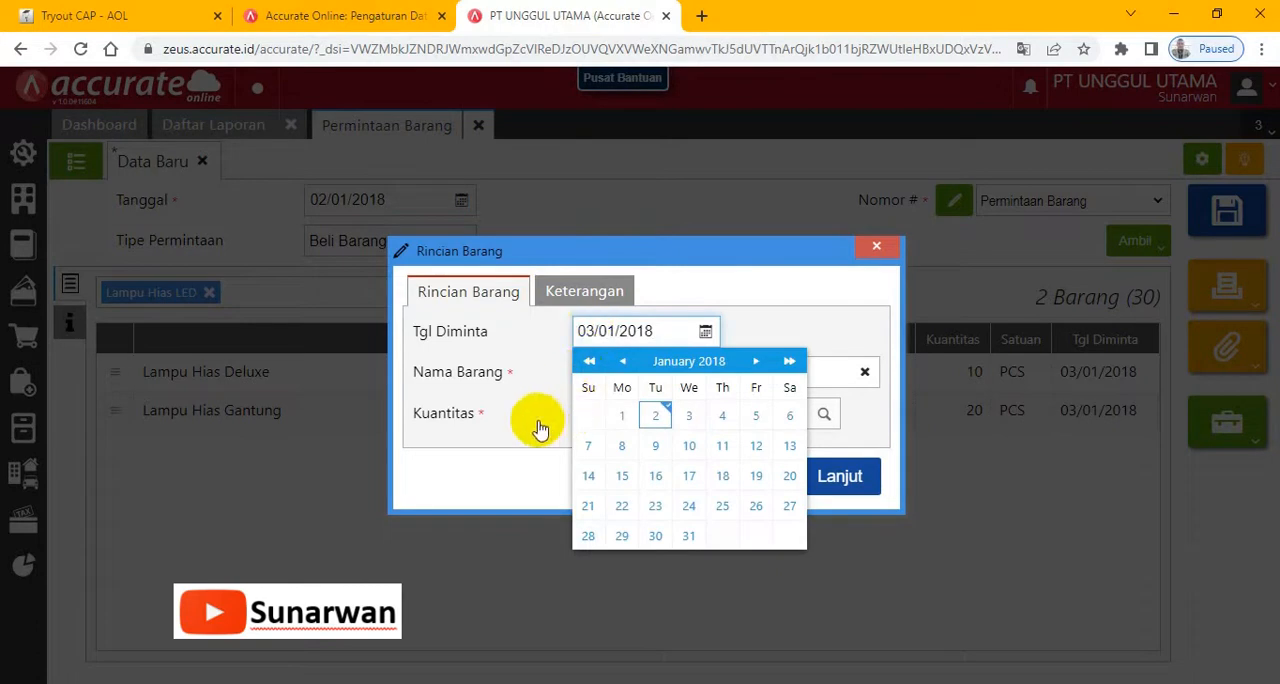
click(609, 414)
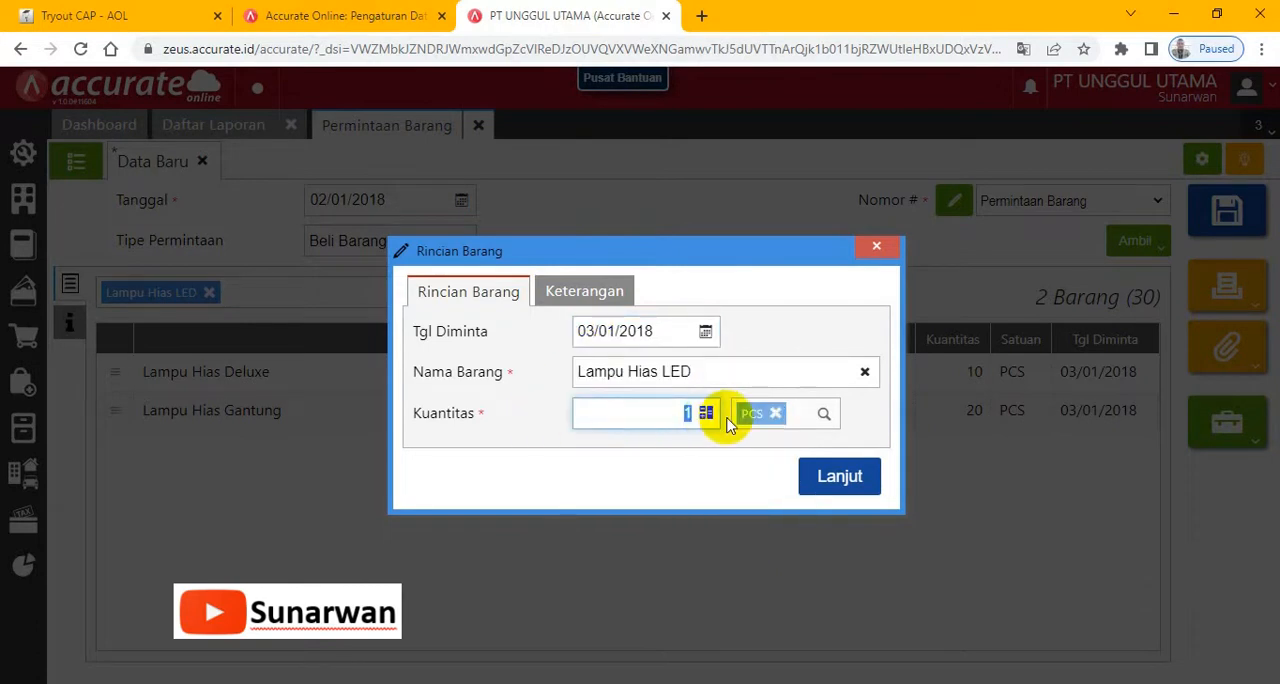
click(840, 480)
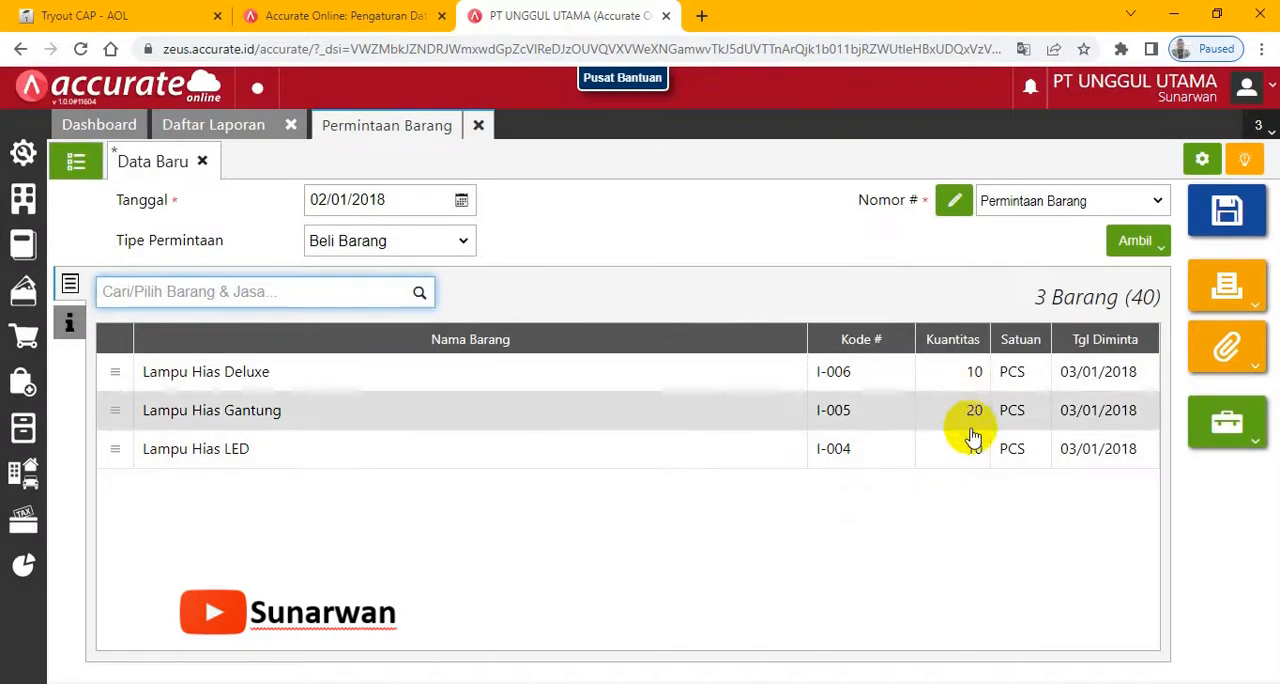
- Compare the request's three lines with the exam table, check its additional info, widen the Kode # column, and save the request
click(127, 10)
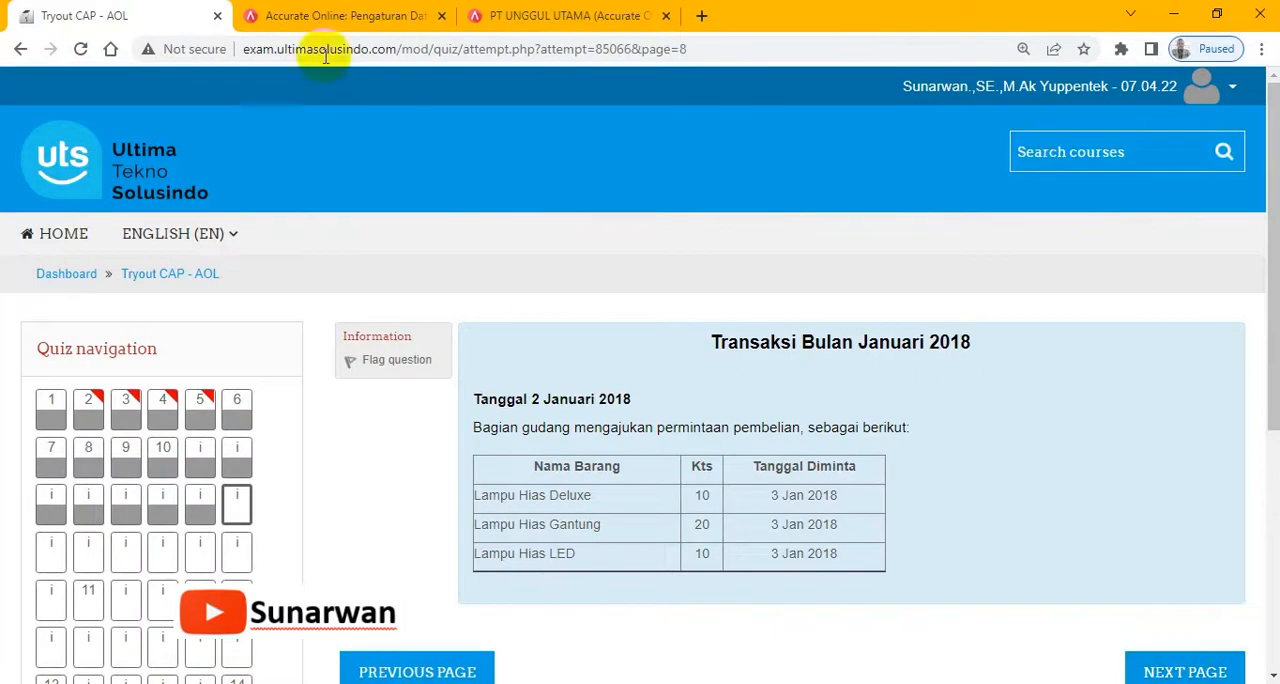
click(560, 15)
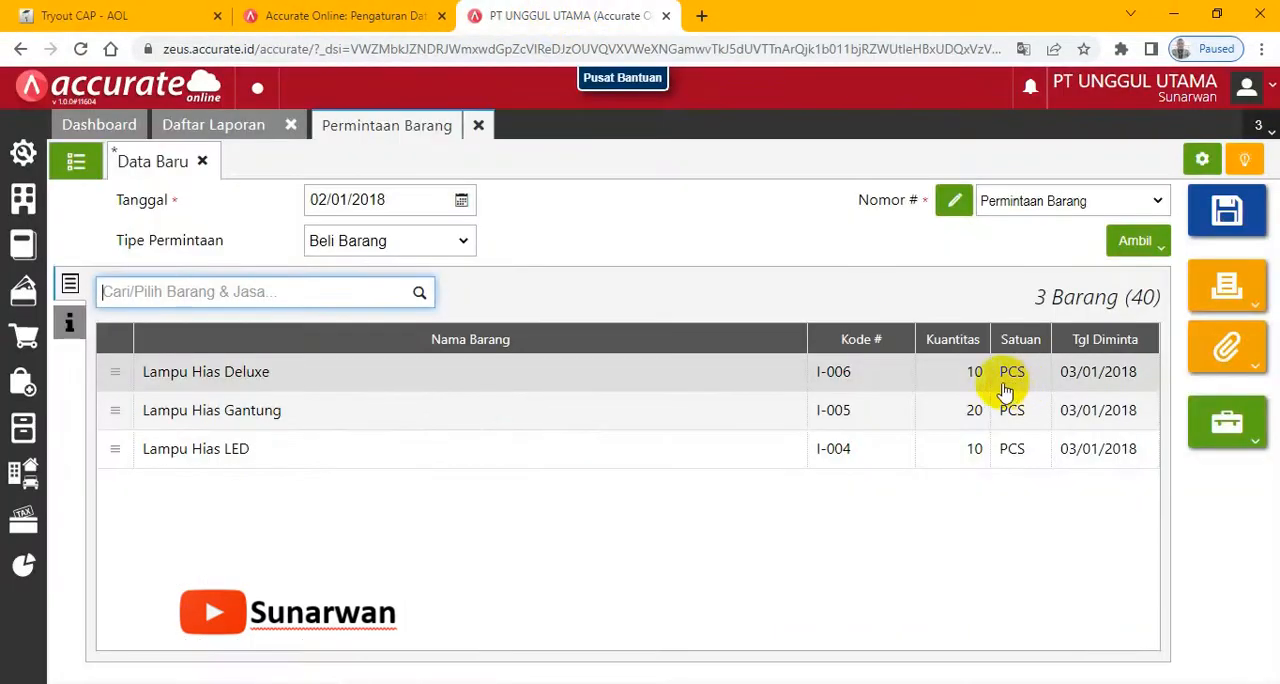
click(71, 288)
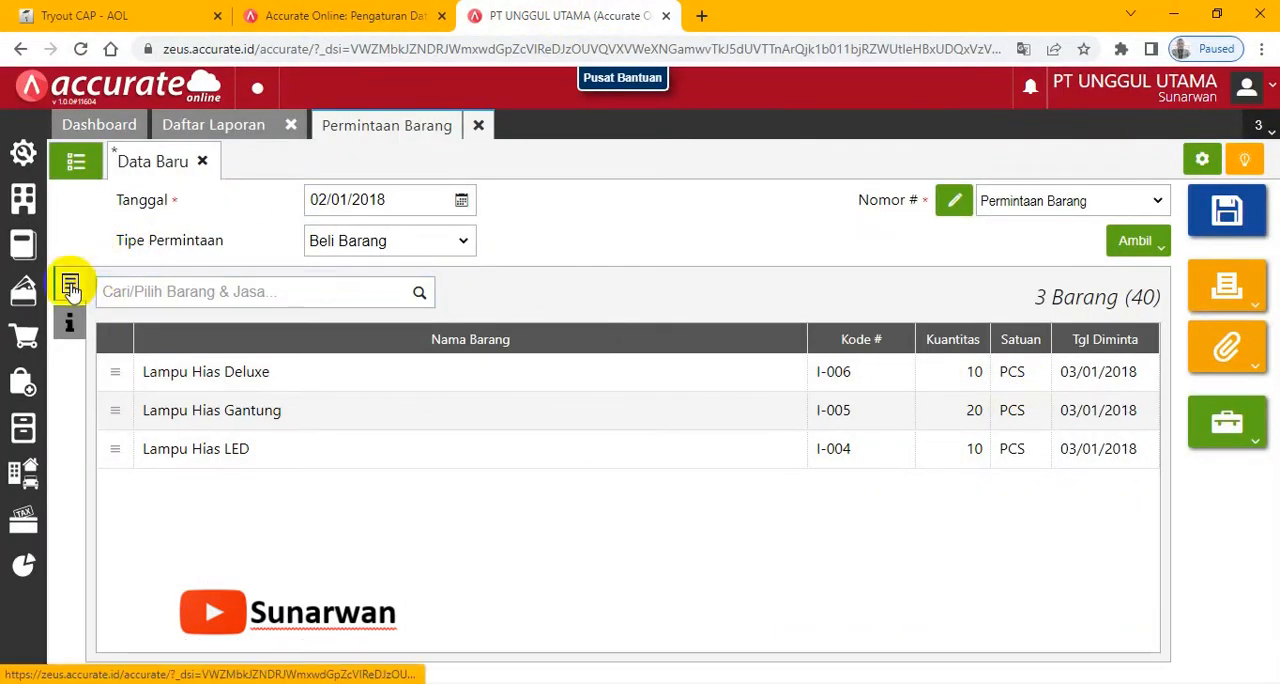
click(69, 320)
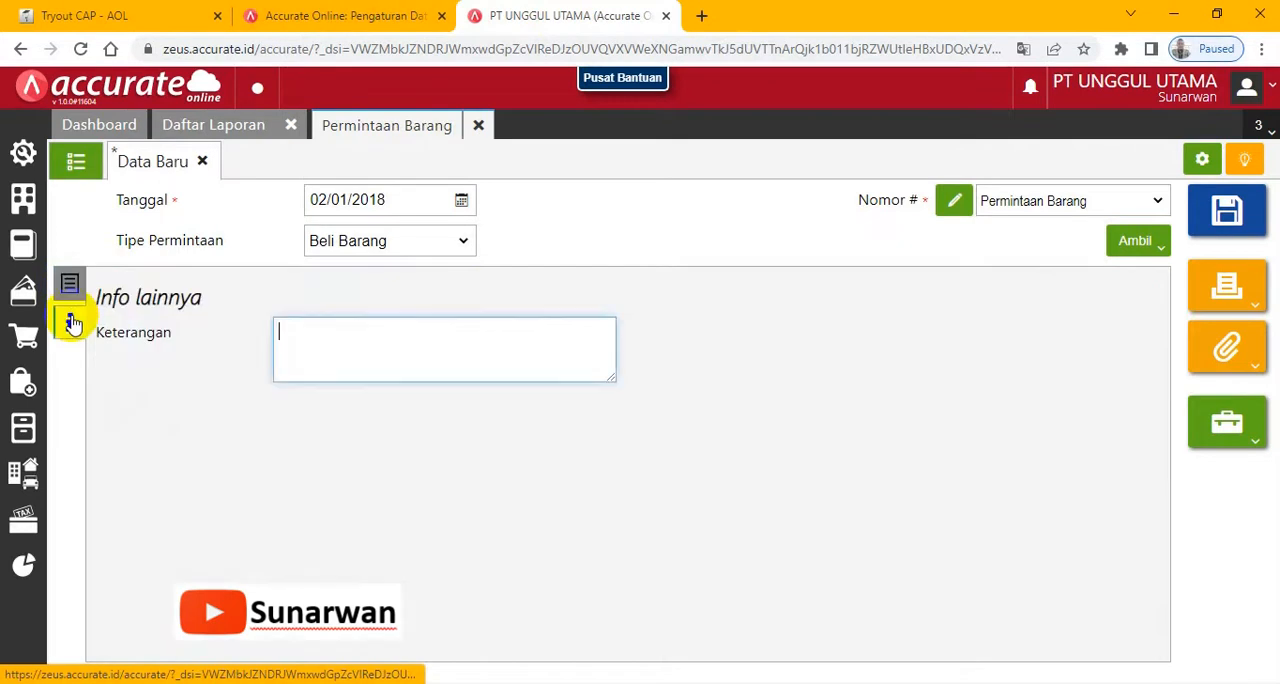
click(69, 286)
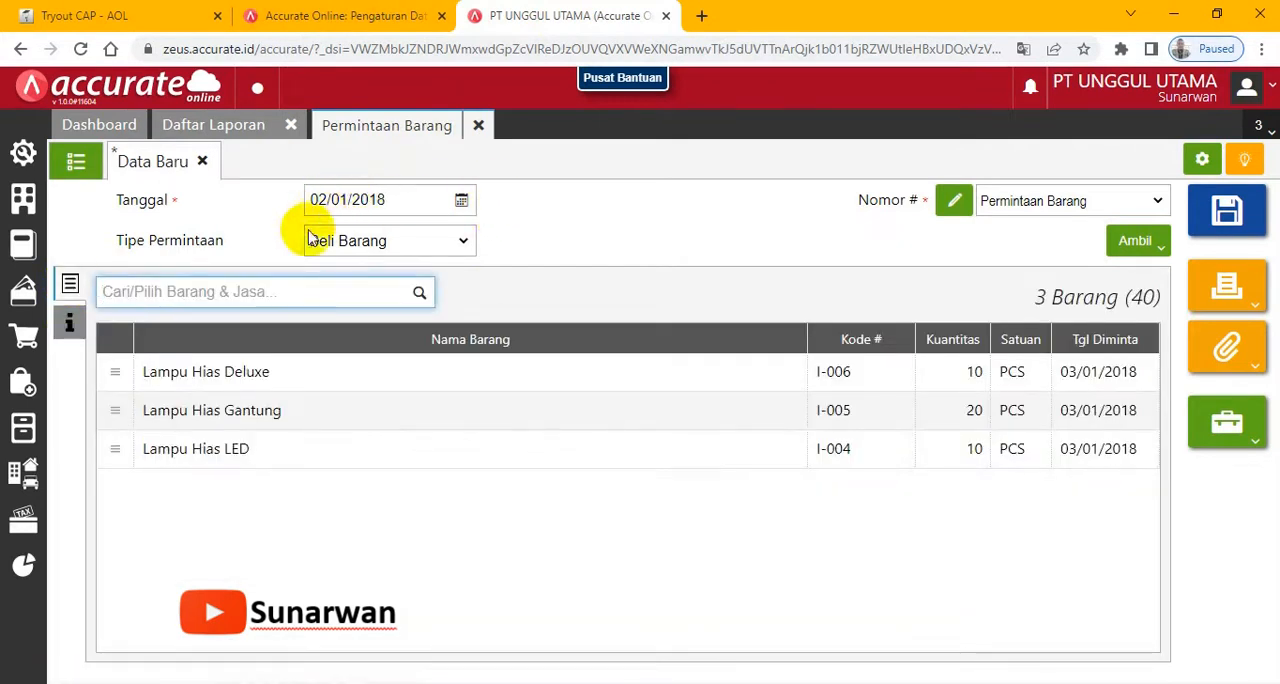
drag(806, 331, 610, 335)
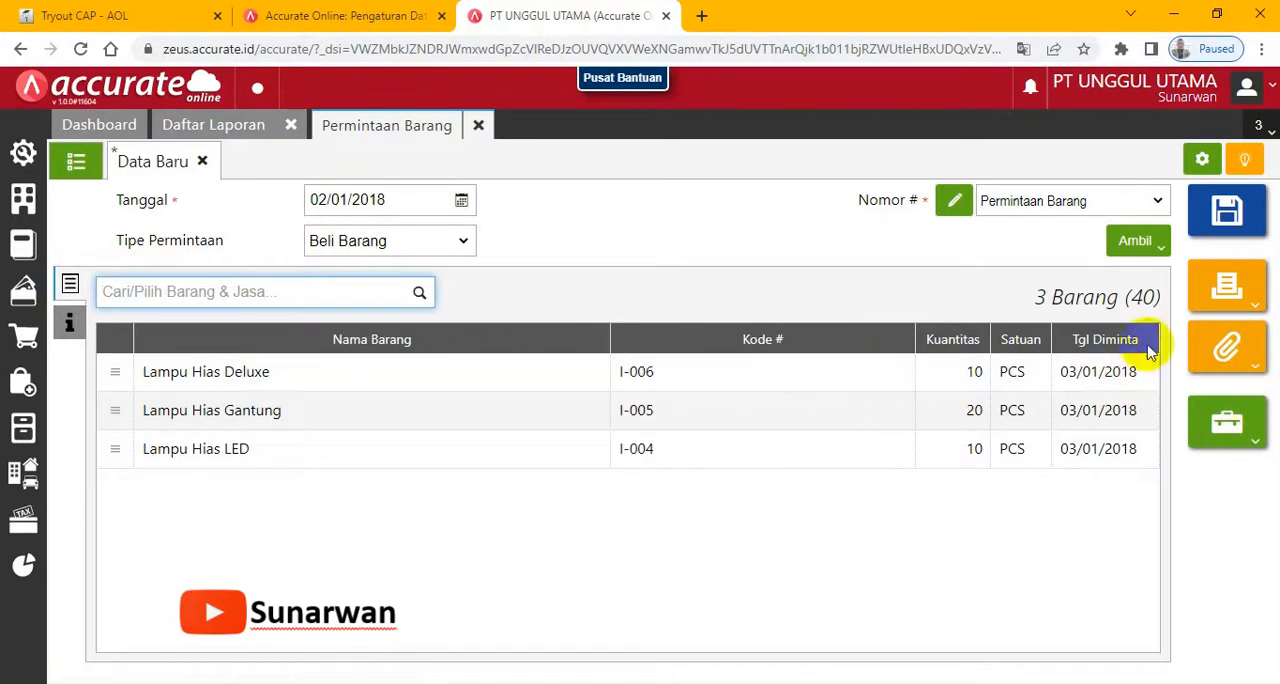
click(1228, 210)
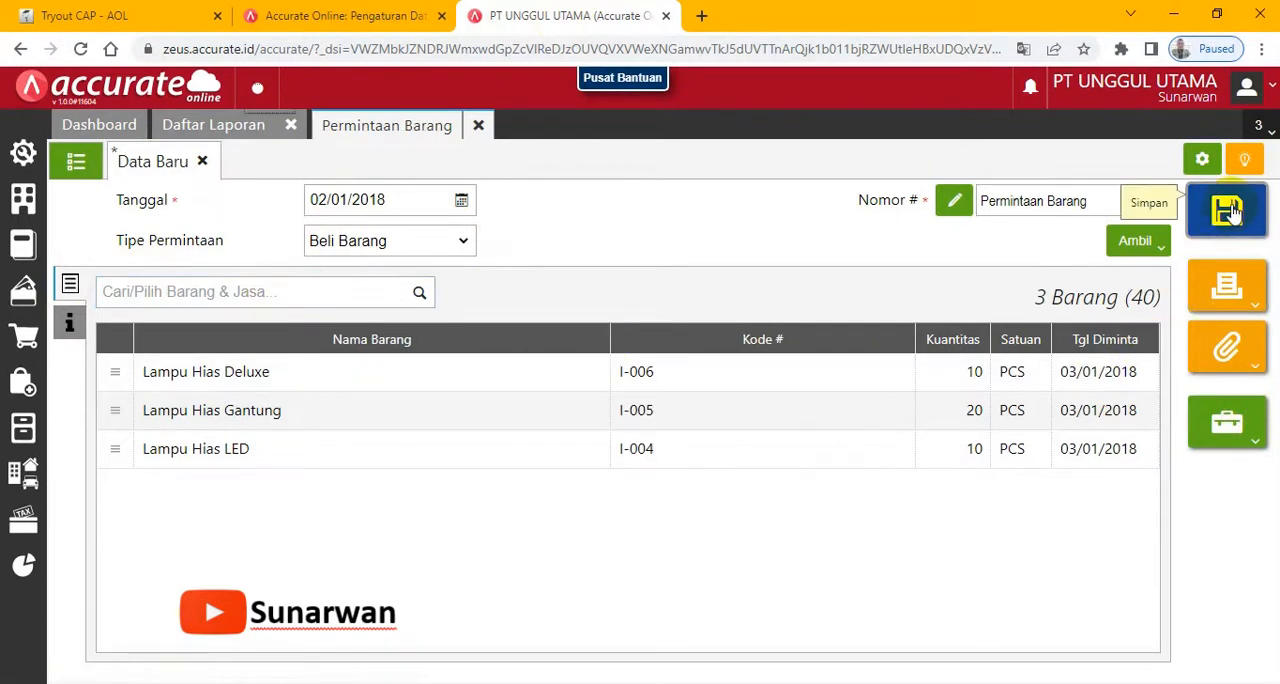
- Advance the exam to the 3 January 2018 transaction and read its purchase order instructions
click(70, 15)
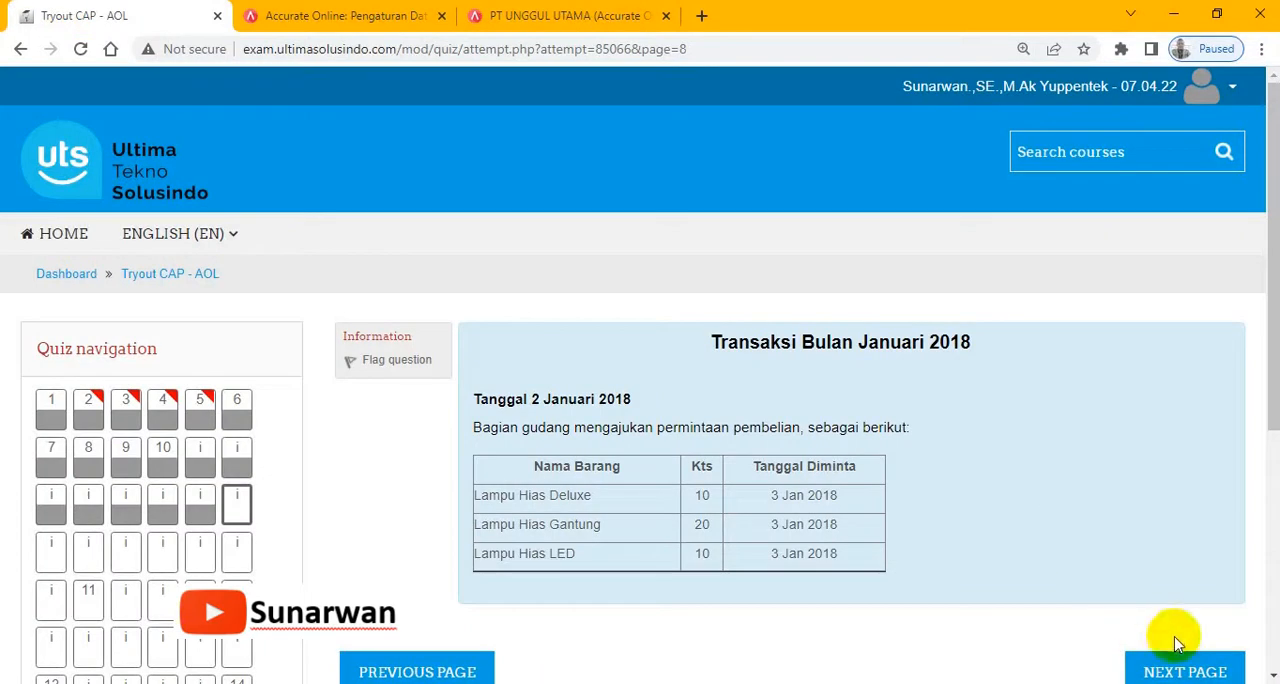
click(1180, 668)
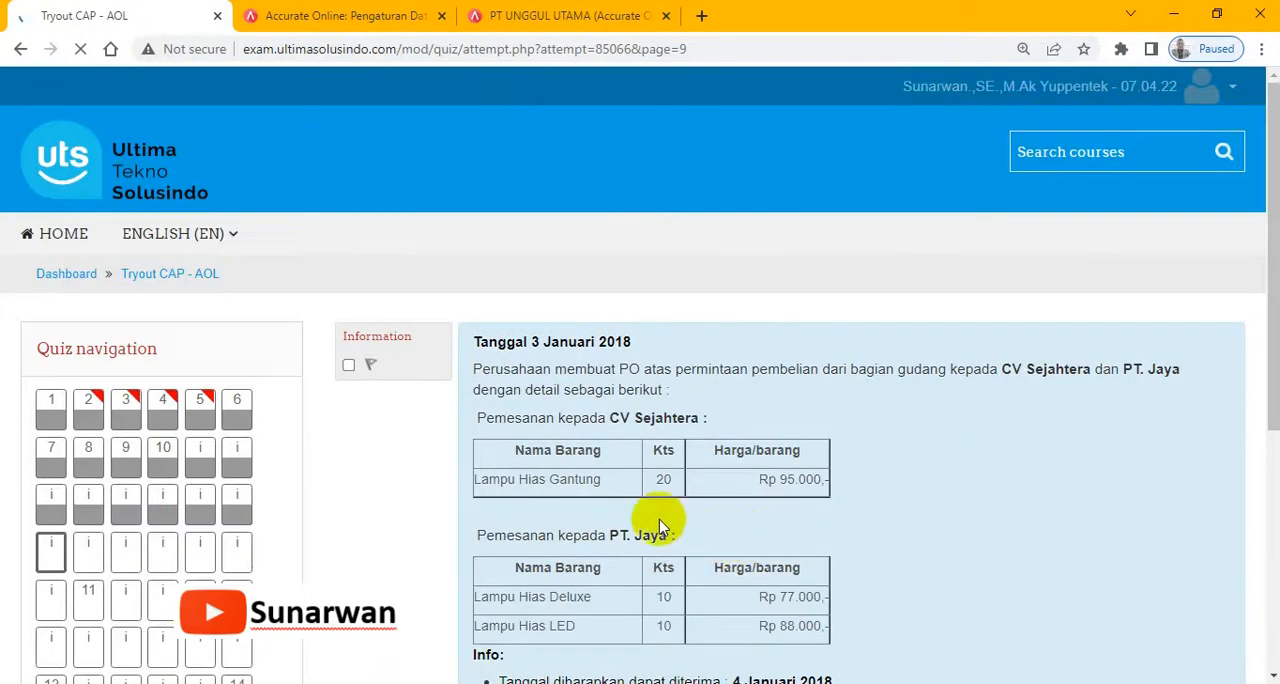
scroll(488, 522, down, 1)
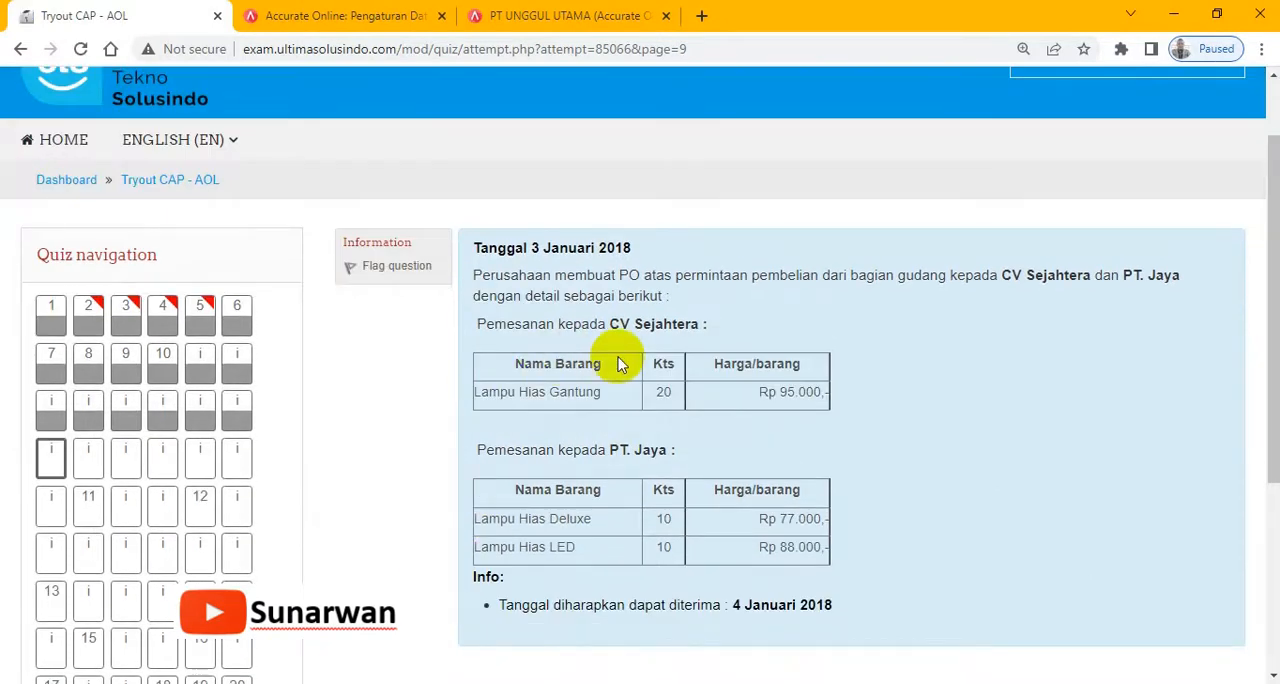
- Close the Permintaan Barang form in Accurate Online and open Pesanan Pembelian from the purchasing module
click(575, 15)
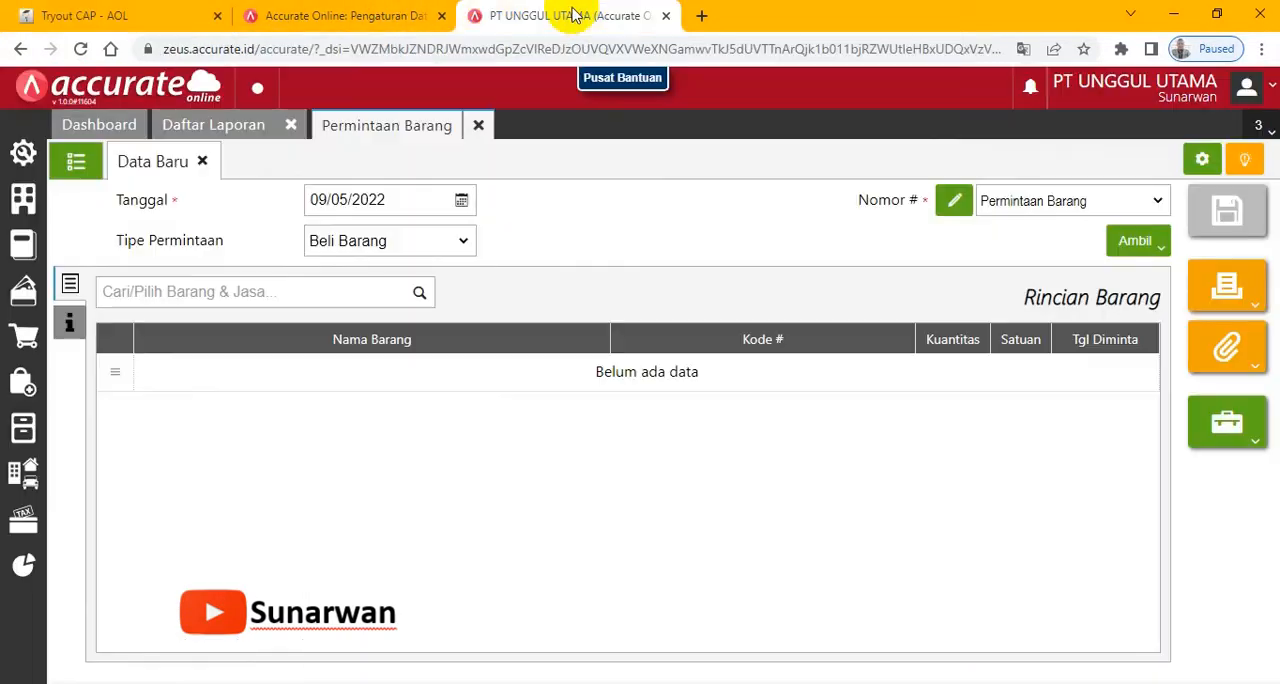
click(481, 126)
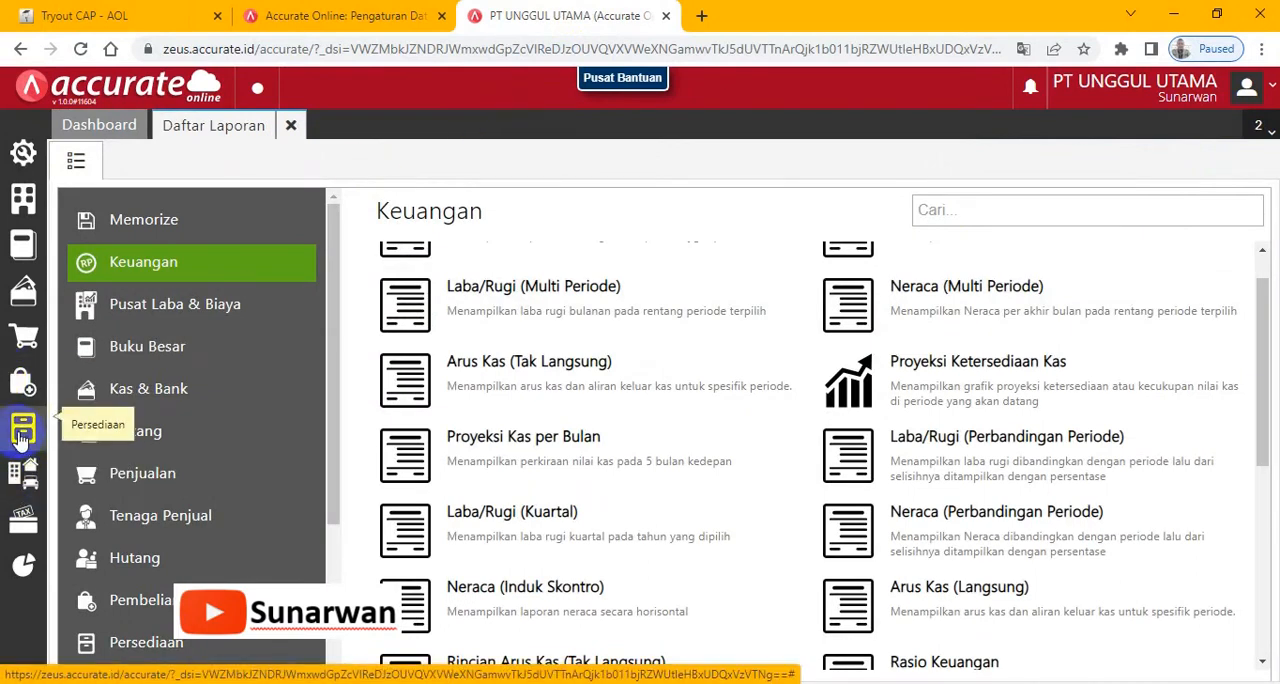
click(22, 384)
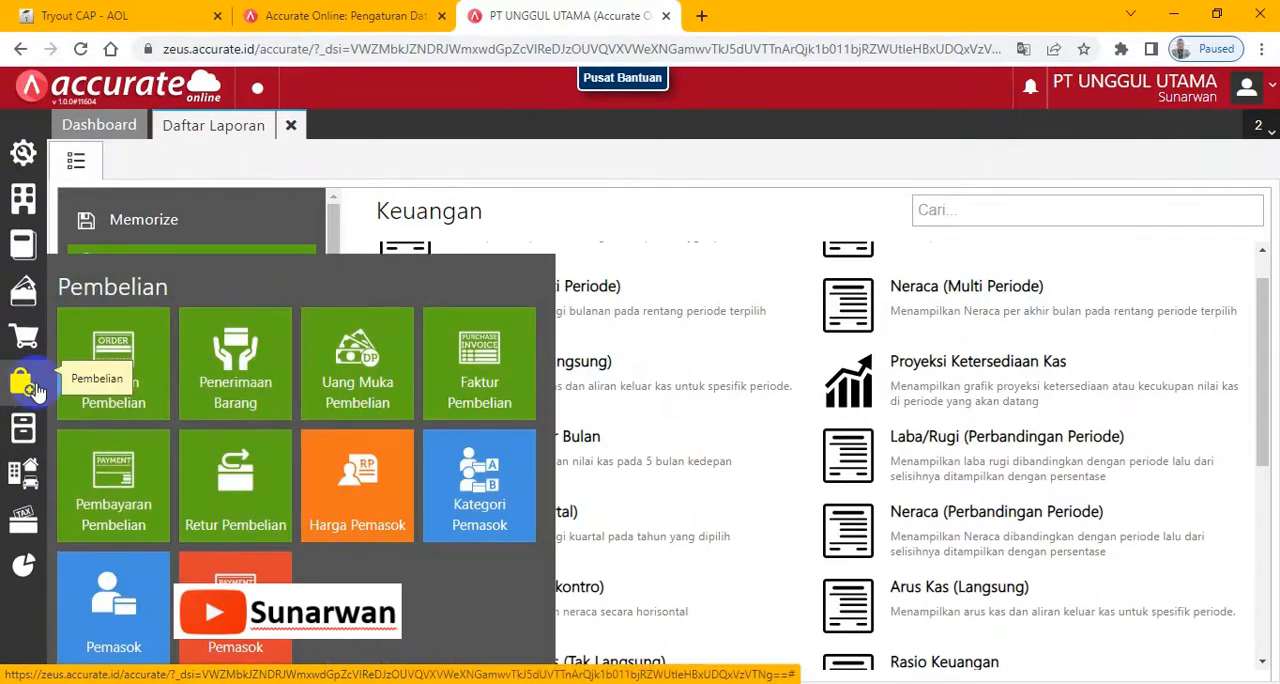
click(128, 380)
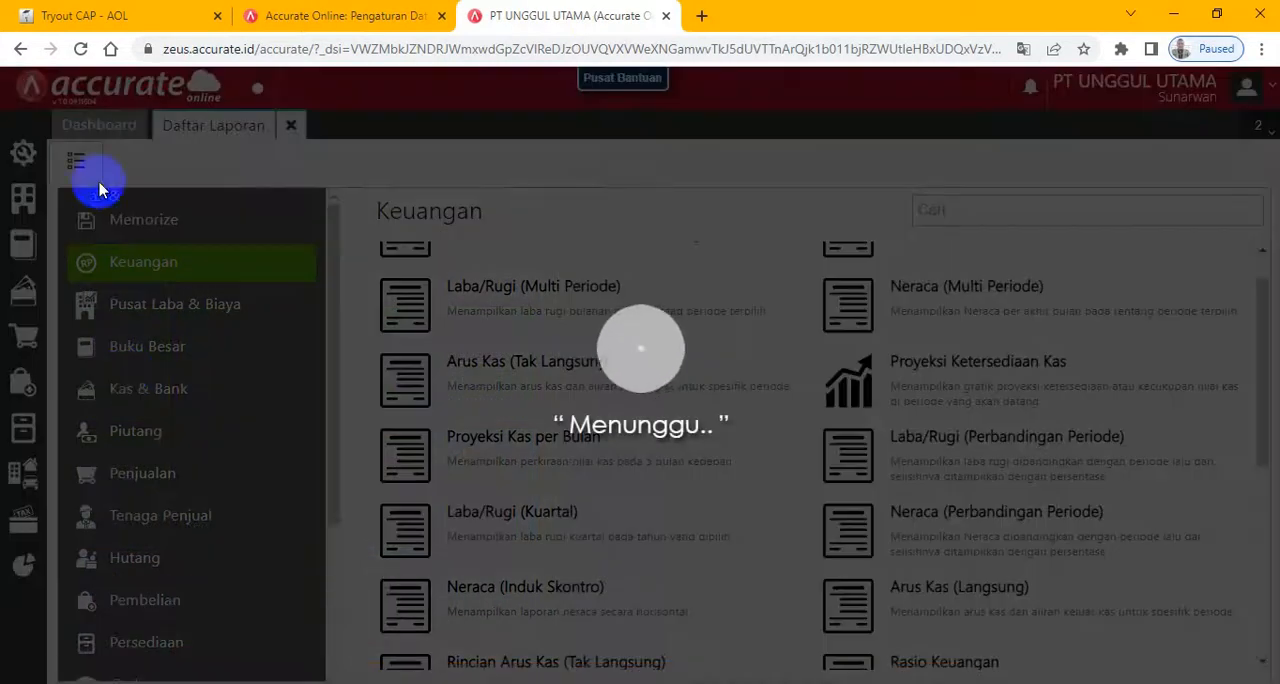
- Review the exam's order details for CV Sejahtera, including item, price and expected receipt date, and return to Accurate Online
click(60, 17)
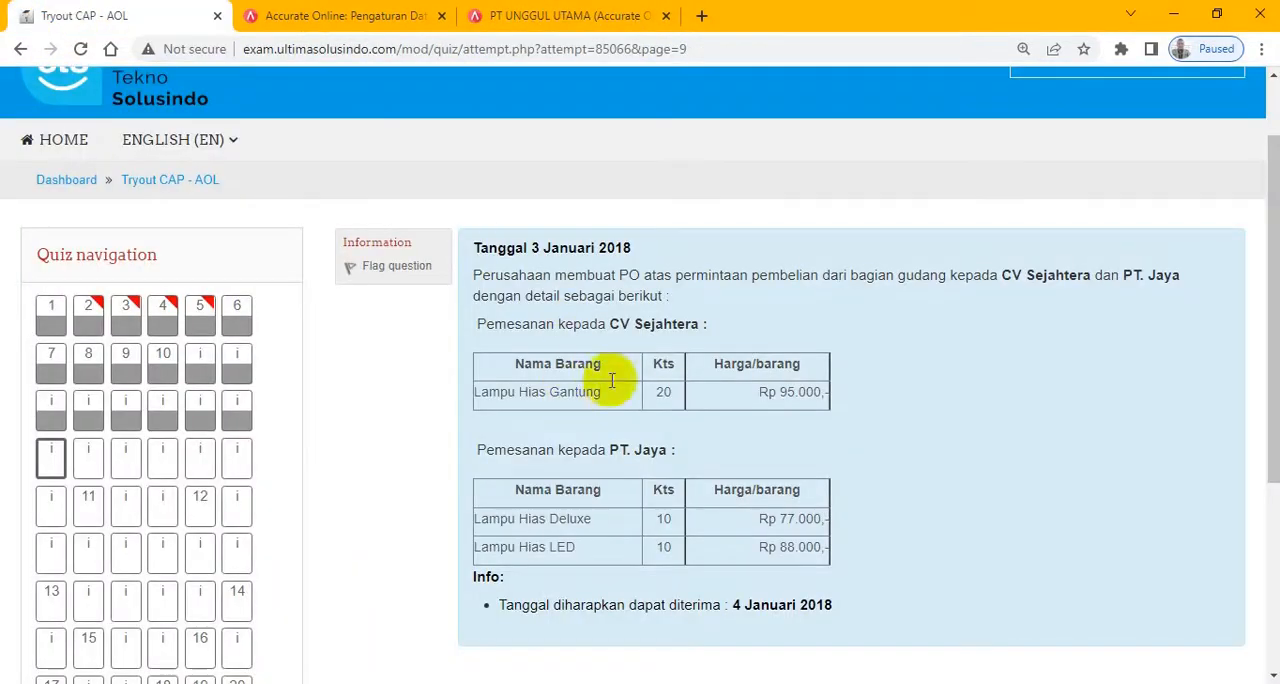
drag(1006, 278, 1068, 277)
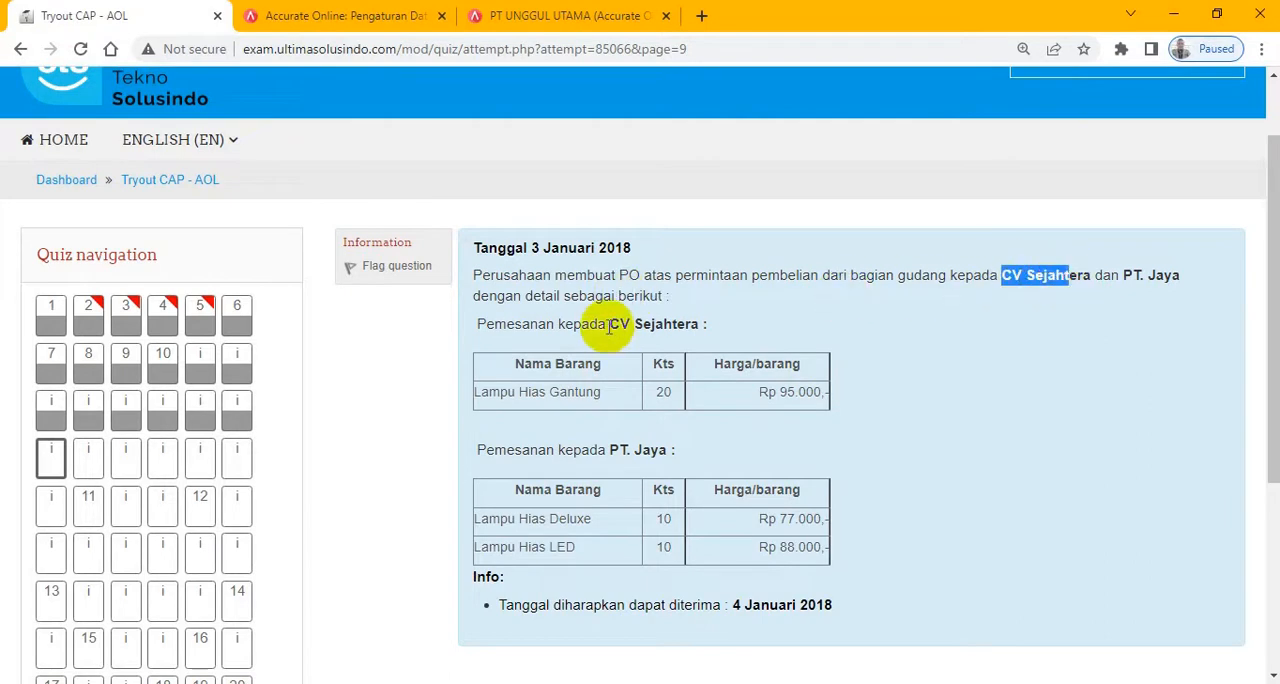
drag(607, 326, 746, 329)
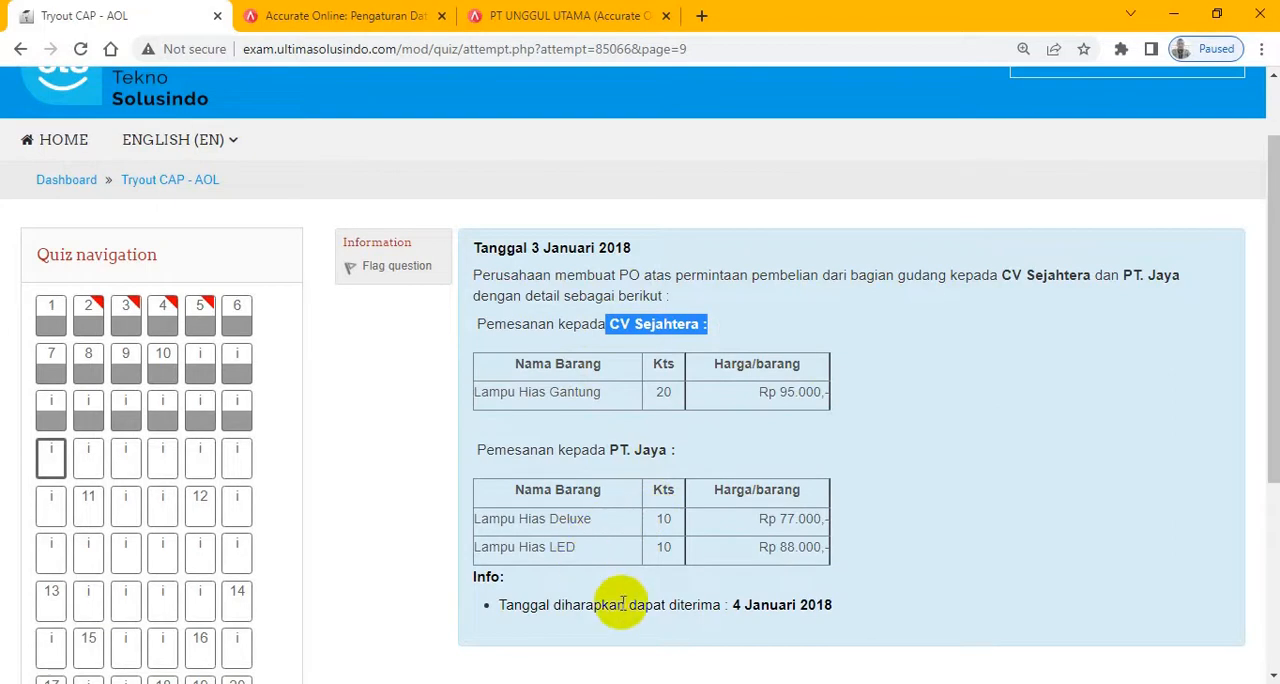
click(560, 15)
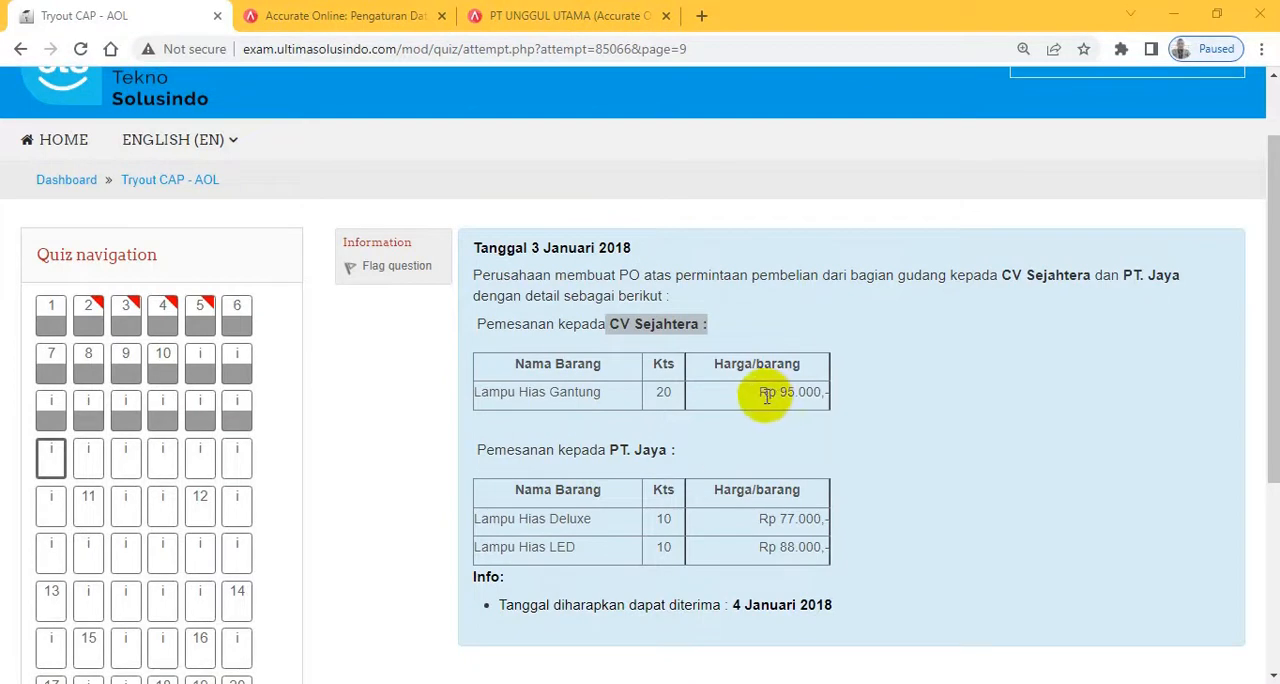
click(563, 16)
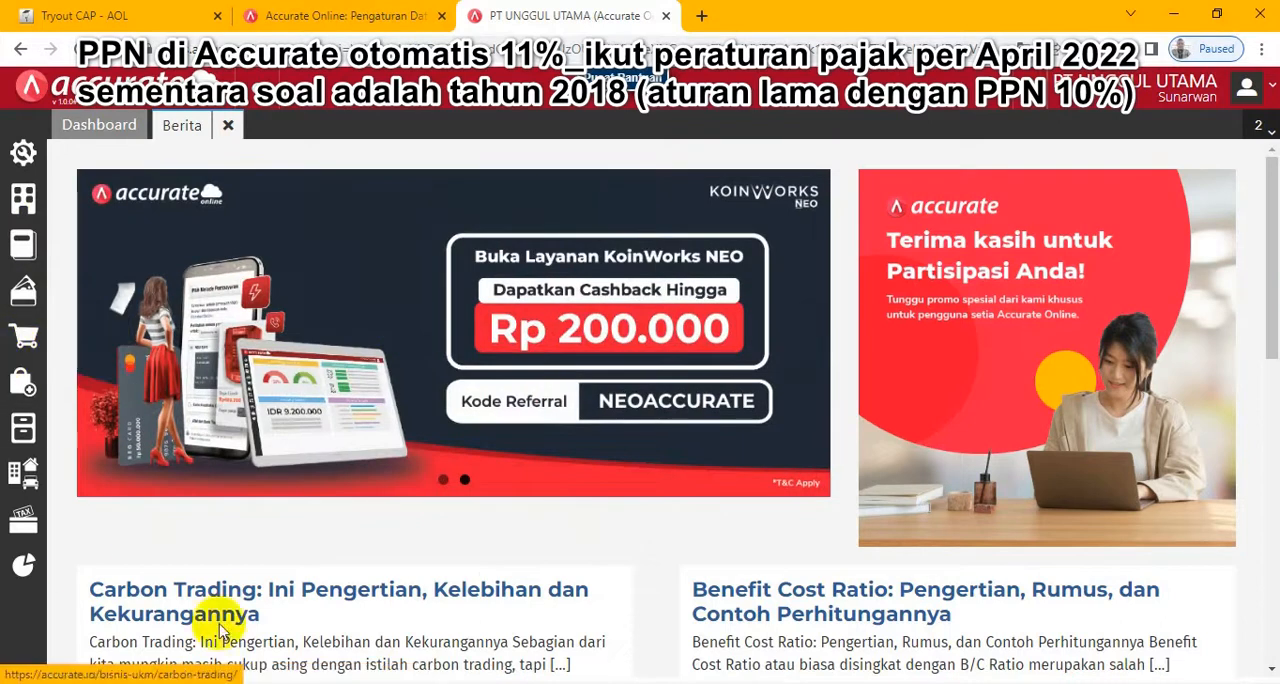
- Go back through the exam's earlier information pages, from the 2 January purchase request to the third-row, fourth information item
click(88, 16)
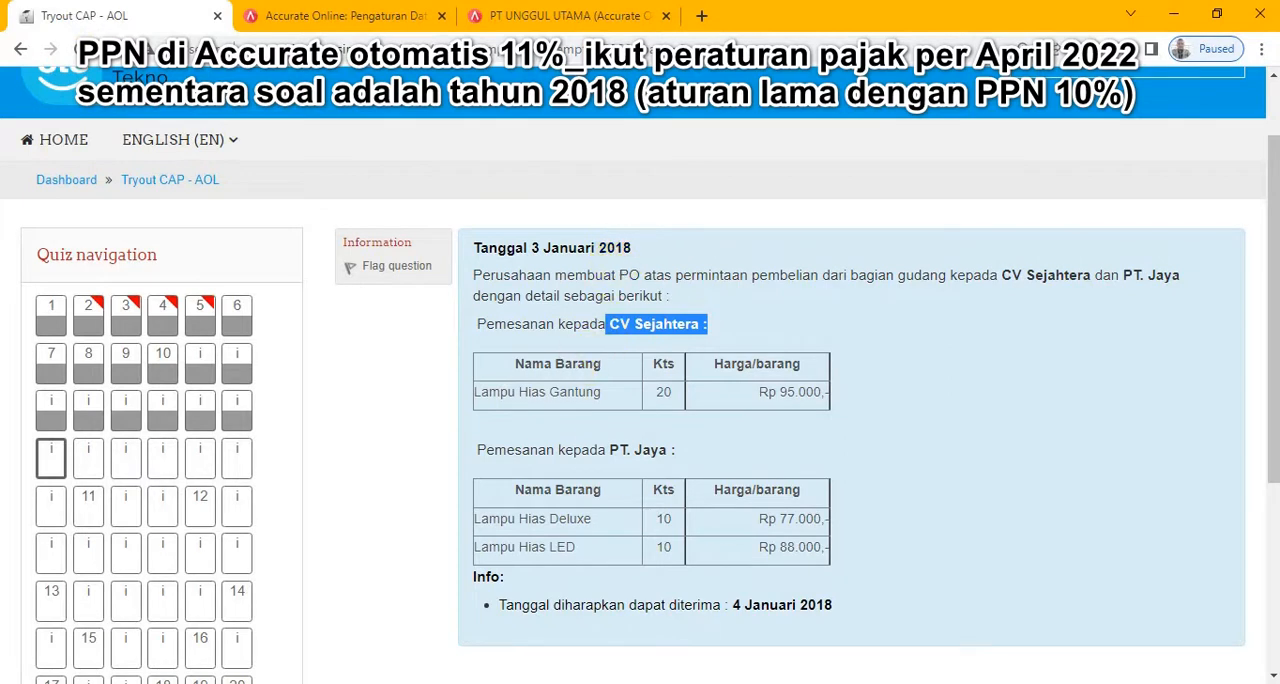
drag(1273, 400, 1273, 458)
drag(1273, 298, 1272, 232)
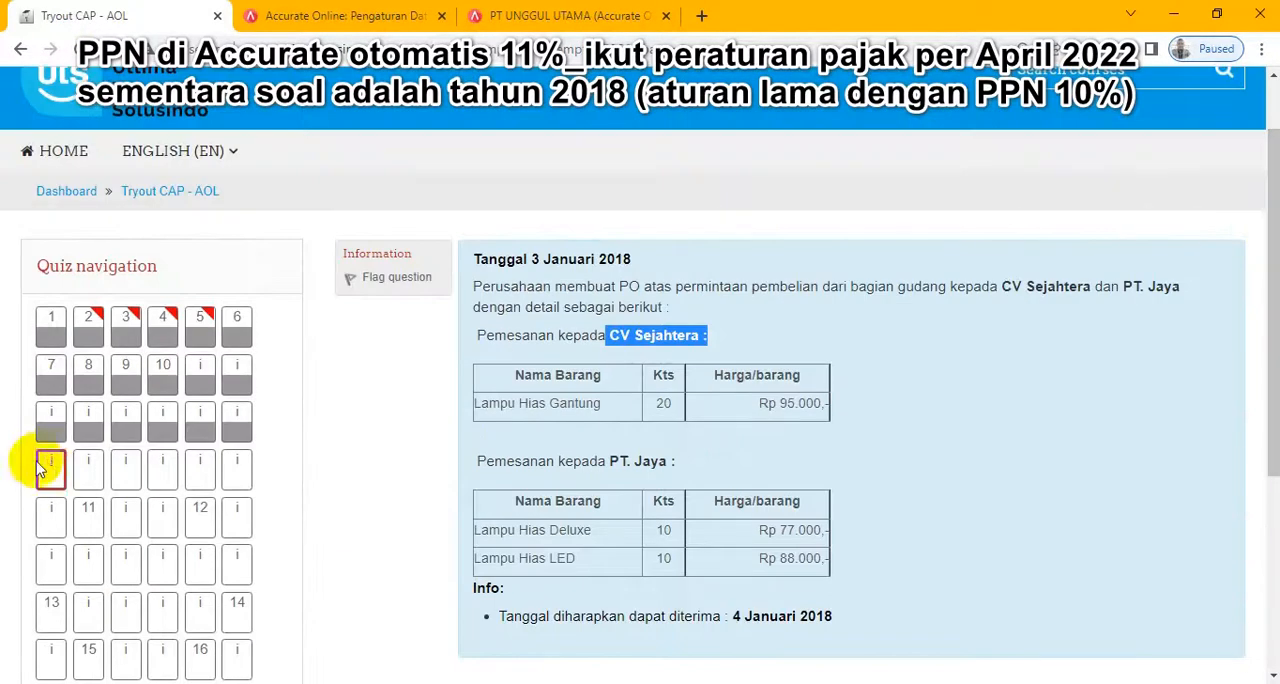
click(232, 422)
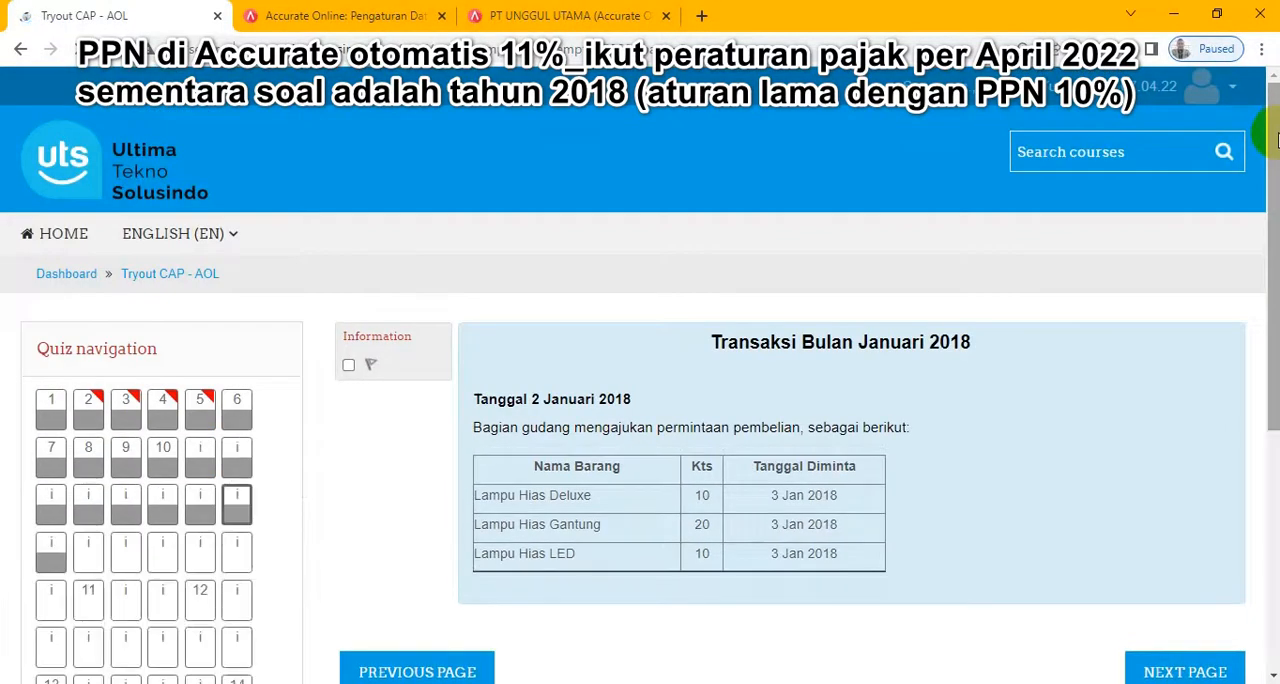
drag(1272, 130, 1272, 212)
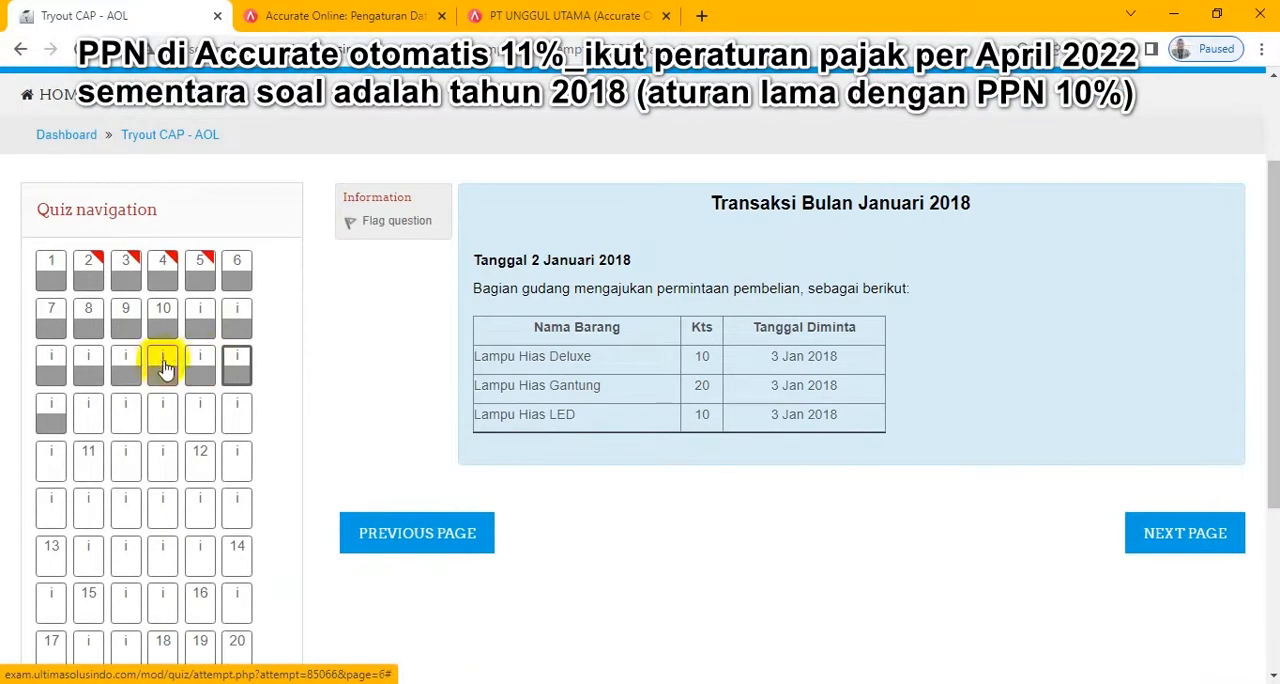
click(162, 368)
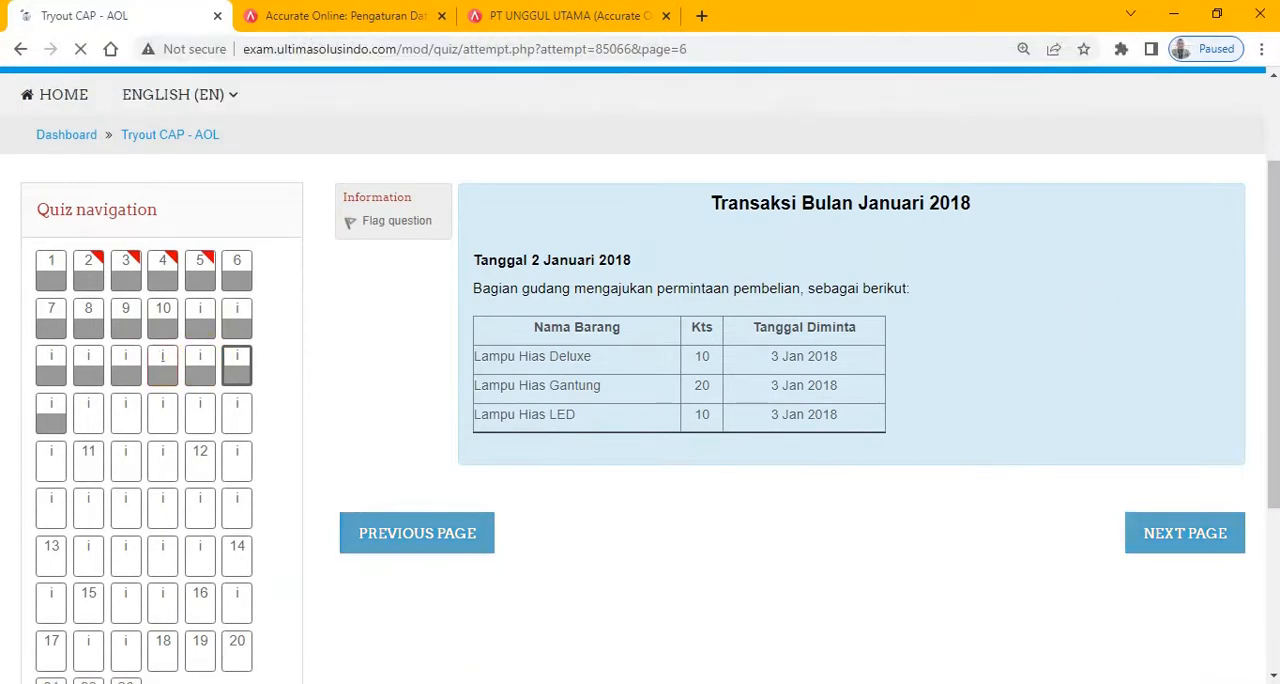
drag(1276, 173, 1276, 245)
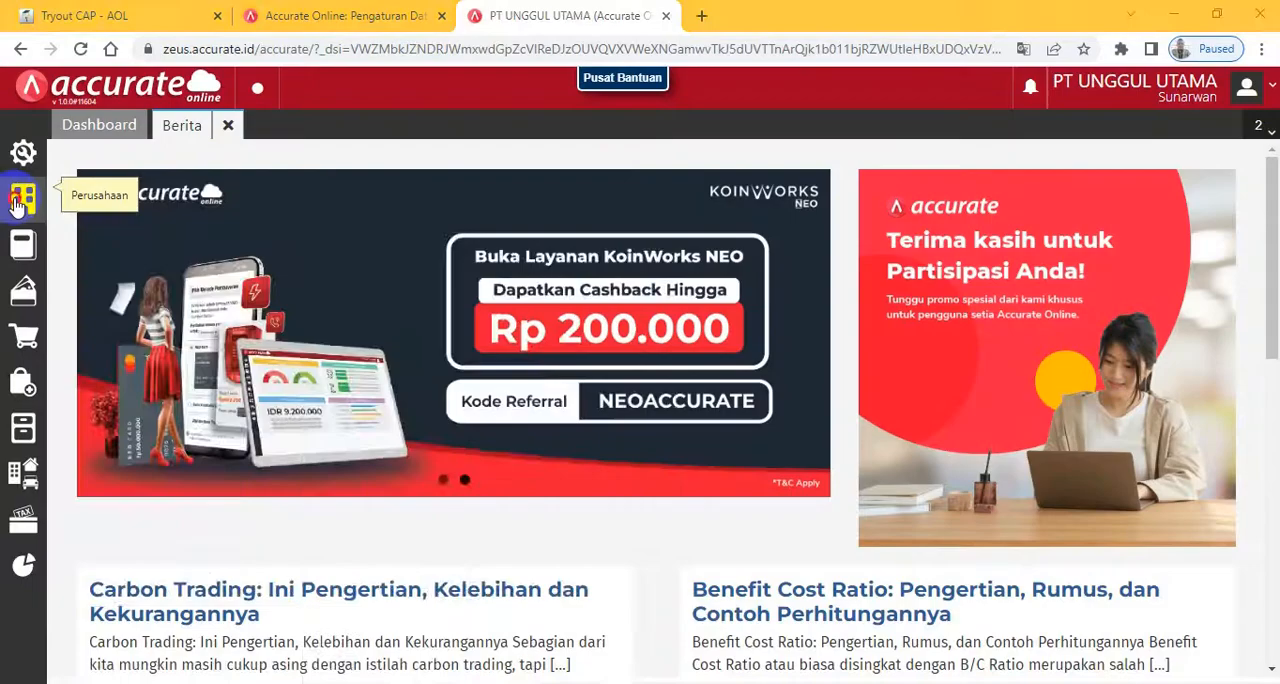
- Open the Pajak Pertambahan Nilai record in the company's tax list, set its percentage to 10% and save it
click(23, 198)
click(222, 280)
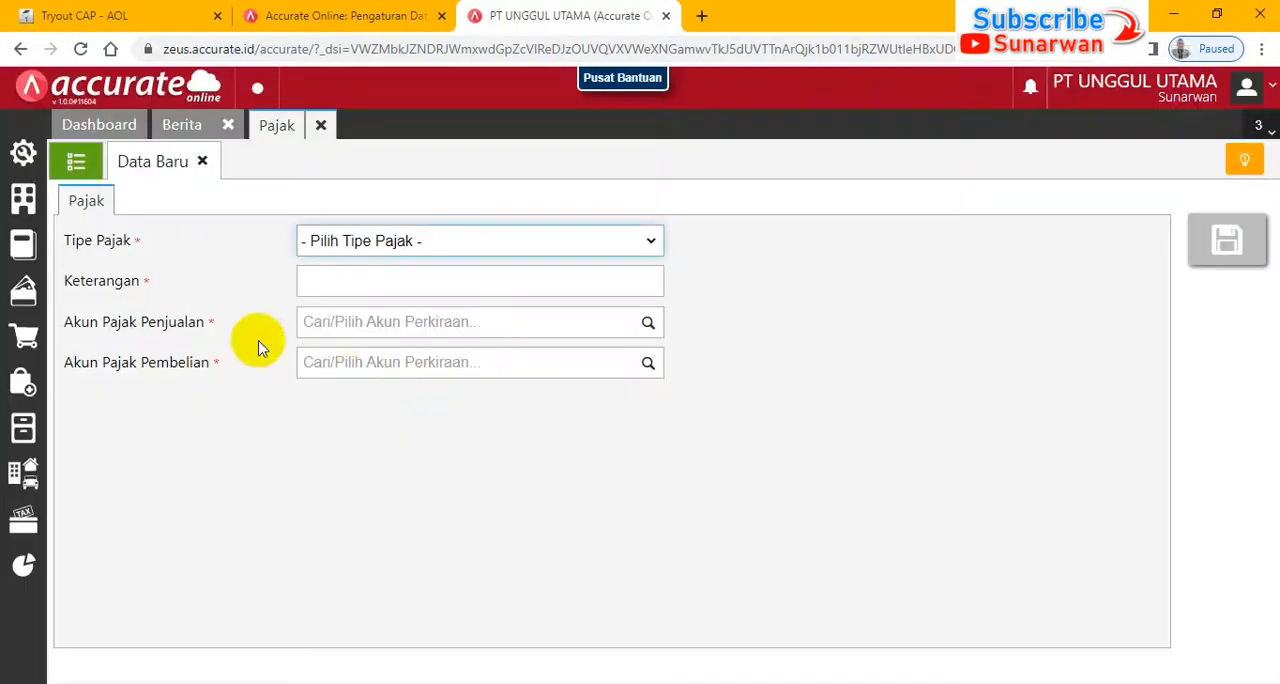
click(75, 161)
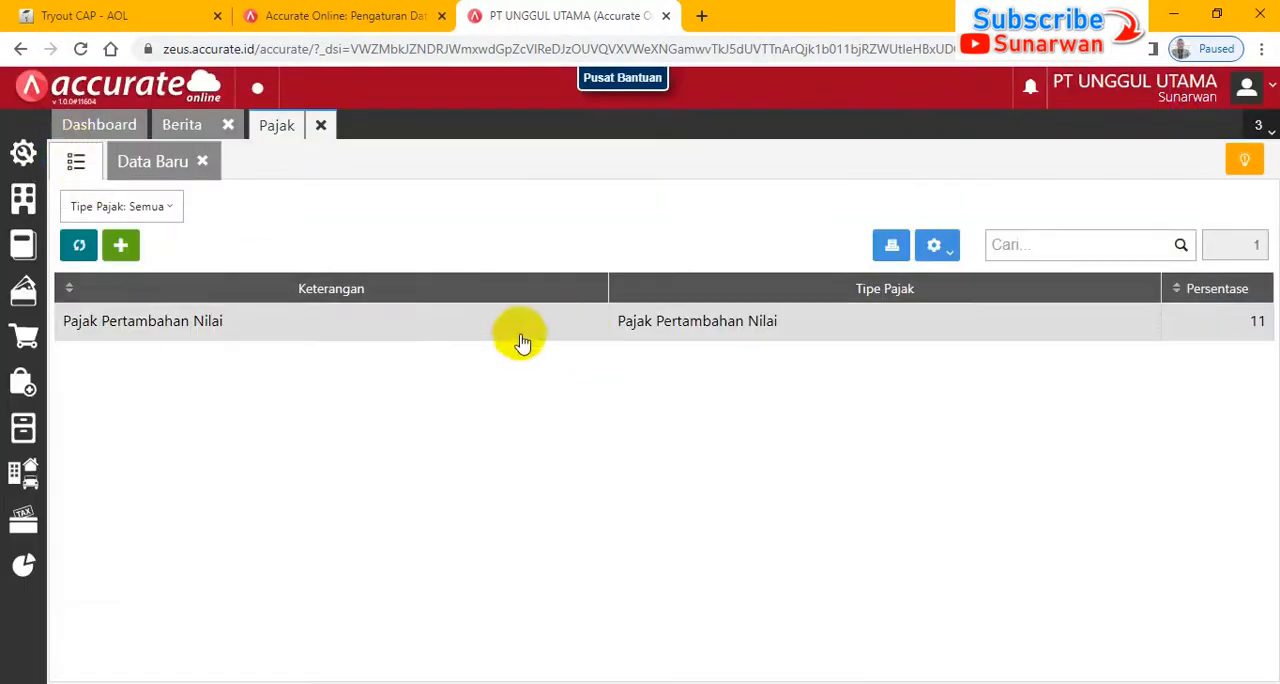
click(274, 326)
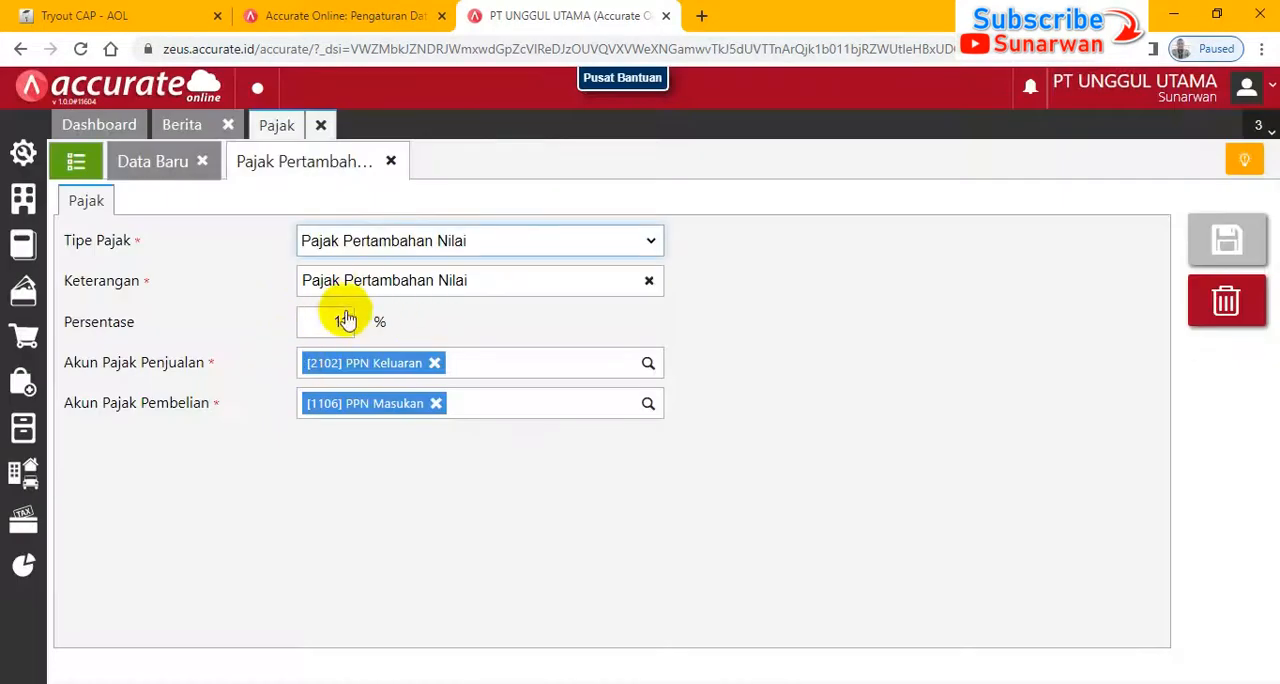
double_click(340, 321)
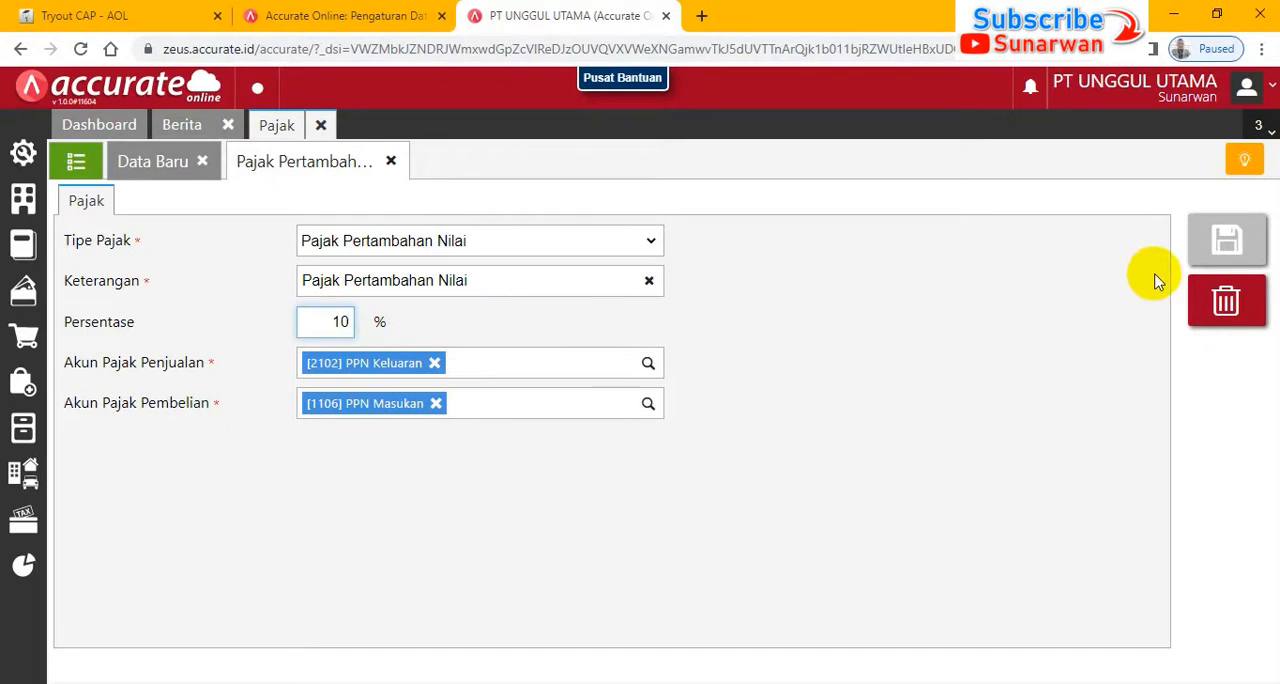
click(1230, 244)
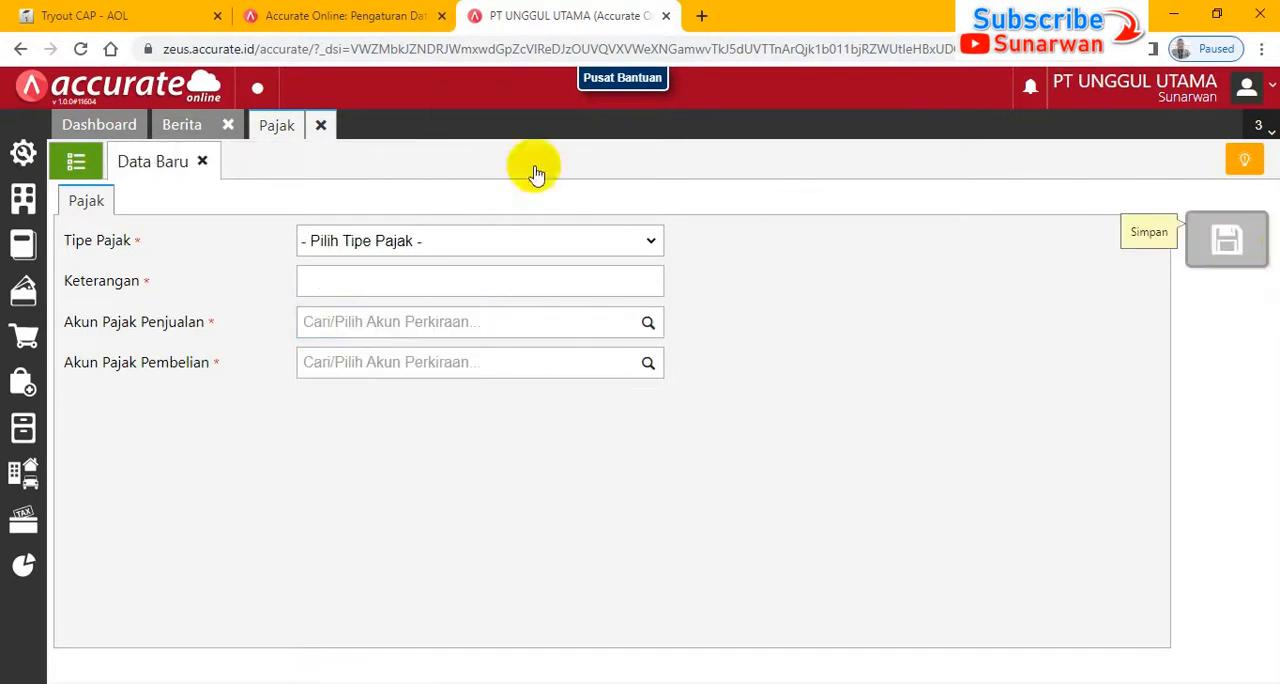
- Recheck the 3 January 2018 order instructions in the exam and open a new Pesanan Pembelian in Accurate Online
click(86, 15)
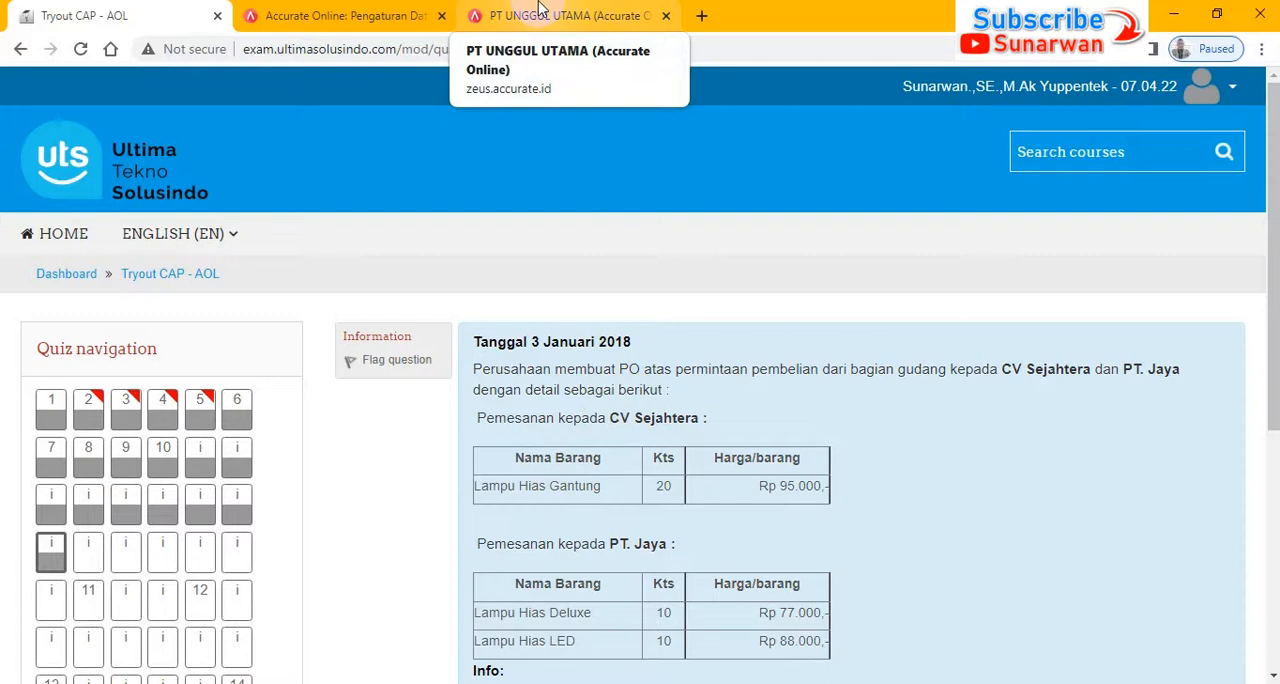
click(594, 18)
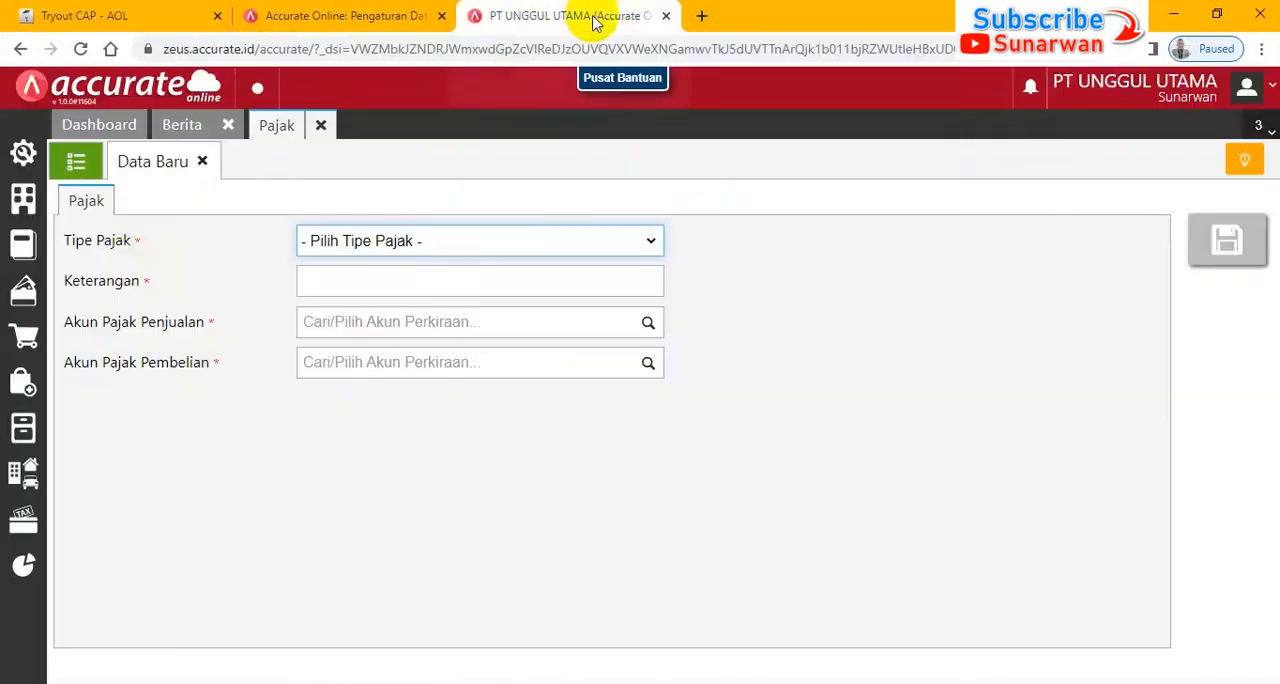
click(18, 388)
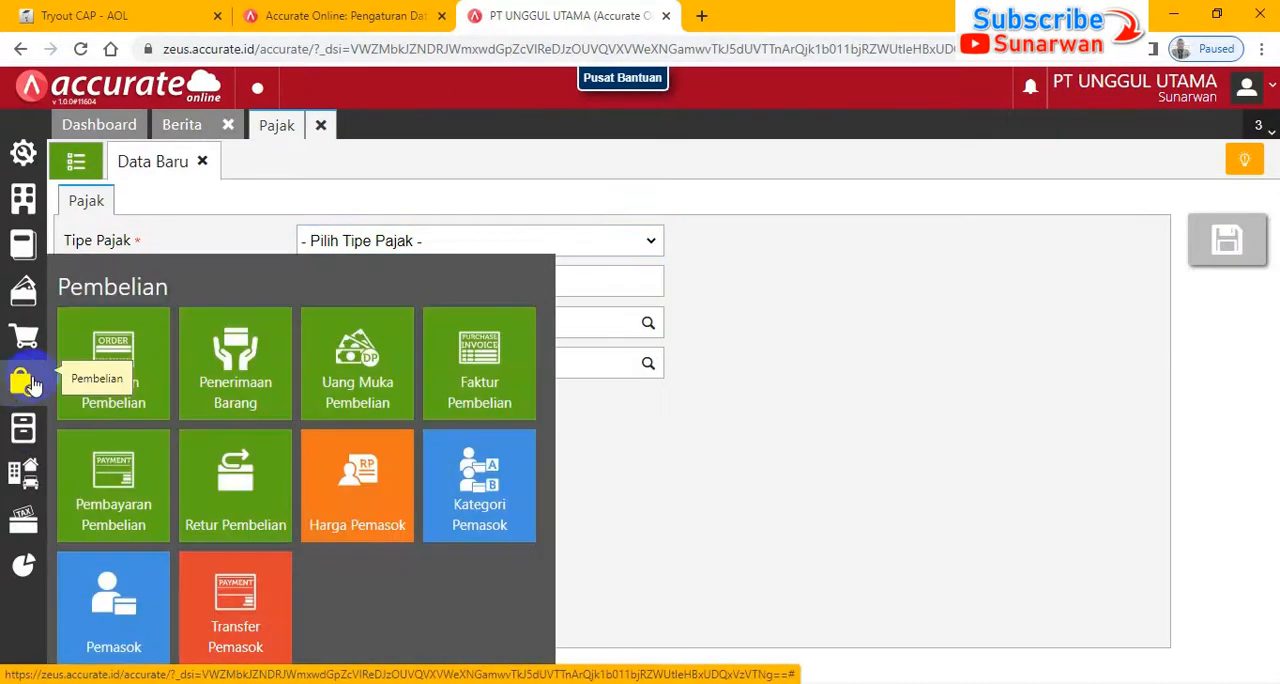
click(99, 362)
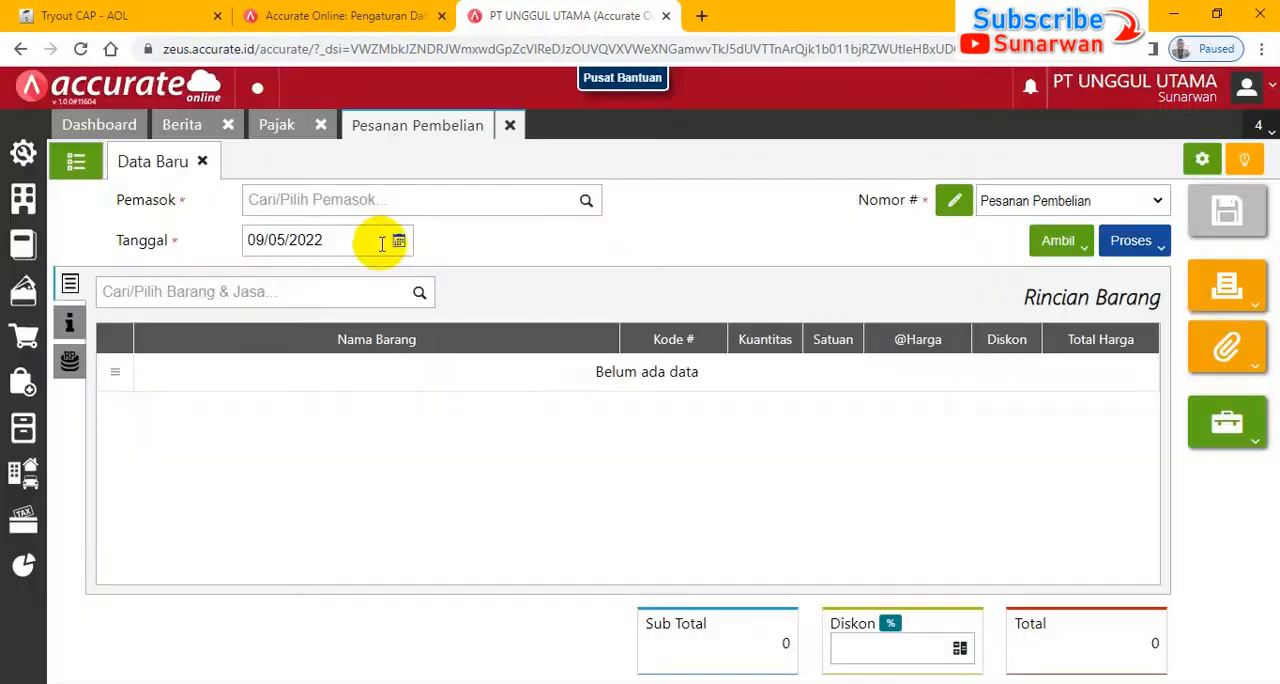
- Choose CV. Sejahtera as the purchase order's supplier and set the order date to 03/01/2018
click(364, 205)
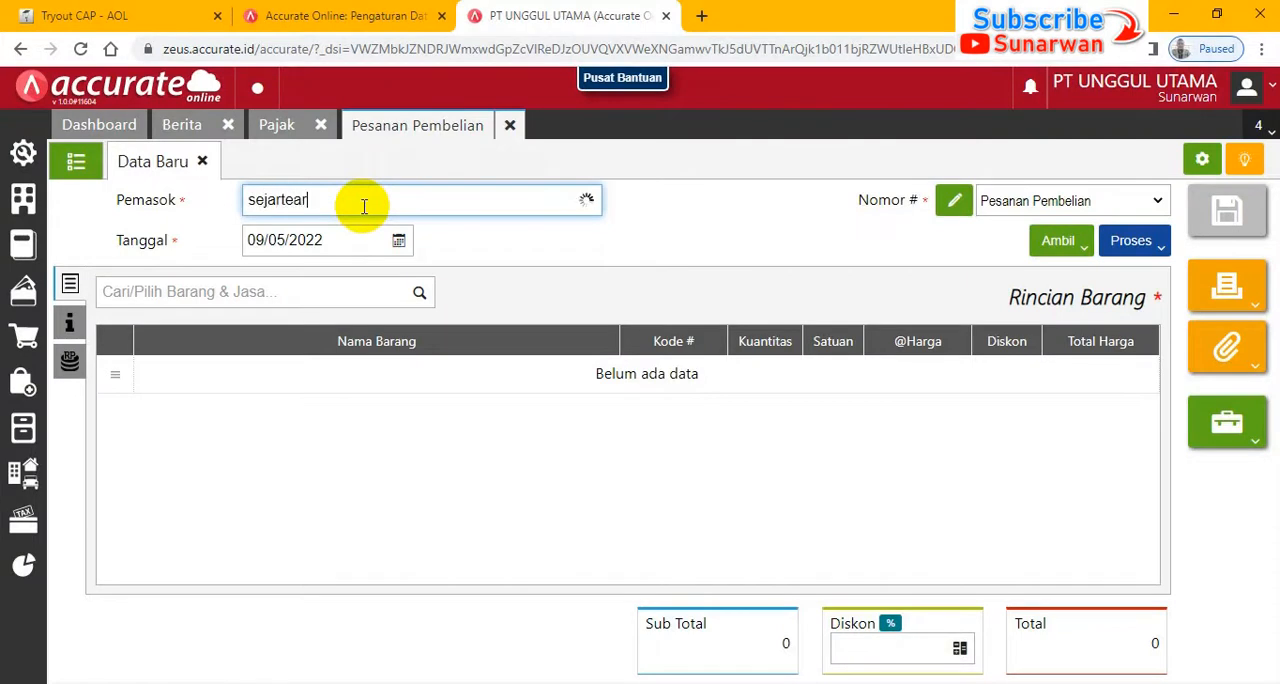
text(sejartear)
key(BackSpace)
key(BackSpace)
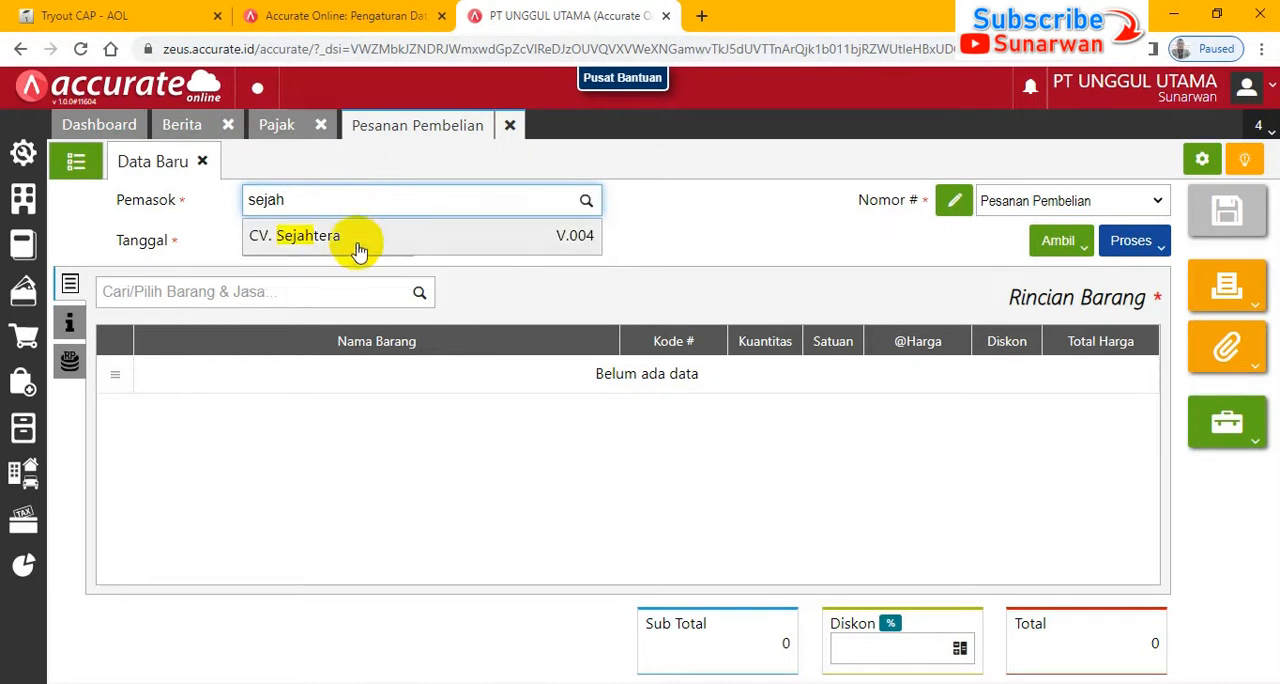
click(350, 254)
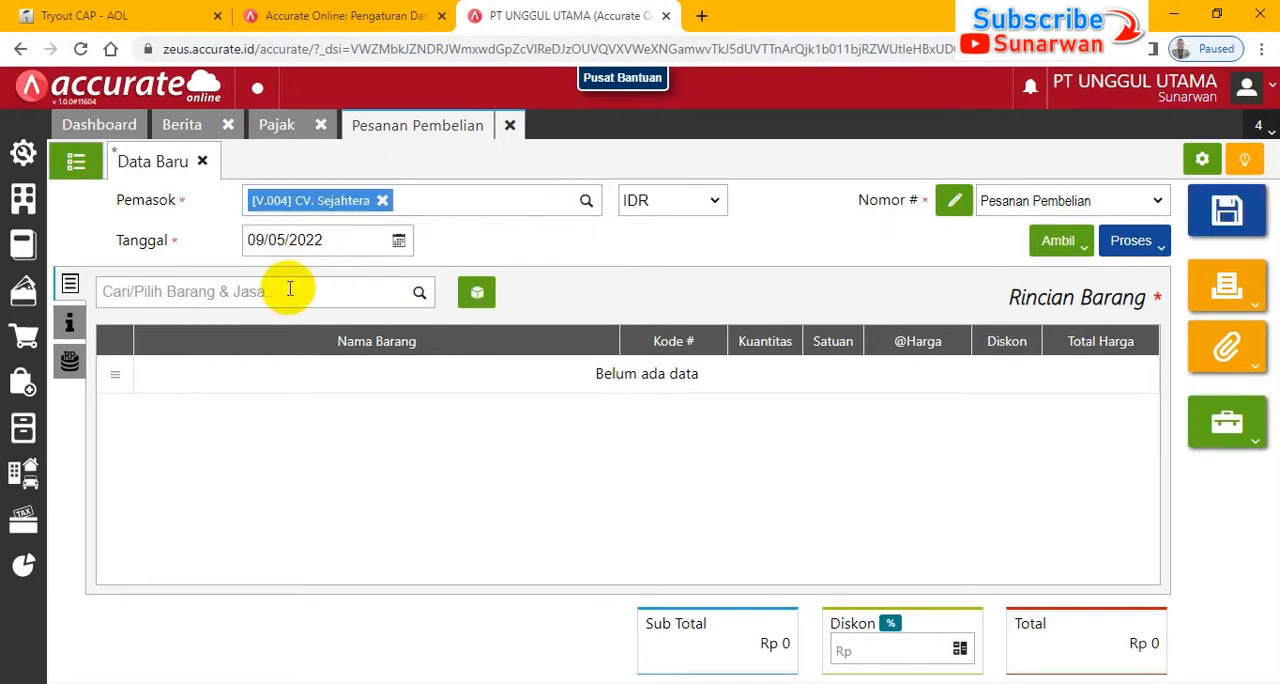
click(305, 240)
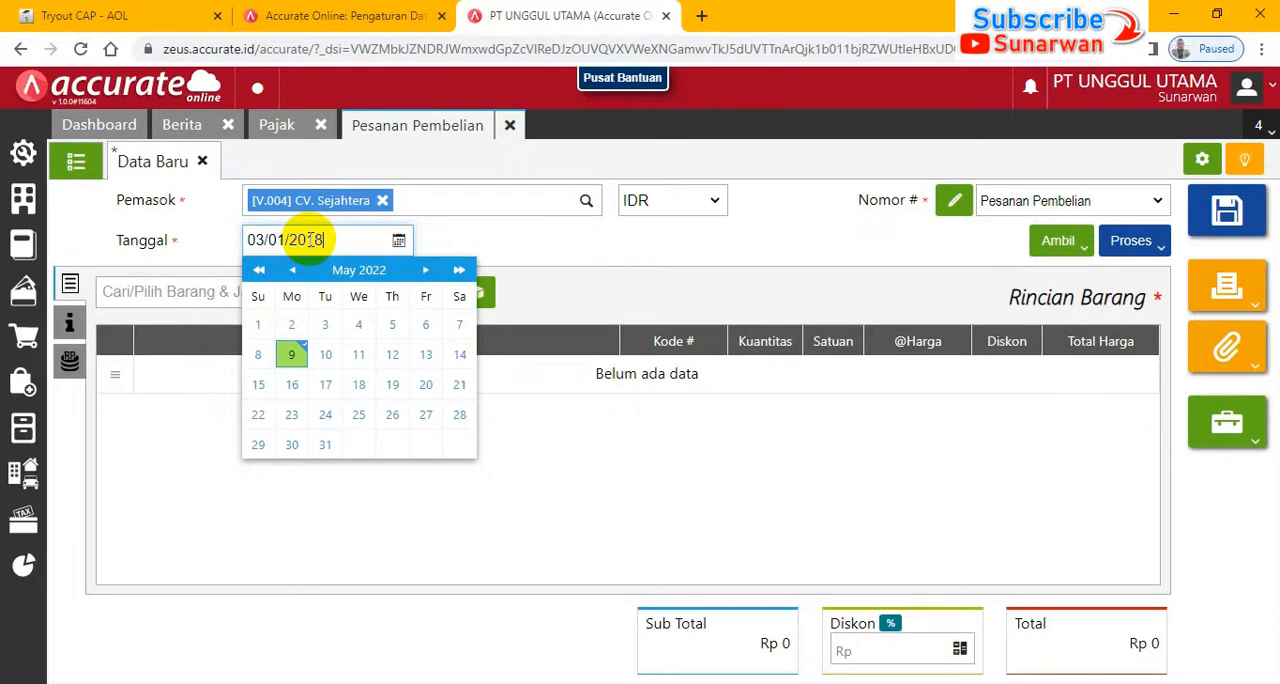
- Add Lampu Hias Gantung to the CV. Sejahtera order with a quantity of 20 and a unit price of Rp 95.000
click(184, 298)
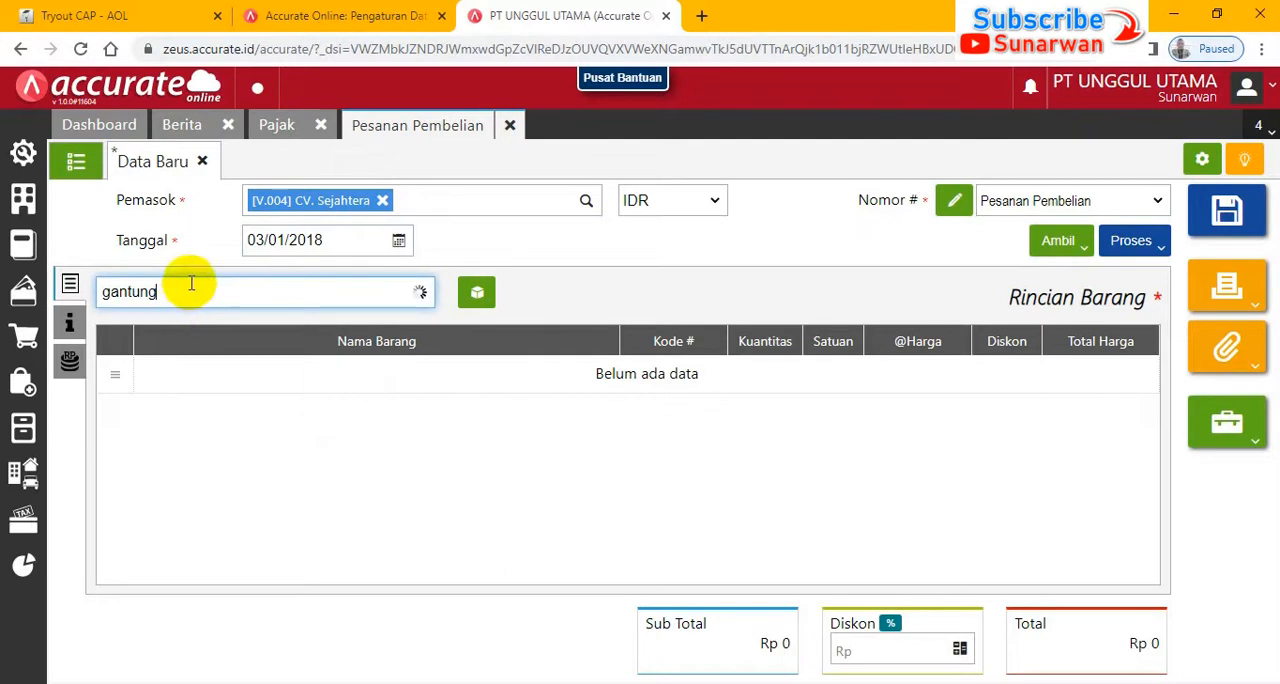
click(106, 16)
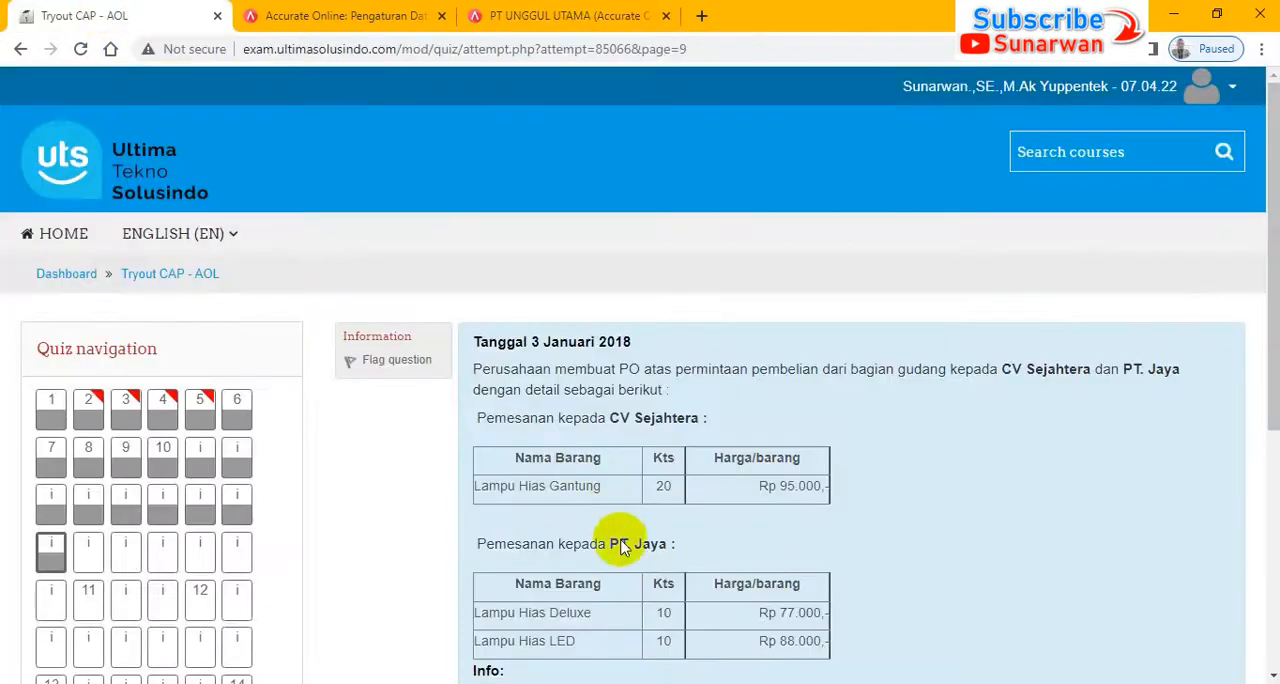
click(563, 16)
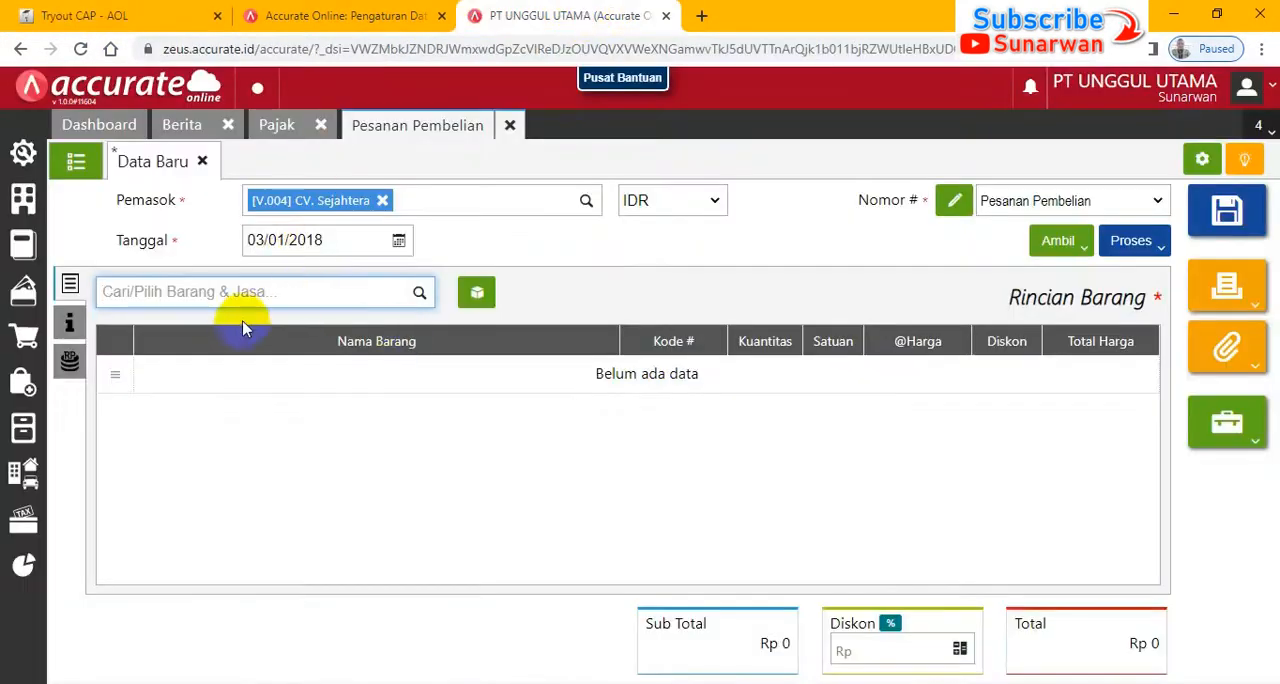
text(gant)
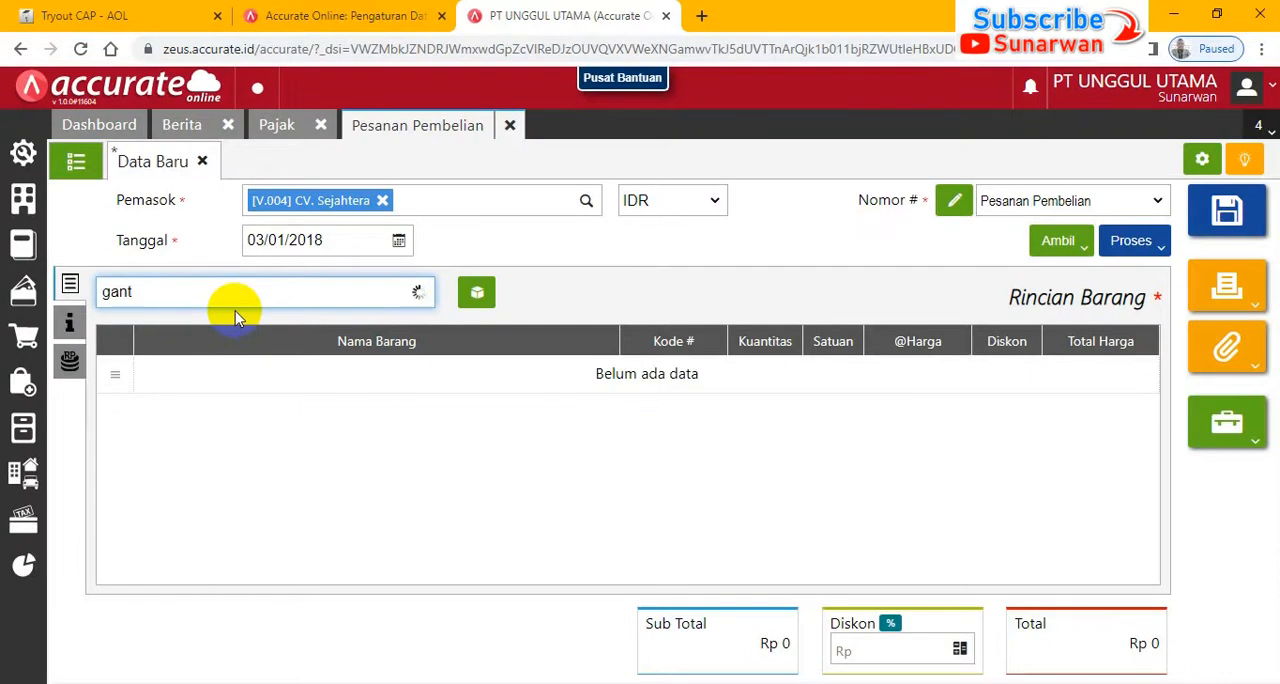
click(244, 343)
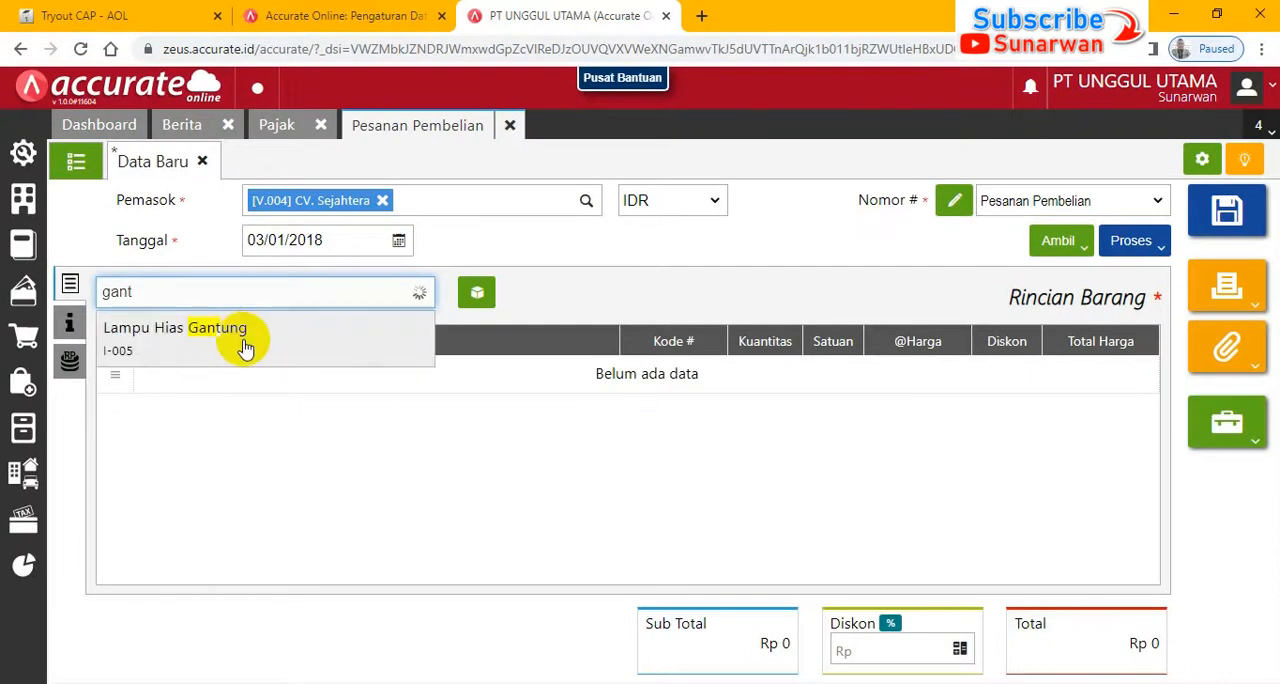
click(244, 343)
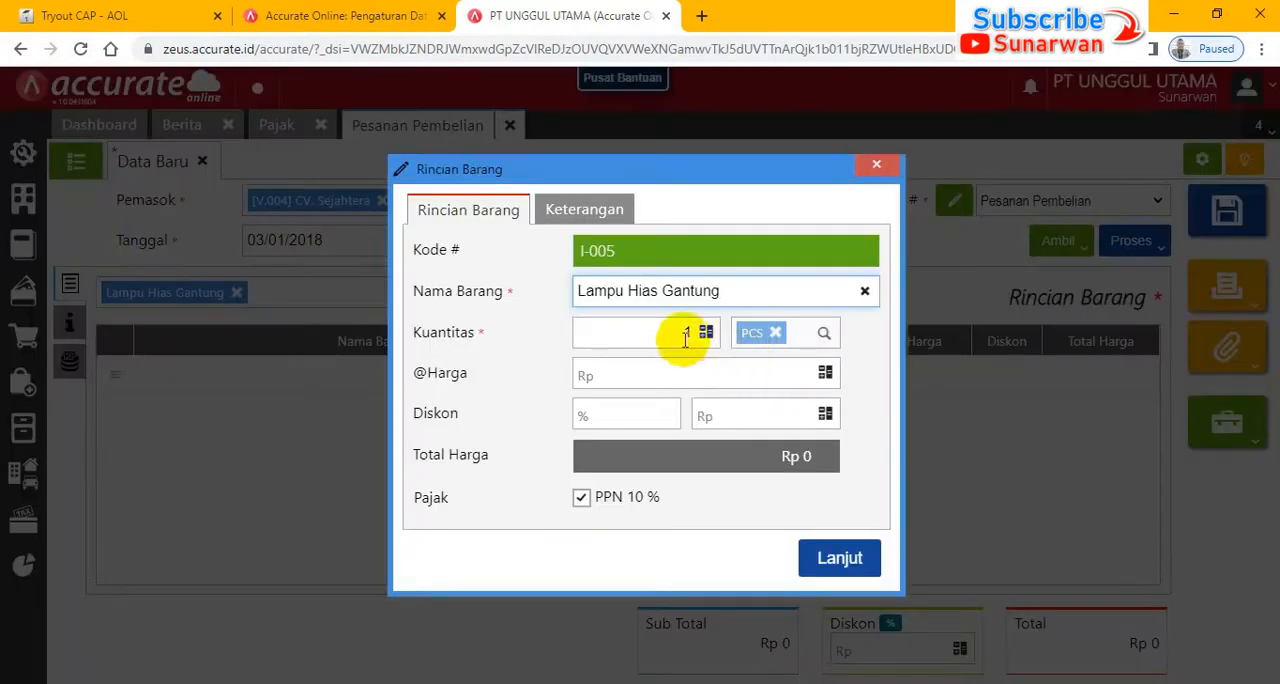
drag(677, 332, 728, 331)
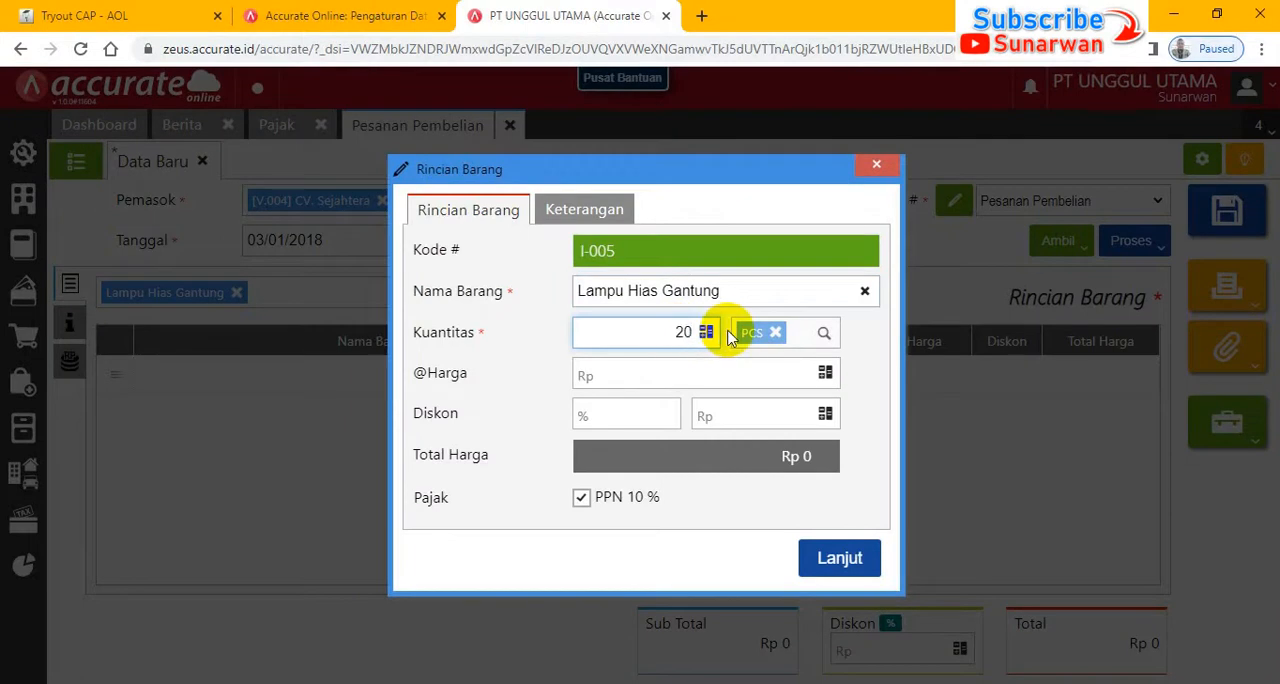
click(740, 374)
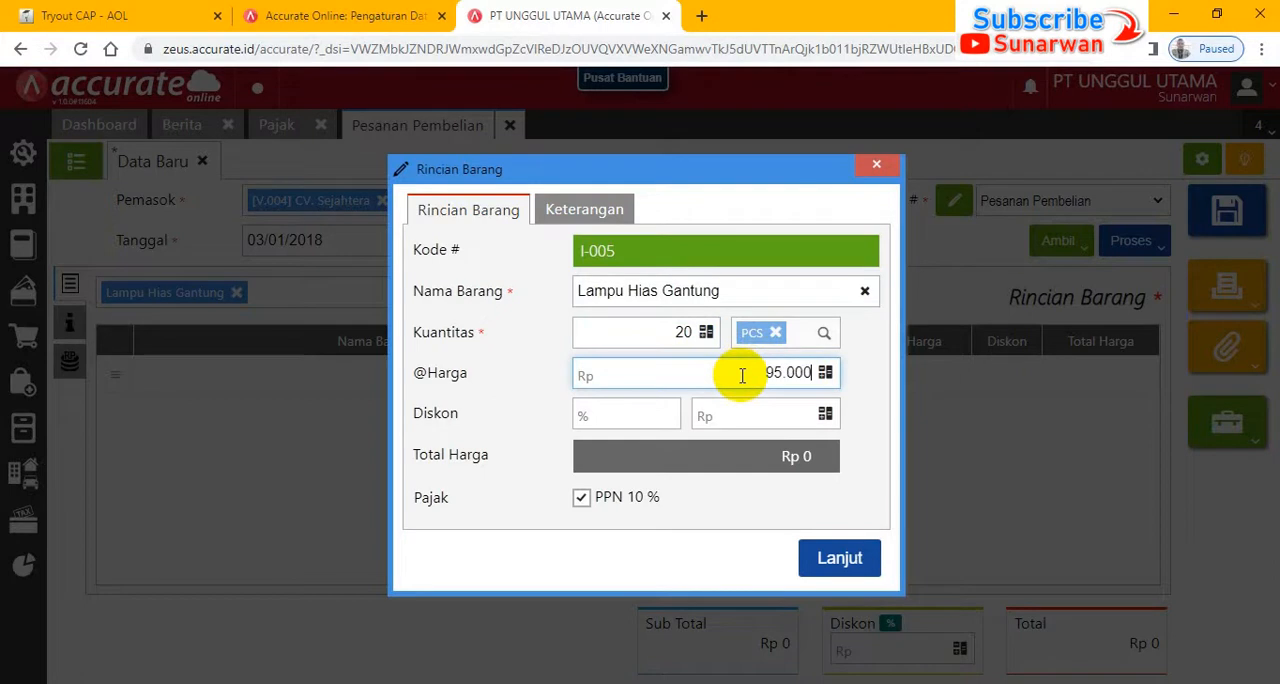
key(Tab)
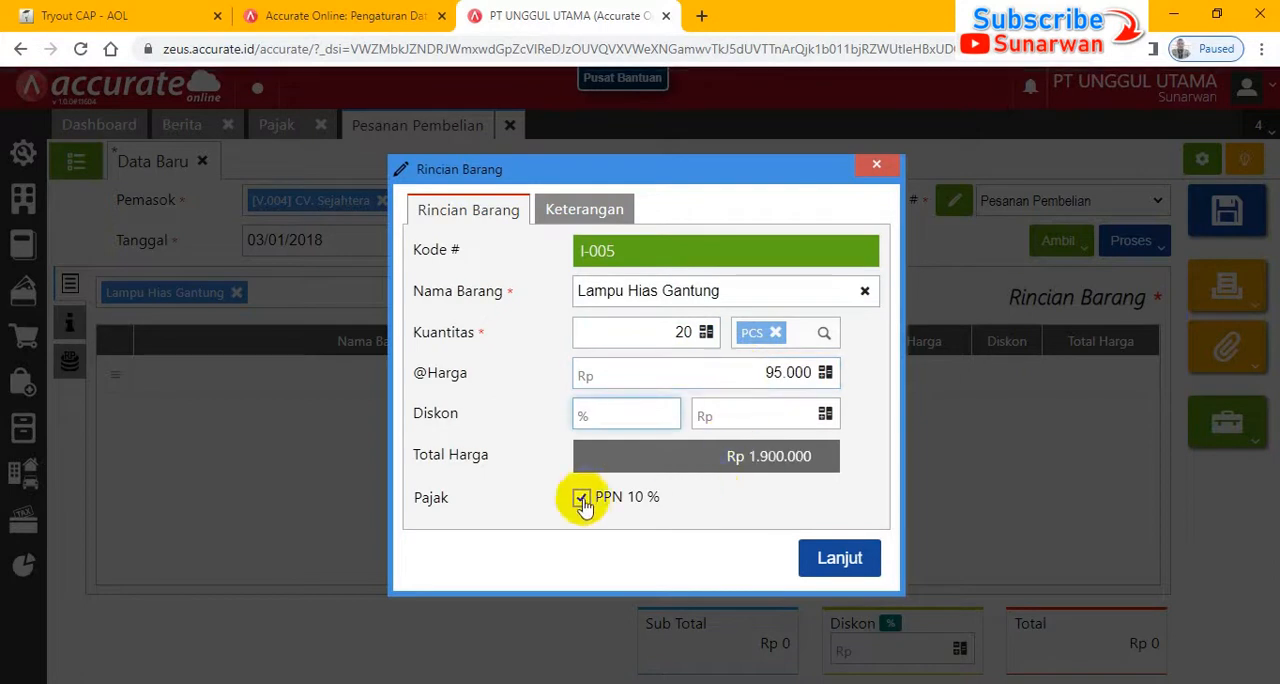
click(836, 566)
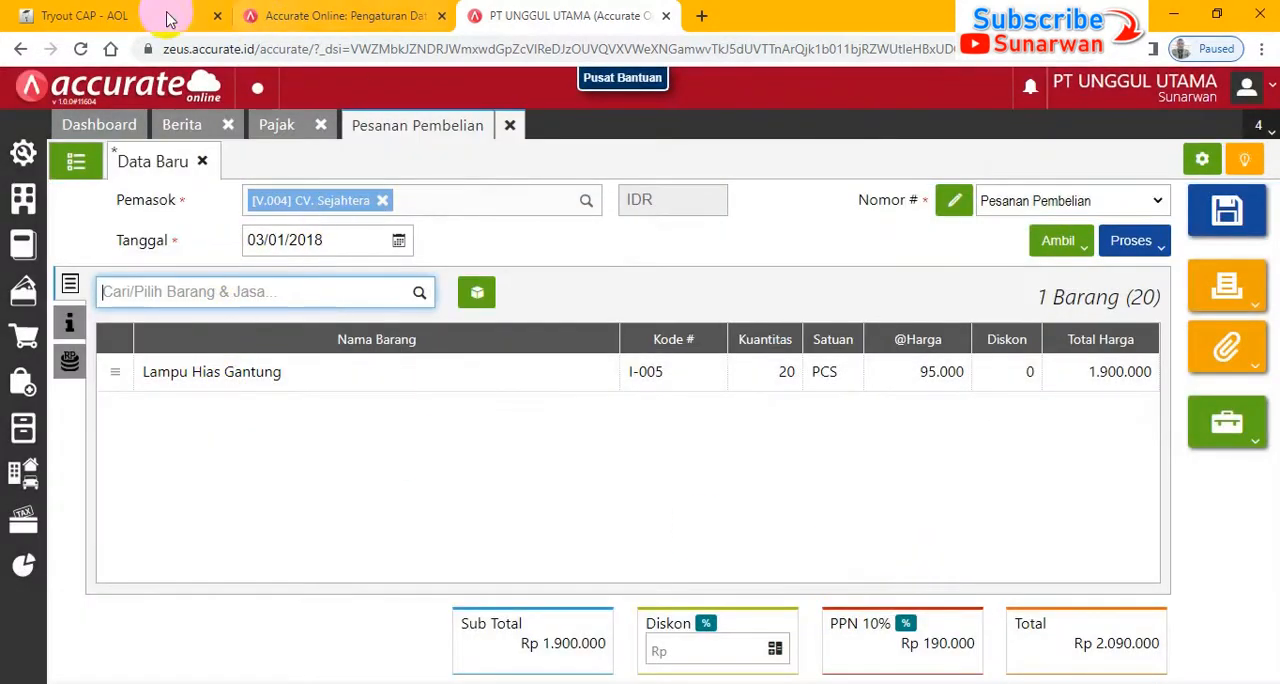
- Check the exam's expected receipt date, set the order's Tgl Pengiriman to 04/01/2018 and save the purchase order
click(86, 15)
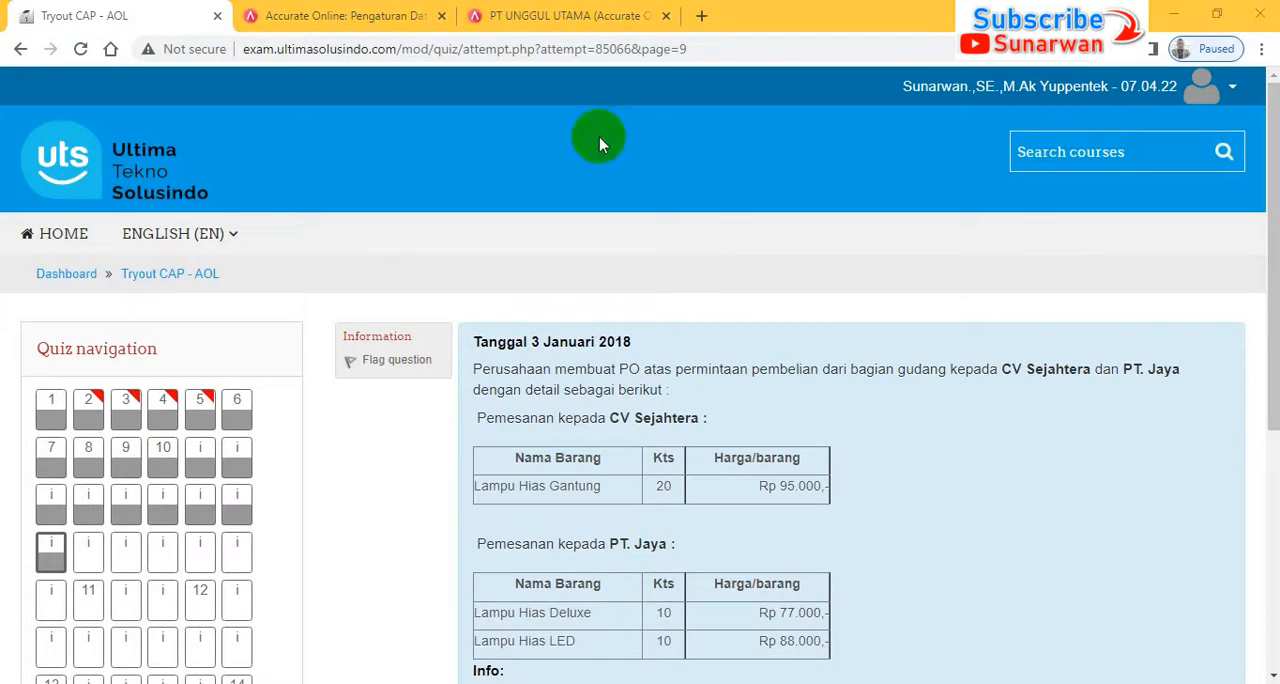
click(578, 15)
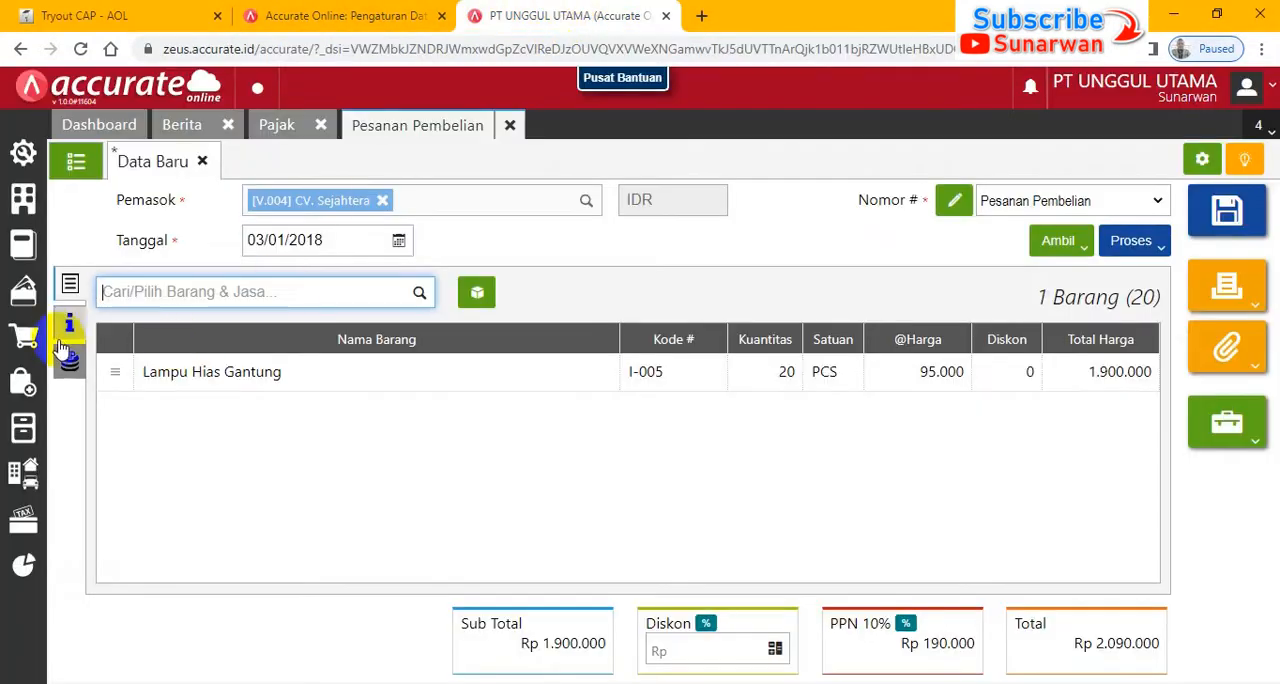
click(66, 323)
click(96, 20)
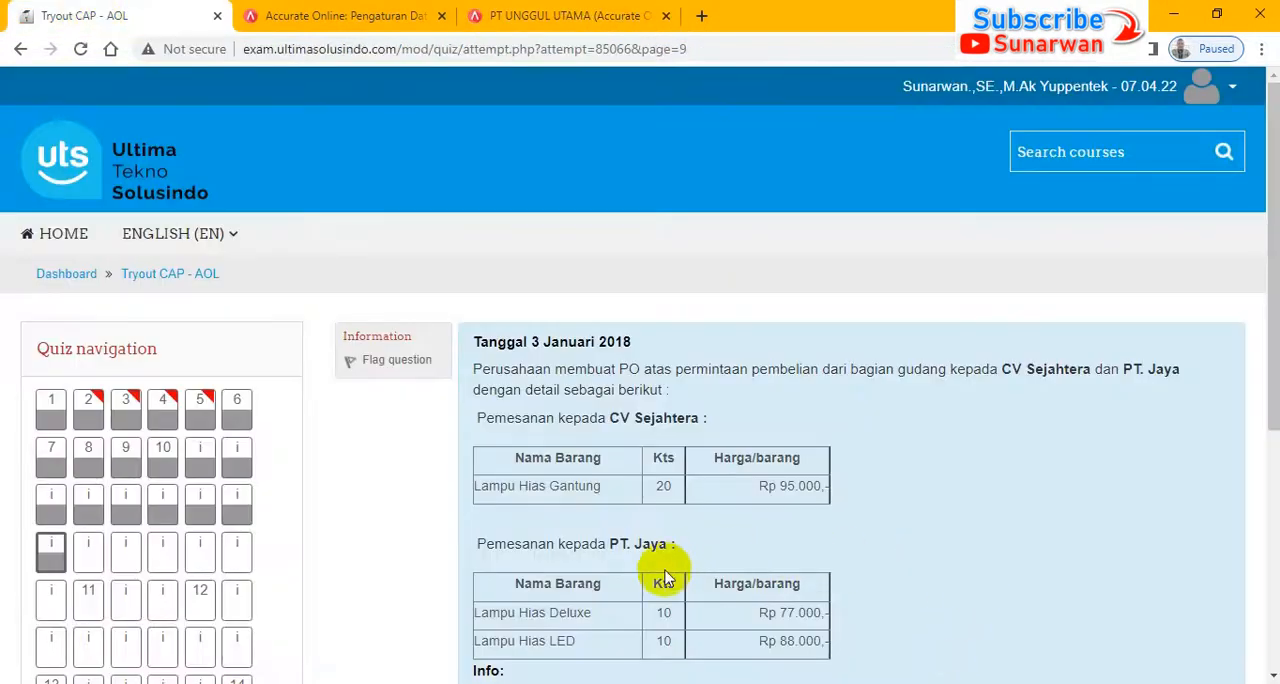
scroll(1265, 254, down, 2)
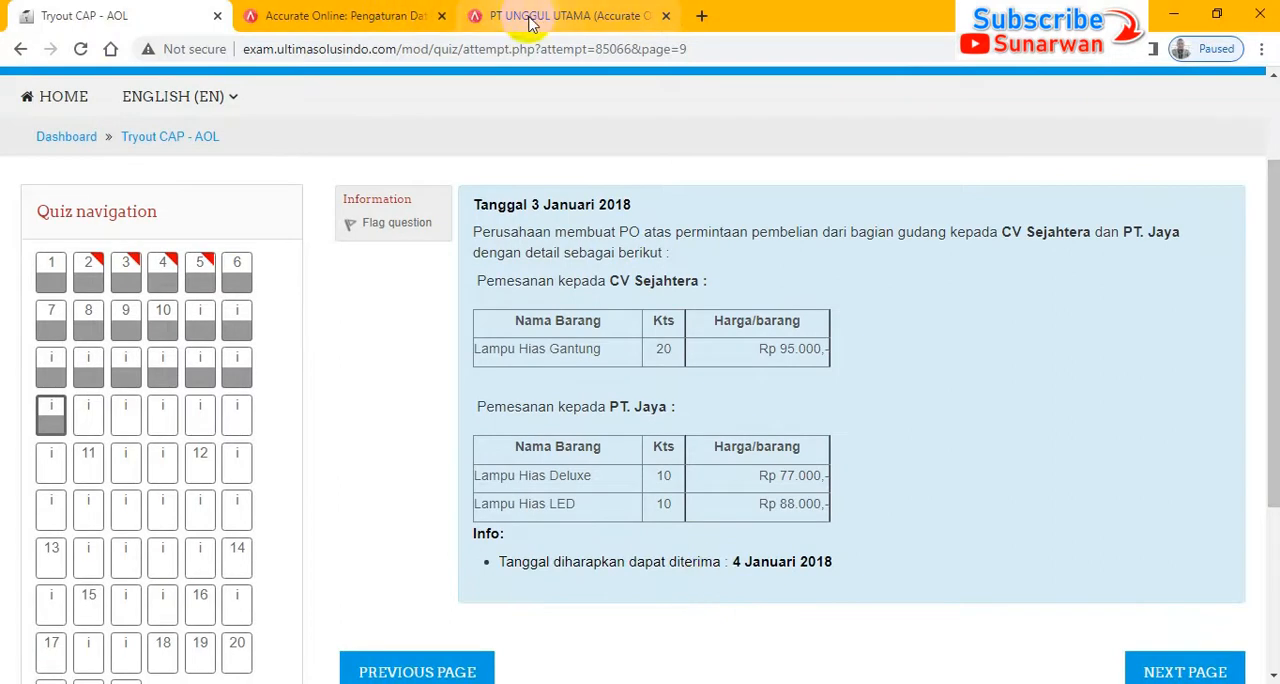
click(560, 15)
click(376, 461)
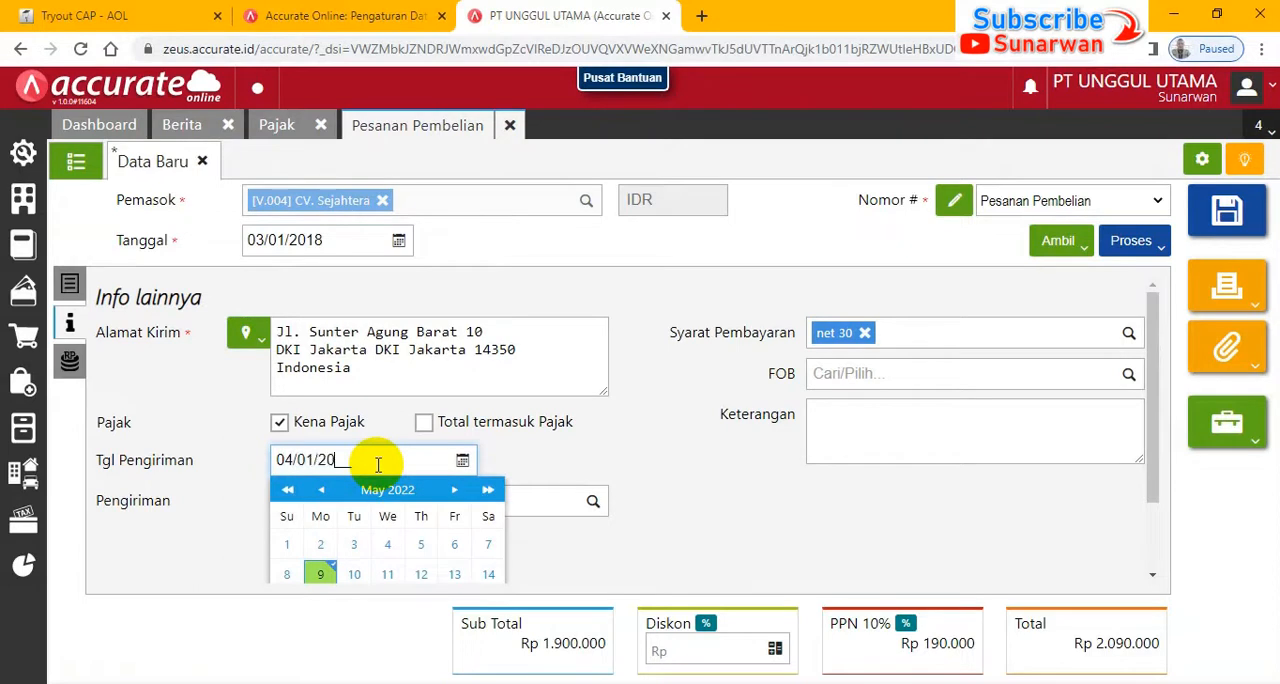
click(641, 395)
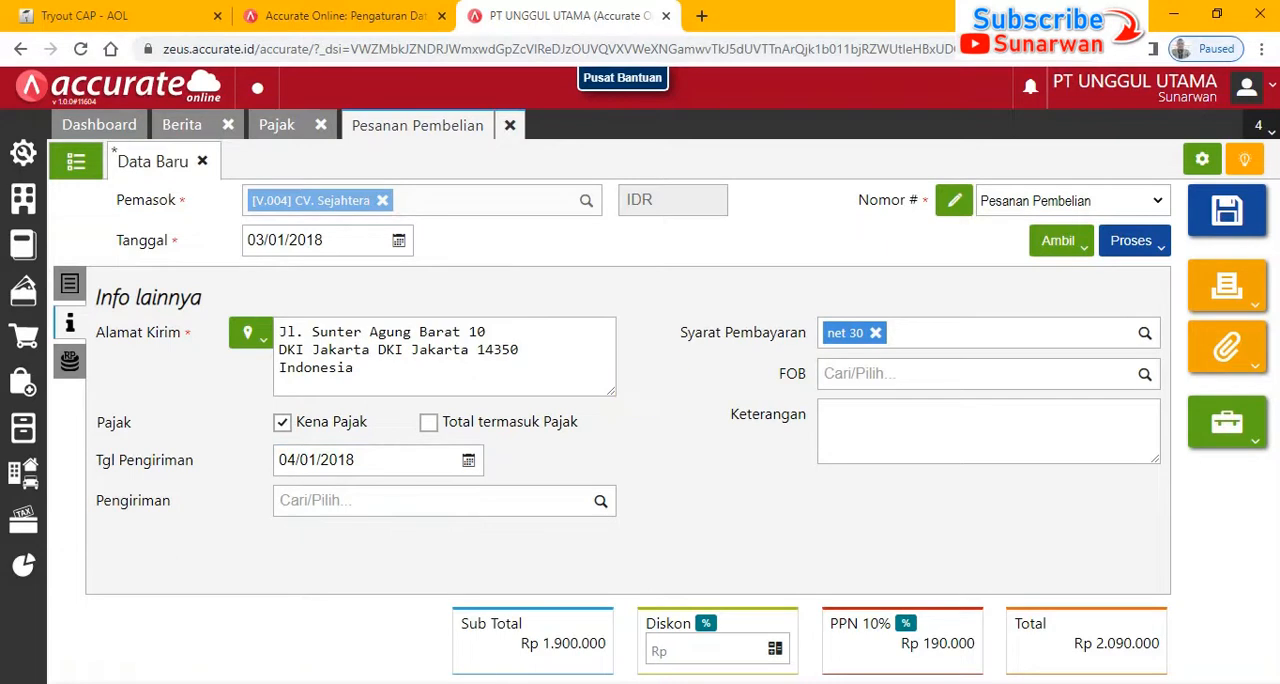
click(1228, 212)
- Check the exam for the second supplier, choose PT. Jaya on the new purchase order and open its date for editing
click(85, 15)
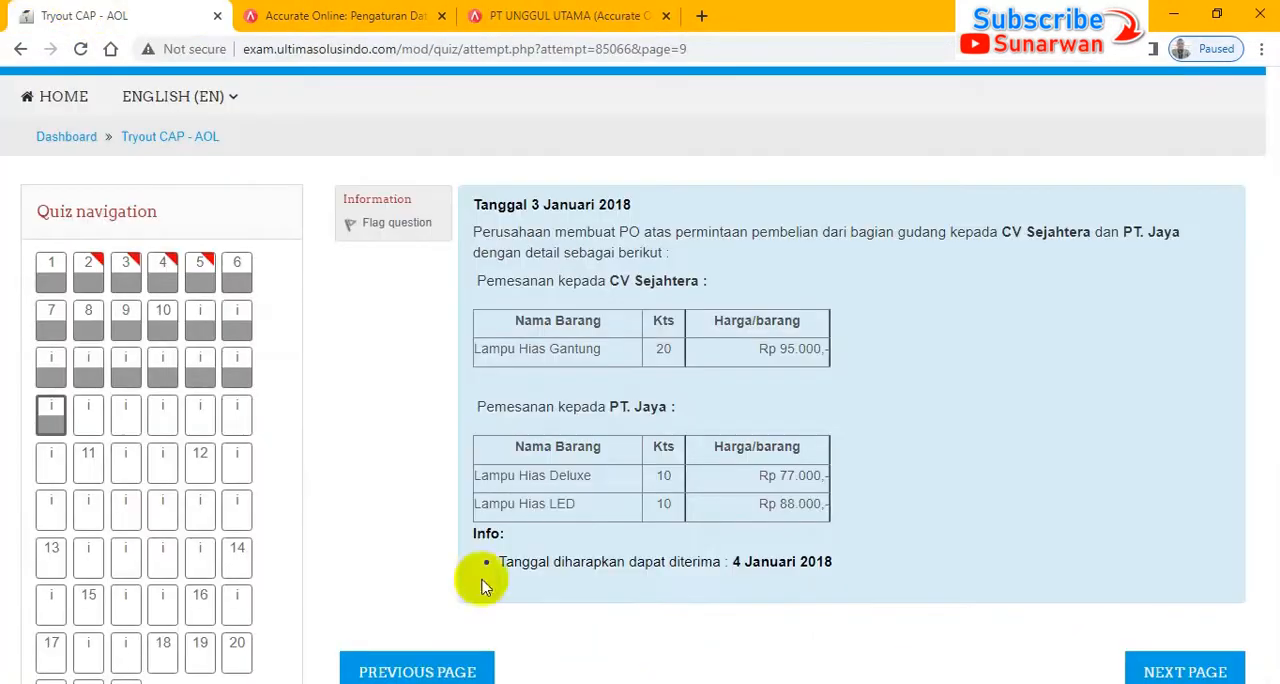
click(590, 18)
click(319, 203)
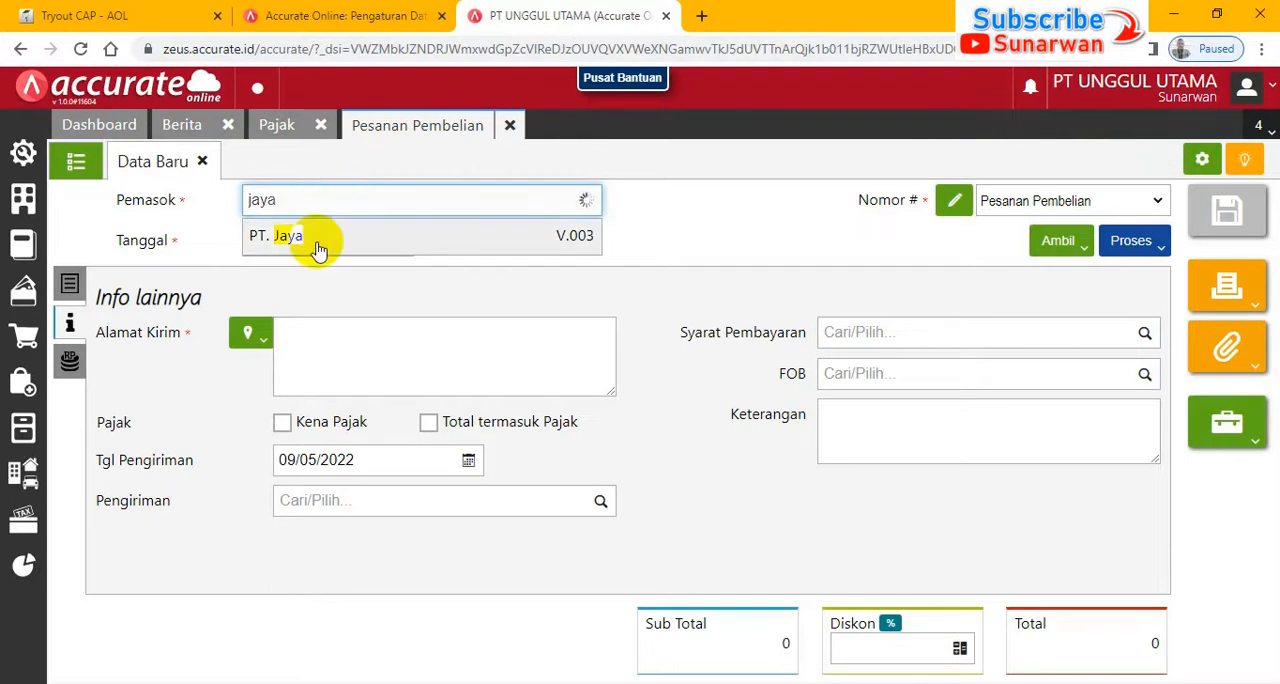
click(318, 249)
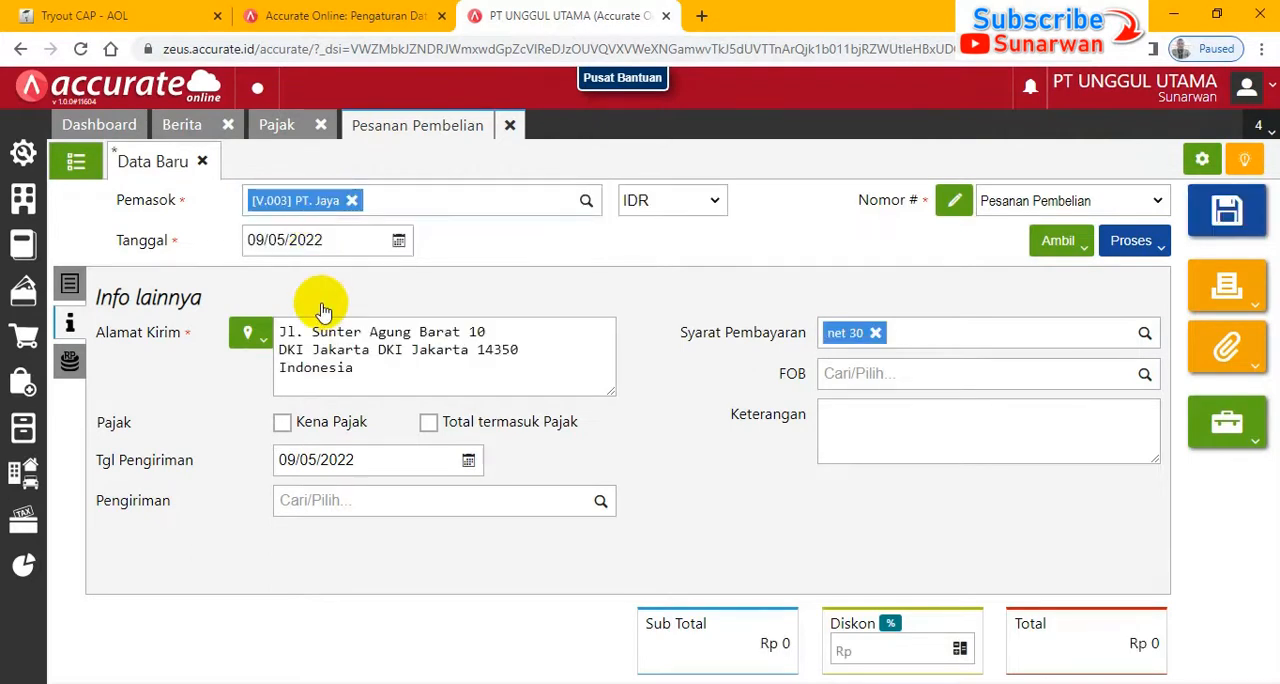
click(69, 287)
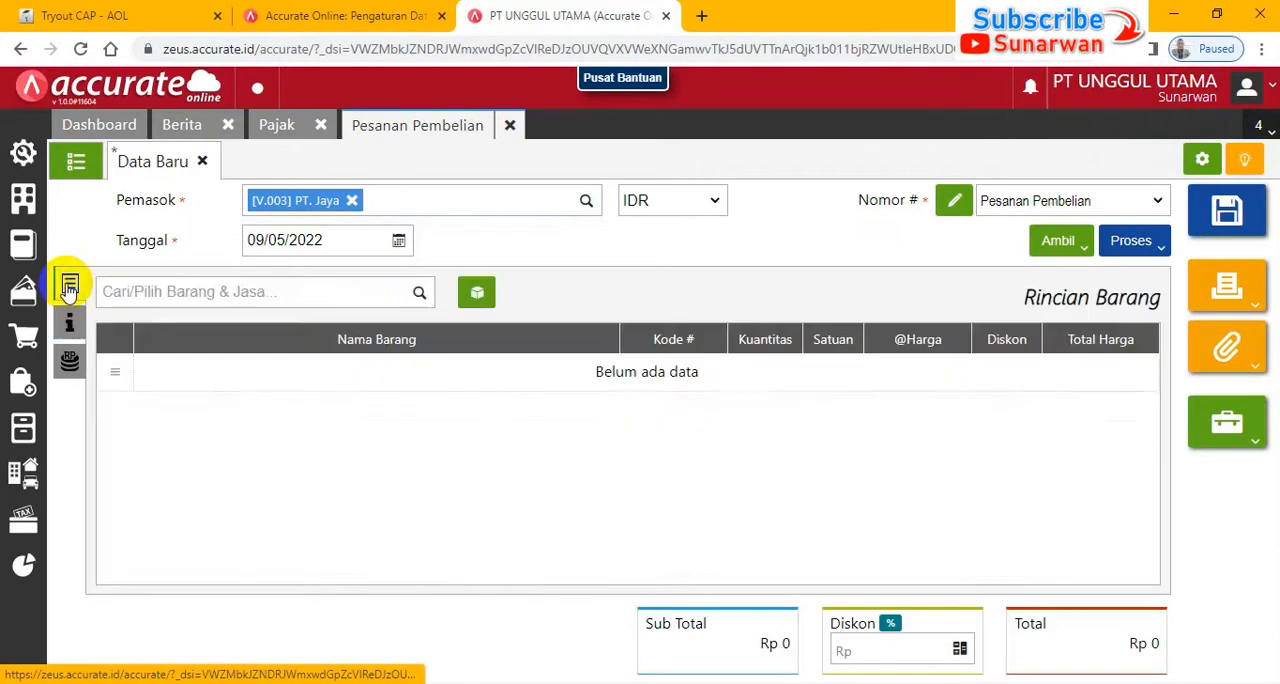
click(338, 240)
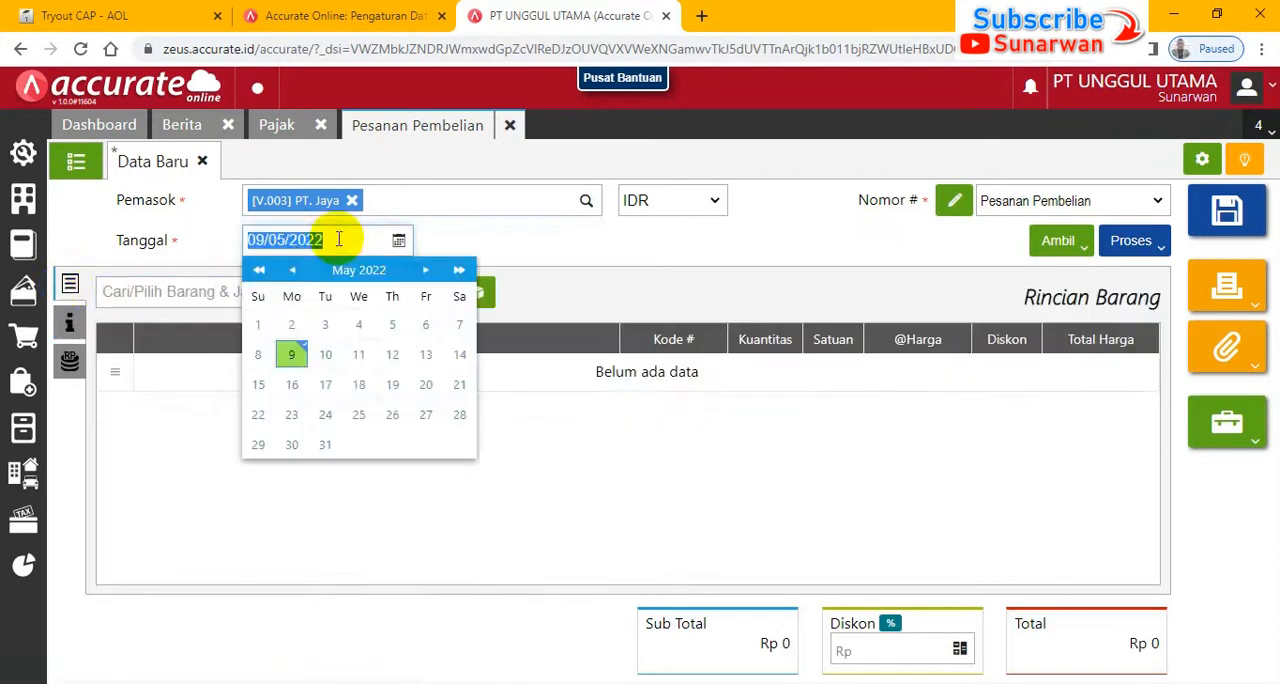
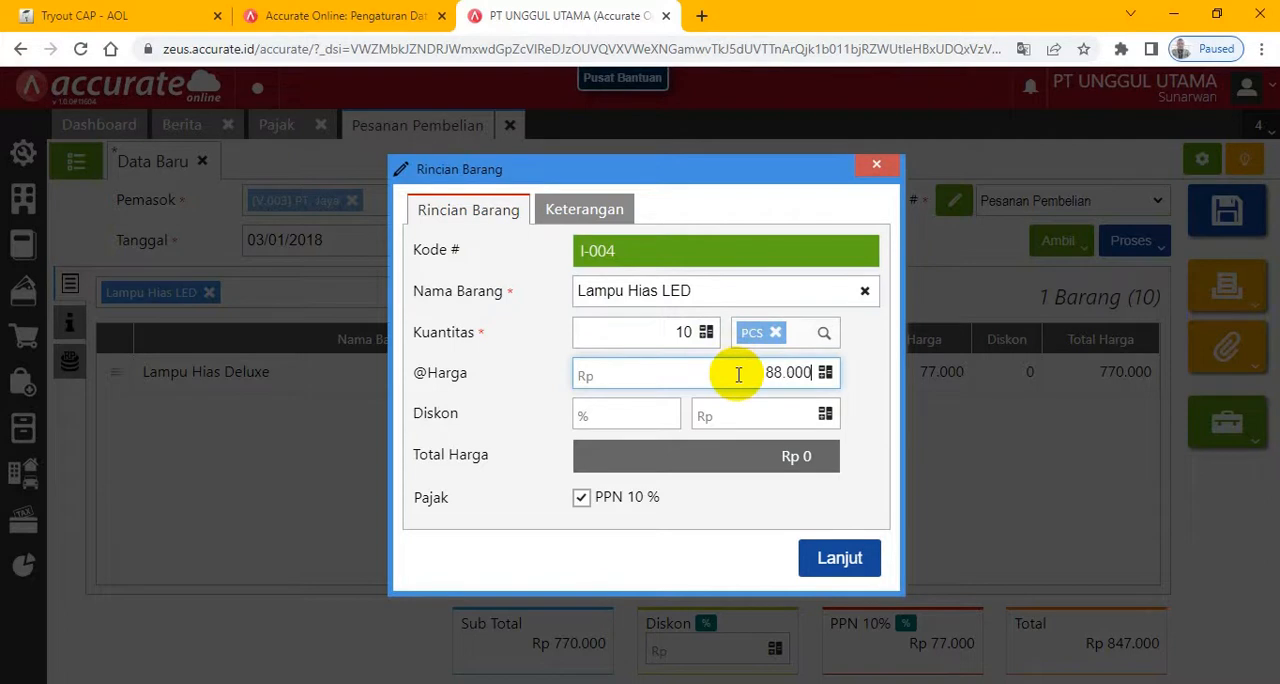
- Add the Lampu Hias LED line at Rp 88.000 and set the PT. Jaya order's Tgl Pengiriman to 04/01/2018
key(Tab)
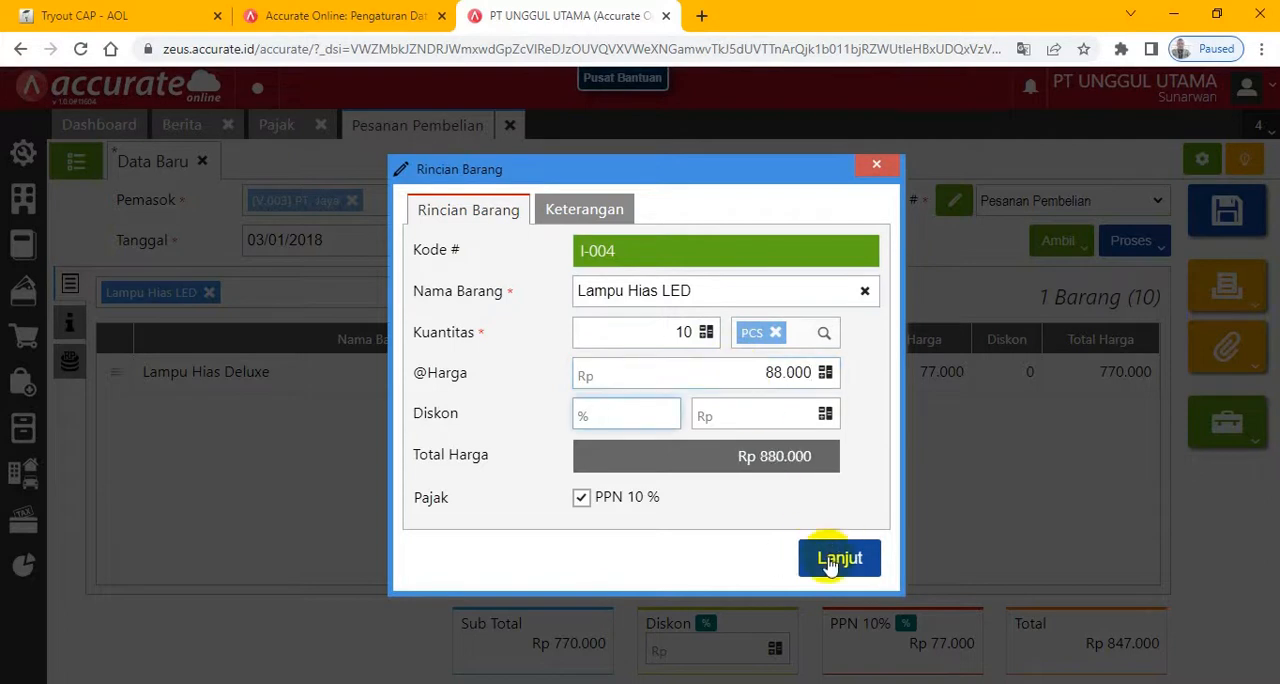
click(838, 558)
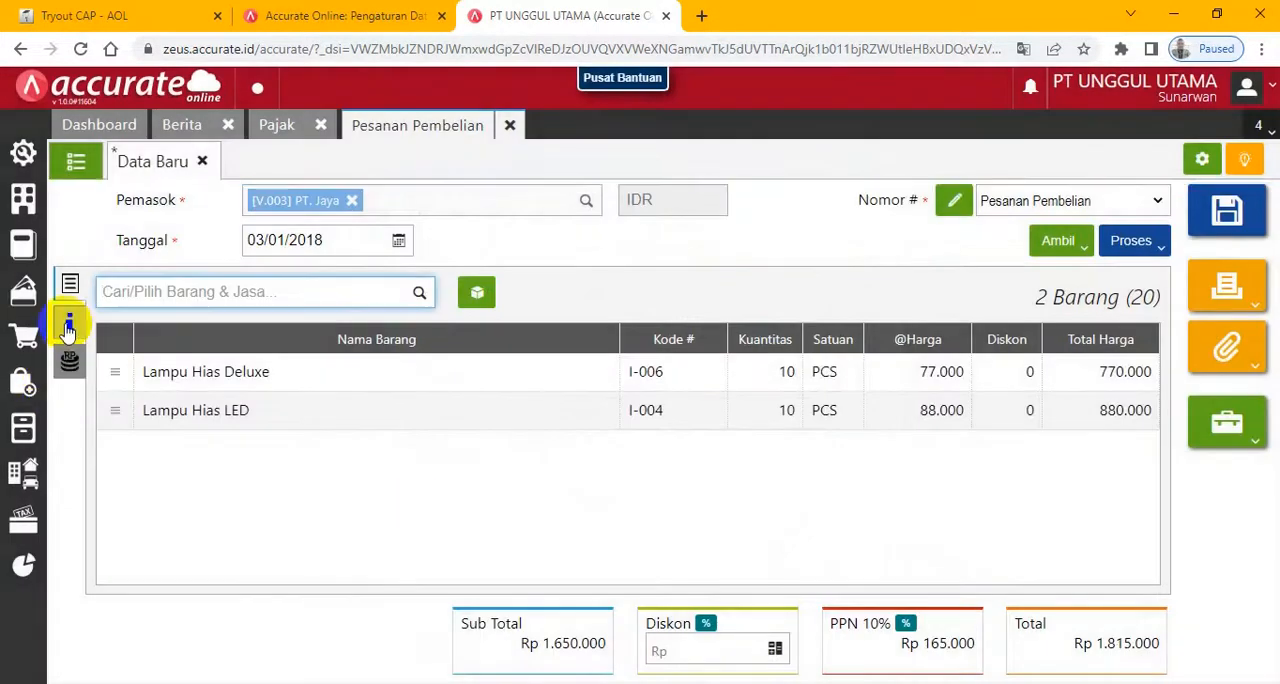
click(68, 326)
click(363, 456)
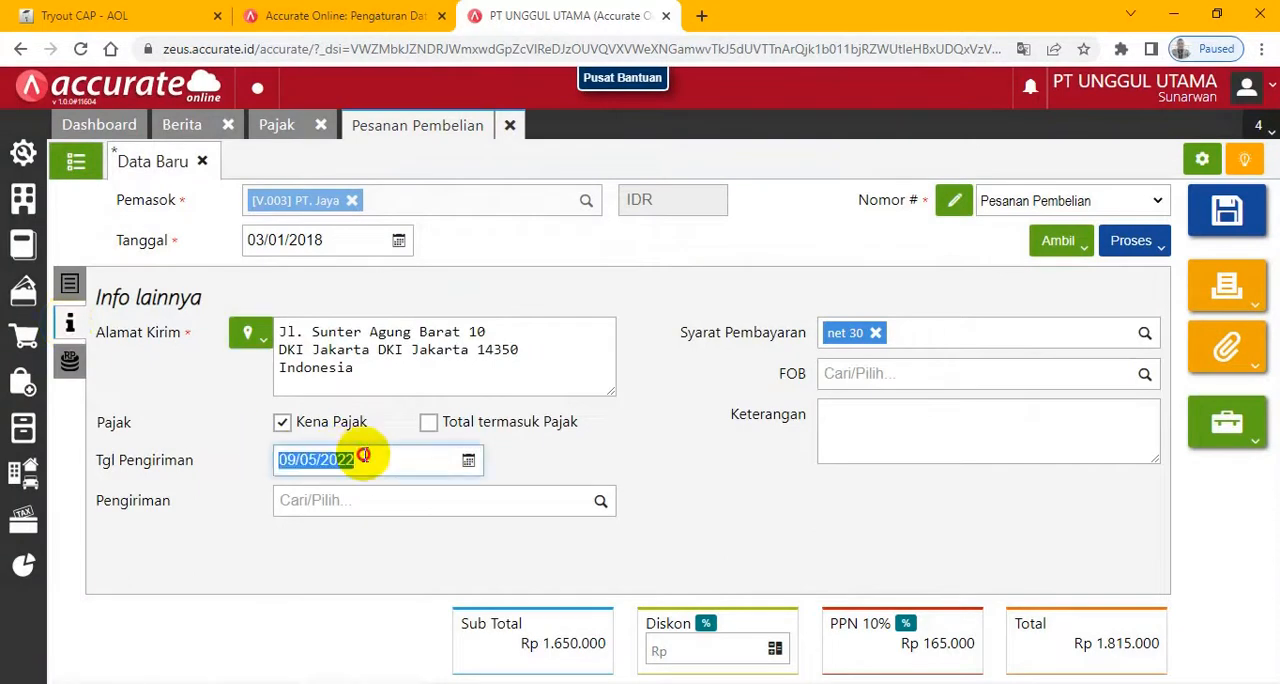
text(0)
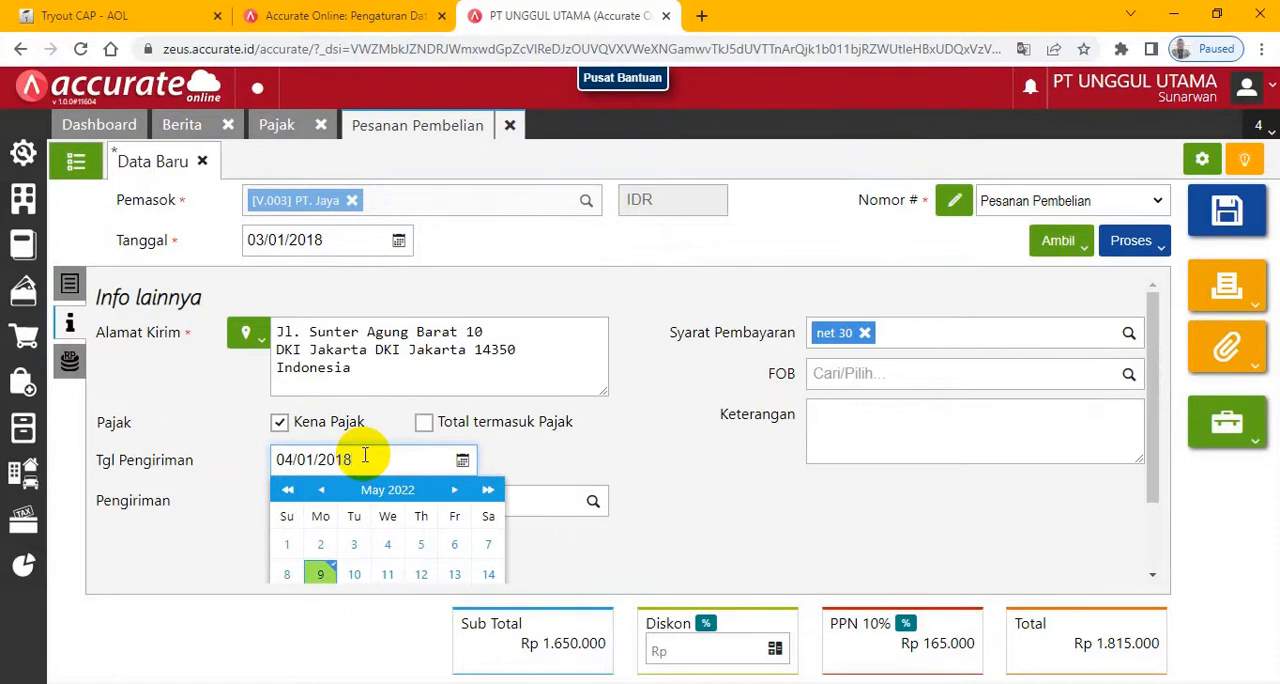
click(643, 292)
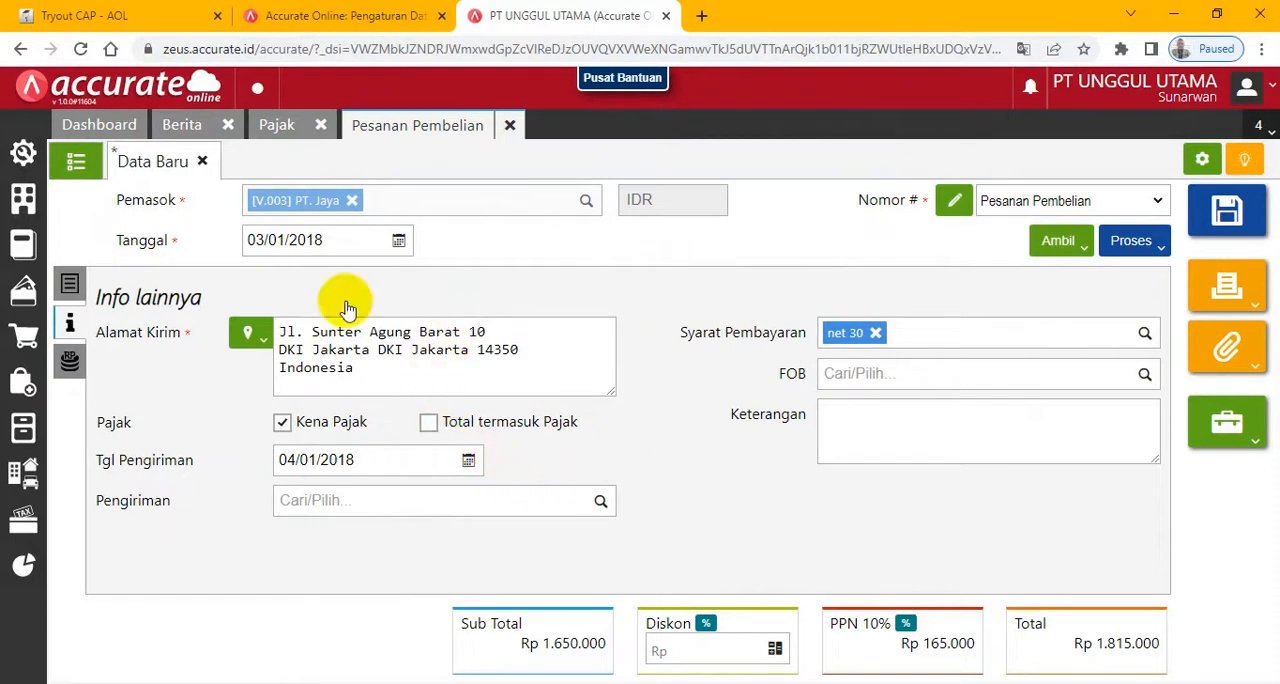
- Advance the exam past its 3 Januari 2018 page and save the PT. Jaya purchase order
click(115, 15)
drag(1272, 368, 1266, 420)
click(1170, 568)
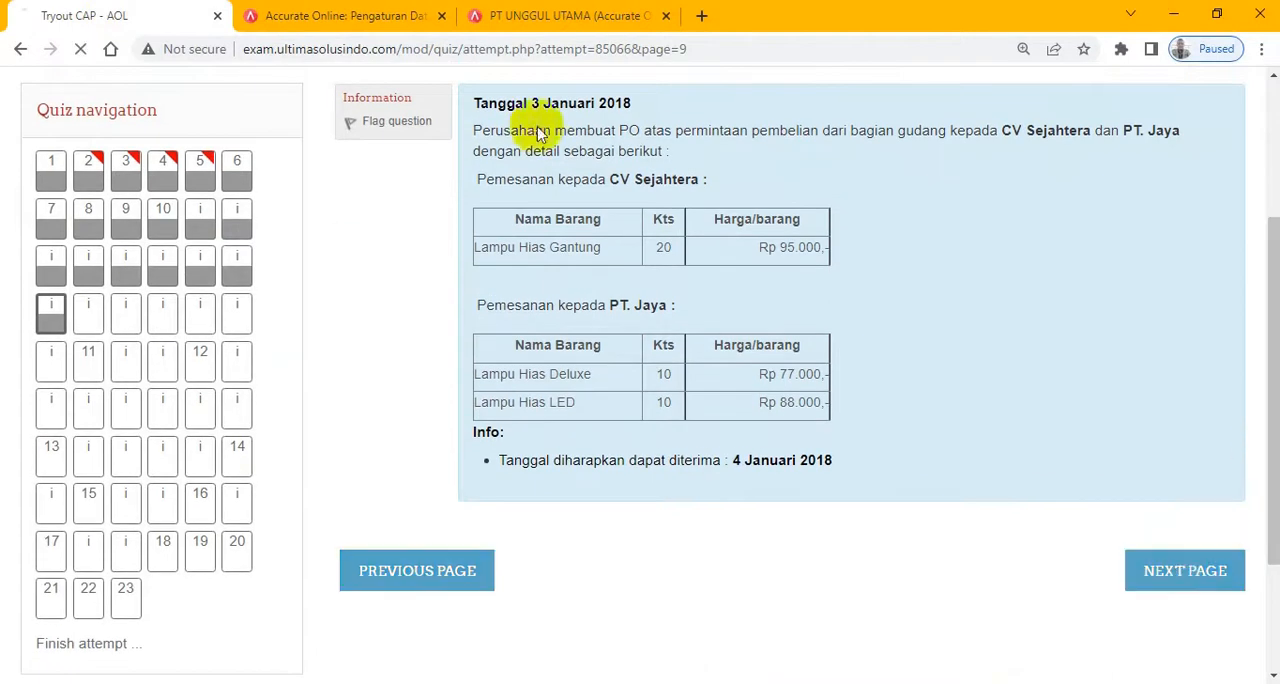
click(540, 15)
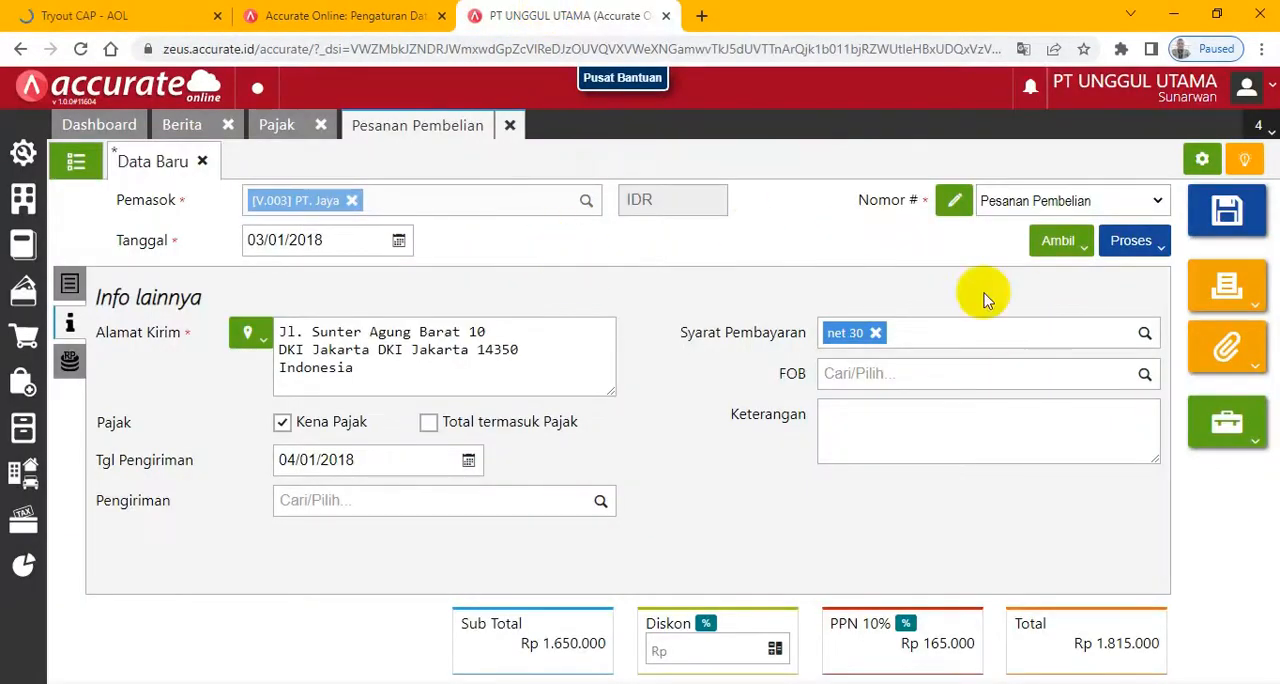
click(1228, 213)
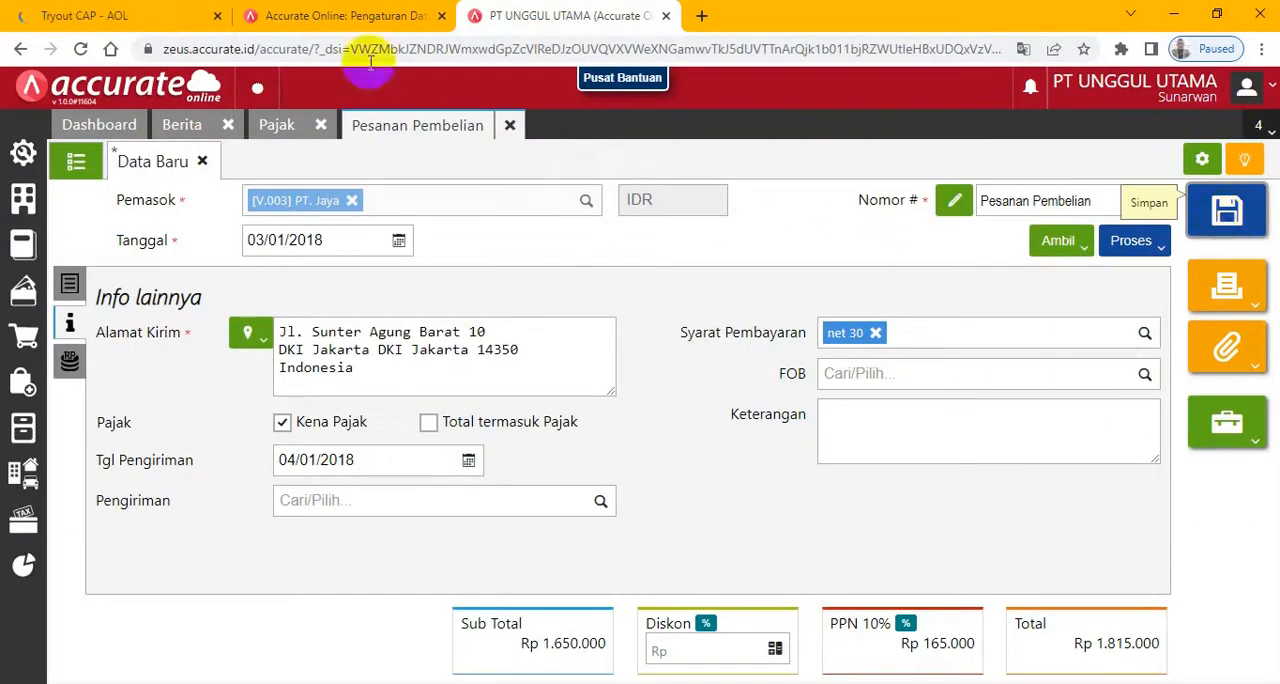
- Read the exam's 4 Januari 2018 goods receipt details, including the Nomor Surat Jalan, delivery method and destination warehouse
click(90, 15)
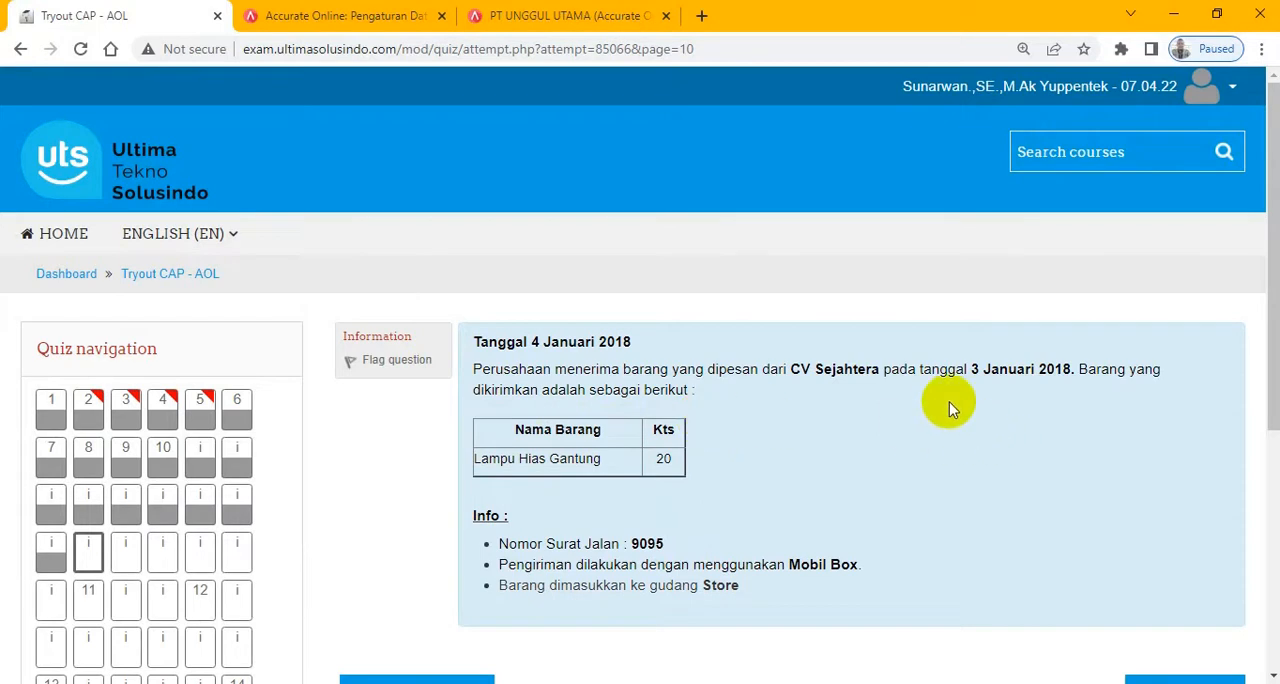
scroll(949, 402, down, 1)
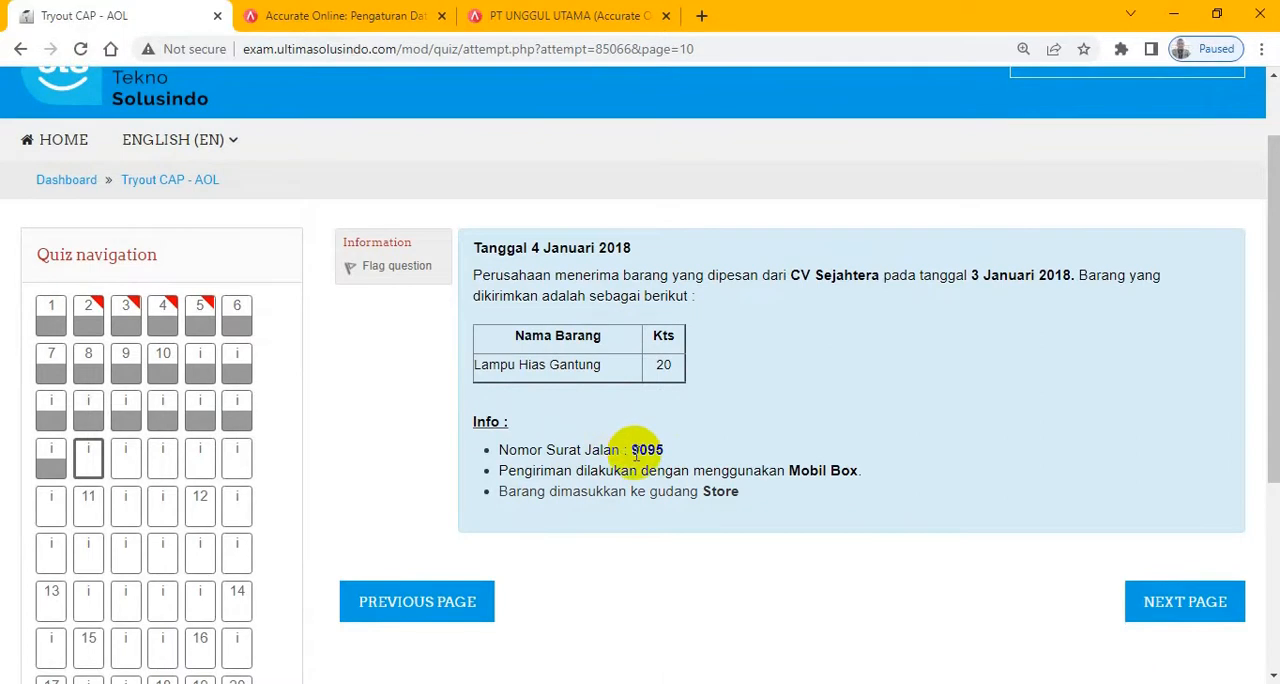
drag(632, 450, 684, 455)
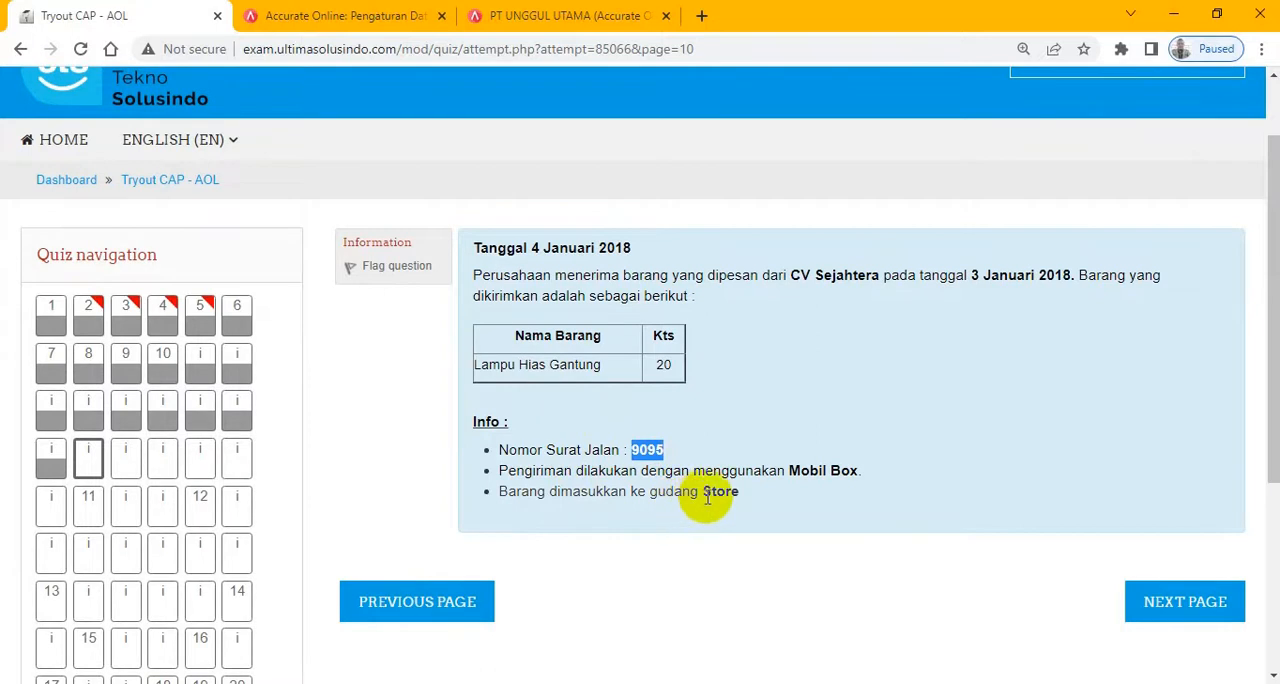
double_click(707, 494)
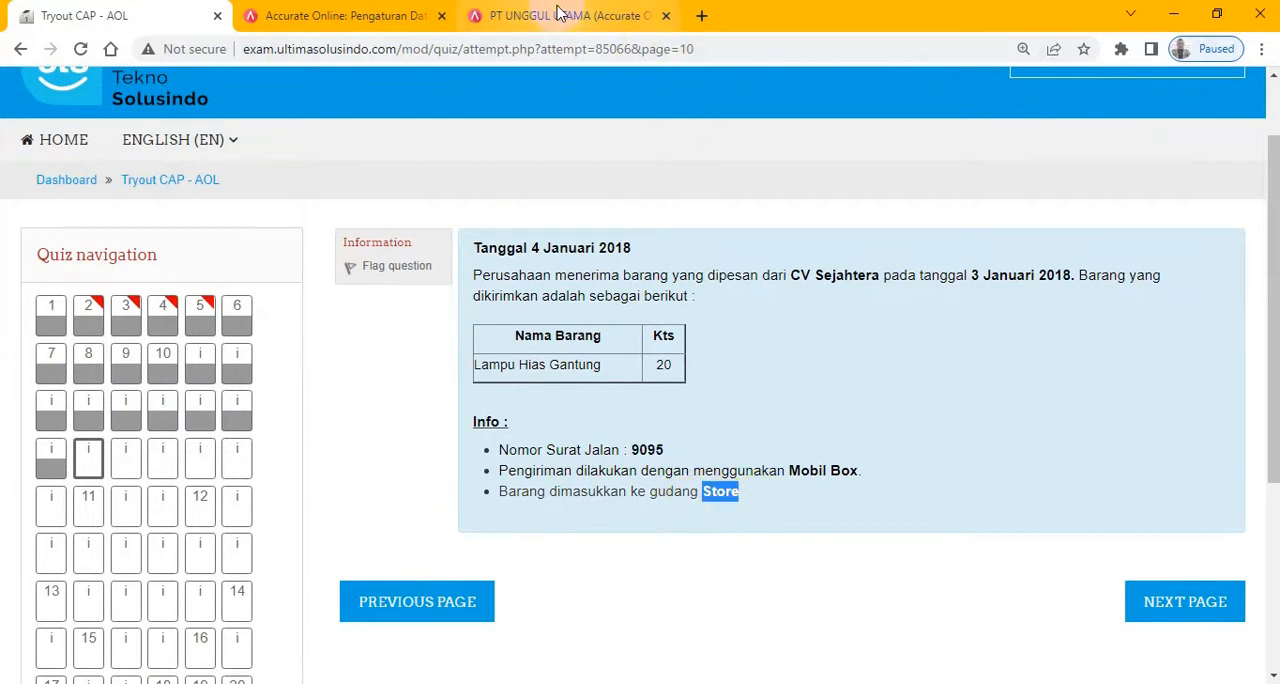
- Close the Pesanan Pembelian and Pajak forms and open a new Penerimaan Barang form
click(558, 14)
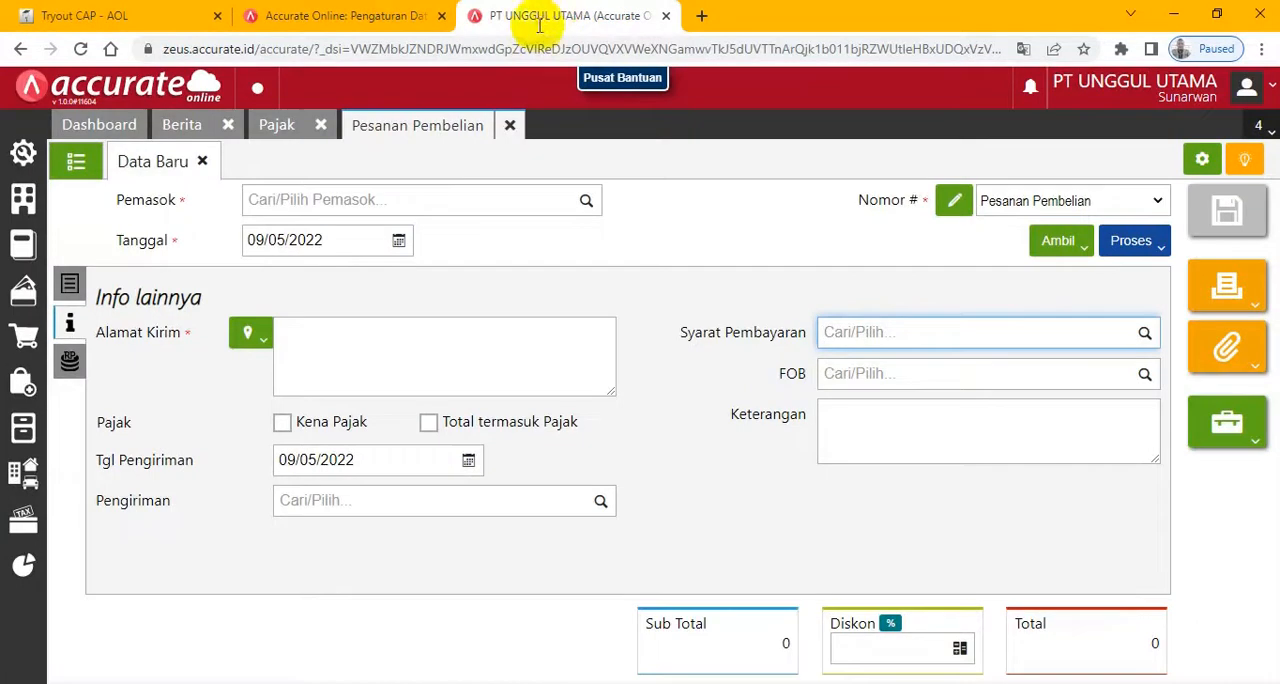
click(514, 125)
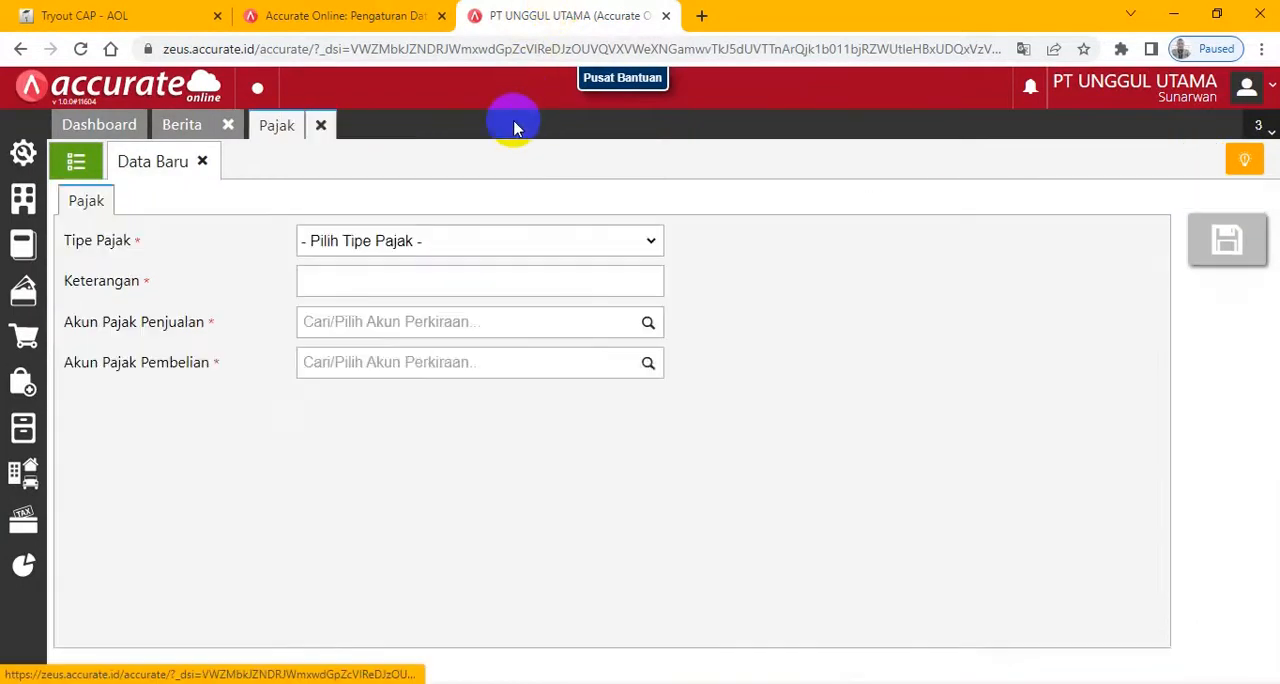
click(321, 125)
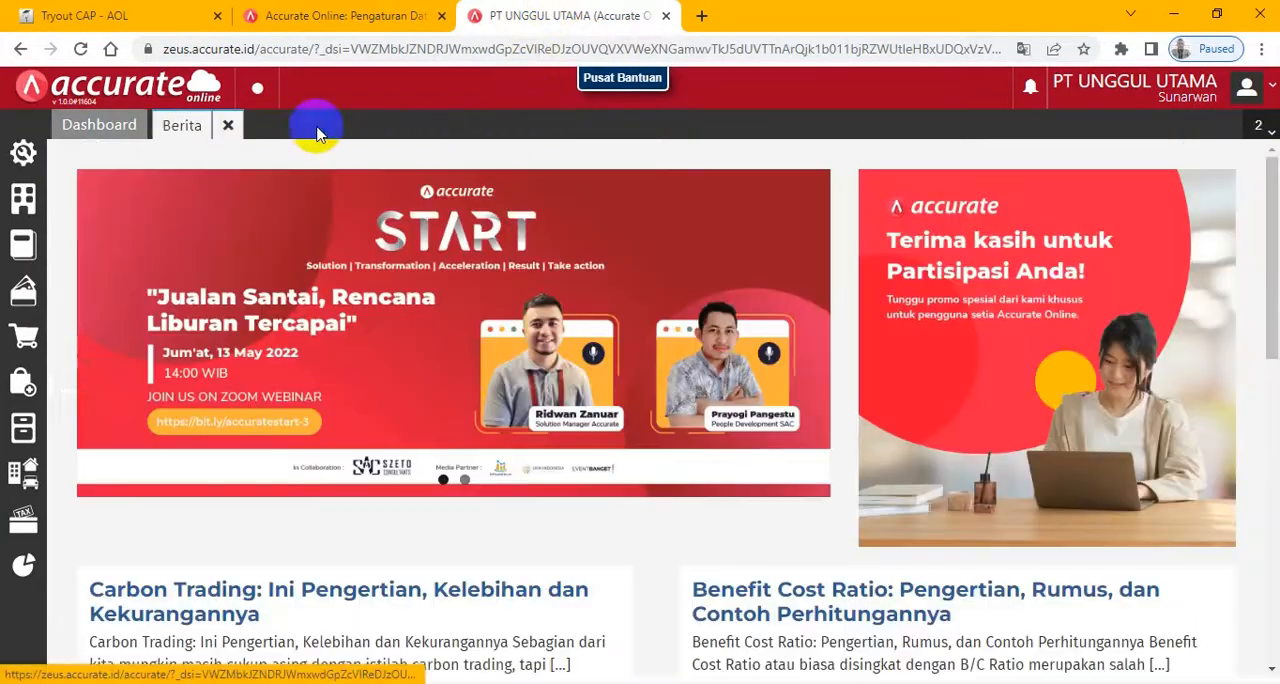
click(19, 392)
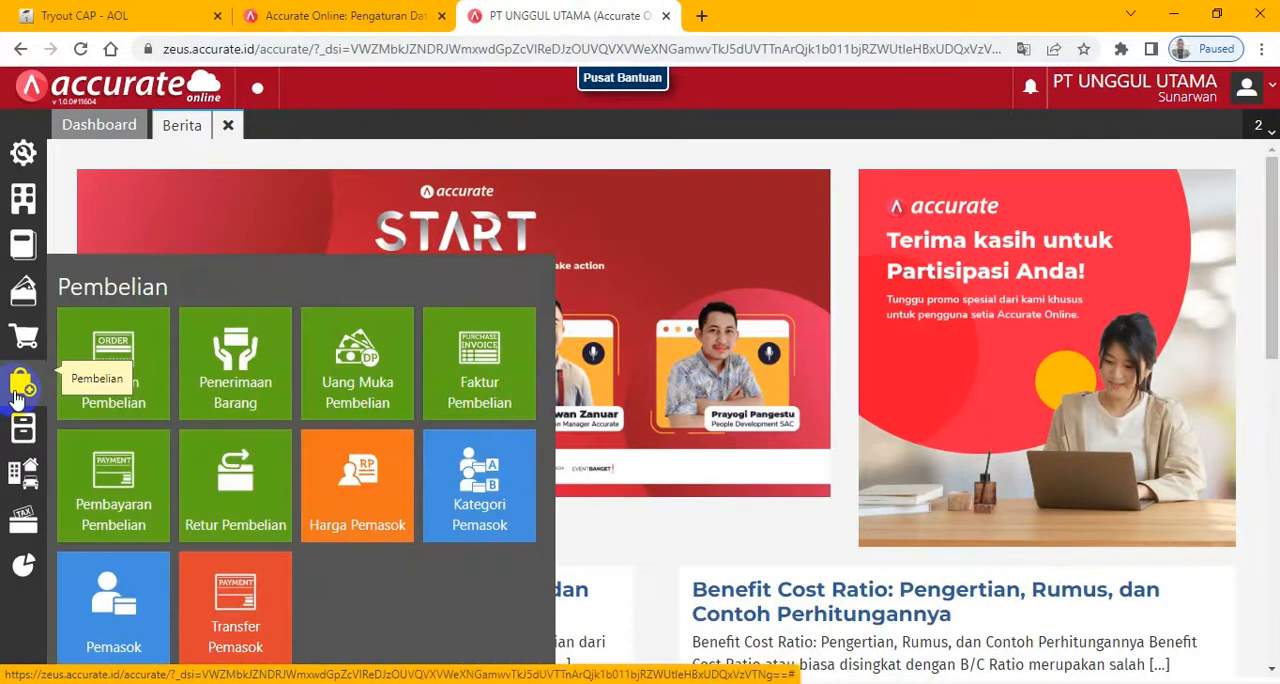
click(224, 378)
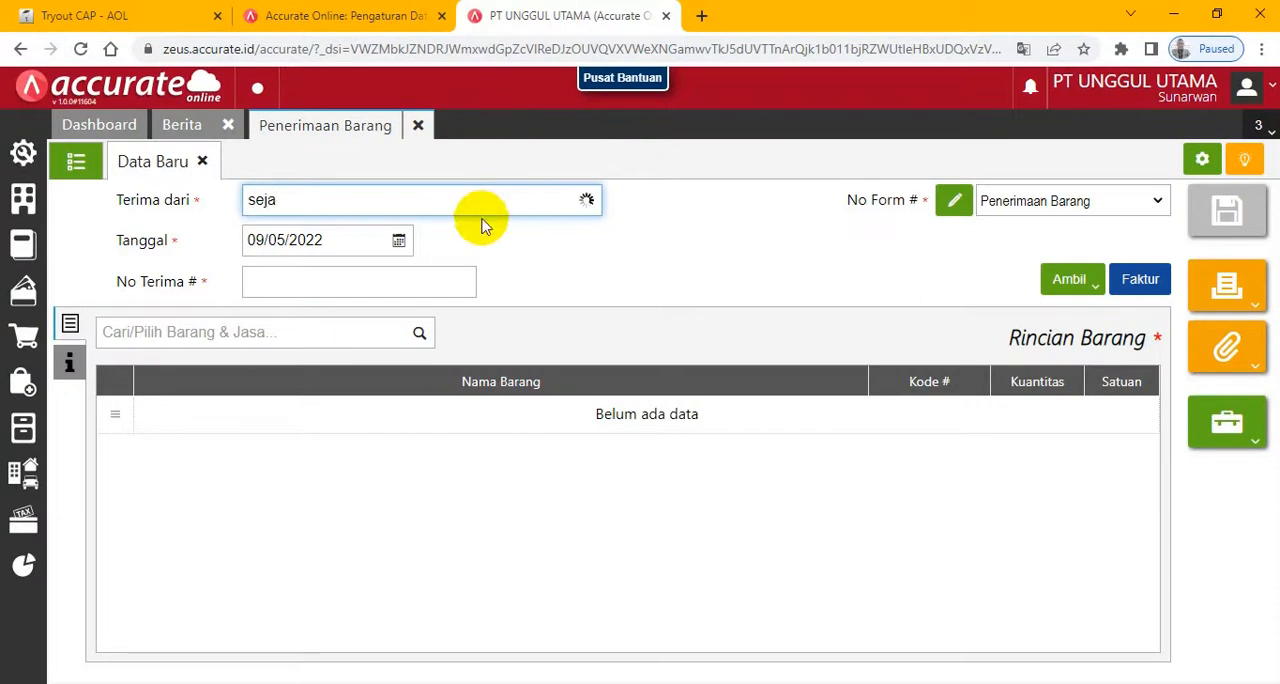
- Choose CV. Sejahtera as the goods receipt's supplier, with date 04/01/2018 and No Terima 9095
click(405, 238)
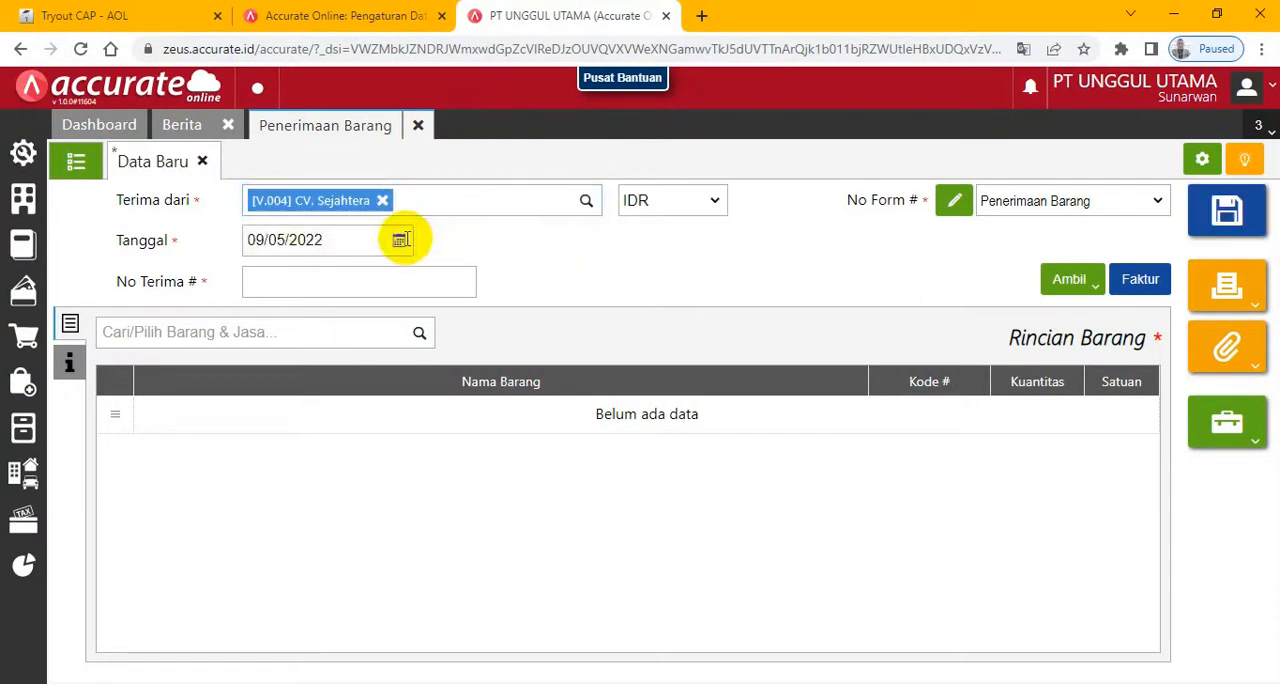
click(343, 241)
text(0)
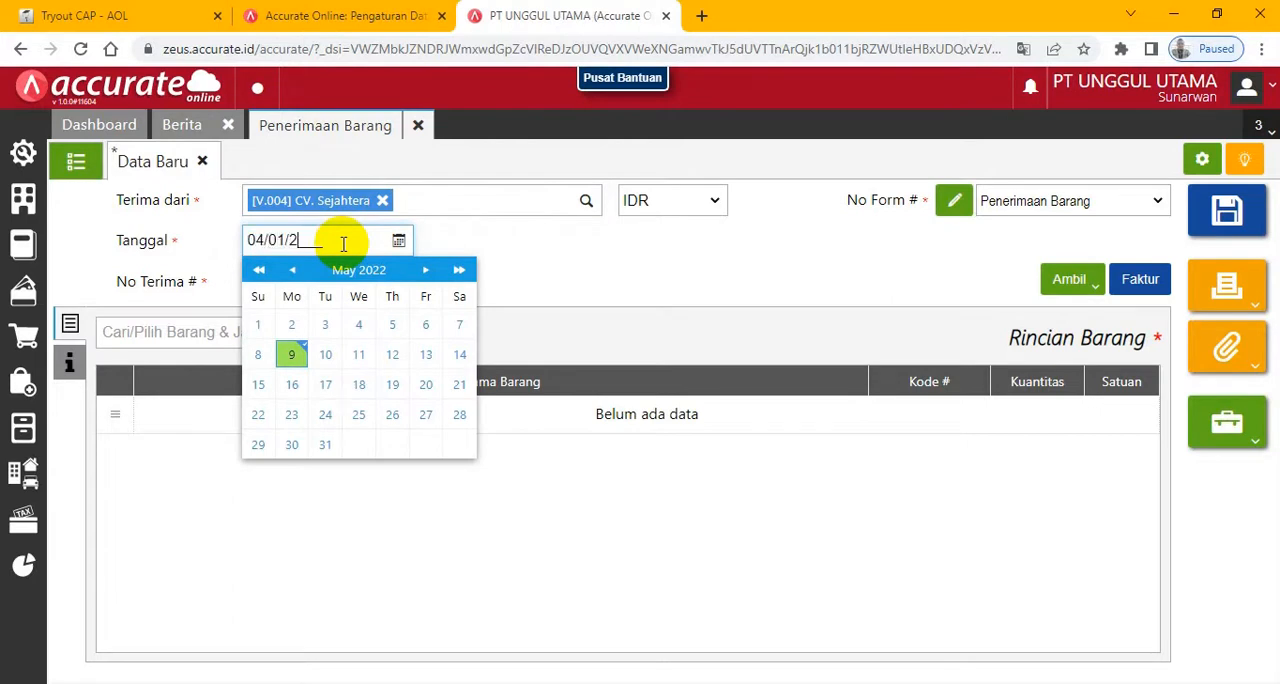
click(637, 251)
click(352, 284)
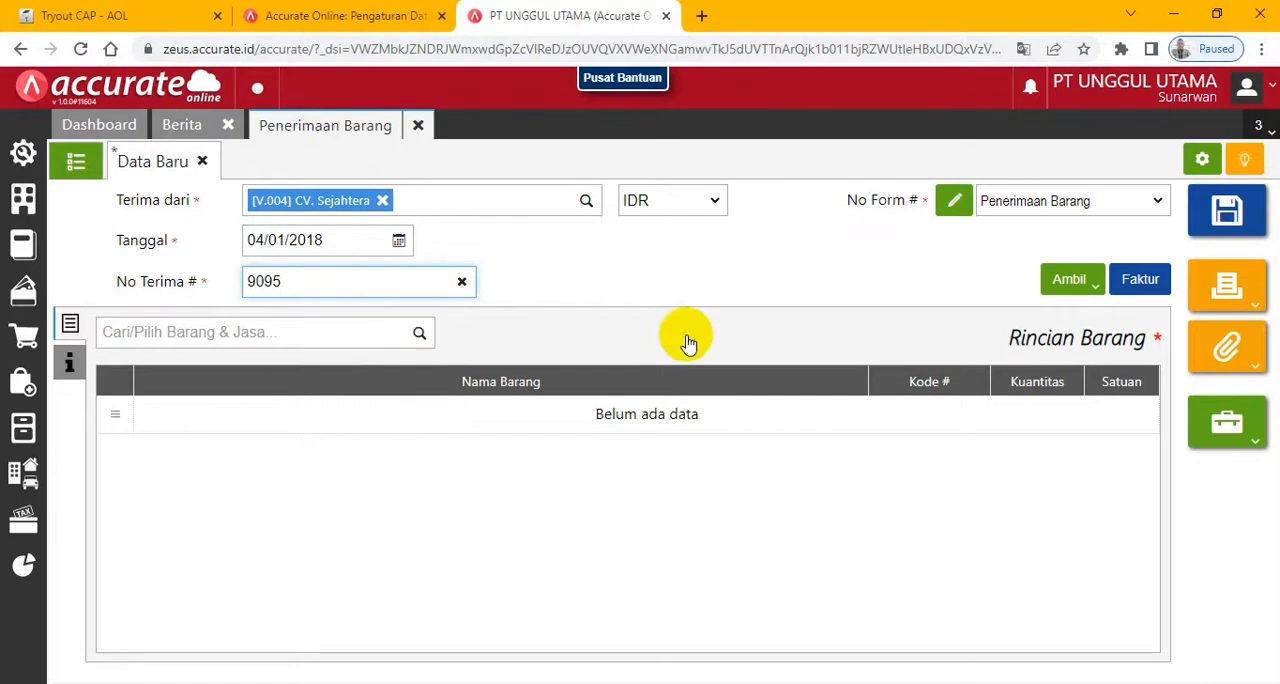
- Copy the Lampu Hias Gantung line from CV. Sejahtera's purchase order into the goods receipt
click(1097, 290)
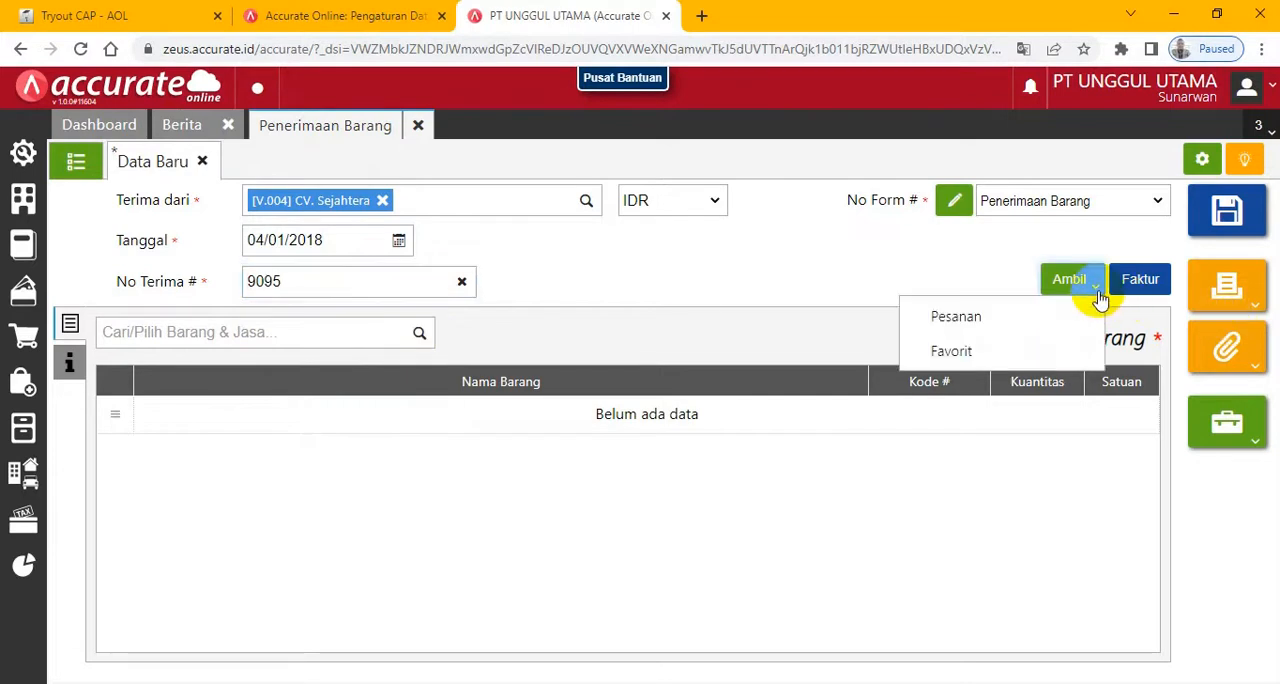
click(968, 318)
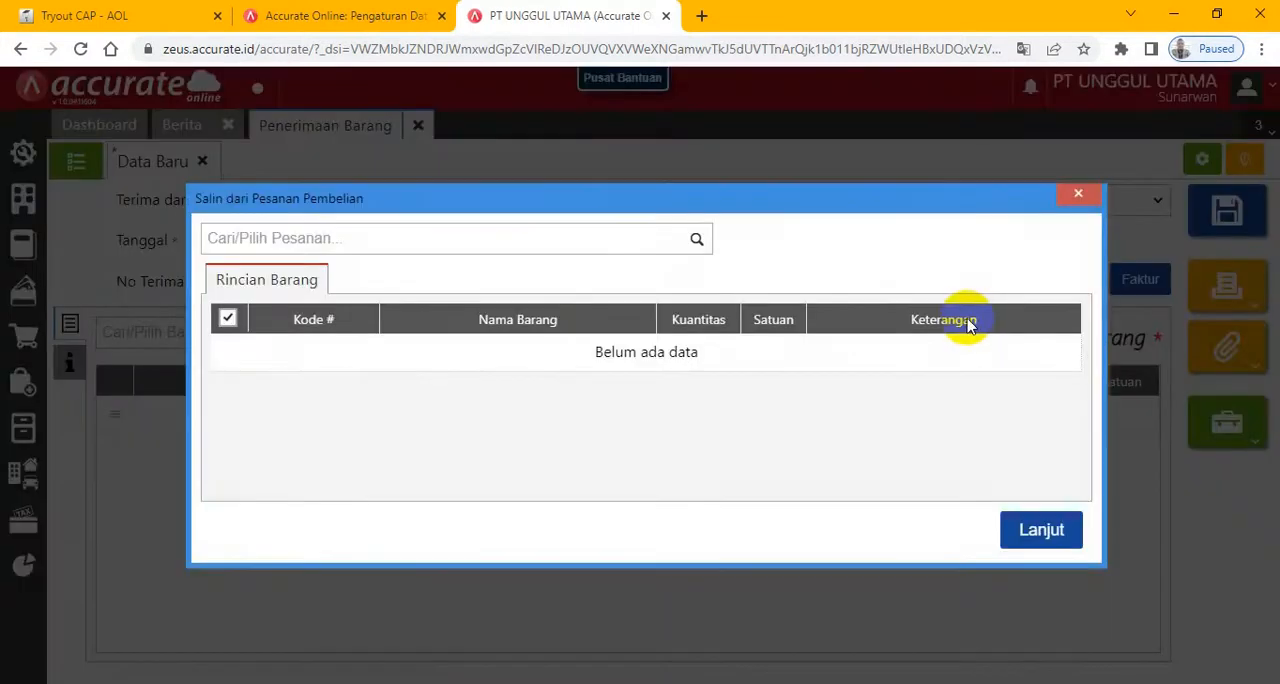
click(697, 240)
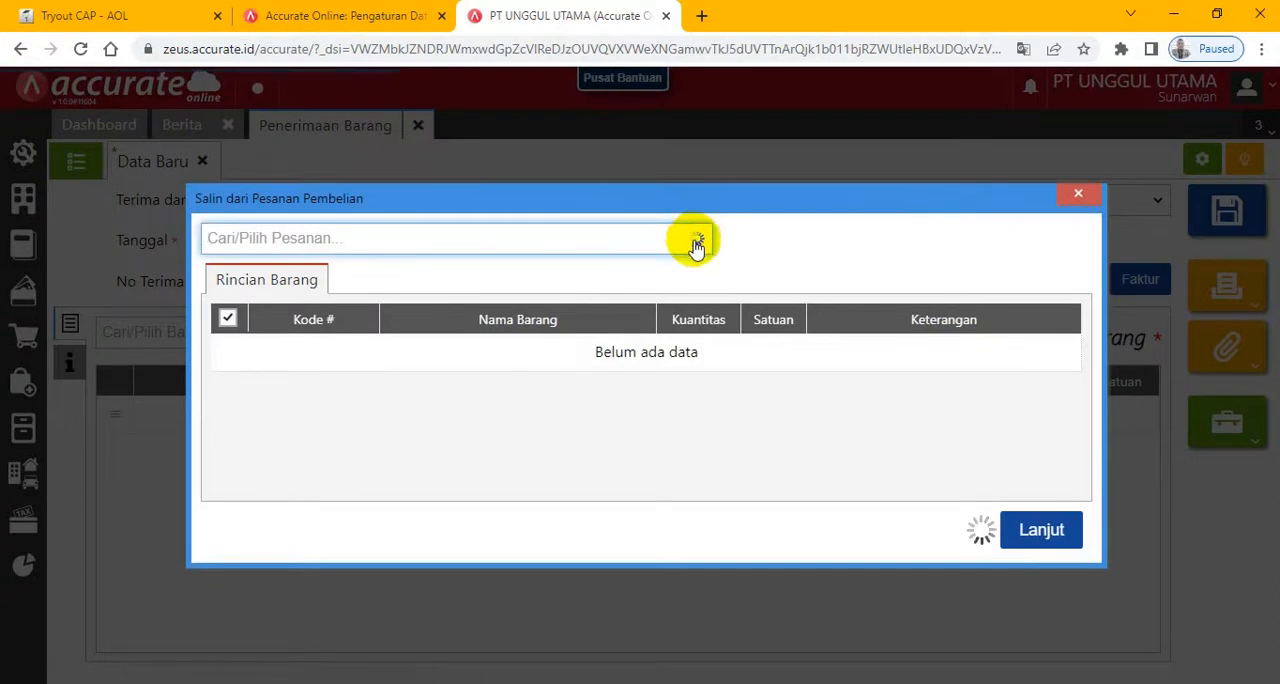
click(610, 272)
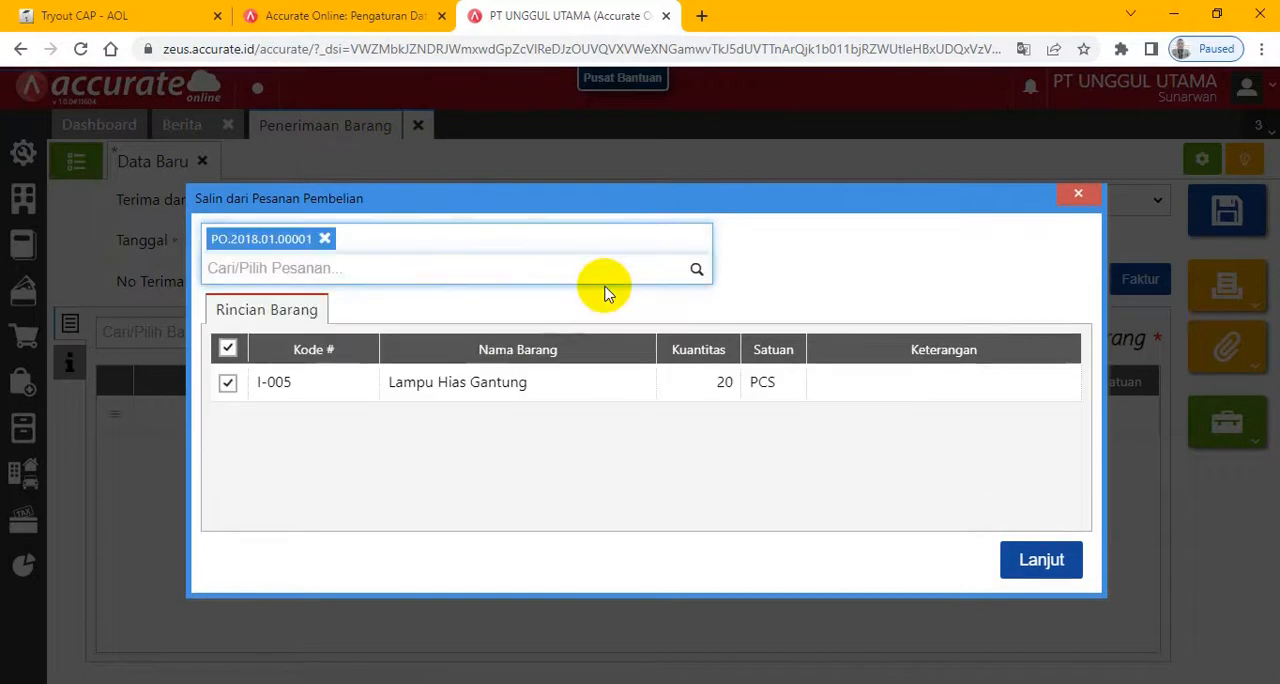
click(1044, 562)
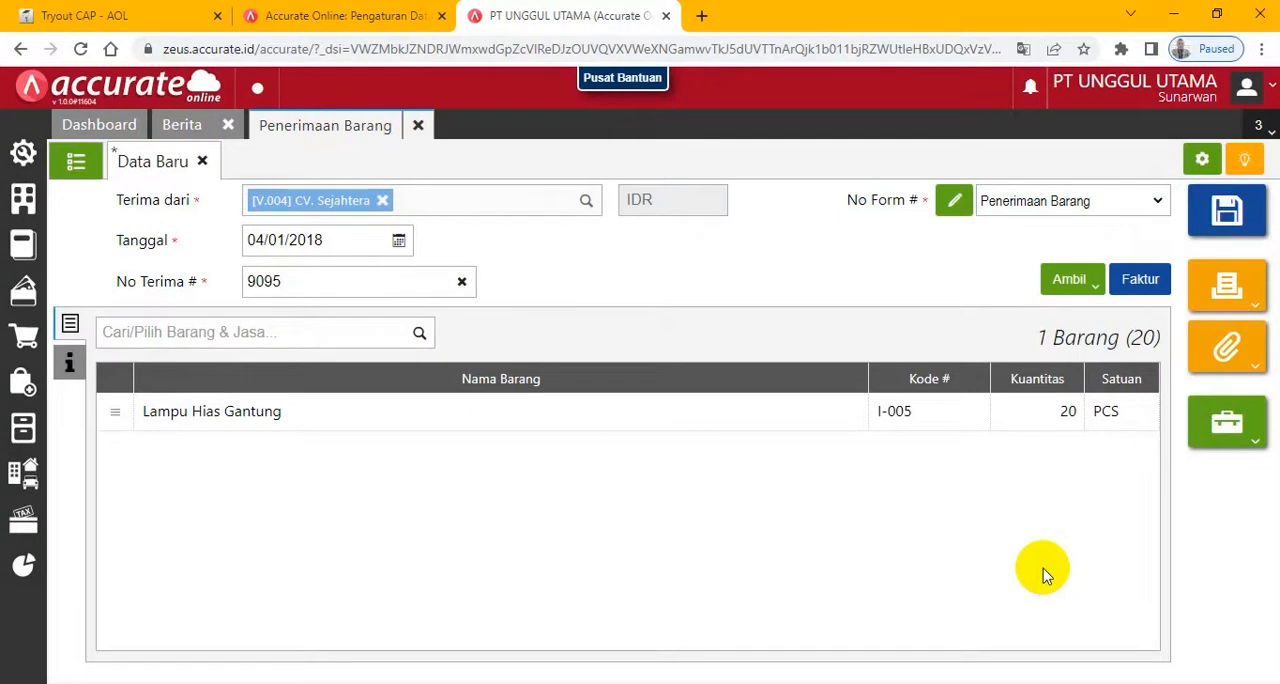
- Enter Mobil Box as the Pengiriman in the goods receipt's additional information
click(68, 366)
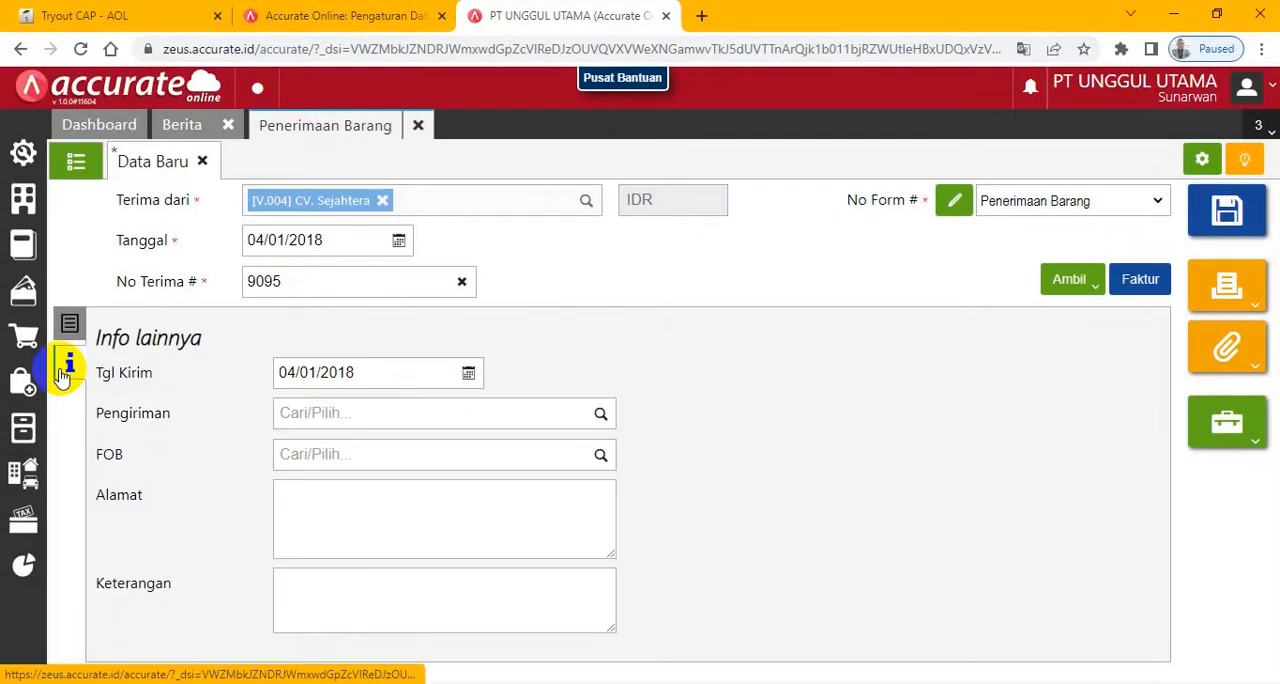
click(368, 418)
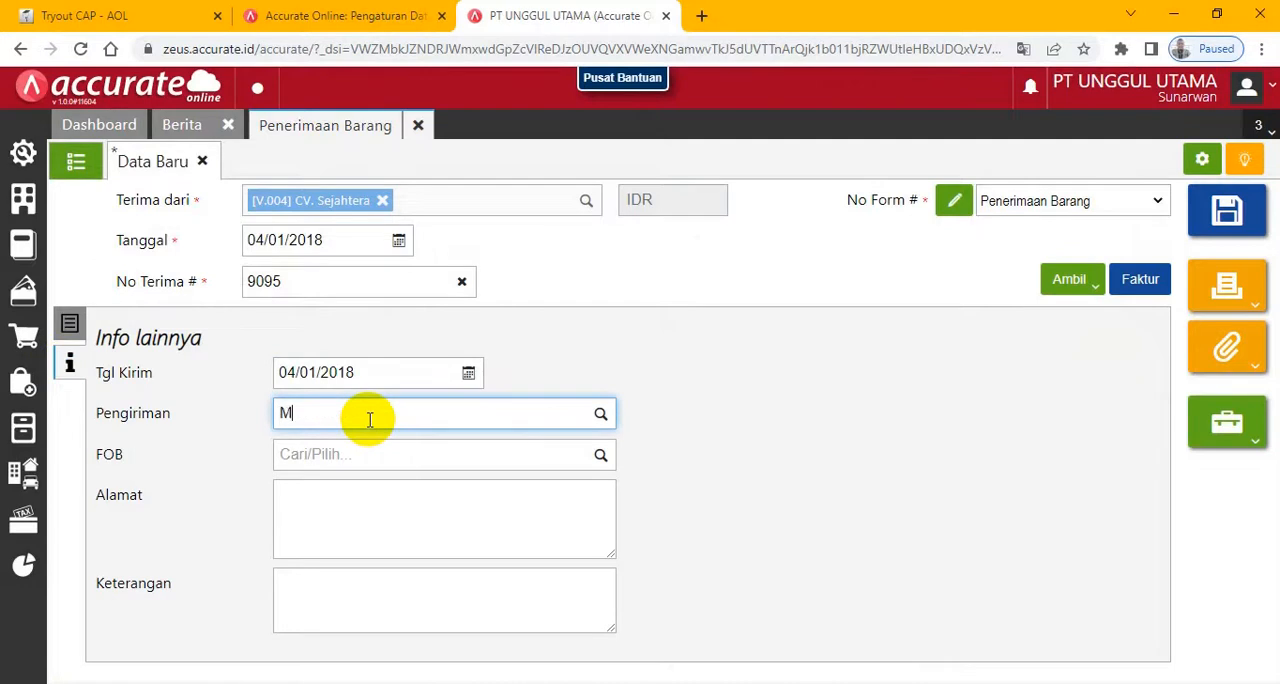
text(MO)
key(BackSpace)
text(ob)
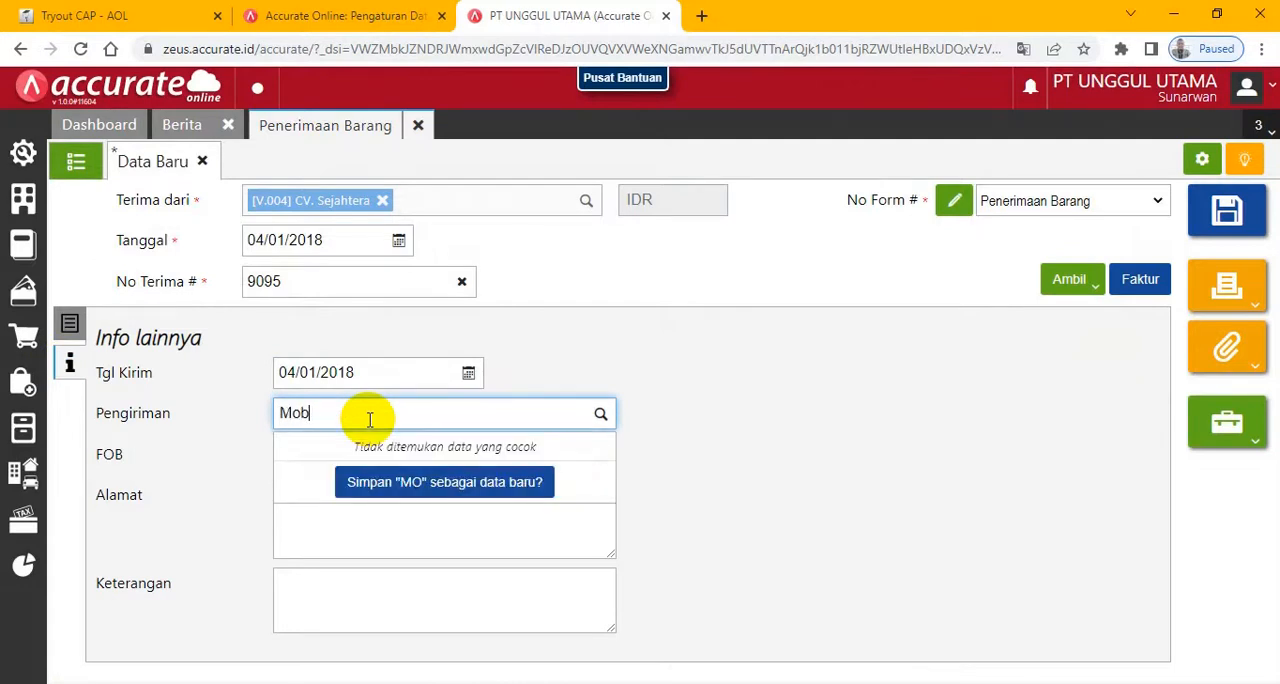
text(il Box)
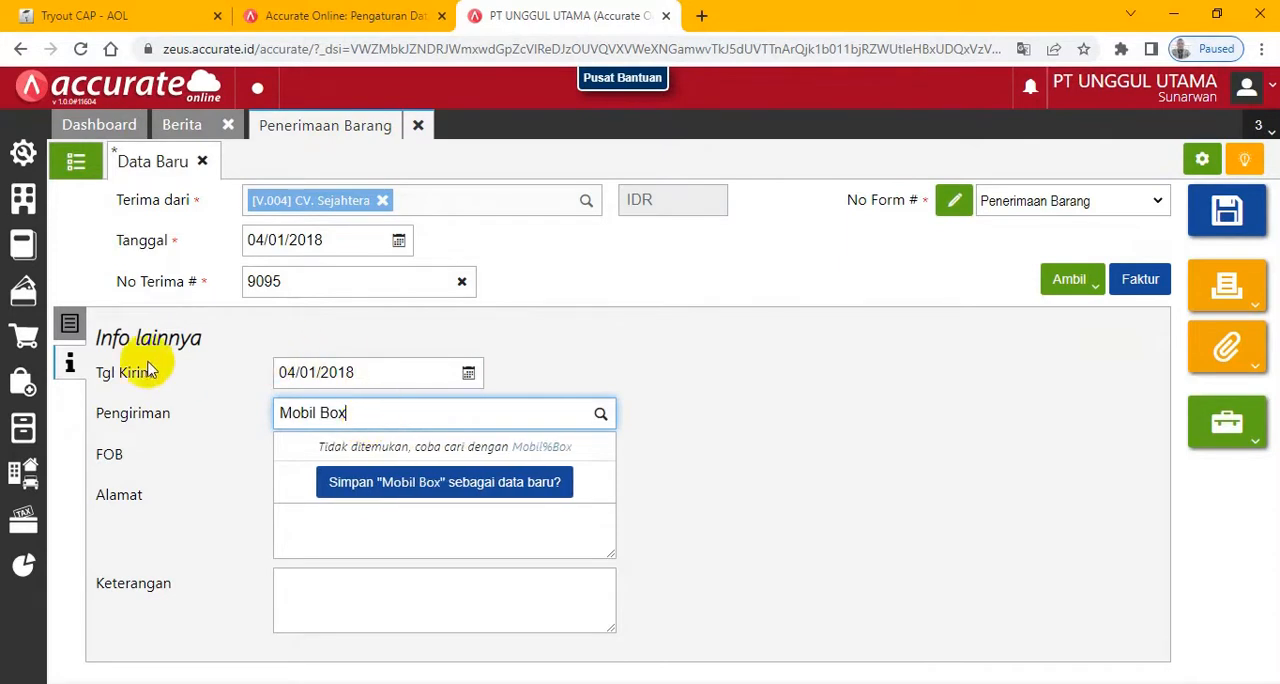
- Check the Lampu Hias Gantung line's warehouse against the exam, save the goods receipt and return to the exam
click(70, 326)
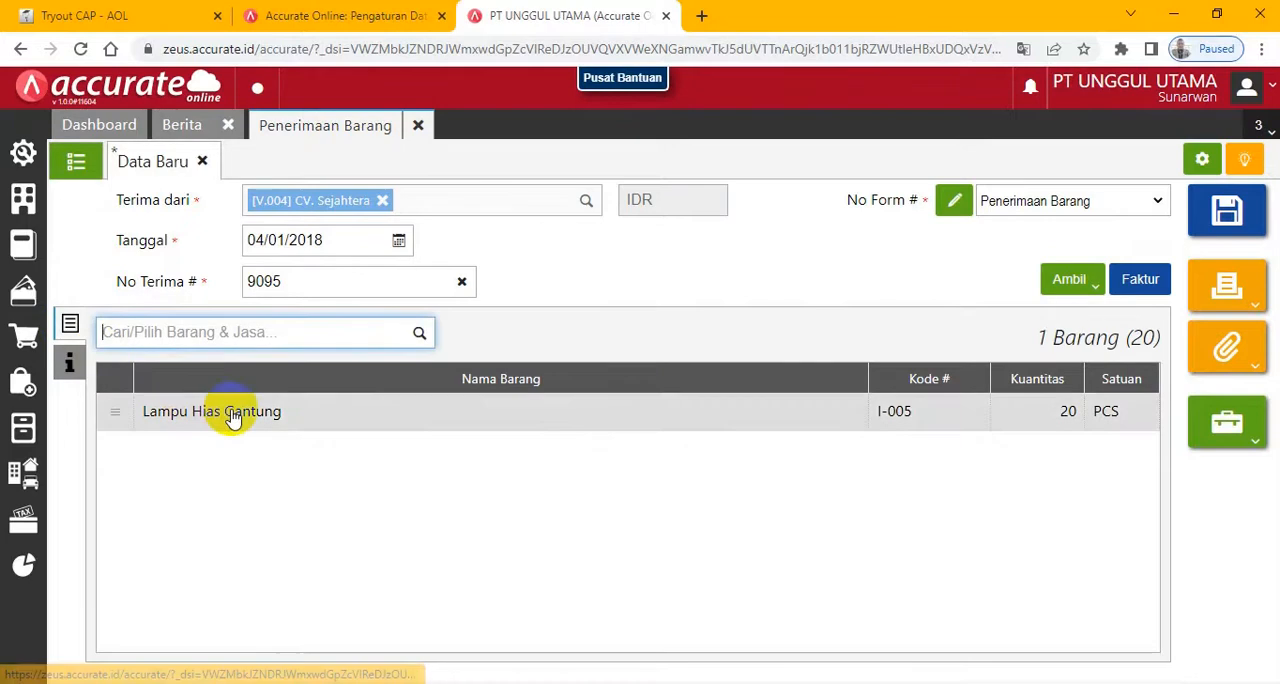
click(188, 20)
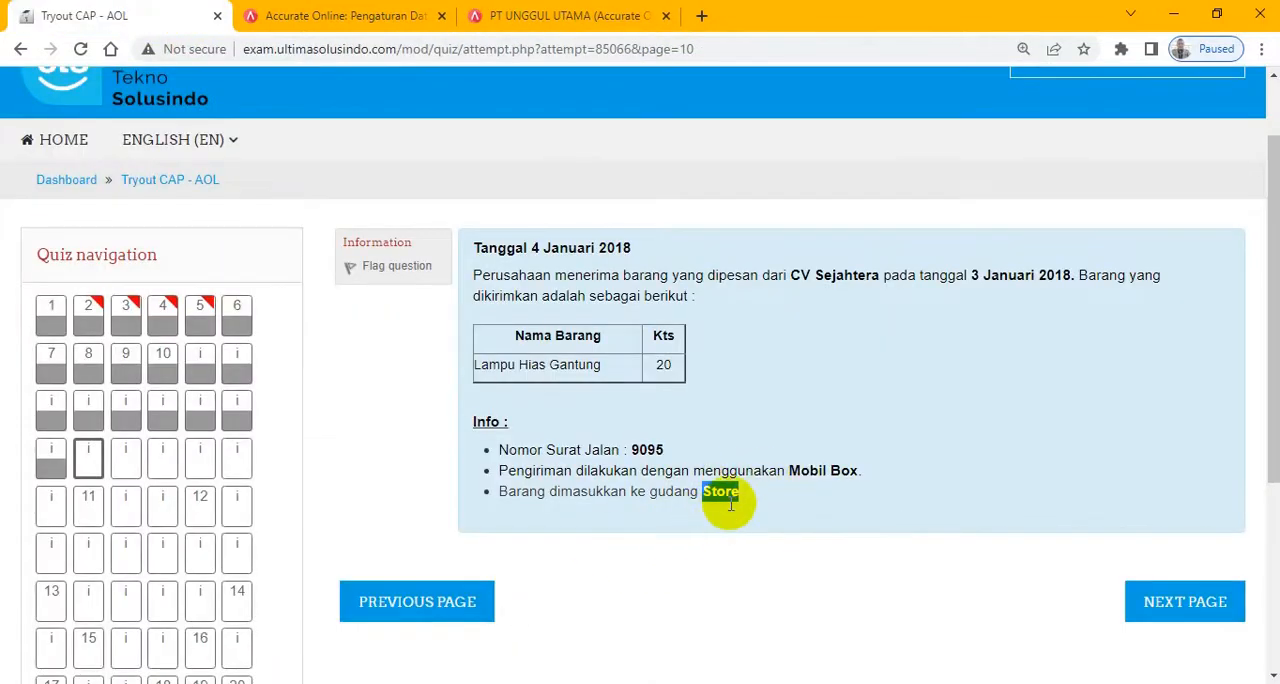
click(512, 15)
click(266, 421)
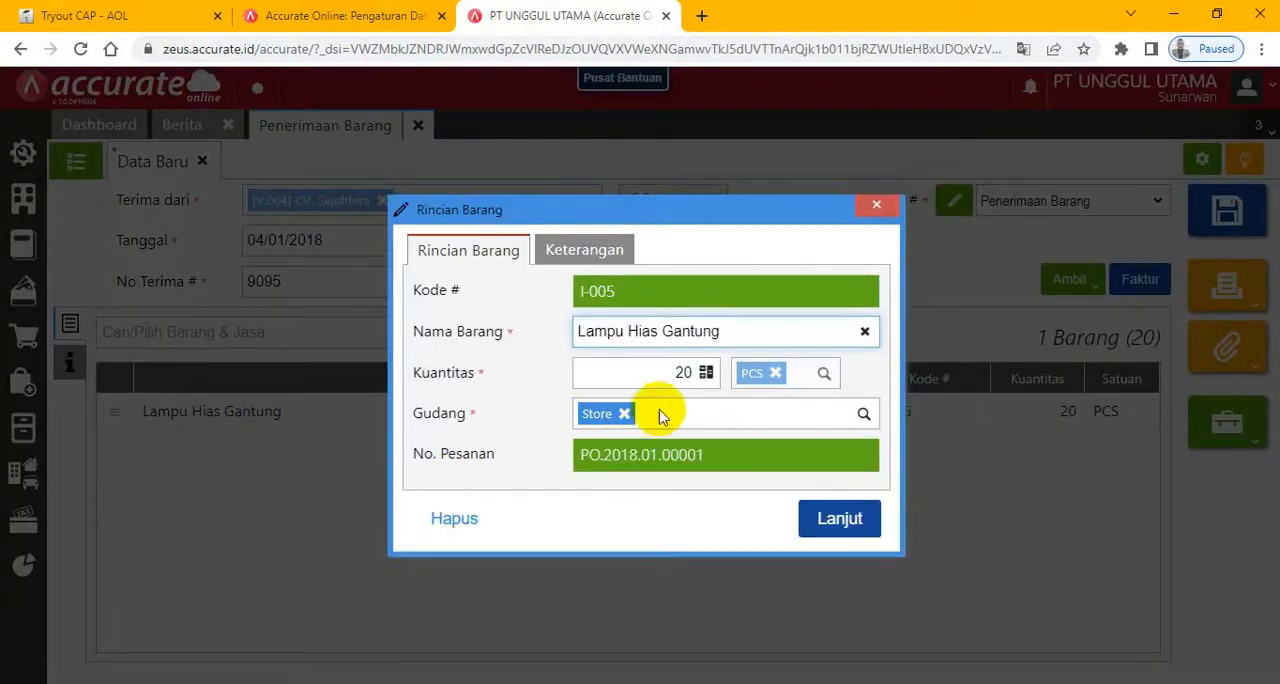
click(832, 522)
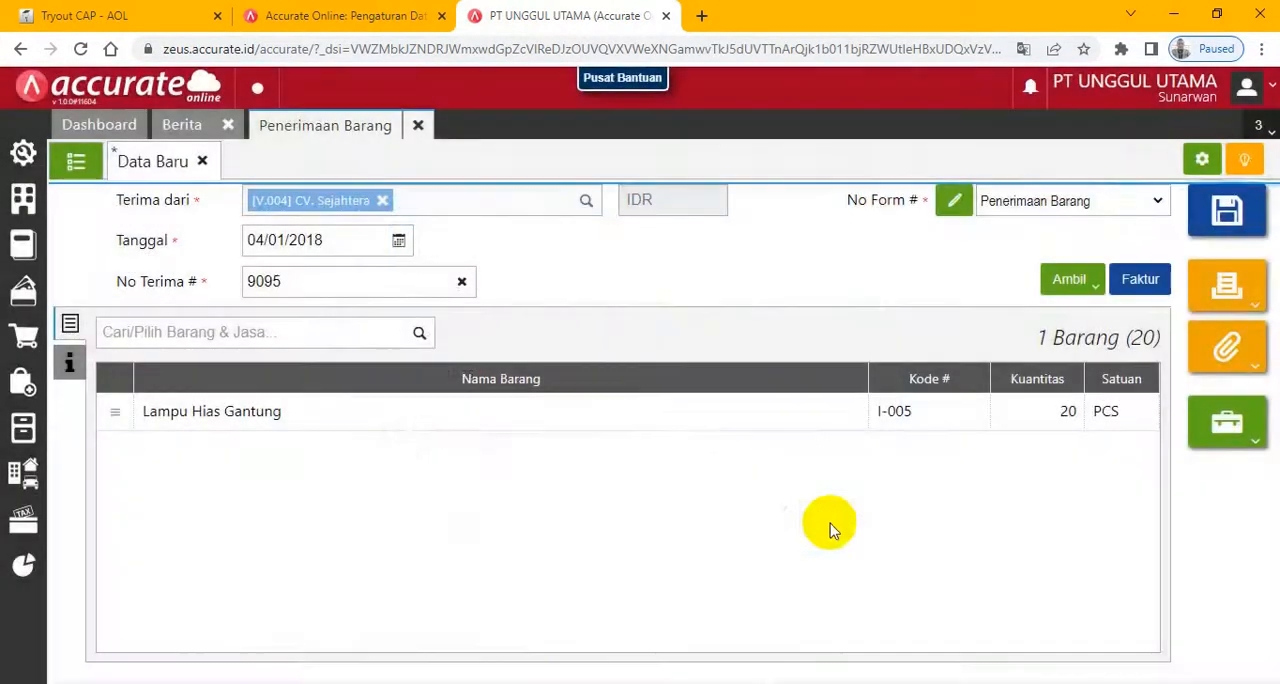
click(1230, 223)
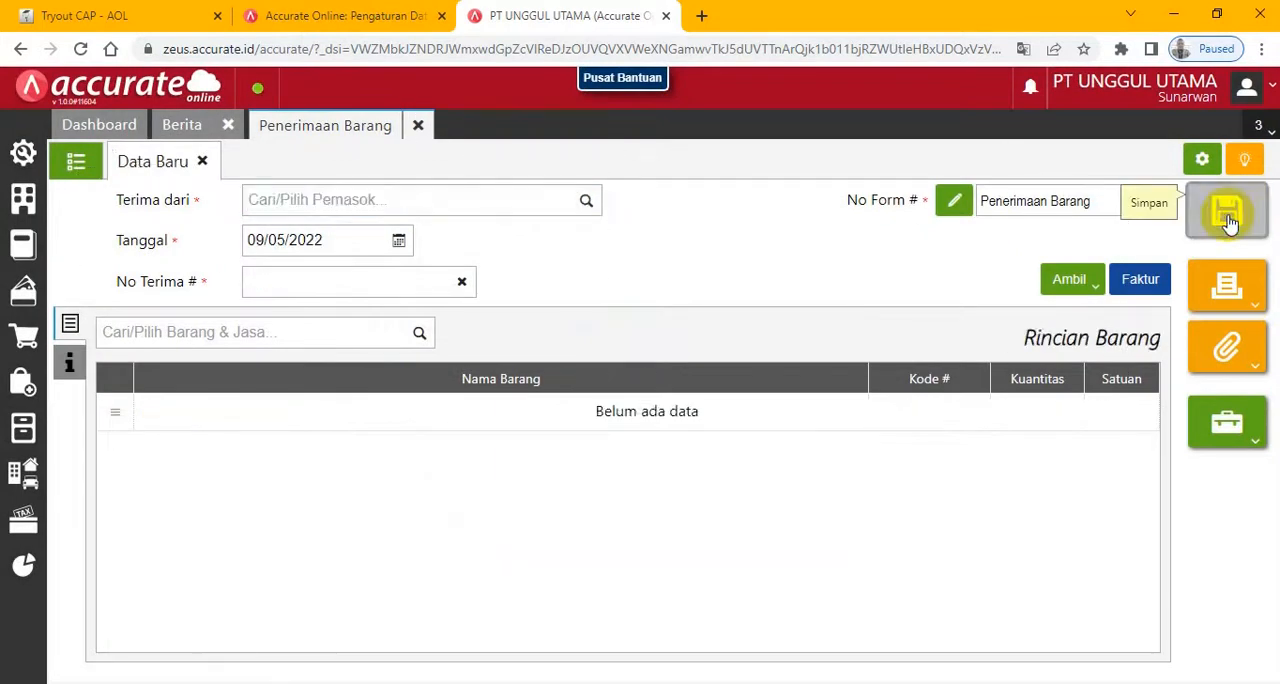
click(112, 18)
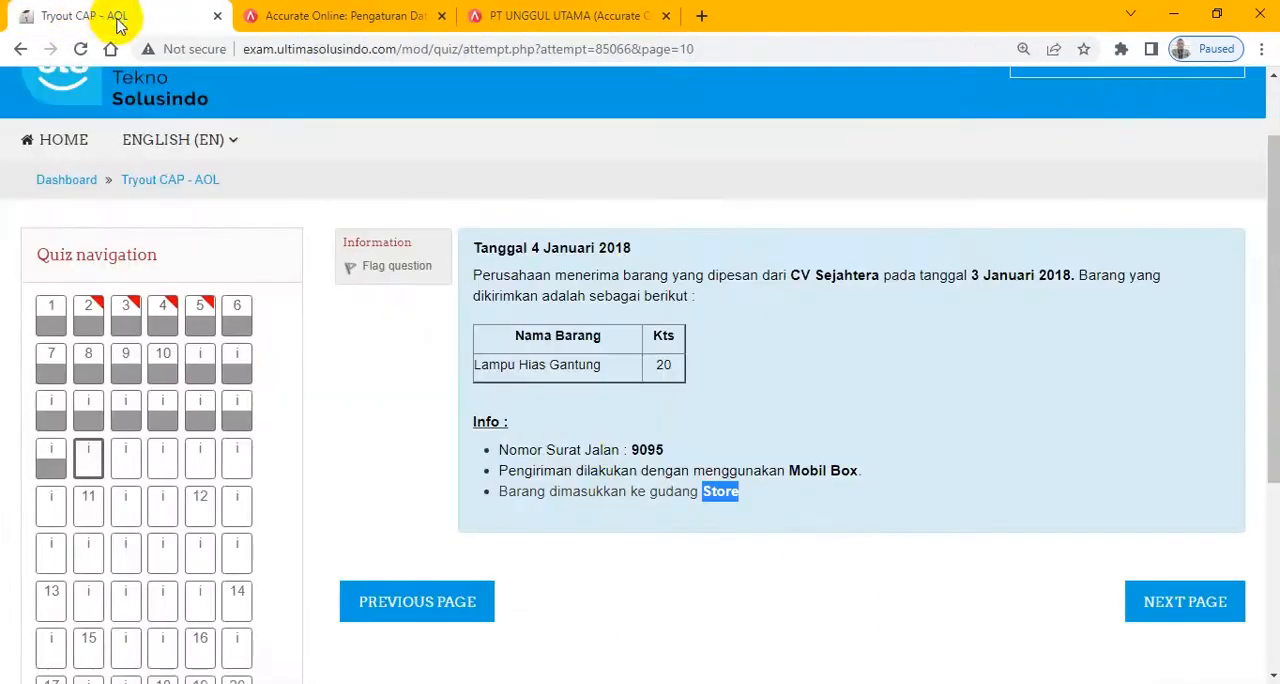
- Advance the exam to the 5 January 2018 transaction, switch to Accurate Online and close the goods receipt form
click(1190, 618)
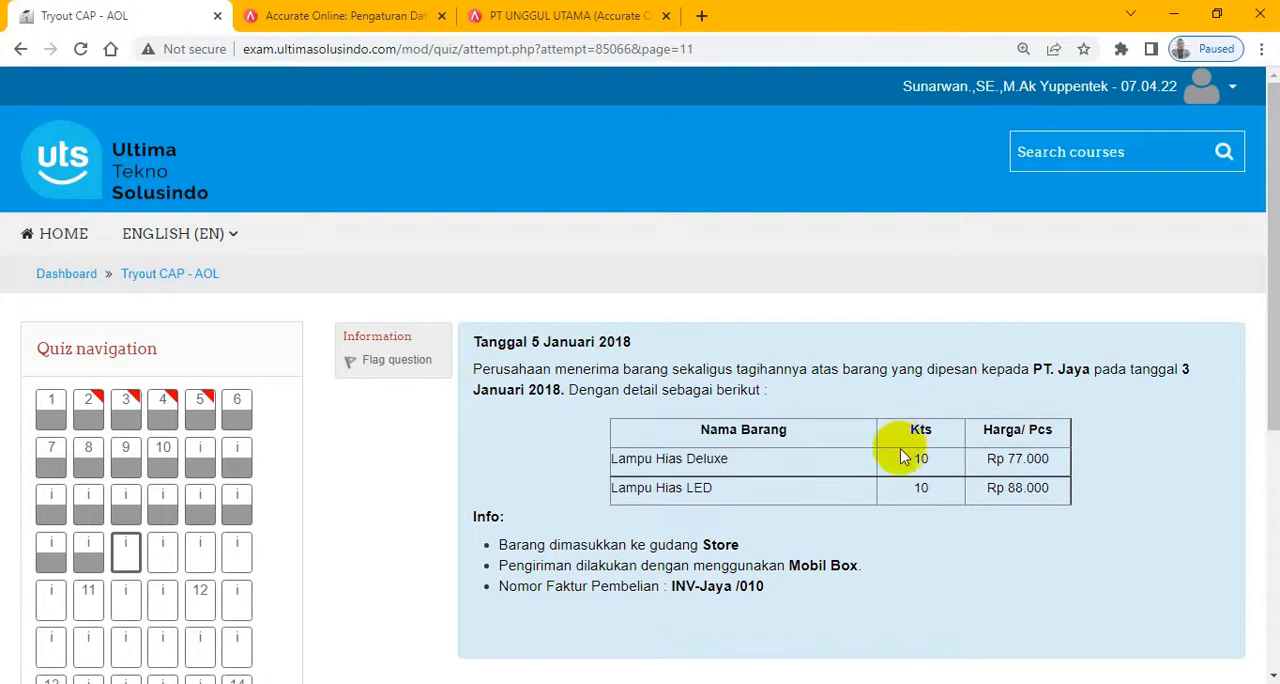
click(565, 16)
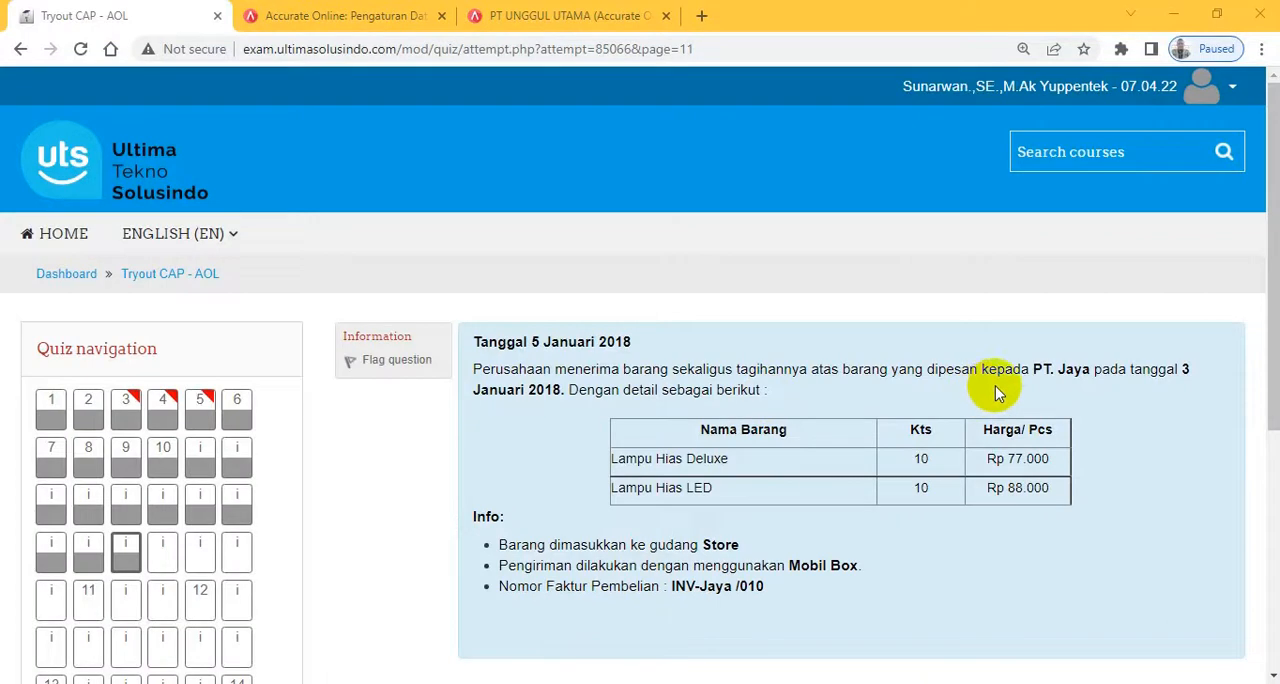
click(531, 15)
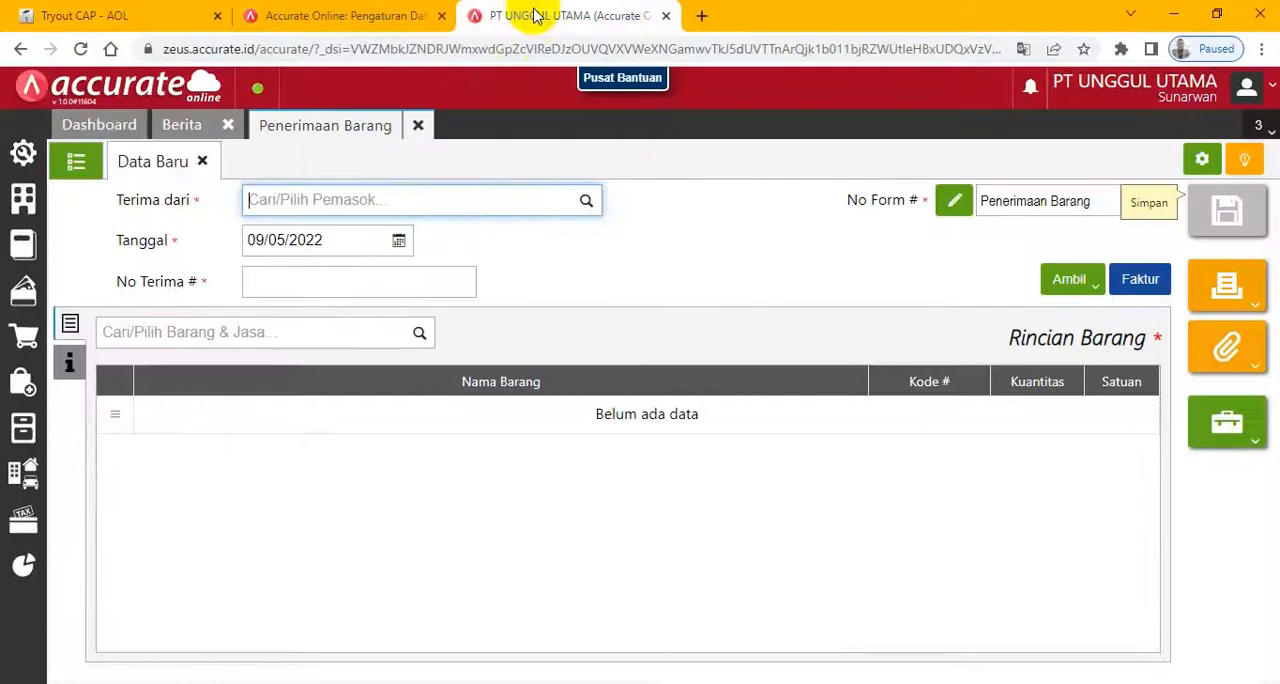
click(421, 127)
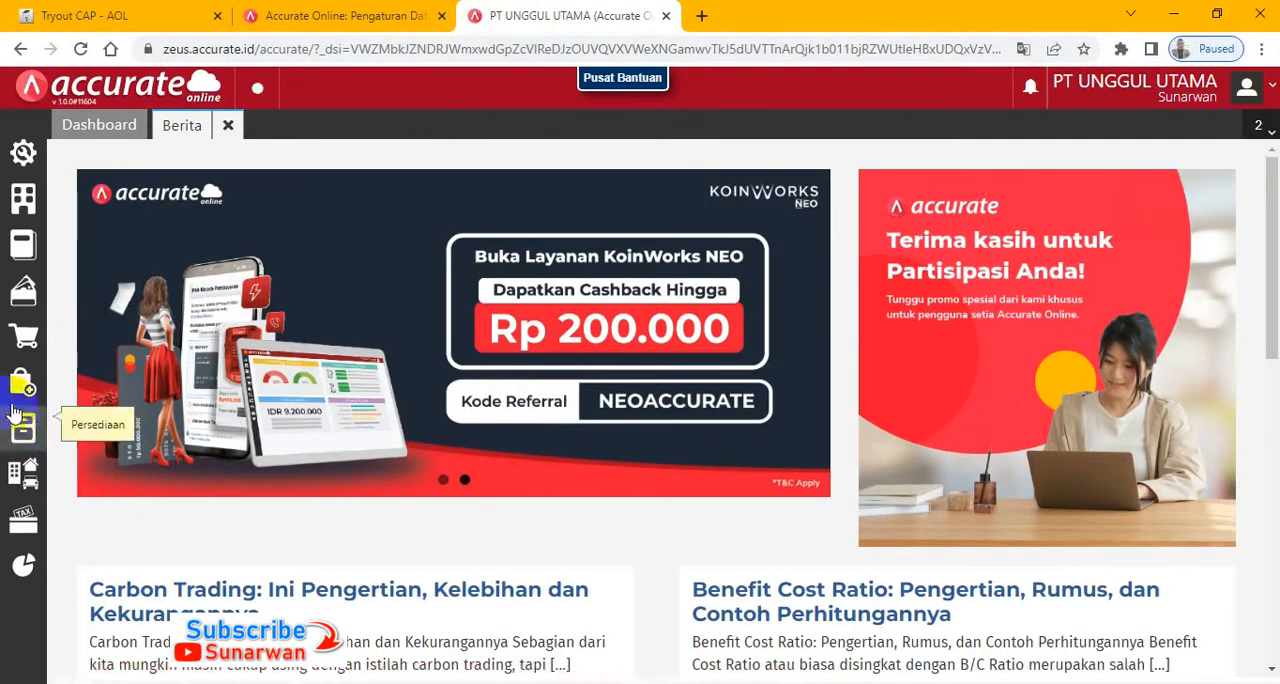
- Start a new purchase invoice for supplier PT. Jaya with the date 05/01/2018
click(23, 381)
click(489, 424)
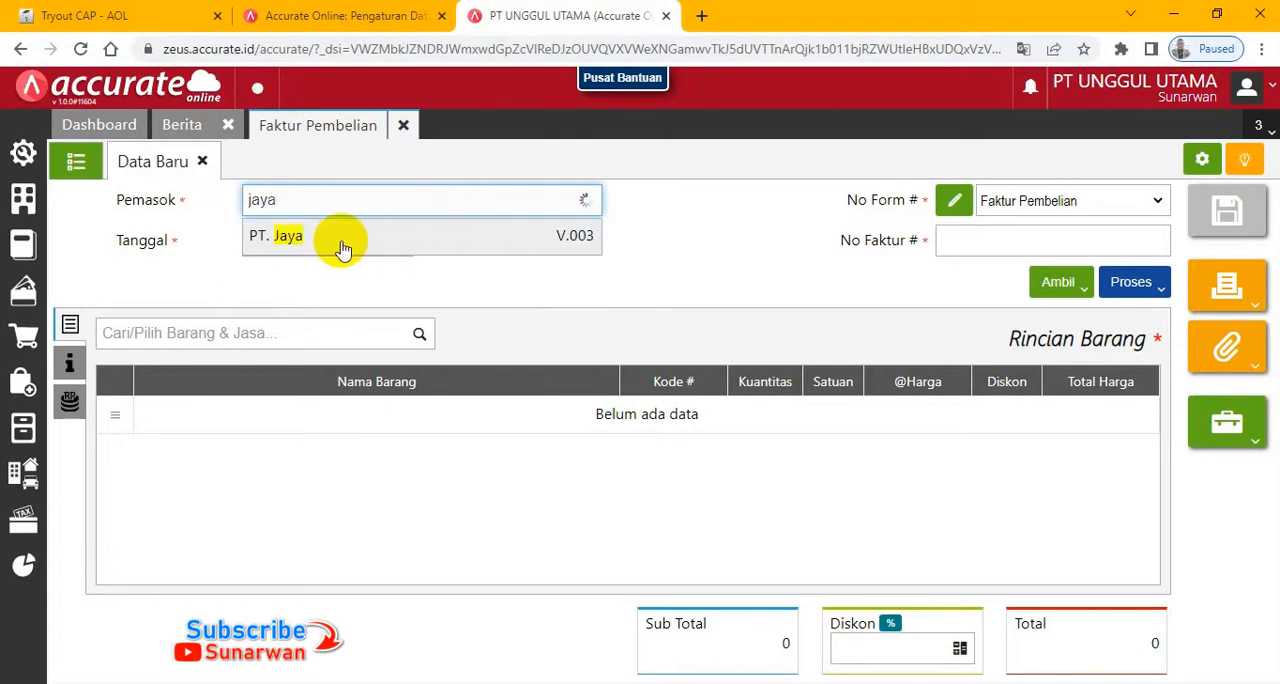
click(342, 248)
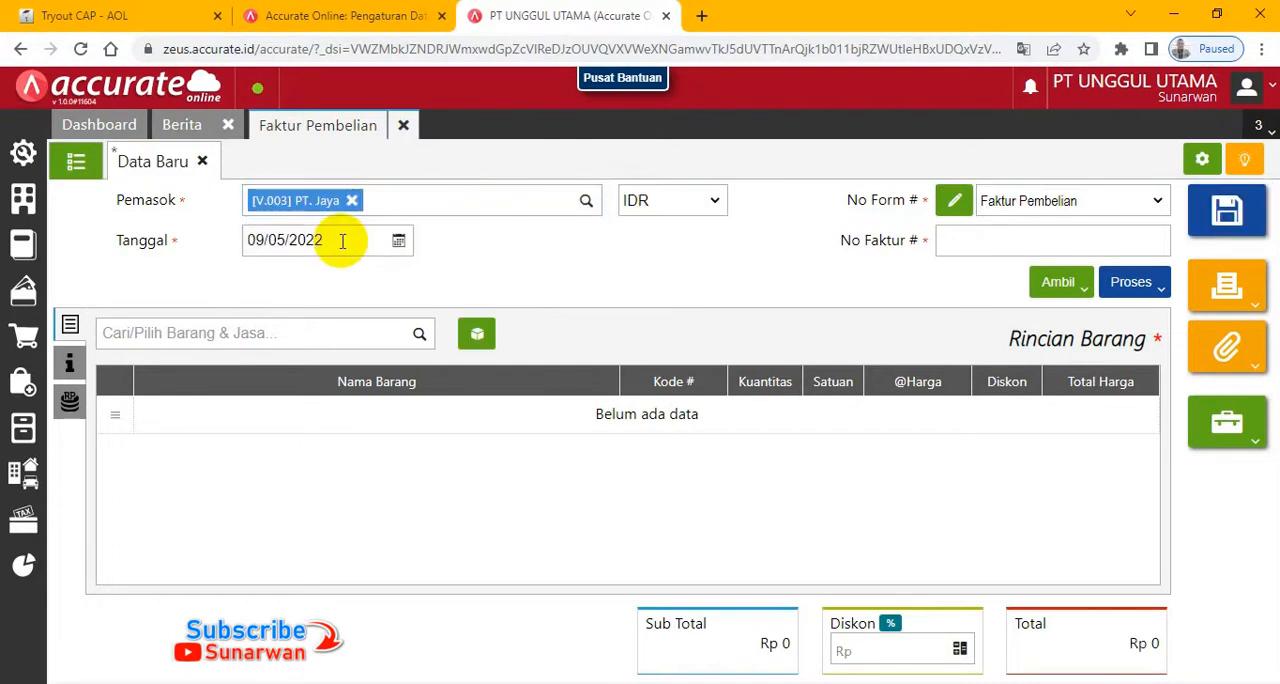
click(342, 241)
text(01/2018)
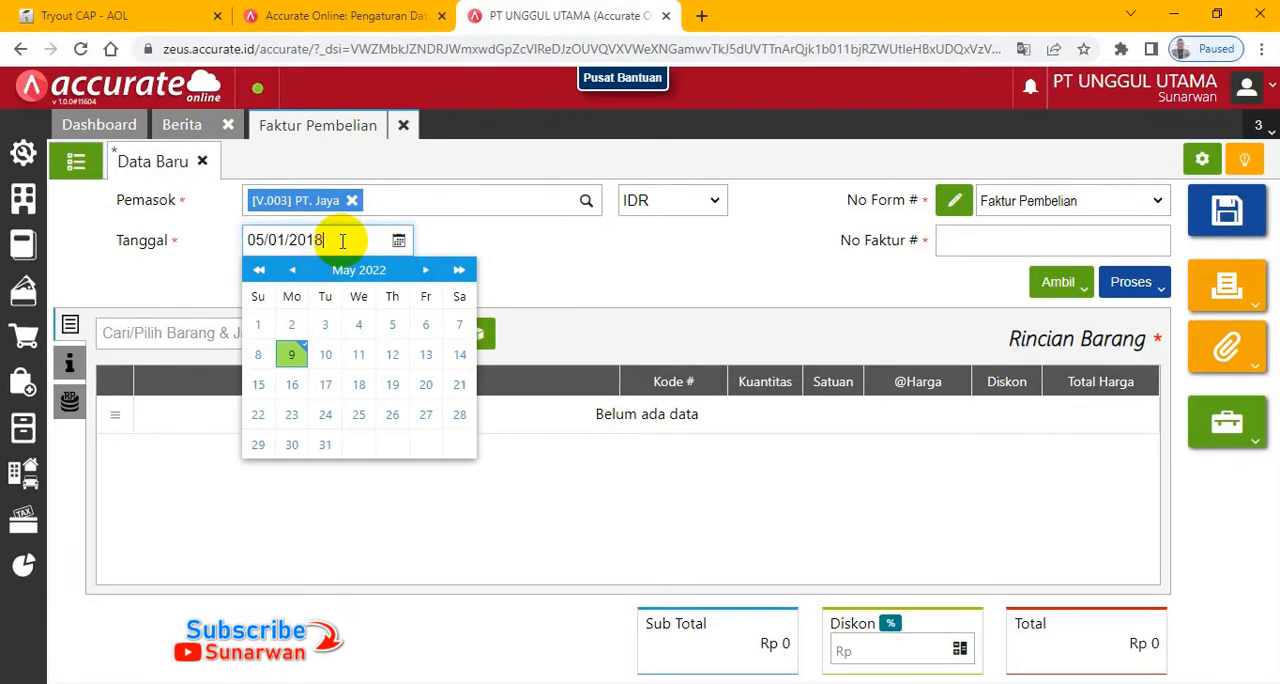
text(5/01/2018)
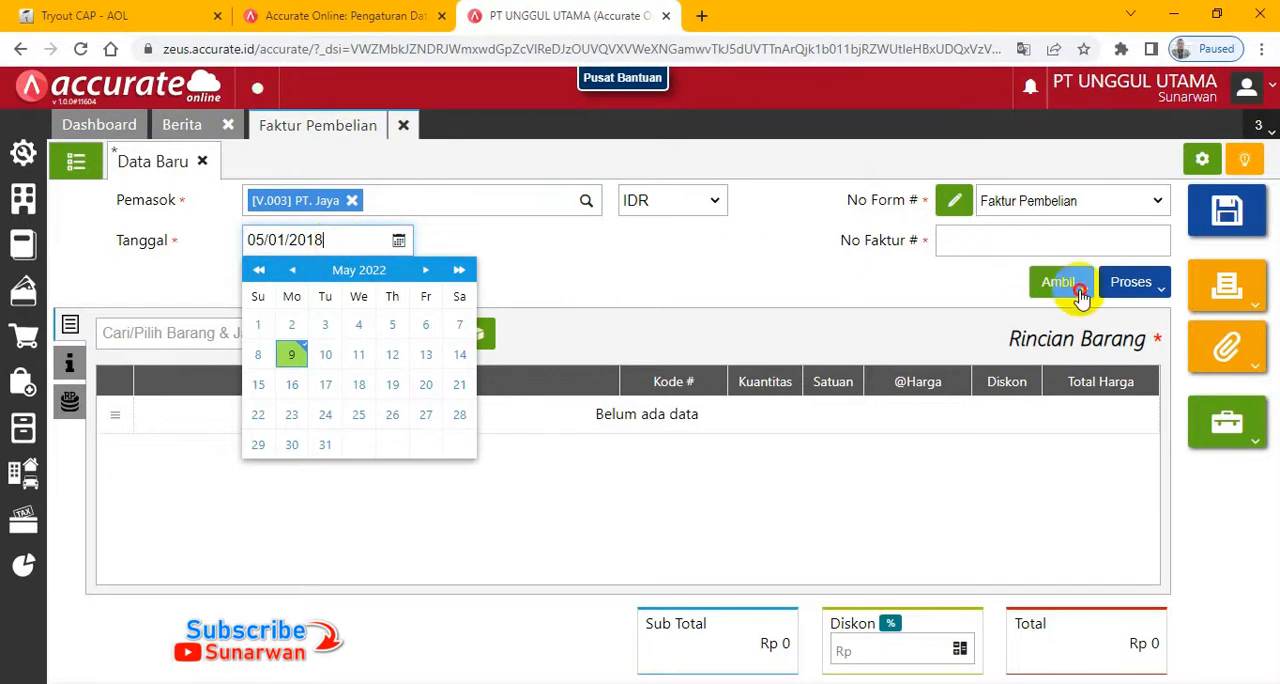
- Try to copy PT. Jaya's purchase order into the purchase invoice
click(1072, 290)
click(987, 322)
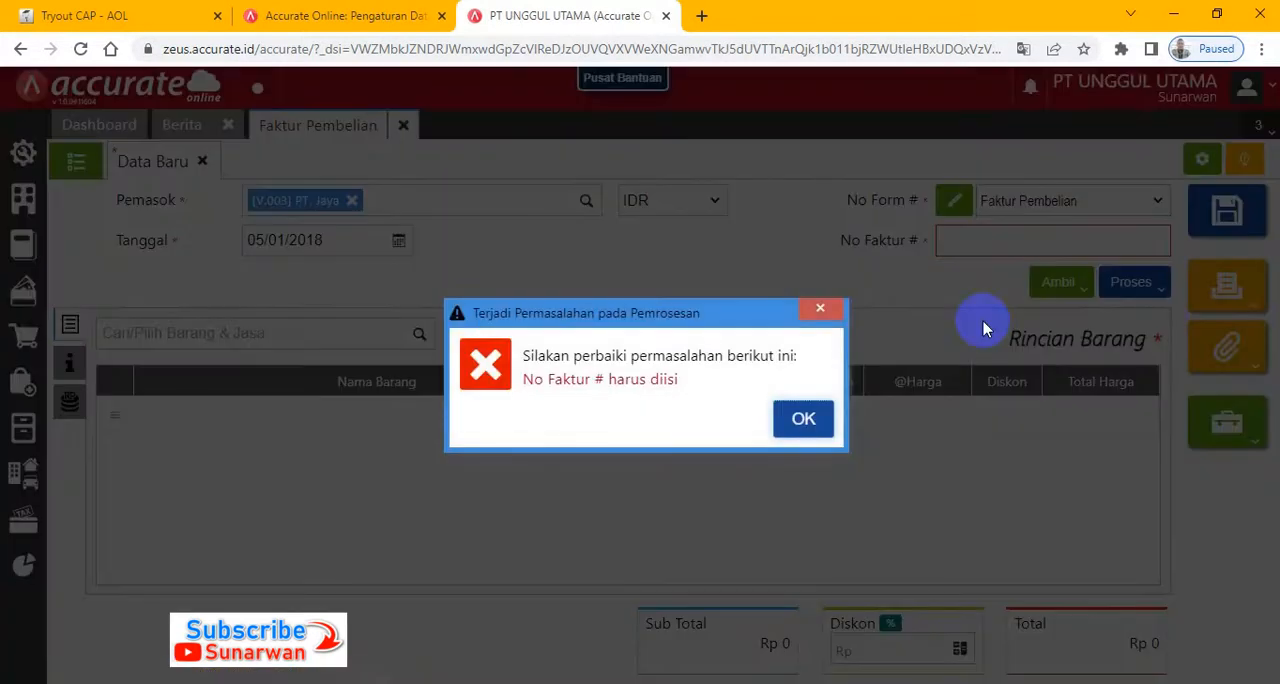
click(822, 418)
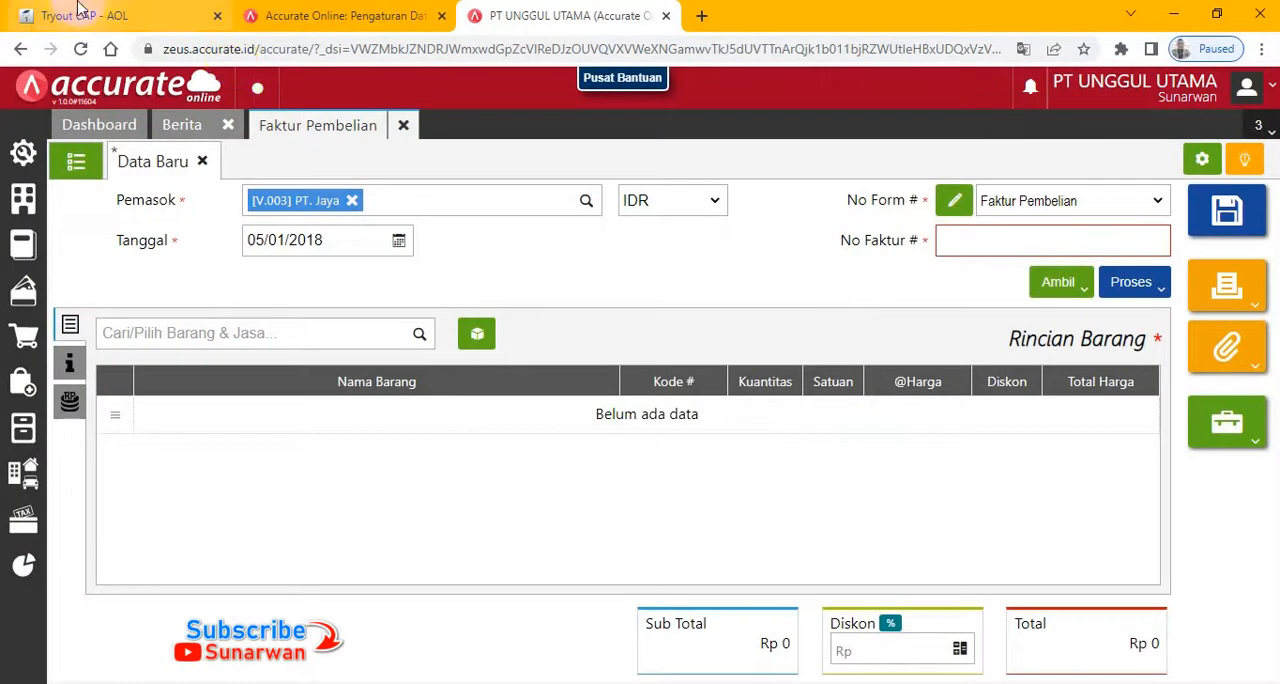
- Copy the invoice number INV-Jaya /010 from the exam into the purchase invoice's No Faktur
click(85, 15)
drag(667, 589, 780, 597)
key(ctrl+c)
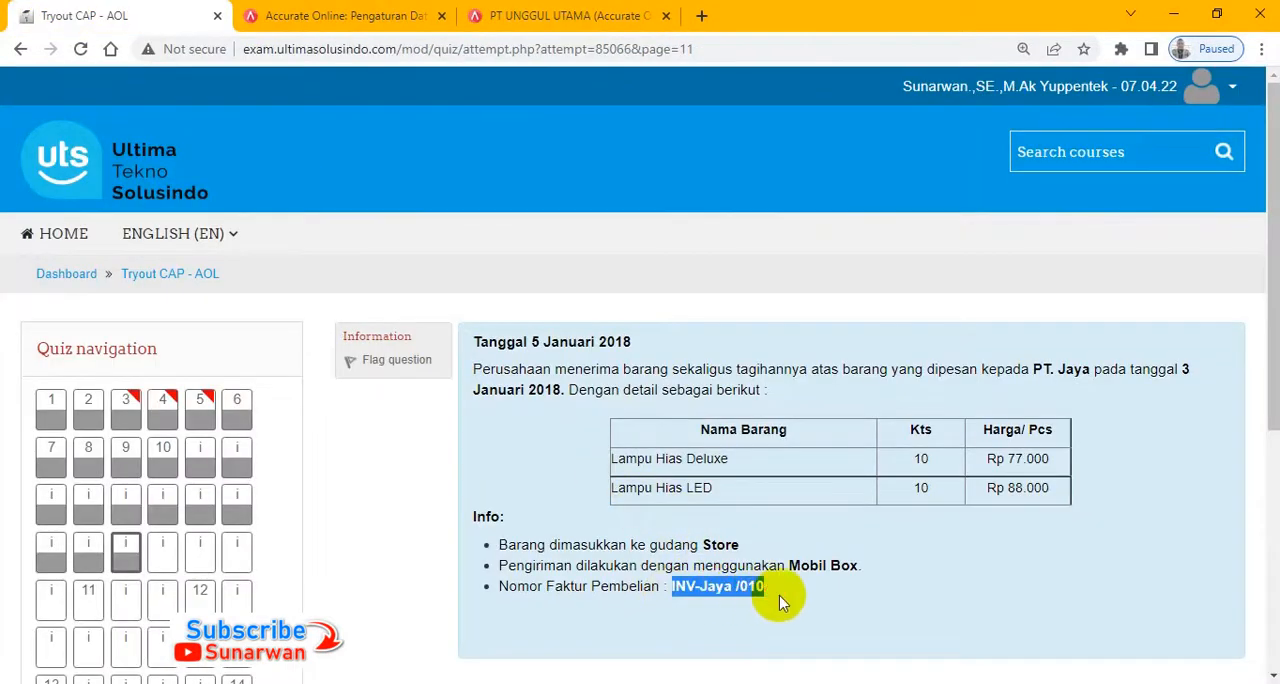
click(560, 15)
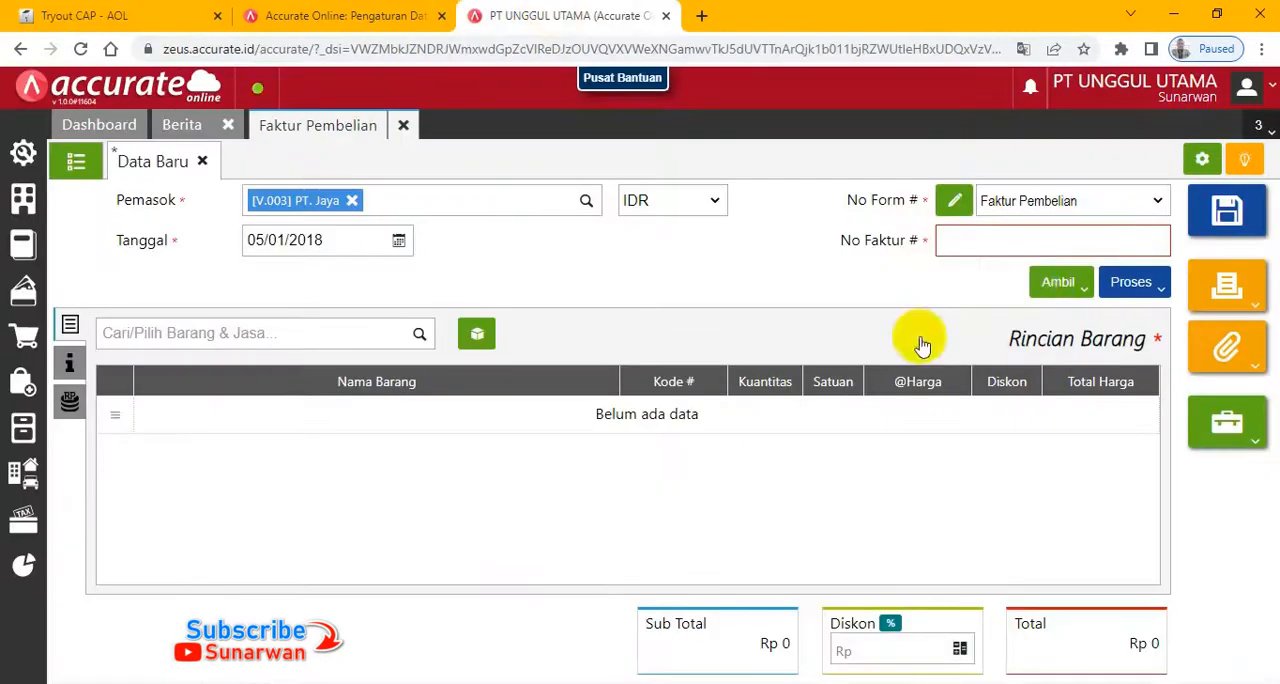
click(999, 245)
key(ctrl+v)
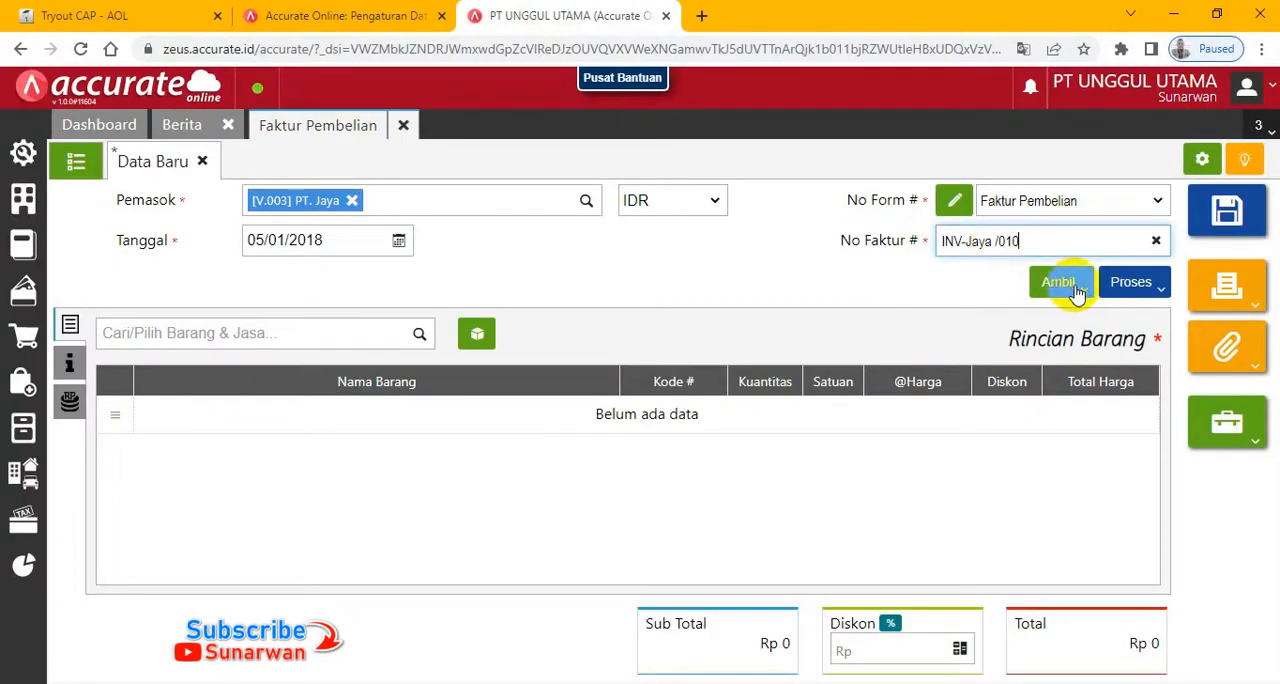
- Copy the Lampu Hias Deluxe and Lampu Hias LED lines from PT. Jaya's 03/01/2018 purchase order into the invoice
click(1080, 286)
click(945, 319)
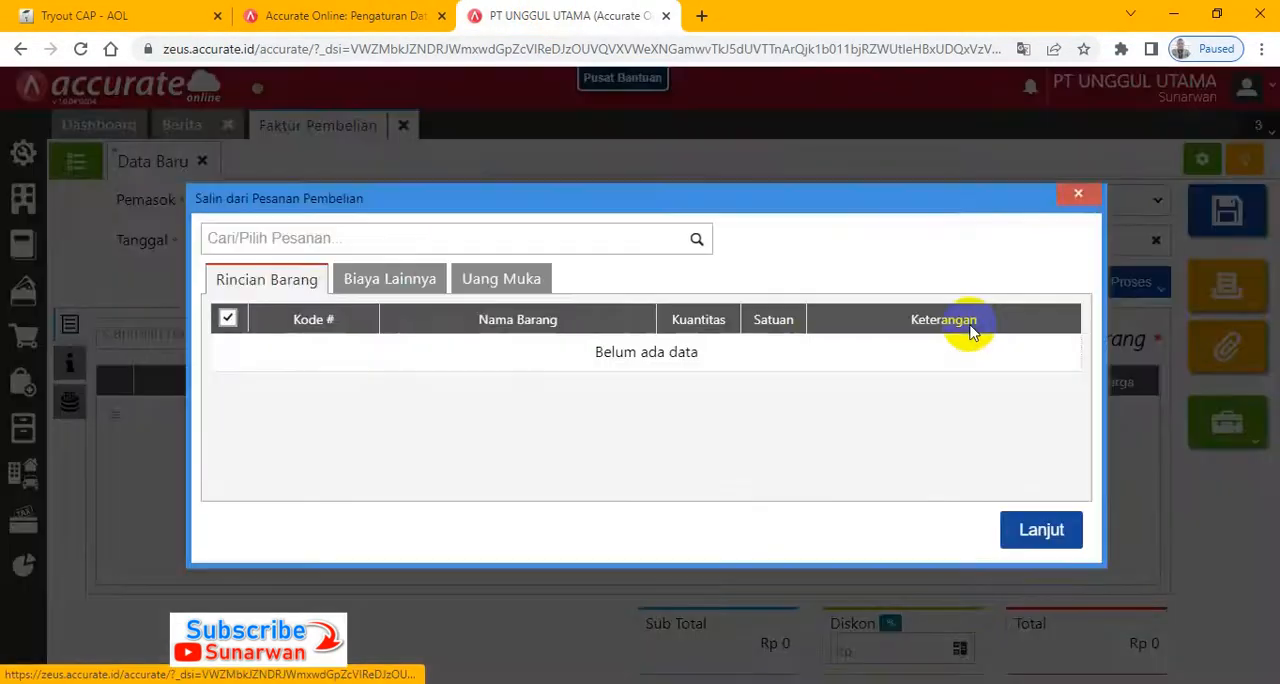
click(696, 241)
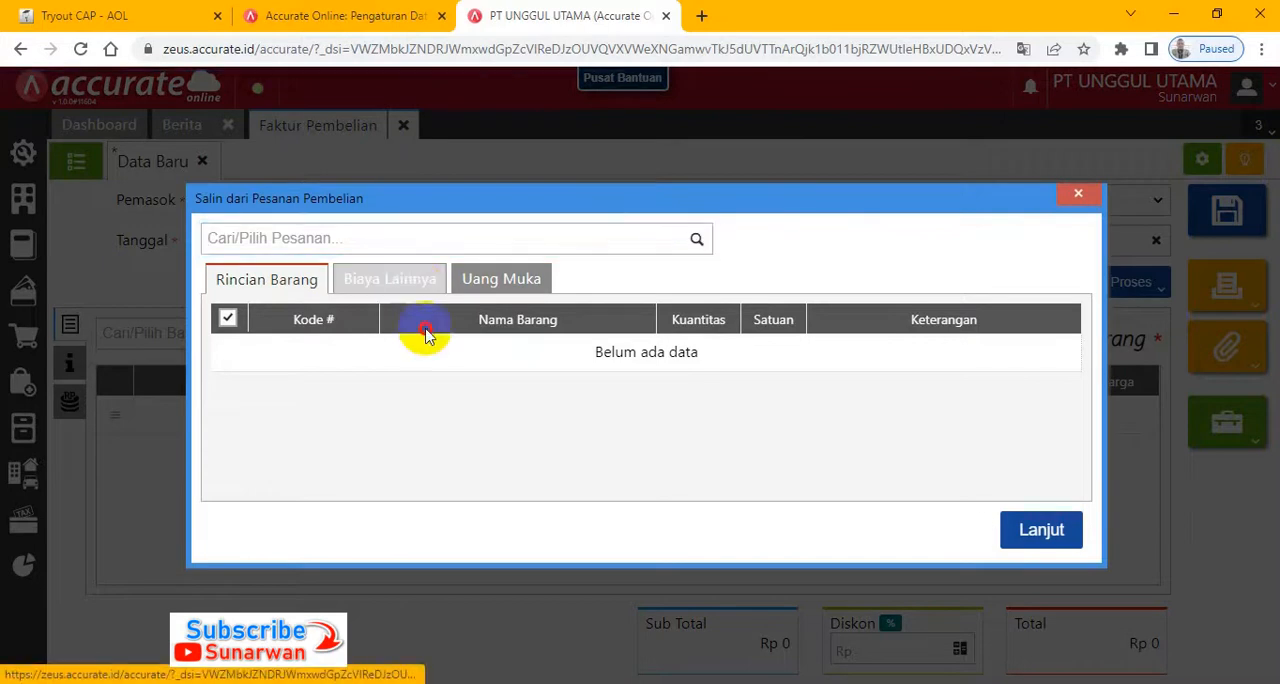
click(697, 241)
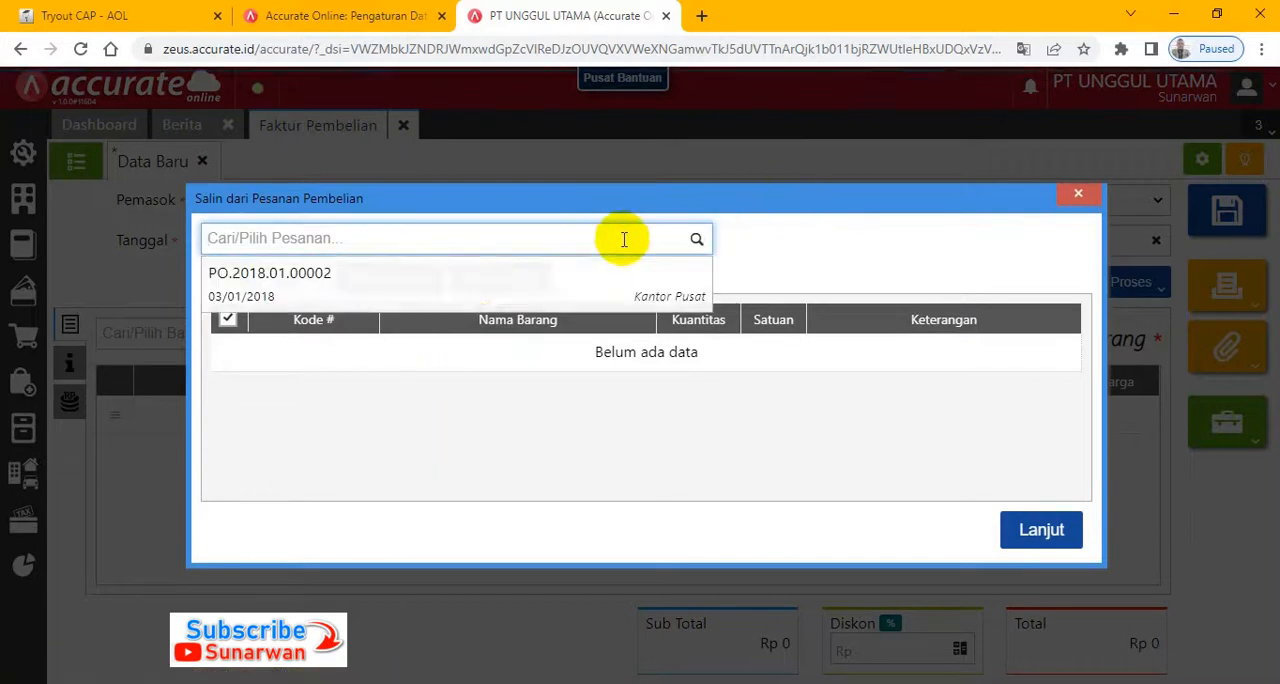
click(438, 298)
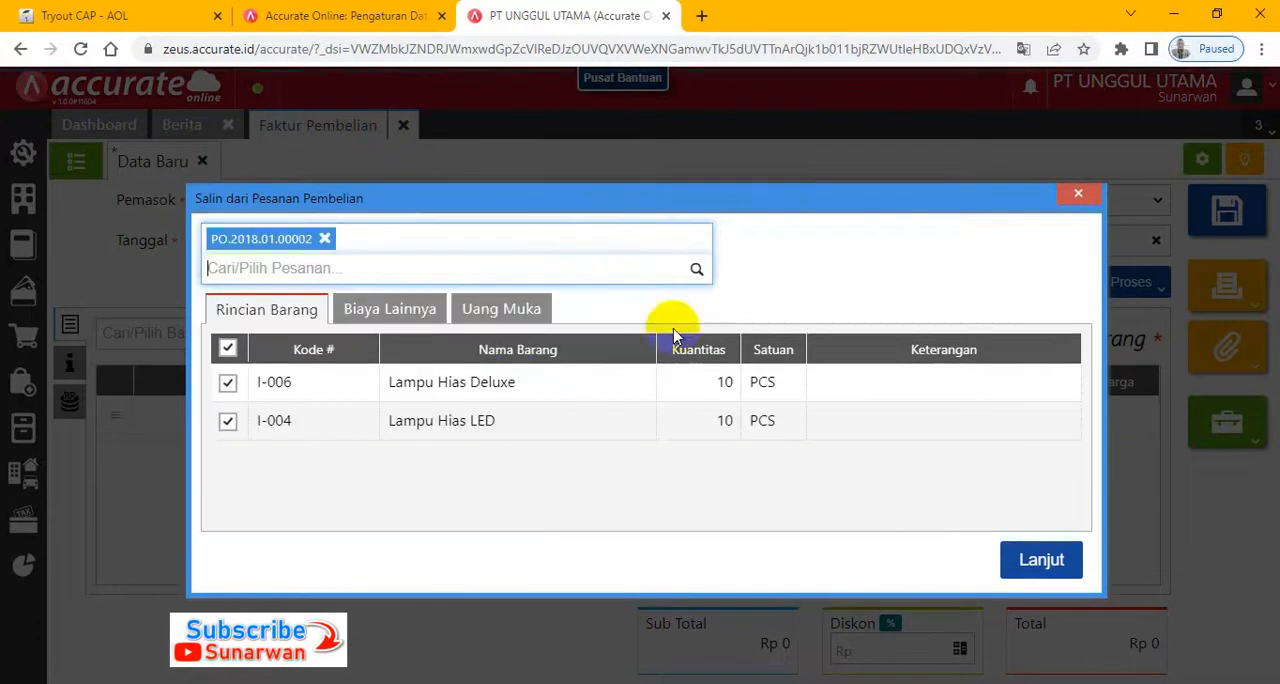
click(1041, 562)
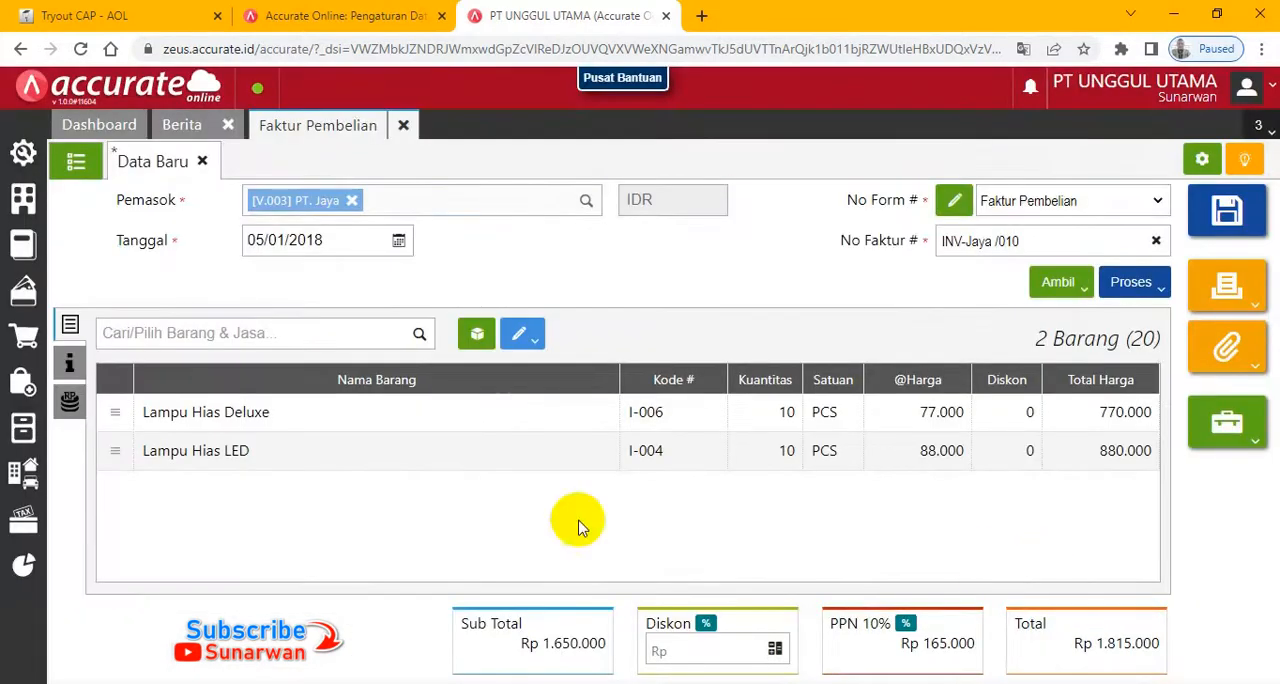
- Look up the Pengiriman options in the purchase invoice's additional information
click(65, 372)
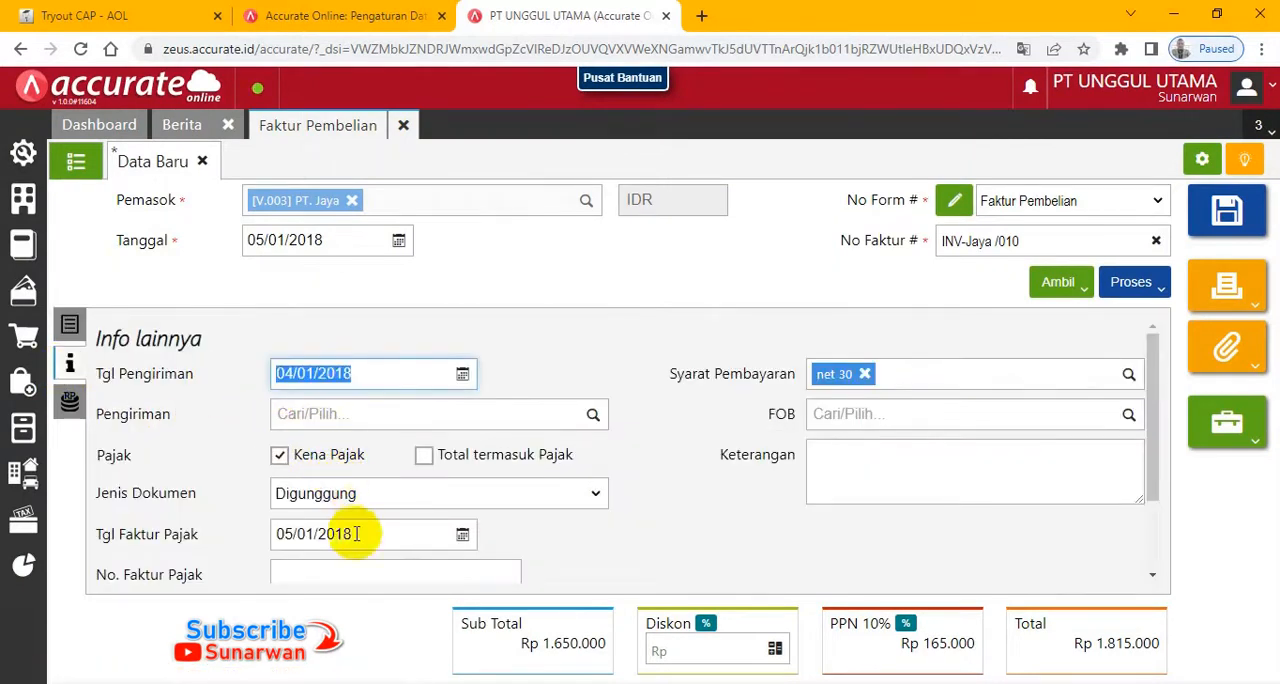
click(340, 414)
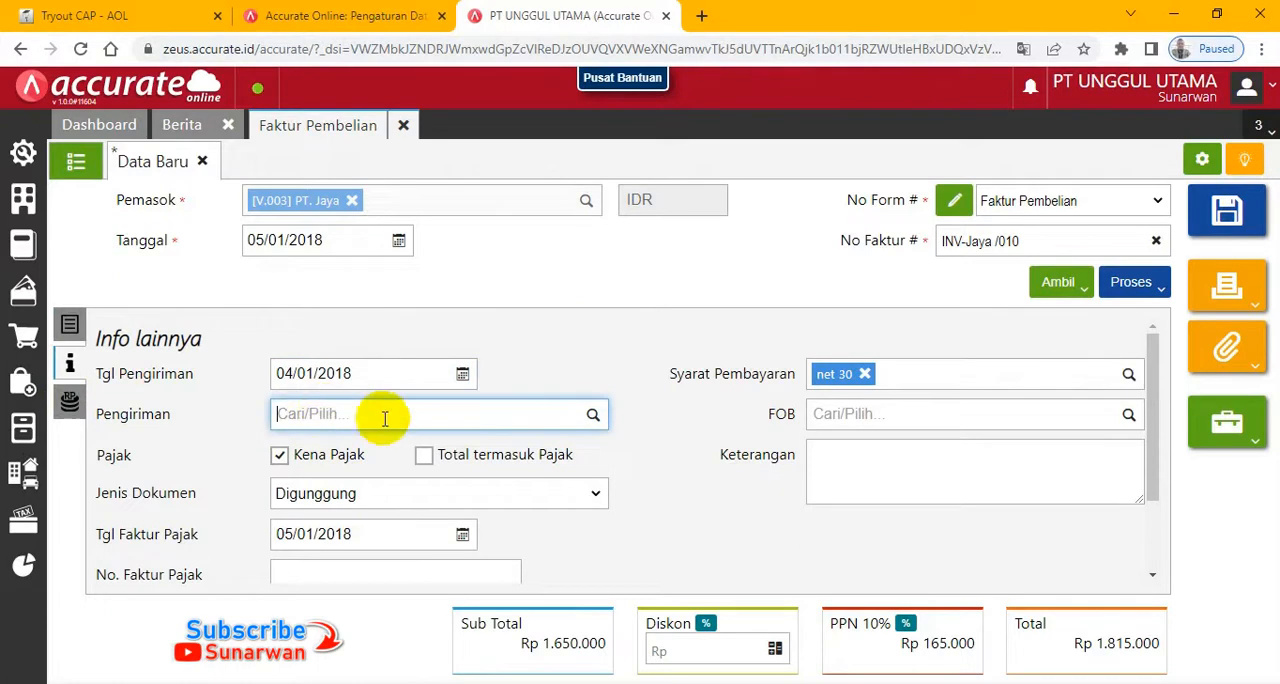
click(592, 418)
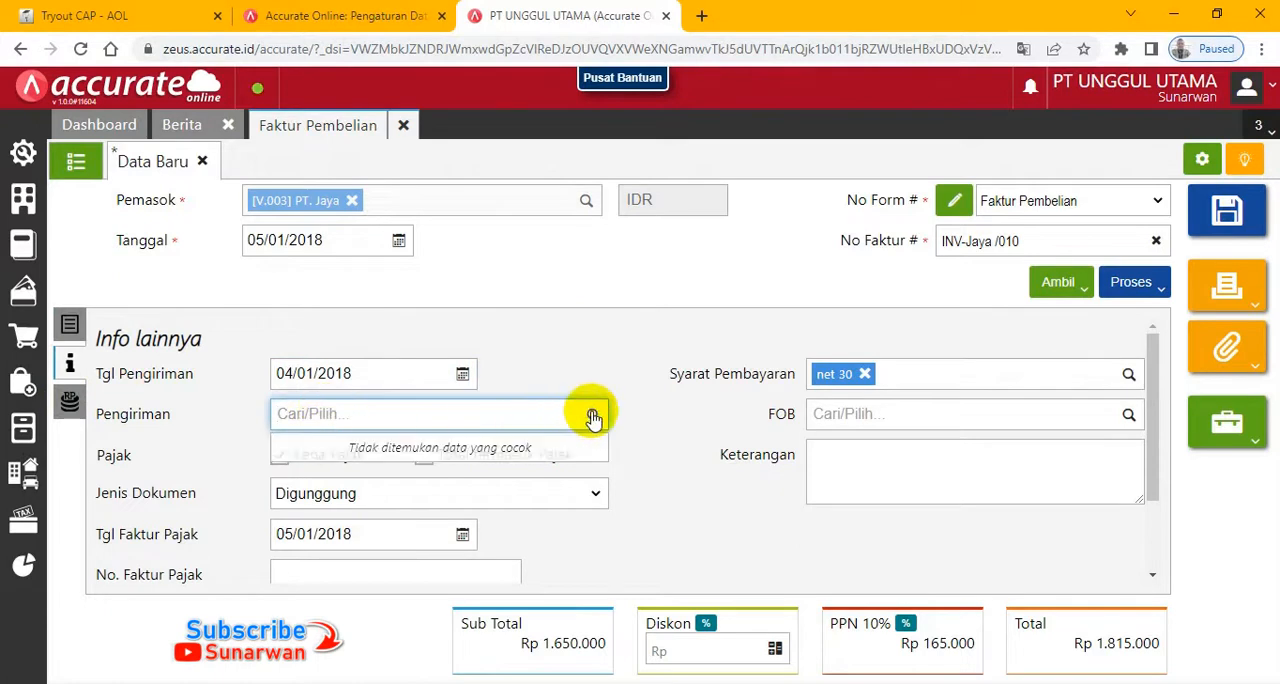
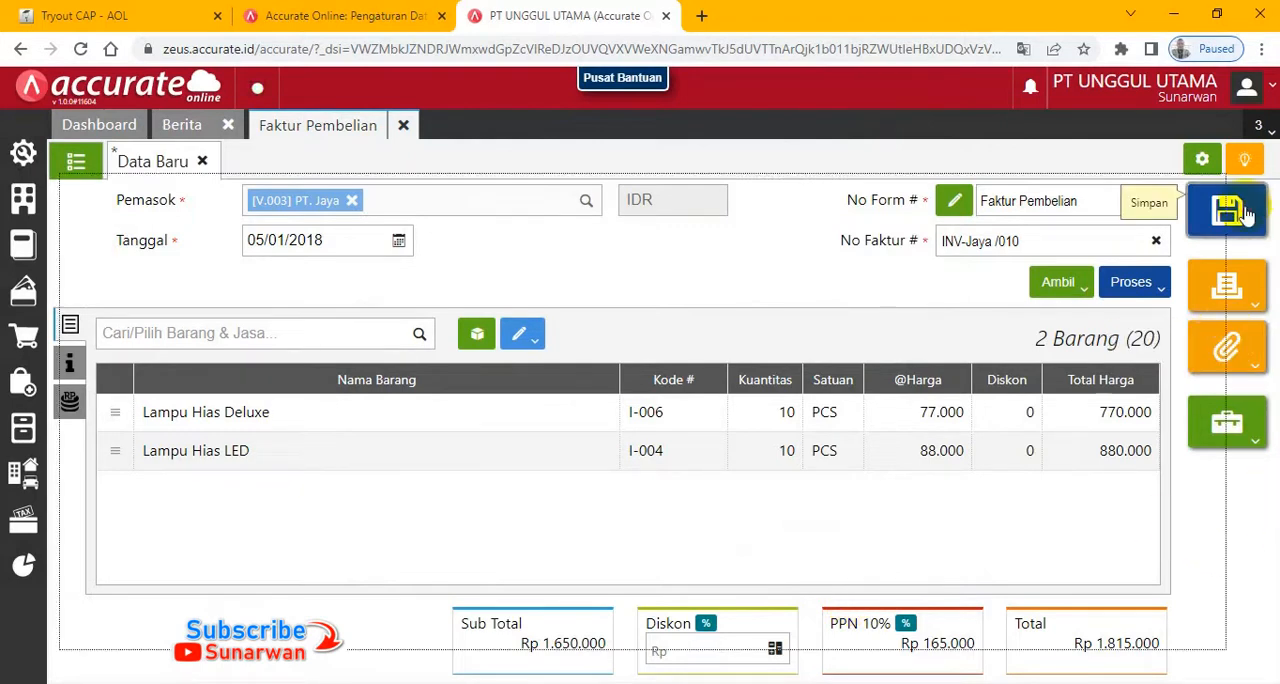
- Switch to the Tryout CAP - AOL exam and advance to the 6 January 2018 transaction
click(80, 15)
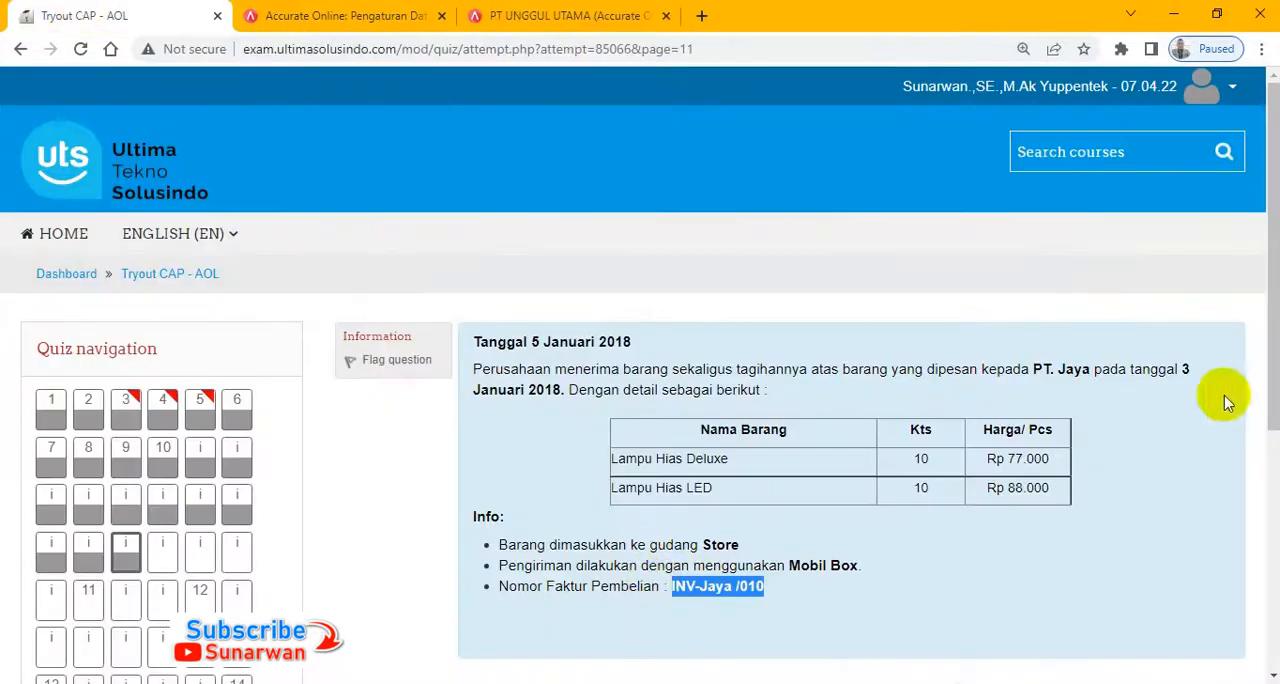
scroll(1230, 380, down, 5)
click(1216, 311)
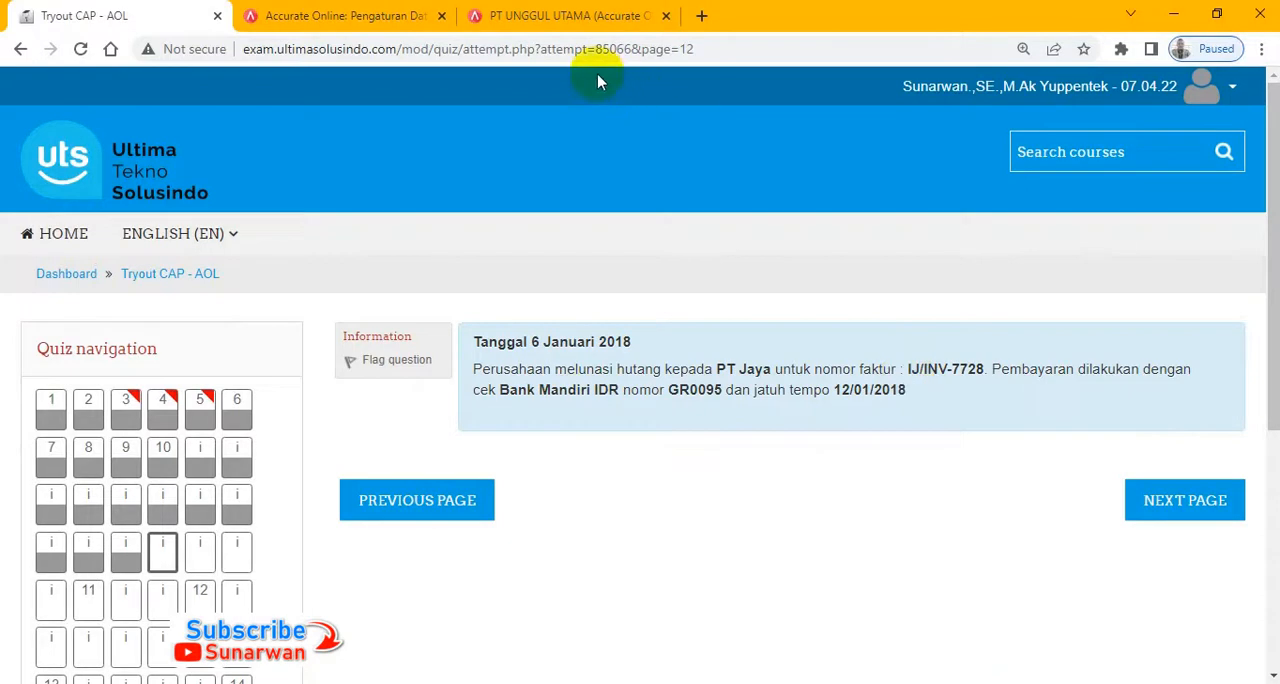
- Return to Accurate Online and start a new Pembayaran Pembelian with PT. Jaya as the supplier
click(573, 22)
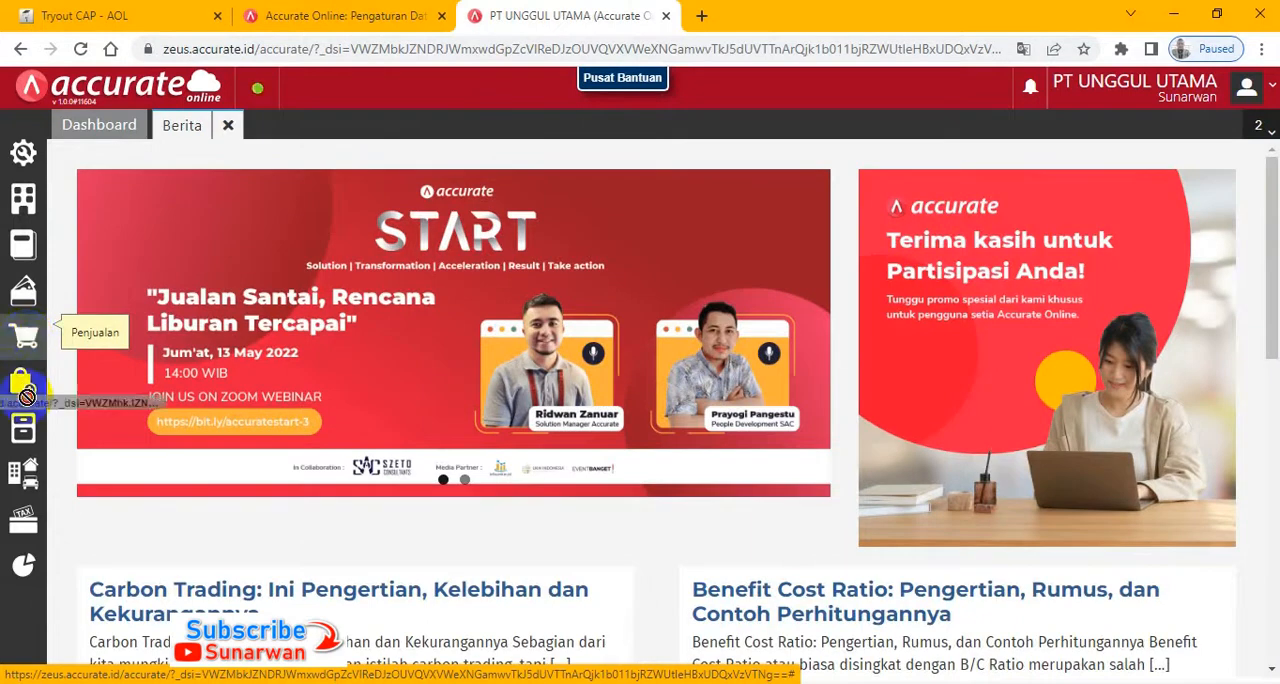
click(15, 390)
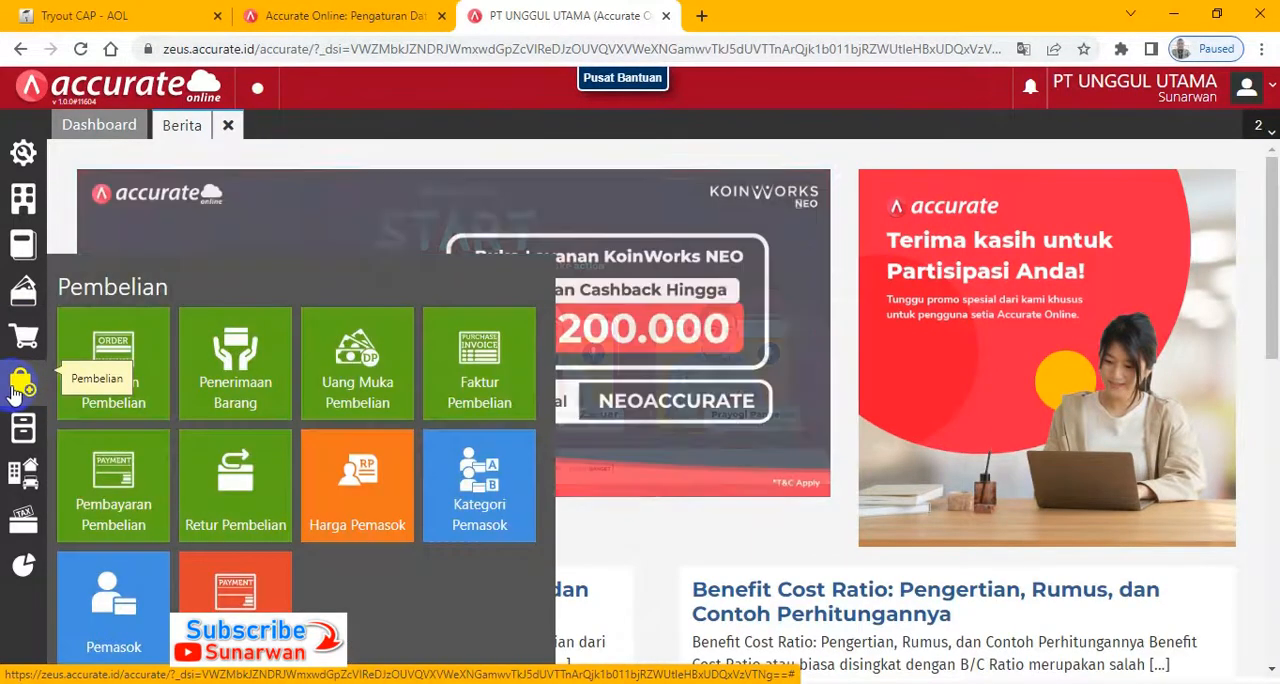
click(212, 458)
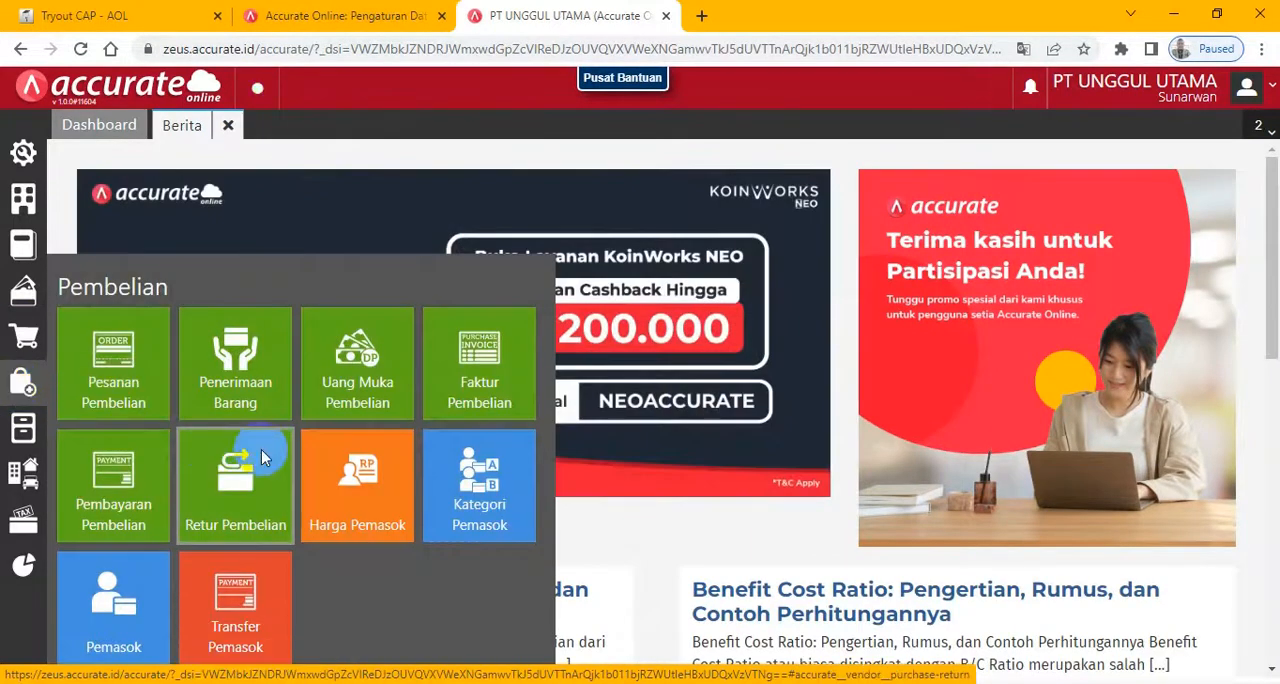
click(108, 492)
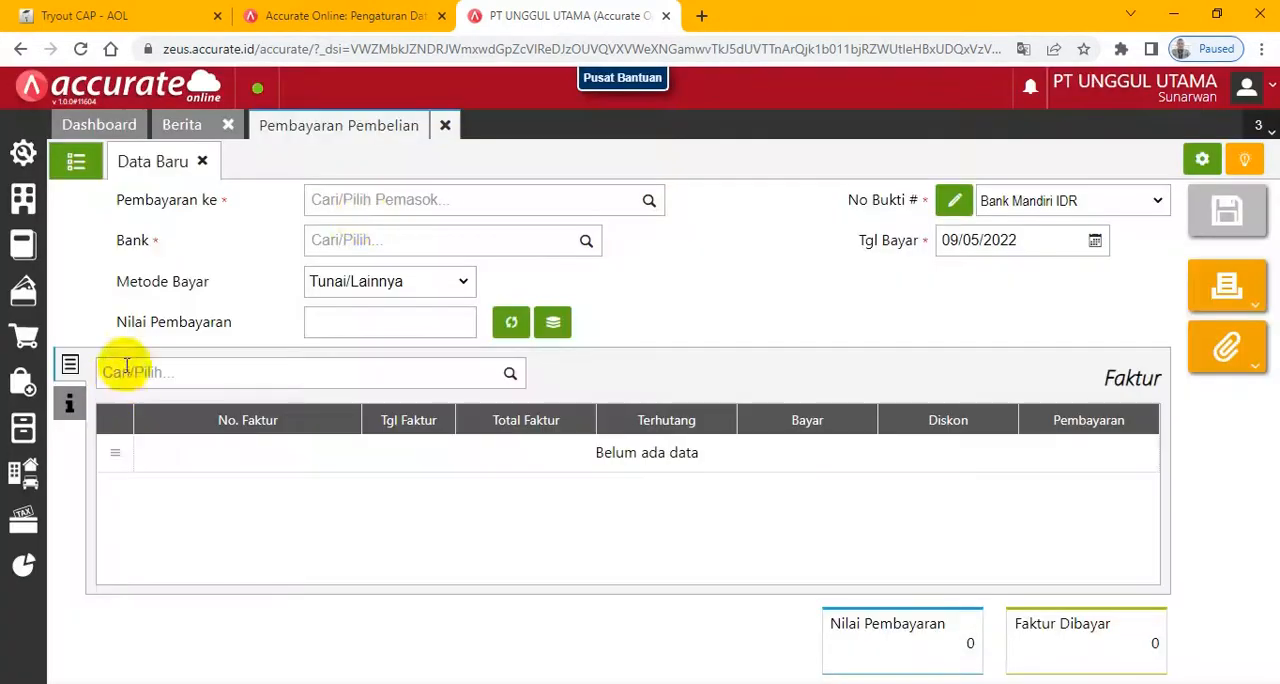
click(377, 202)
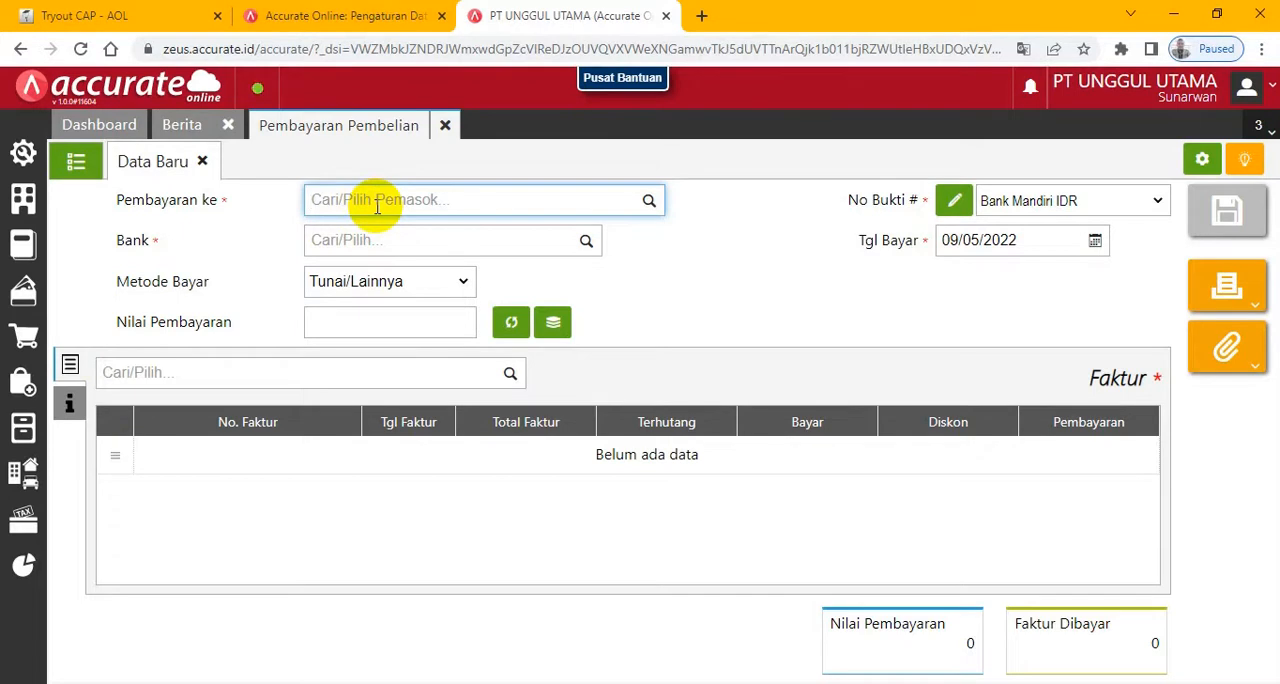
text(pt j)
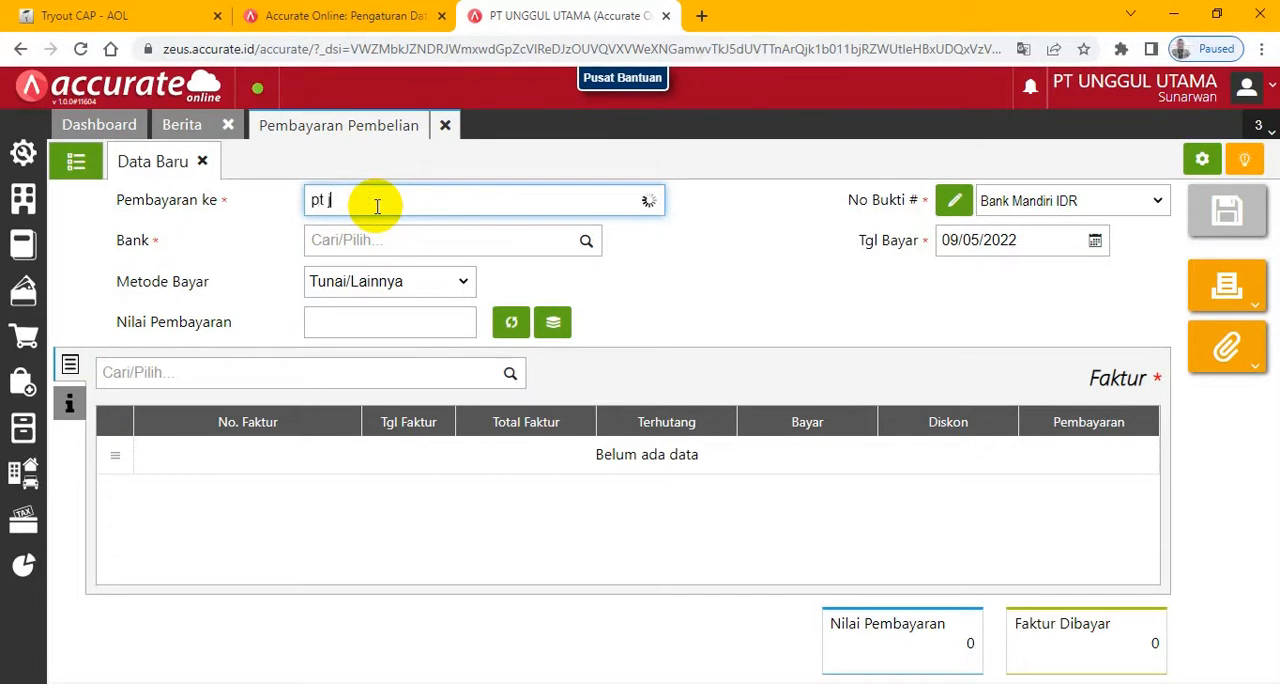
text(a)
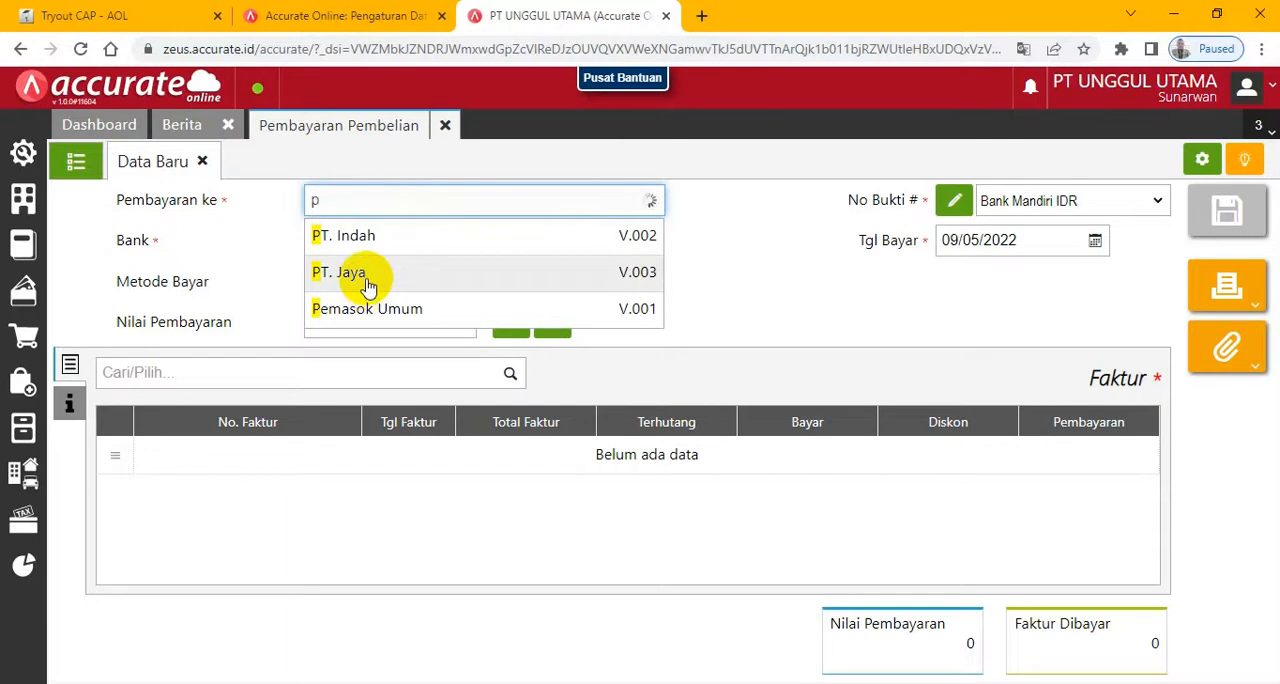
click(369, 284)
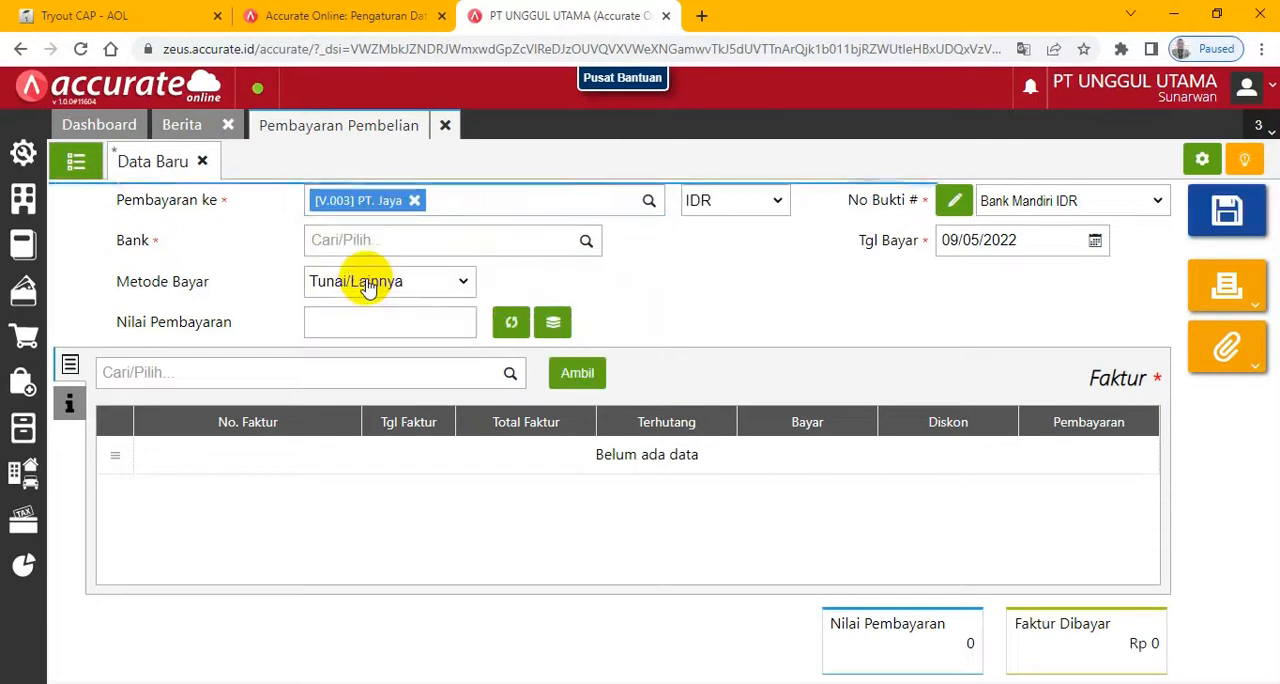
- Set the purchase payment's Tgl Bayar to 06/01/2018 and its bank to Bank Mandiri IDR
click(1030, 240)
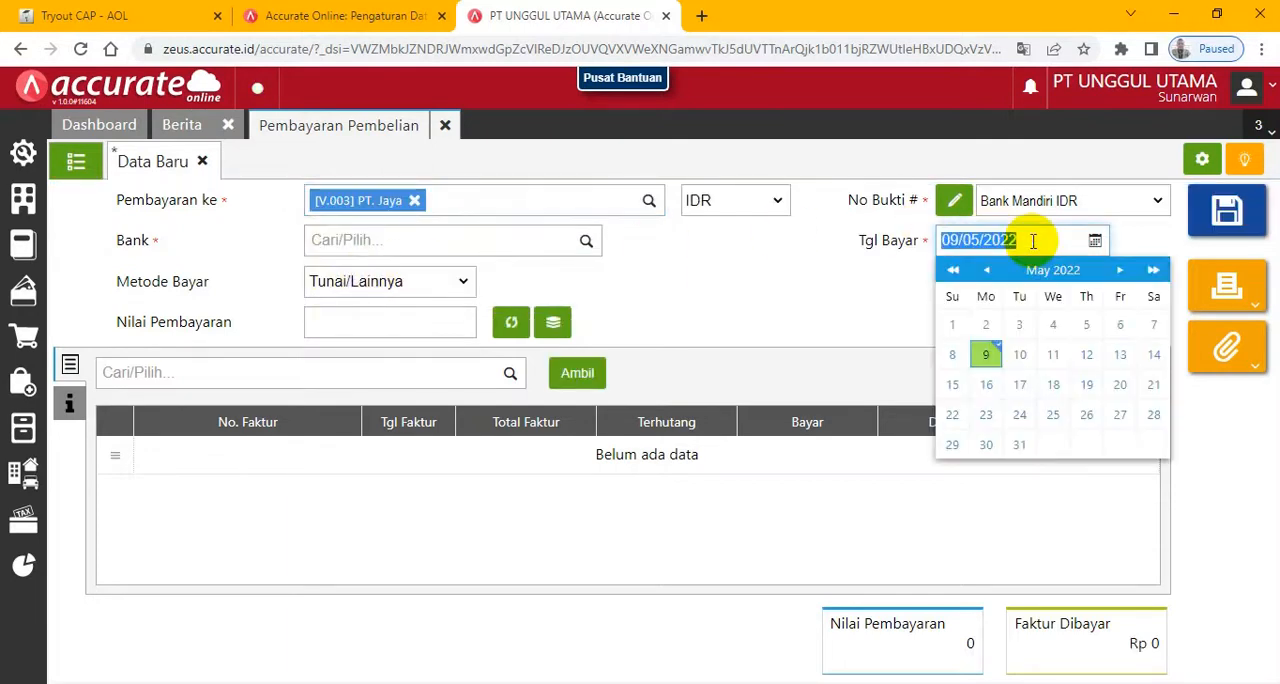
text(0)
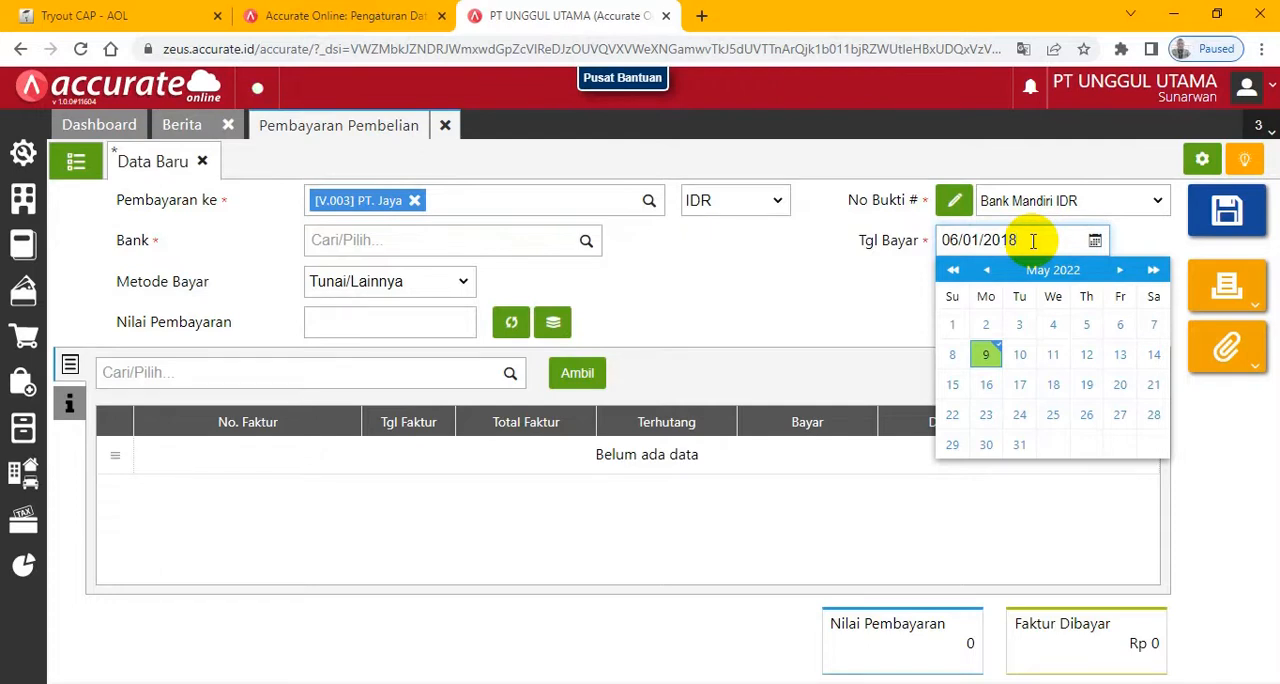
click(110, 16)
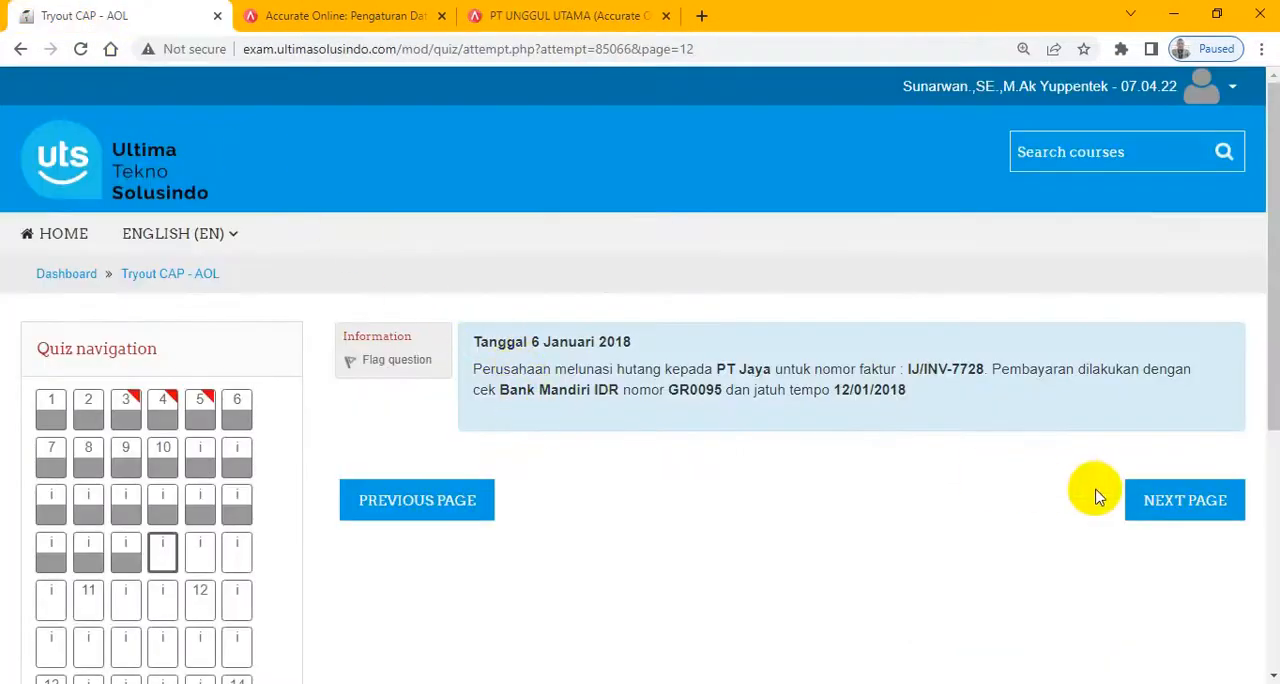
click(604, 18)
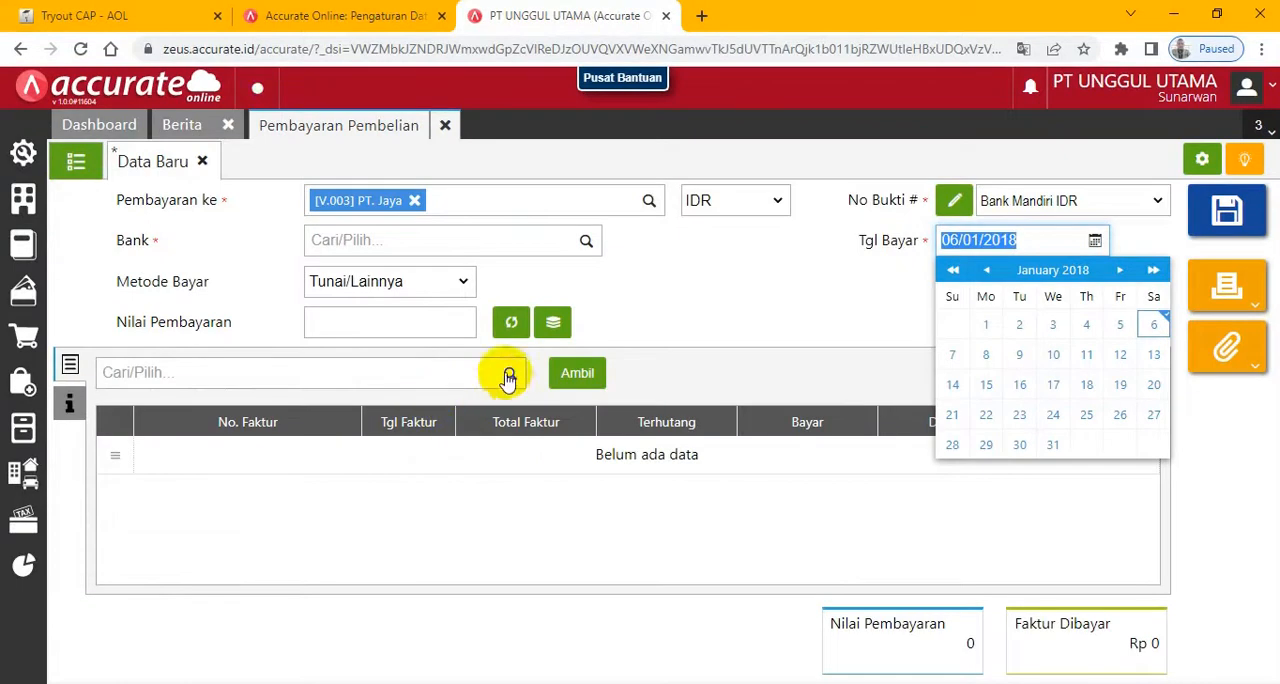
click(458, 281)
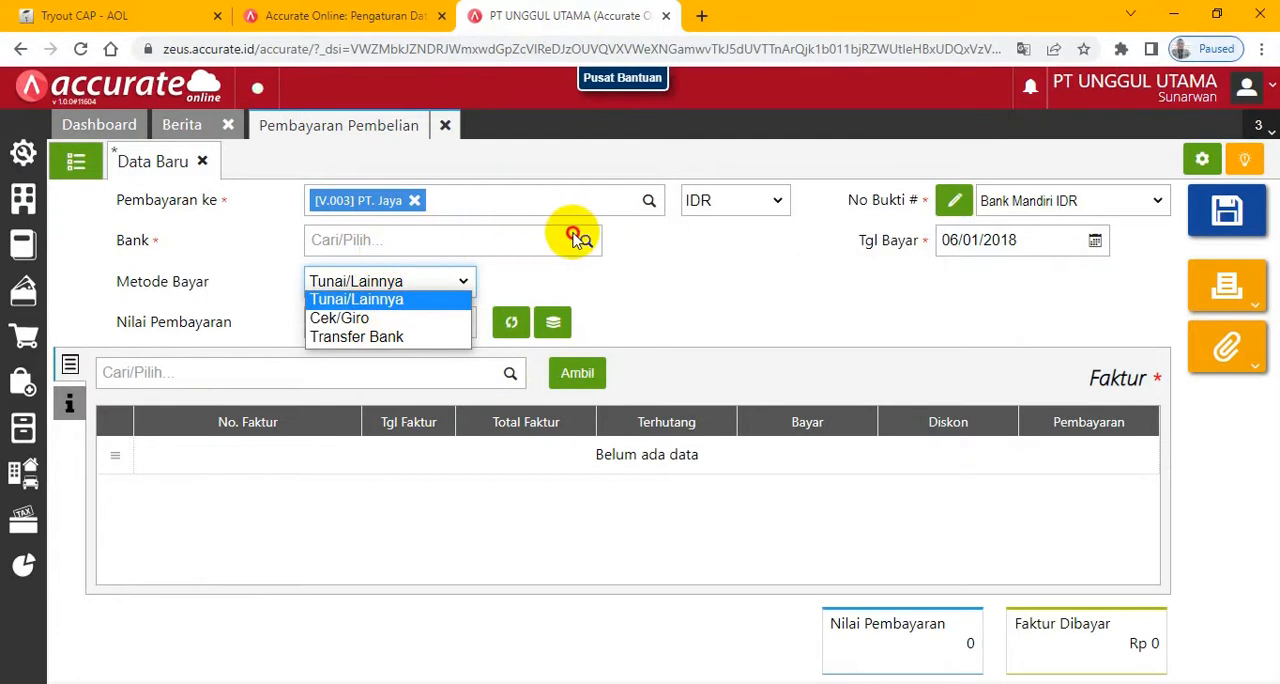
click(700, 277)
click(585, 241)
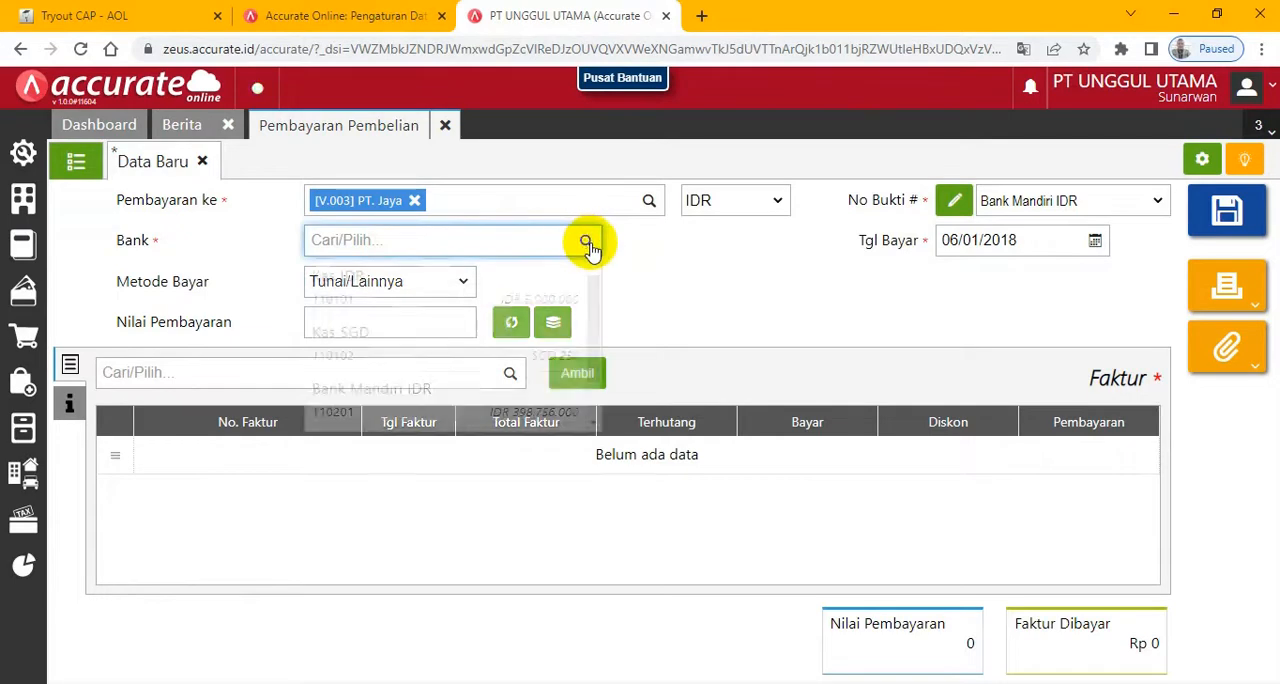
click(371, 408)
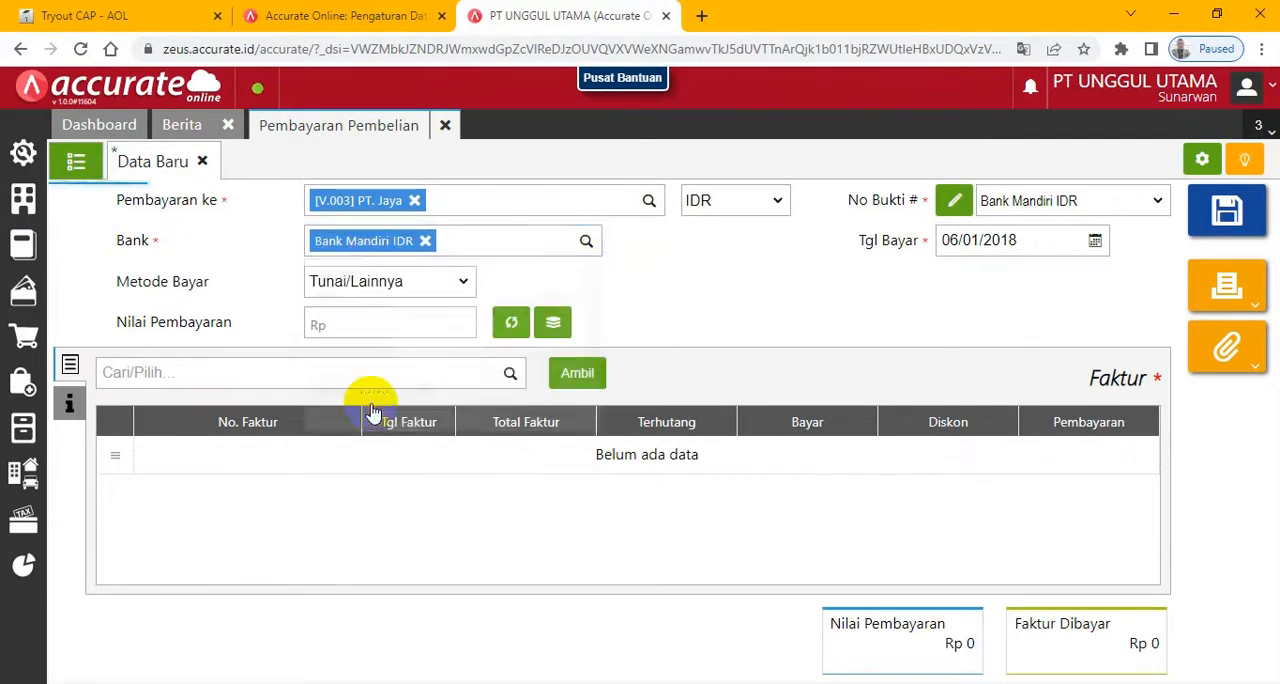
- Add invoice IJ/INV-7728 with a Bayar amount of Rp 7.650.000 and fill Nilai Pembayaran from that invoice total
click(510, 375)
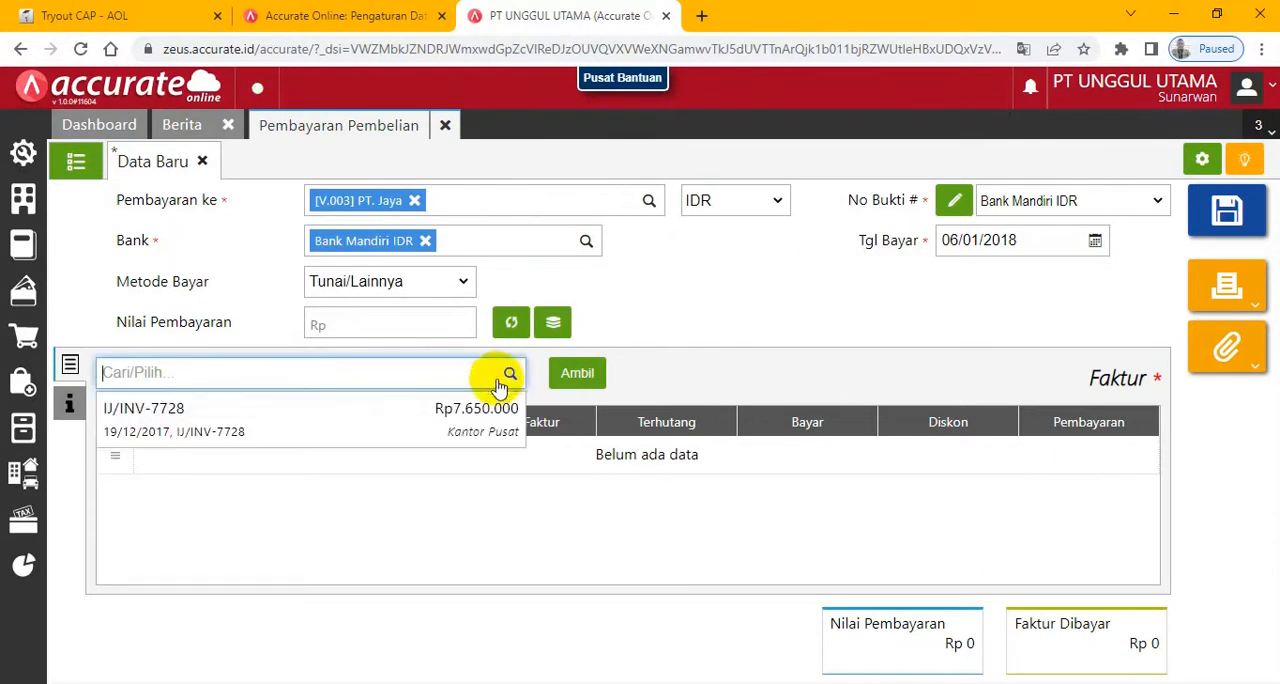
click(209, 425)
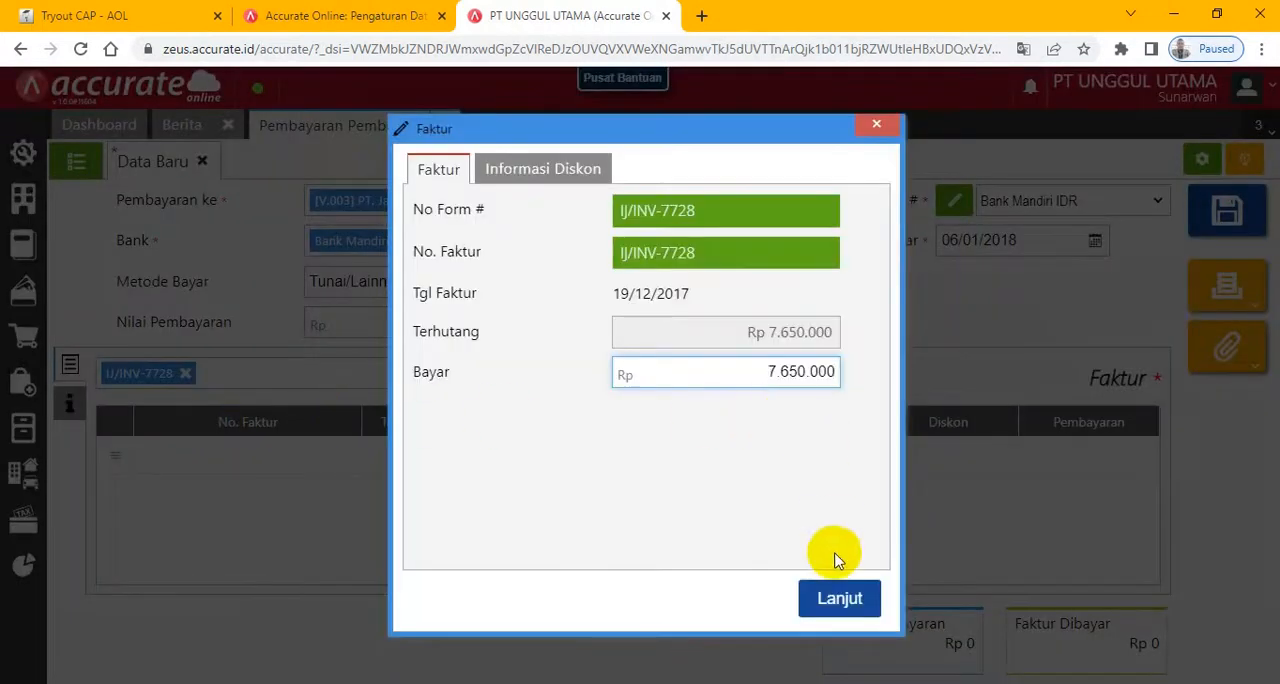
click(830, 603)
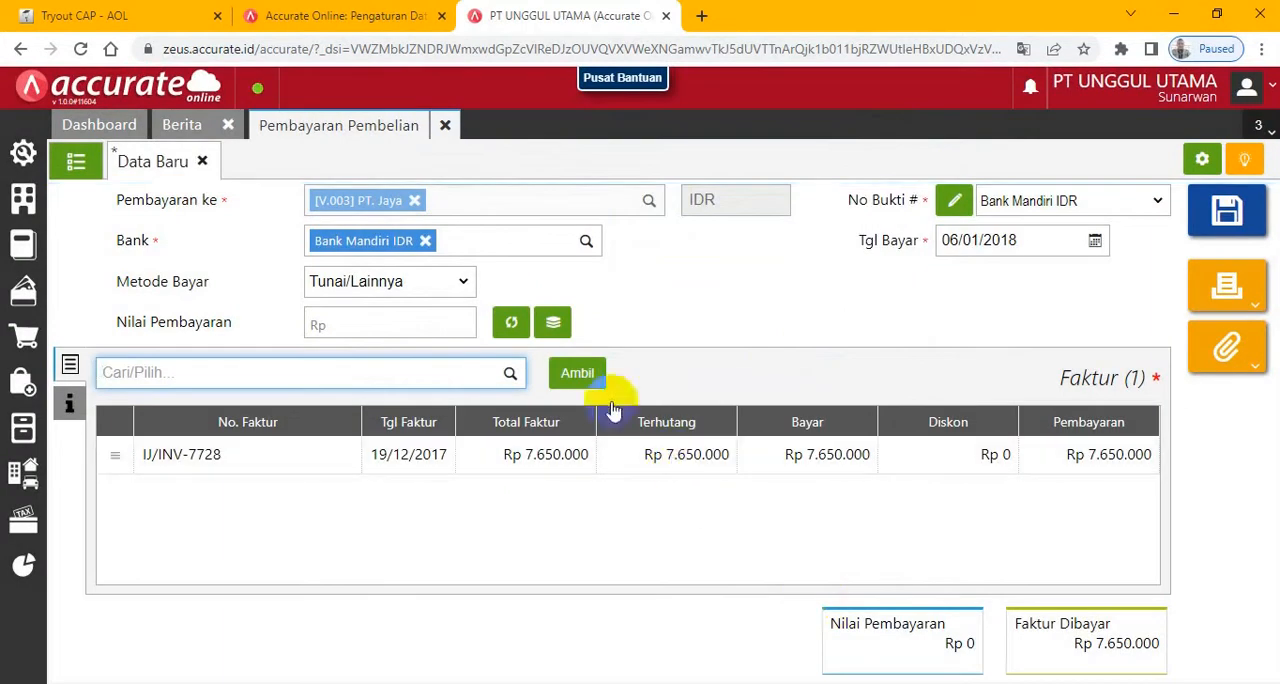
click(513, 324)
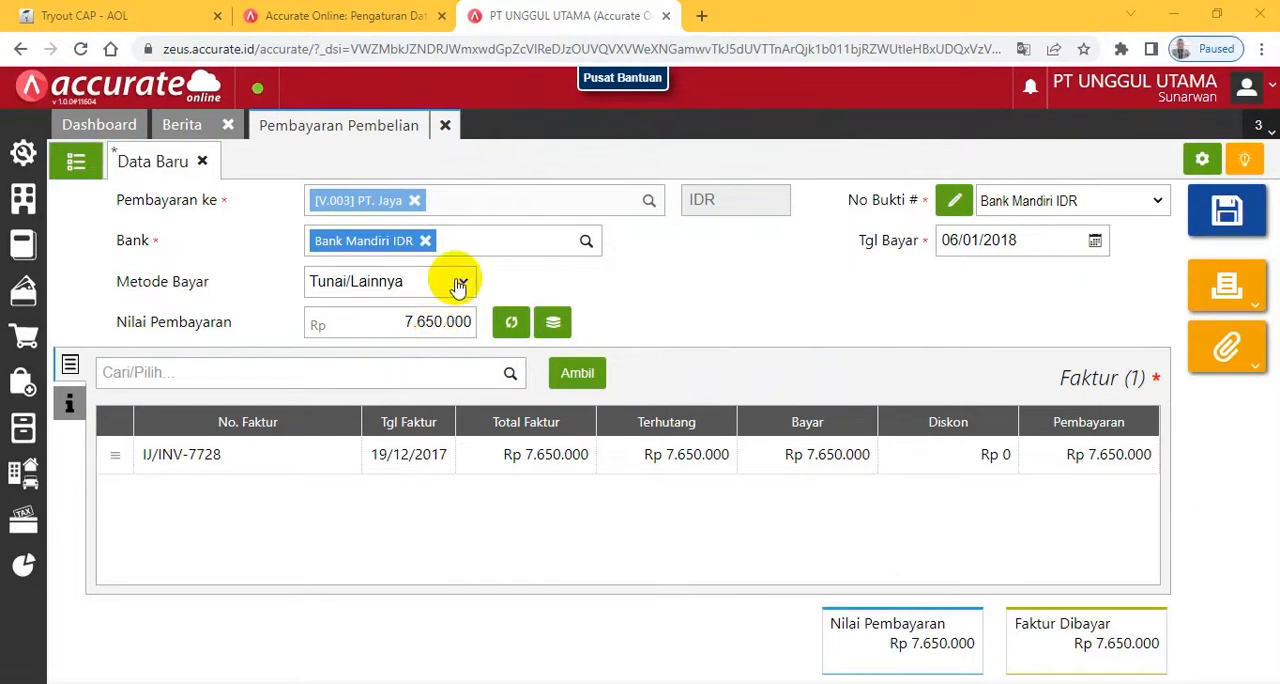
- Set Metode Bayar to Cek/Giro and copy the cheque number GR0095 from the exam into the payment
click(112, 14)
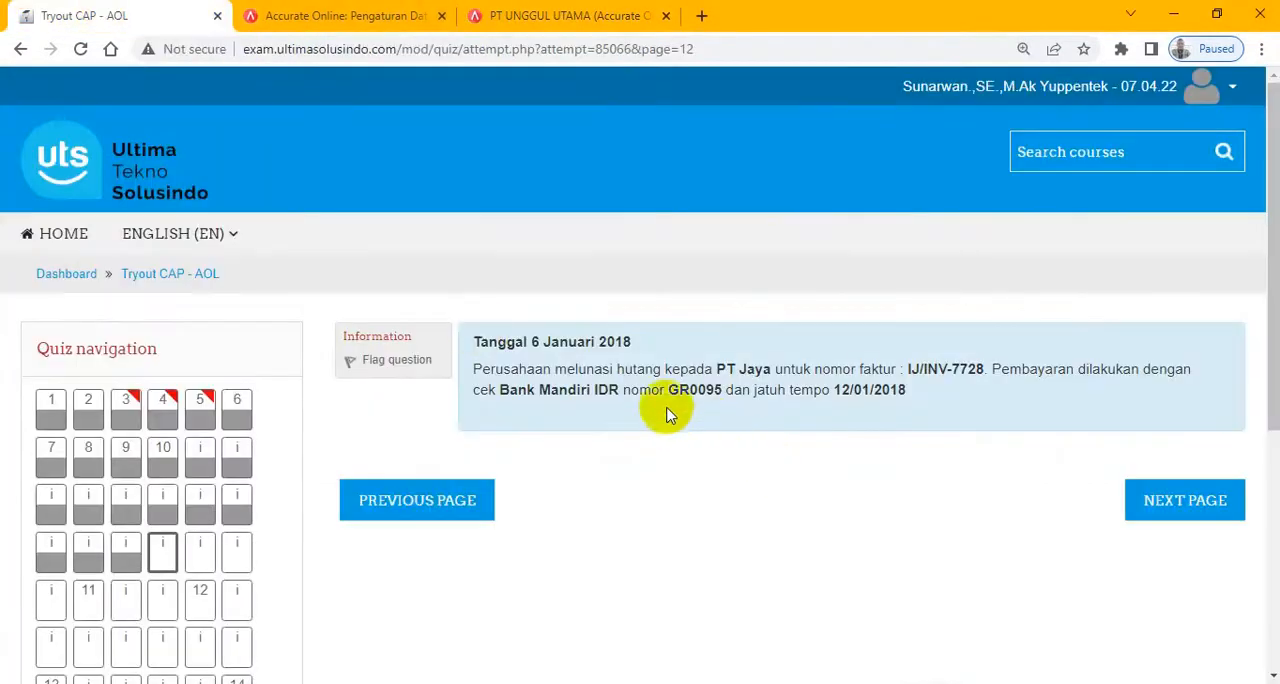
drag(670, 395, 730, 396)
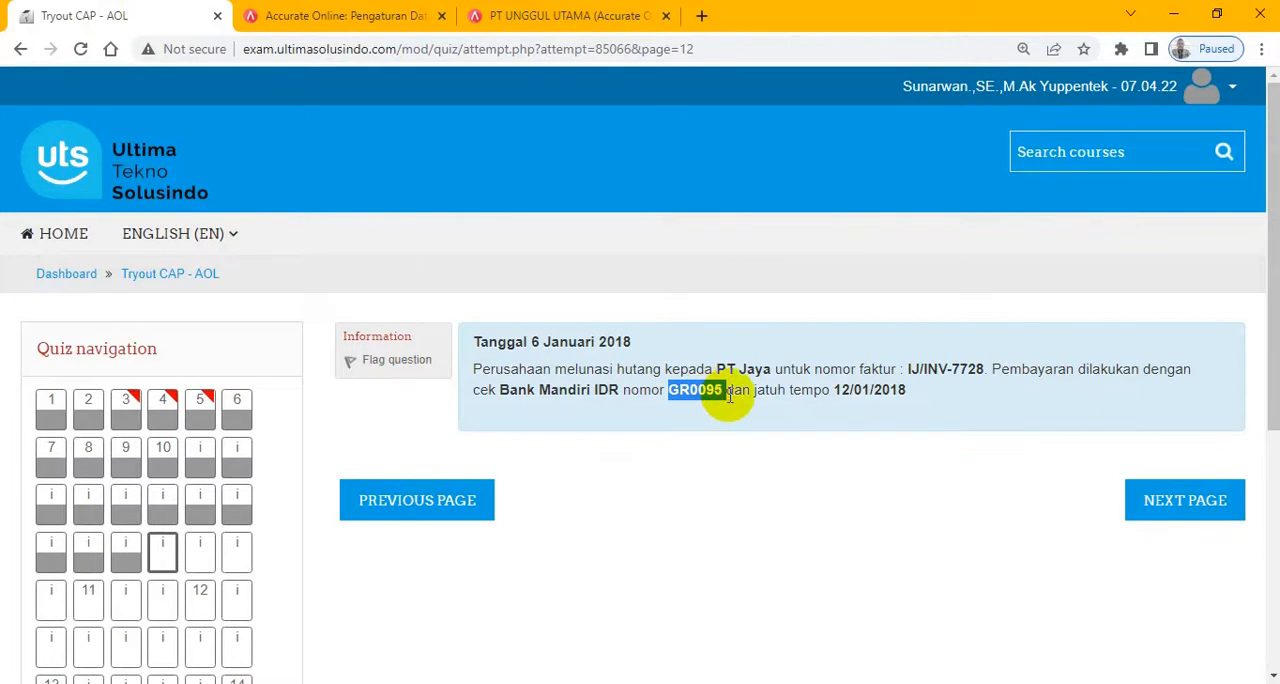
click(571, 15)
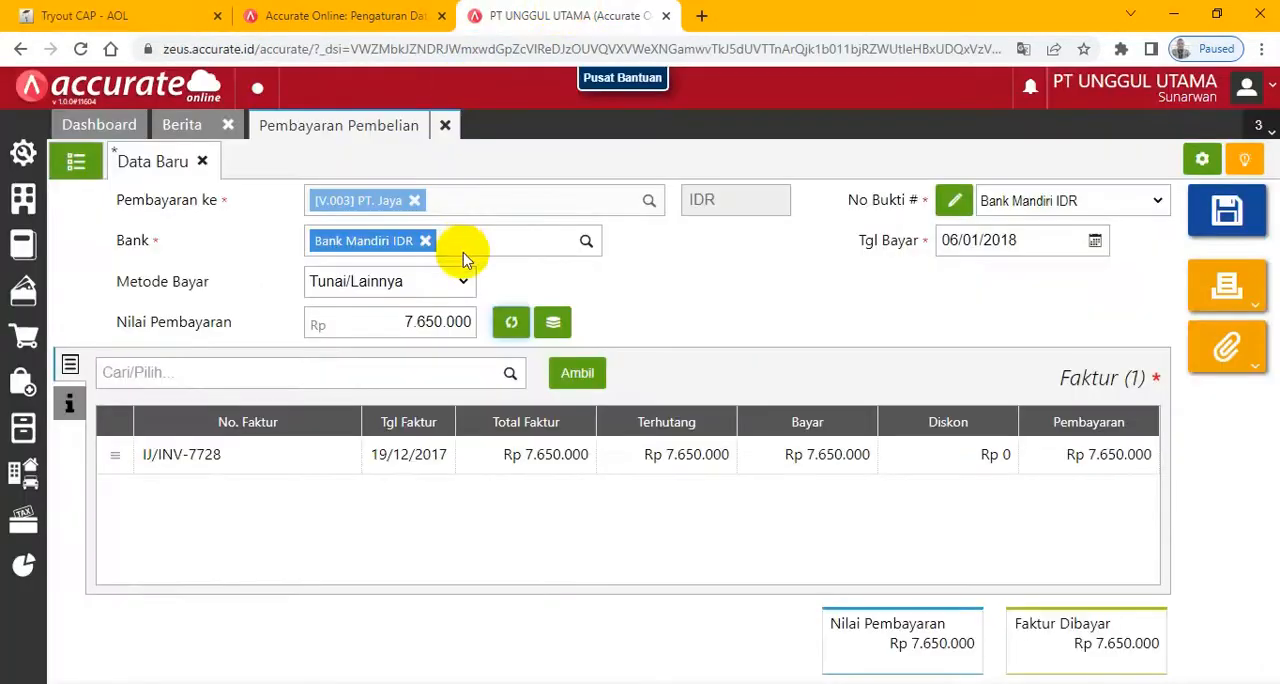
click(458, 283)
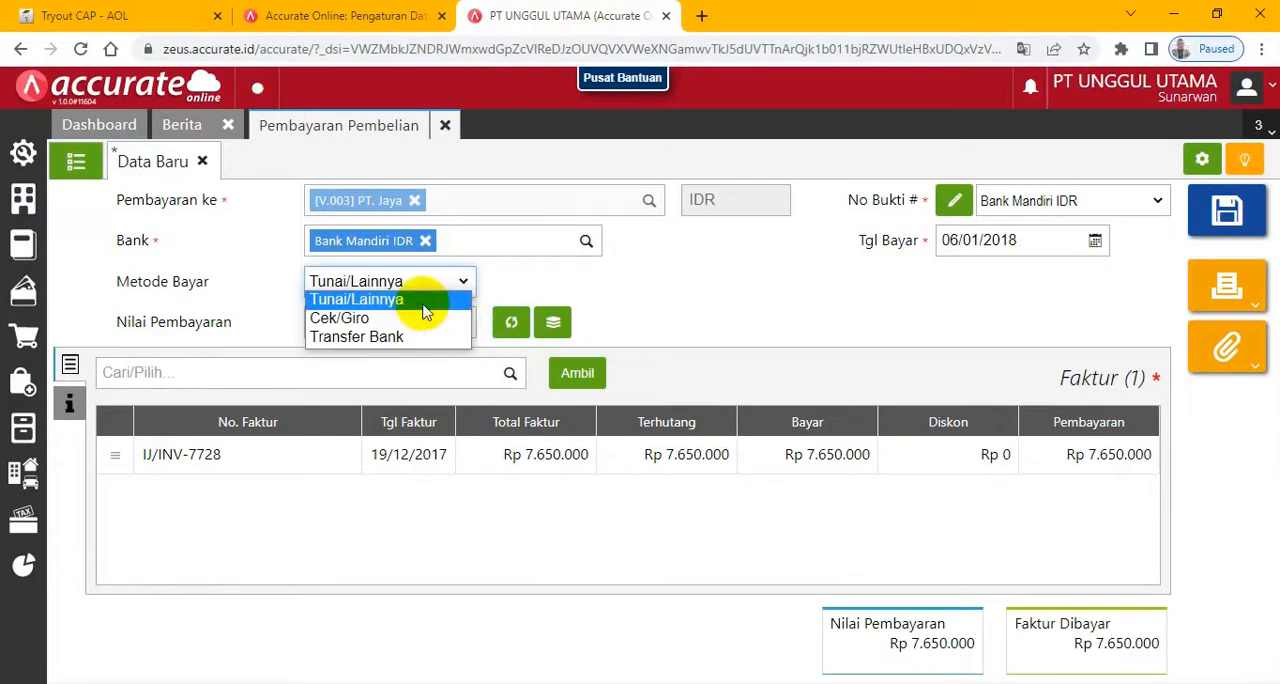
click(355, 317)
click(592, 288)
- Set Tanggal Cek to 12/01/2018, check the payment's additional information and save the purchase payment
click(1040, 291)
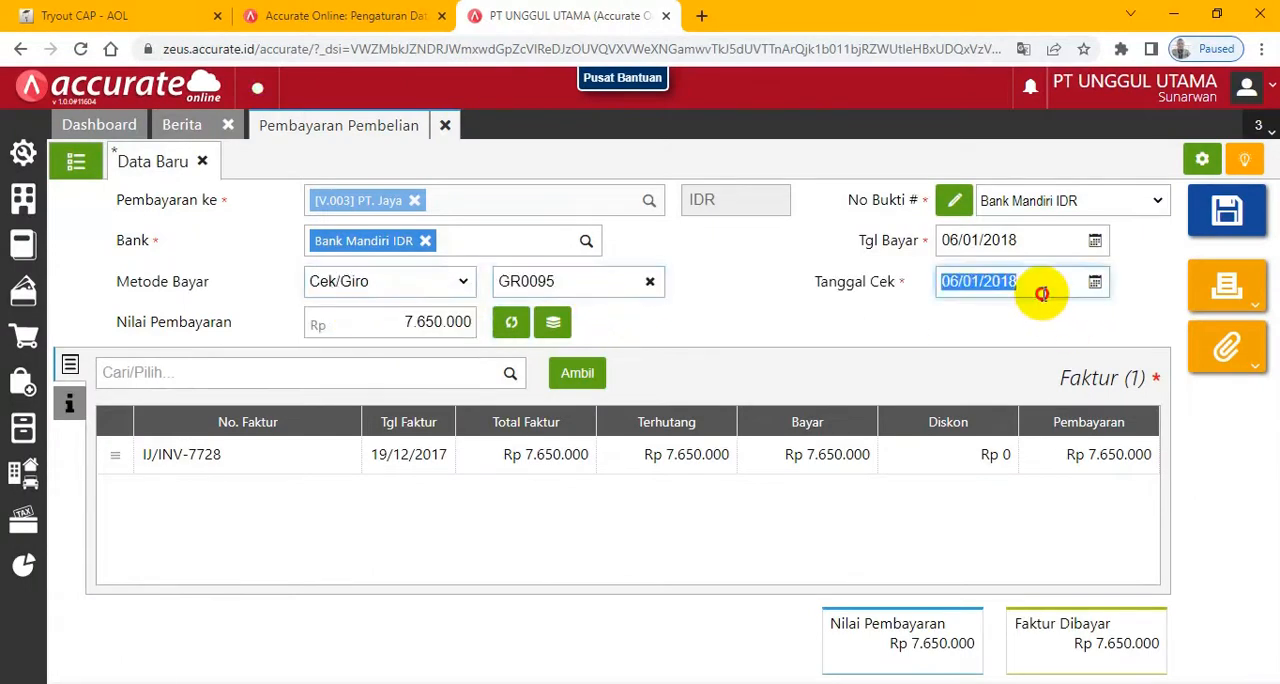
text(12)
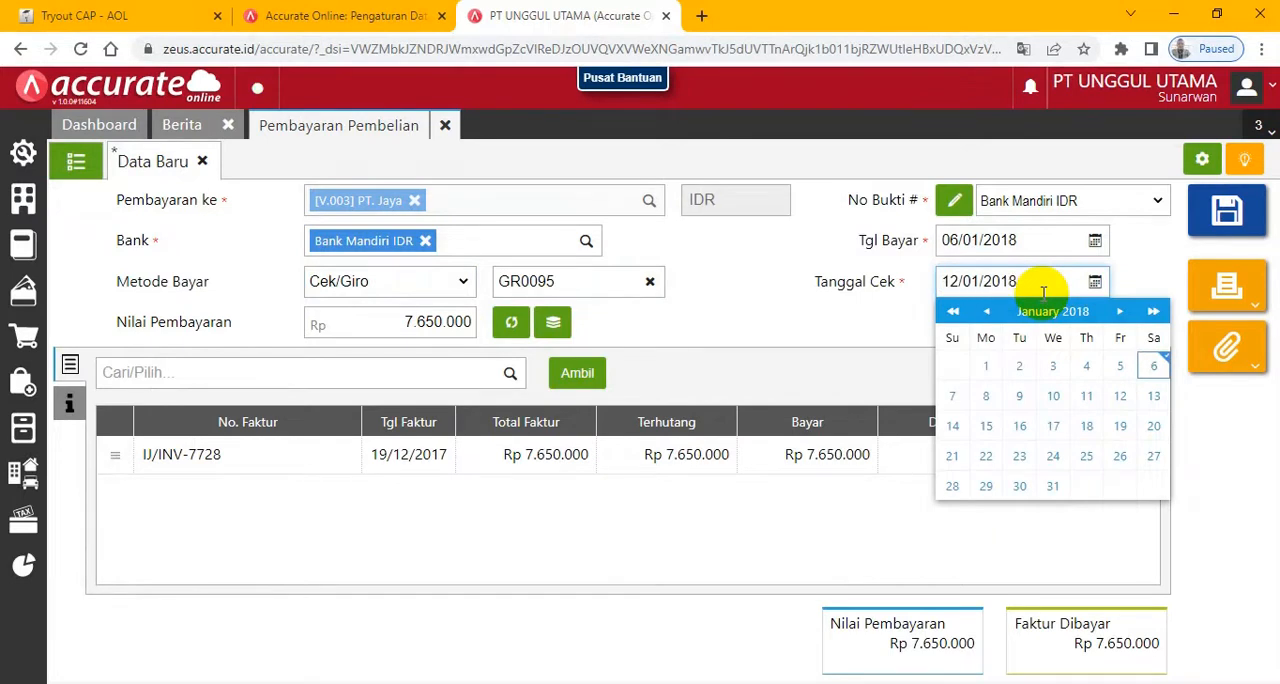
click(728, 314)
click(69, 403)
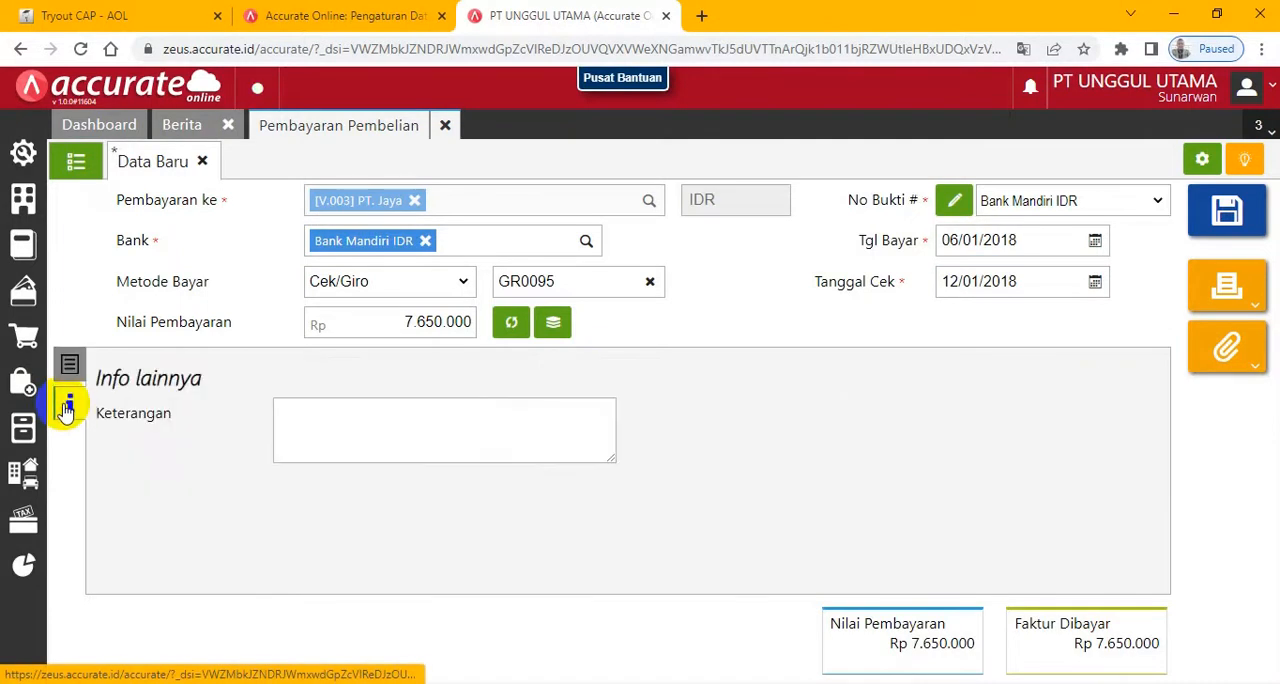
click(69, 366)
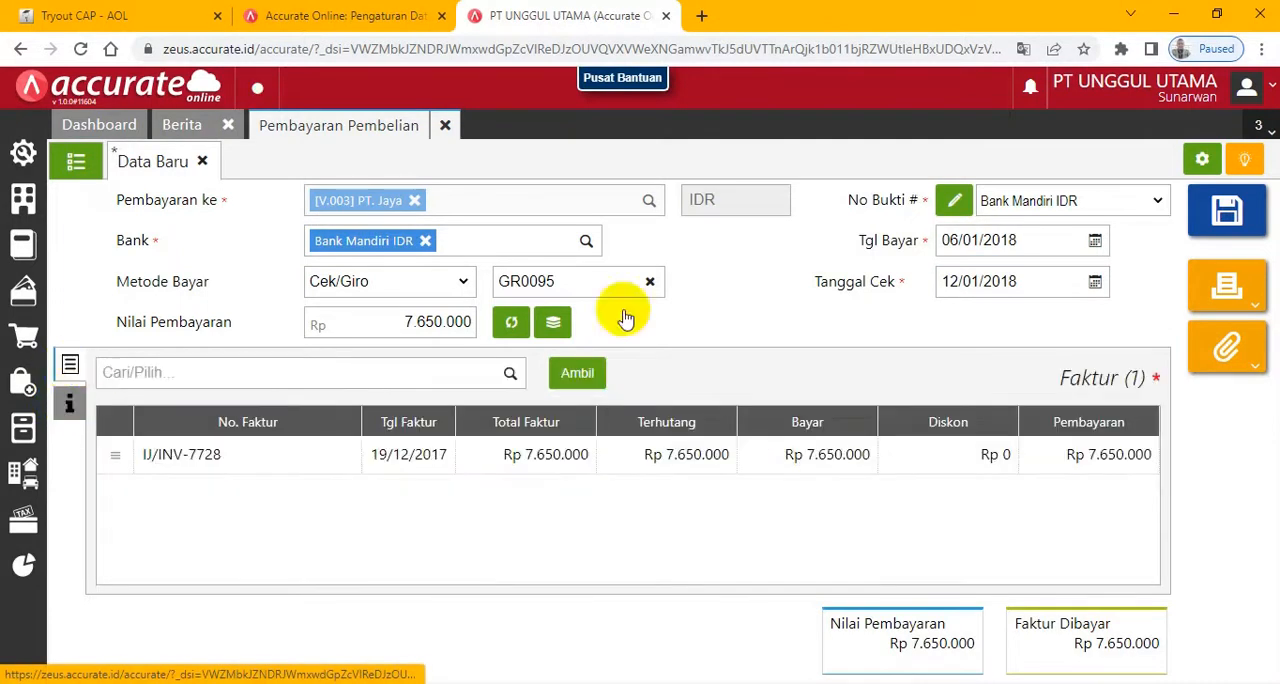
click(1231, 213)
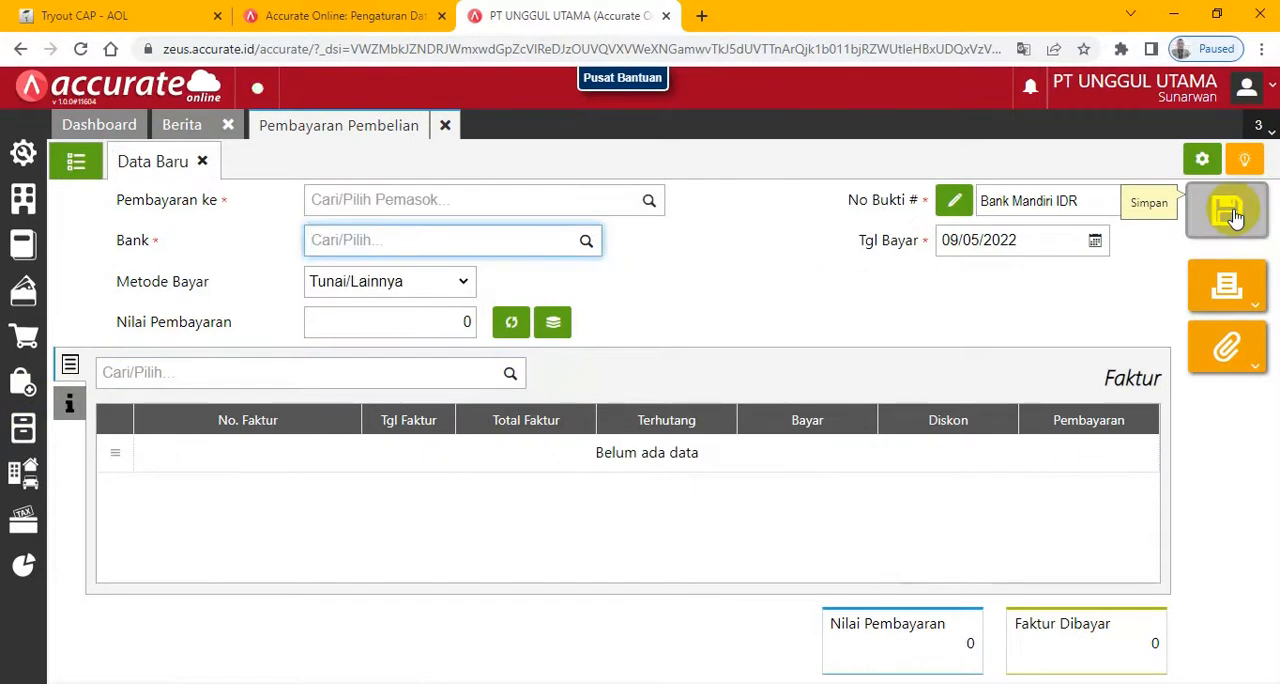
- Copy the invoice number Sejahtera-017 from the exam's 8 January 2018 transaction and close Accurate's Pembayaran Pembelian form
click(42, 18)
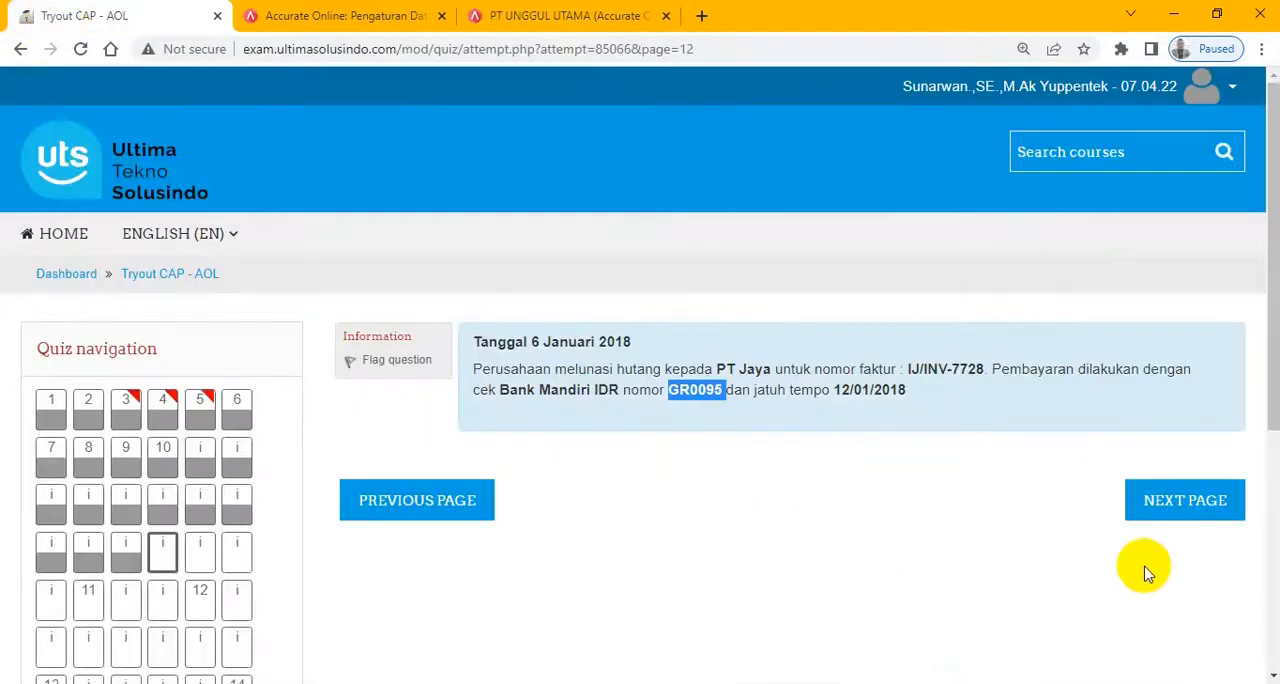
click(1216, 515)
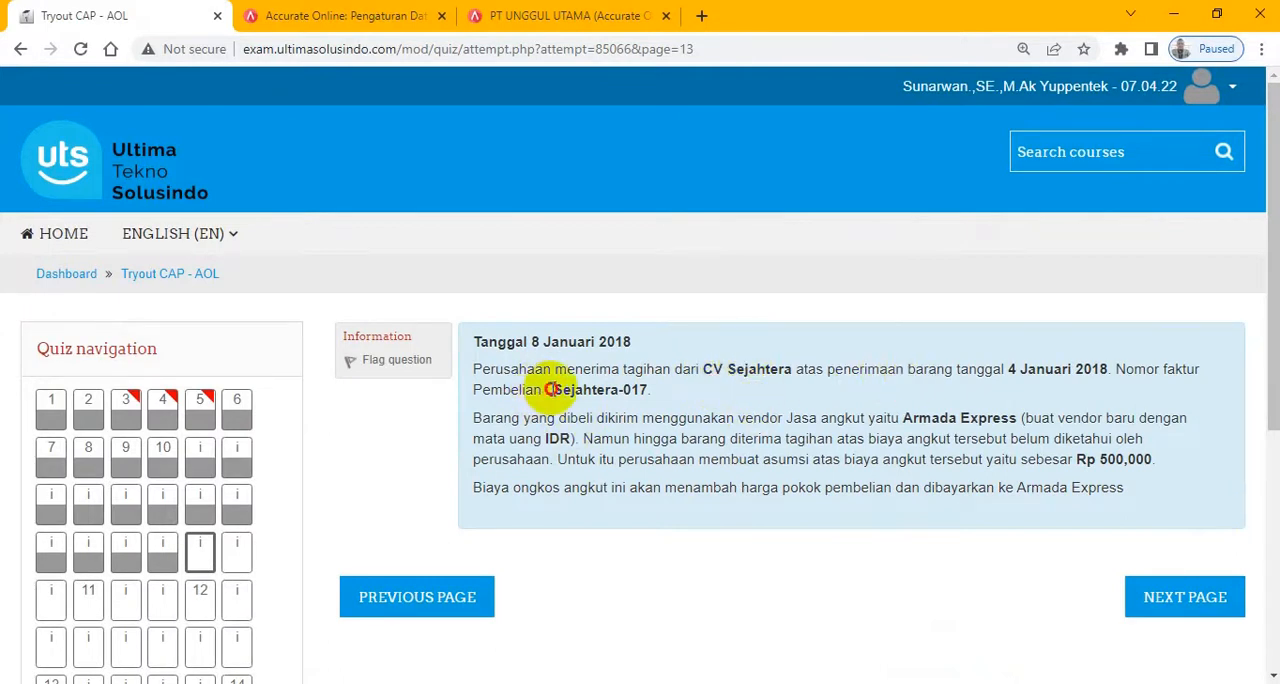
drag(549, 389, 653, 395)
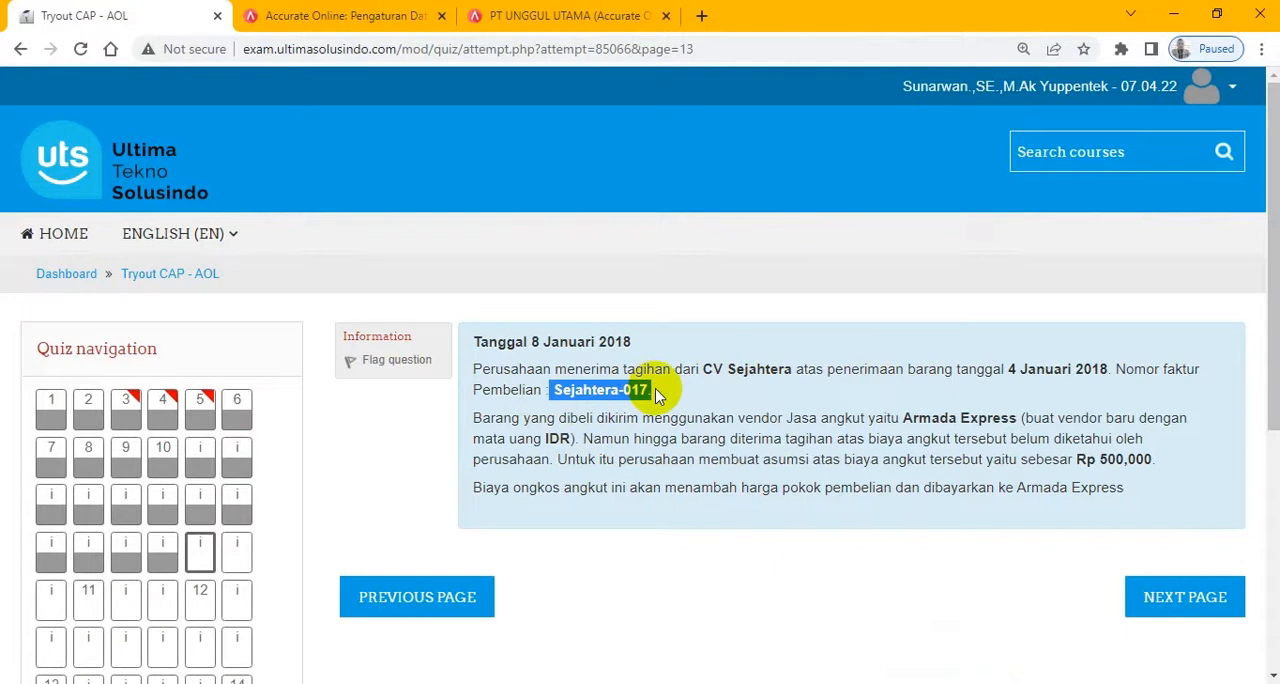
click(518, 14)
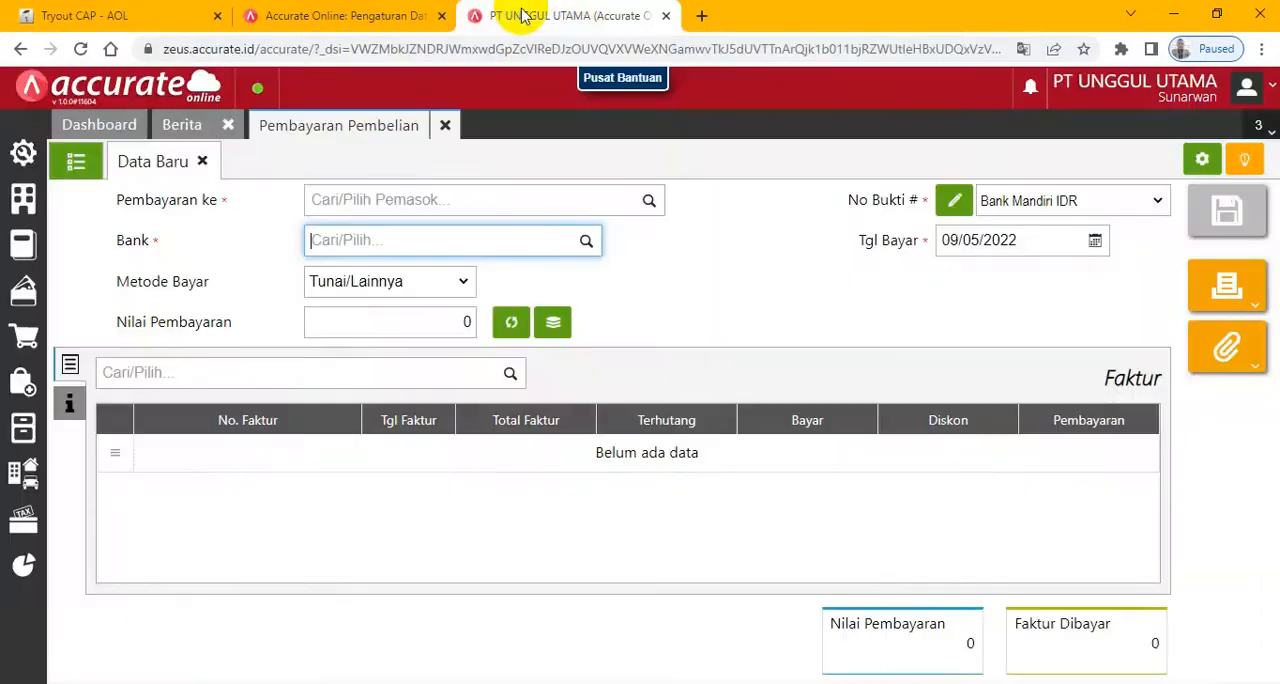
click(445, 127)
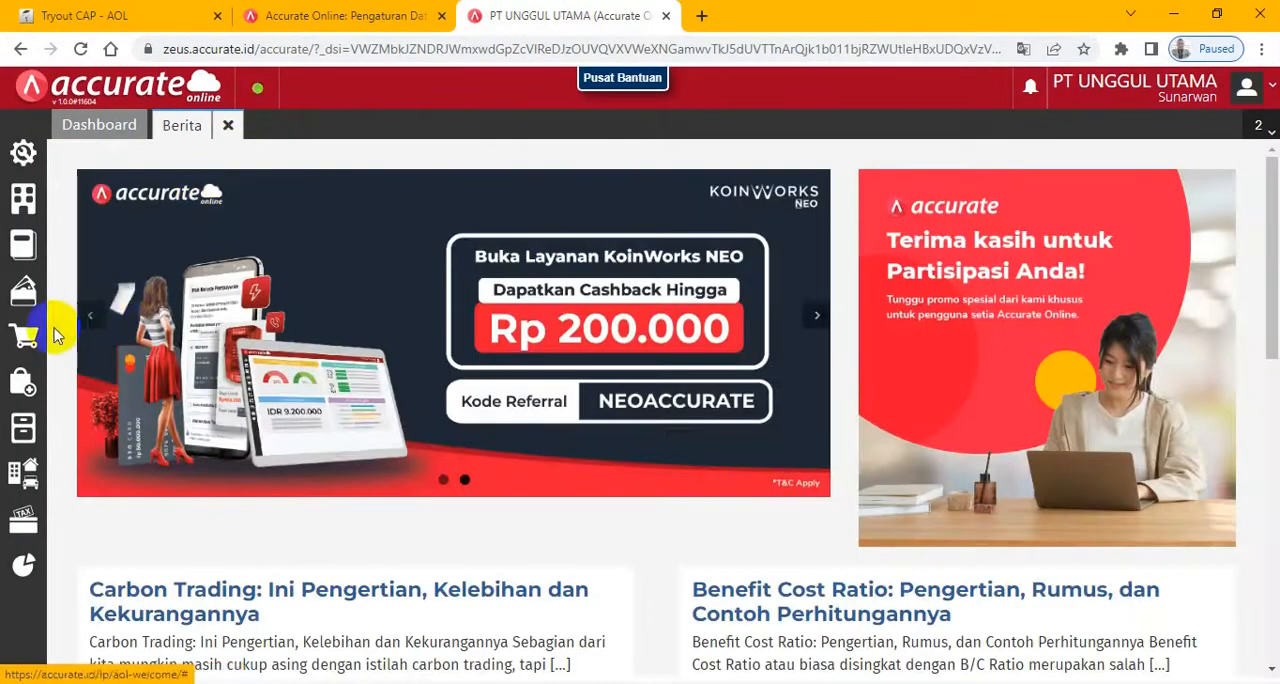
- Start a new Faktur Pembelian with CV. Sejahtera as the Pemasok
click(20, 385)
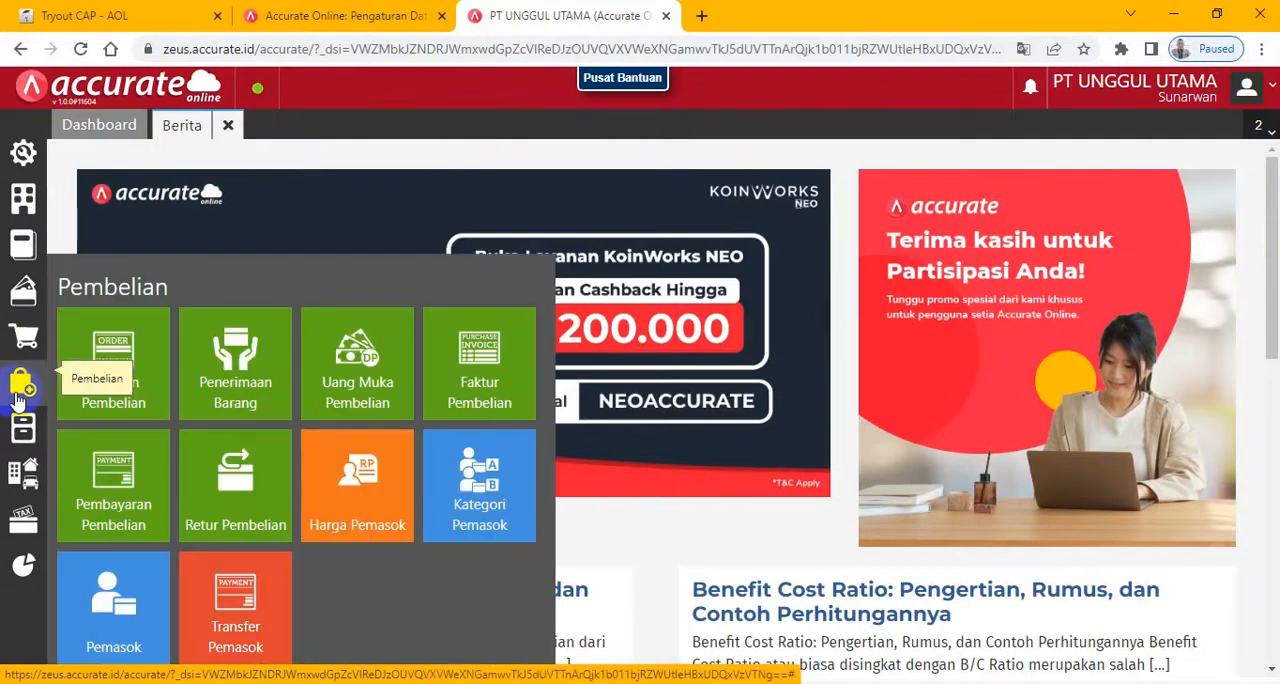
click(495, 392)
click(496, 393)
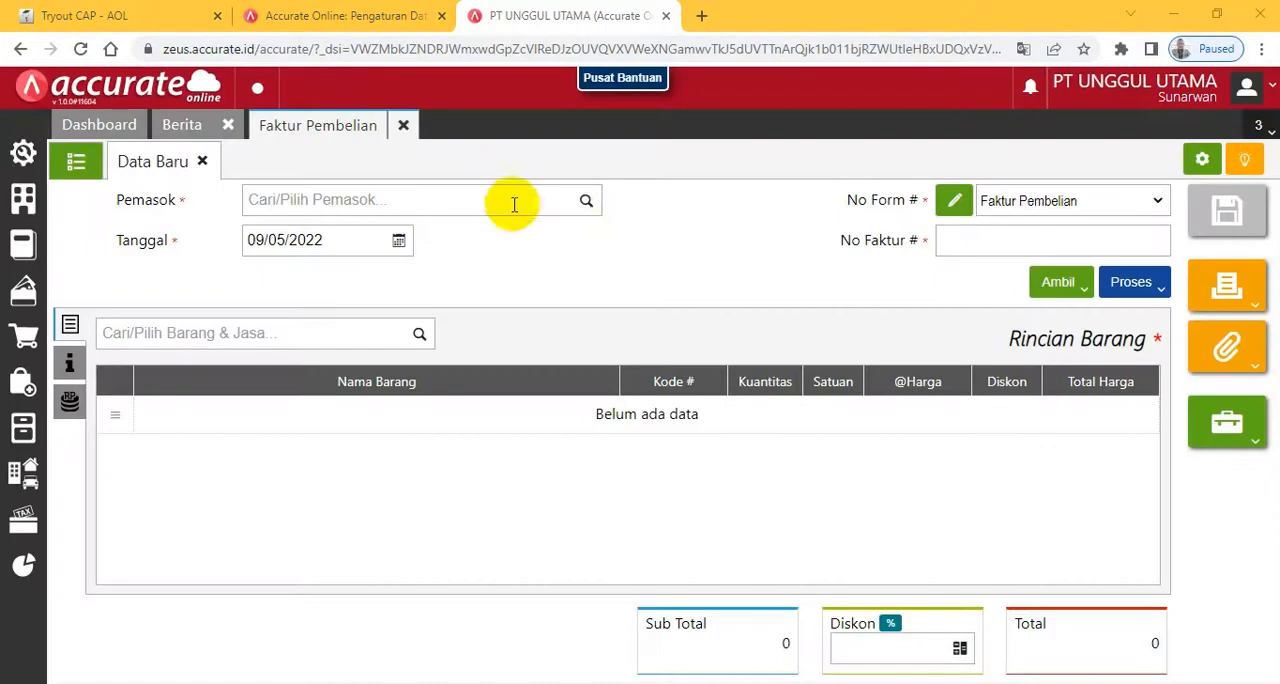
text(sejah)
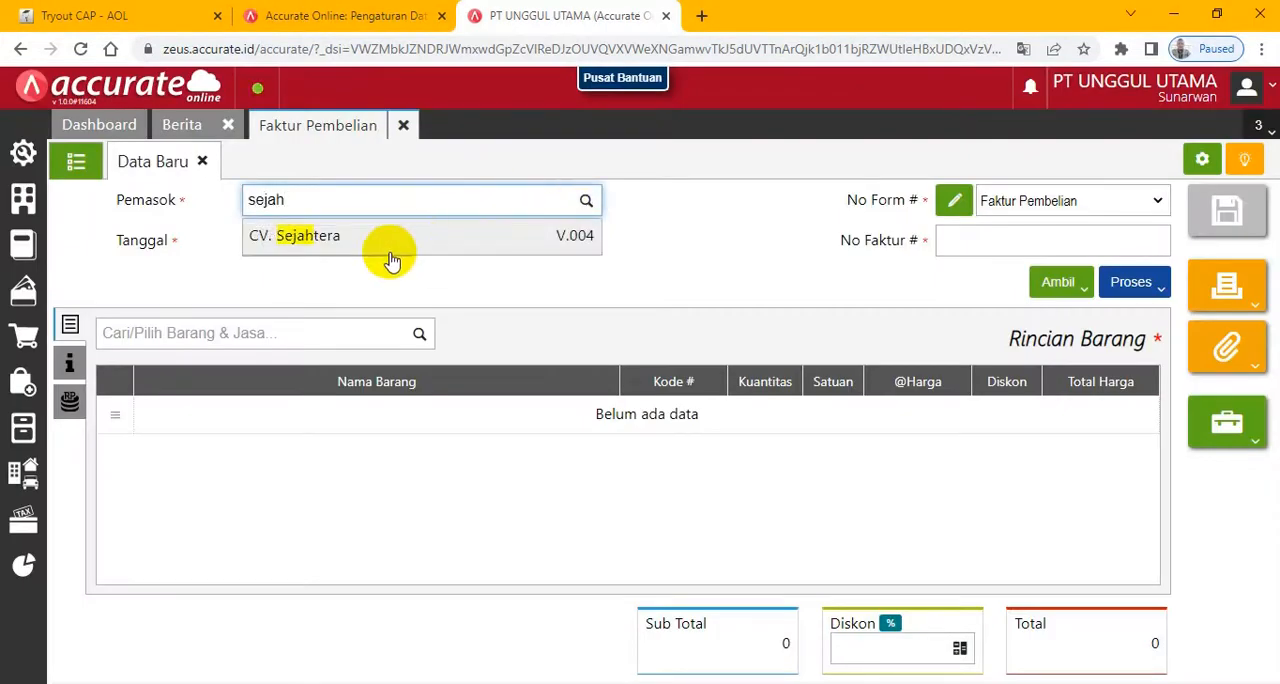
click(388, 252)
- Paste Sejahtera-017. as the No Faktur and set the invoice's Tanggal to 08/01/2018
click(972, 241)
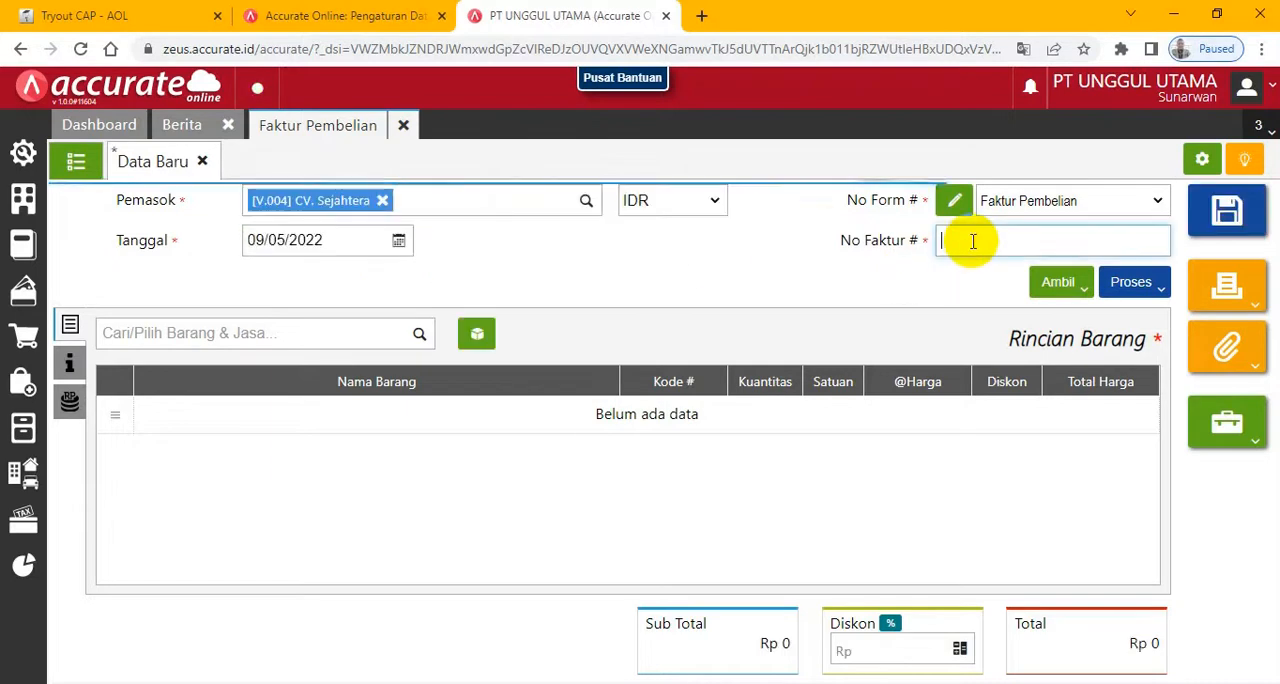
text(Sejahtera.017)
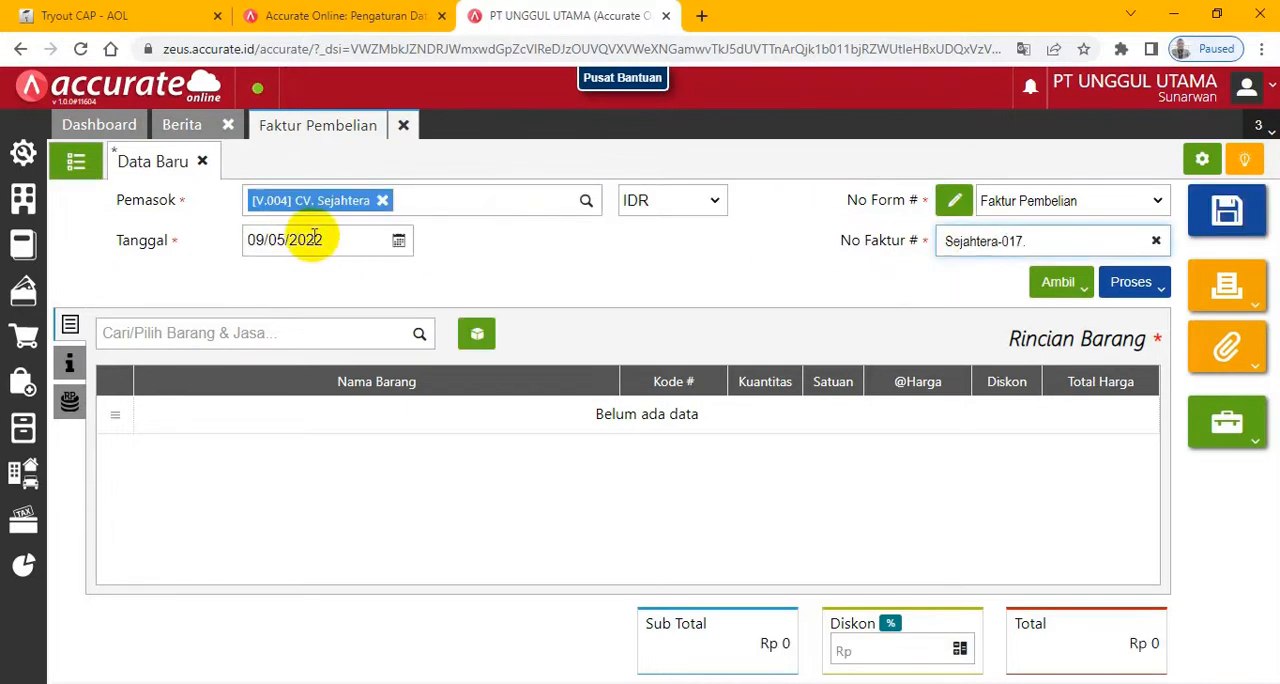
click(348, 241)
text(0)
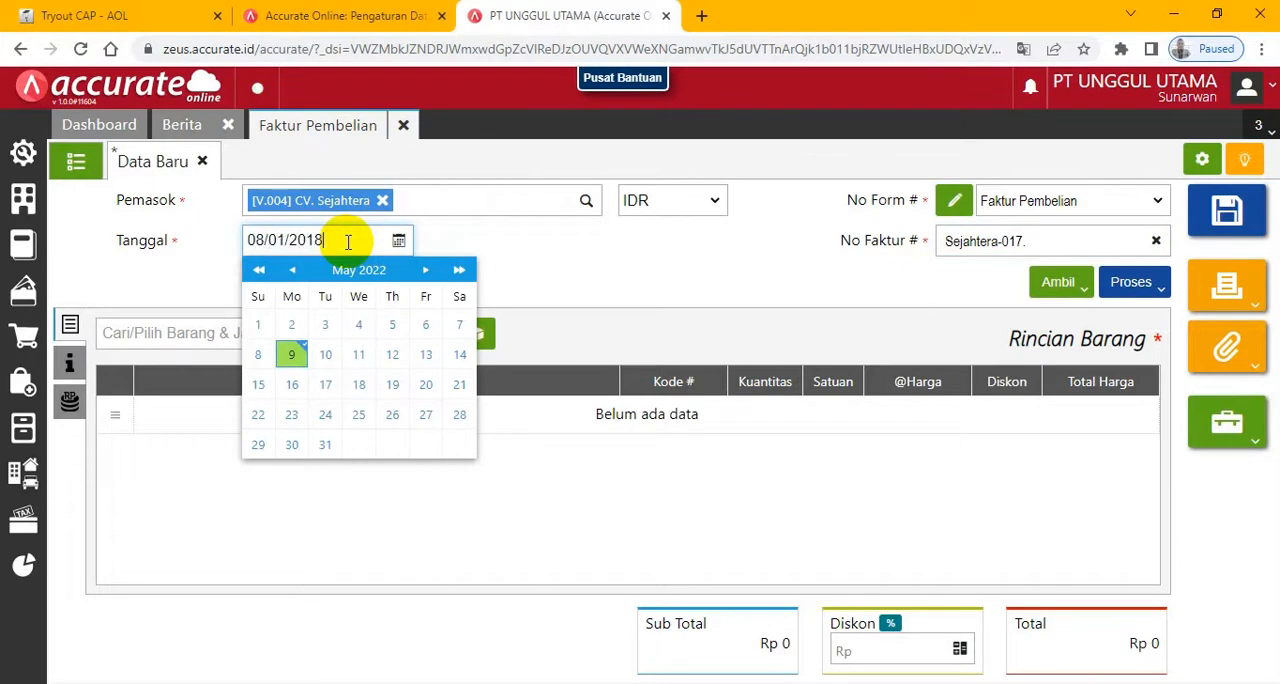
click(552, 245)
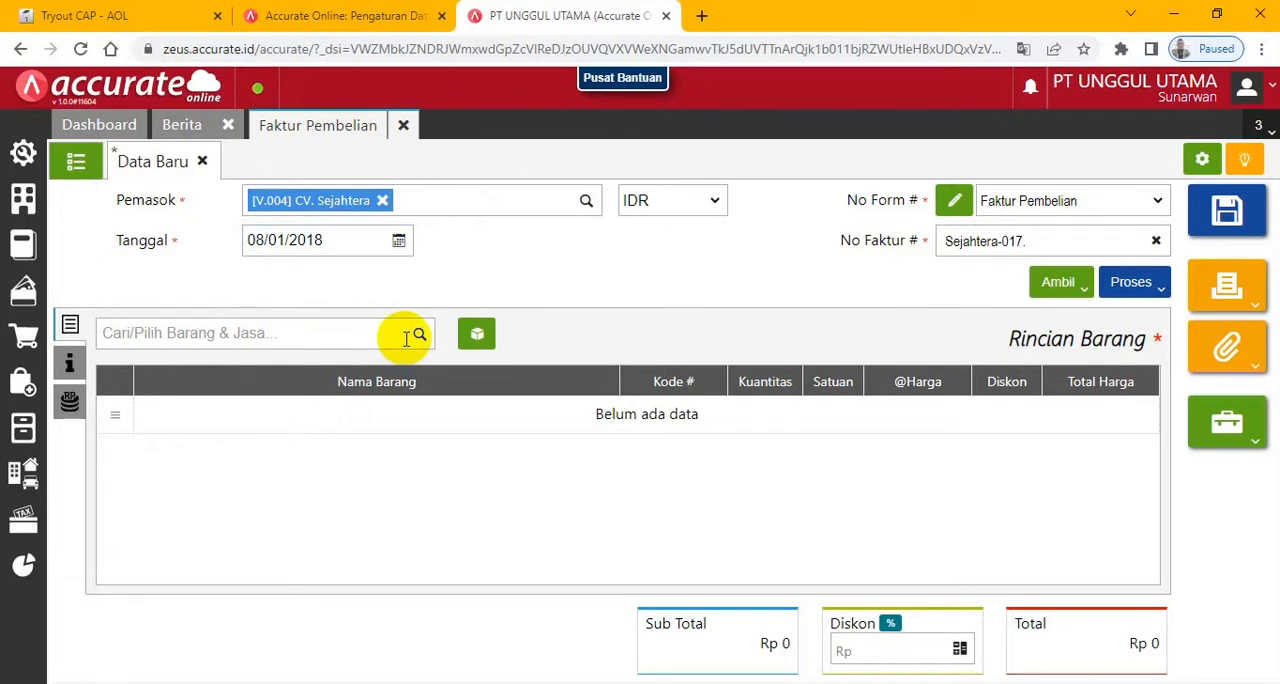
- Check the freight vendor instructions in the exam and save a new Pemasok named Armada Express with Indonesian Rupiah as Mata Uang Utama in Accurate
click(92, 15)
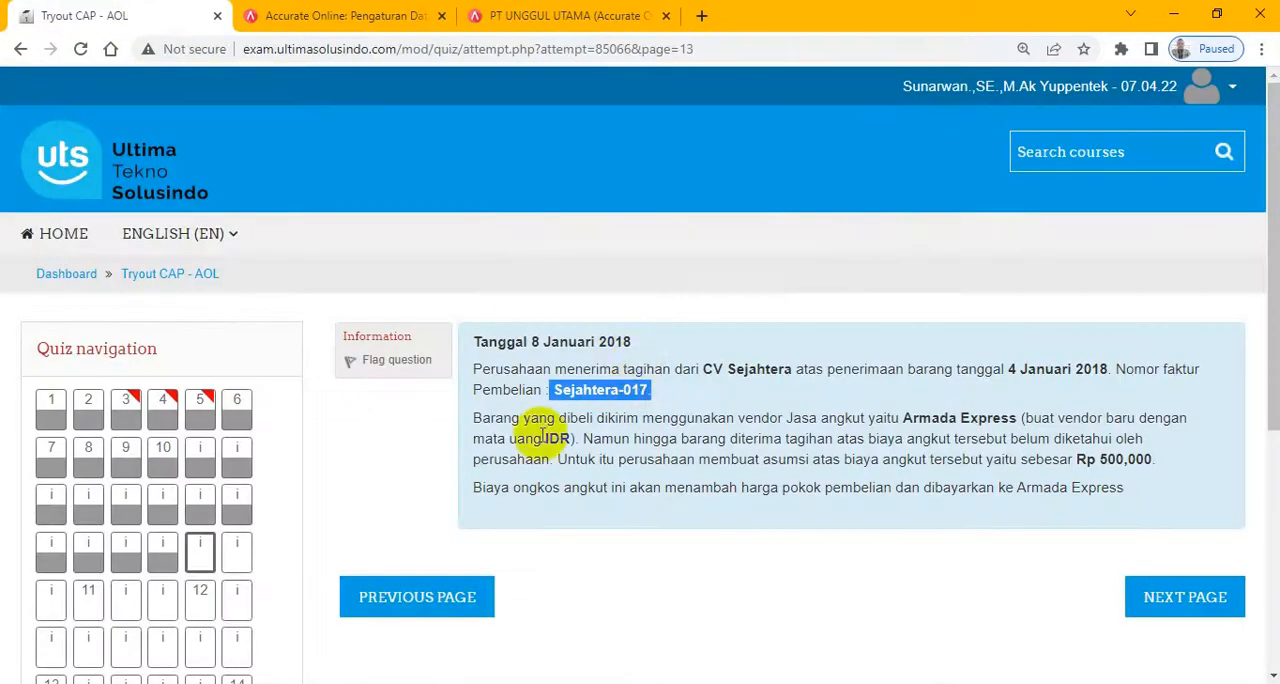
drag(736, 421, 758, 443)
click(1052, 424)
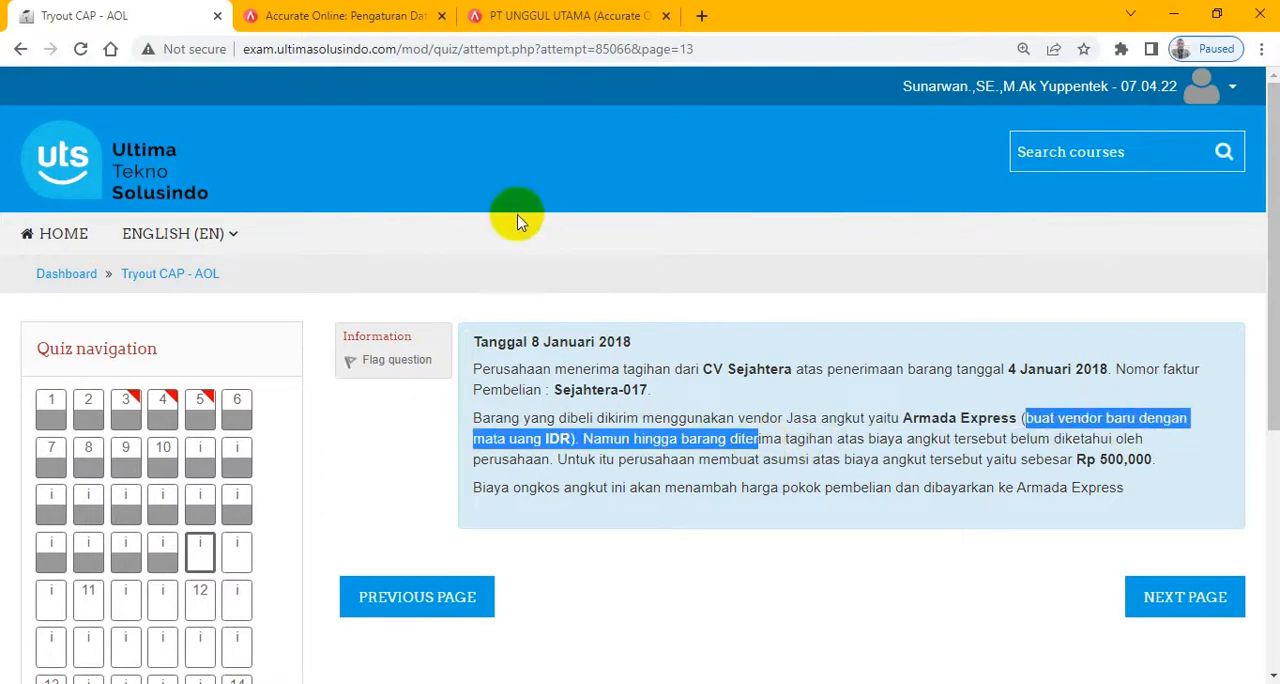
click(523, 16)
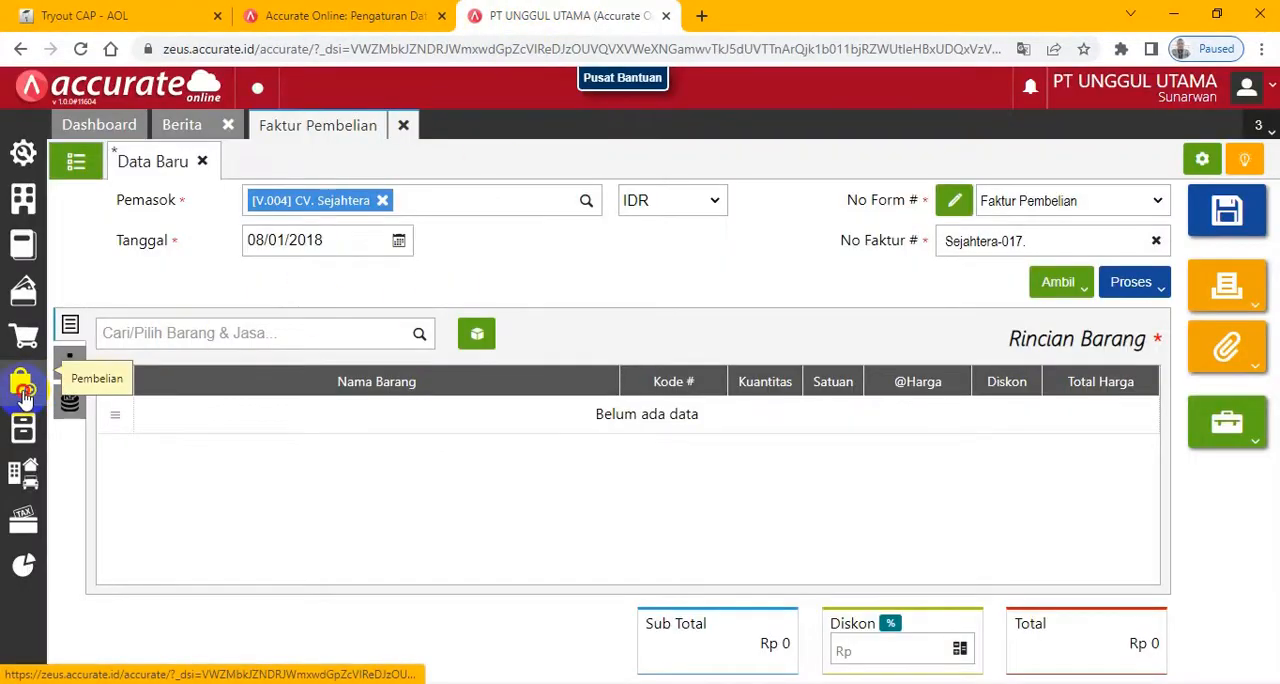
click(27, 398)
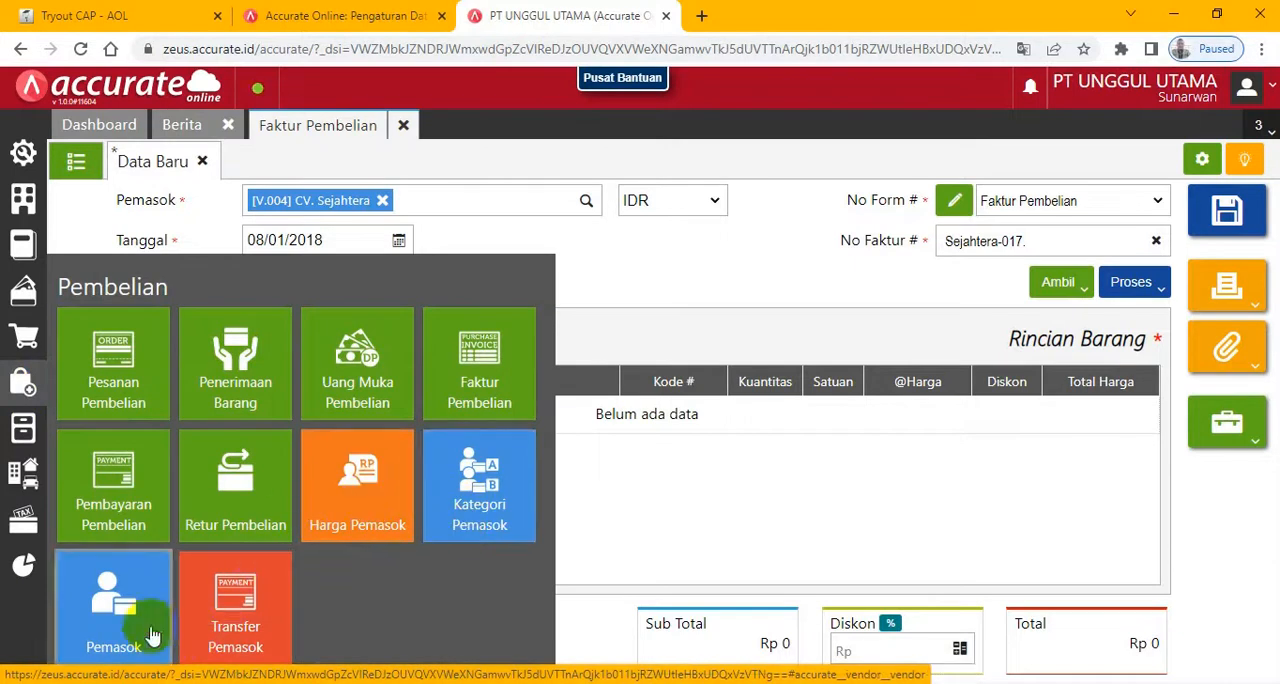
click(124, 608)
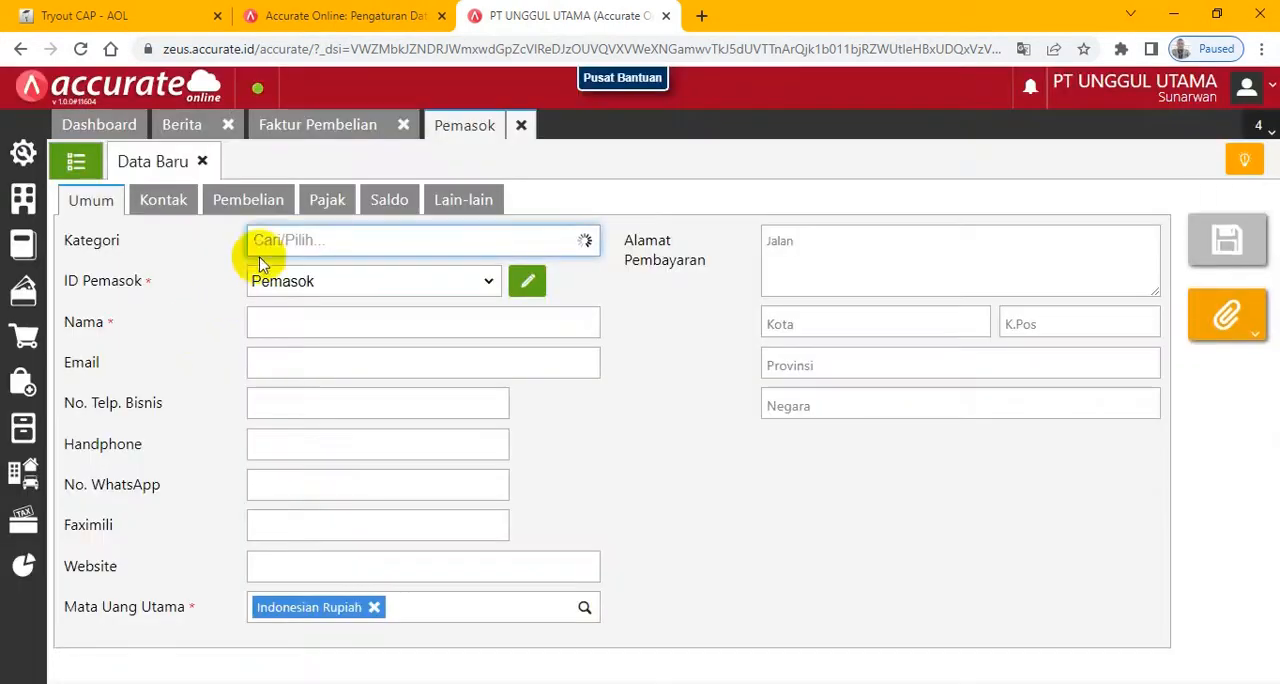
click(311, 314)
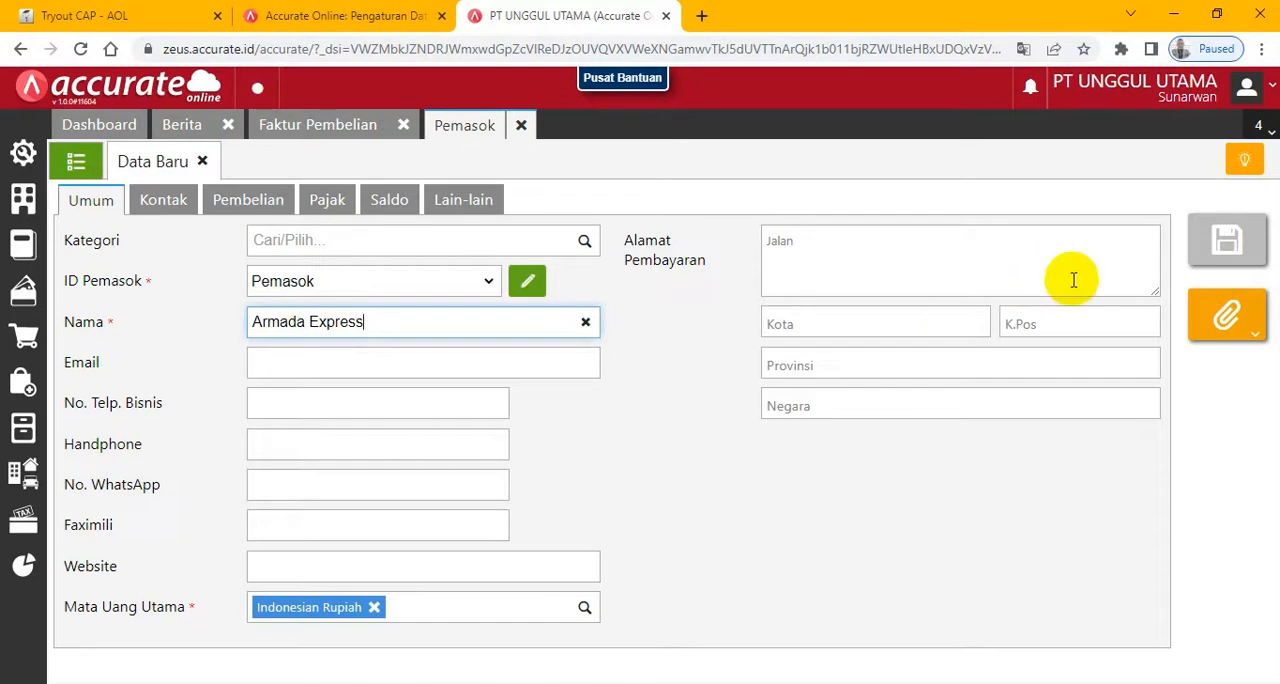
click(1240, 244)
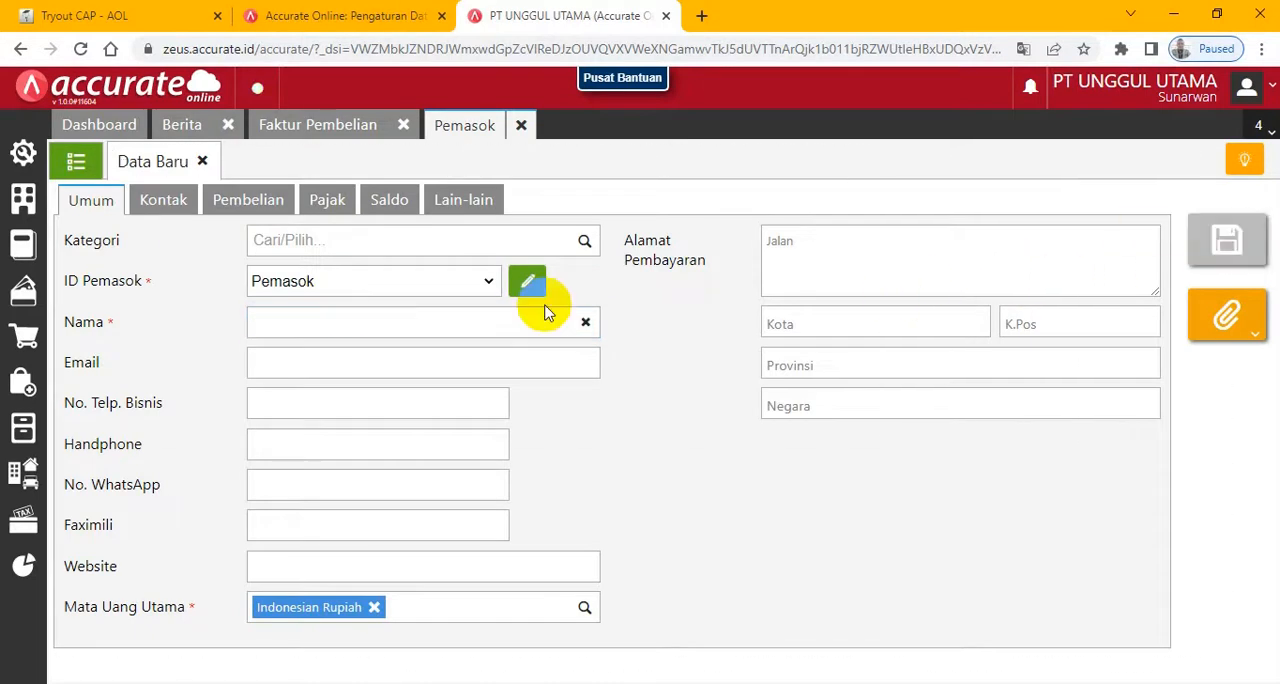
- Return to the Faktur Pembelian and copy the Lampu Hias Gantung line from goods receipt 9095 dated 04/01/2018
click(352, 132)
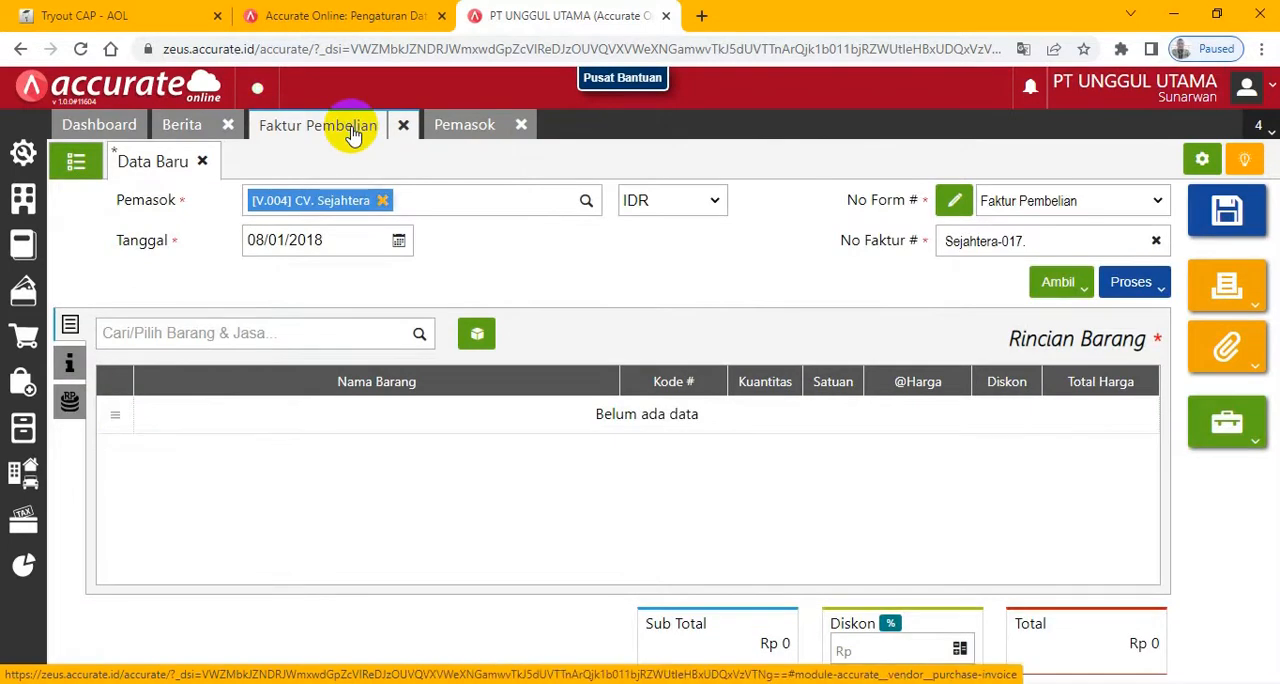
click(1085, 296)
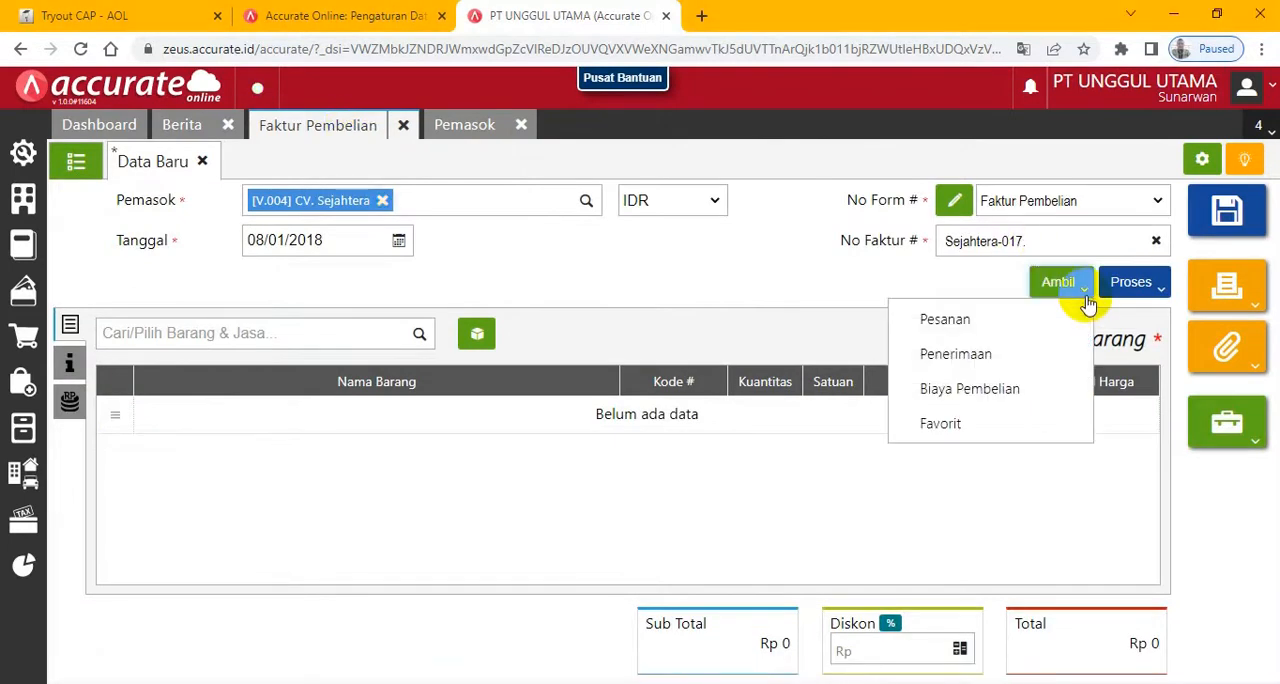
click(970, 362)
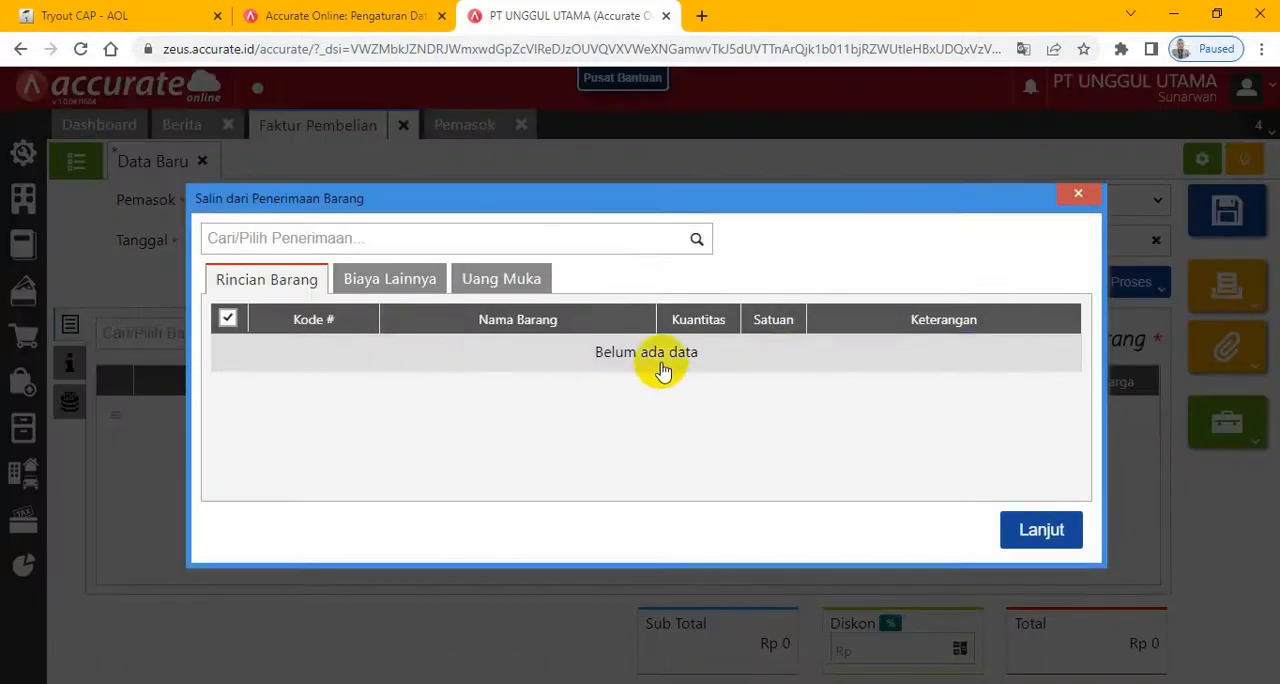
click(697, 241)
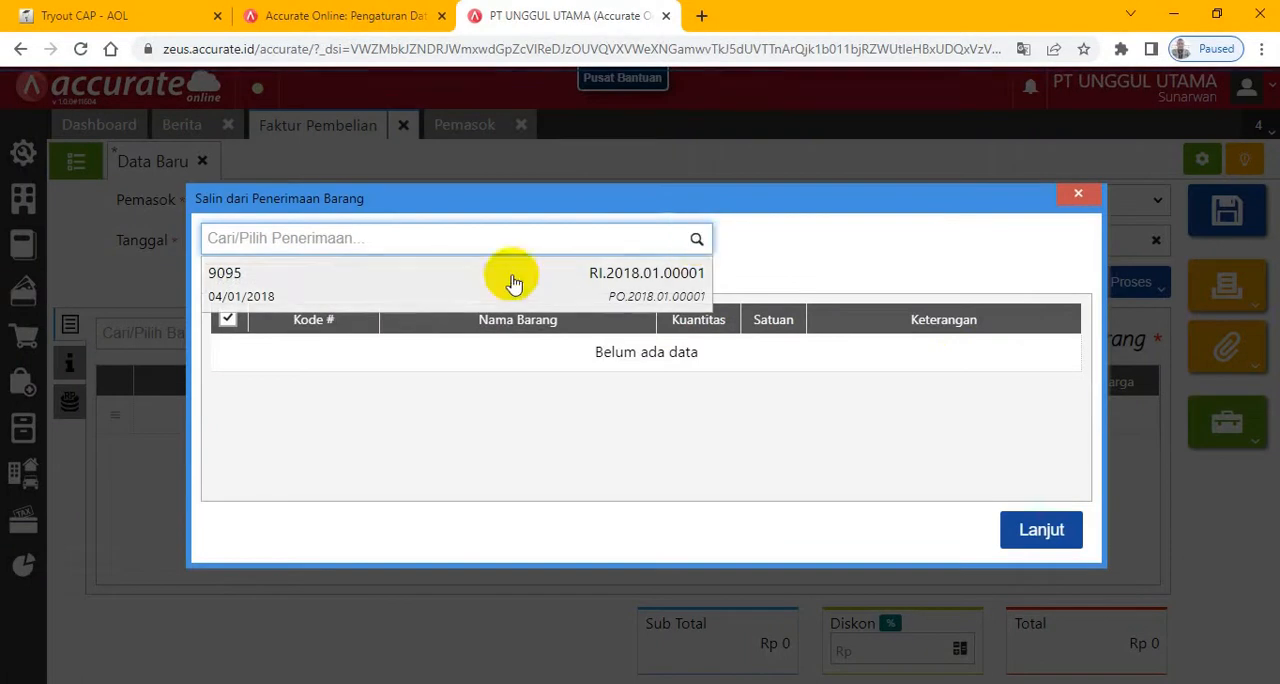
click(467, 287)
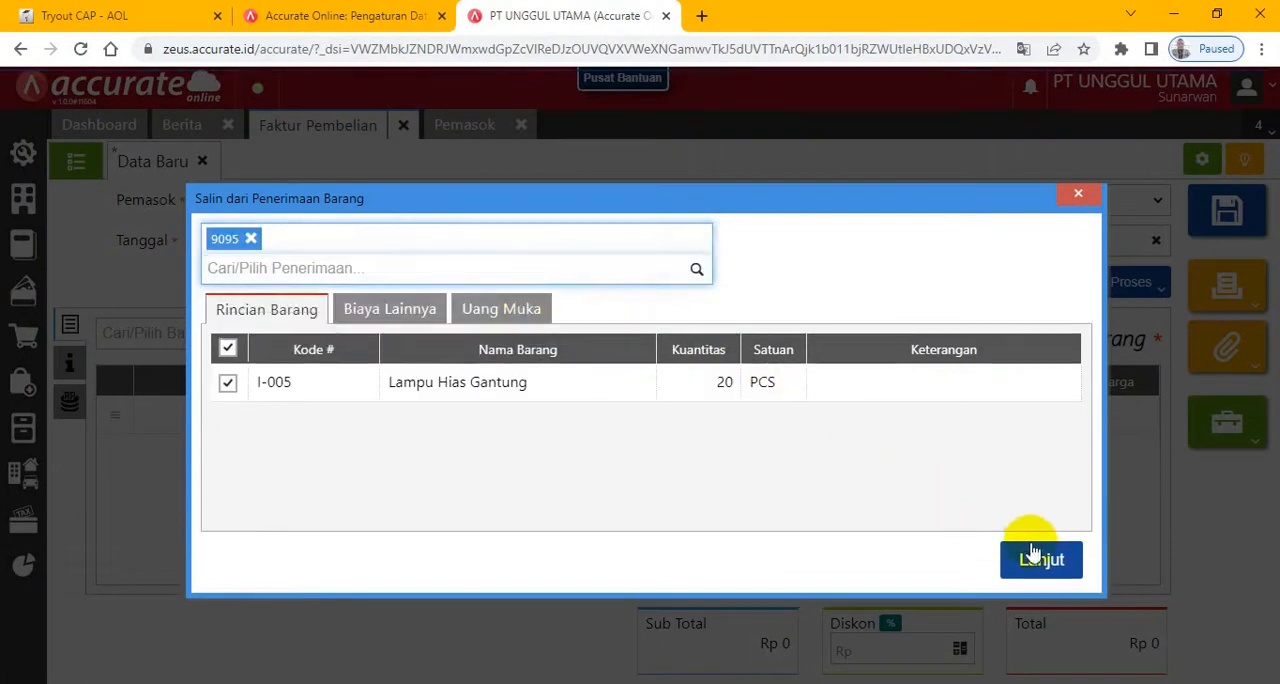
click(1030, 578)
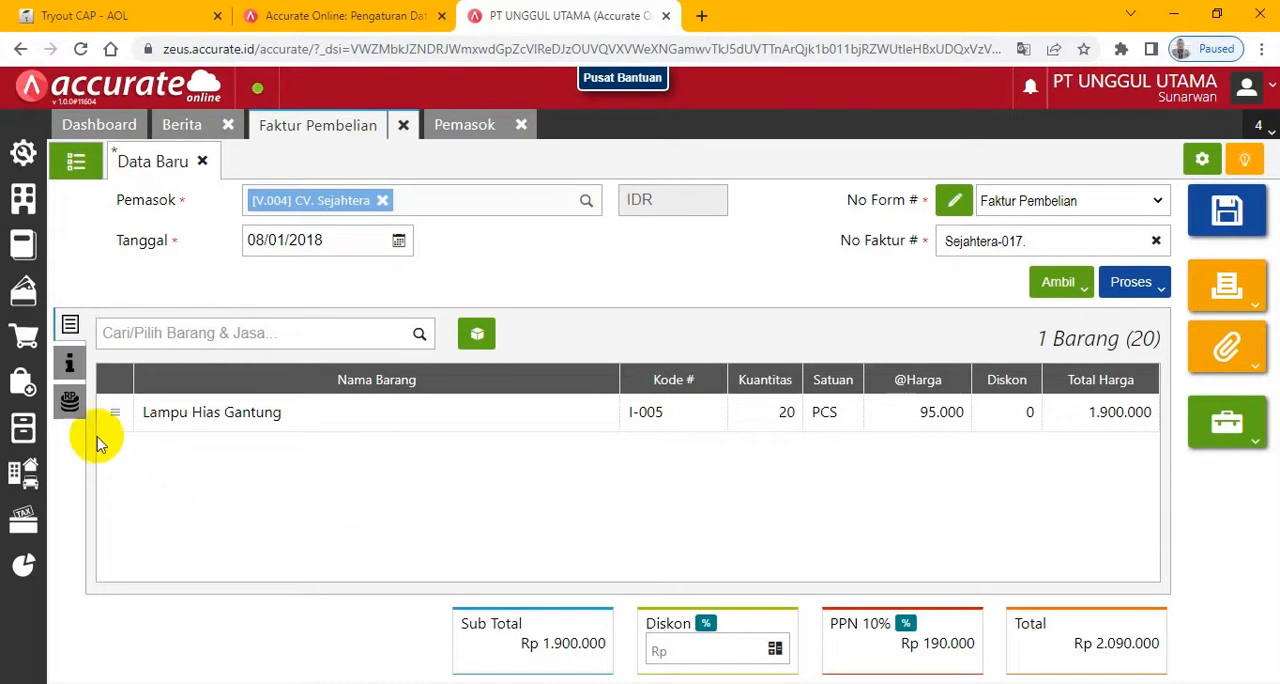
- In the invoice's Info lainnya, save Armada Express as a new shipping entry and use it for Pengiriman
click(24, 378)
click(64, 355)
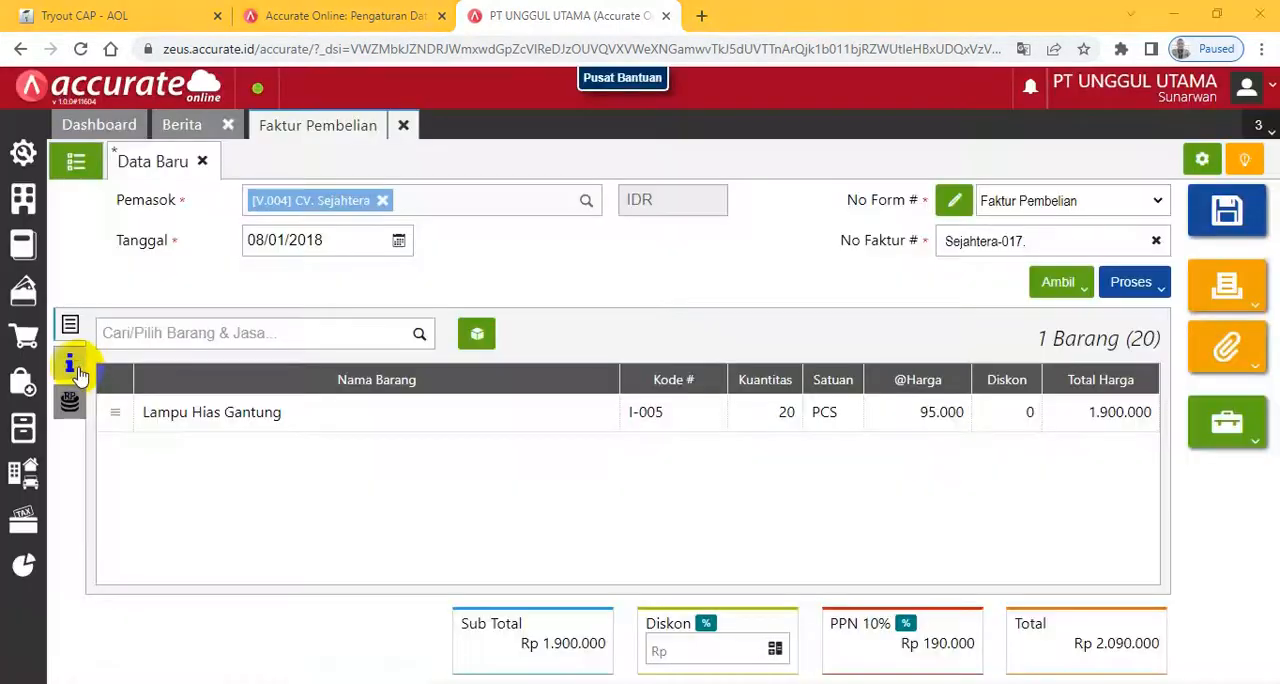
click(71, 366)
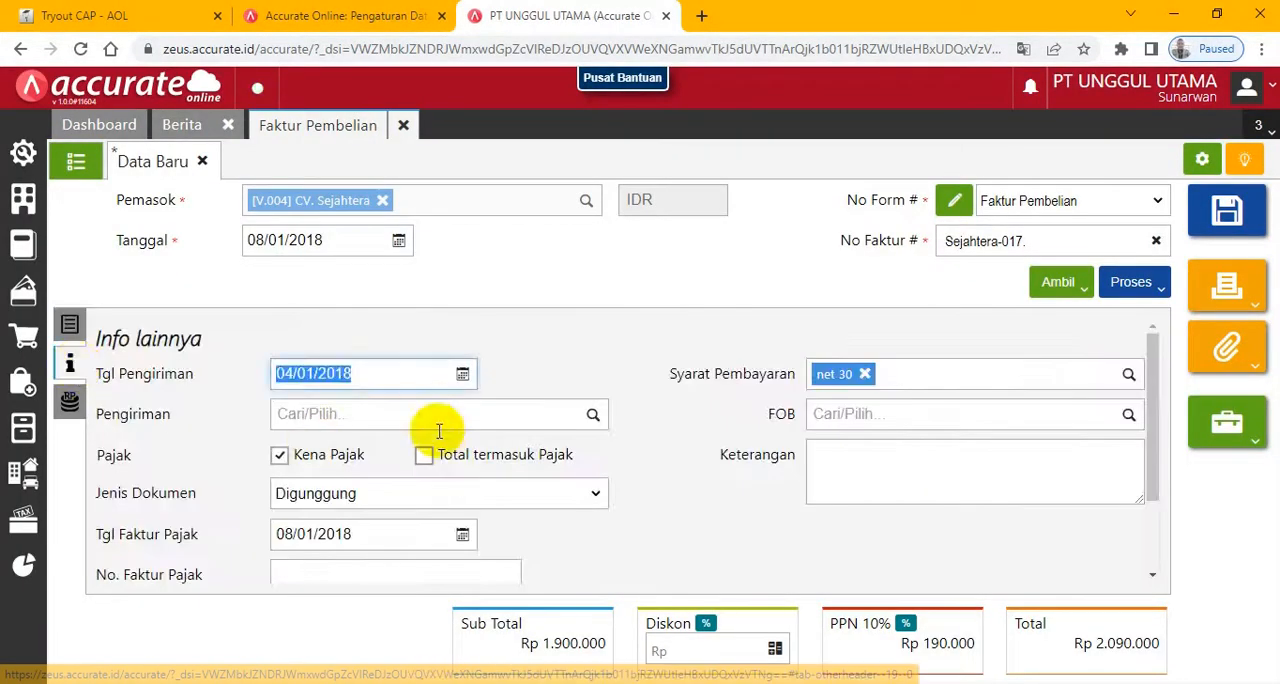
click(511, 416)
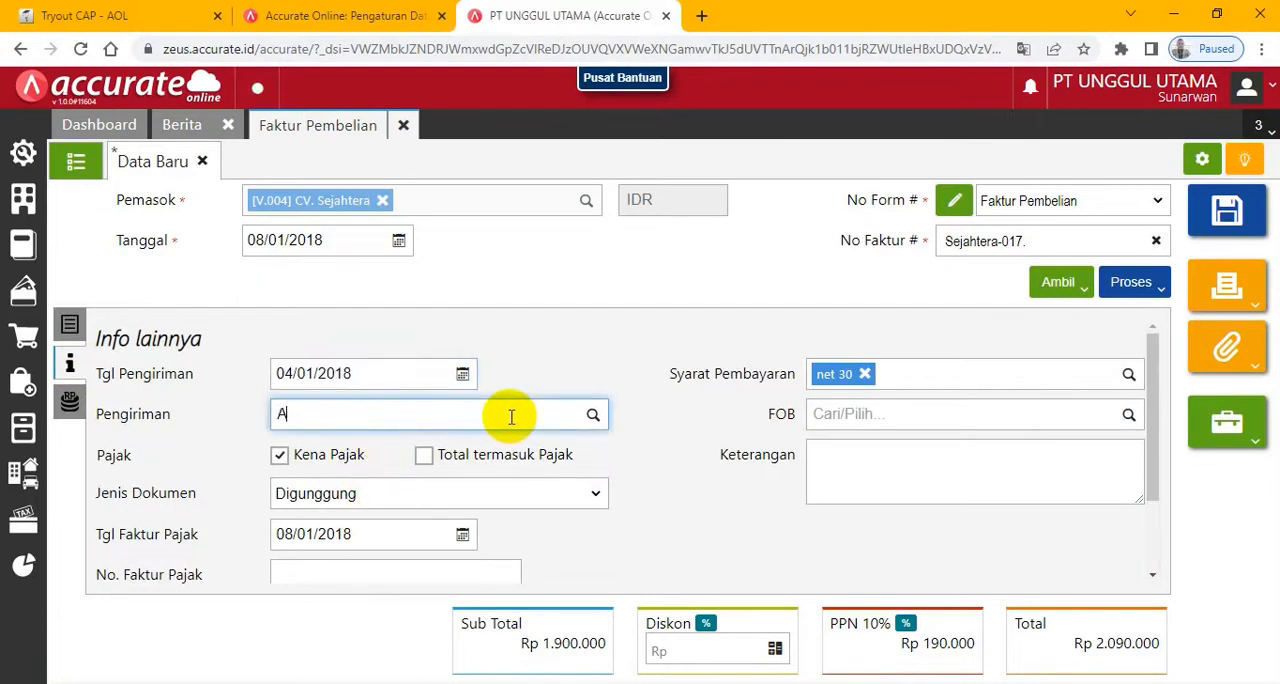
text(Armada)
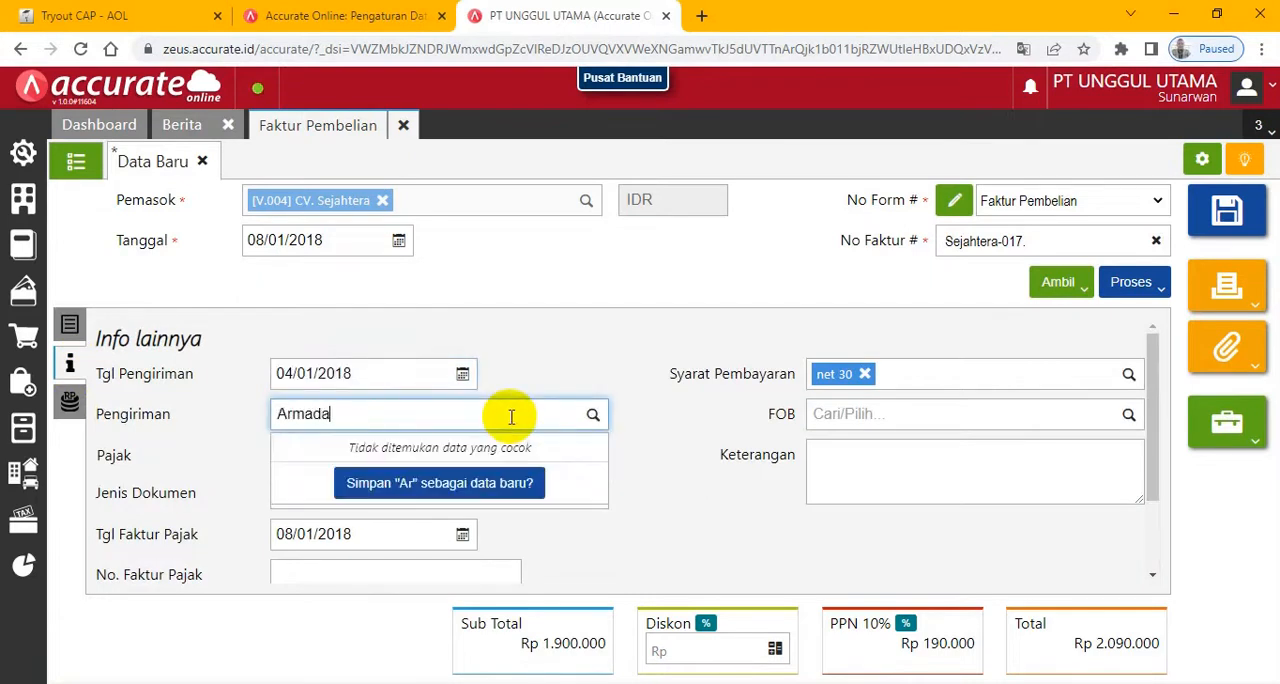
text( Express)
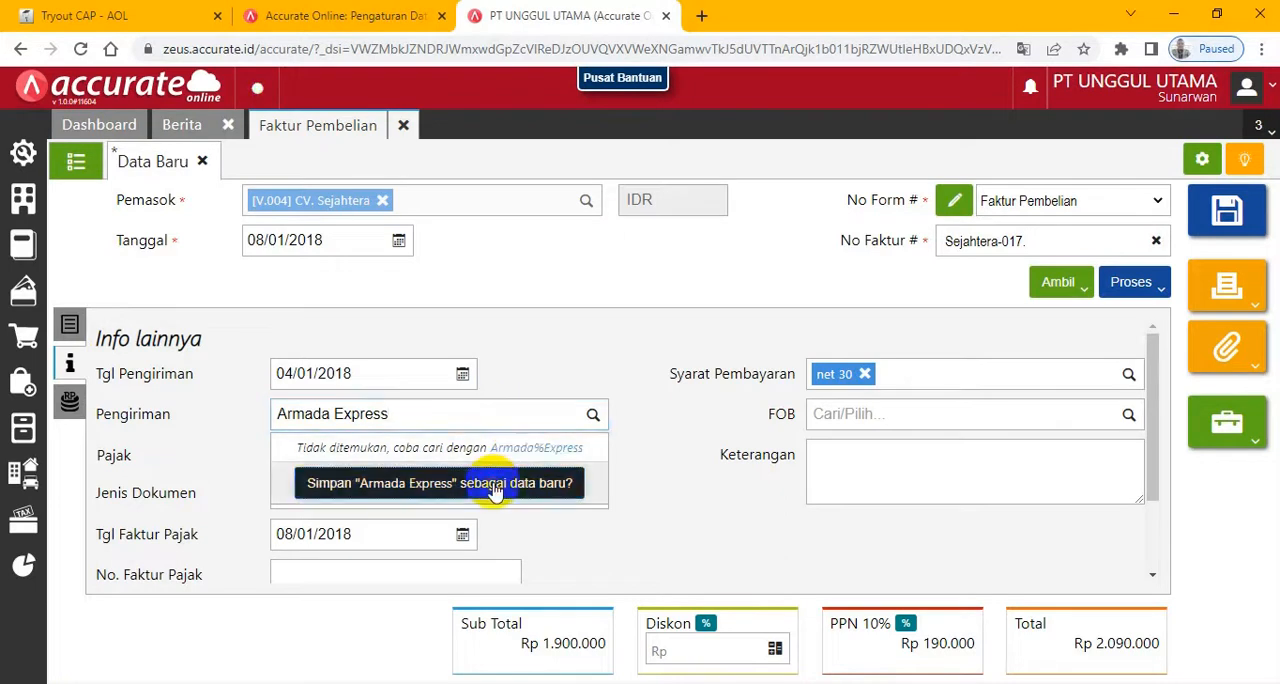
click(527, 484)
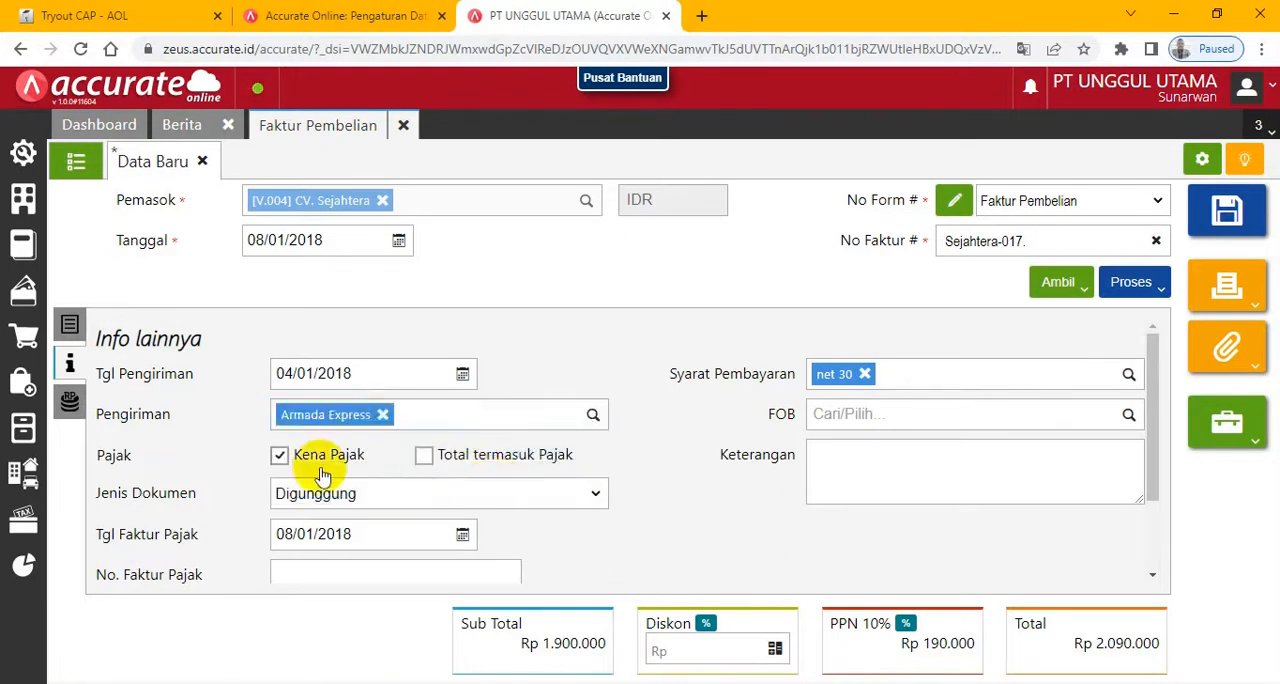
- Add the account Beban Angkut Pembelian (5201) to the invoice's Biaya Lainnya
click(70, 404)
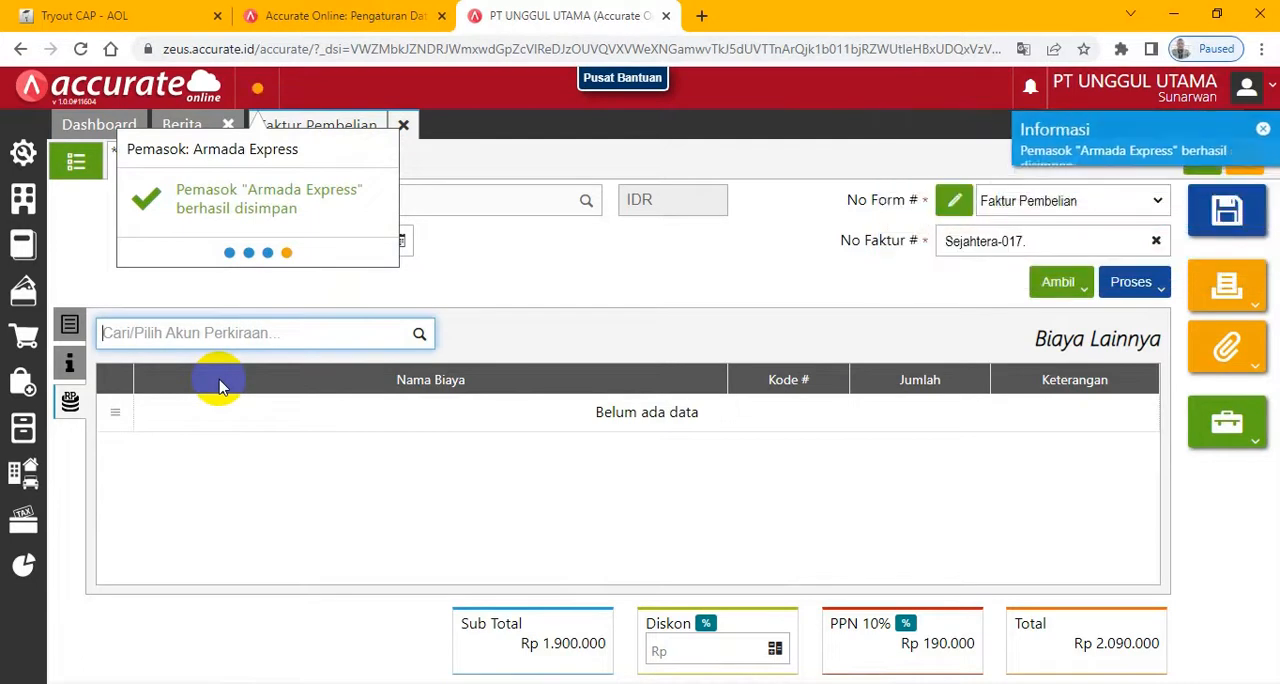
click(162, 337)
text(b)
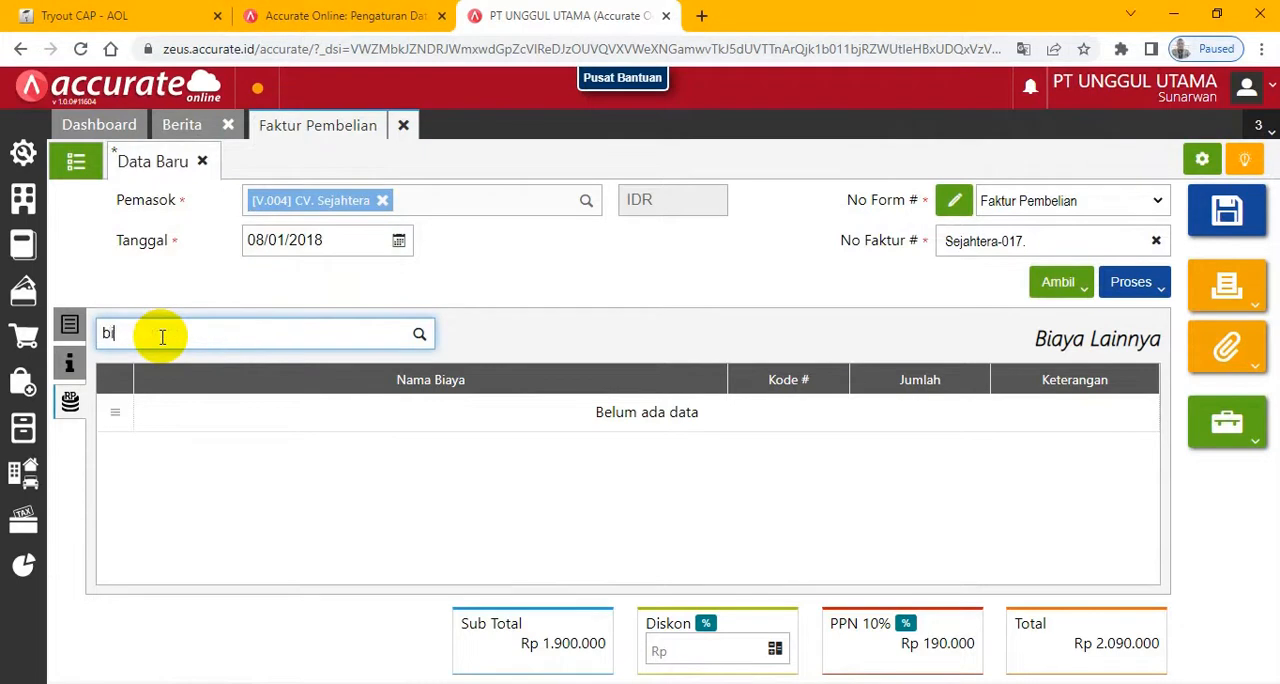
text(iaya an)
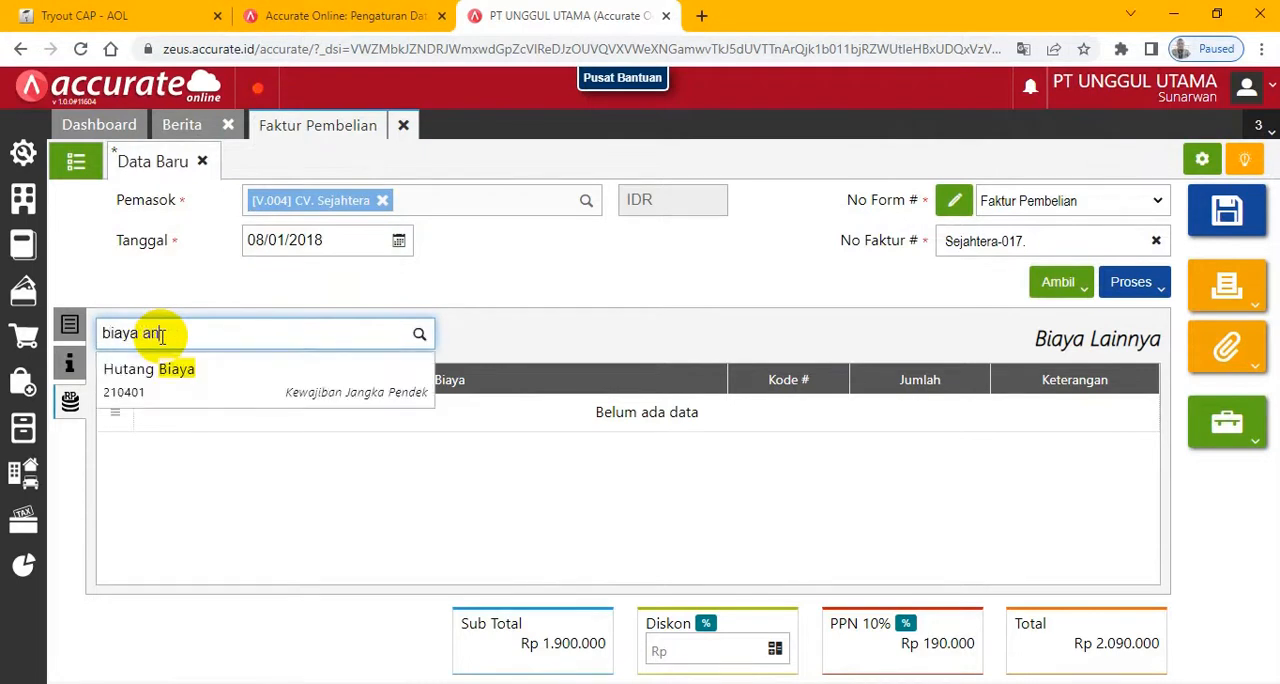
click(417, 337)
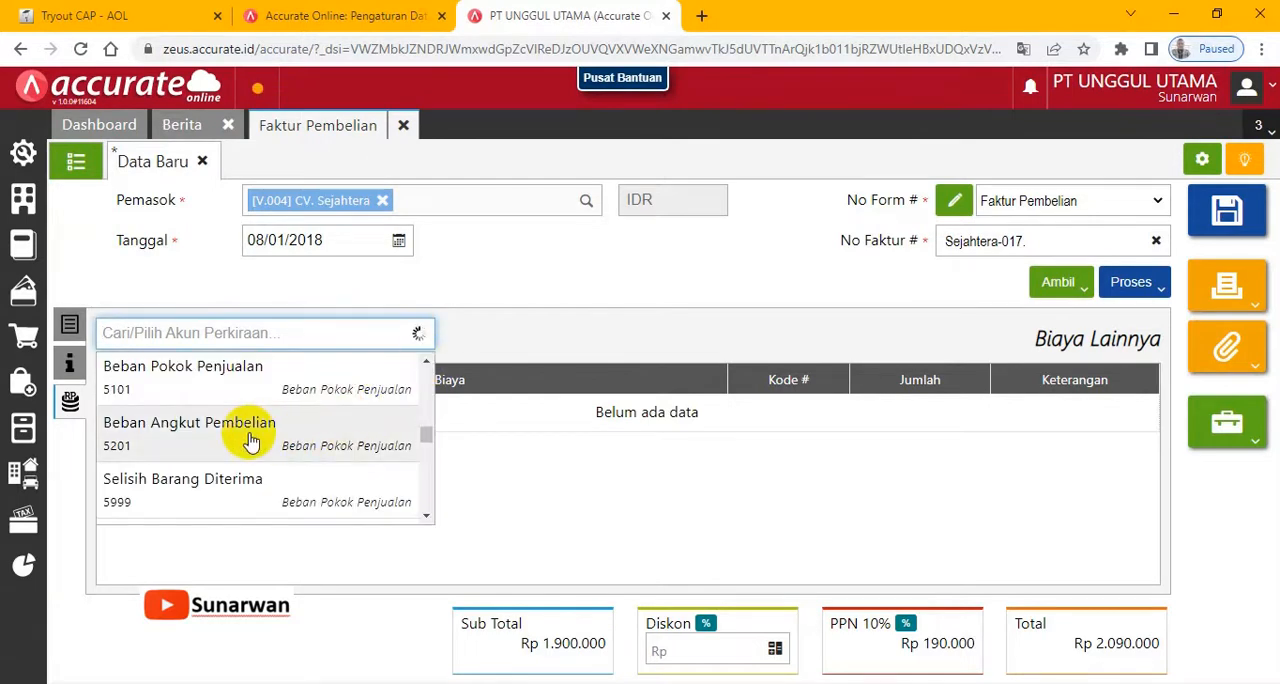
click(252, 441)
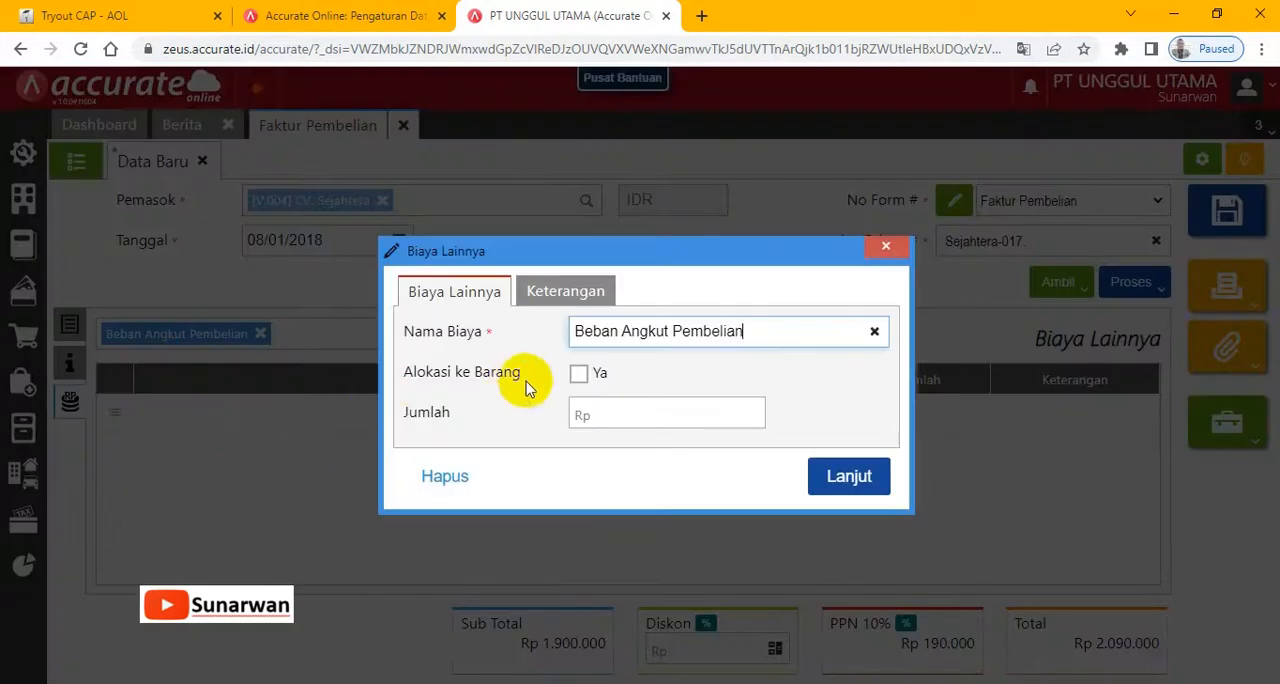
- Allocate the Beban Angkut Pembelian cost to the goods, bill it to Armada Express, set Jumlah to Rp 500.000 and confirm the line
click(578, 375)
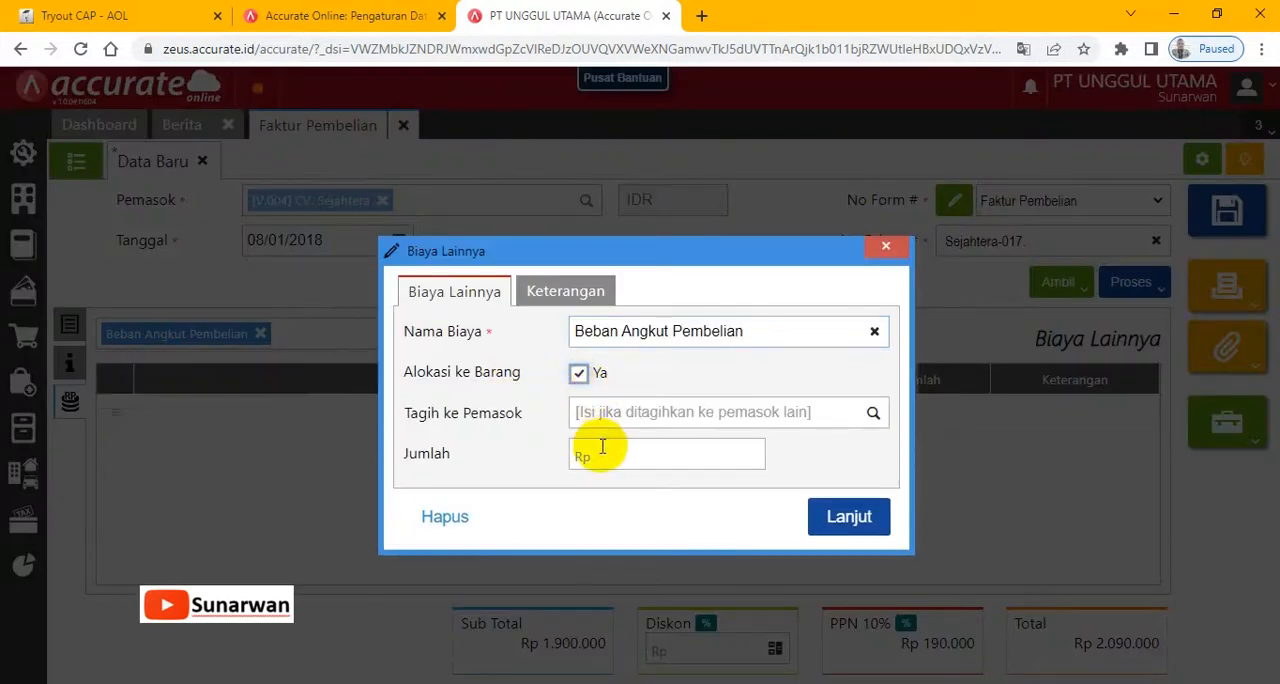
click(607, 449)
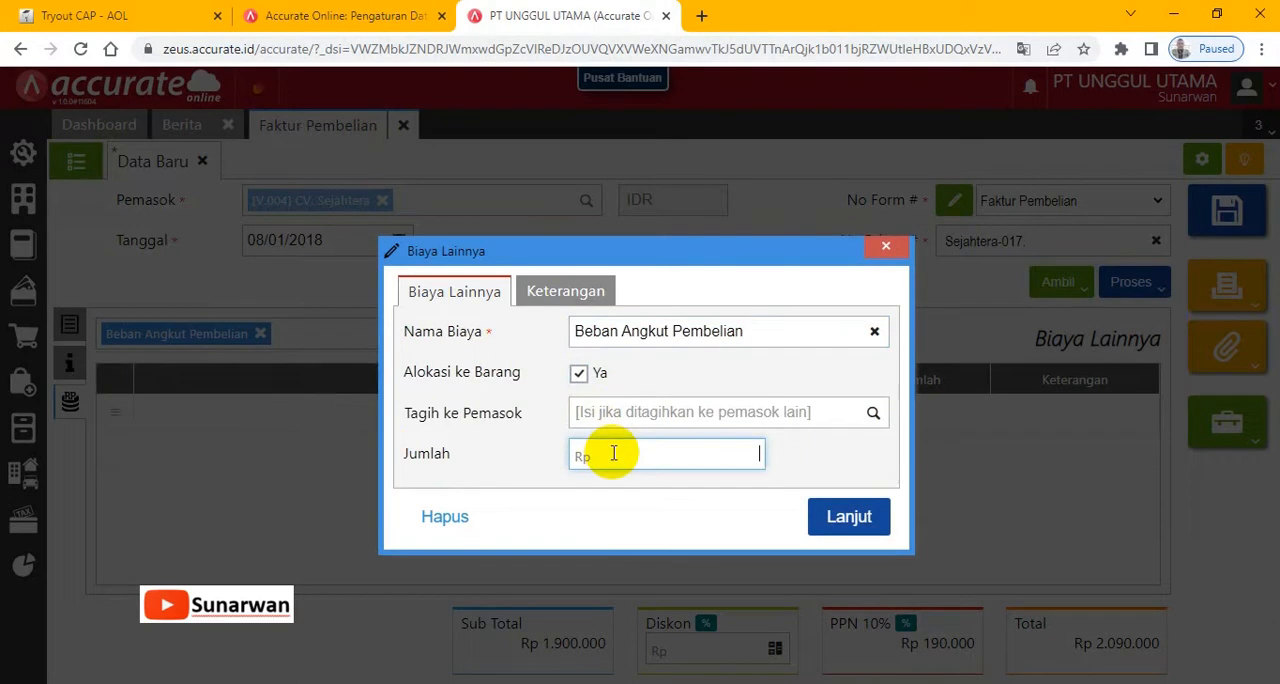
click(874, 413)
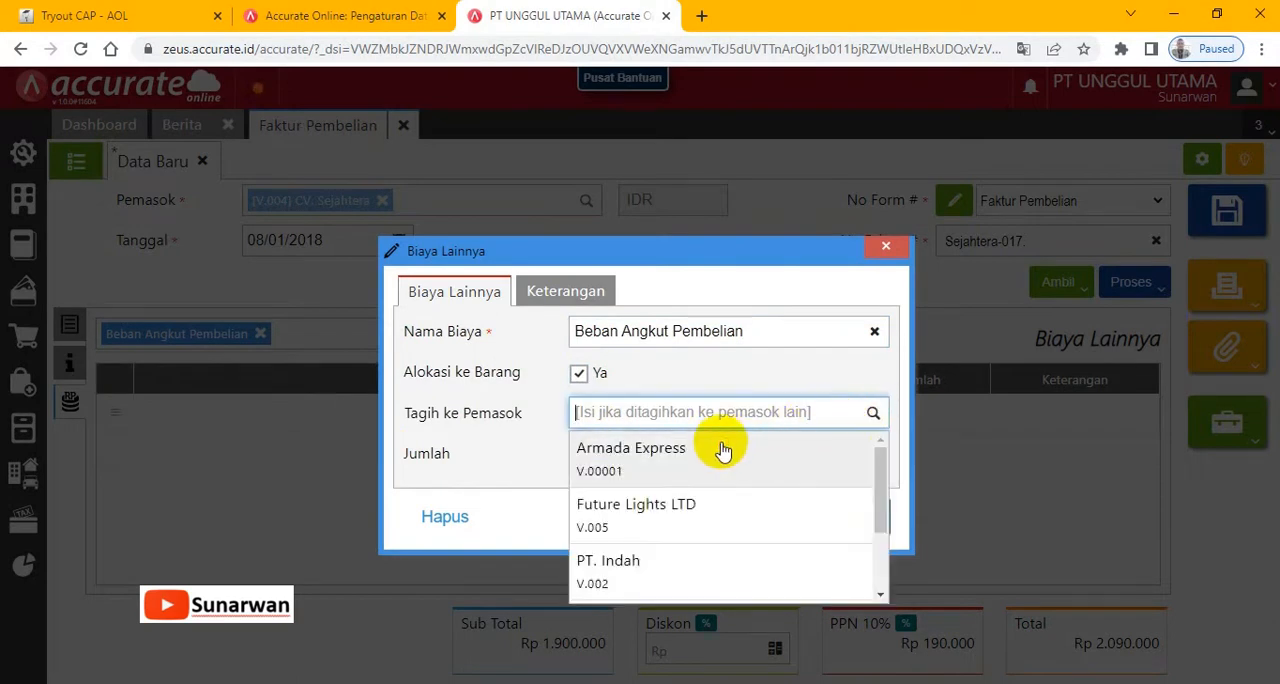
click(723, 449)
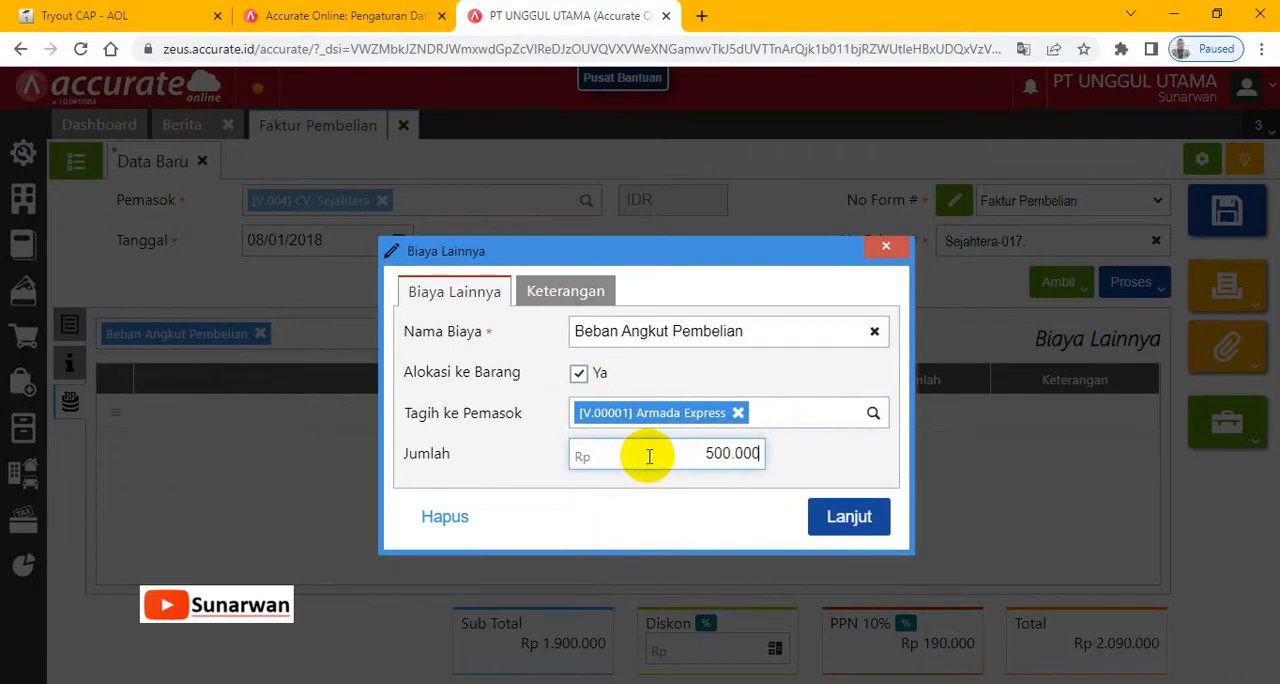
click(838, 516)
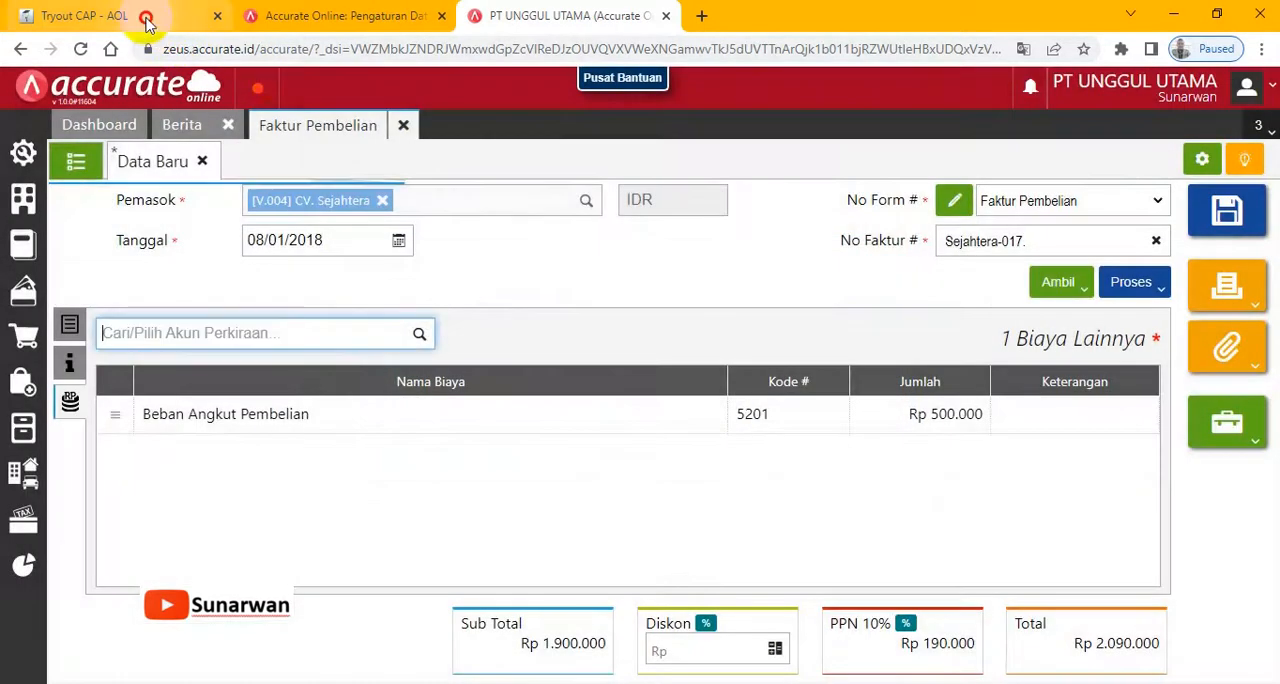
- Check the invoice's item, Info lainnya and Biaya Lainnya details against the exam instructions and save the CV Sejahtera invoice
click(143, 14)
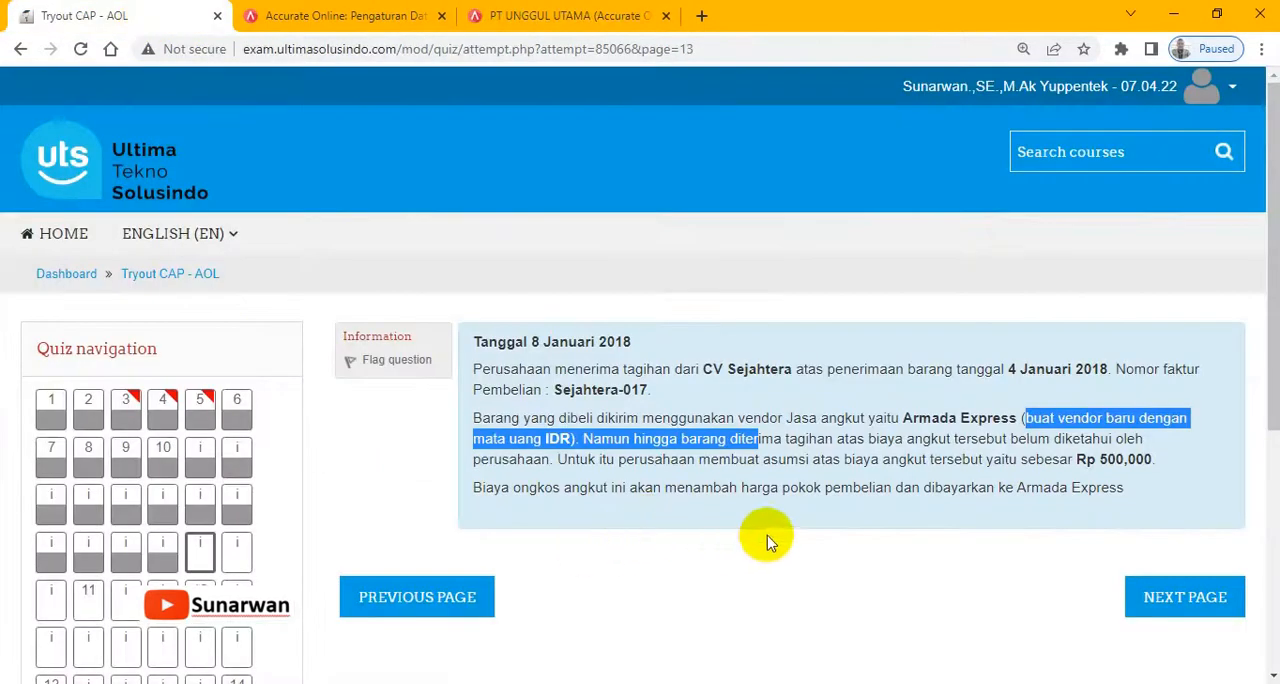
click(530, 14)
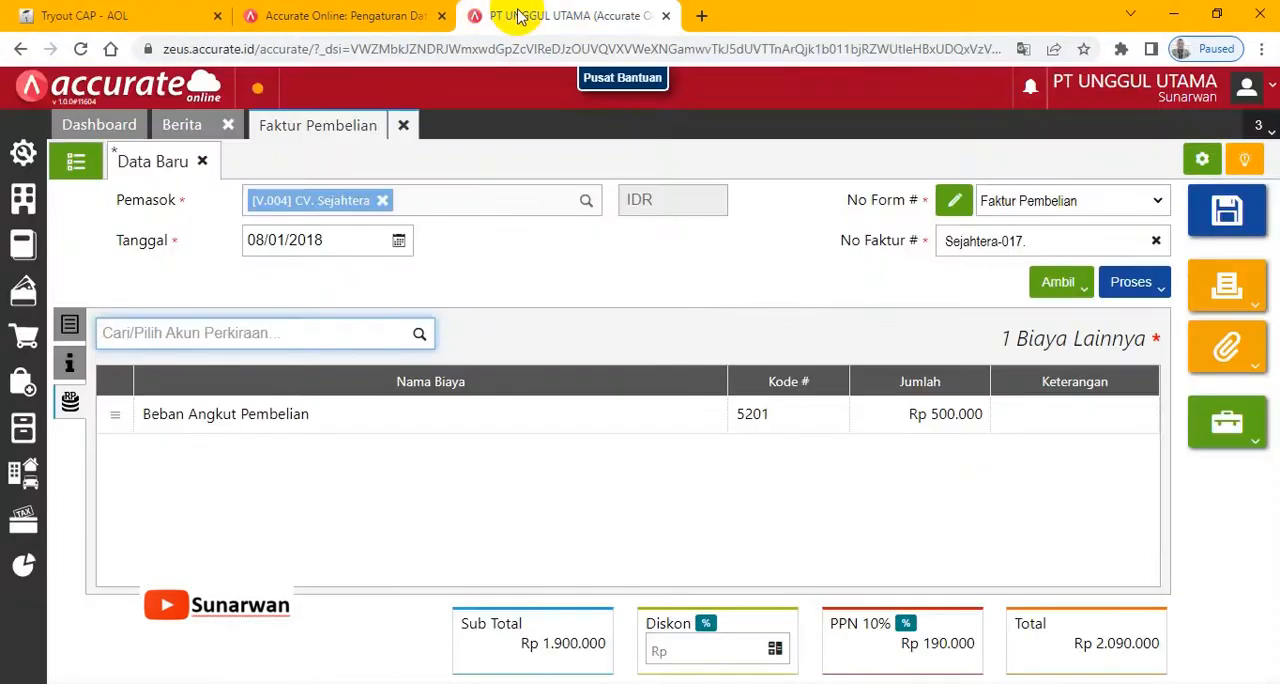
click(70, 325)
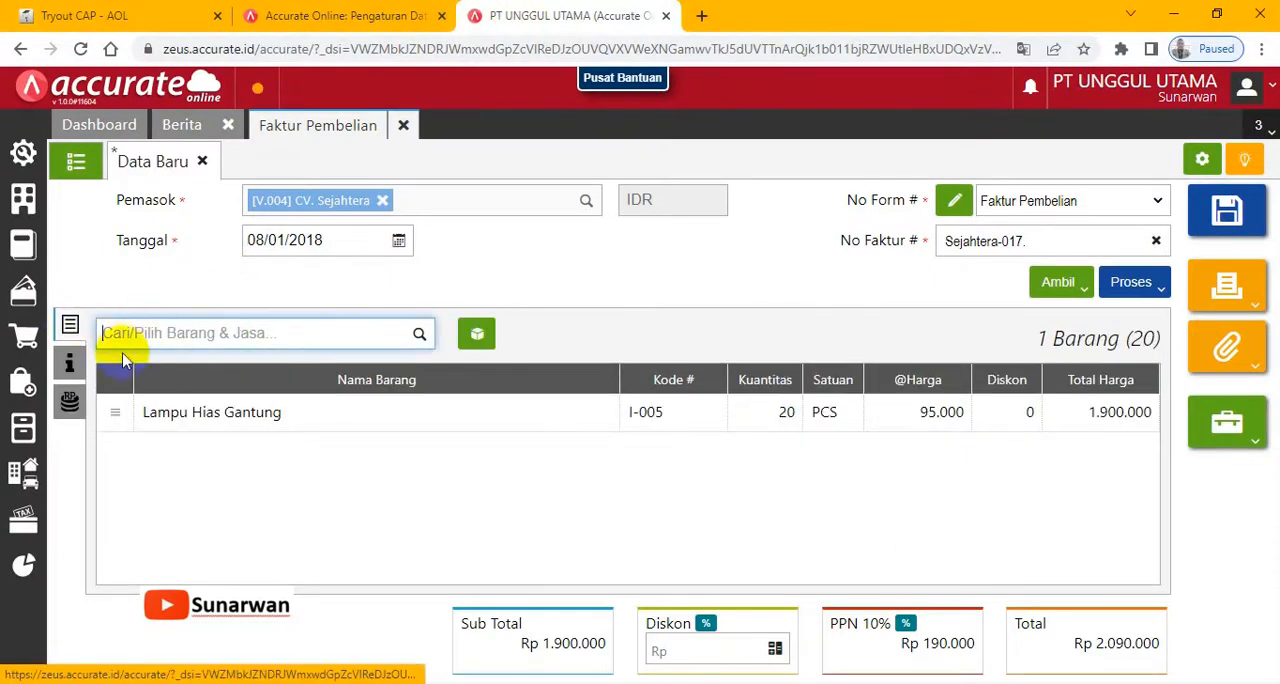
click(71, 364)
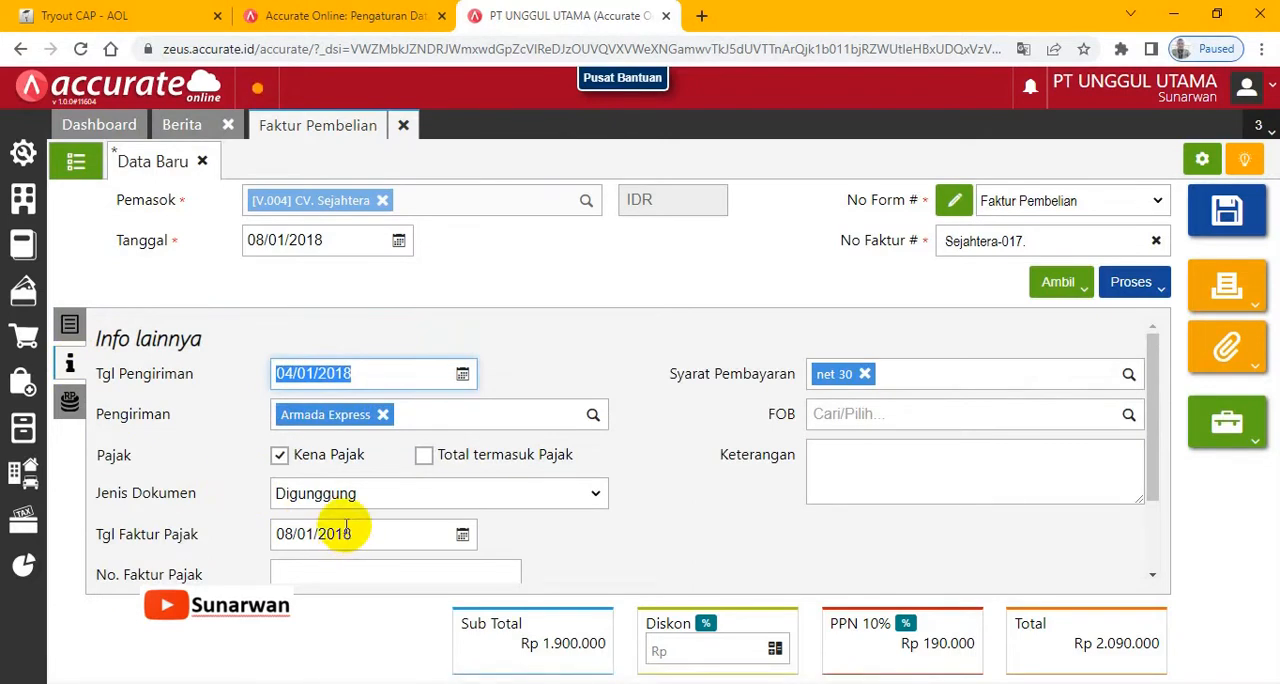
click(65, 400)
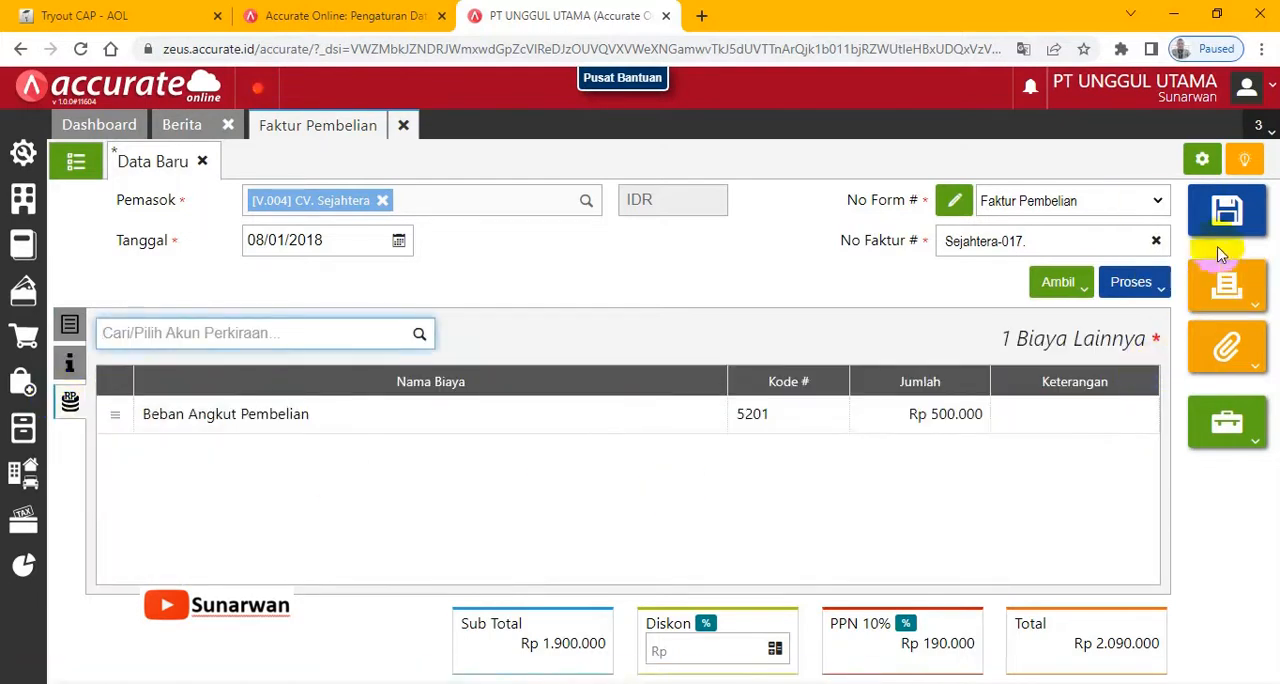
click(1227, 210)
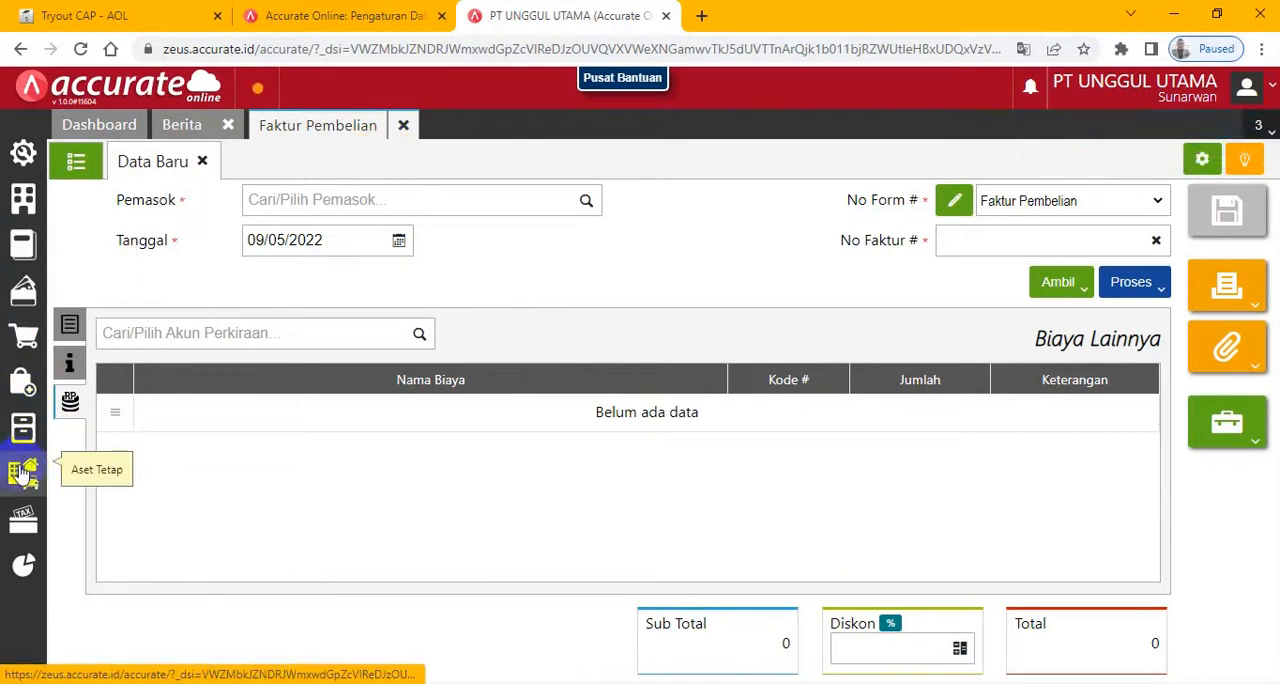
- Open Daftar Laporan, and advance the exam to the 9 January 2018 transaction page
click(26, 567)
click(80, 516)
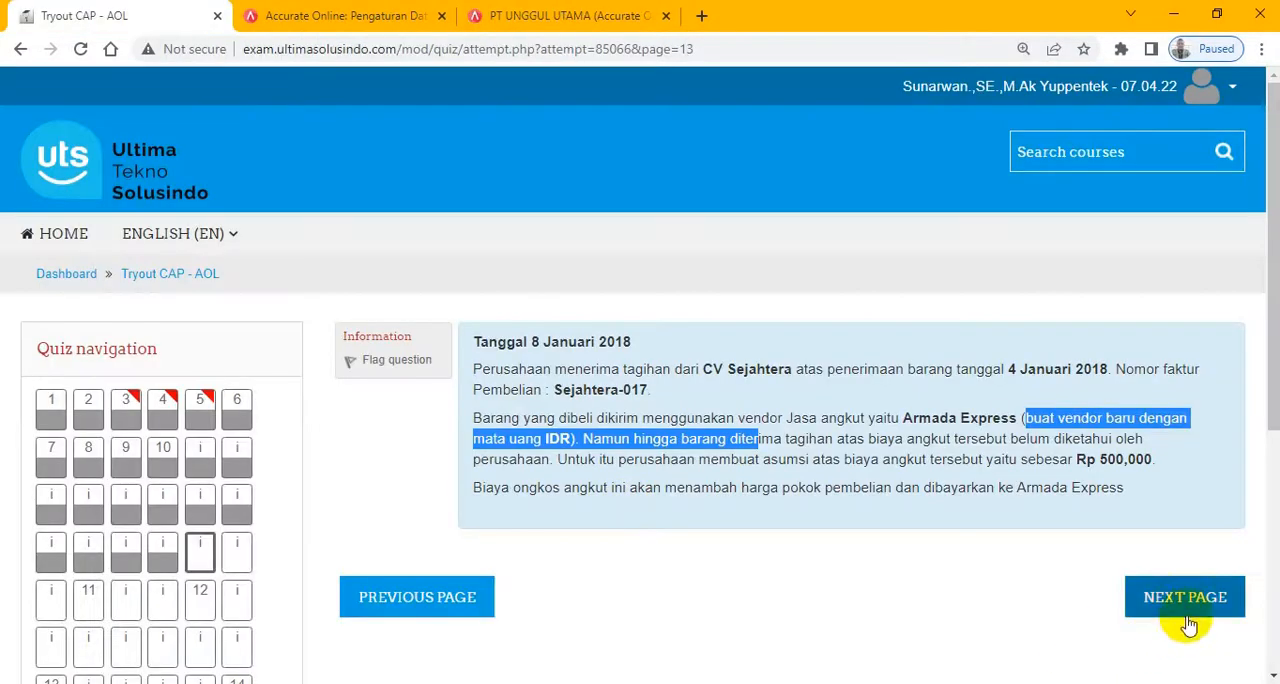
click(1185, 600)
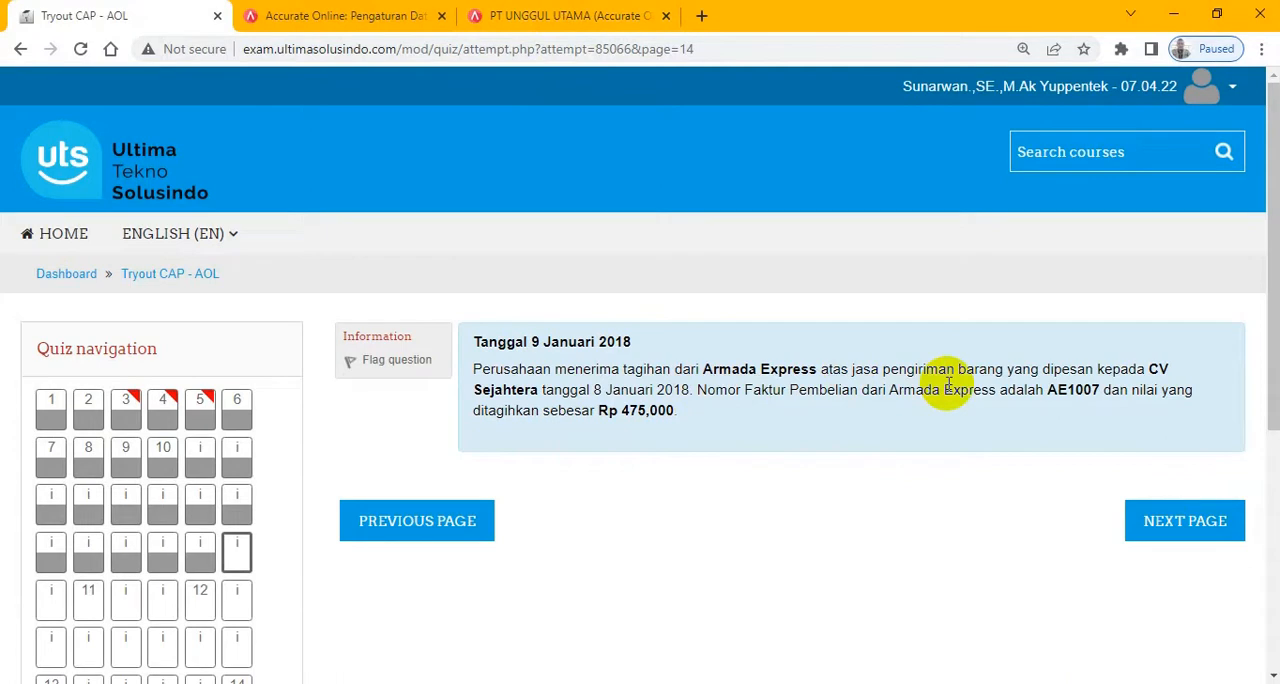
- Start a new Faktur Pembelian in Accurate with Armada Express as Pemasok and 09/01/2018 as Tanggal
click(575, 20)
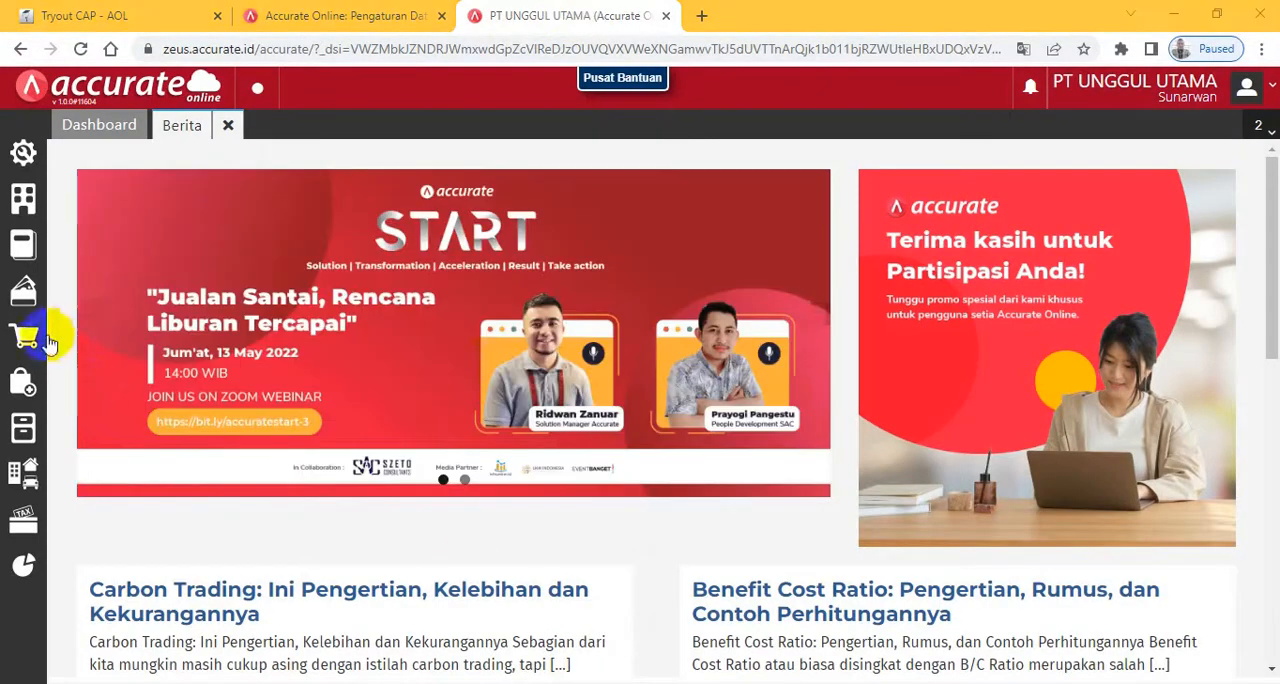
click(22, 382)
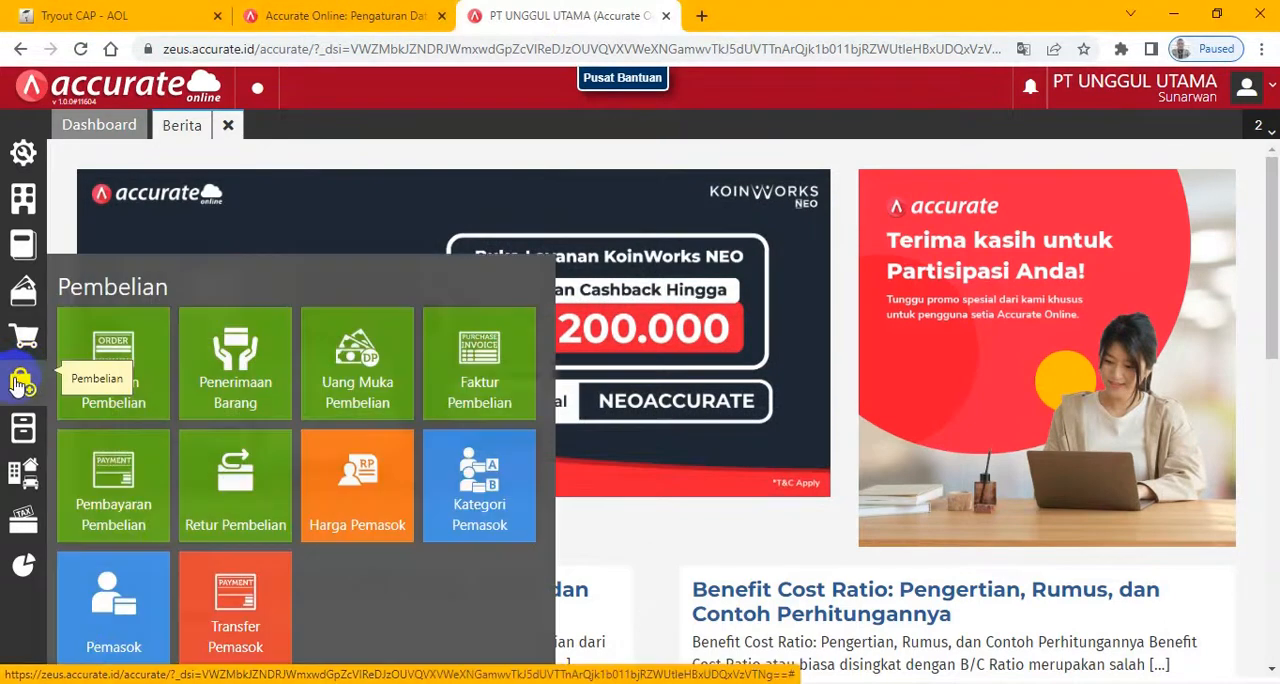
click(464, 382)
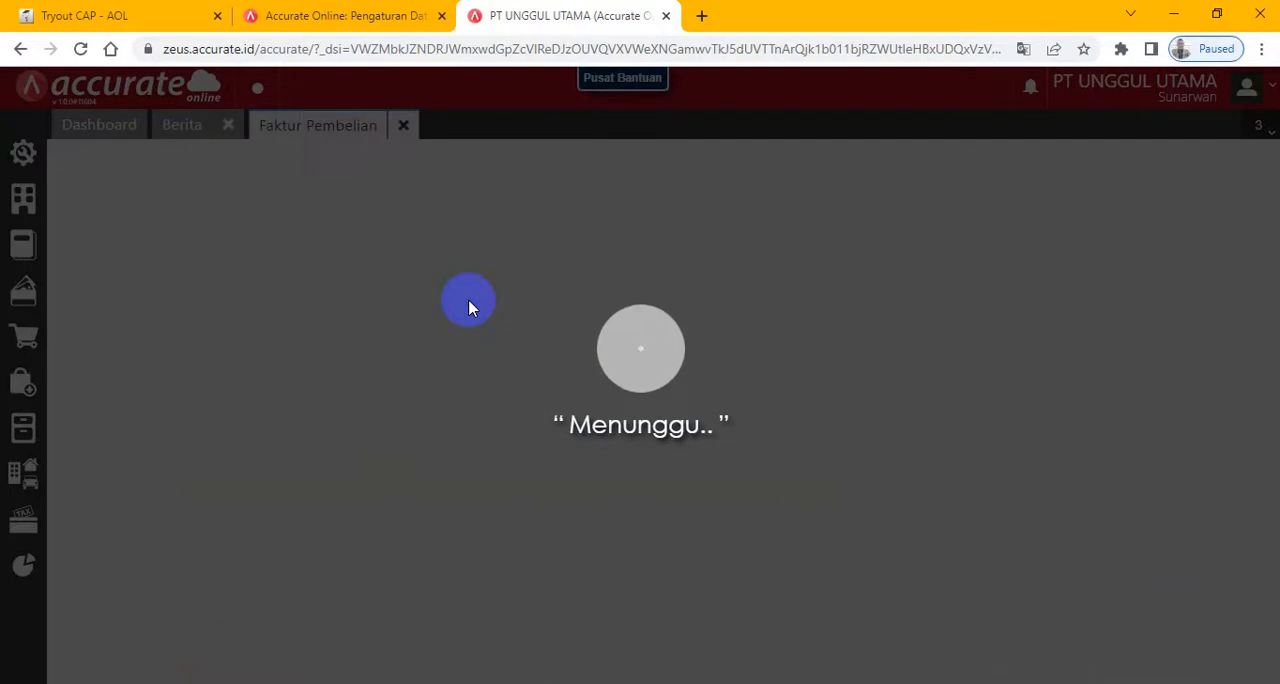
text(a)
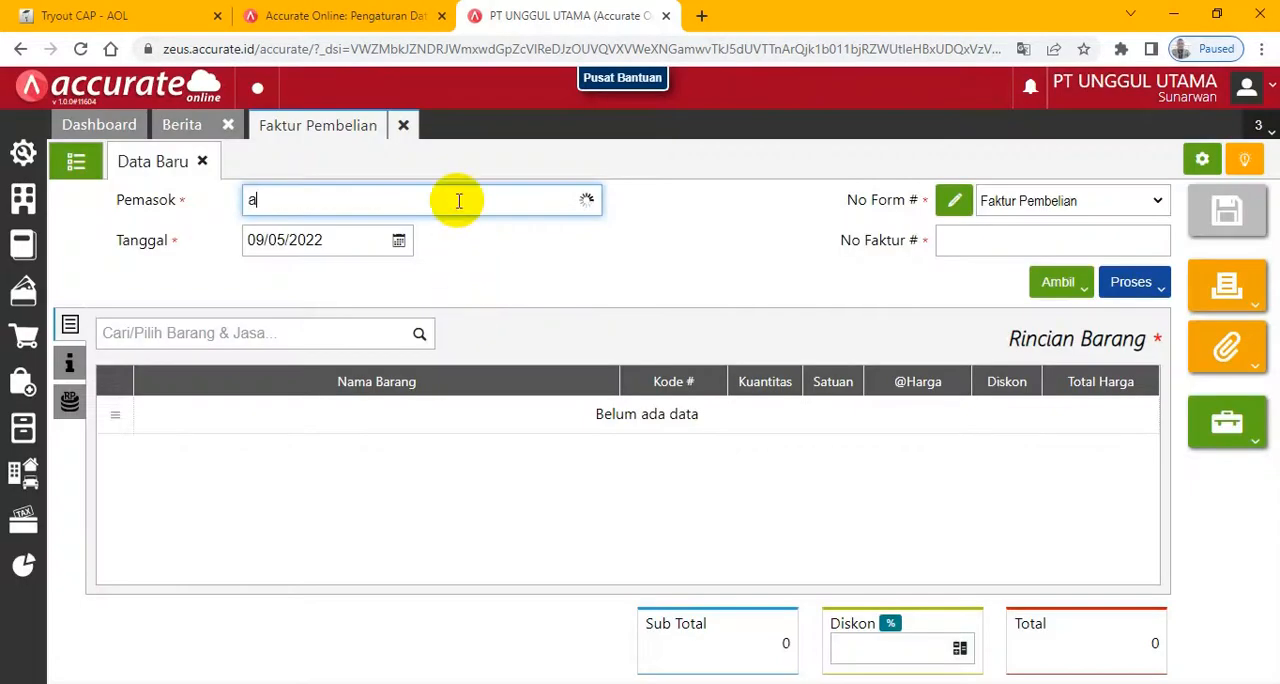
text(rmada ex)
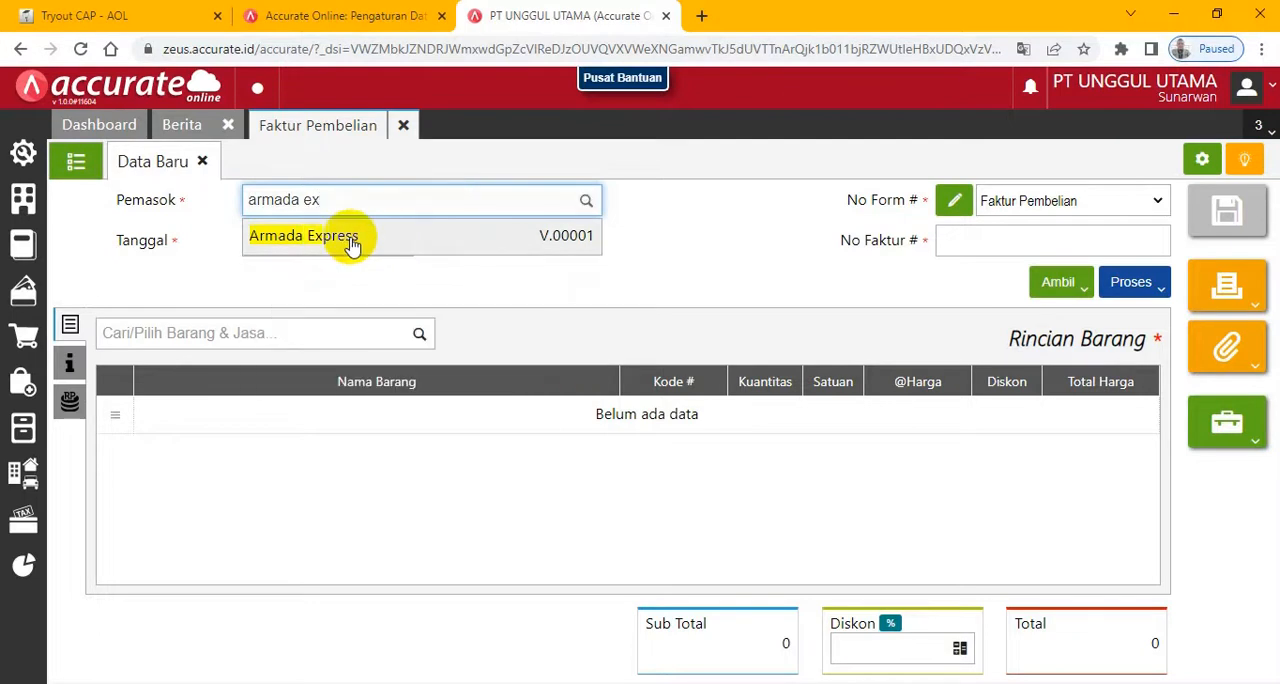
click(351, 240)
click(351, 240)
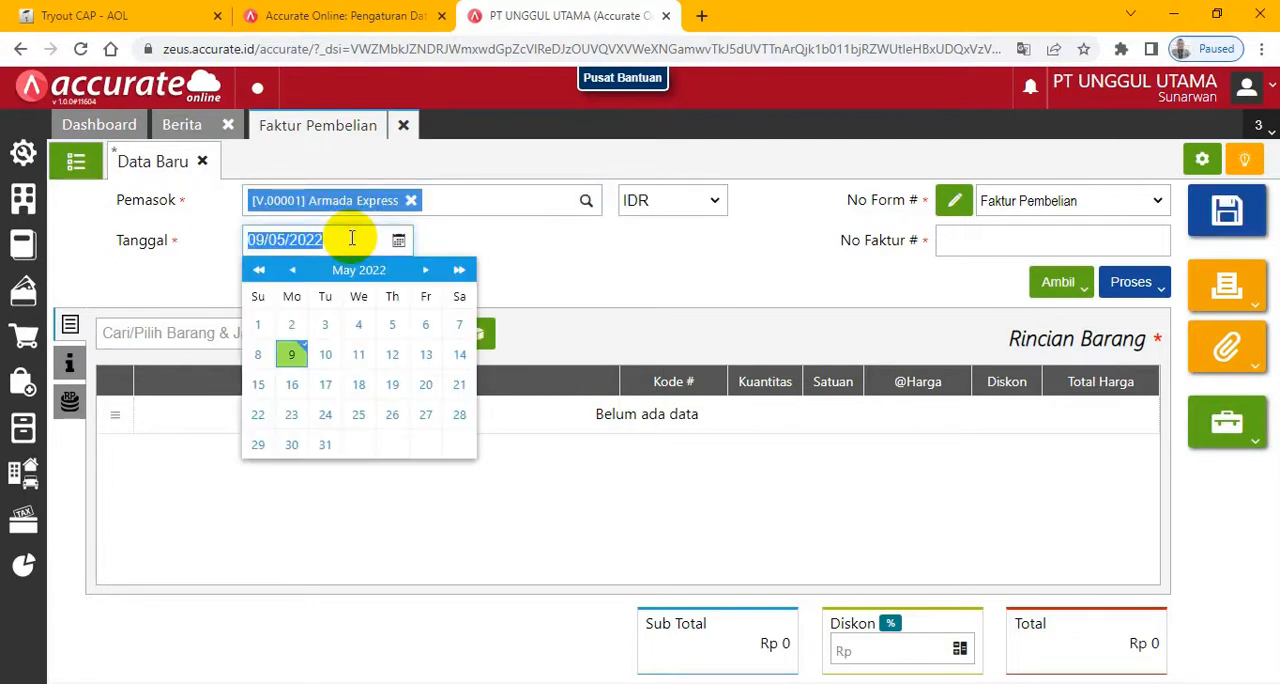
text(0)
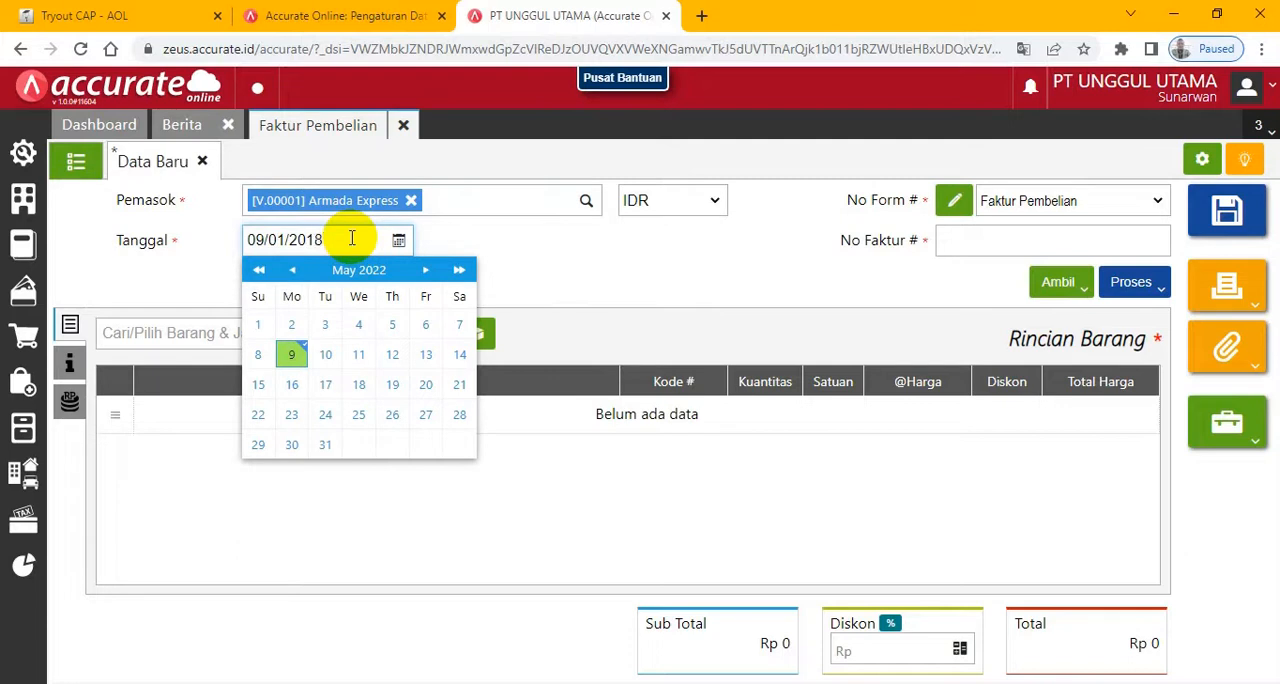
click(610, 262)
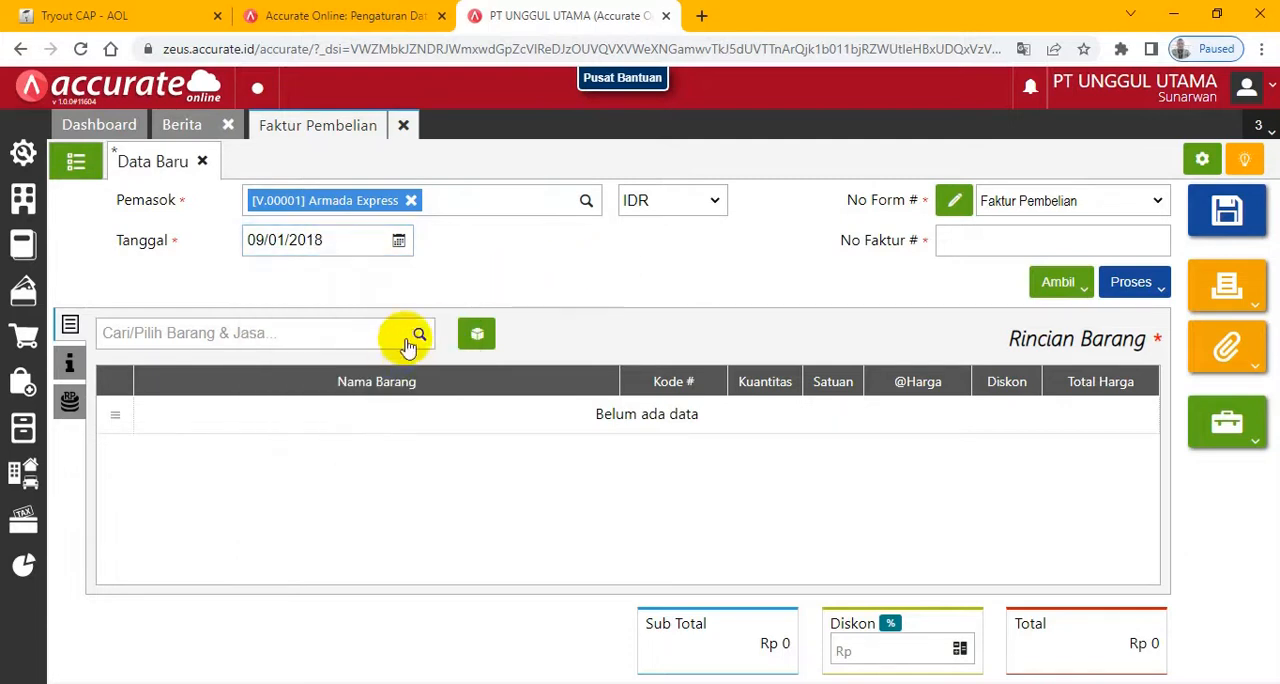
- Try to copy from Biaya Pembelian into the Armada Express invoice without an invoice number
click(419, 334)
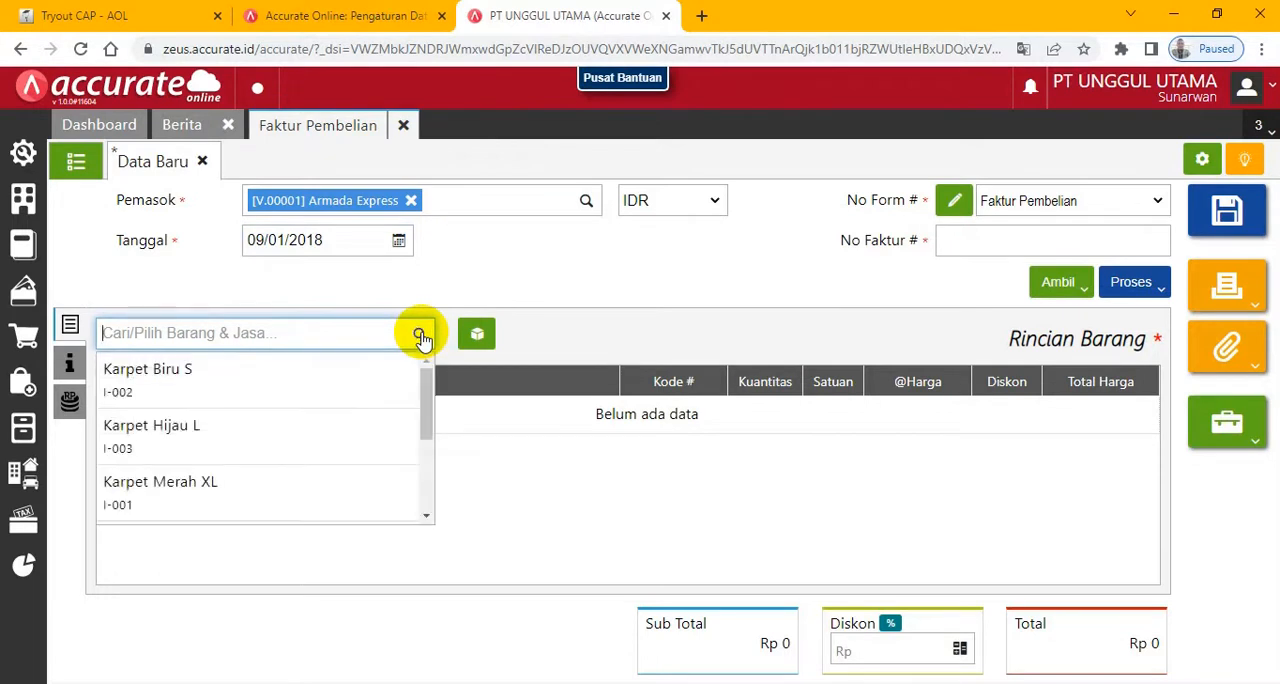
click(1085, 292)
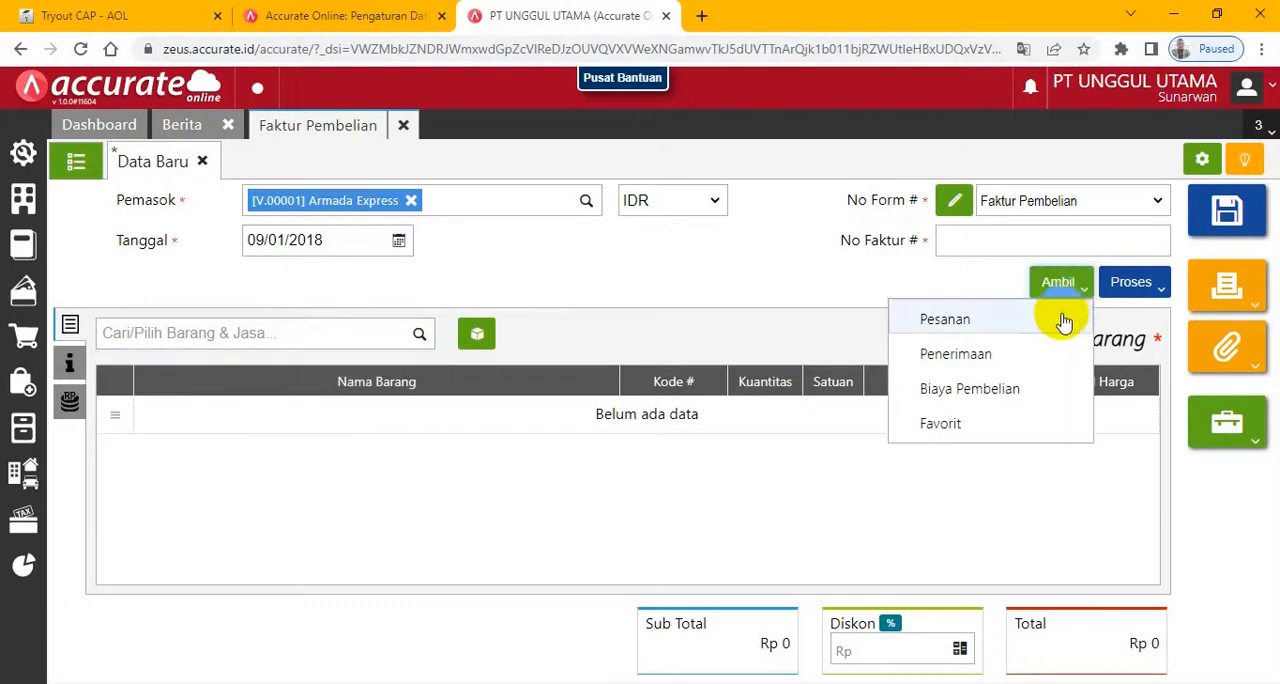
click(972, 394)
click(803, 418)
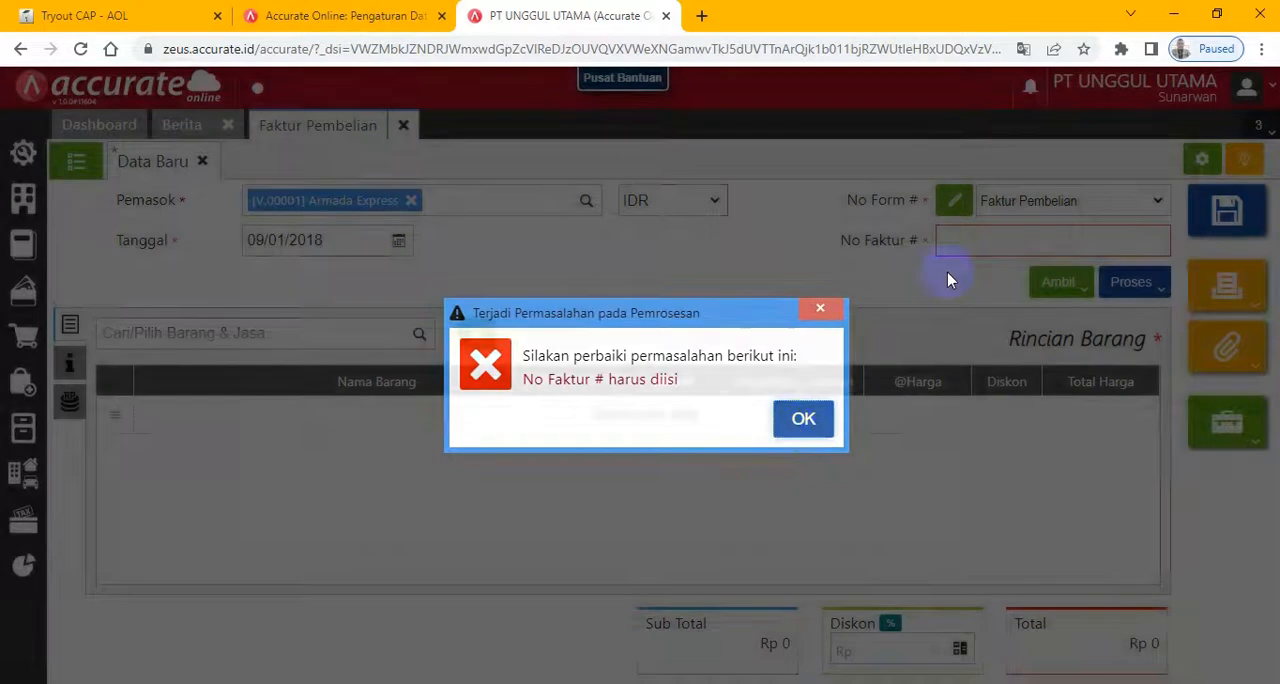
- Copy the invoice number AE1007 from the exam page and paste it as the Armada Express invoice's No Faktur
click(45, 15)
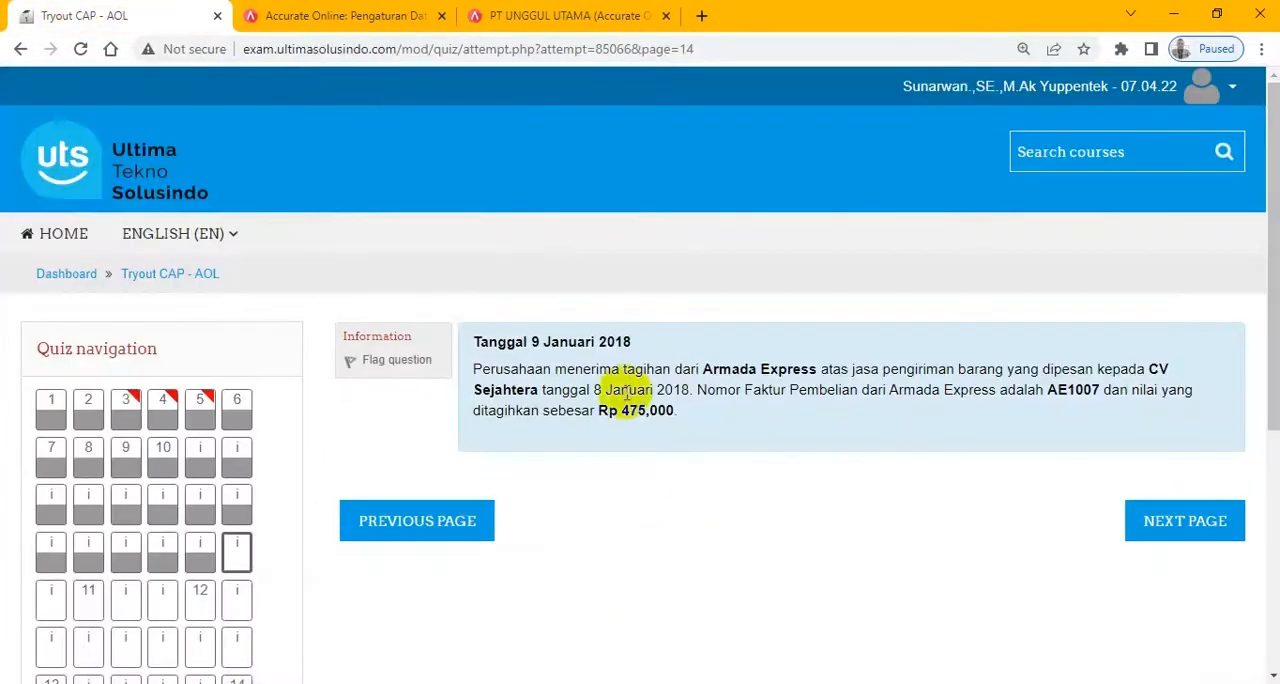
drag(1047, 390, 1103, 392)
key(ctrl+c)
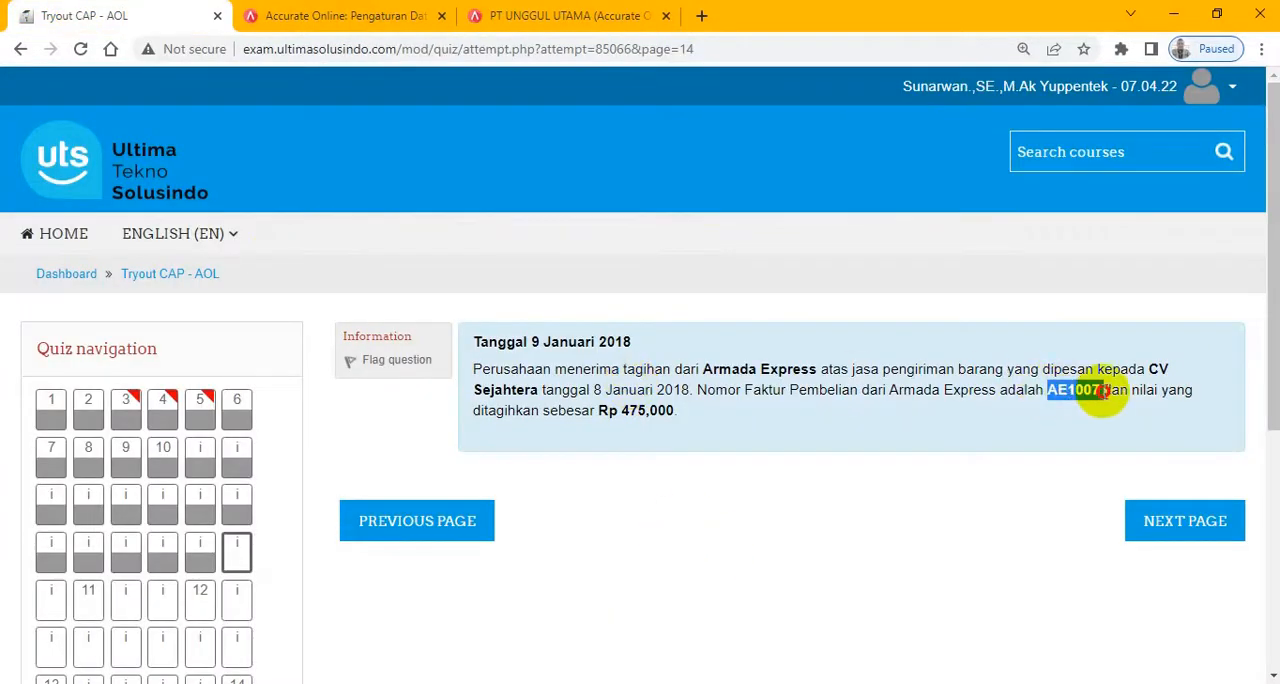
click(600, 15)
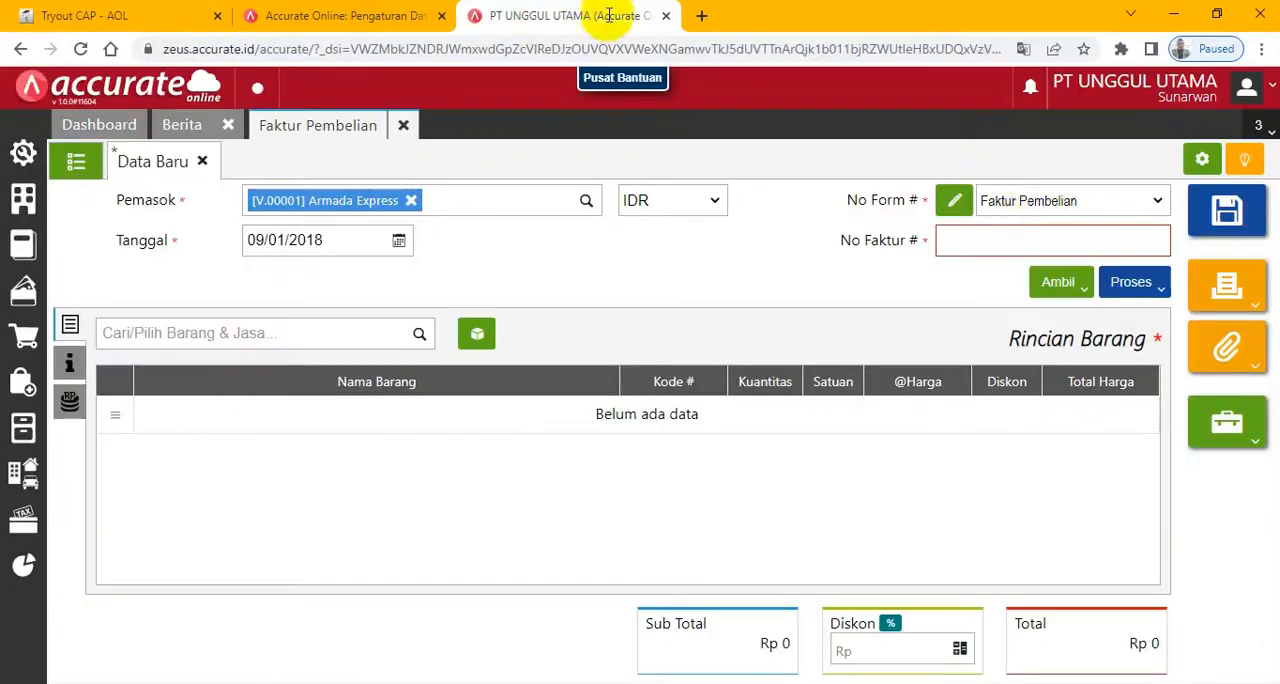
click(1023, 236)
key(ctrl+v)
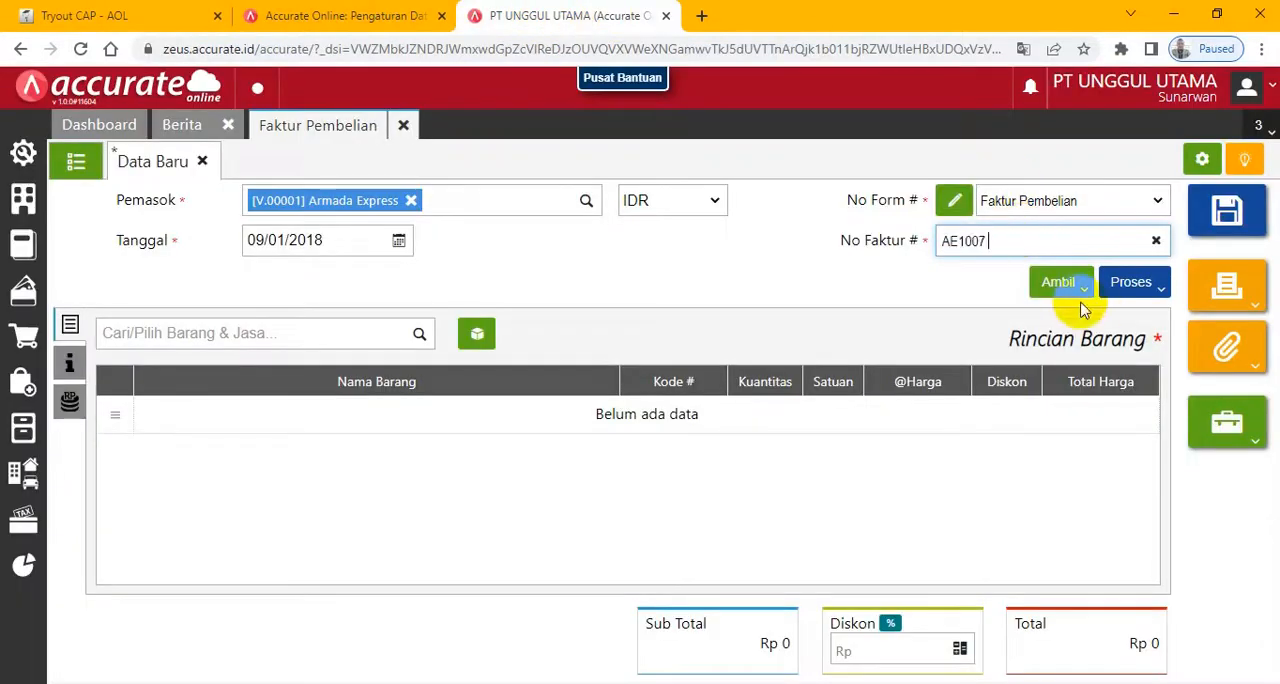
- Copy the Biaya Pembelian from the CV Sejahtera bill Sejahtera-017 dated 08/01/2018 into the Armada Express invoice
click(1076, 288)
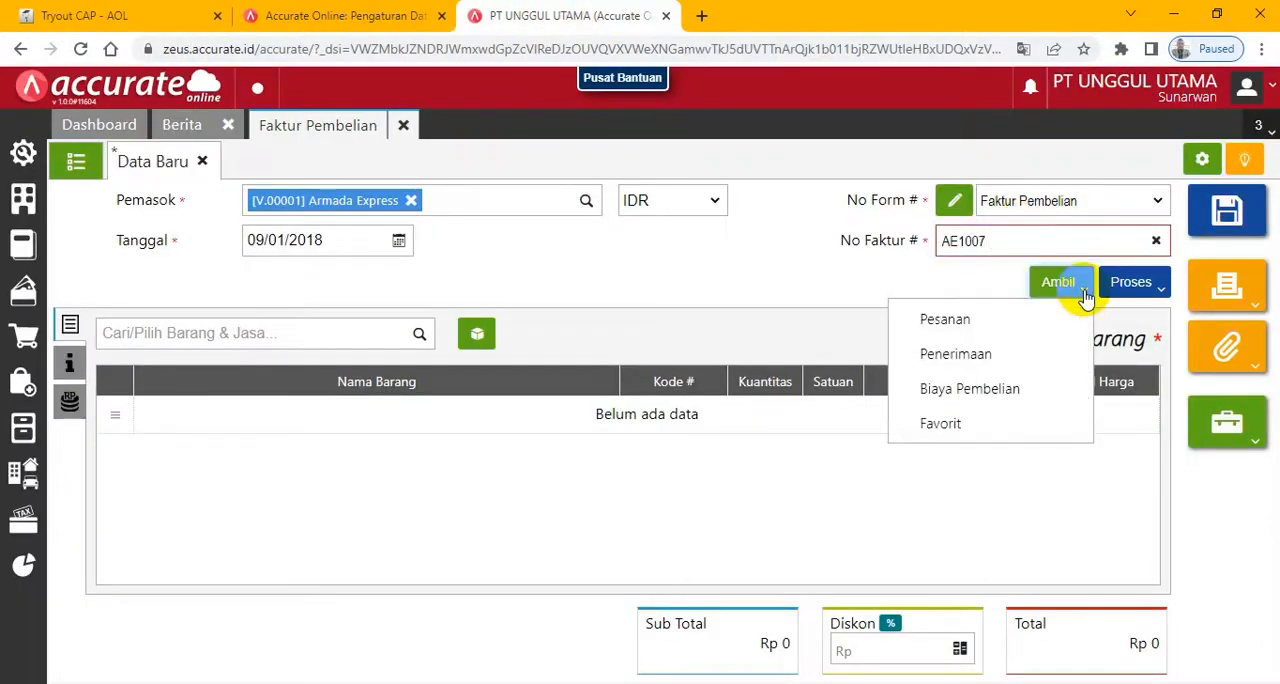
click(976, 388)
click(684, 238)
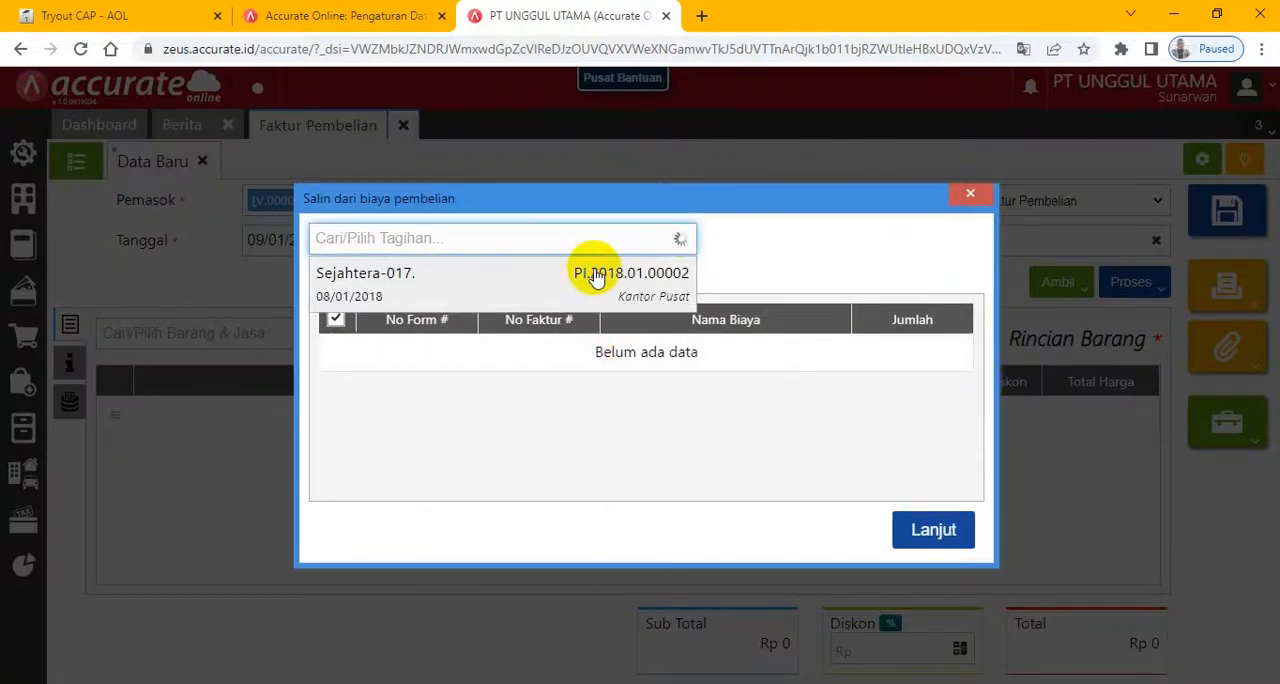
click(590, 270)
click(934, 556)
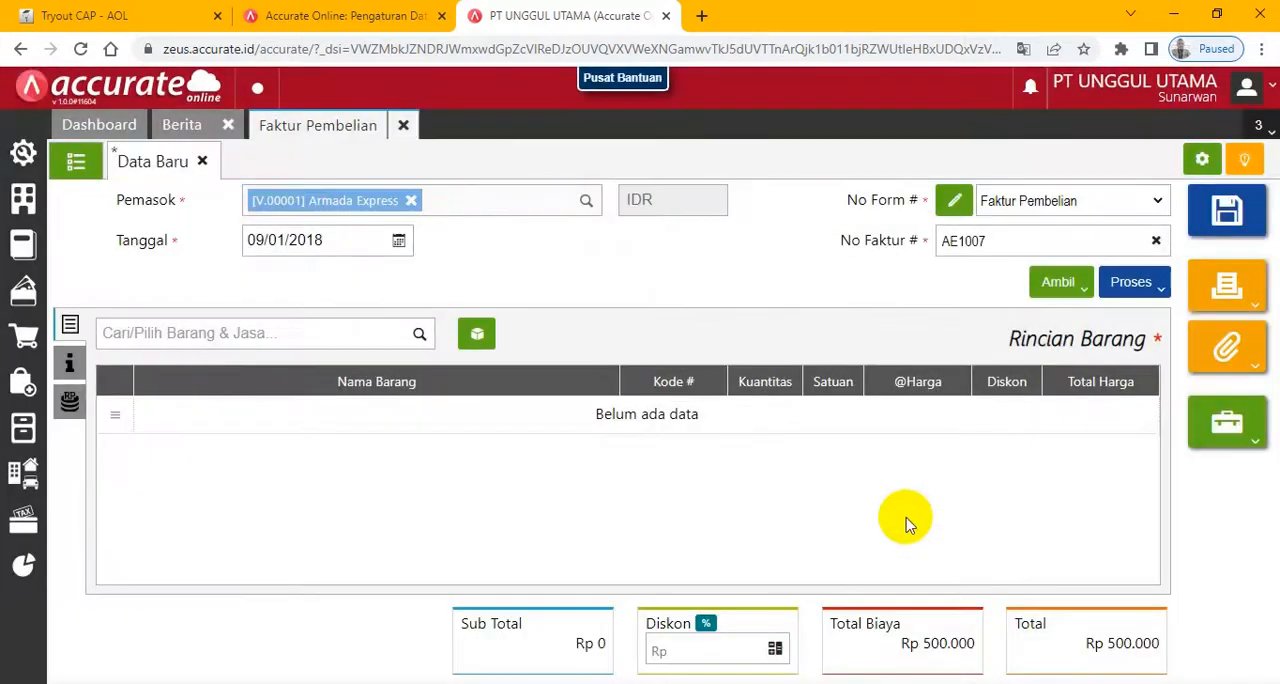
- Check the Armada Express bill on the exam page, and copy the Biaya Pembelian from Sejahtera-017 into invoice AE1007 a second time
click(100, 16)
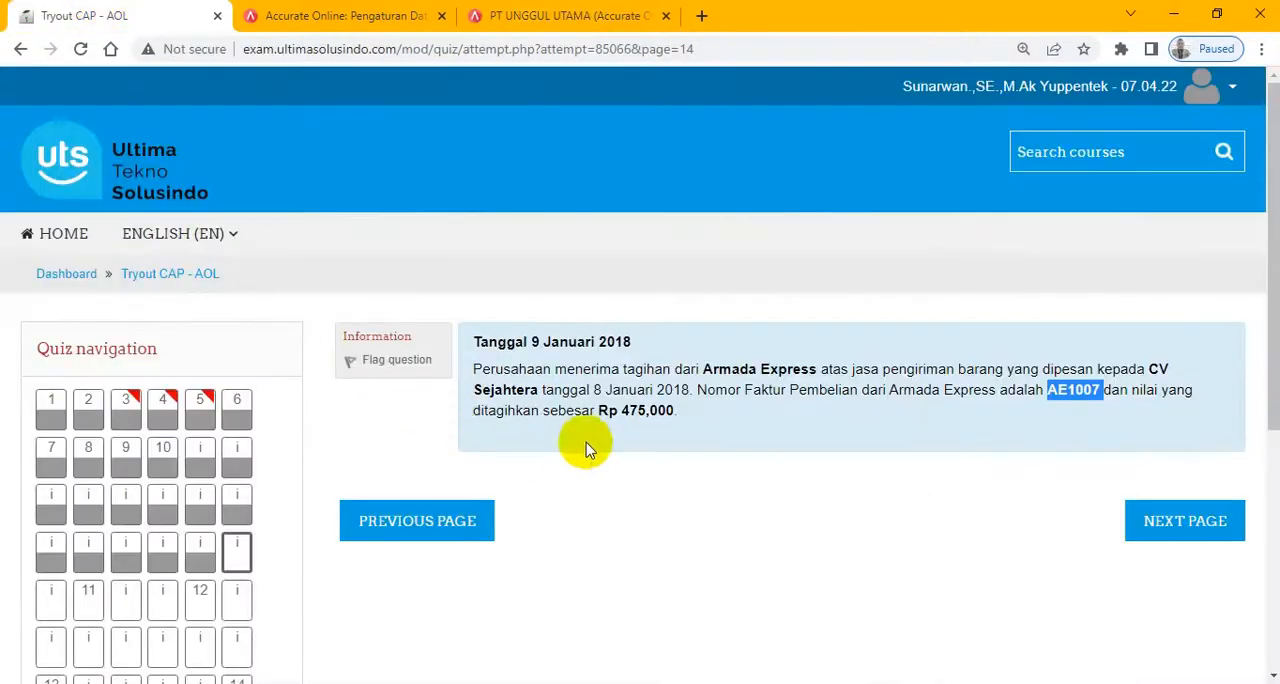
click(572, 14)
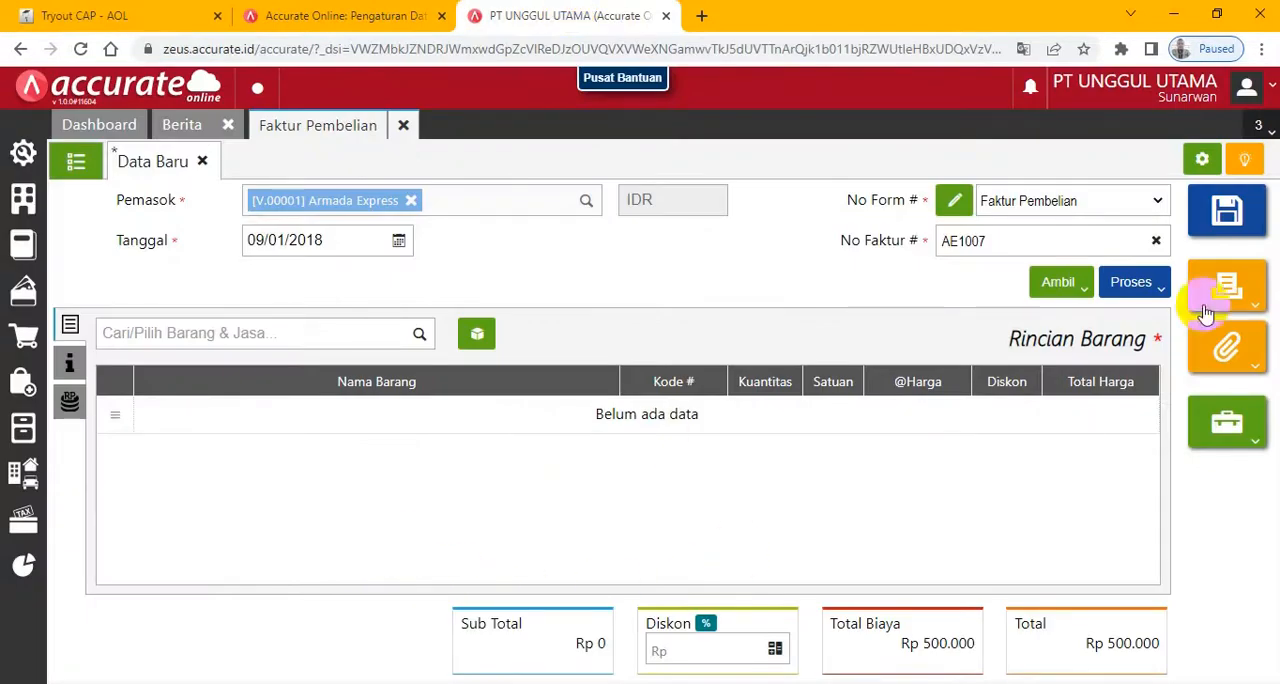
click(1087, 298)
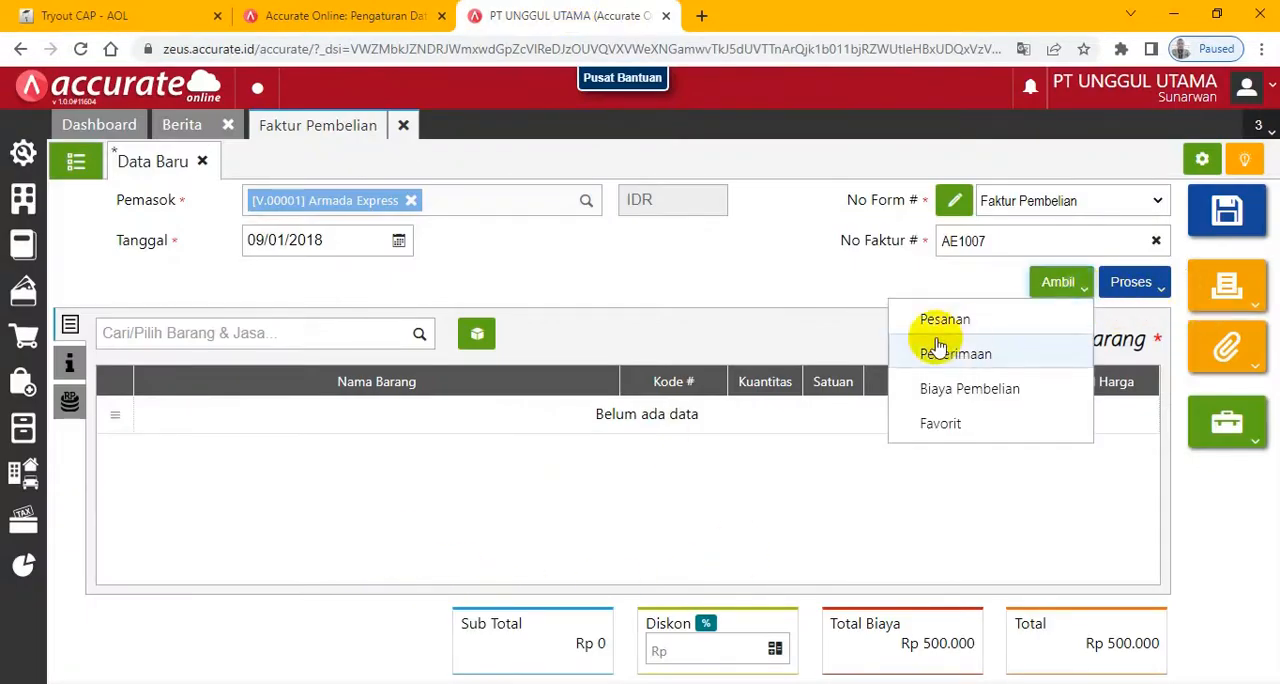
click(966, 396)
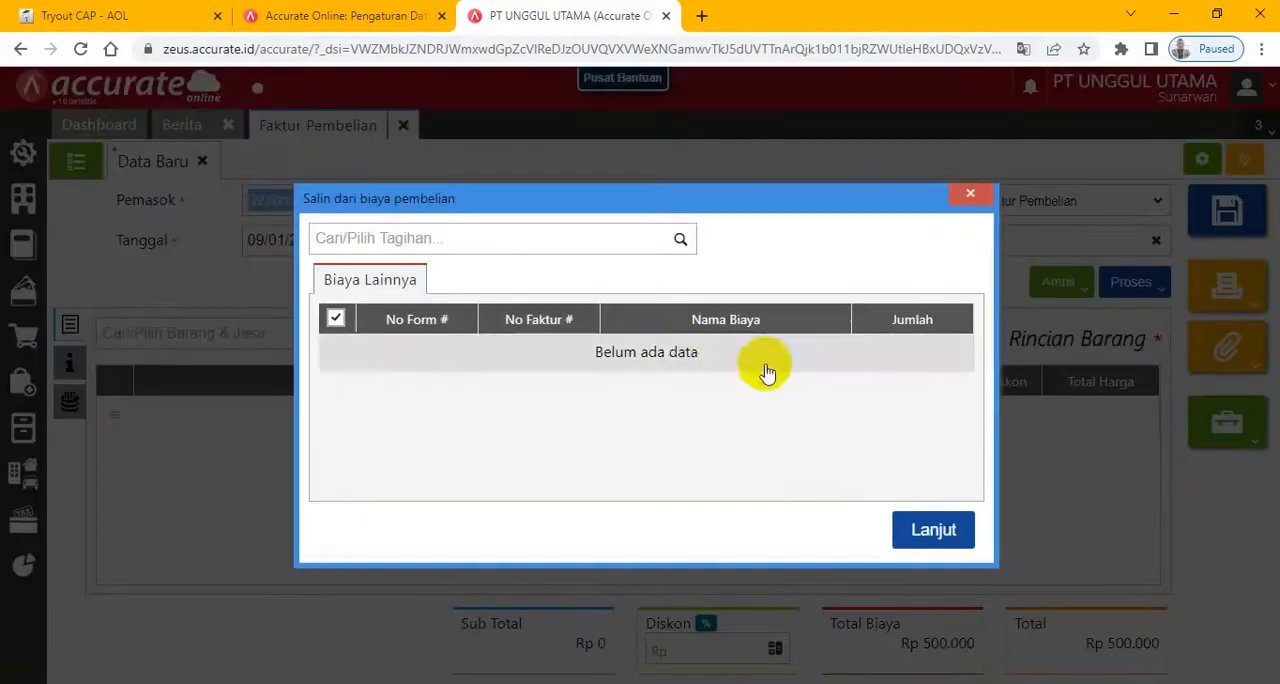
click(683, 241)
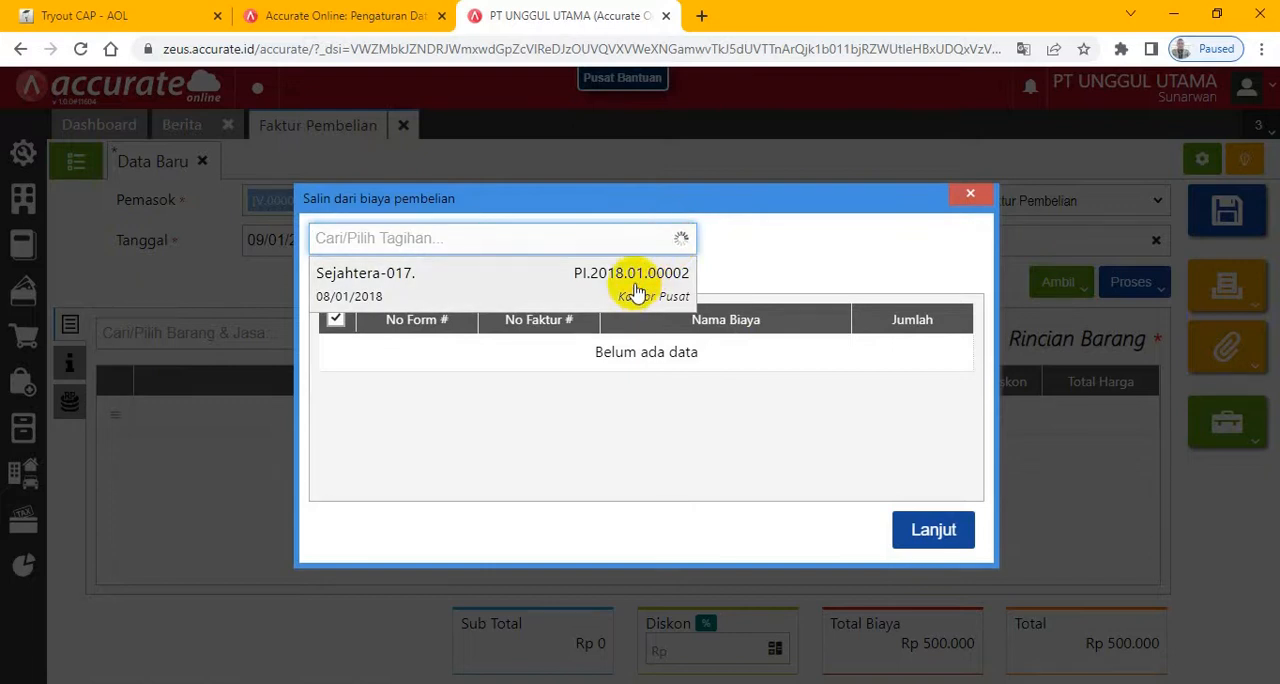
click(636, 290)
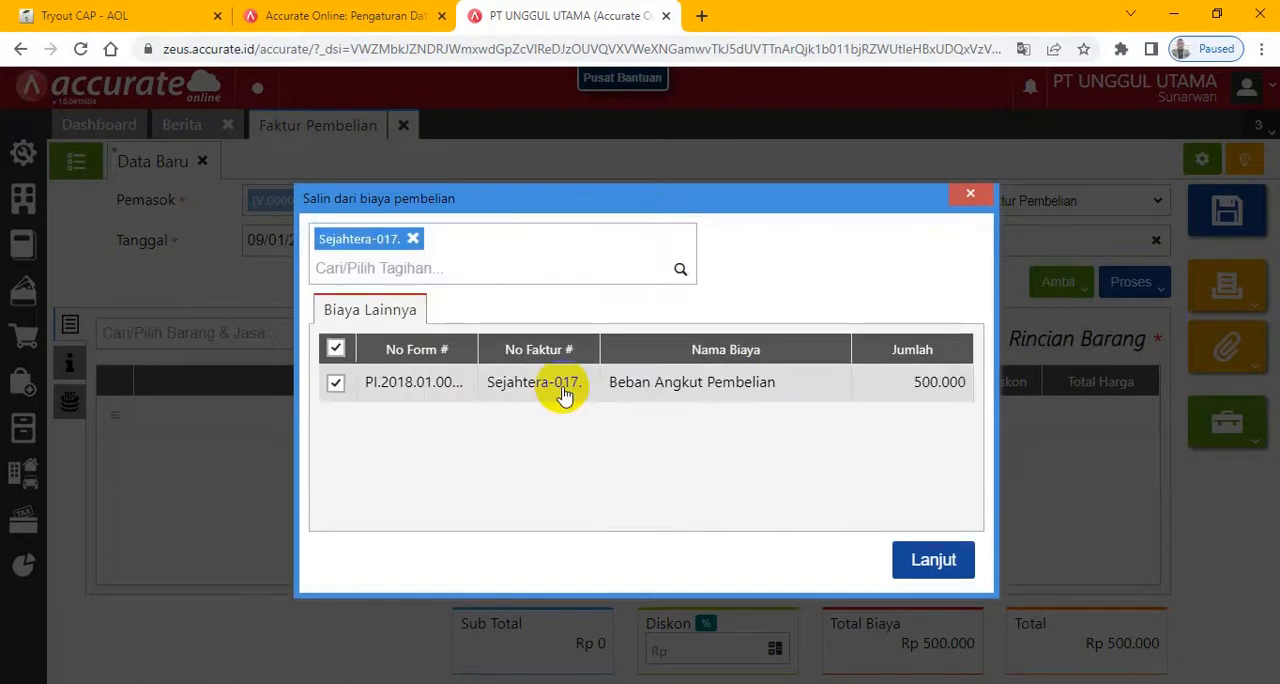
click(935, 560)
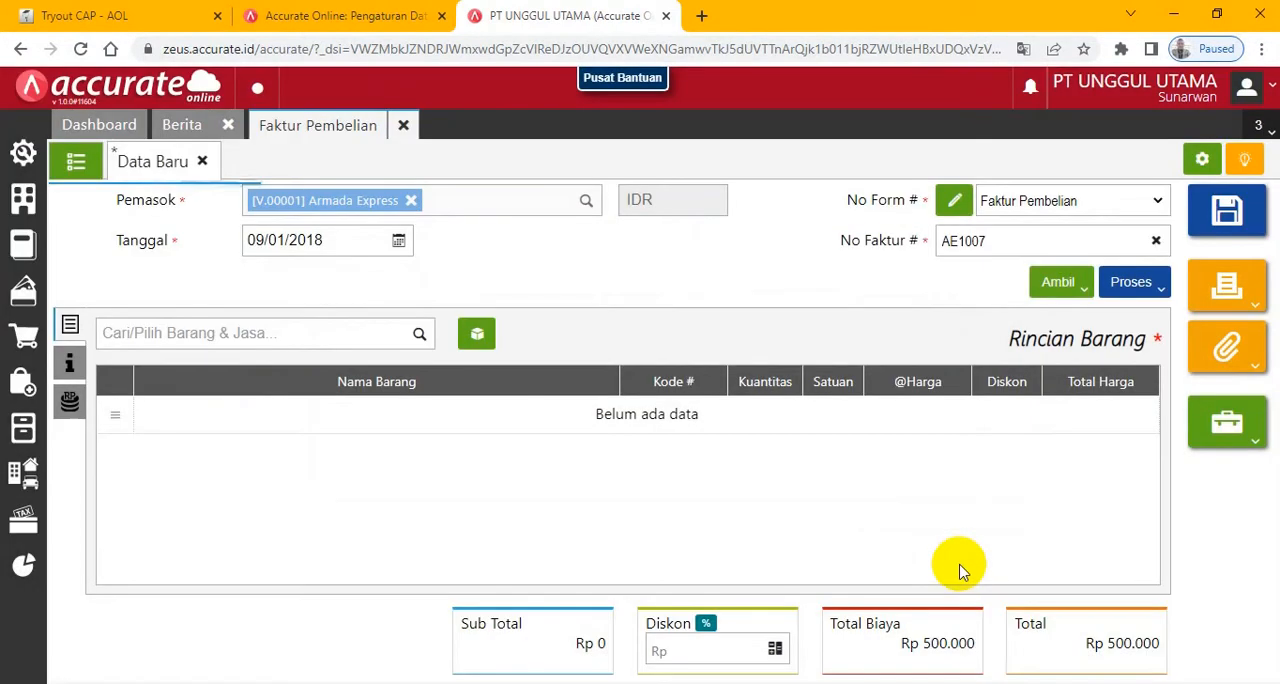
- Delete the duplicate Beban Angkut Pembelian line from the invoice's Biaya Lainnya
click(66, 401)
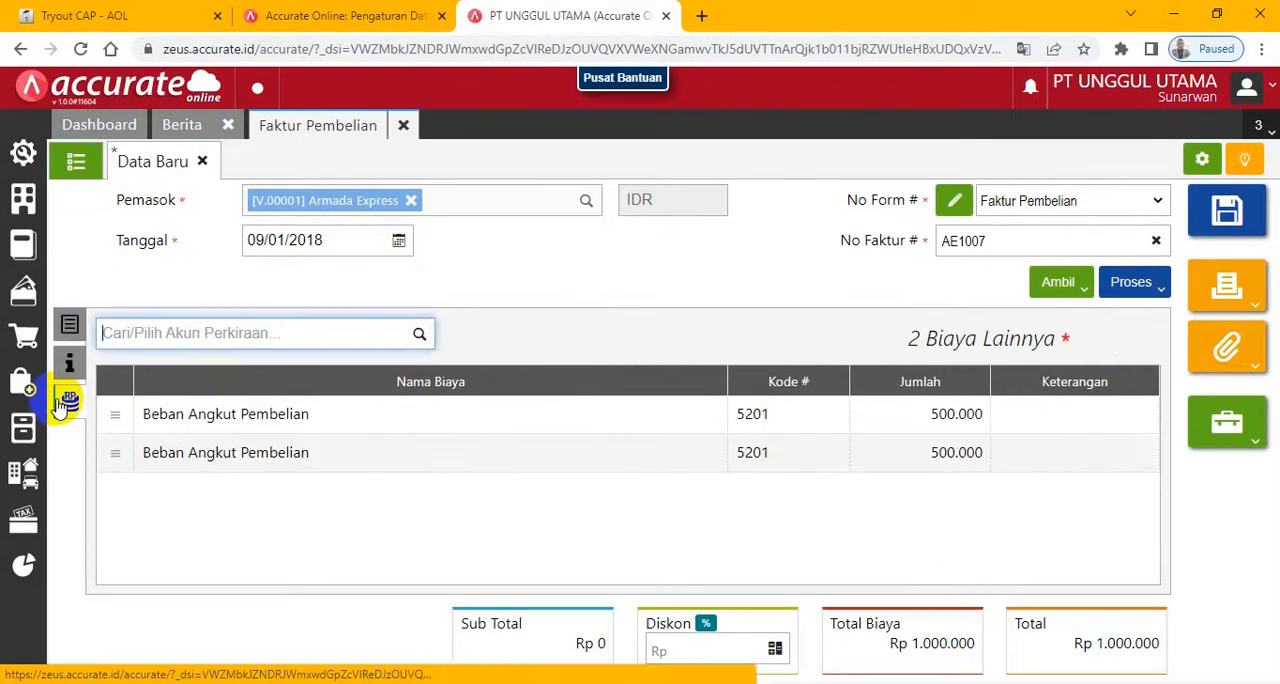
click(200, 470)
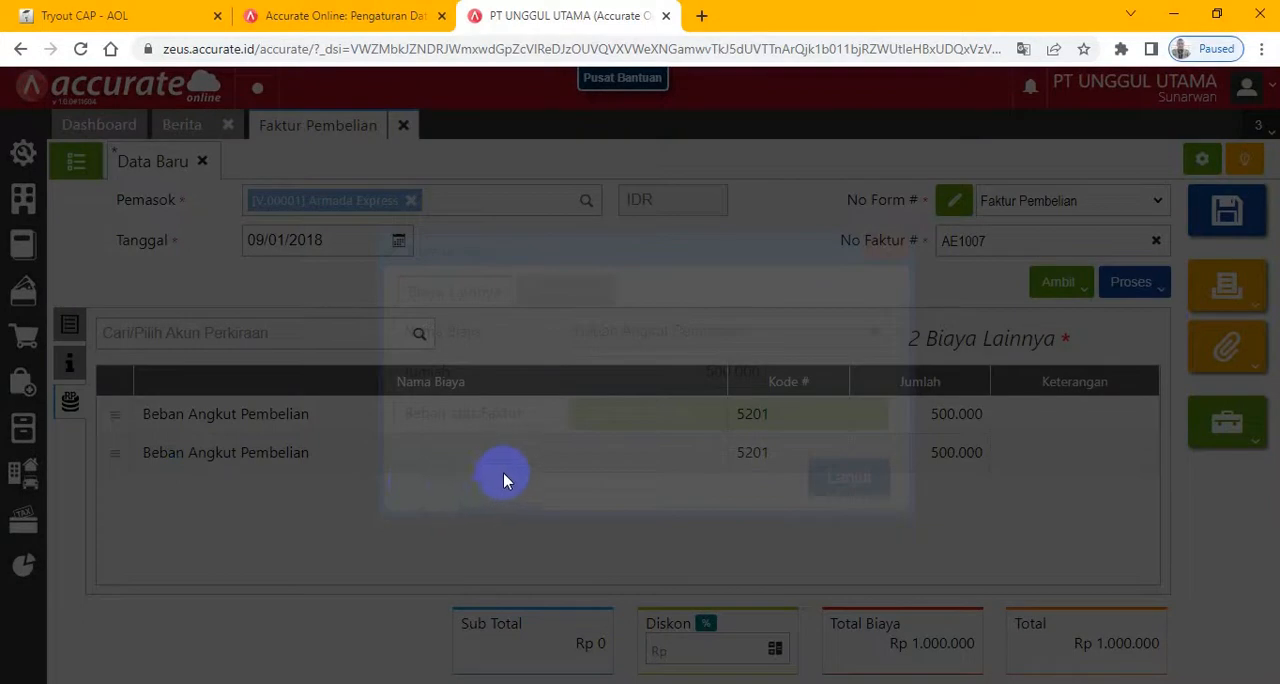
click(437, 477)
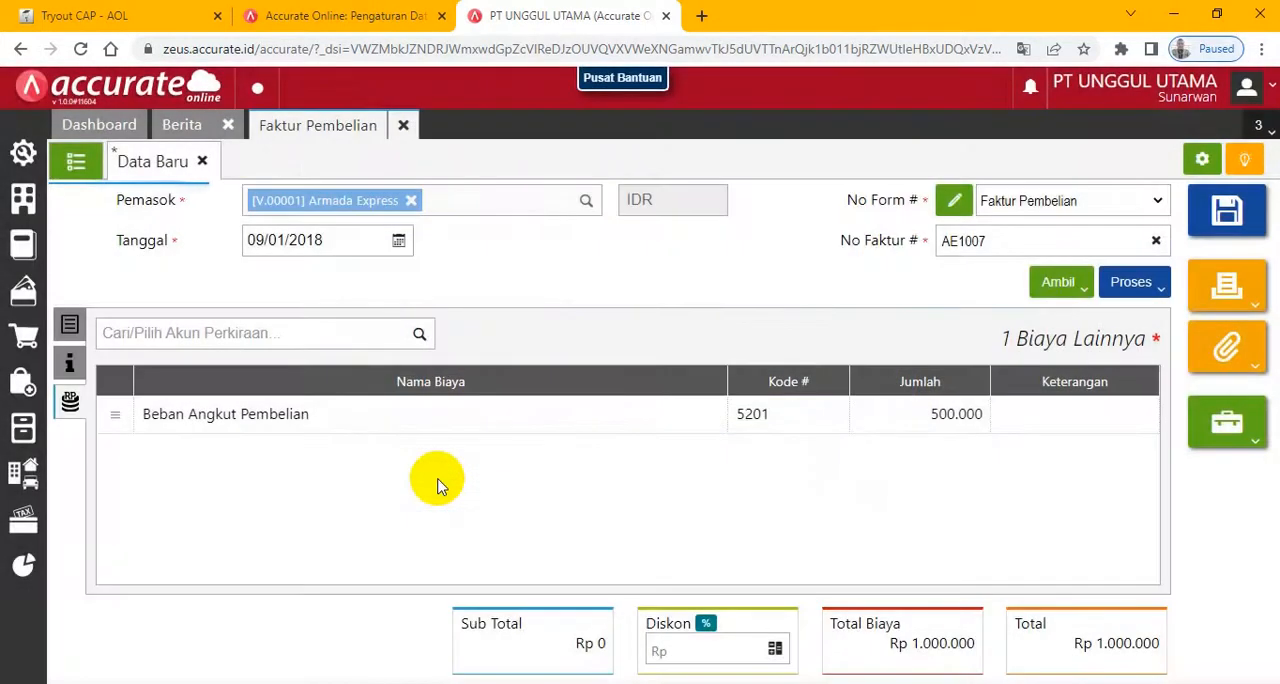
- Set the Jumlah of the invoice's Beban Angkut Pembelian cost to 475.000
click(270, 421)
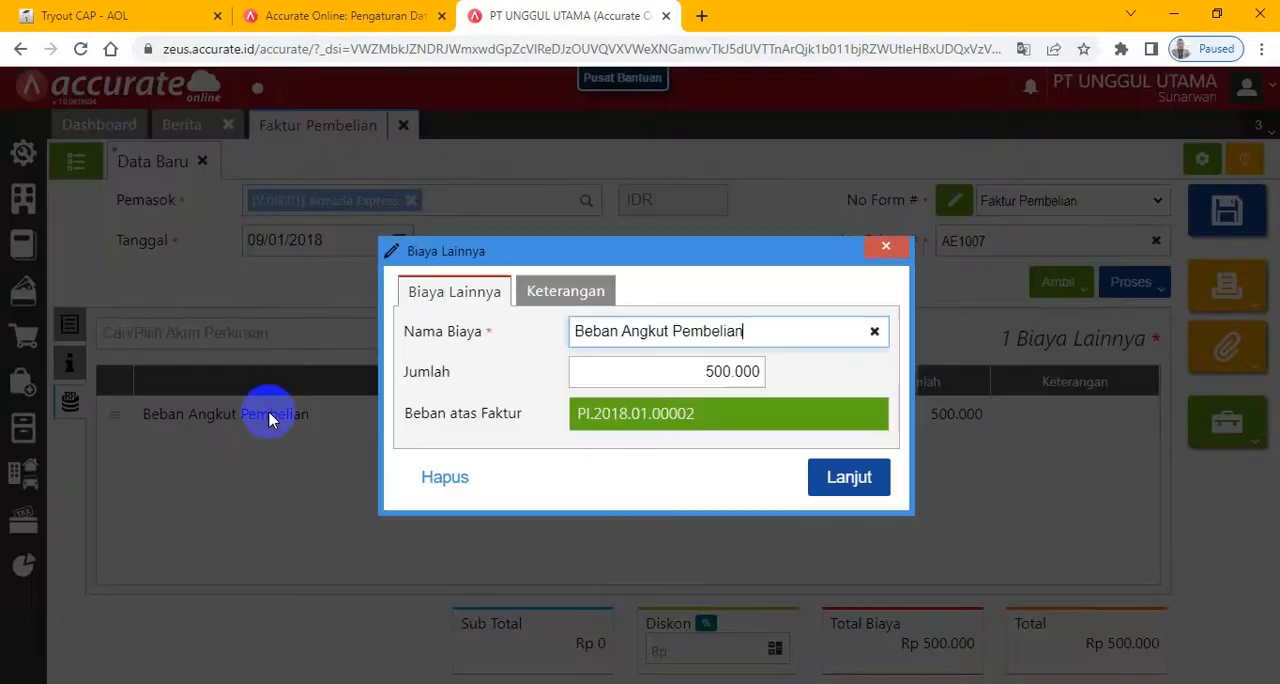
click(714, 374)
double_click(749, 374)
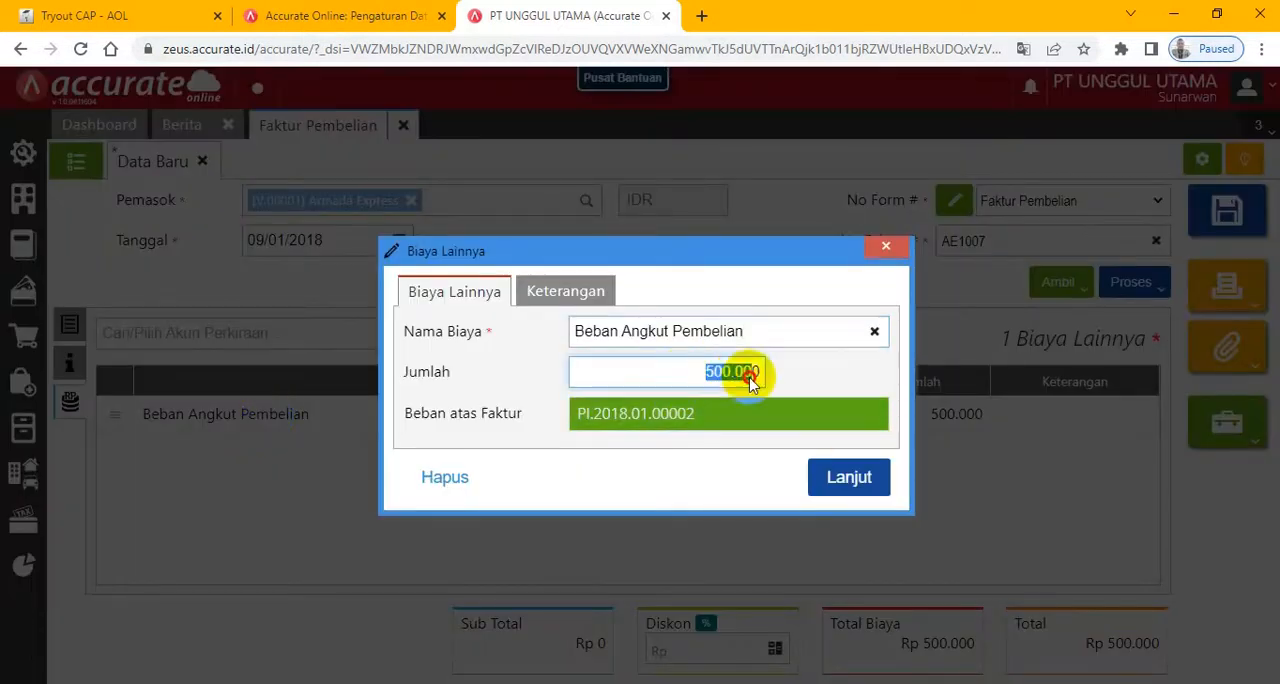
text(4)
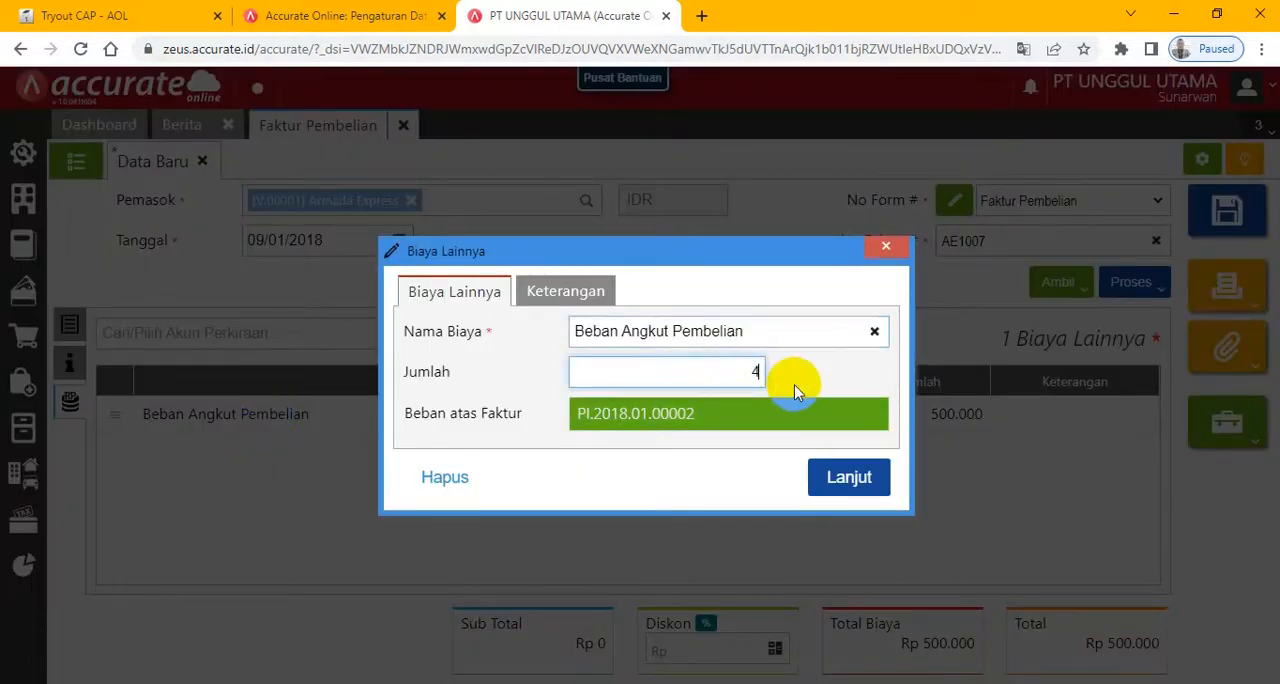
text(75.000)
click(840, 474)
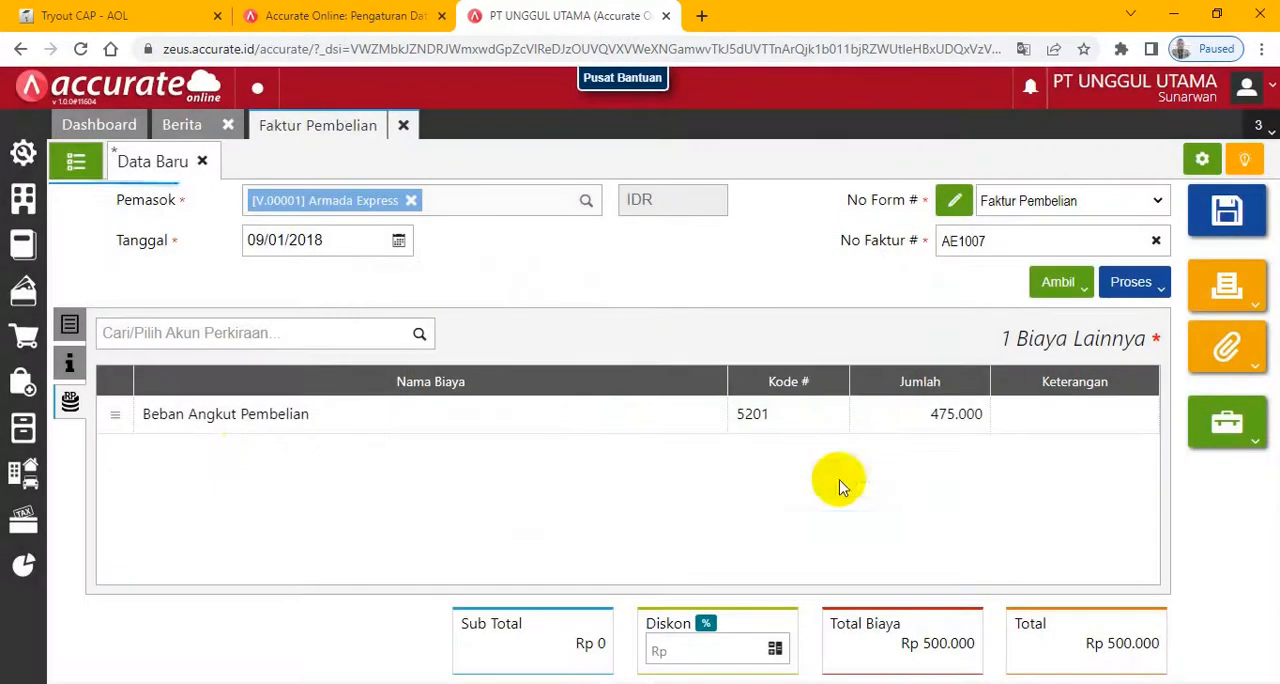
- Set the Armada Express invoice's Tgl Pengiriman to 04/01/2018 and save the invoice
click(70, 363)
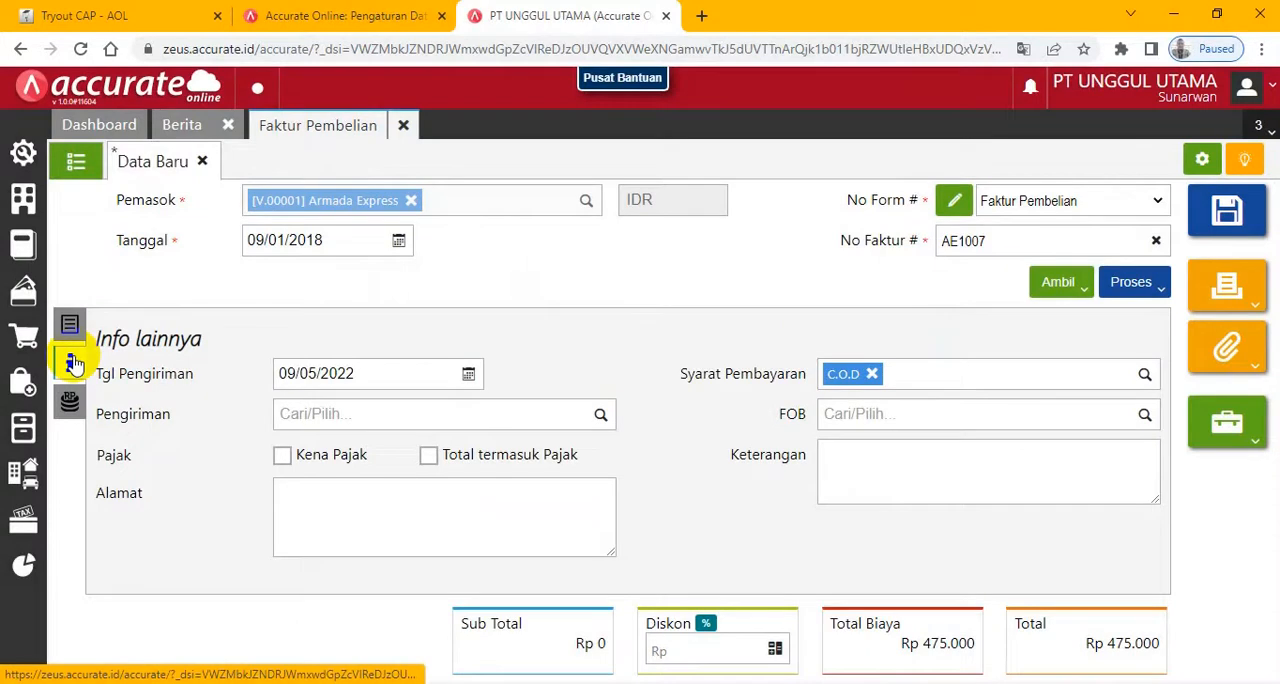
click(285, 373)
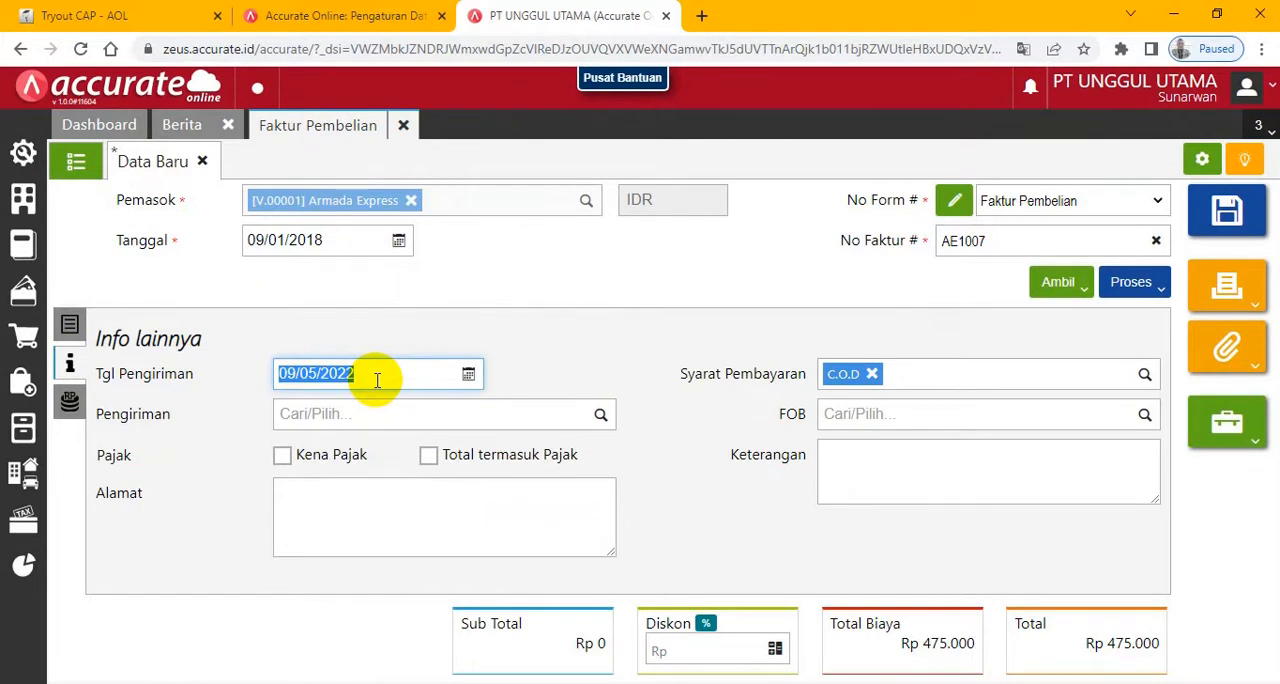
text(0)
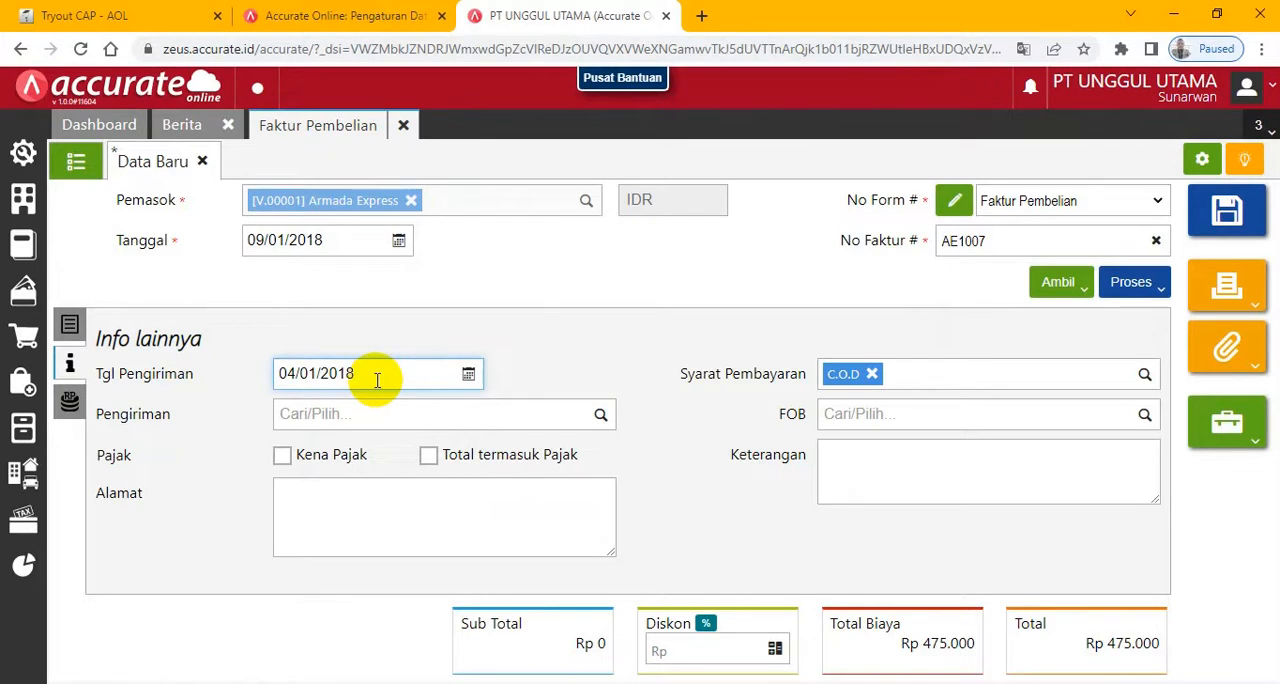
click(69, 404)
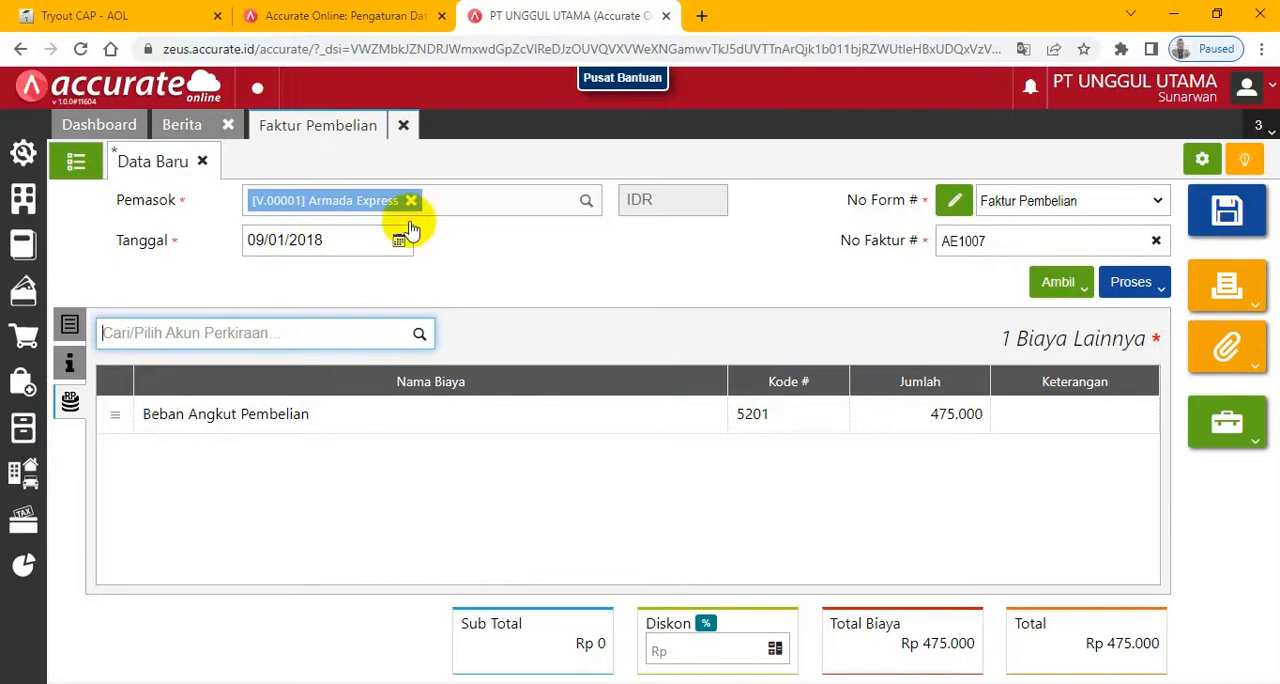
click(1233, 213)
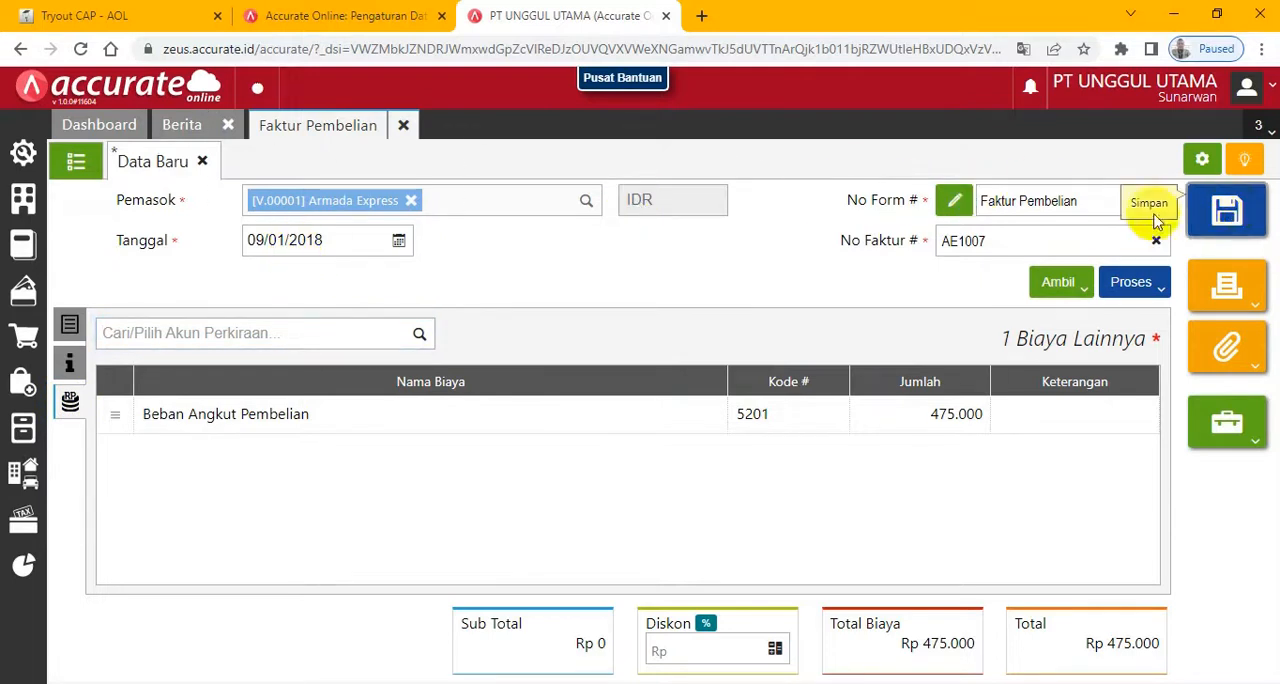
- Advance the exam to the page after the 9 January transaction, and close the Faktur Pembelian form in Accurate
click(115, 22)
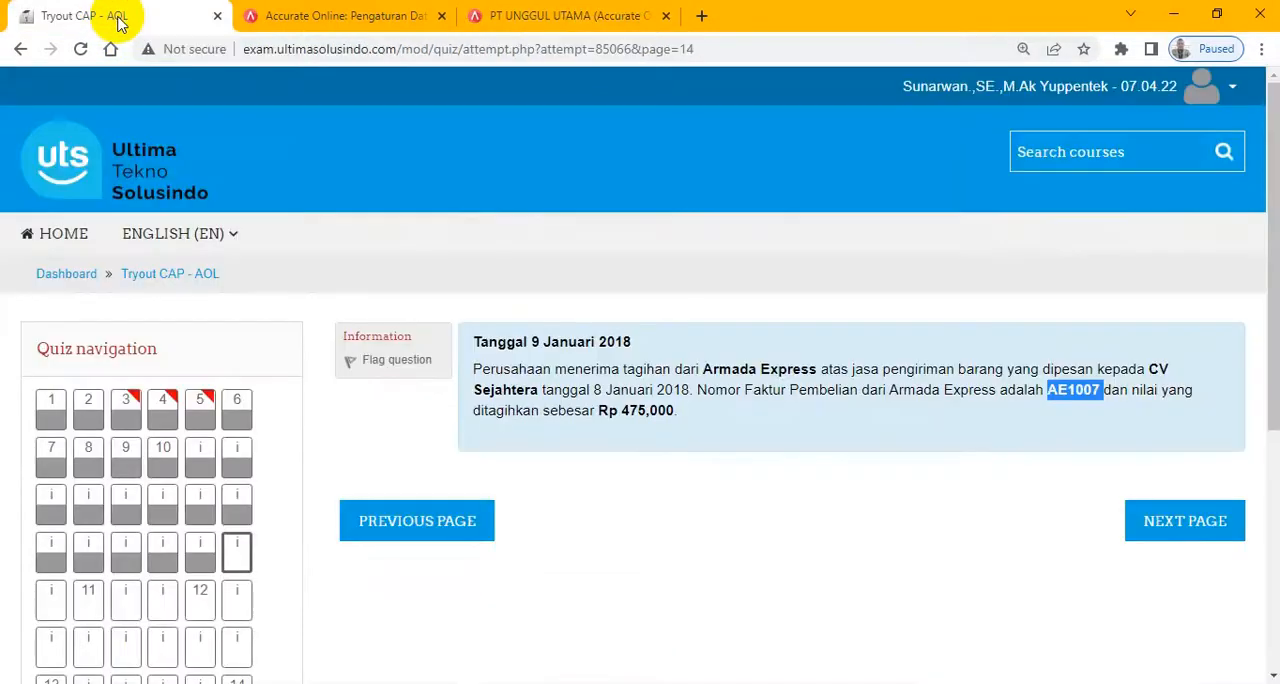
click(1192, 533)
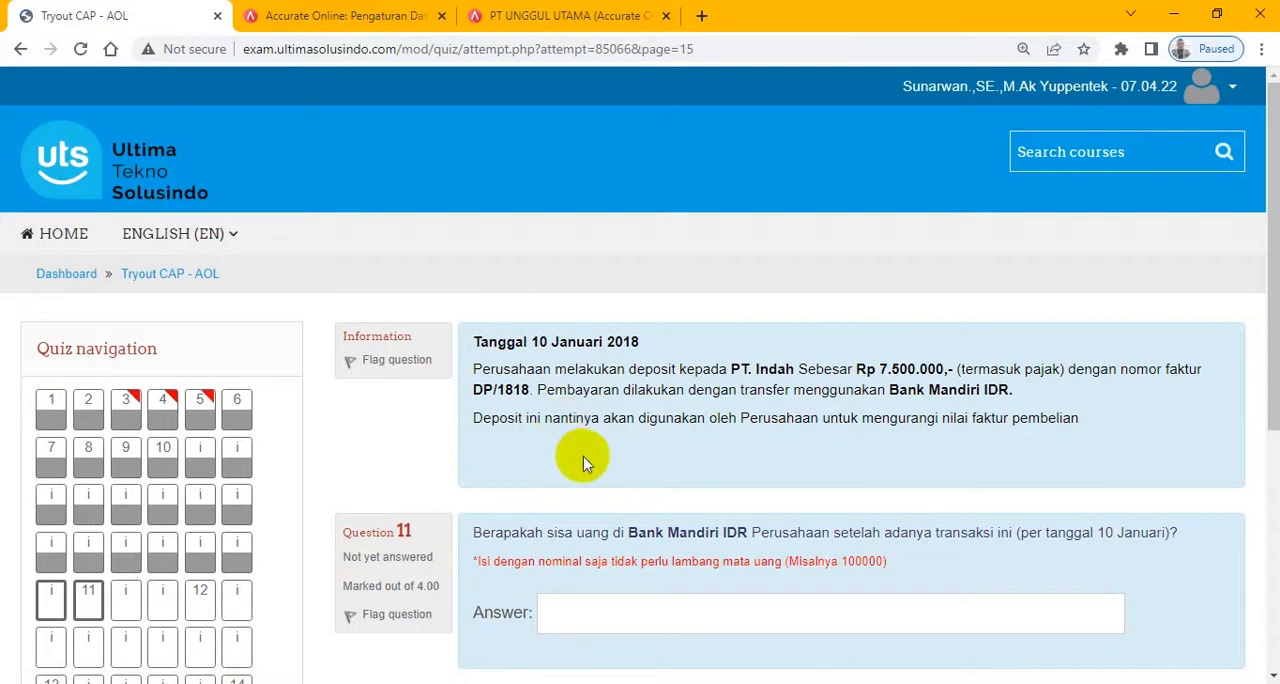
click(520, 14)
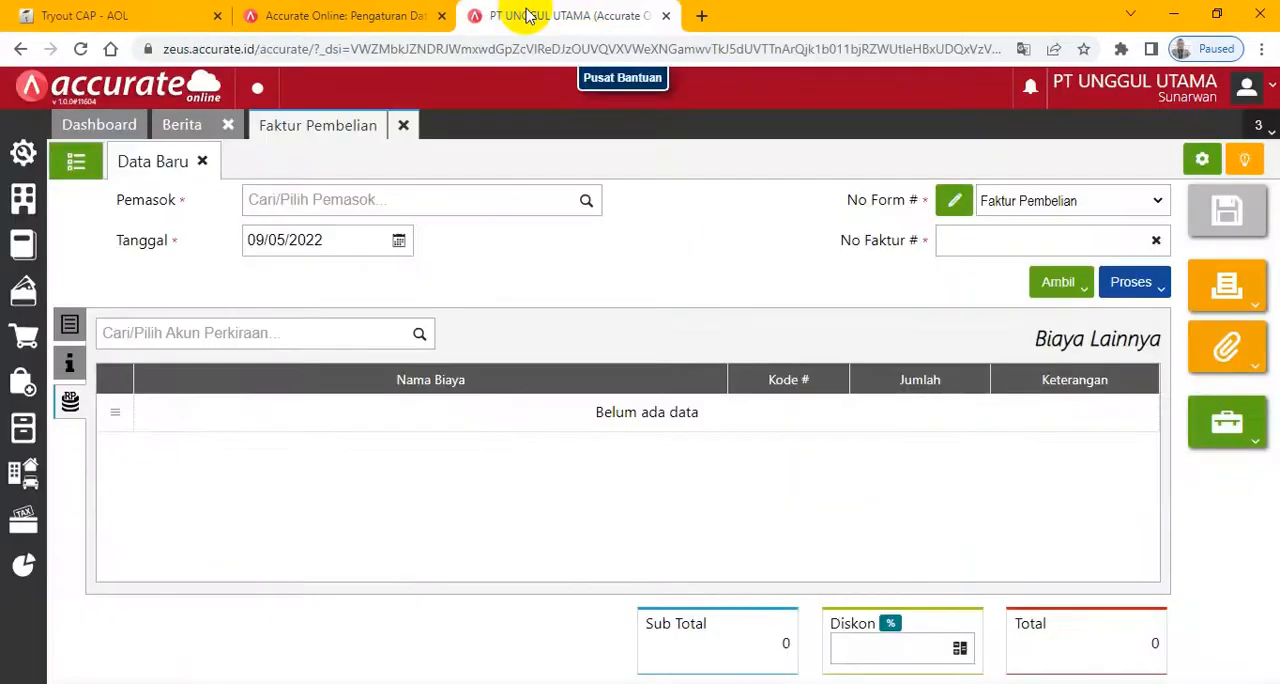
click(399, 128)
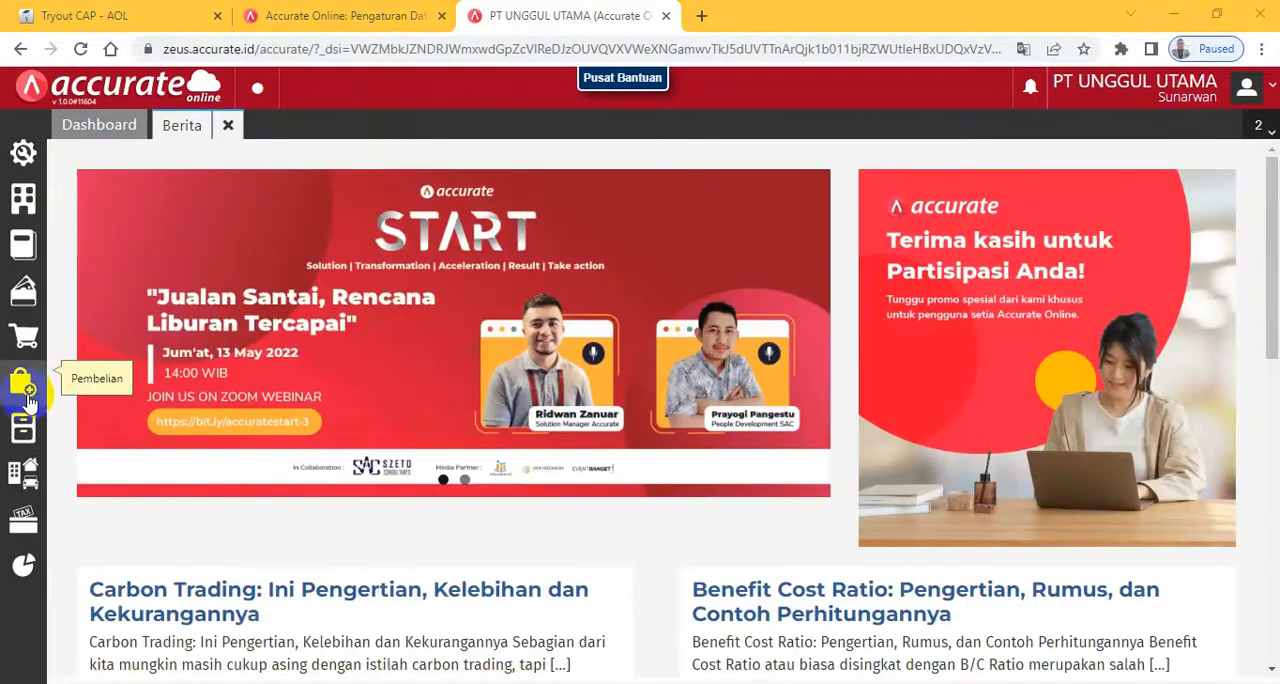
- Start a new Uang Muka Pembelian for the exam's 10 January deposit with PT. Indah as Pemasok
click(25, 388)
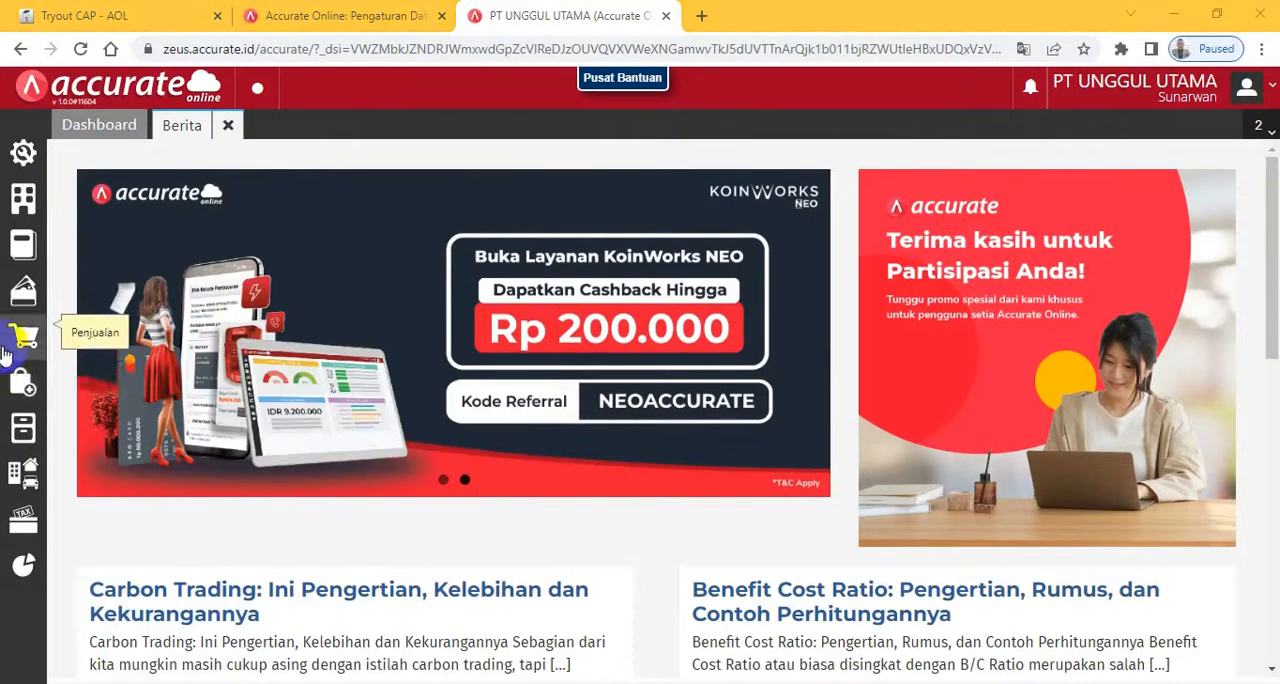
click(23, 382)
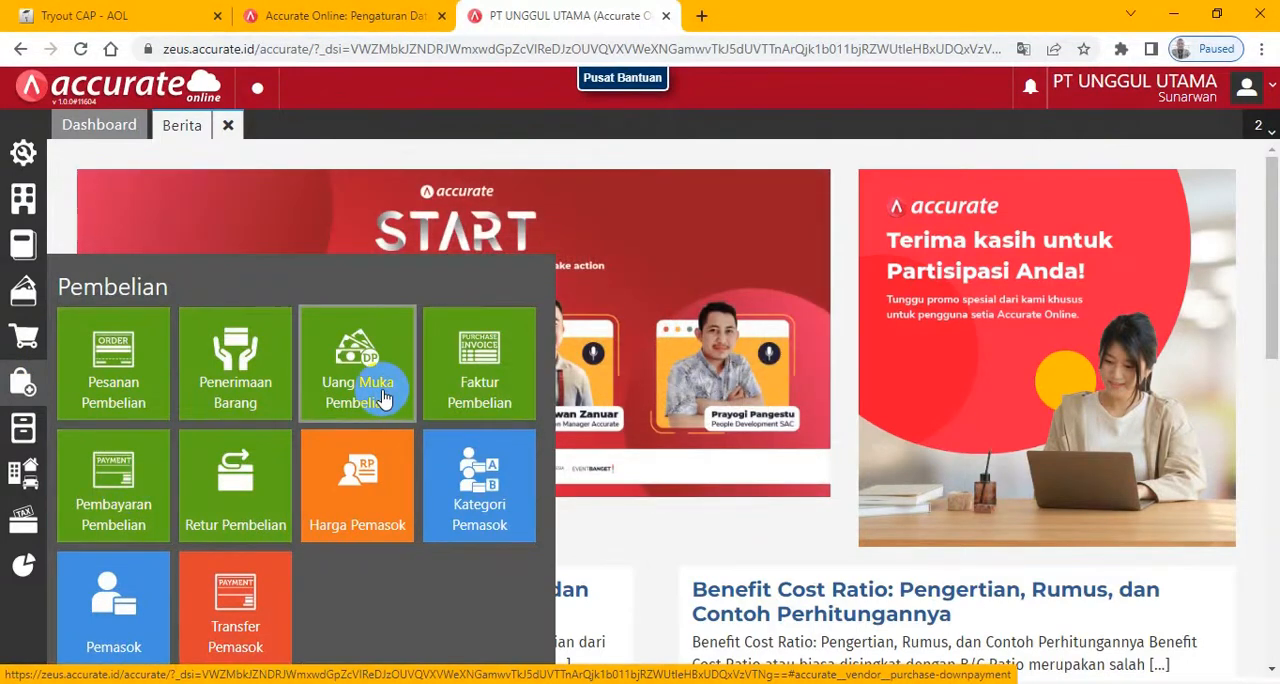
click(383, 397)
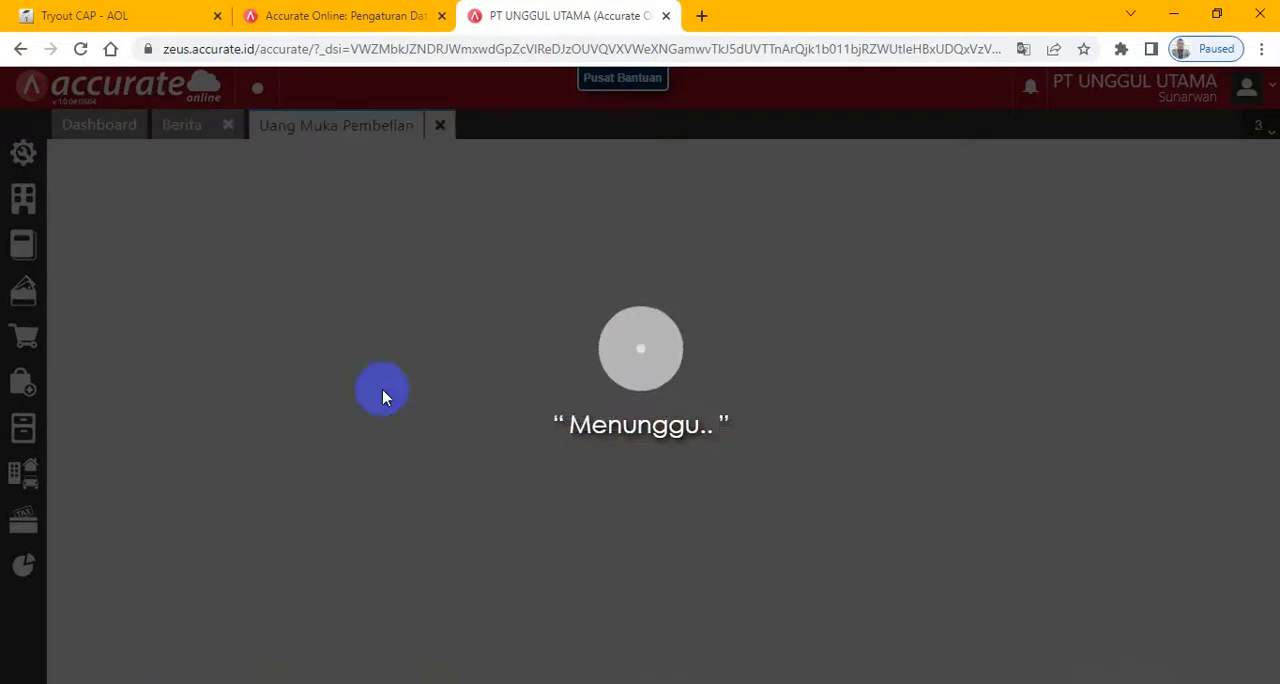
click(125, 15)
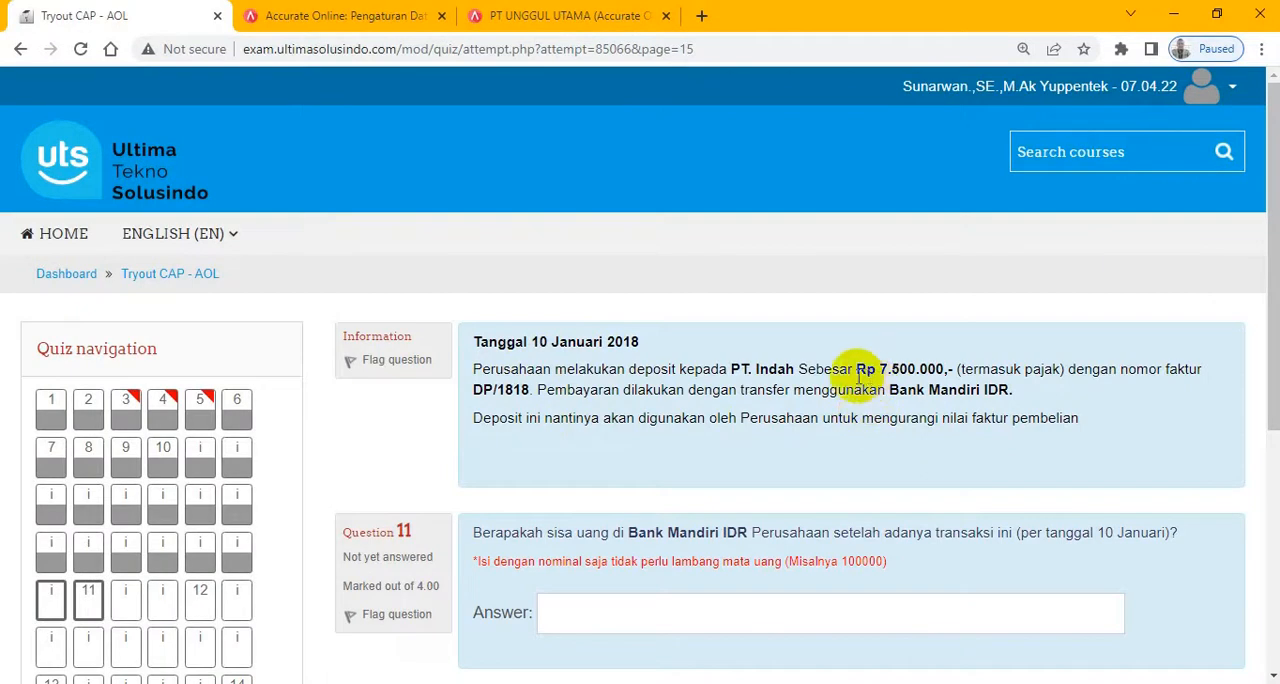
click(516, 16)
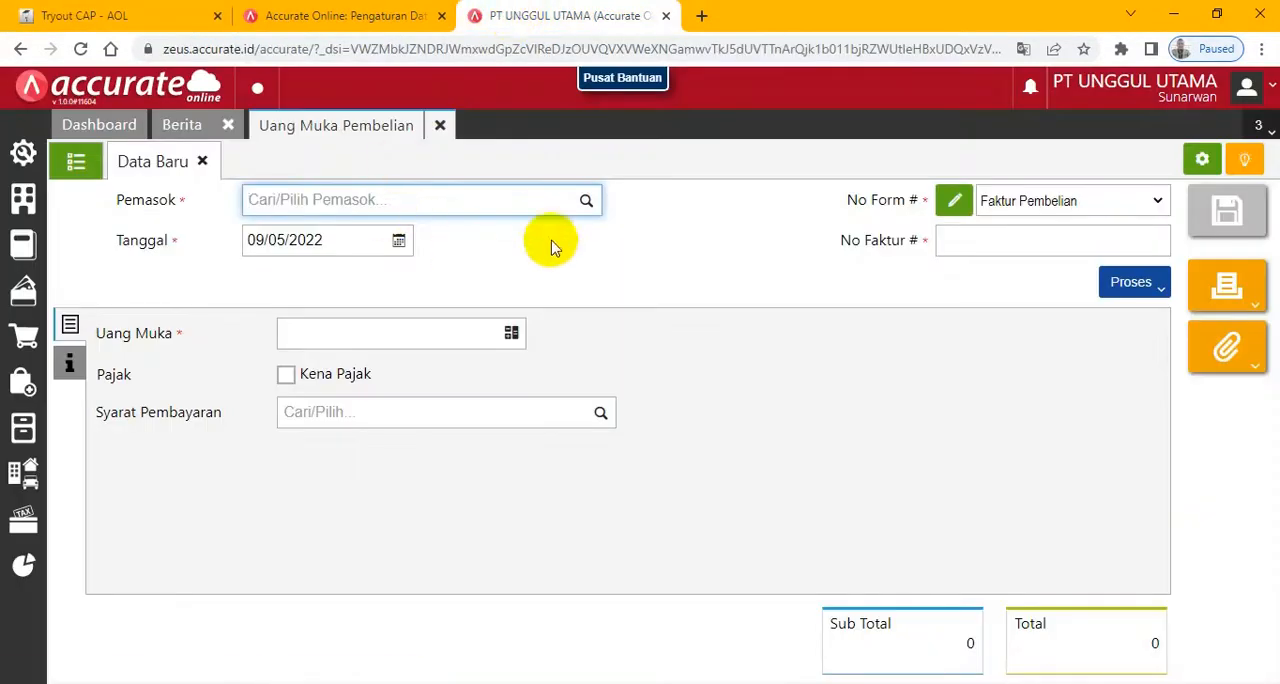
text(indah)
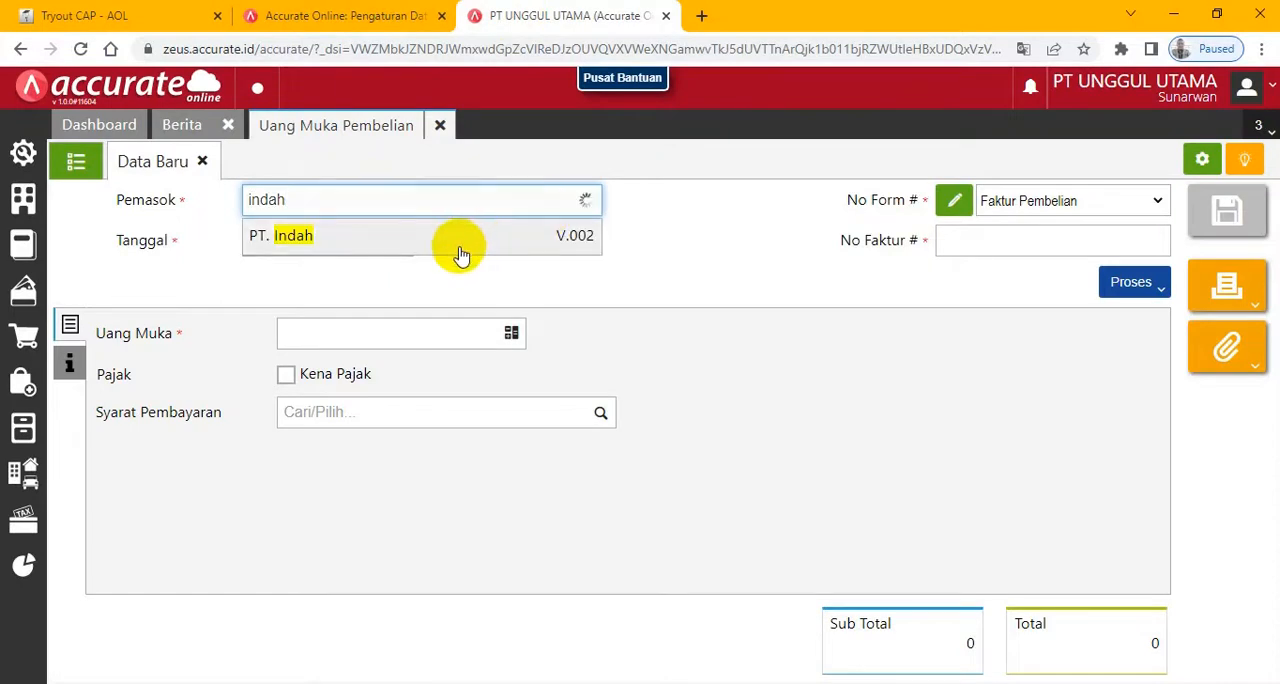
click(457, 248)
- Set the PT. Indah down payment's Tanggal to 10/01/2018 and its Uang Muka to Rp 7.500.000
click(330, 246)
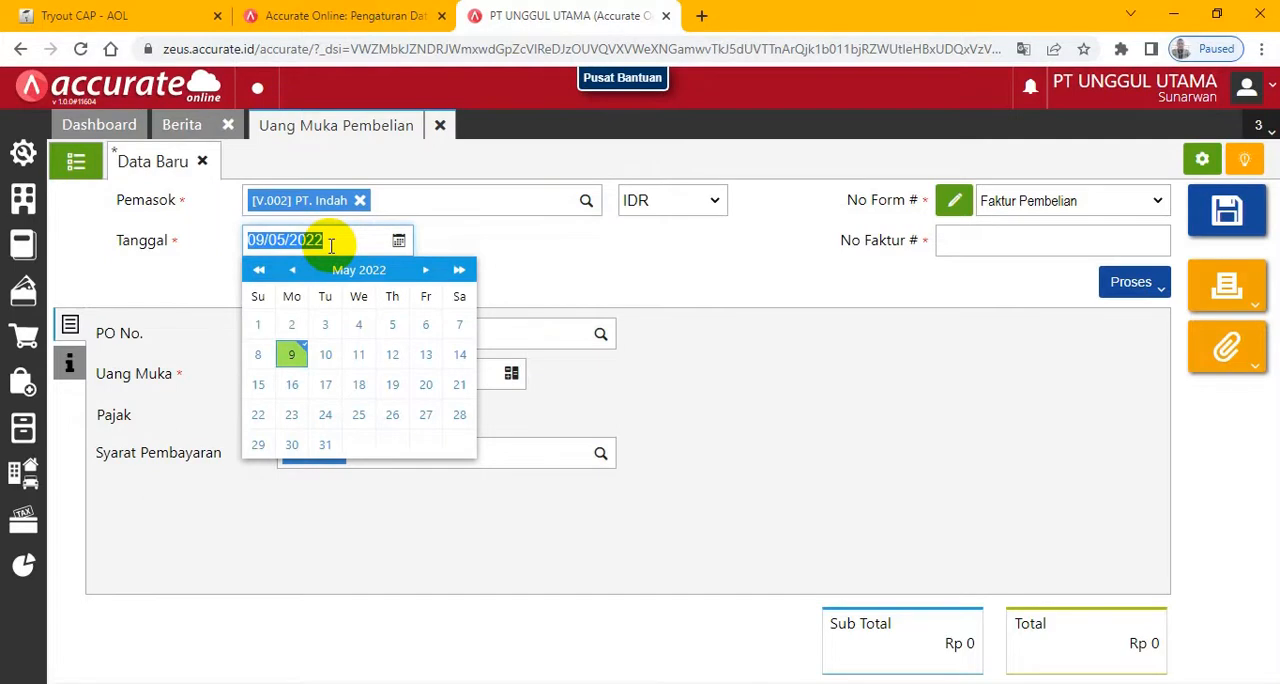
text(0)
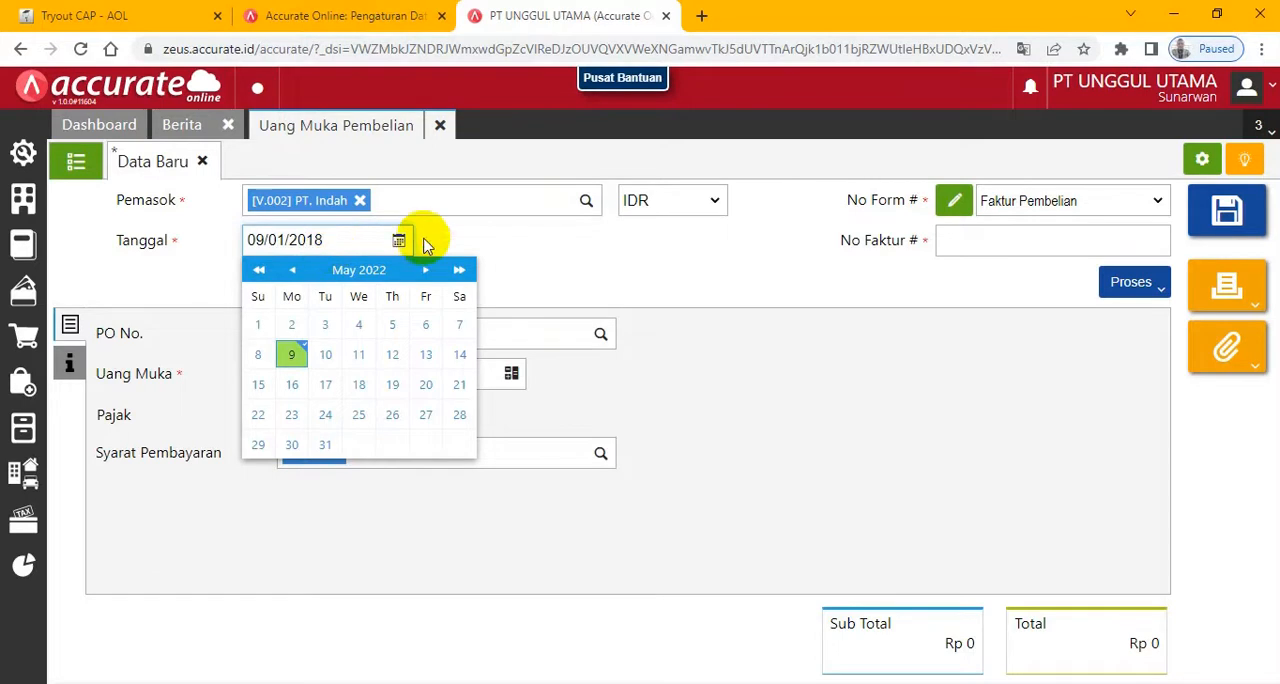
click(534, 240)
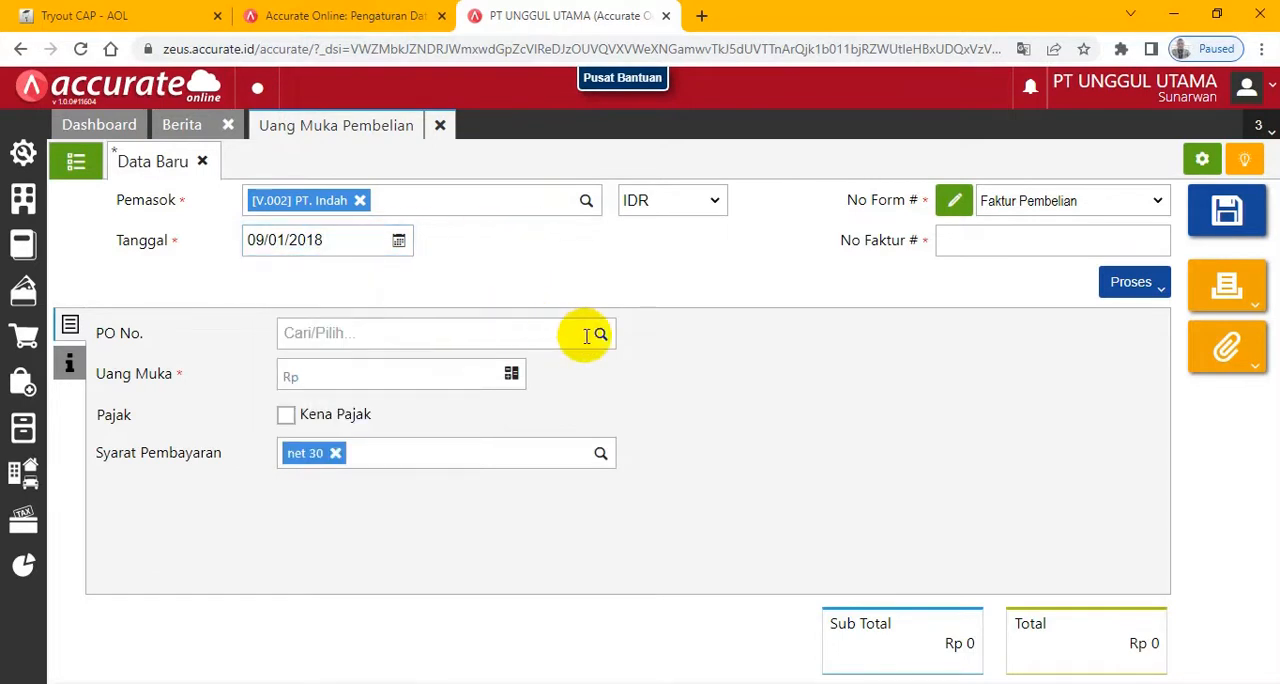
click(258, 240)
click(258, 240)
key(Delete)
text(1)
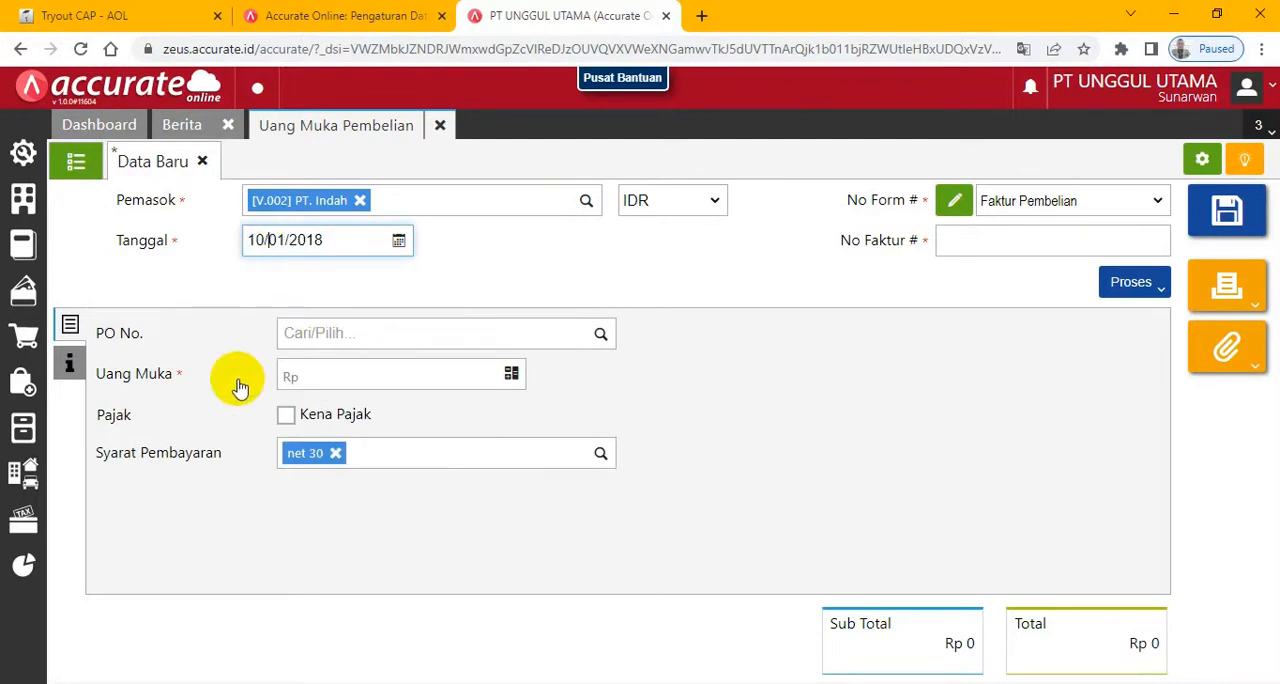
click(346, 380)
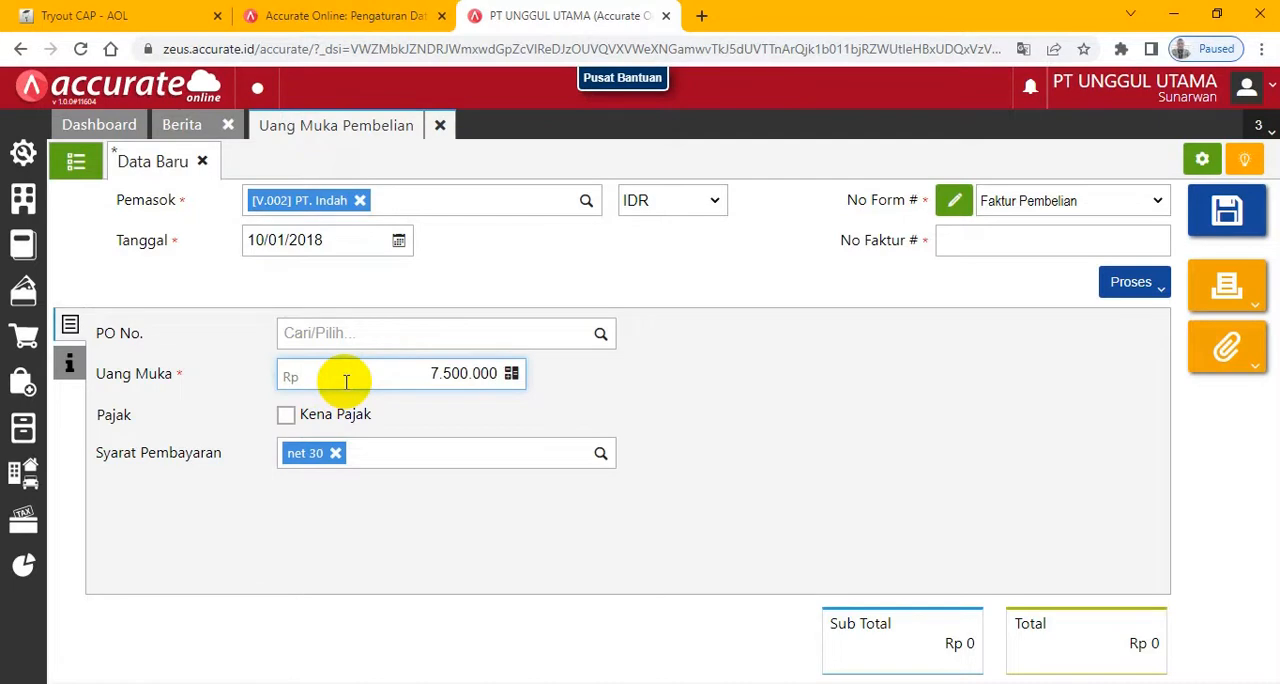
key(Tab)
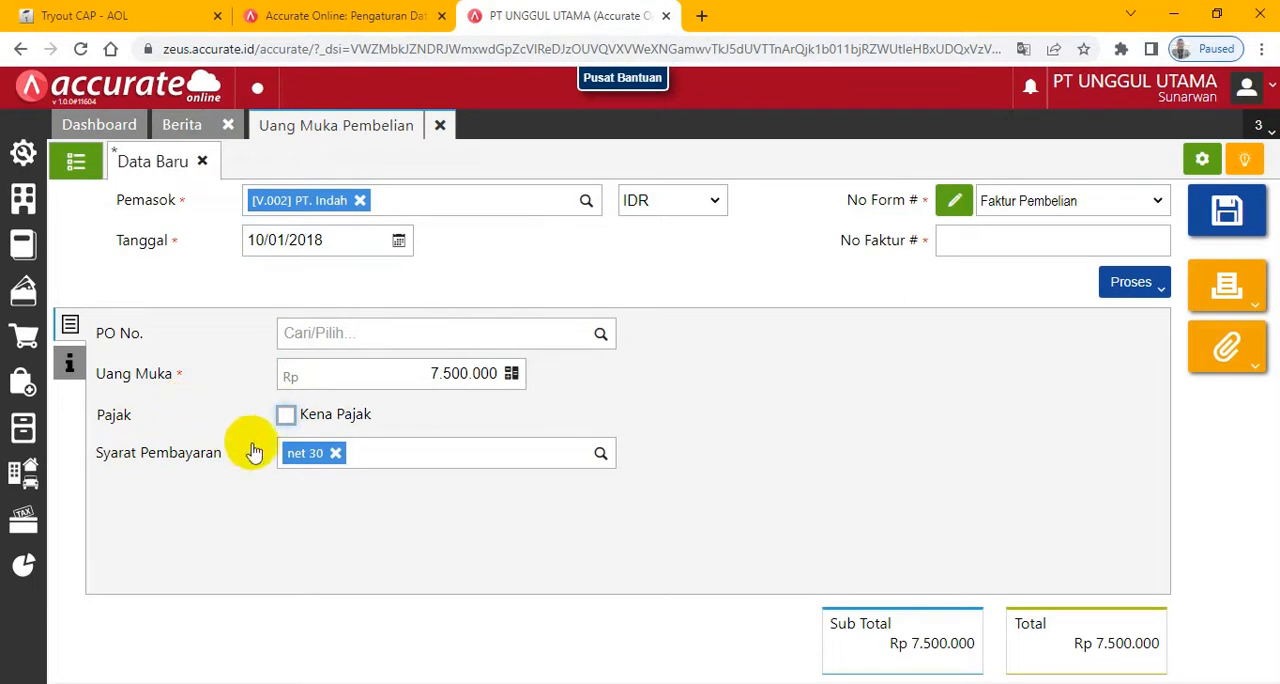
- Mark the PT. Indah down payment as Kena Pajak with Pajak Pertambahan Nilai, tax included, and check its additional tax document information
click(286, 416)
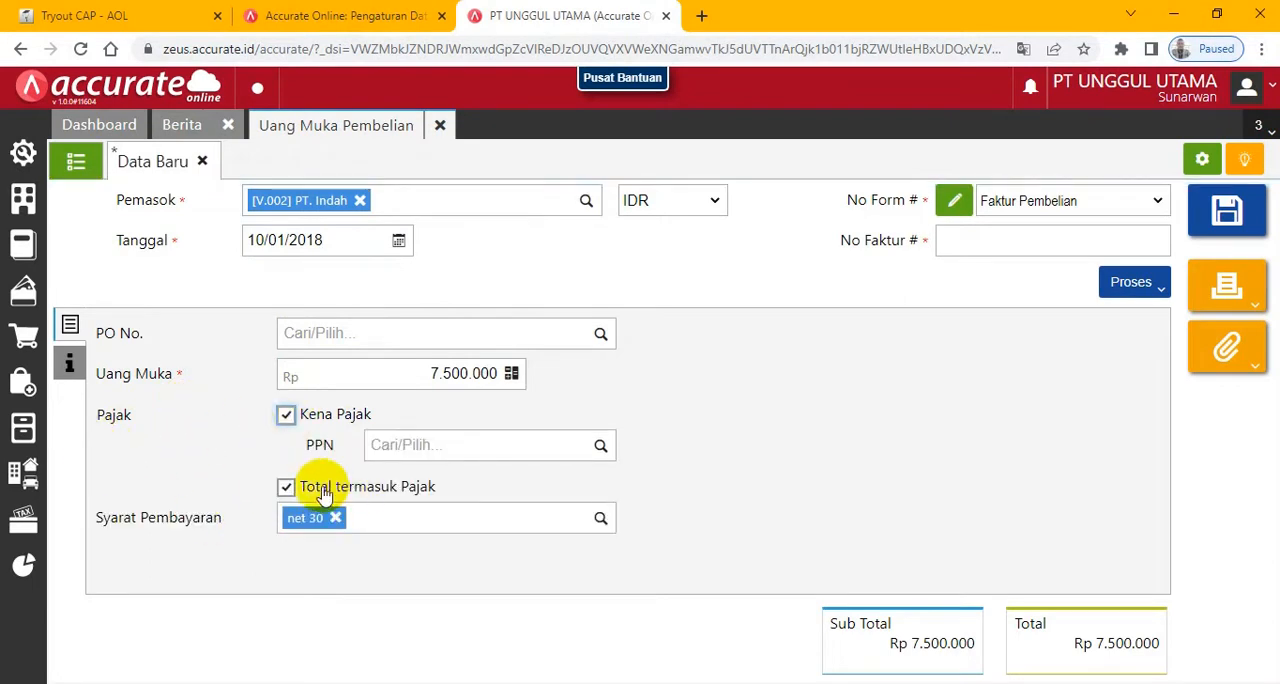
click(596, 447)
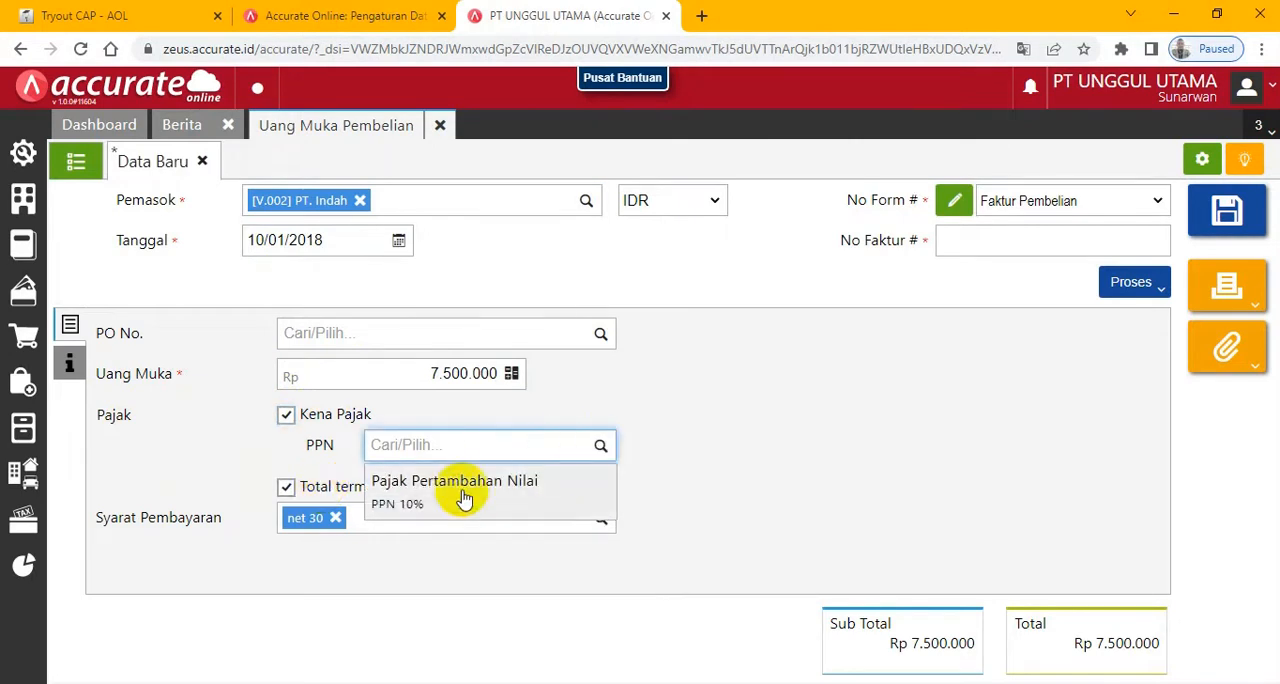
click(448, 494)
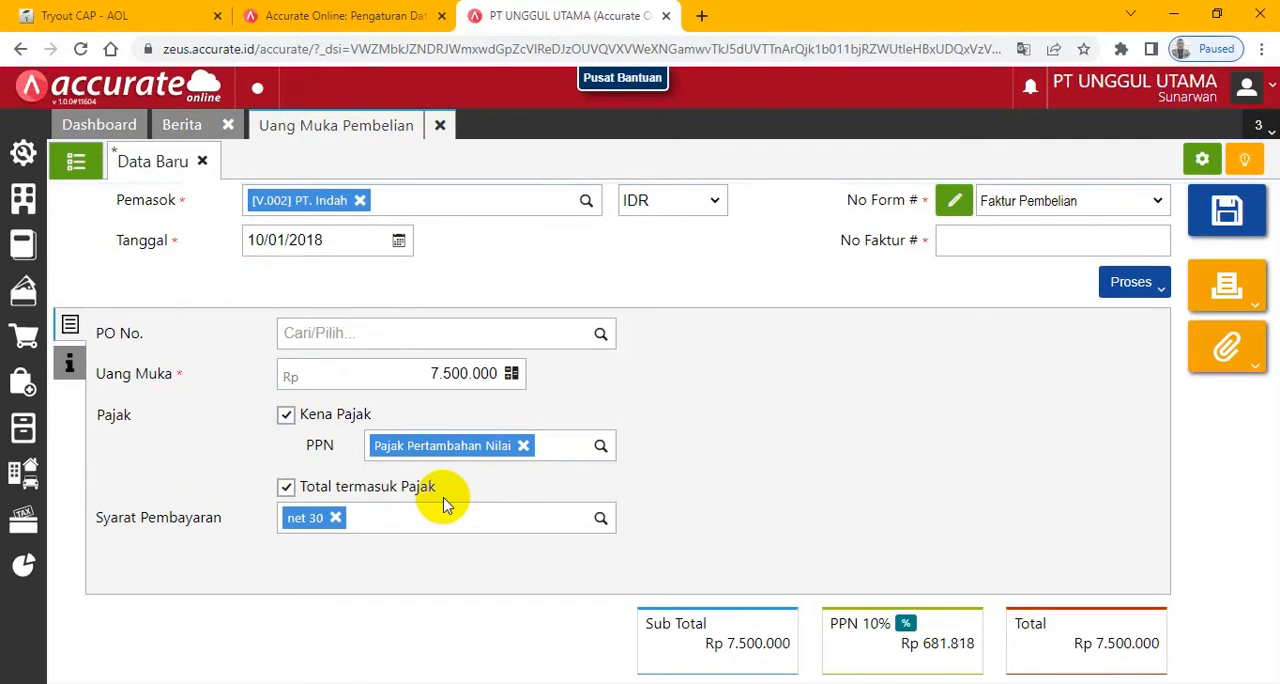
click(67, 363)
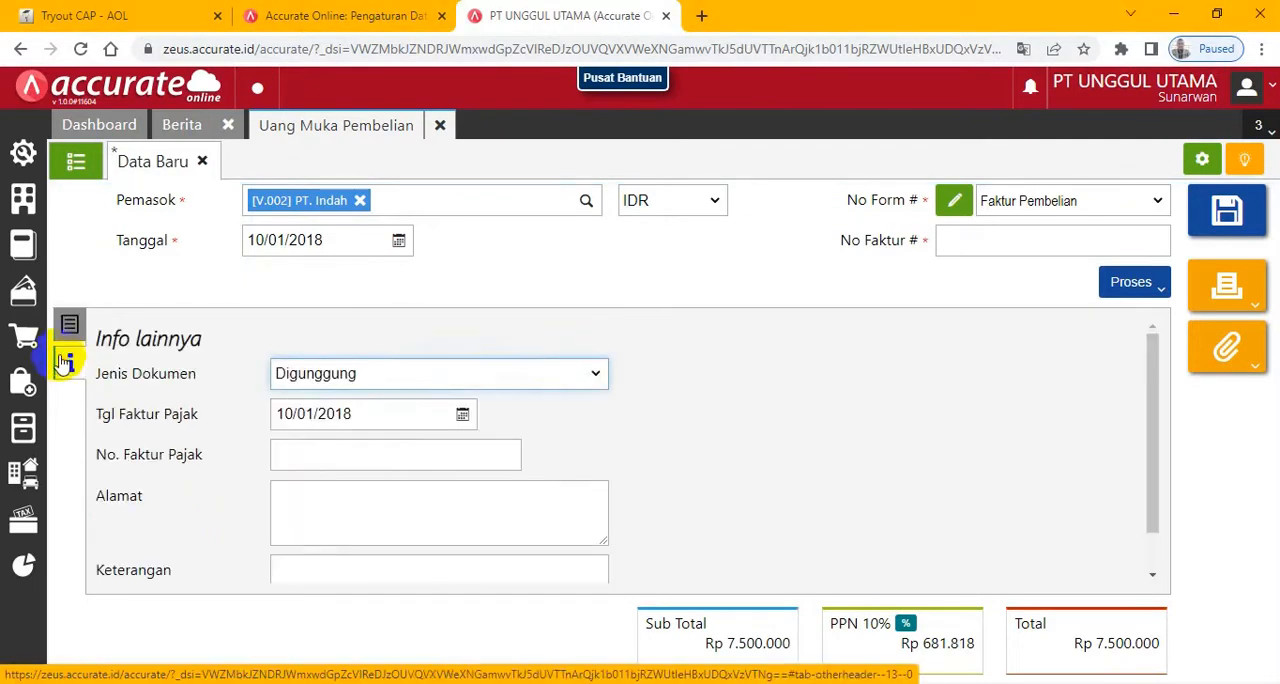
click(68, 323)
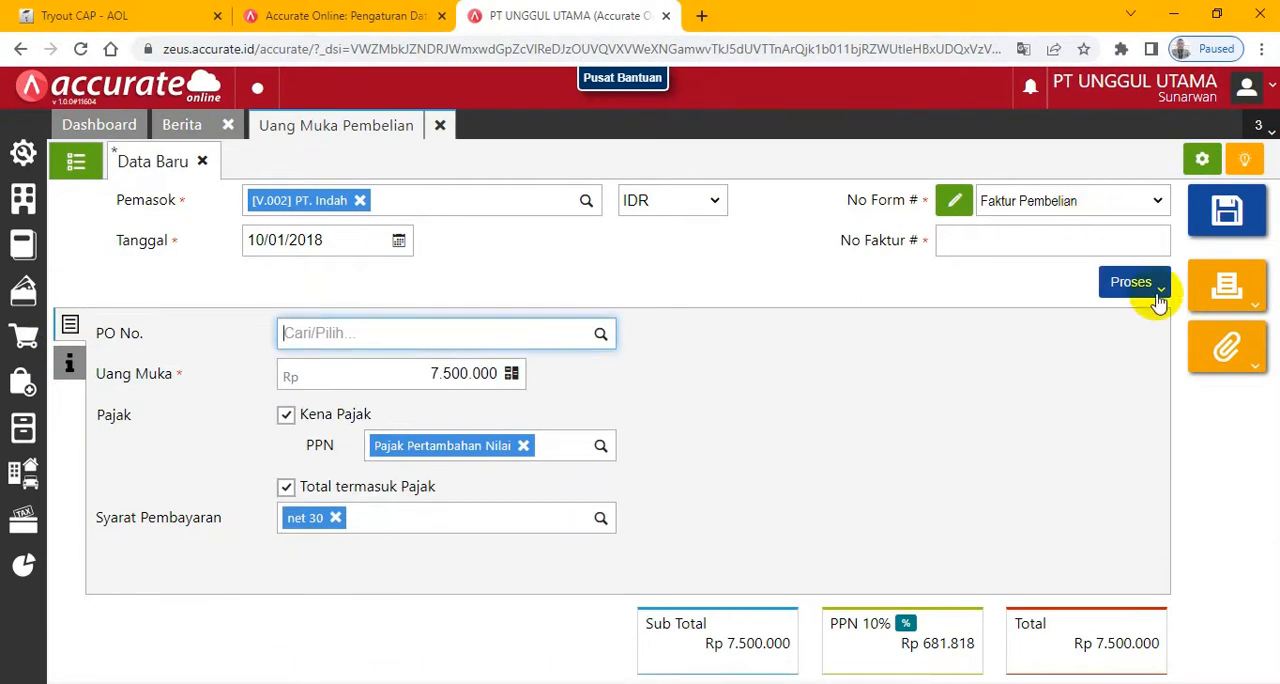
- Set the down payment's No Faktur to the exam's DP/1818 and process it into a Pembayaran Pembelian
click(1055, 245)
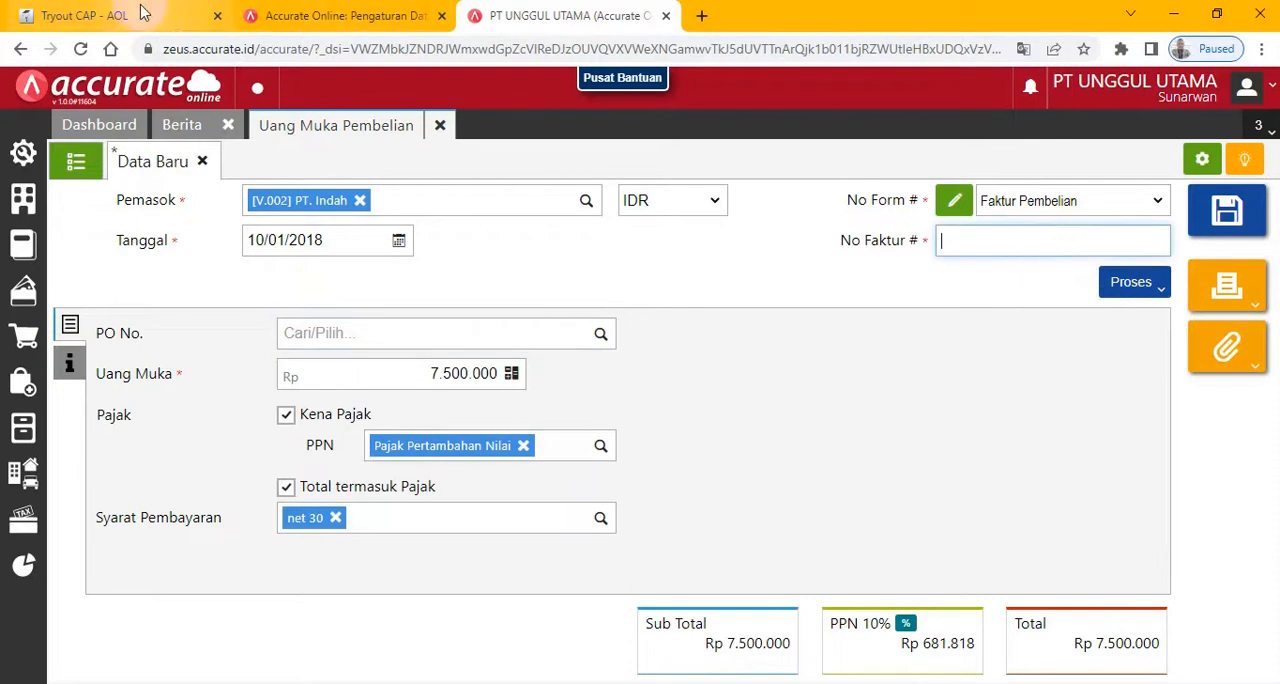
click(100, 15)
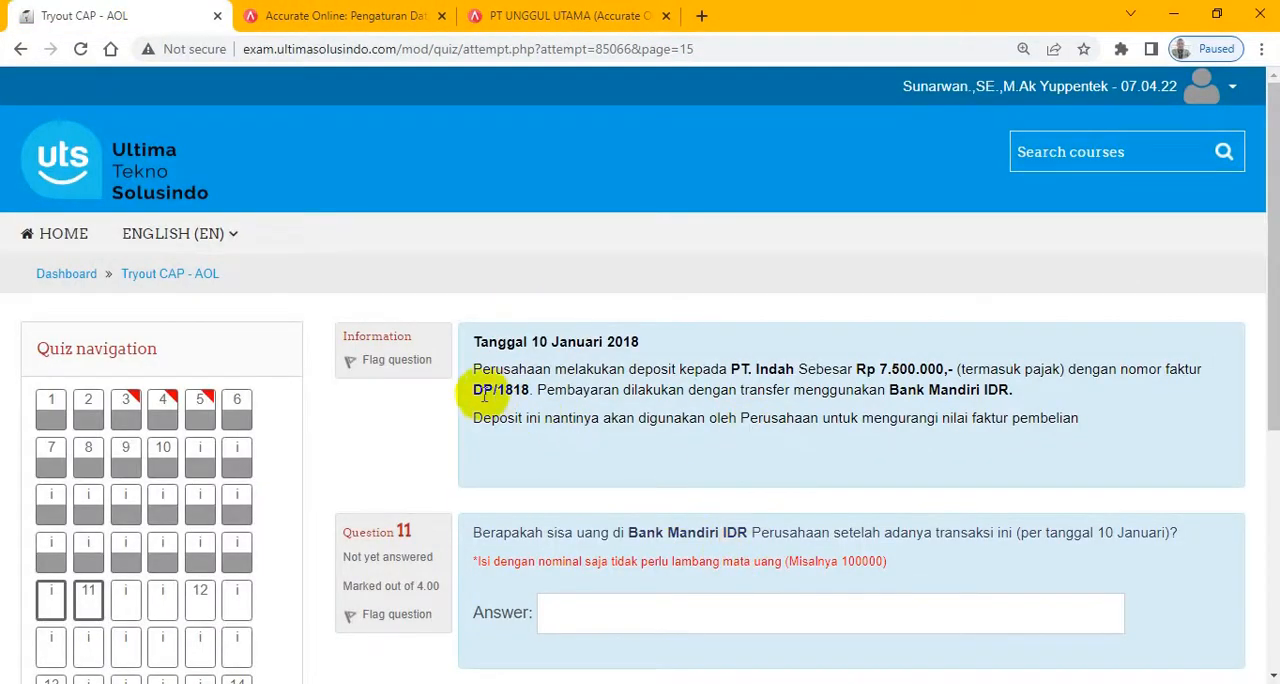
drag(477, 390, 516, 389)
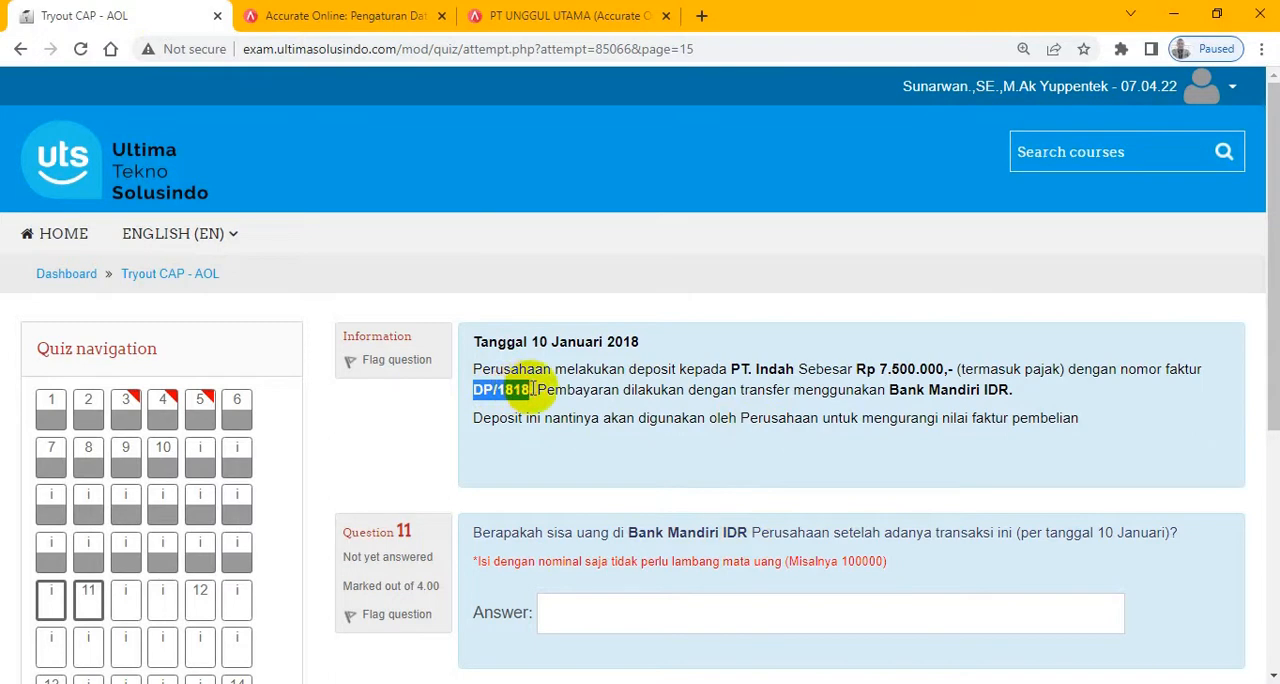
click(586, 14)
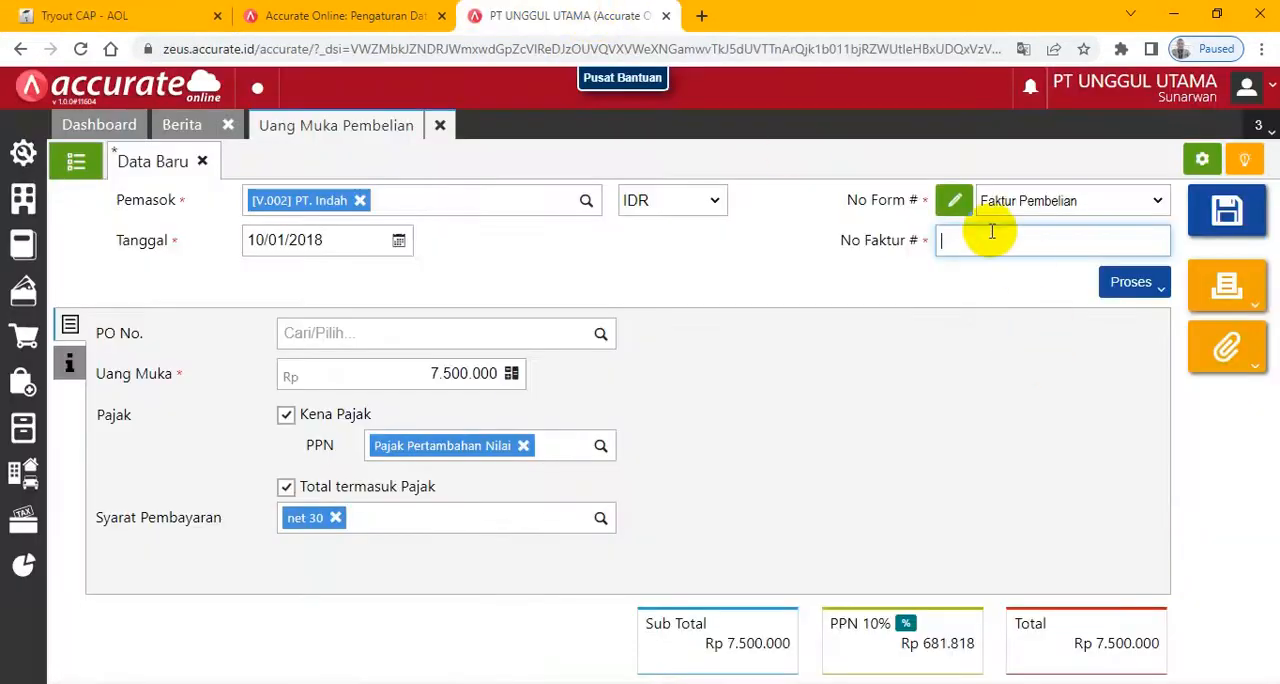
click(1152, 292)
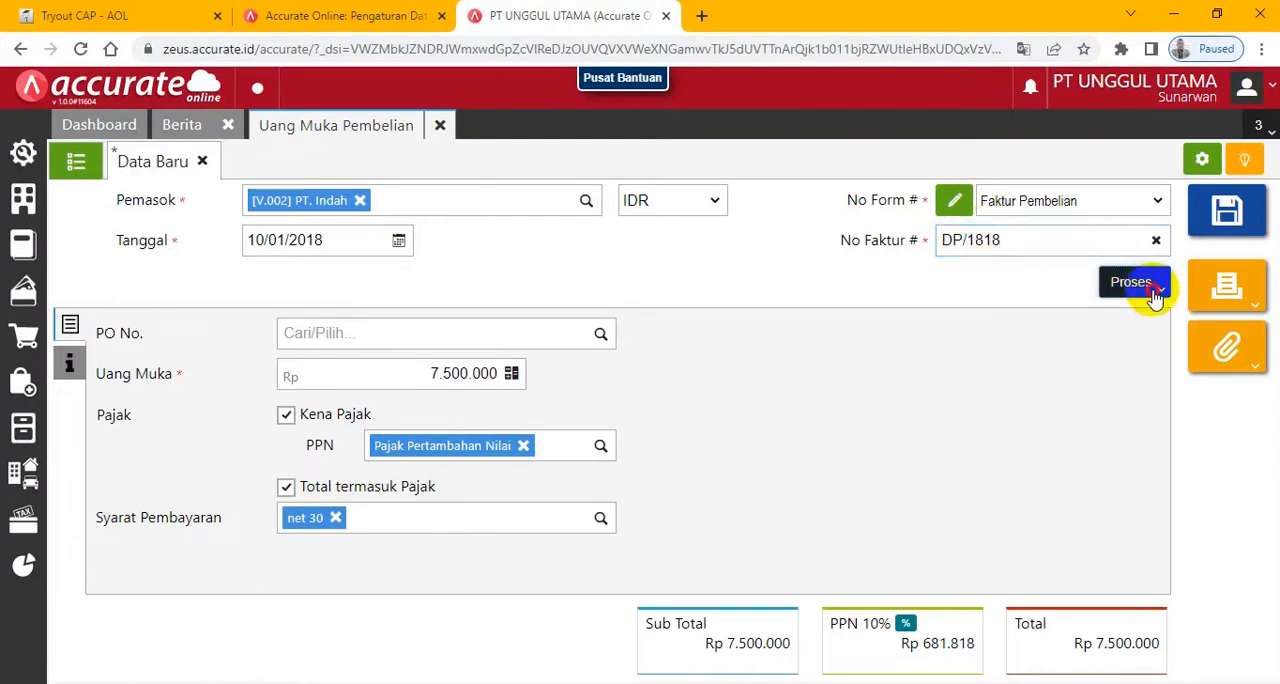
click(1058, 324)
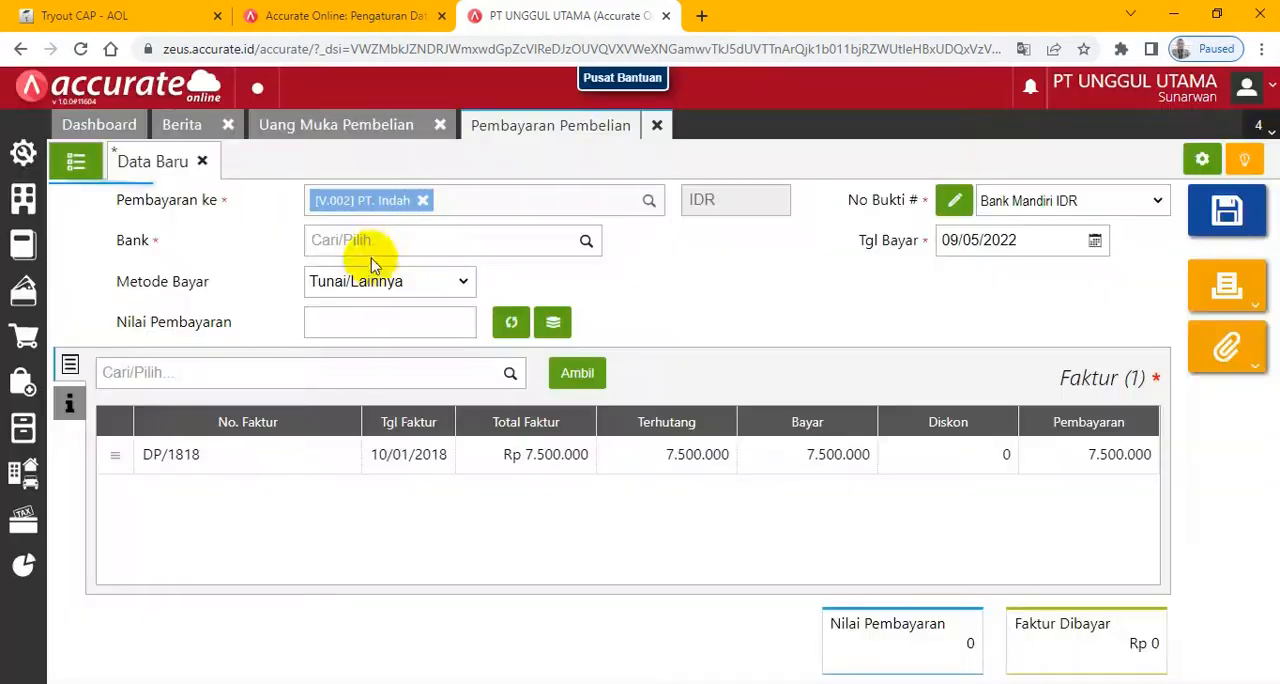
- Choose Bank Mandiri IDR as the payment's Bank and fill Nilai Pembayaran with the DP/1818 invoice amount of Rp 7.500.000
click(385, 242)
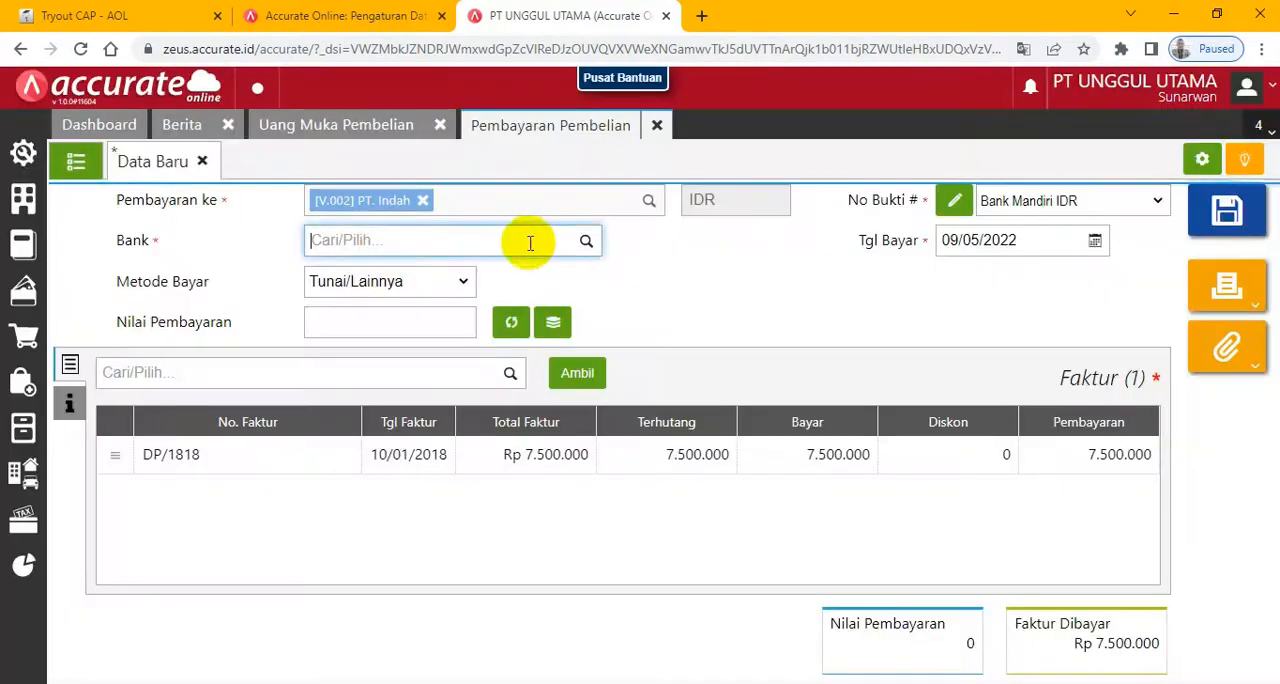
click(587, 244)
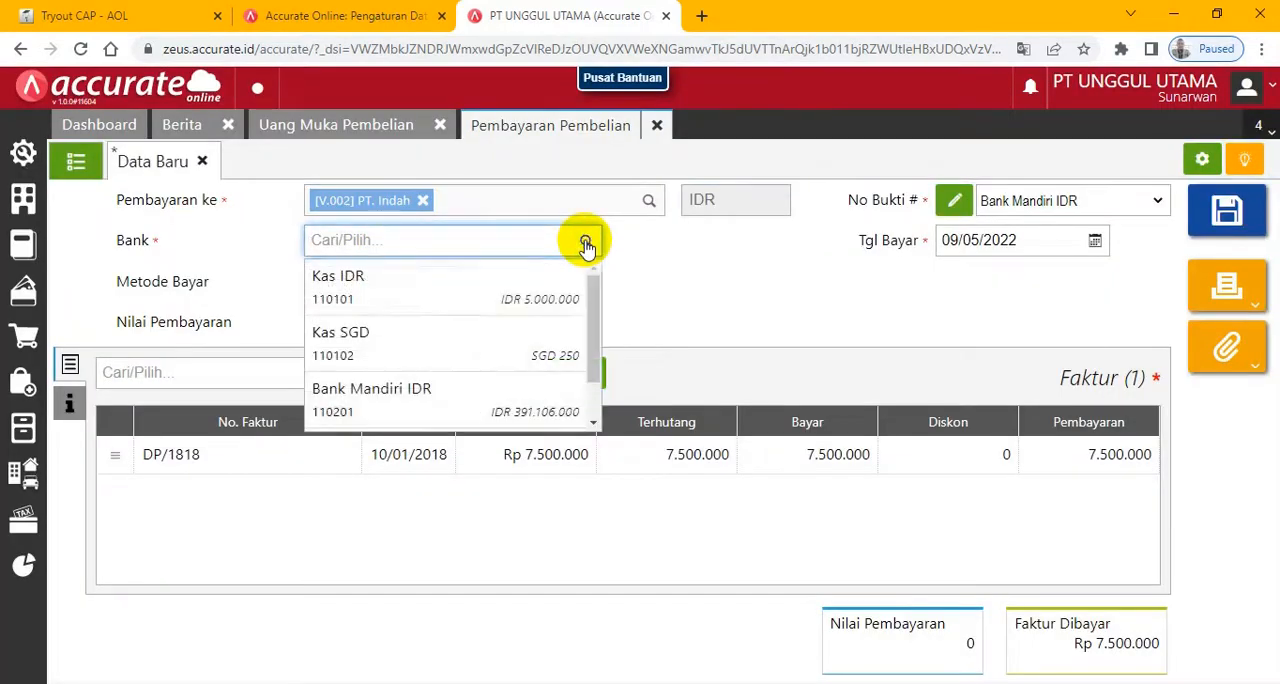
click(392, 402)
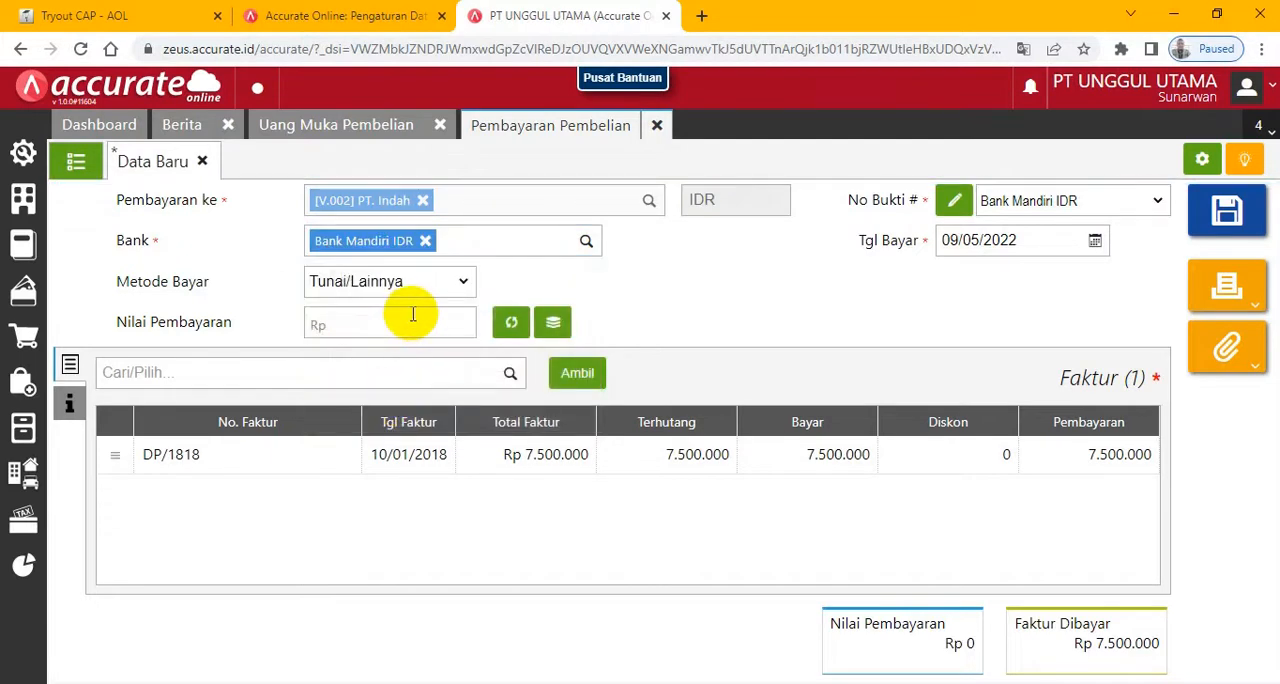
click(511, 323)
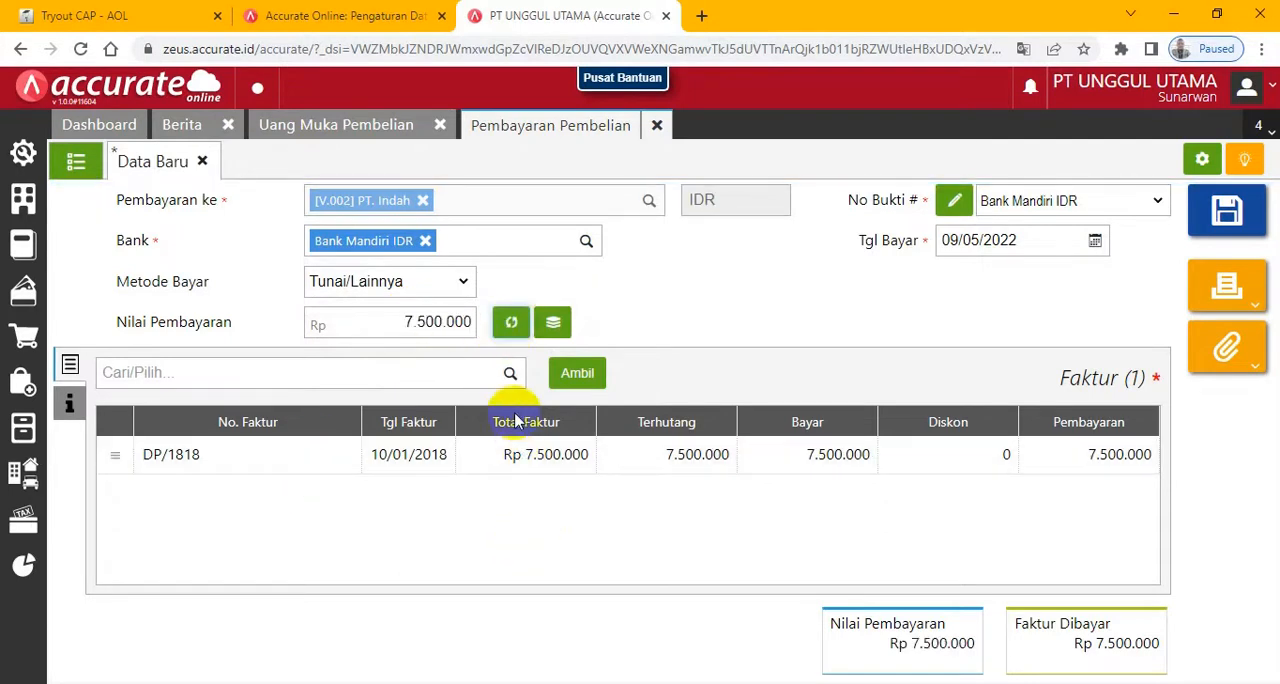
- Save the PT. Indah payment with Tgl Bayar 10/01/2018, and close the Uang Muka Pembelian and Pembayaran Pembelian forms
click(1039, 245)
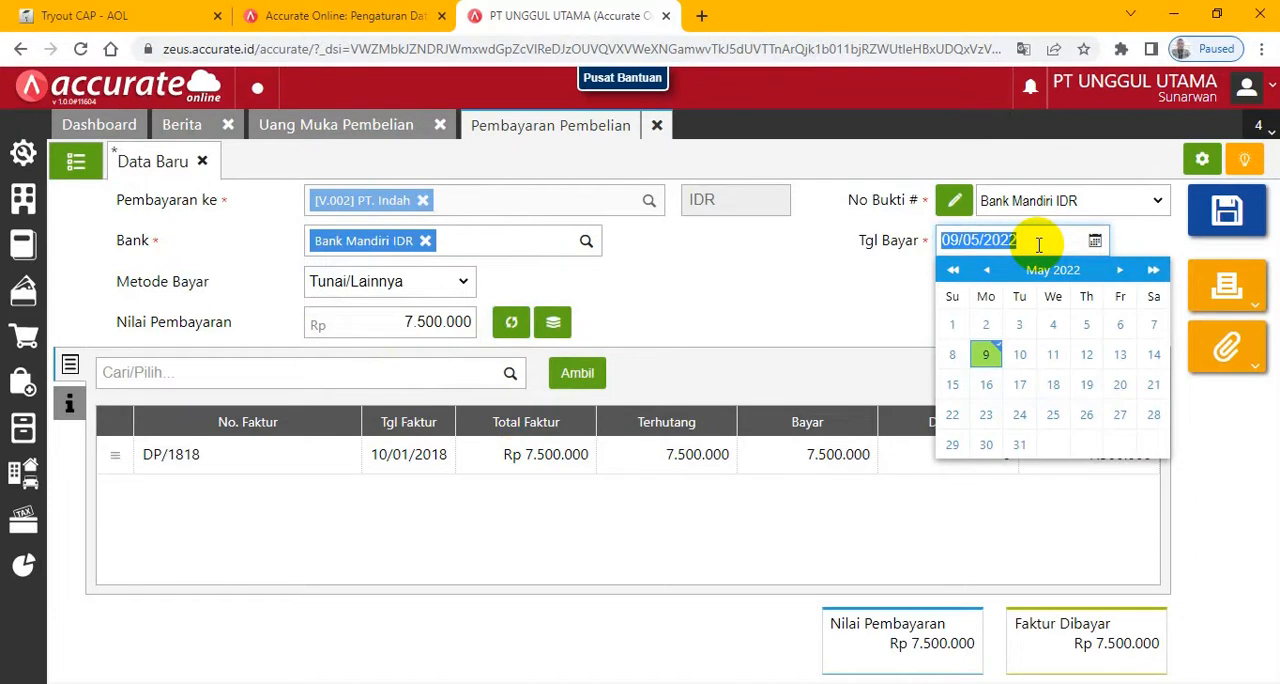
text(10)
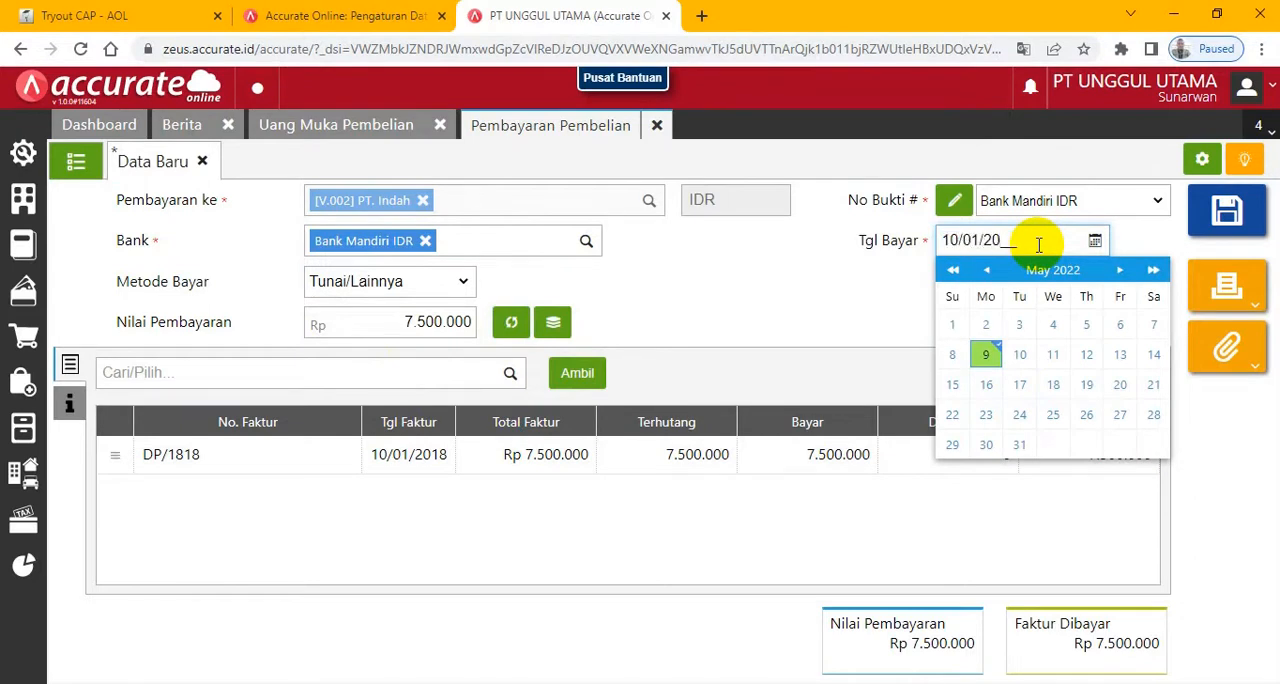
click(697, 288)
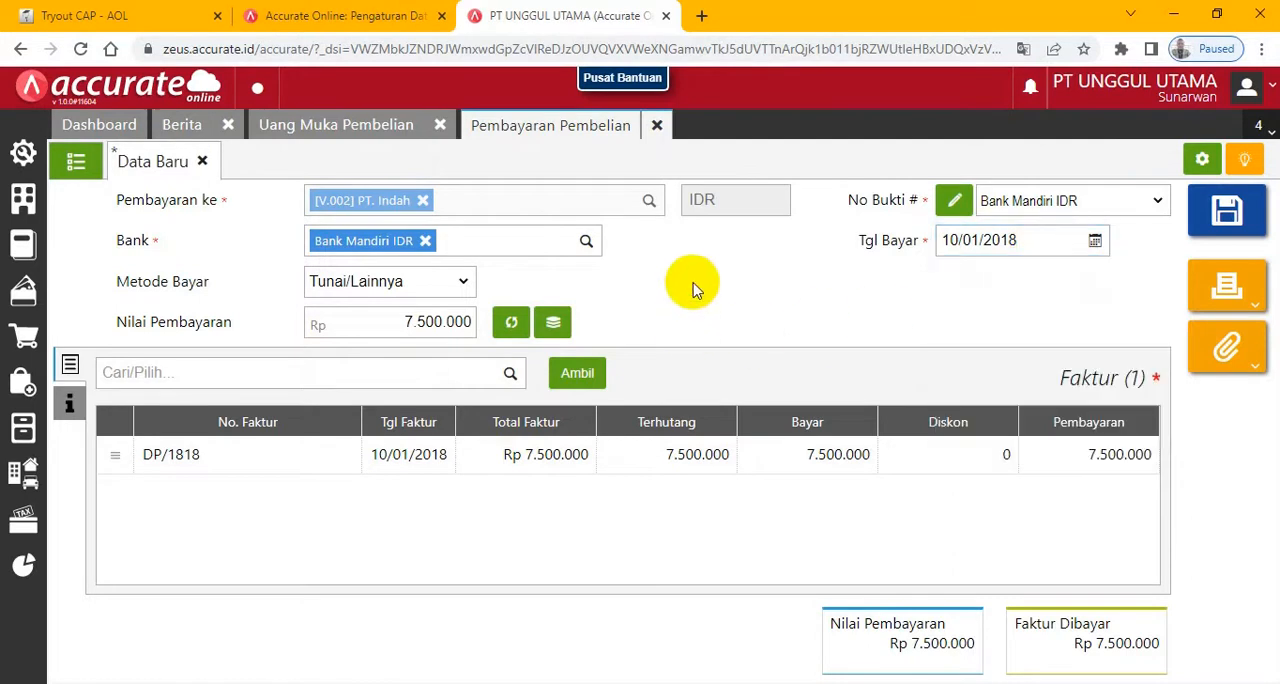
click(1229, 214)
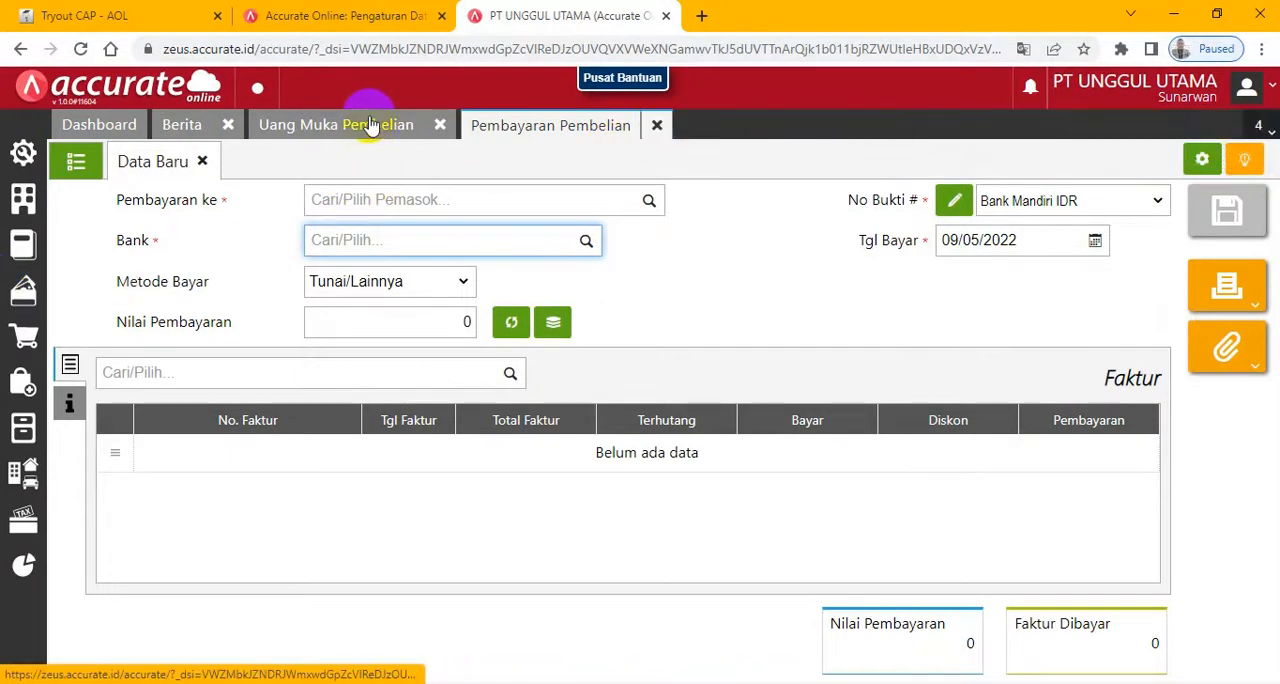
click(427, 128)
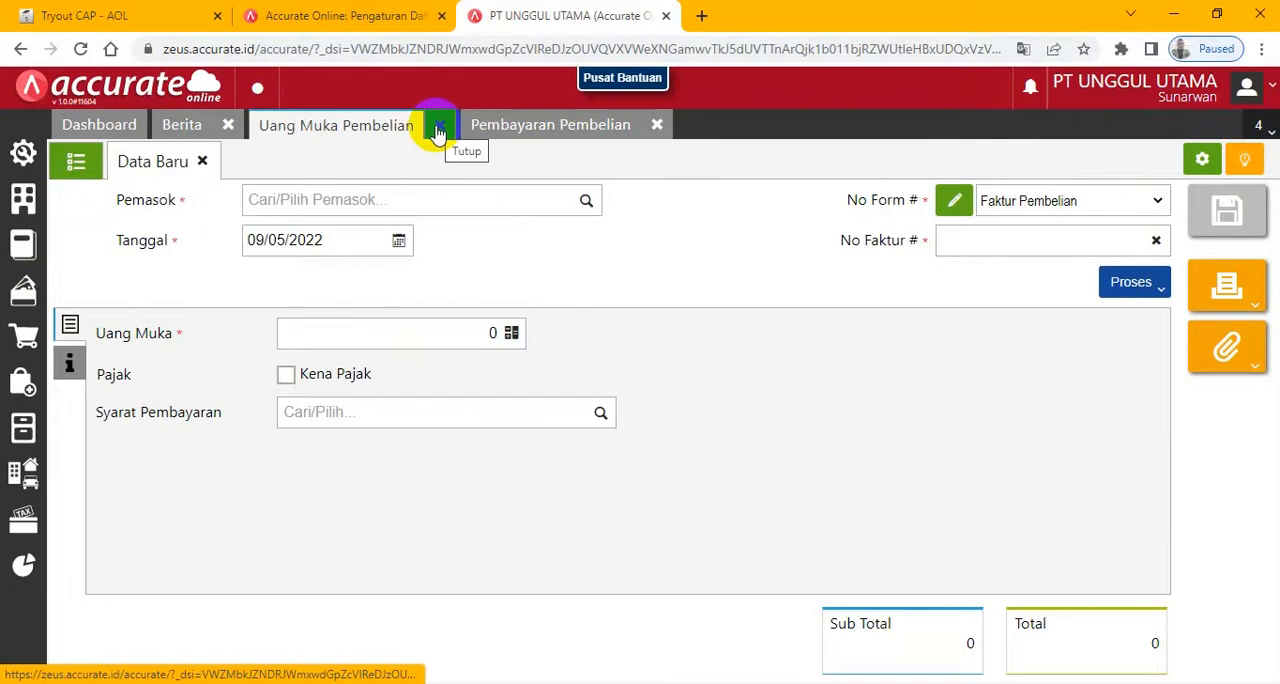
click(437, 132)
- Read exam Question 11 about Bank Mandiri IDR, and open the parameters of the Neraca (Induk Skontro) report in Accurate
click(98, 14)
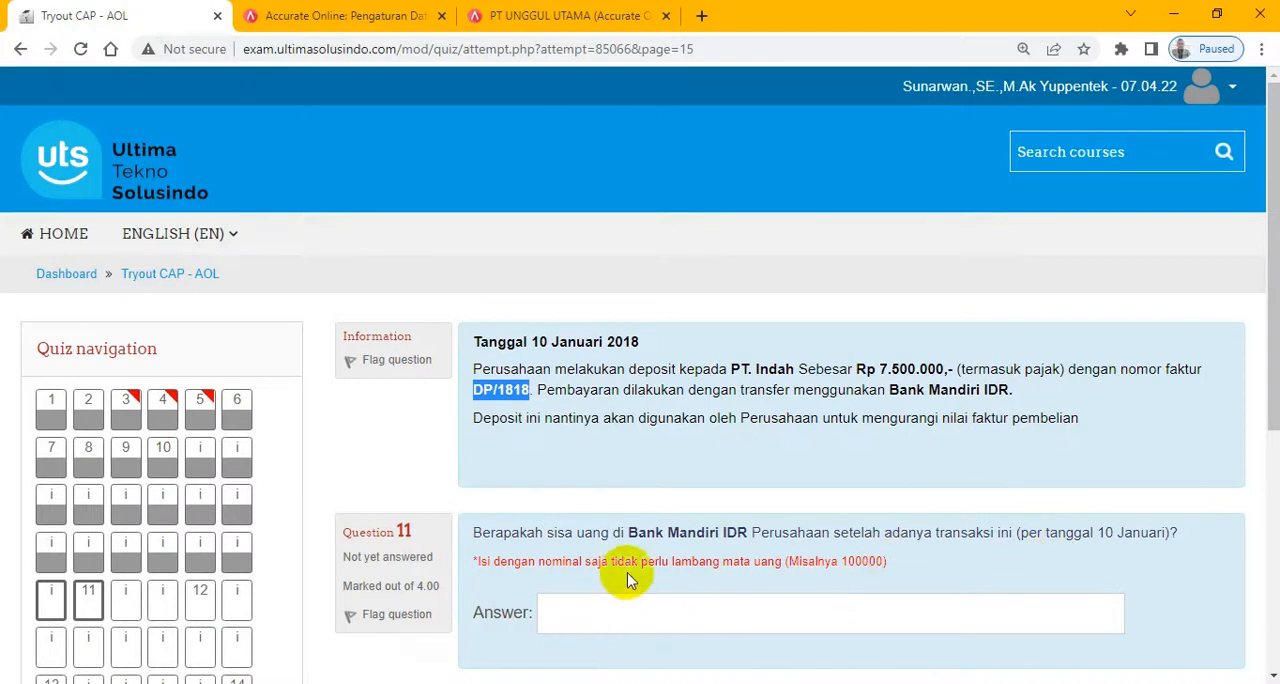
drag(628, 532, 754, 532)
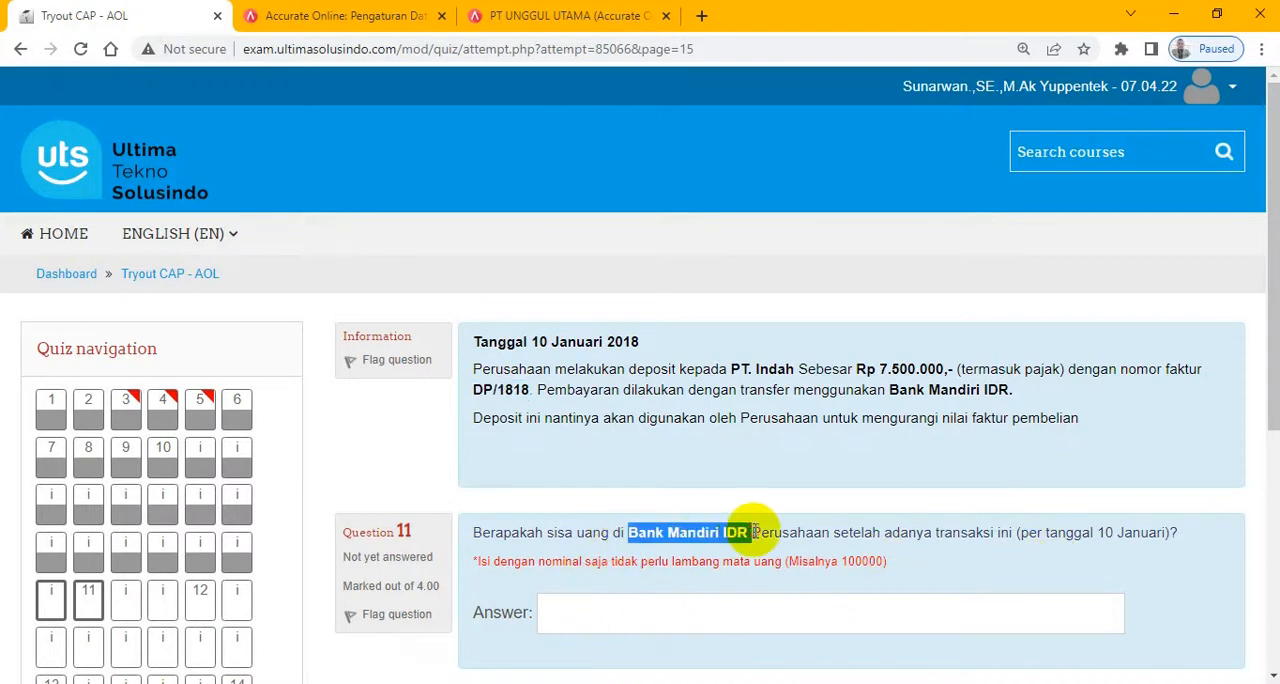
click(568, 15)
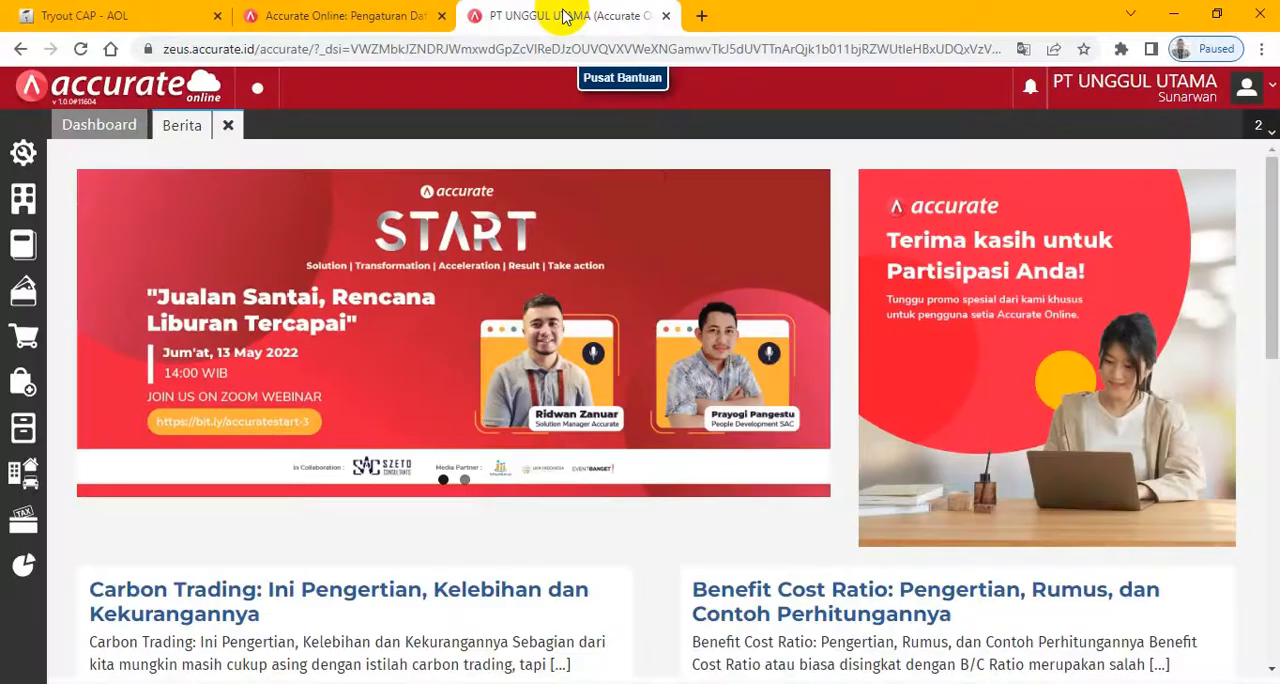
click(19, 566)
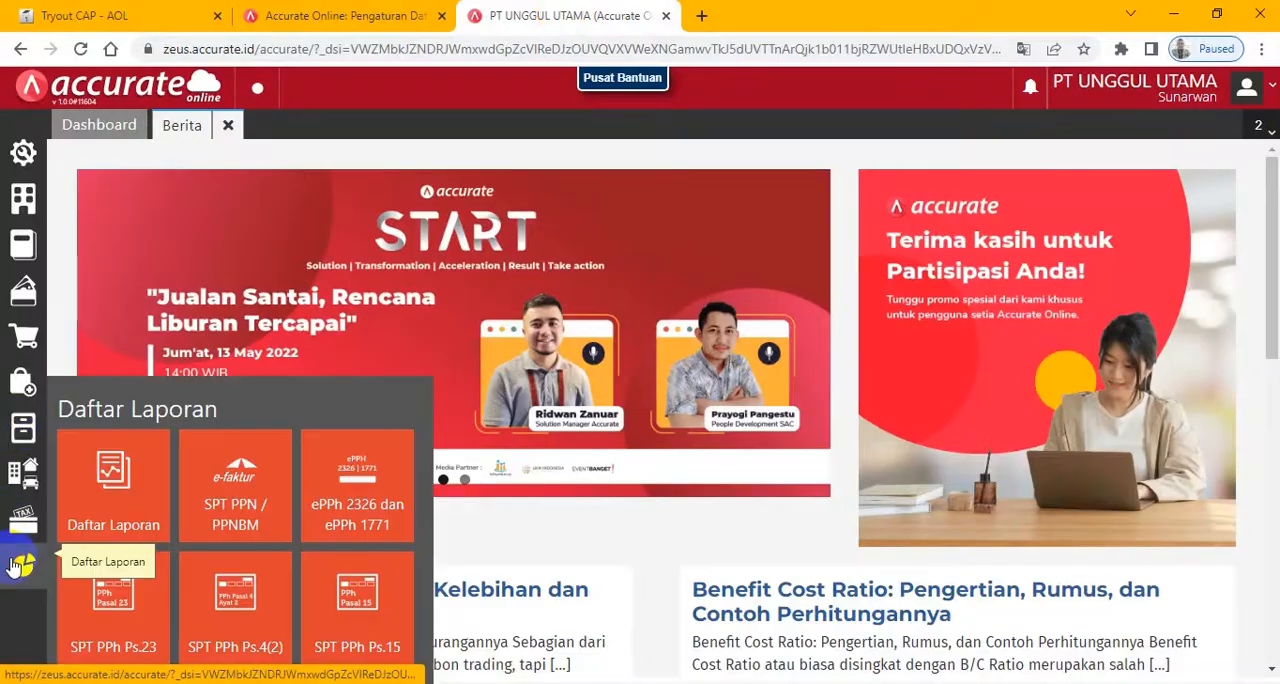
click(84, 506)
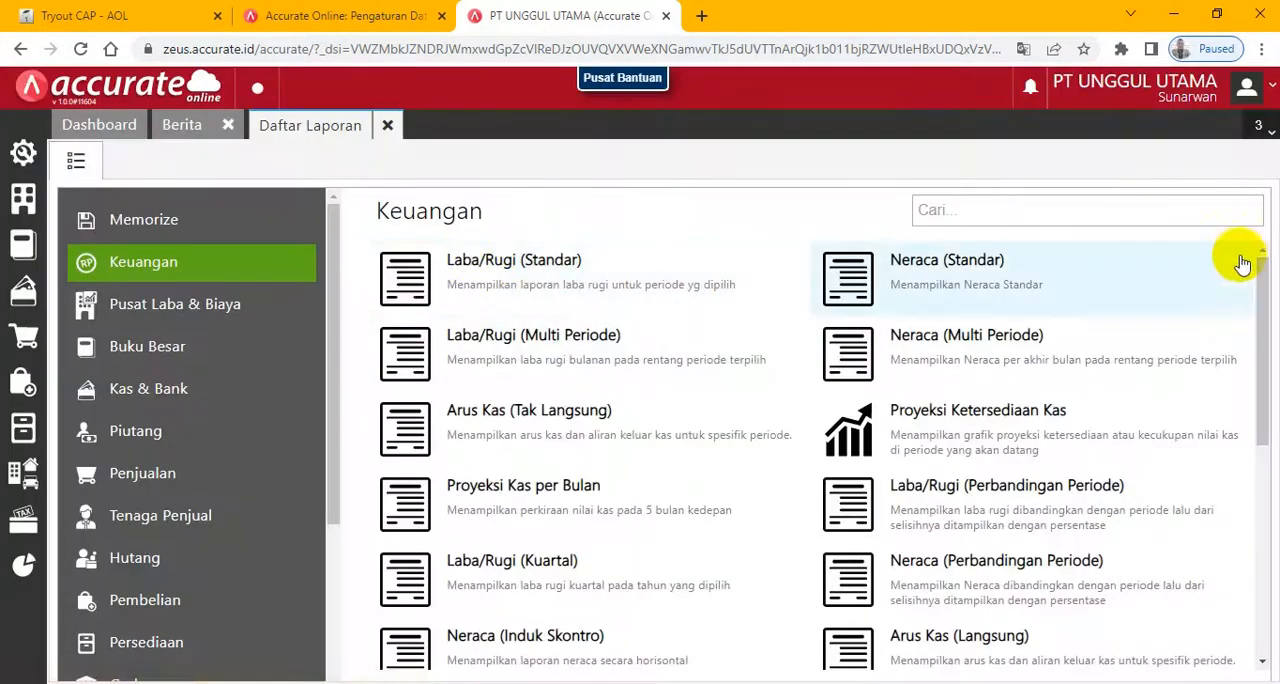
scroll(1251, 249, down, 1)
click(558, 552)
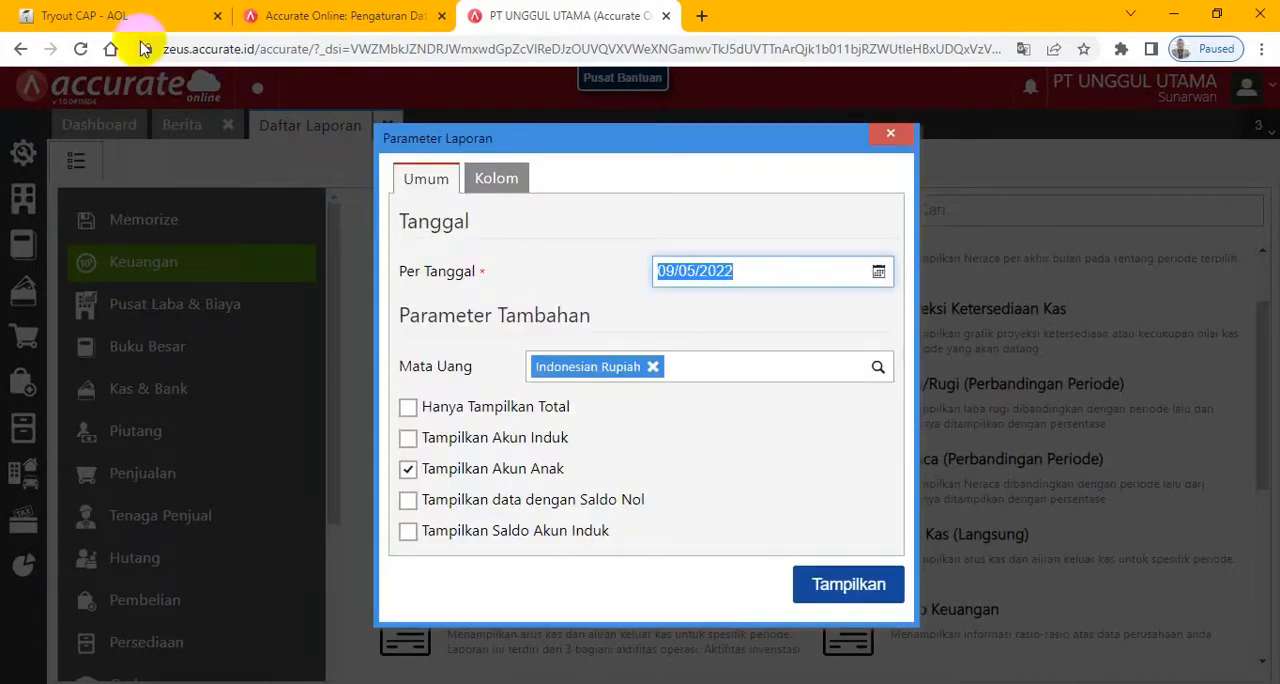
- Display the Neraca (Induk Skontro) report as of 10/01/2018 and look up the Bank Mandiri IDR balance
click(118, 14)
click(540, 16)
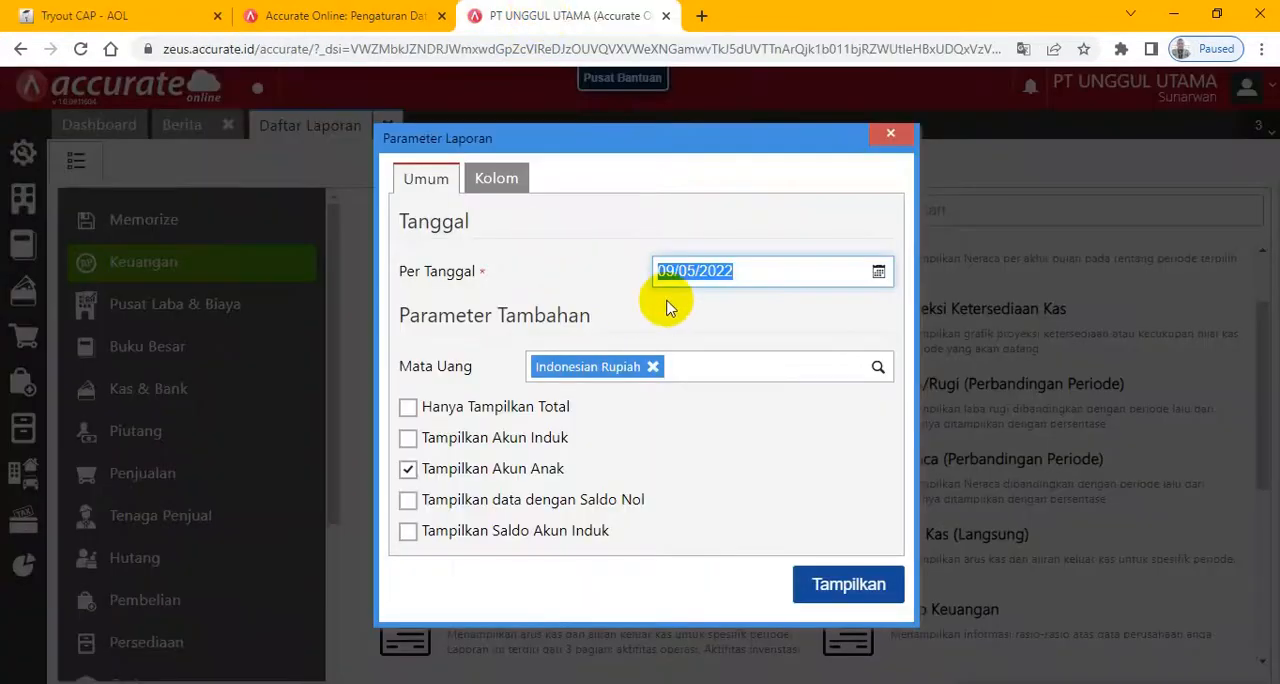
text(1)
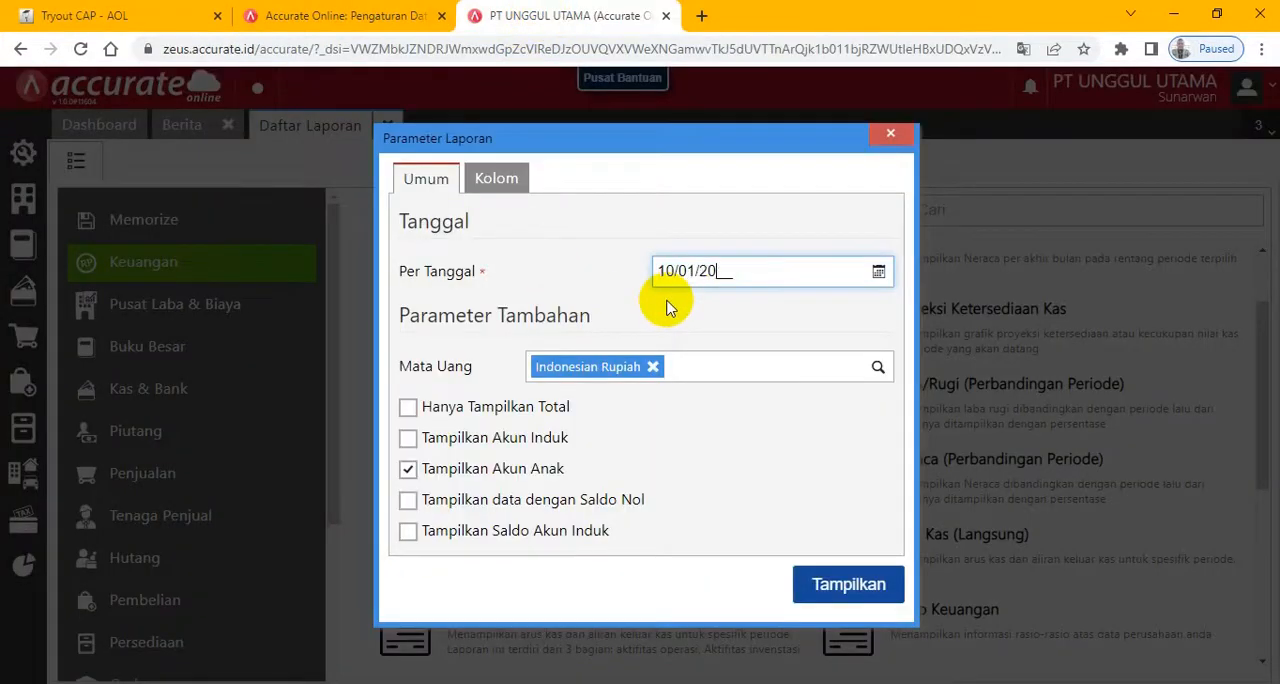
click(829, 585)
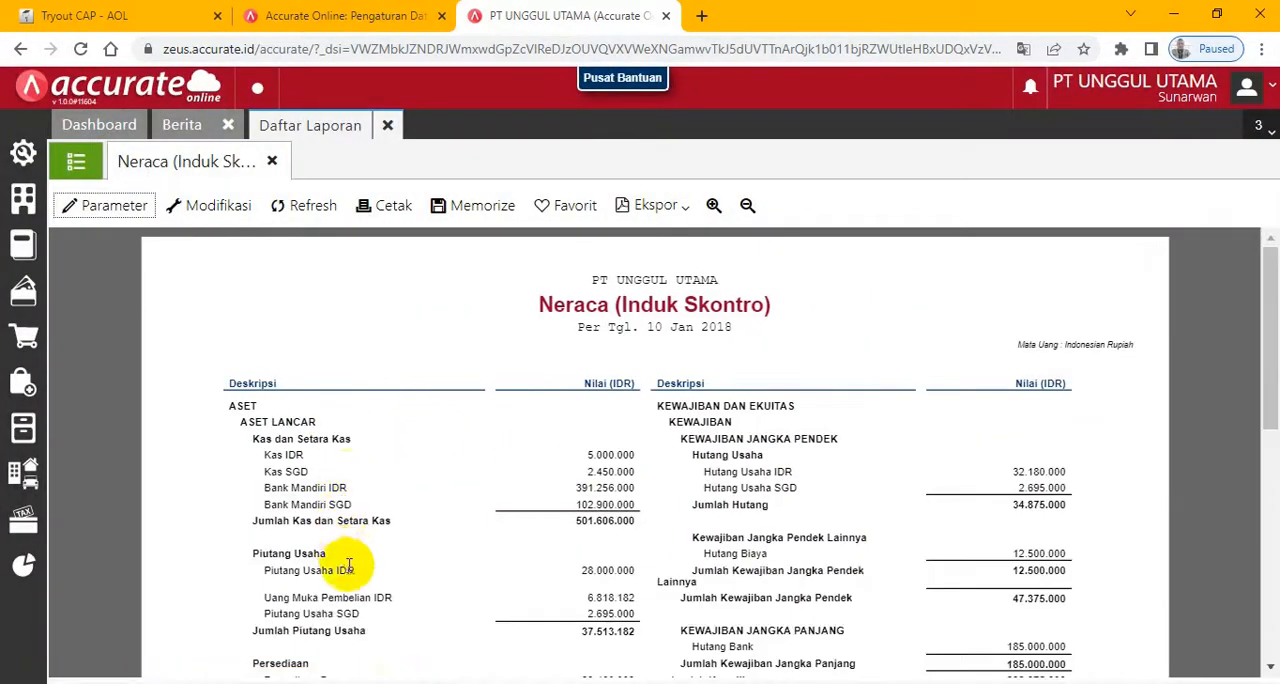
scroll(346, 586, down, 5)
scroll(350, 587, up, 3)
scroll(350, 587, up, 2)
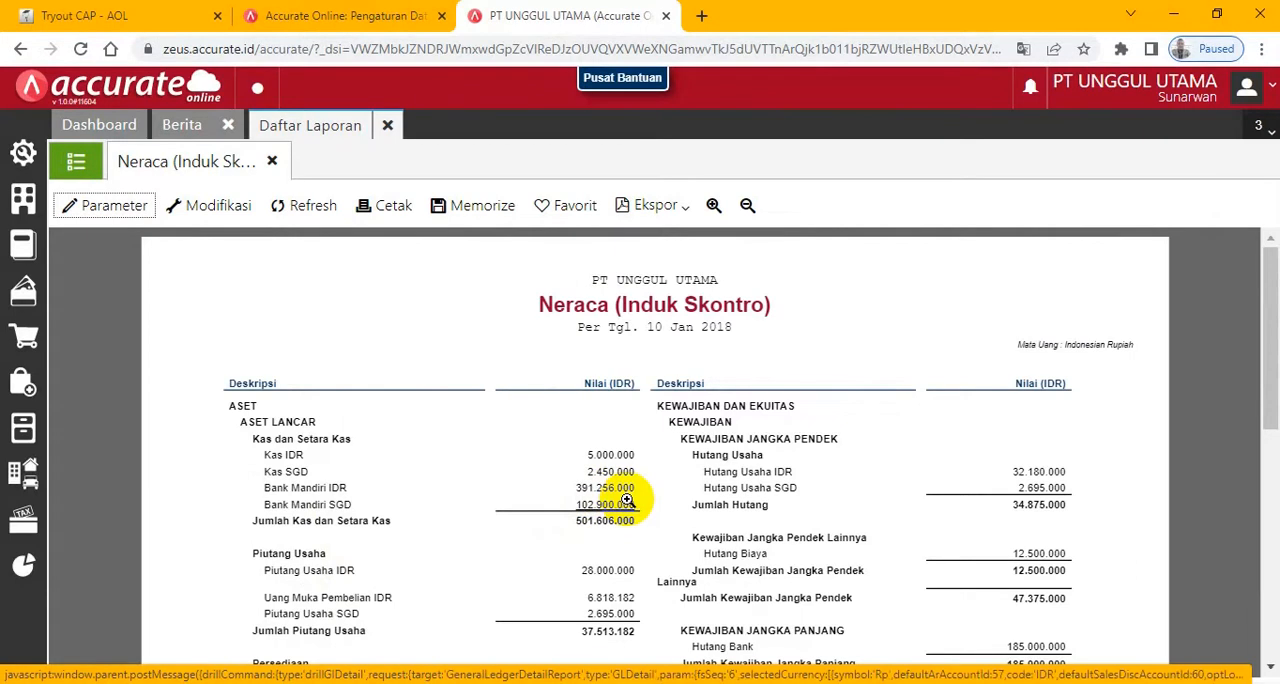
- Answer exam Question 11 with 391256000 and compare it with the Bank Mandiri IDR line in the Neraca report
click(108, 16)
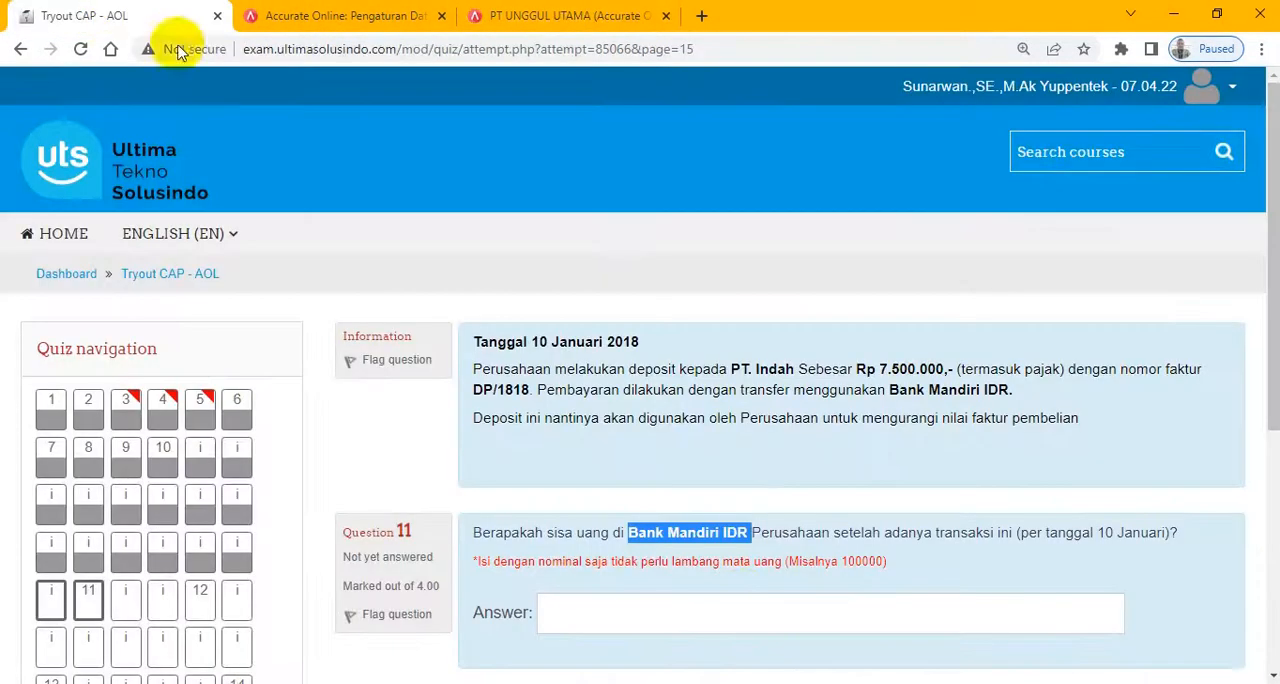
click(653, 615)
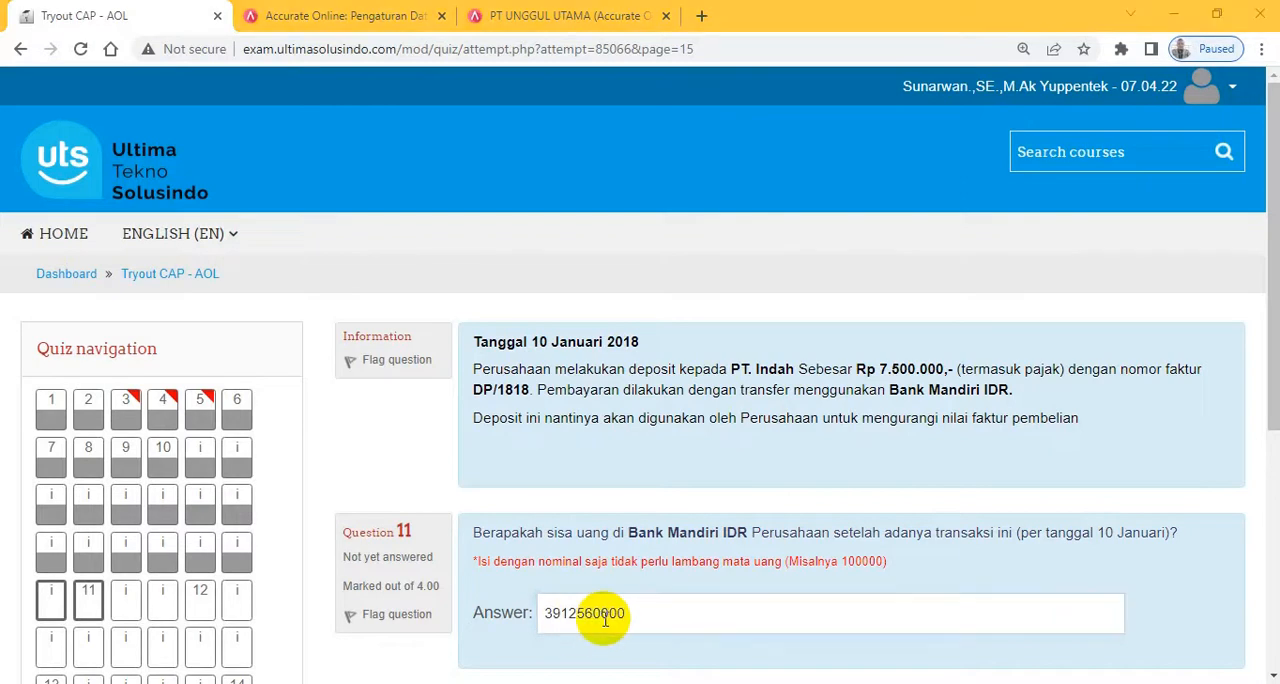
click(605, 619)
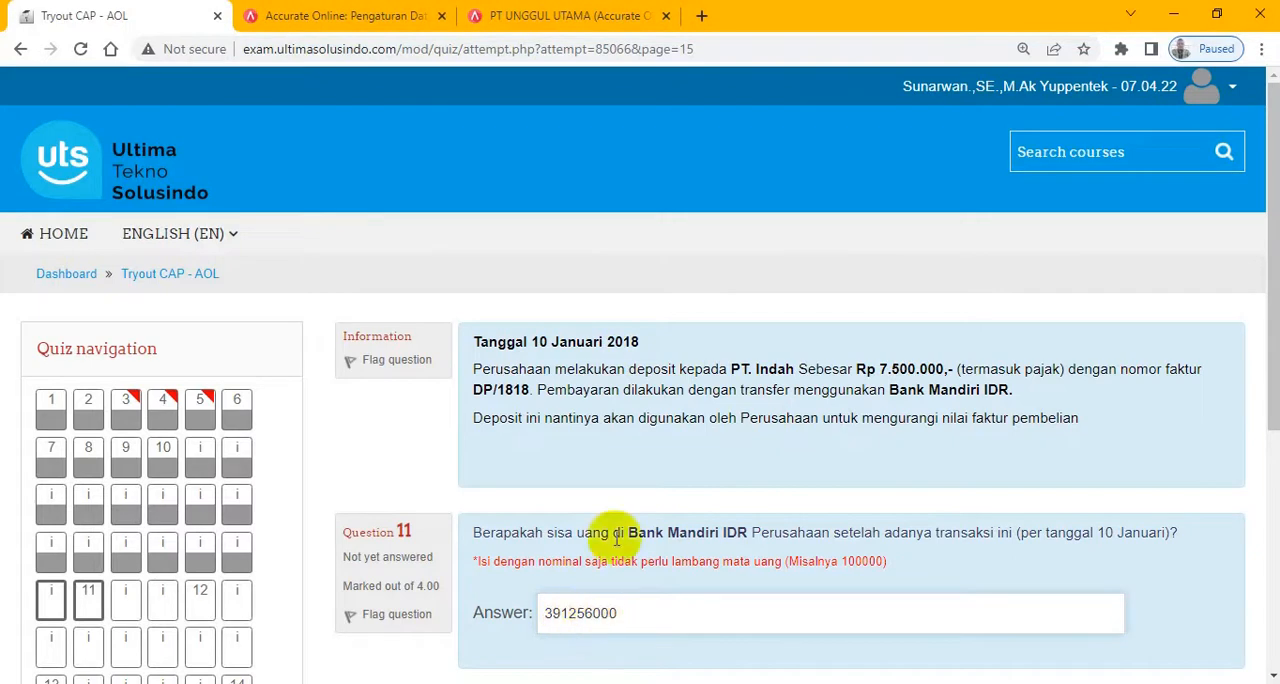
click(537, 14)
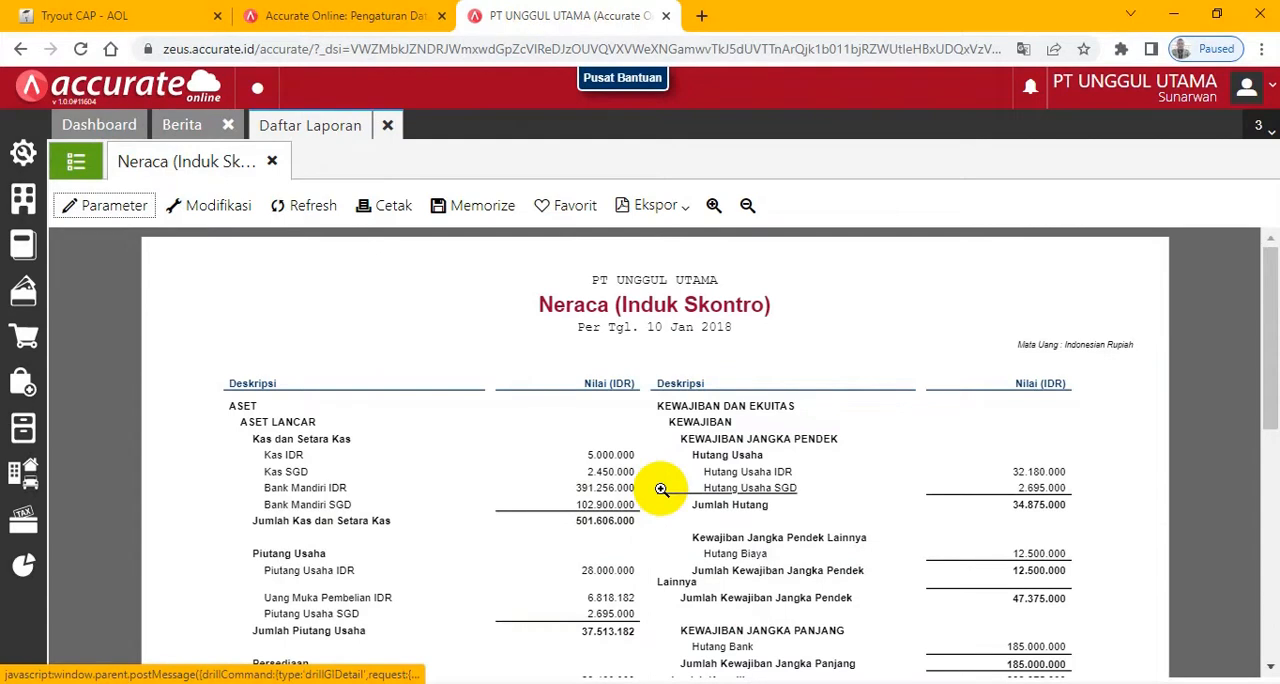
click(90, 14)
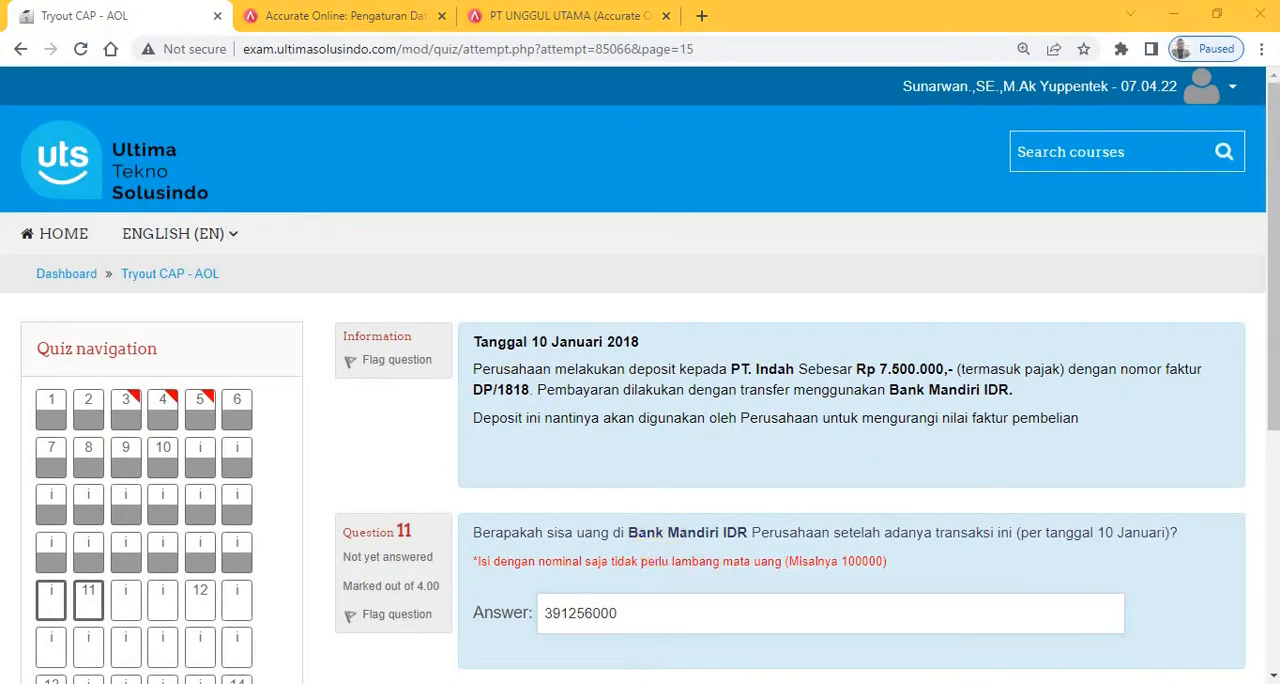
- Advance to the exam page with the 11 and 12 Januari 2018 transactions, and try to open Pesanan Pembelian in Accurate Online
drag(1273, 400, 1278, 541)
click(1200, 488)
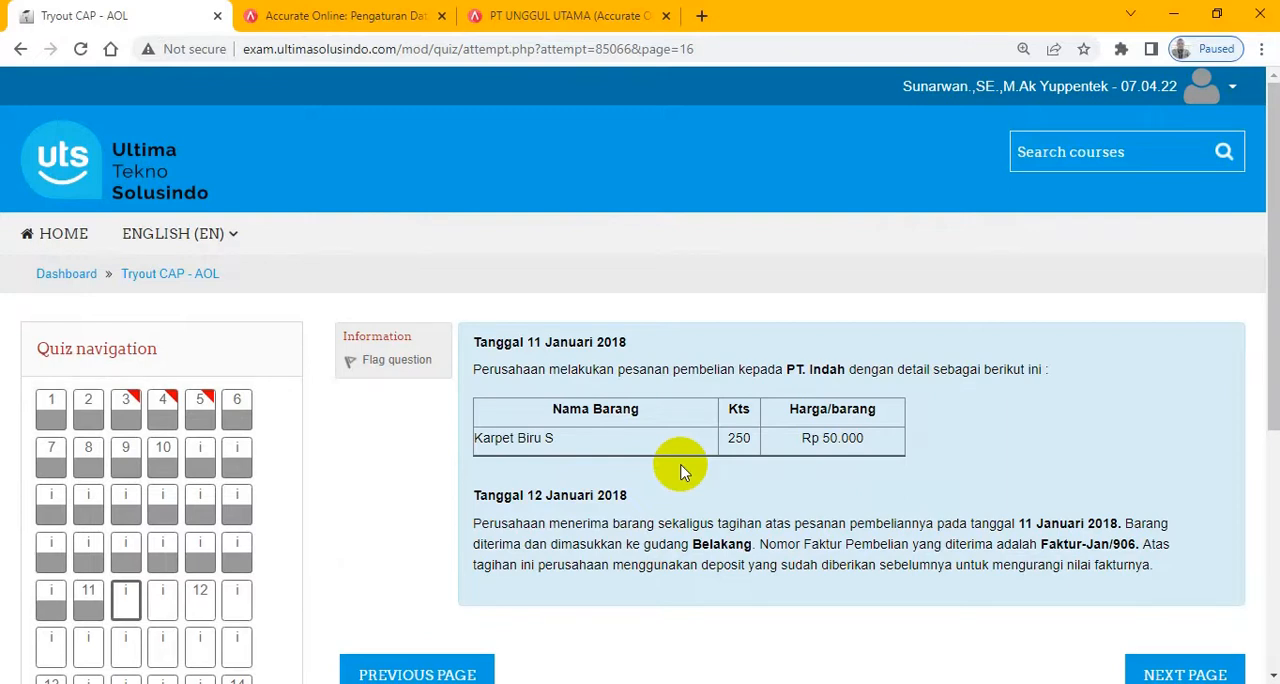
click(524, 16)
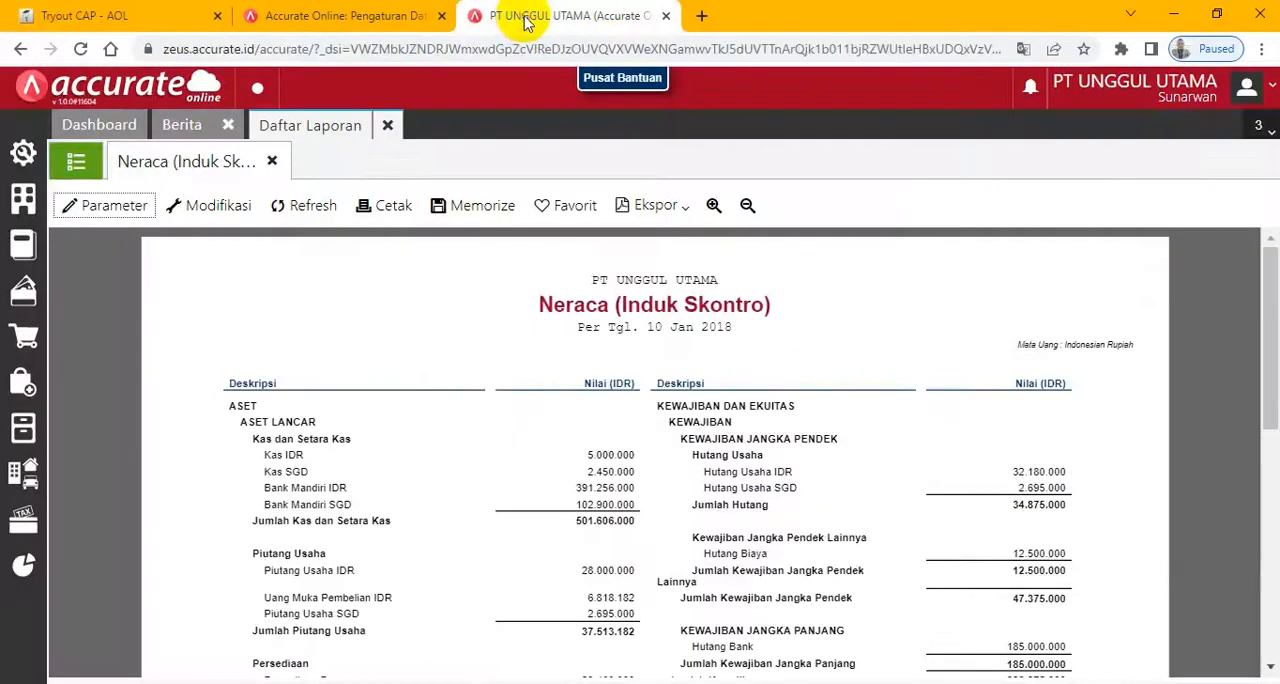
click(22, 398)
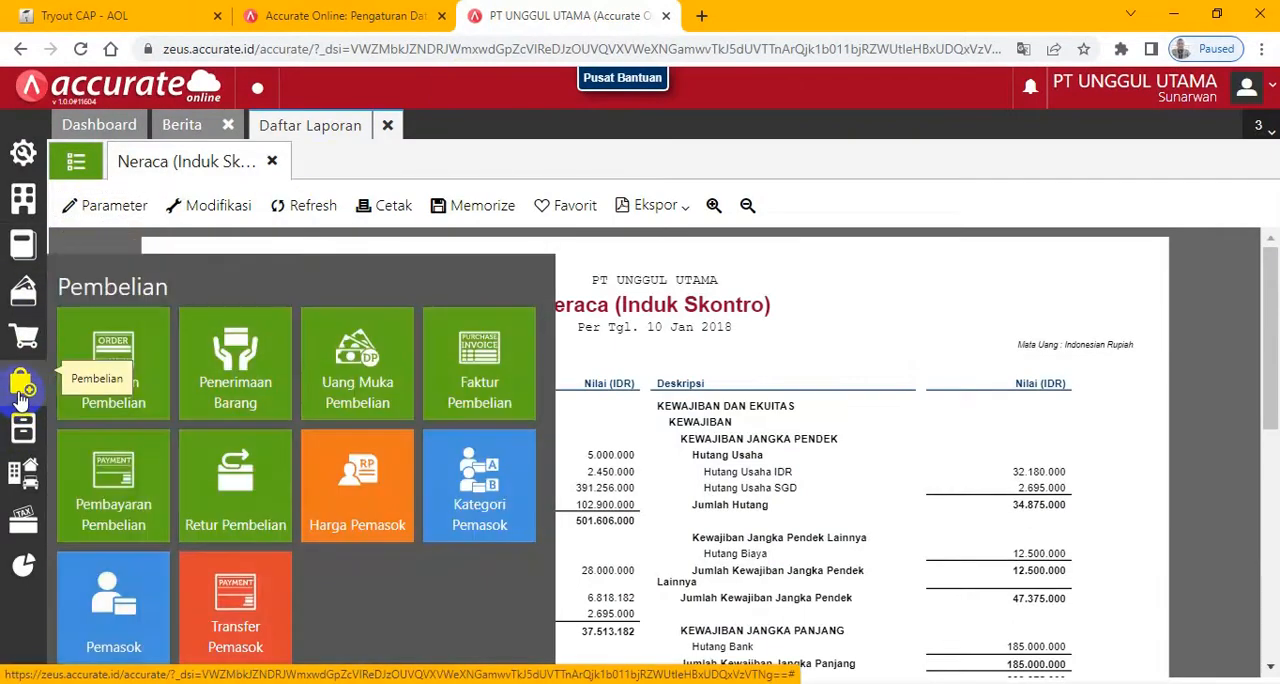
click(129, 378)
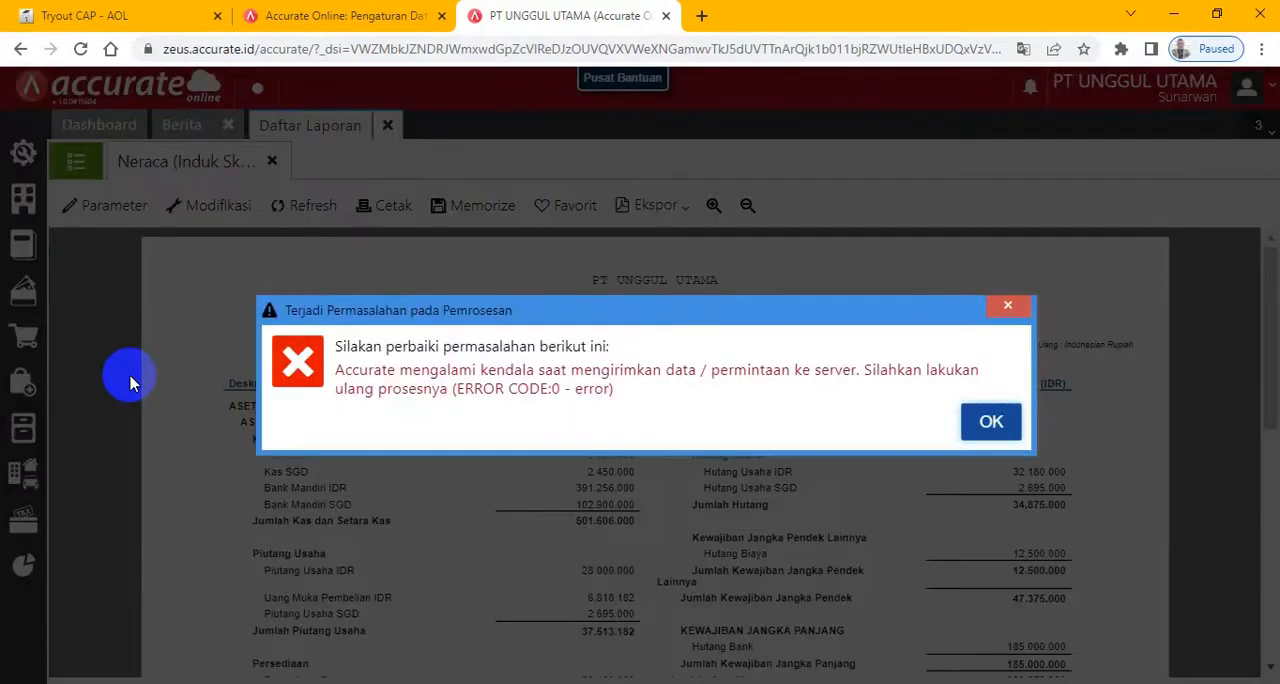
click(988, 420)
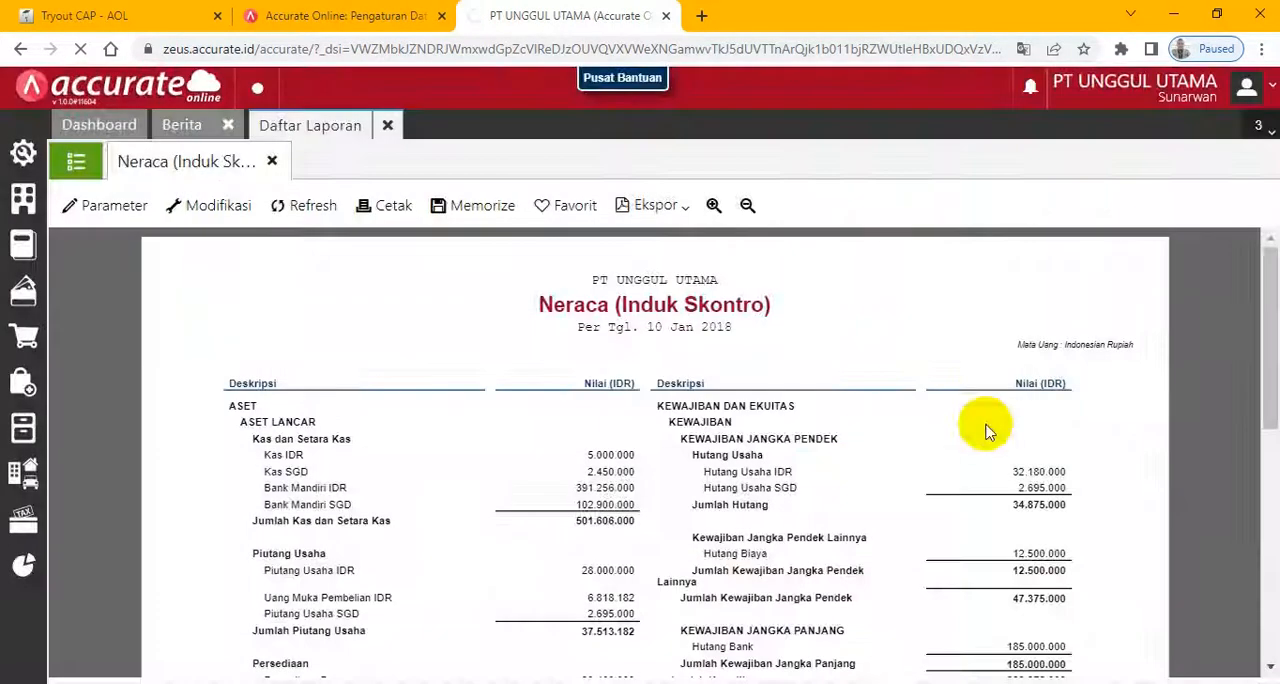
- Reload Accurate Online with a new Pesanan Pembelian form, rechecking the exam's order details and dismissing the welcome screen
click(22, 382)
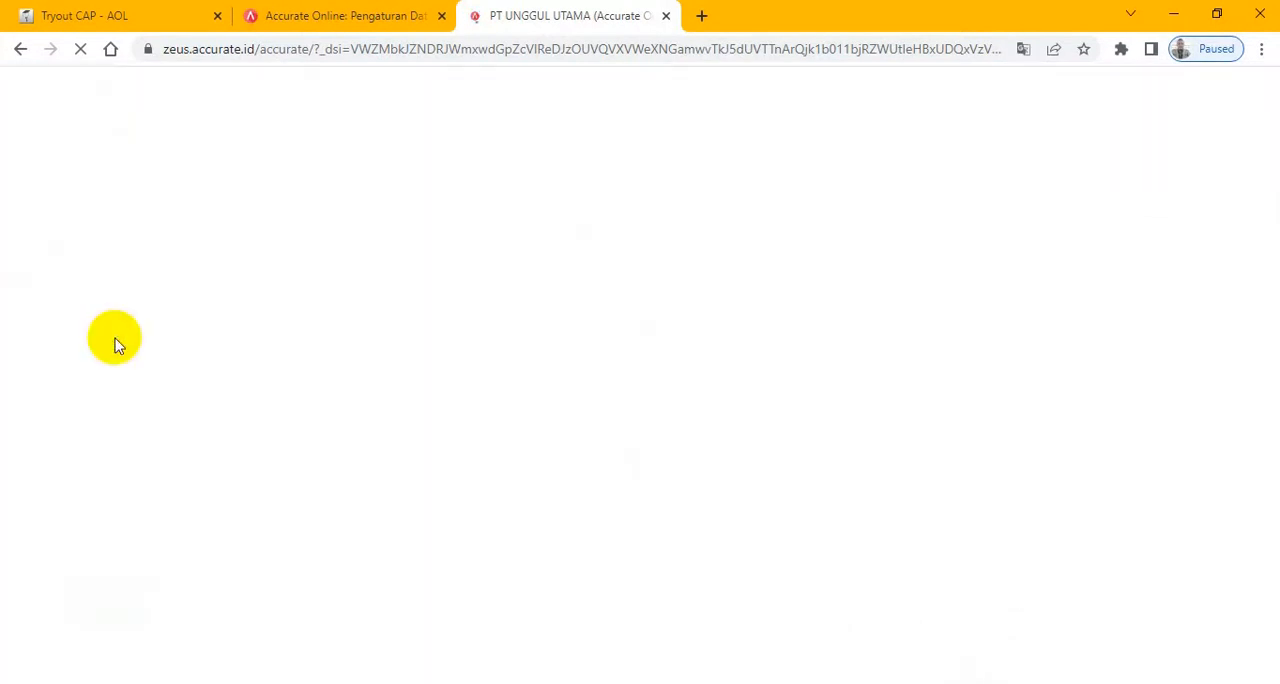
click(105, 16)
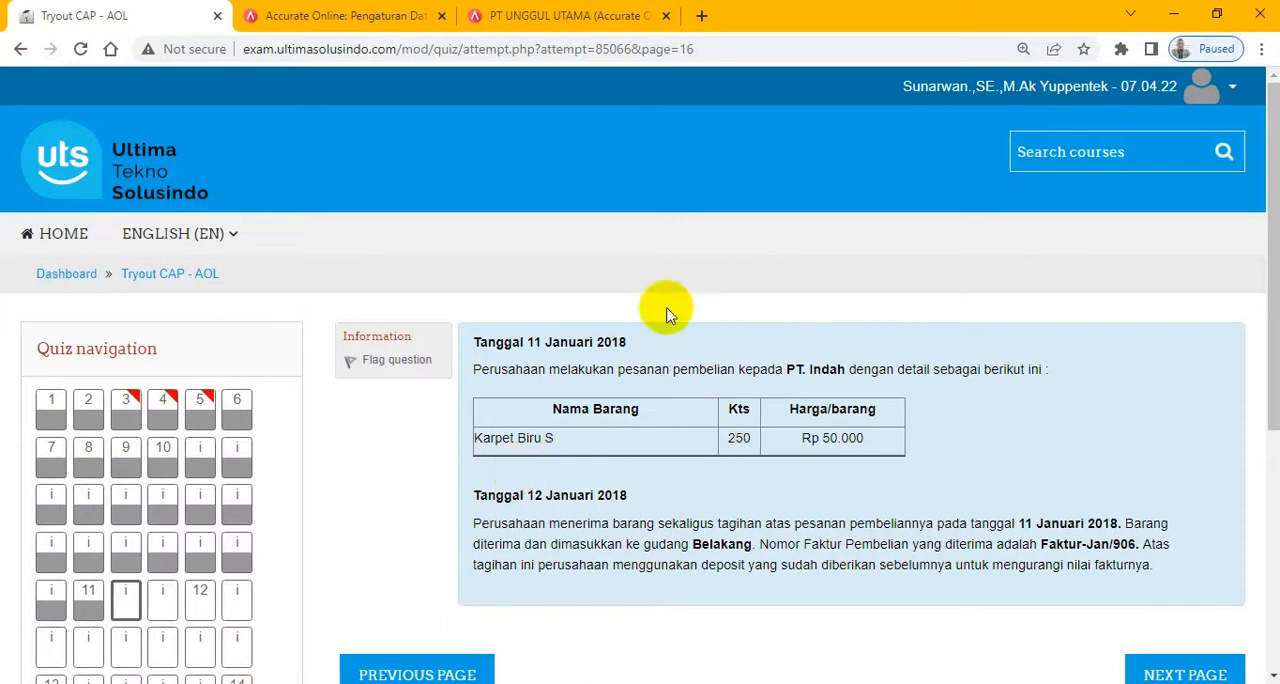
click(530, 16)
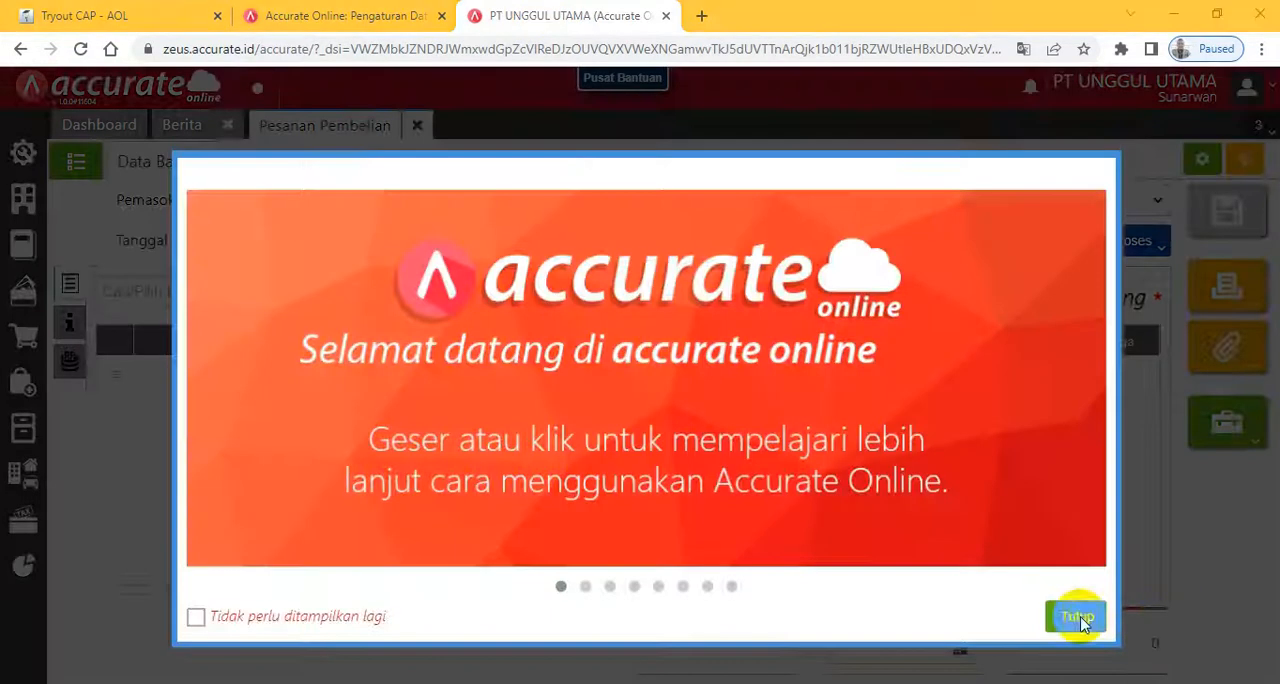
click(1074, 610)
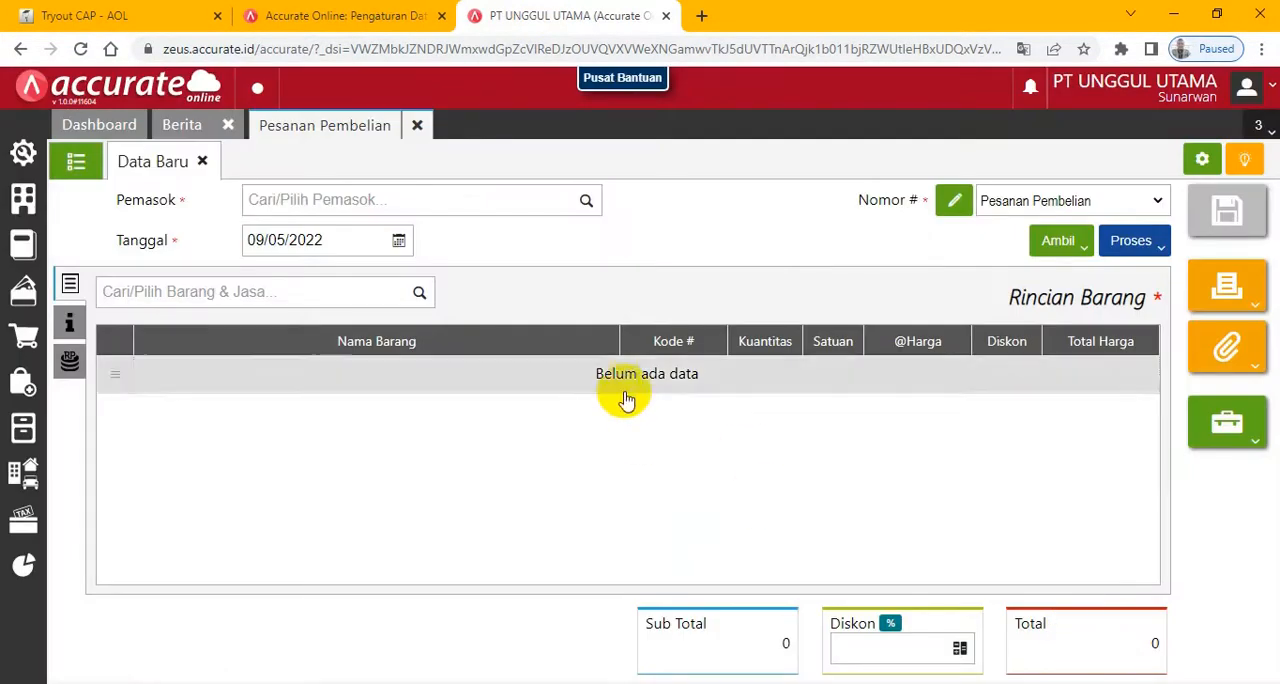
- Set the purchase order's Pemasok to PT. Indah and its Tanggal to 11/01/2018
click(586, 204)
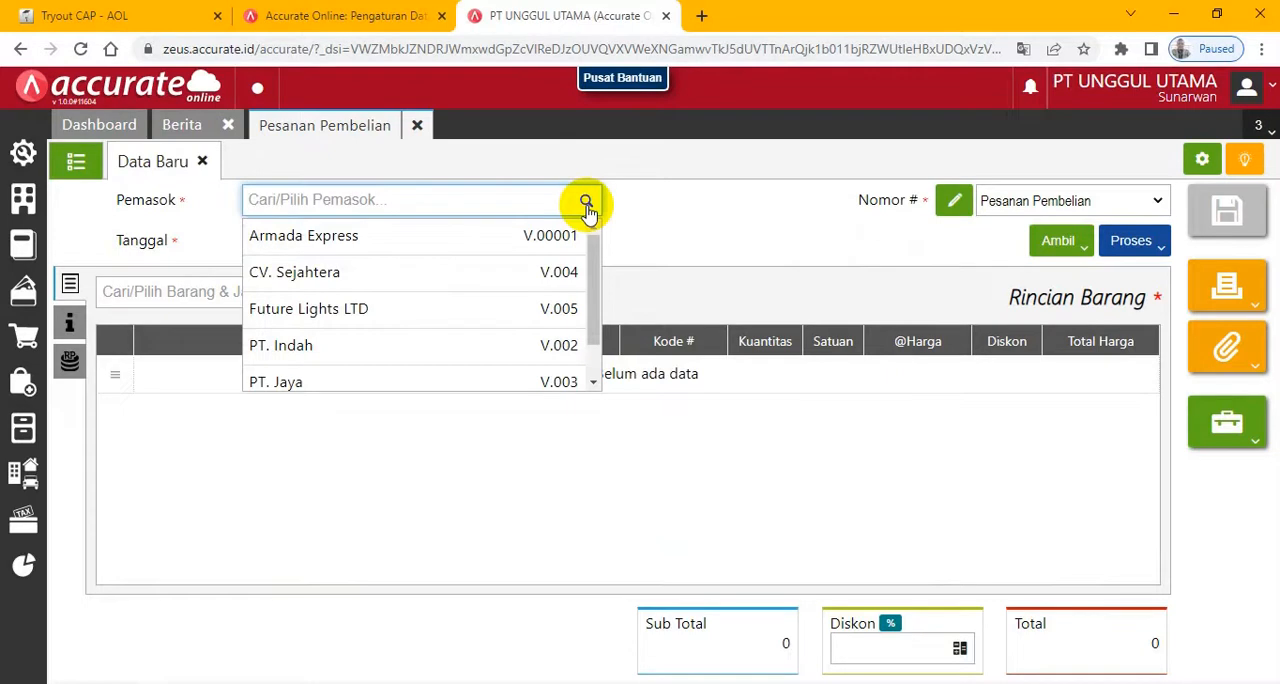
click(320, 360)
click(331, 240)
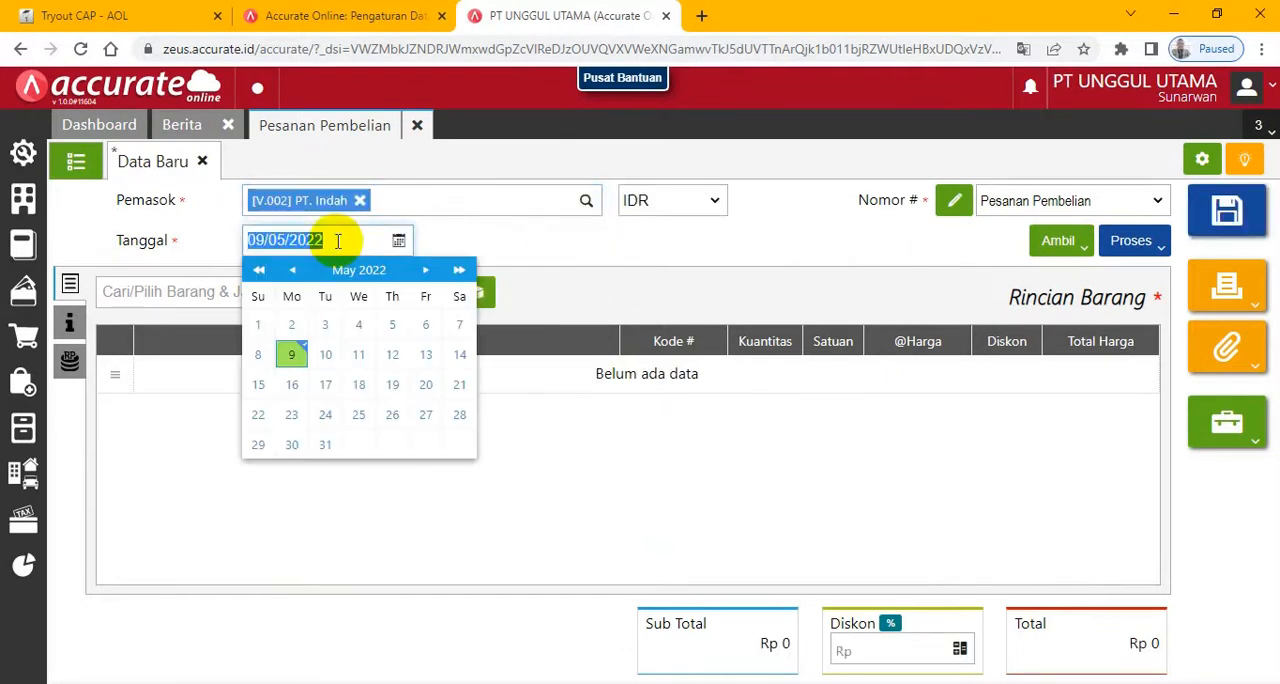
text(11)
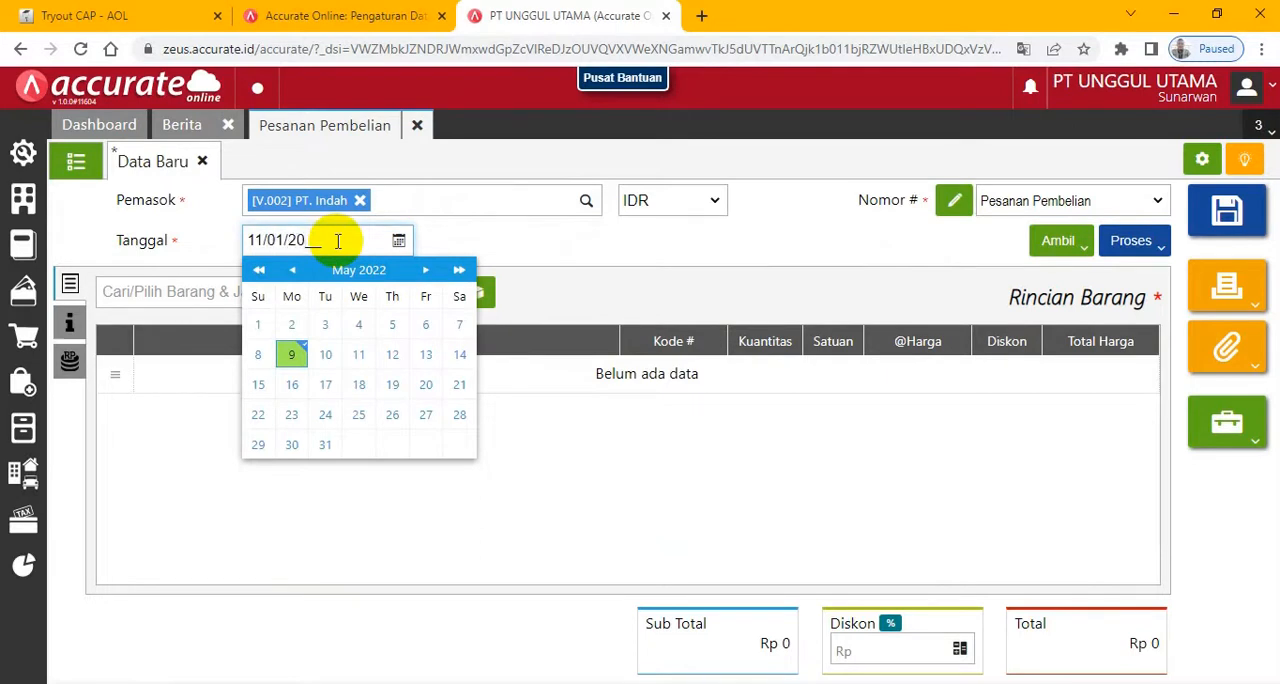
click(668, 245)
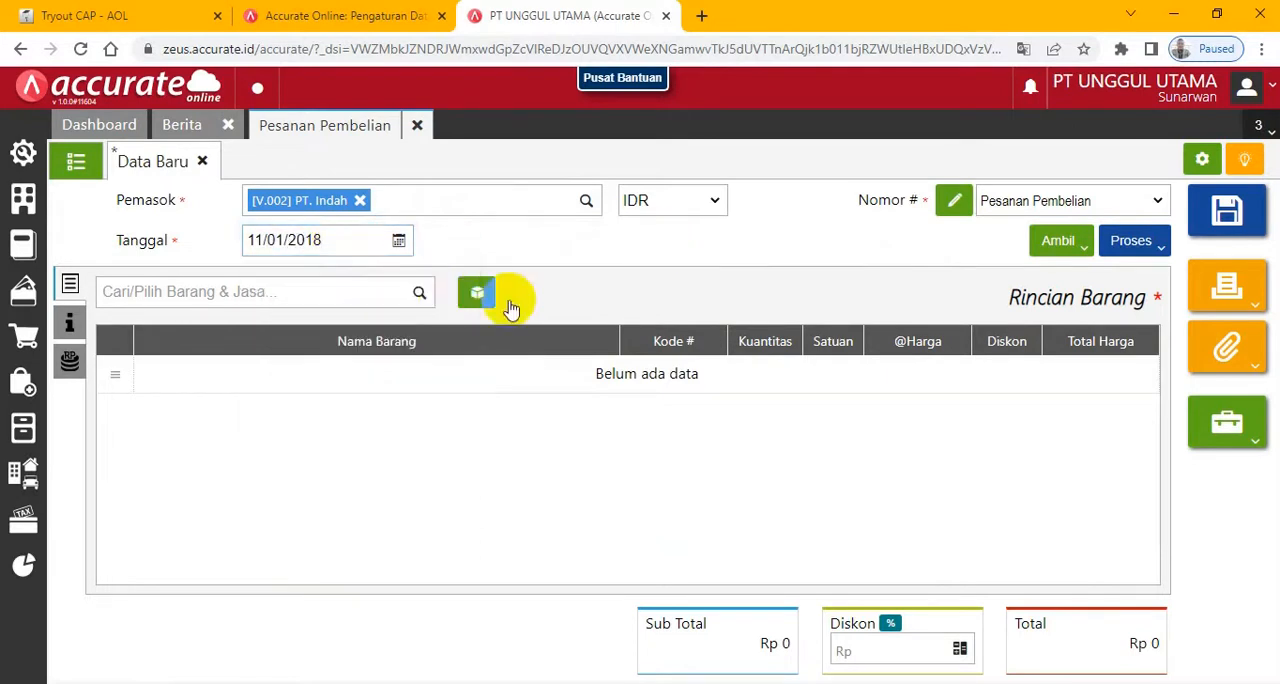
- Check the ordered item in the exam and search for "karpet" to add Karpet Biru S to the purchase order
click(98, 12)
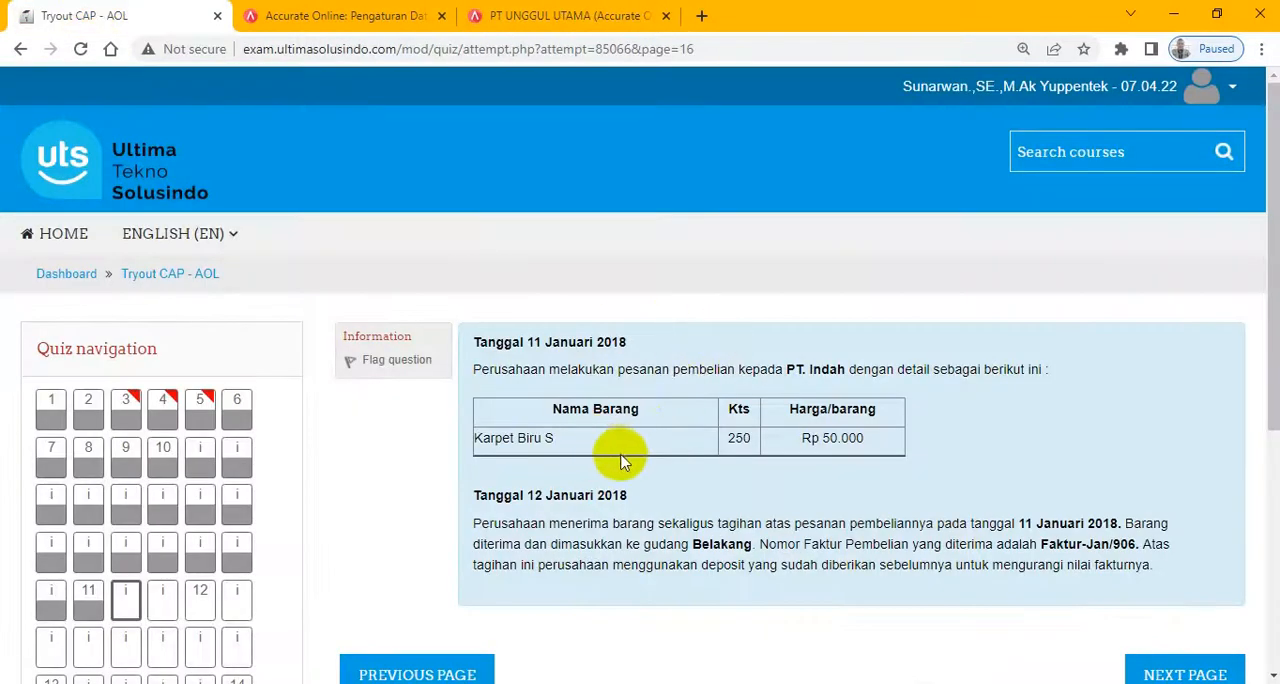
click(591, 22)
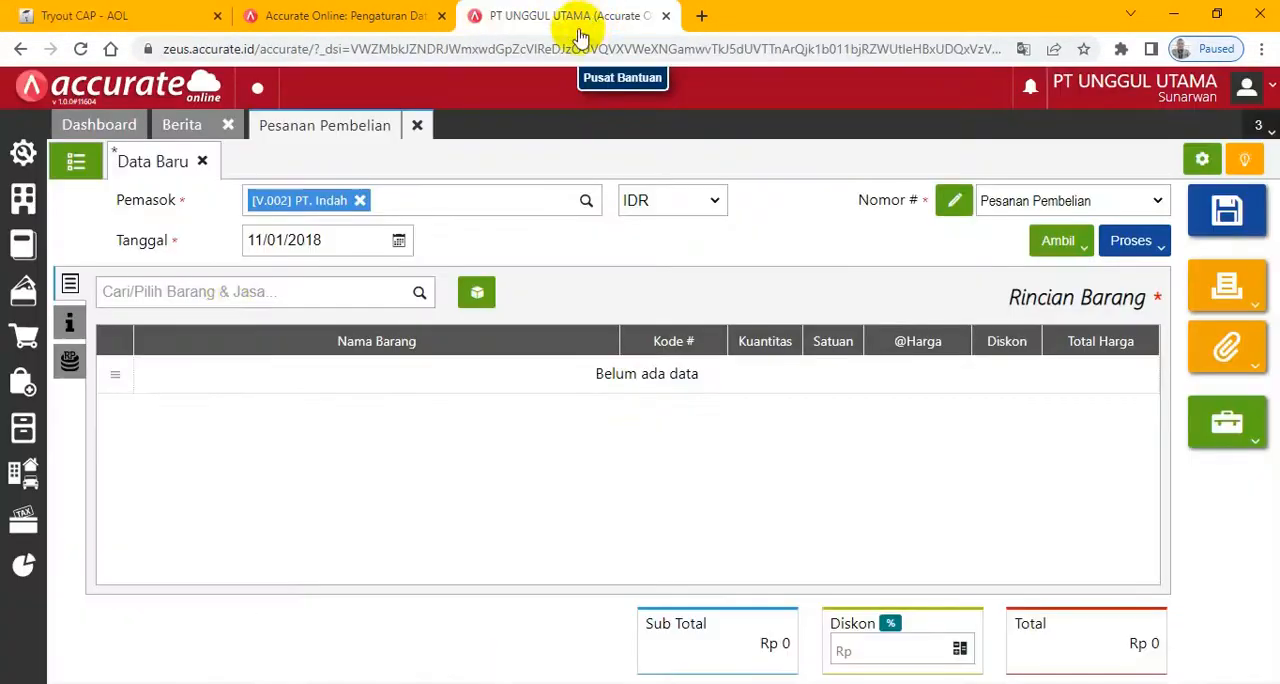
click(230, 296)
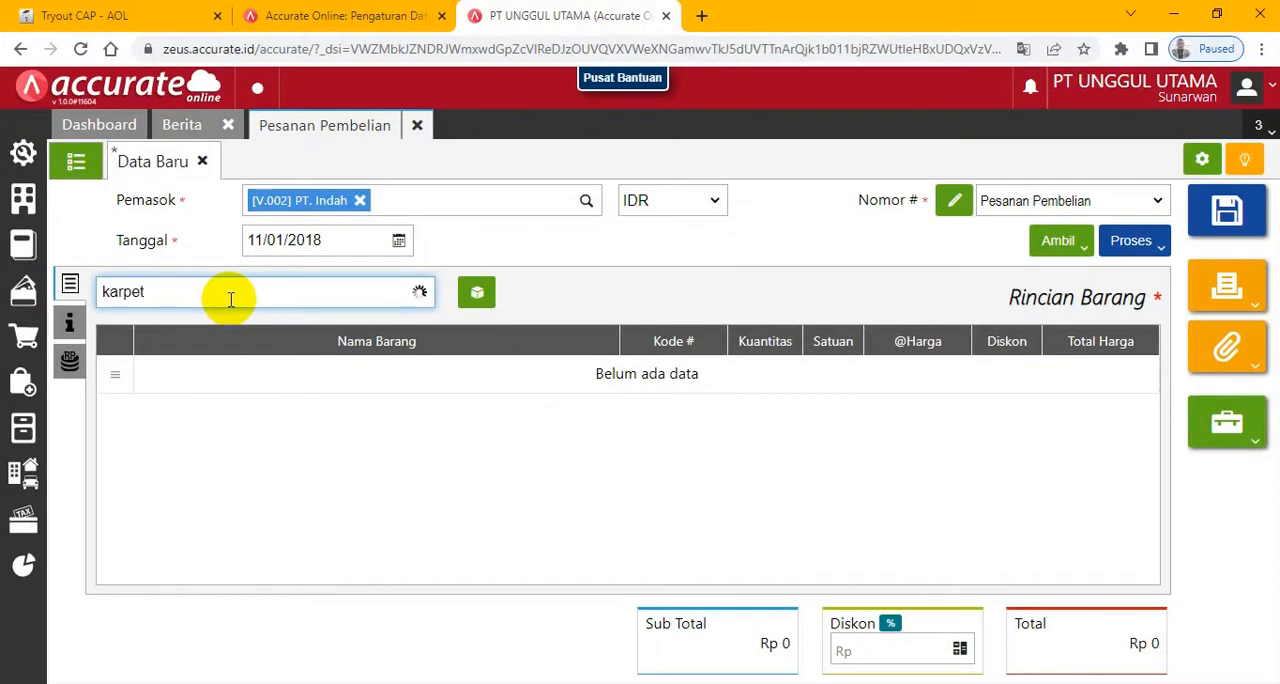
click(203, 345)
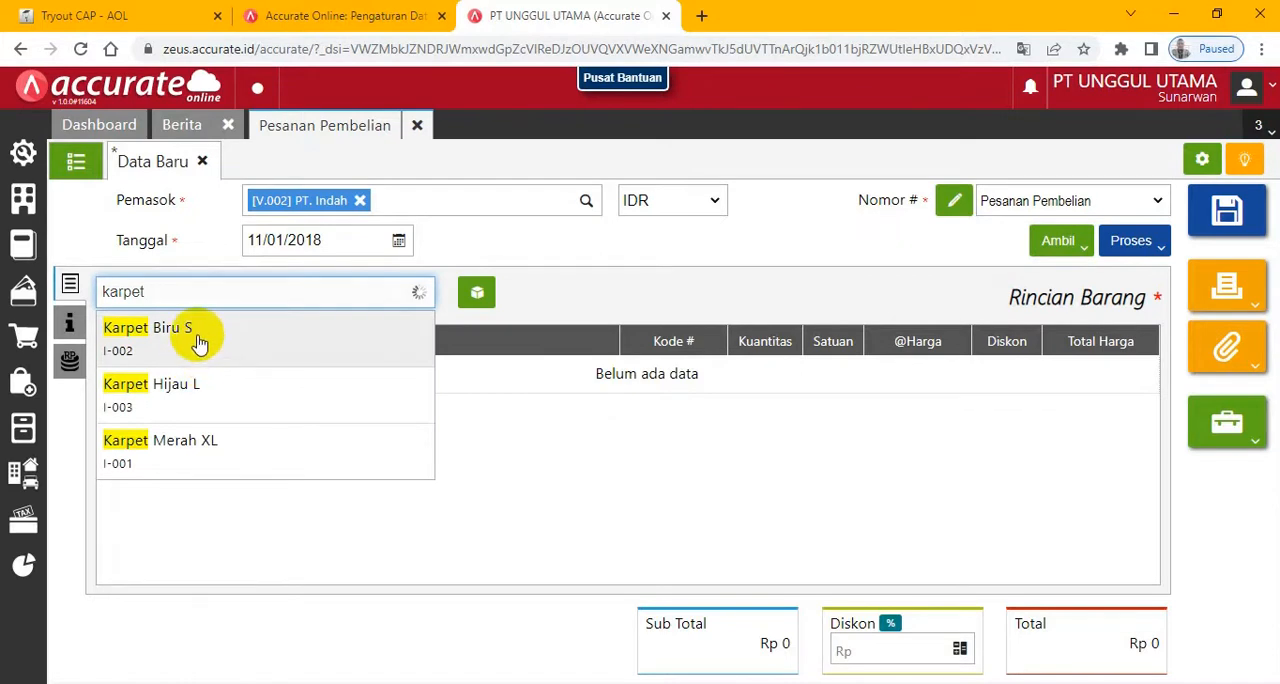
click(199, 342)
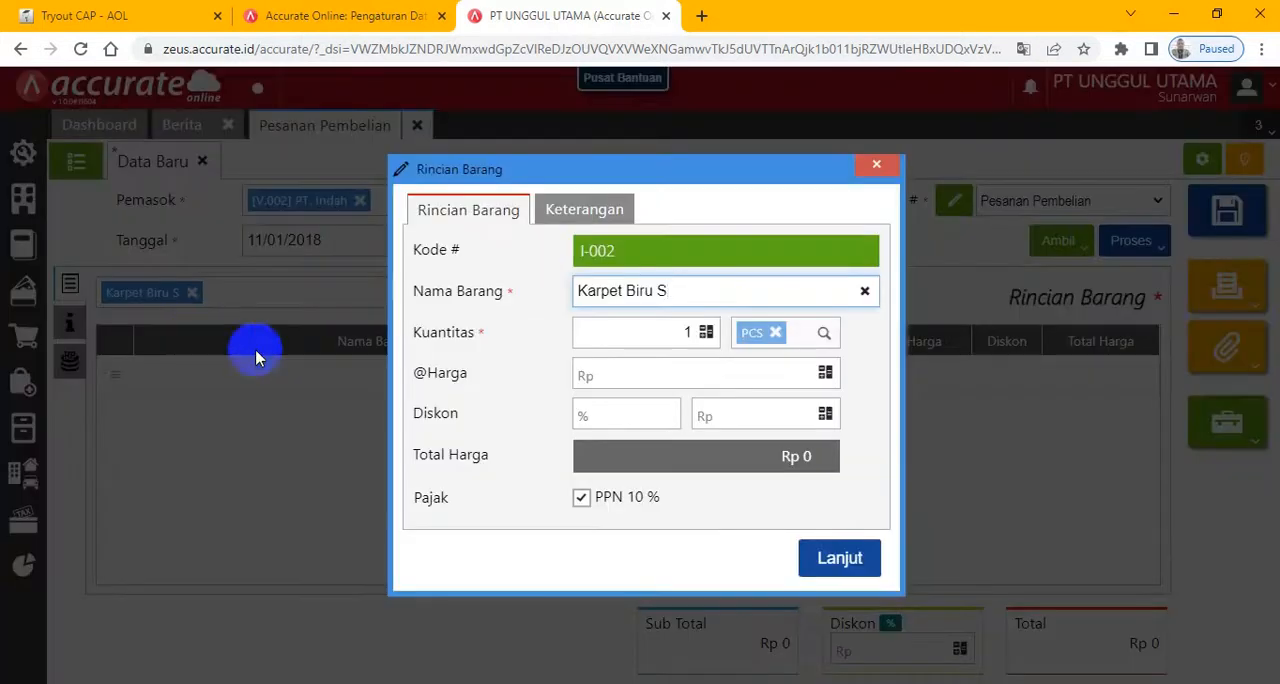
click(666, 332)
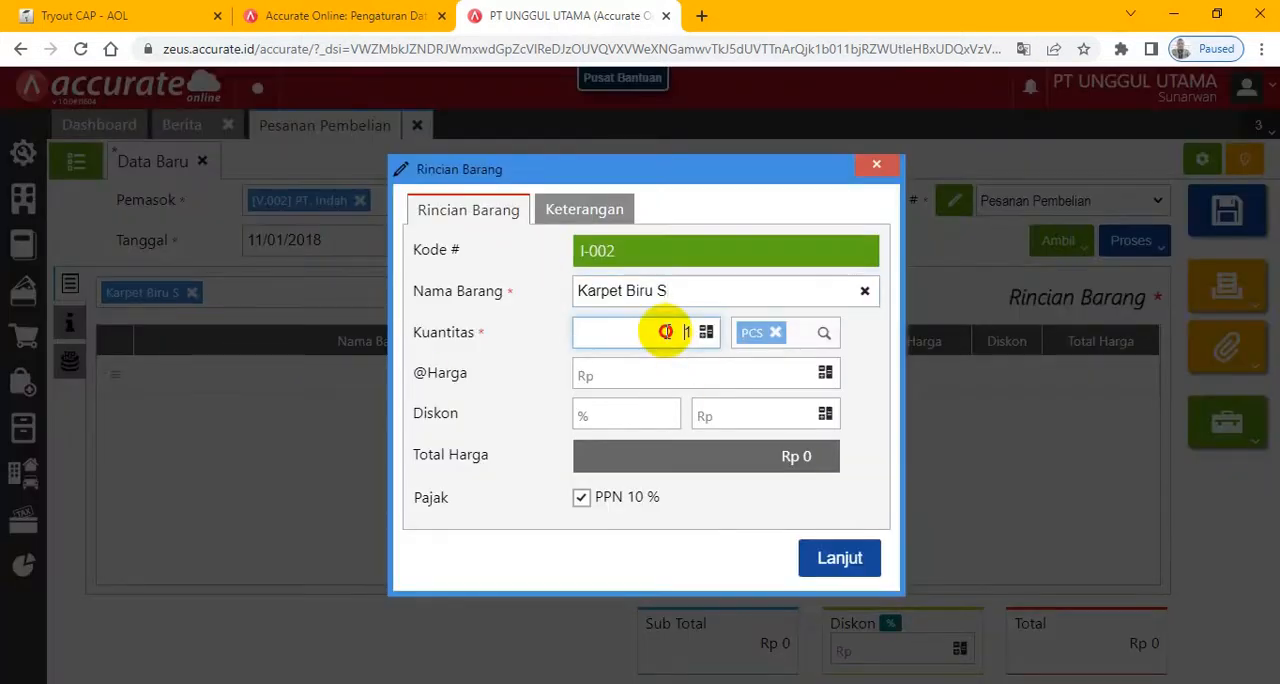
click(755, 373)
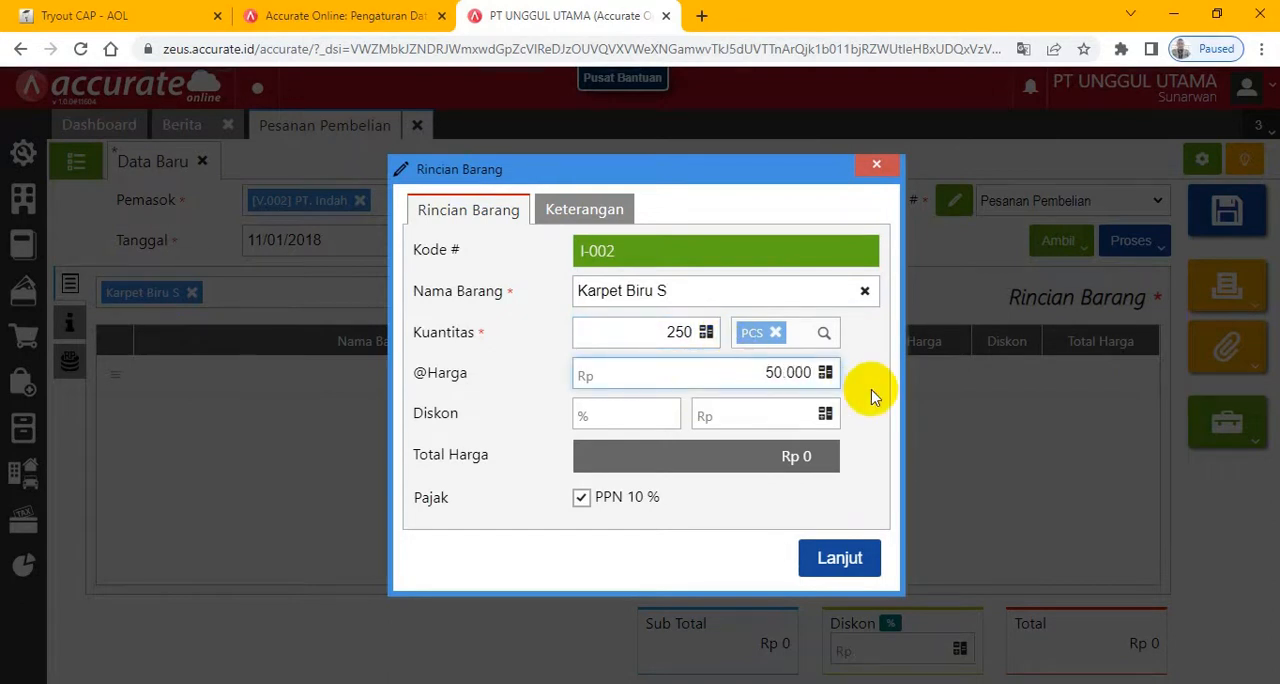
key(Tab)
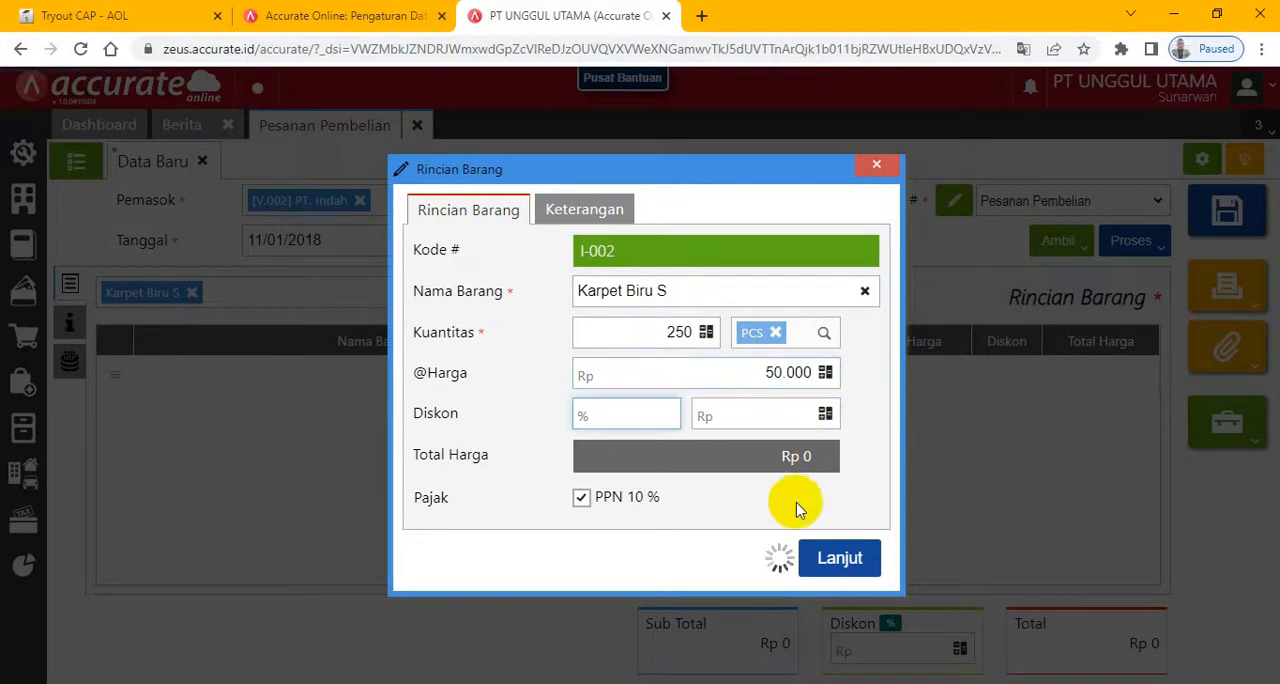
click(115, 15)
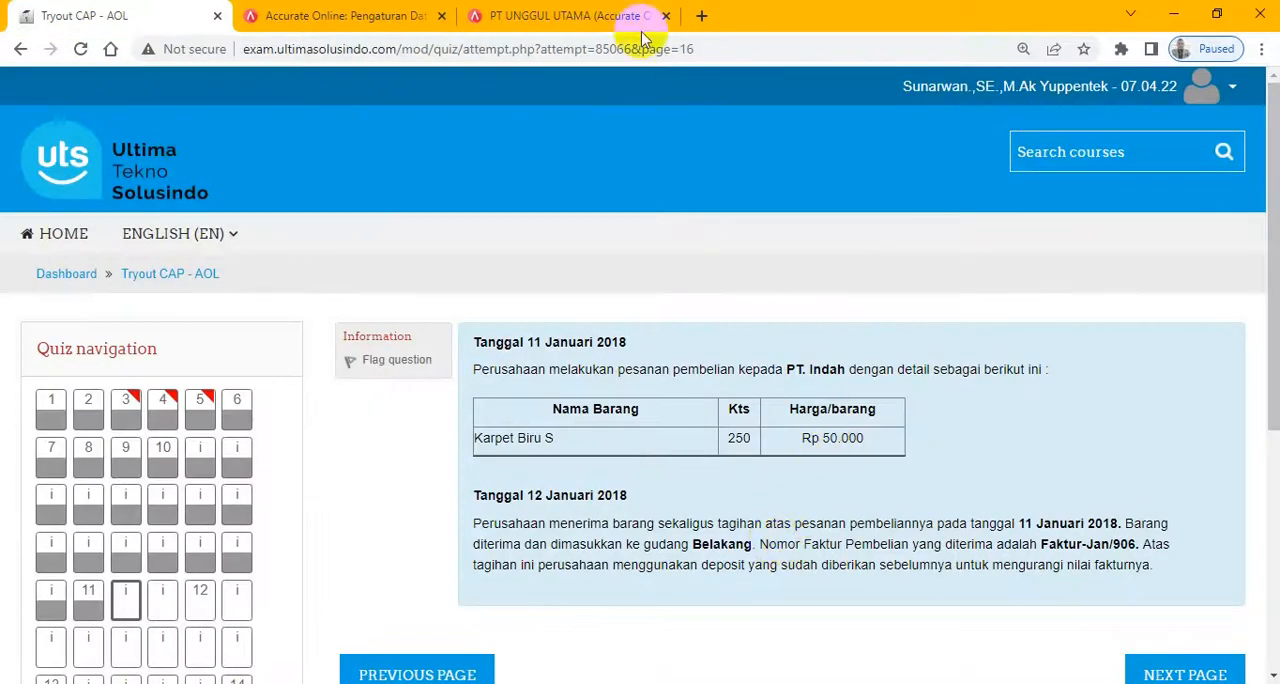
click(580, 14)
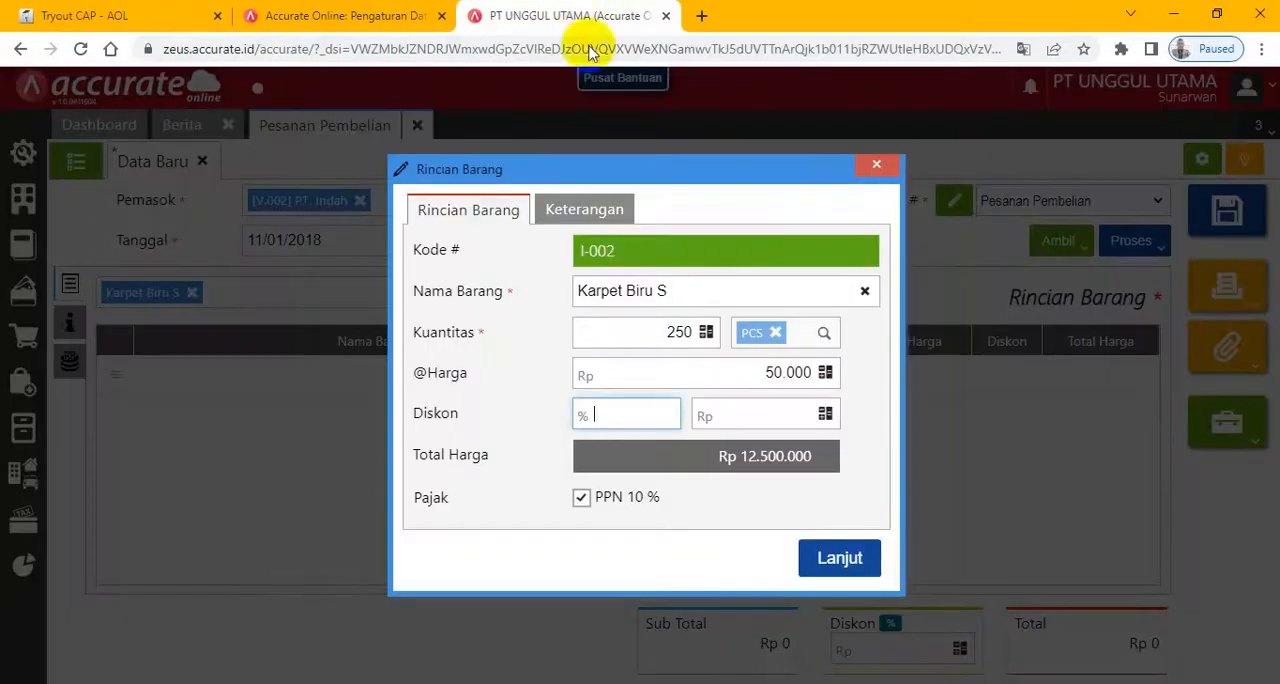
click(832, 562)
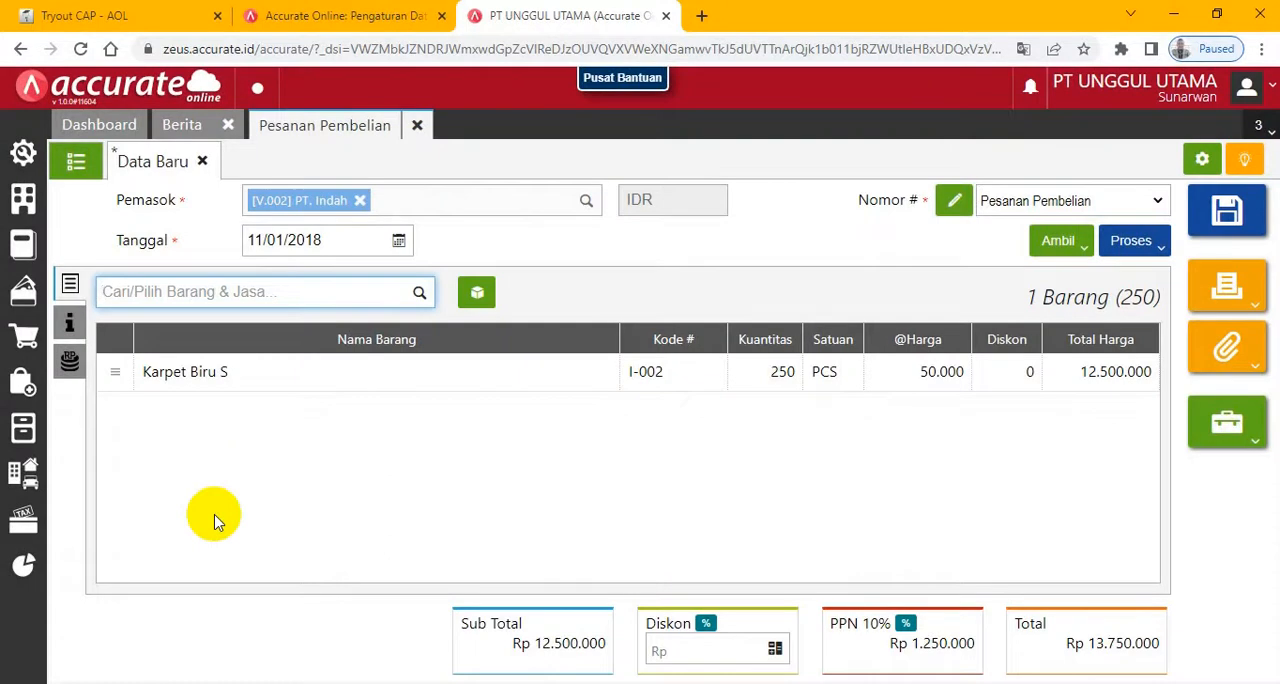
- Set the order's Tgl Pengiriman to 11/01/2018, then review its Biaya Lainnya and Rincian Barang sections
click(70, 325)
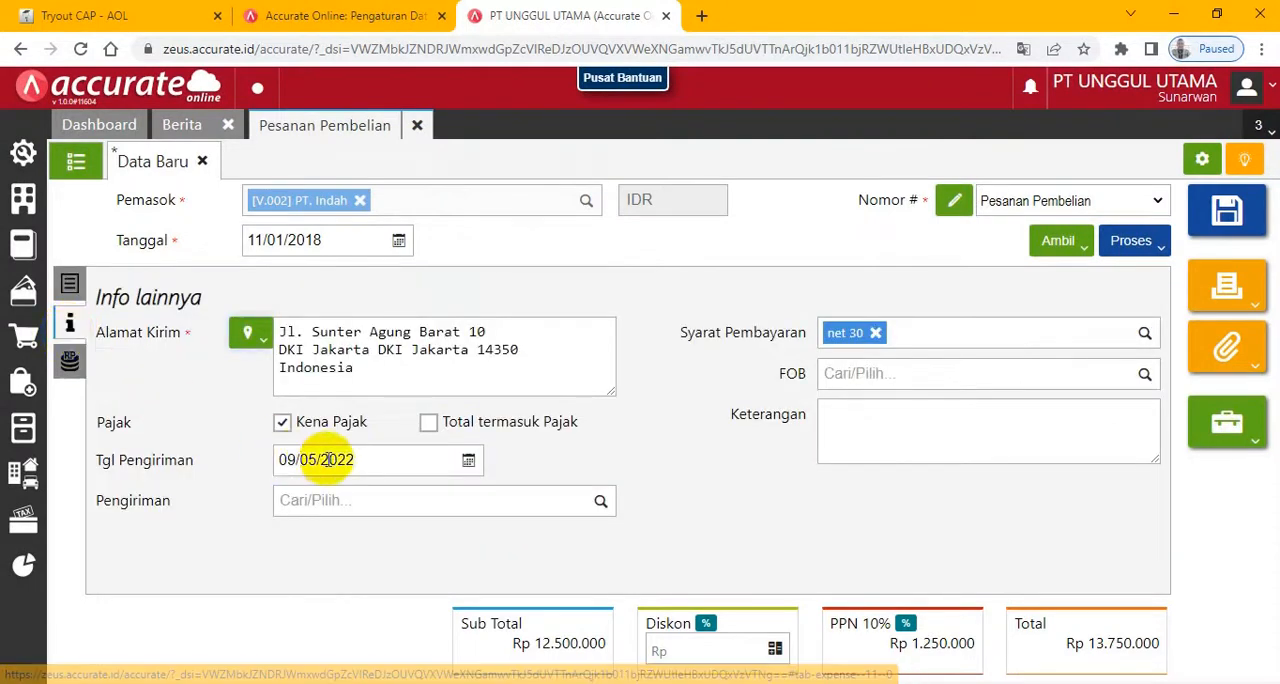
click(380, 465)
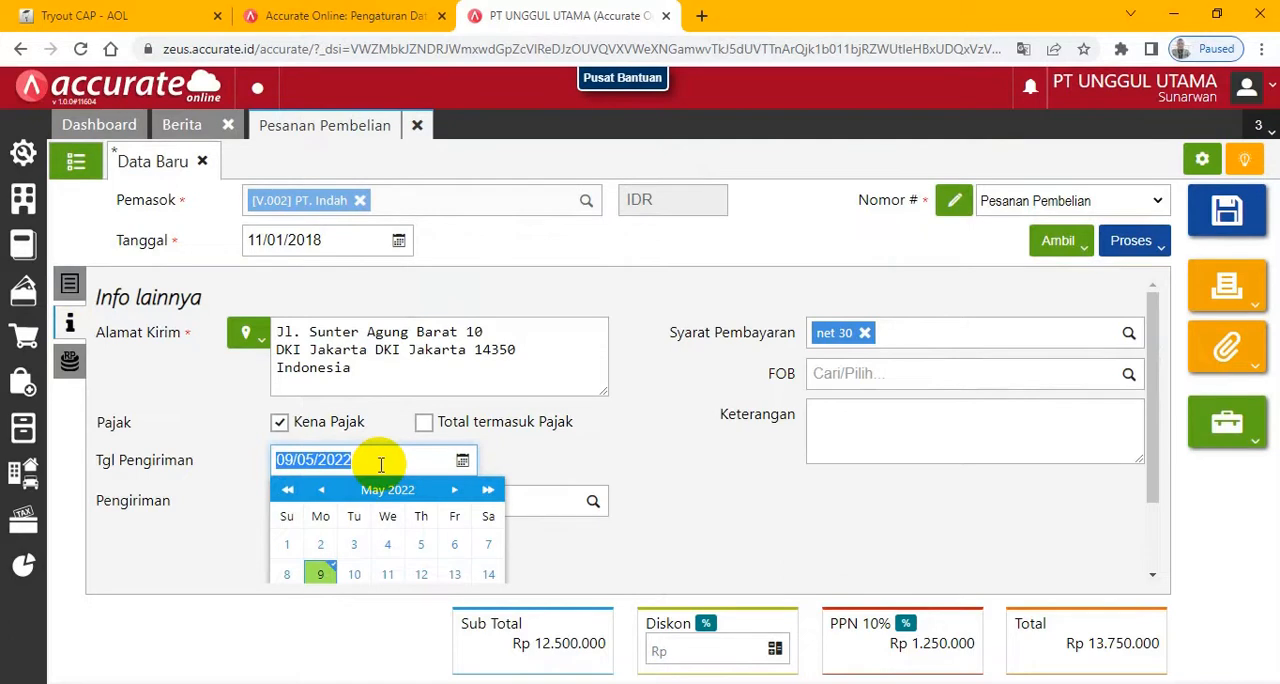
text(11)
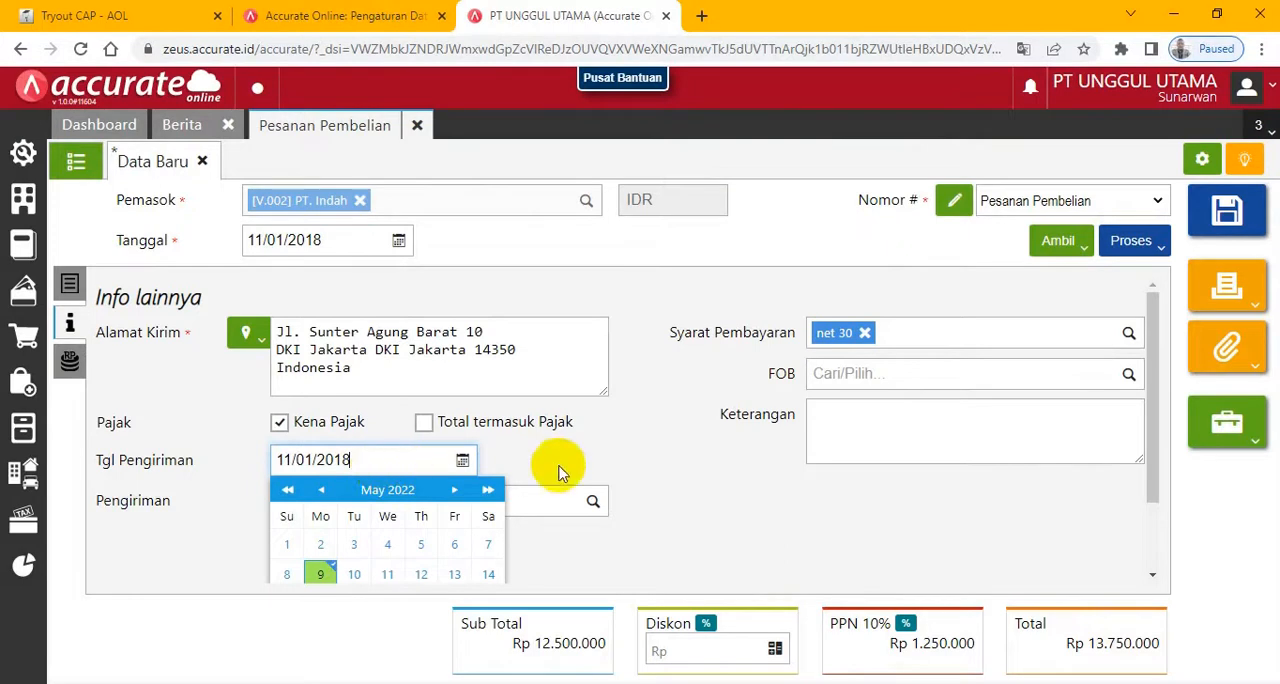
click(70, 365)
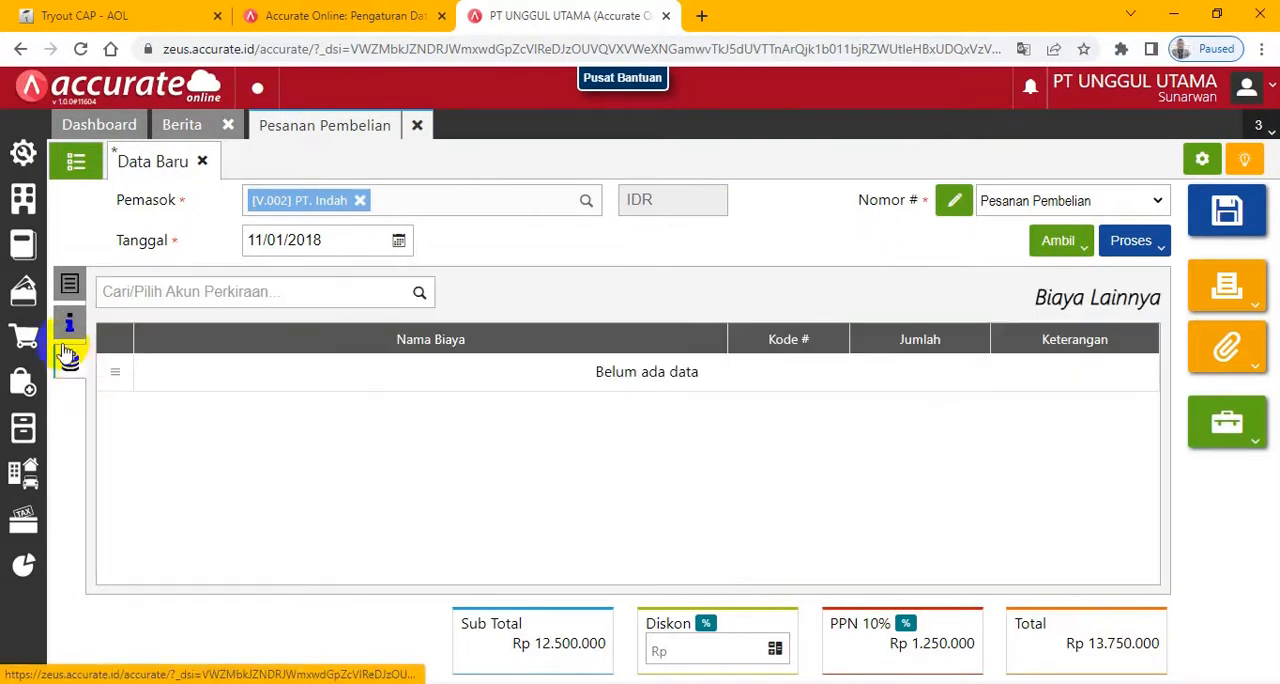
click(68, 286)
click(68, 286)
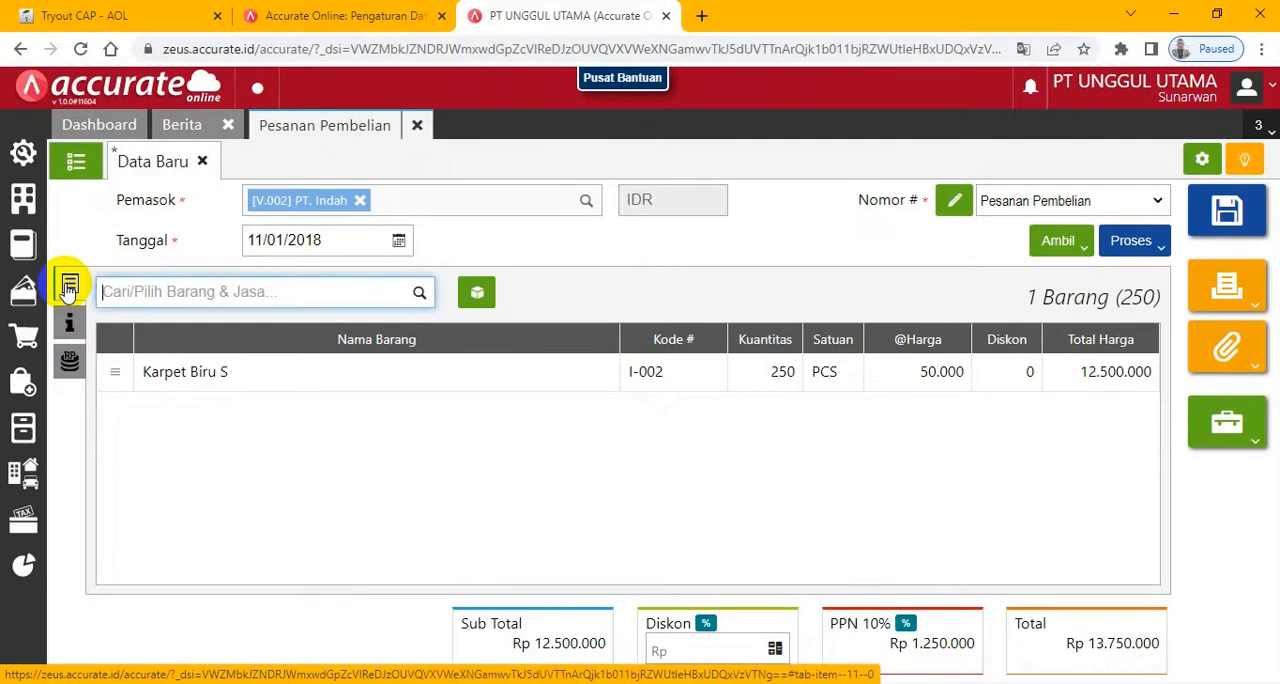
- Read the 11 and 12 January 2018 transactions in the exam and copy the invoice number Faktur-Jan/906
click(110, 16)
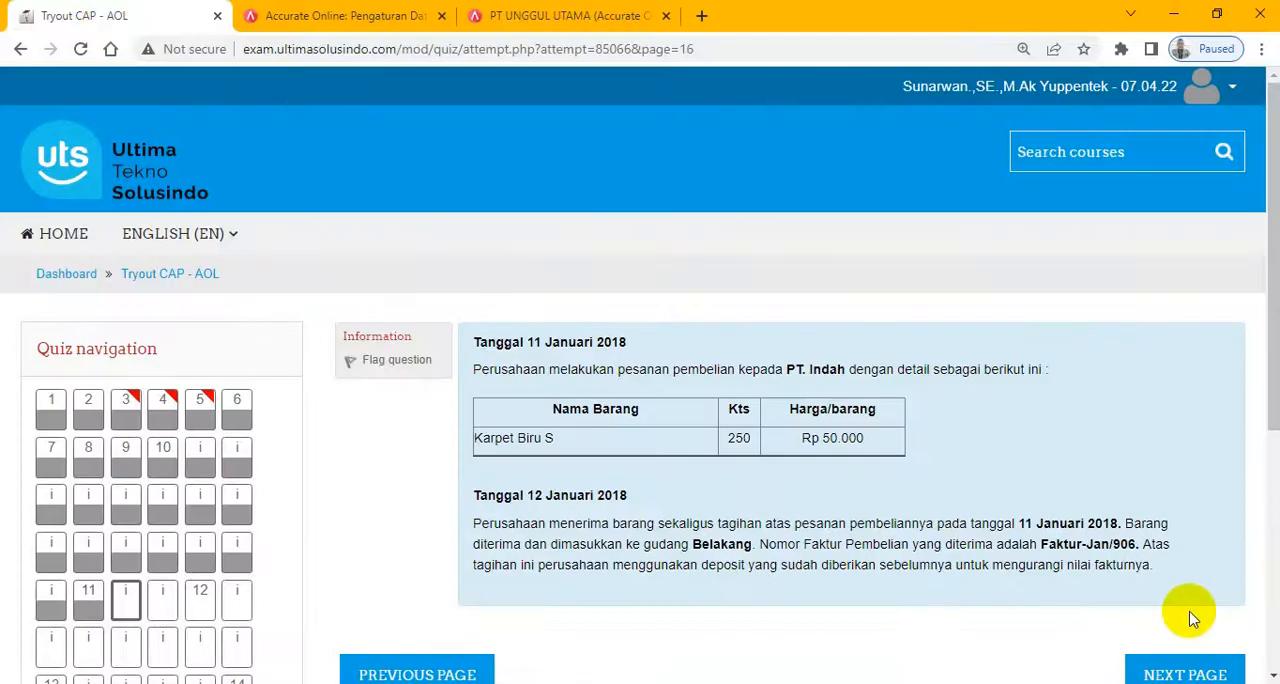
scroll(1190, 617, down, 3)
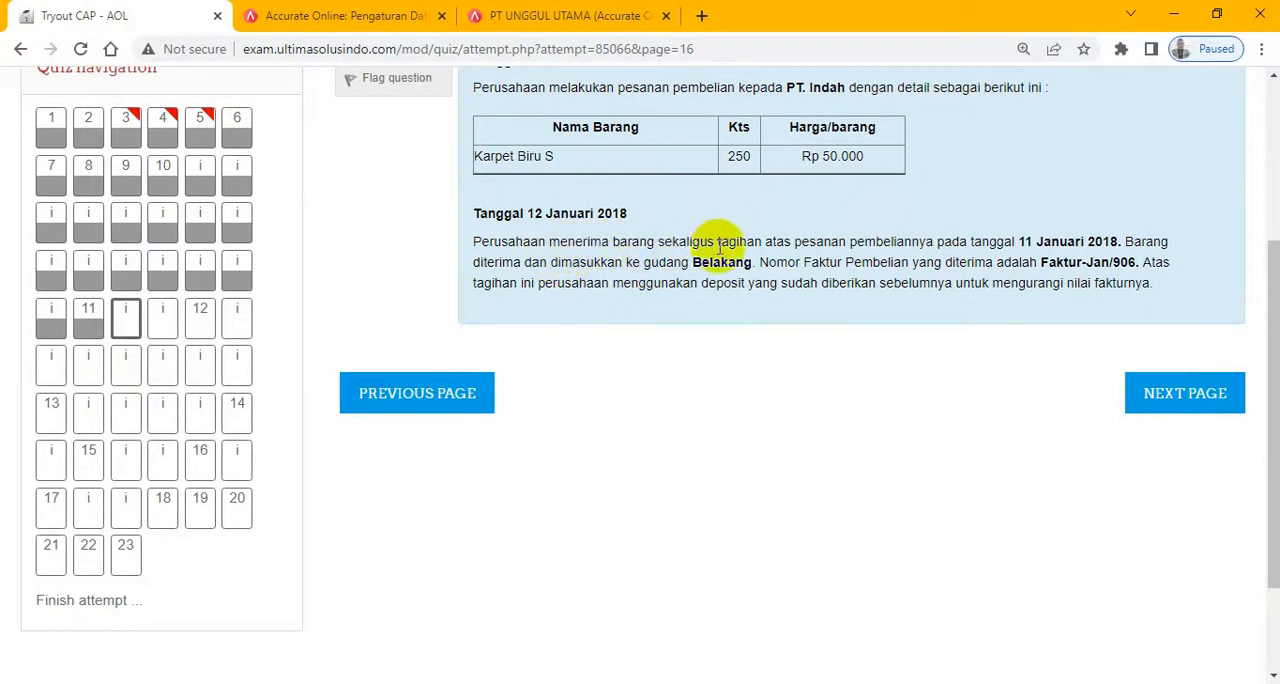
scroll(975, 245, up, 2)
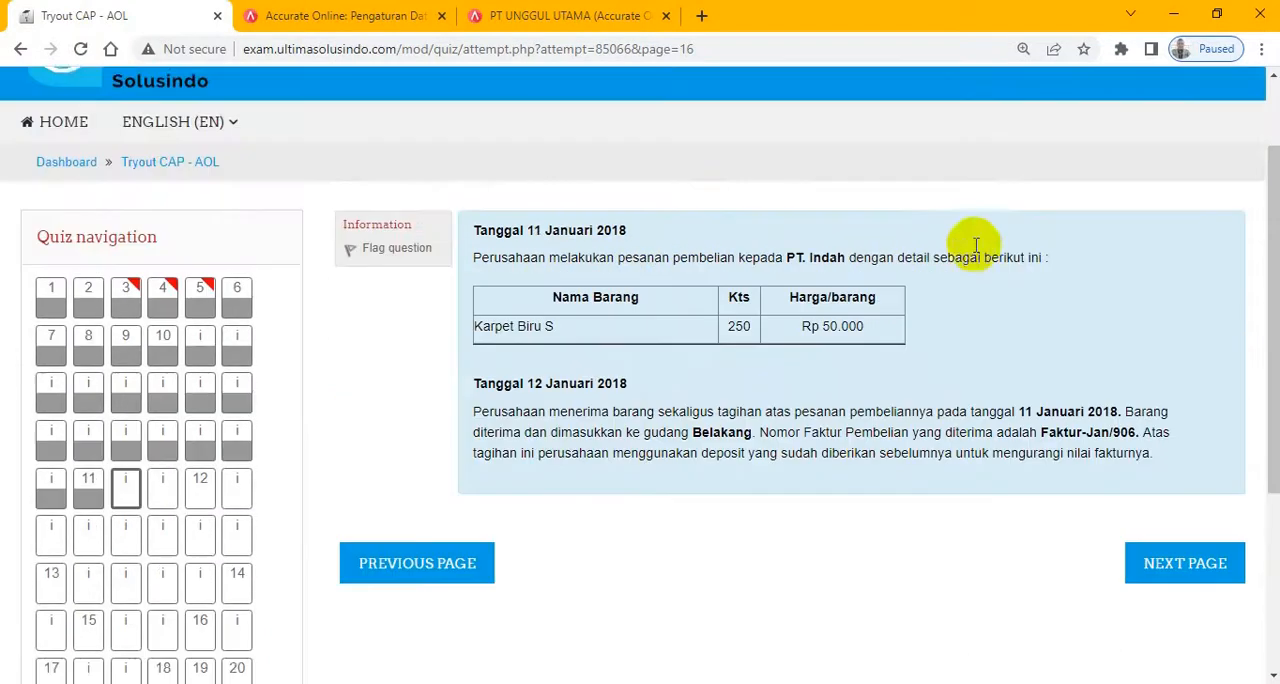
drag(1040, 451, 1128, 452)
key(ctrl+c)
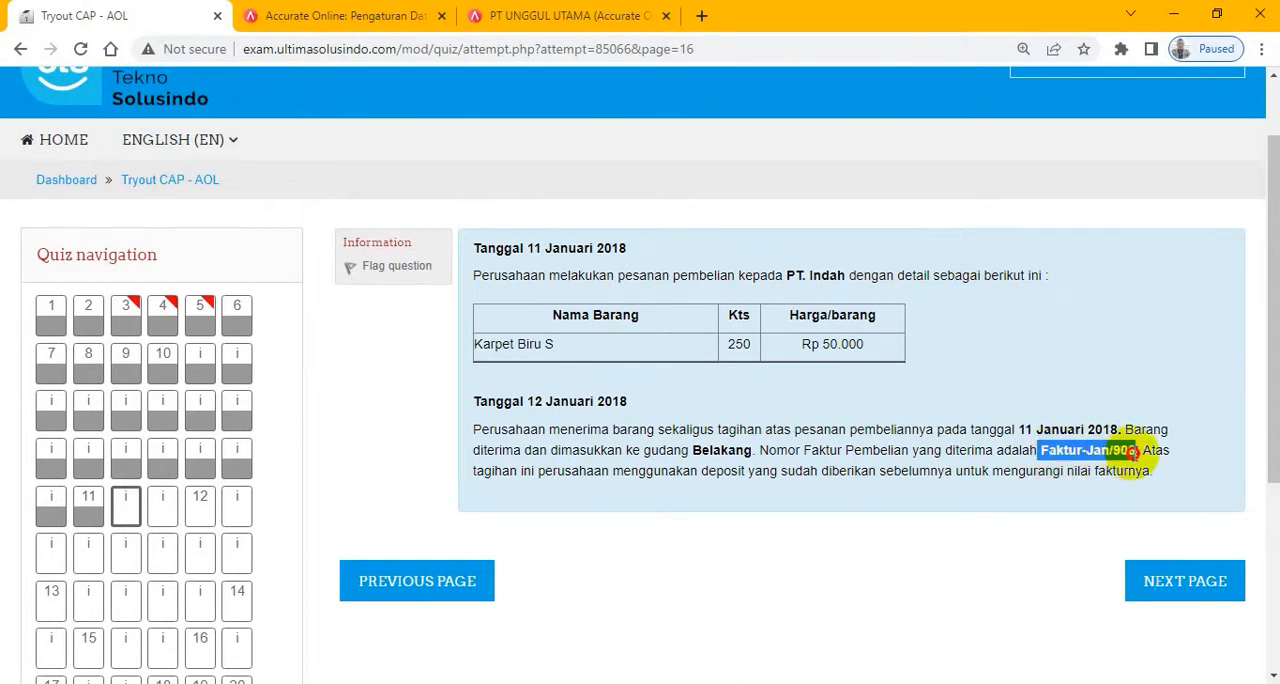
- Process the PT. Indah purchase order into a Faktur Pembelian, rechecking the exam's transaction text before choosing Faktur
click(560, 16)
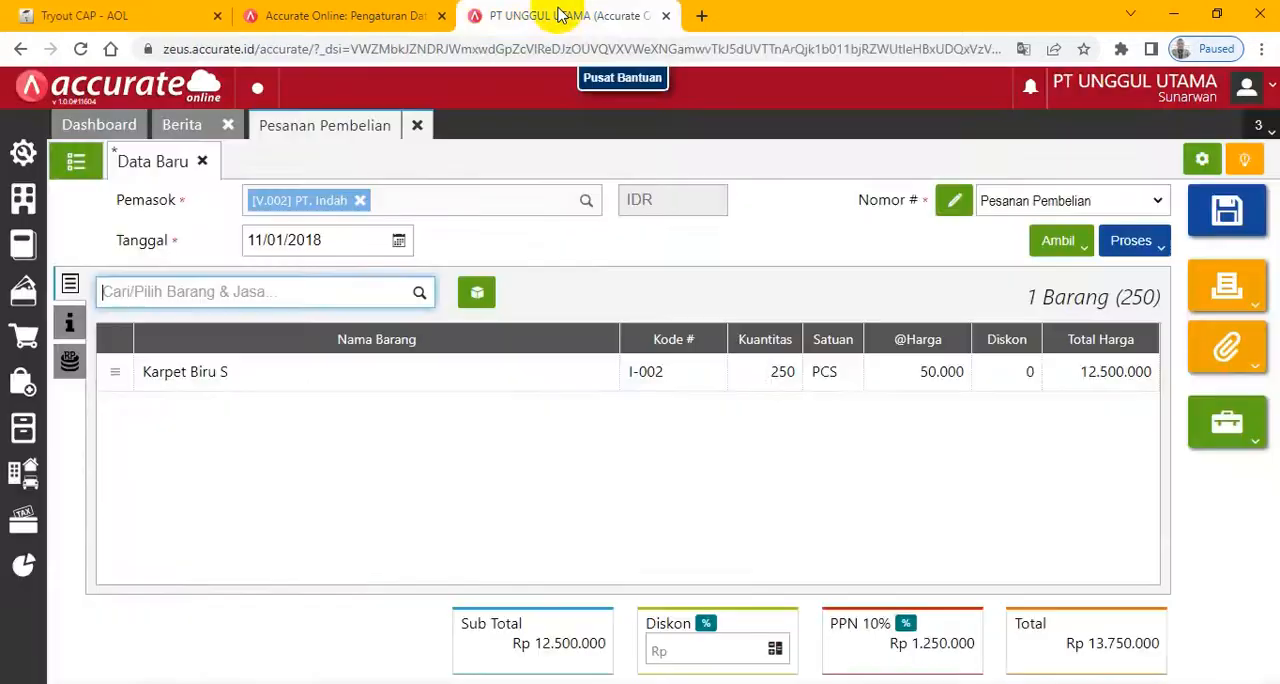
click(1160, 250)
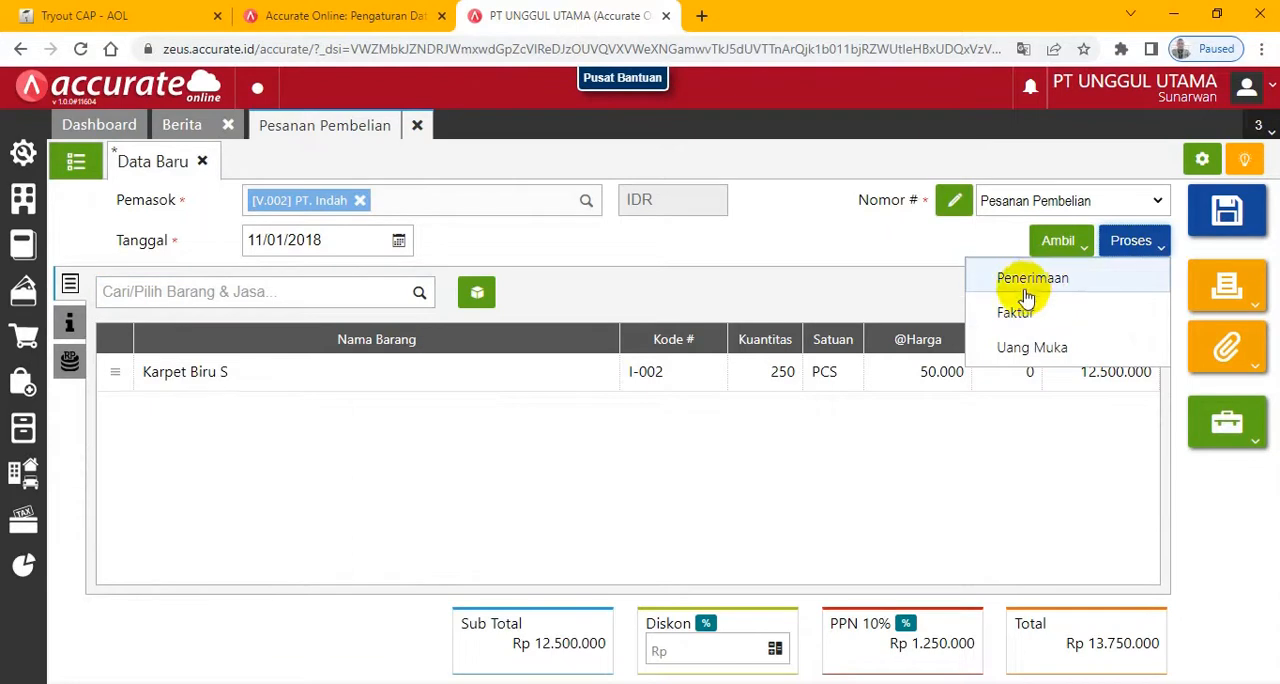
click(75, 16)
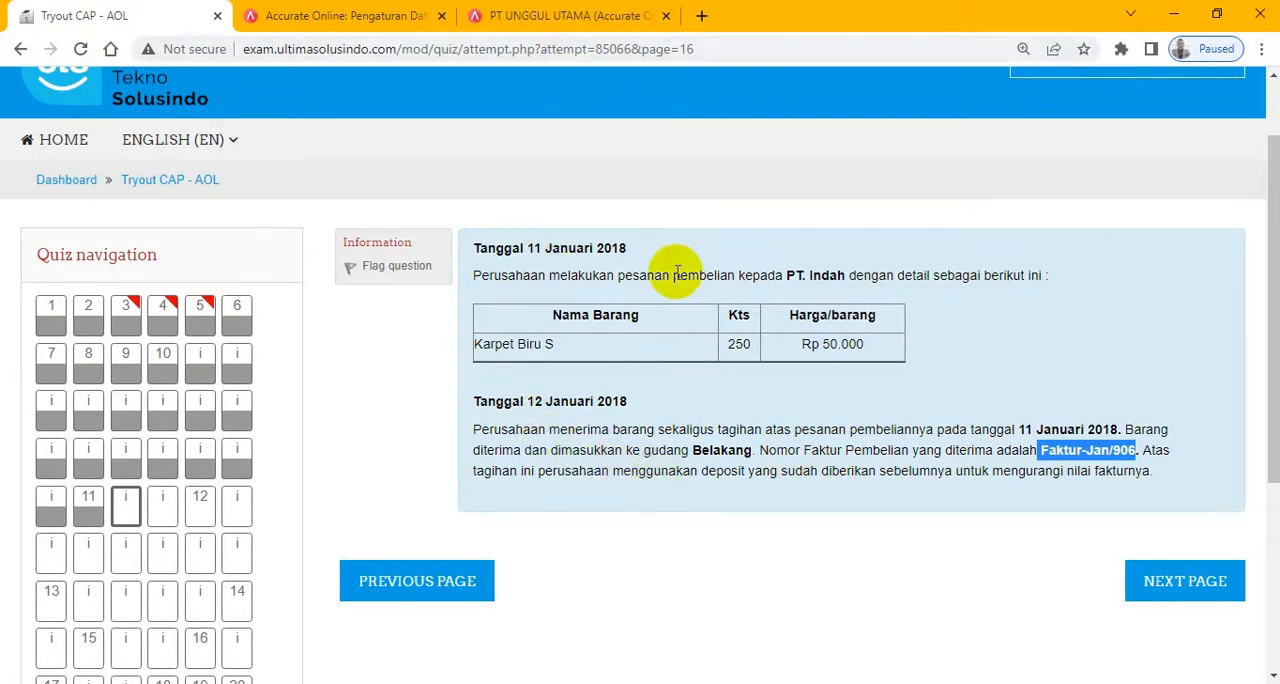
click(550, 14)
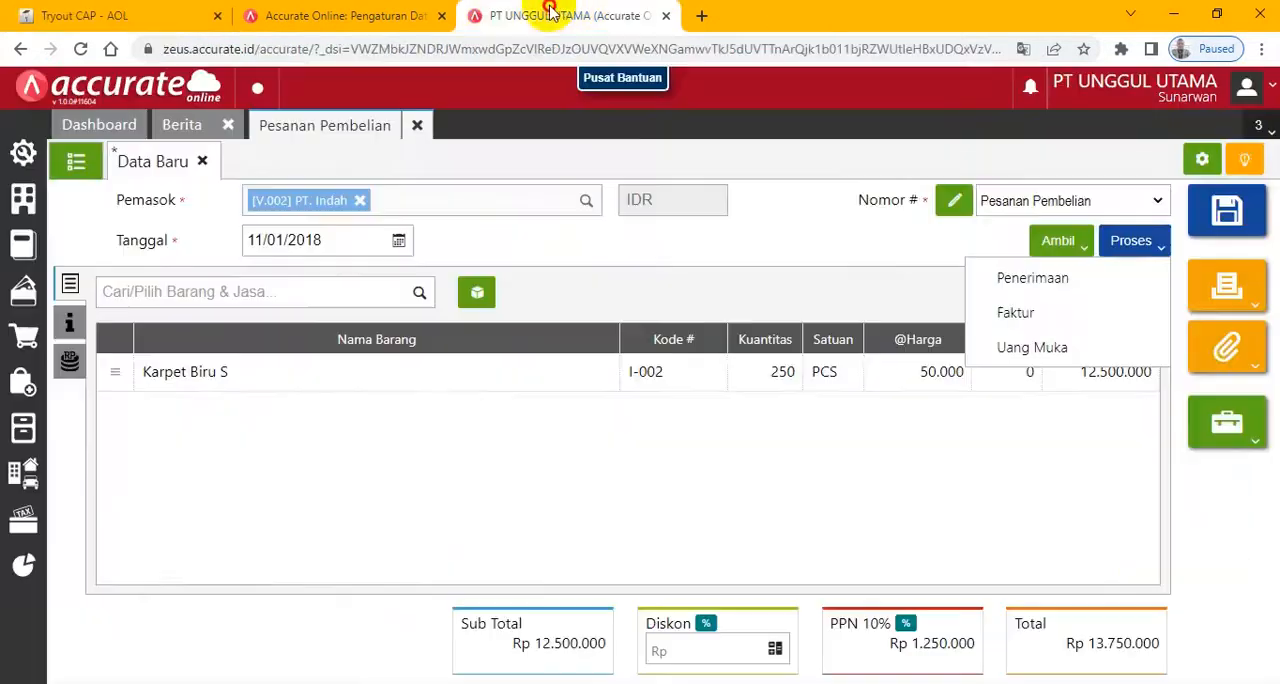
click(1050, 306)
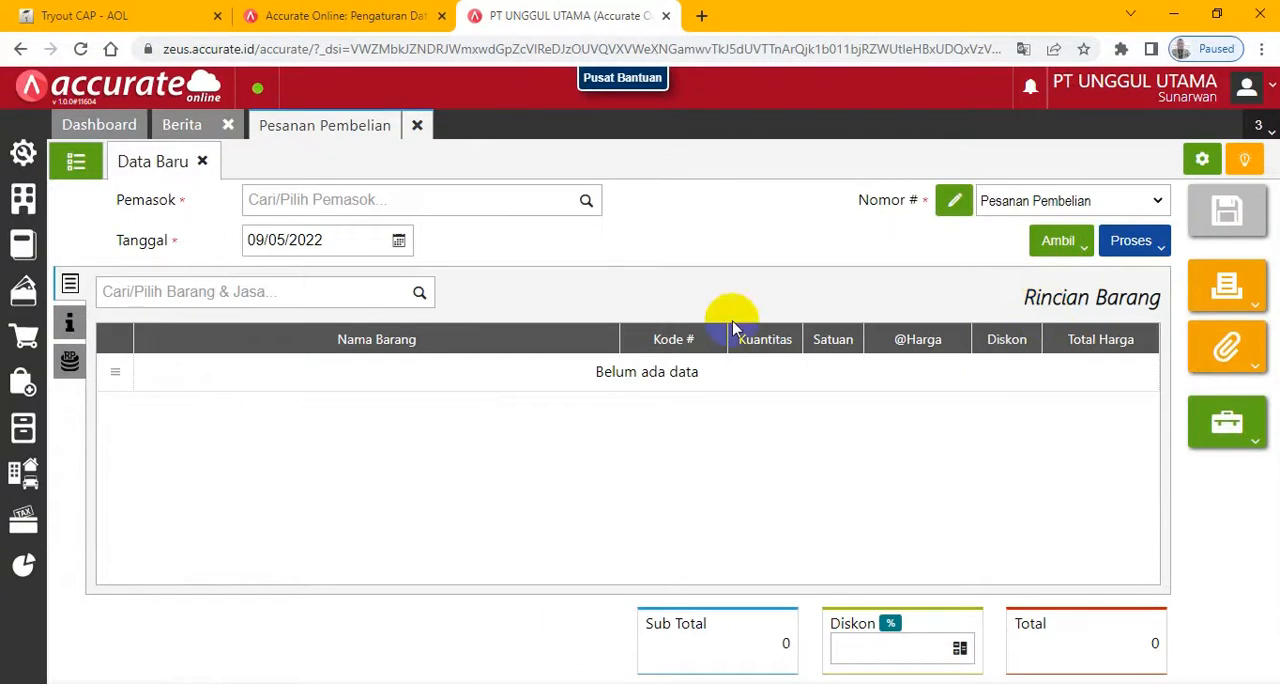
- Check the goods receipt date in the exam and set the purchase invoice's Tanggal to 12/01/2018
click(65, 15)
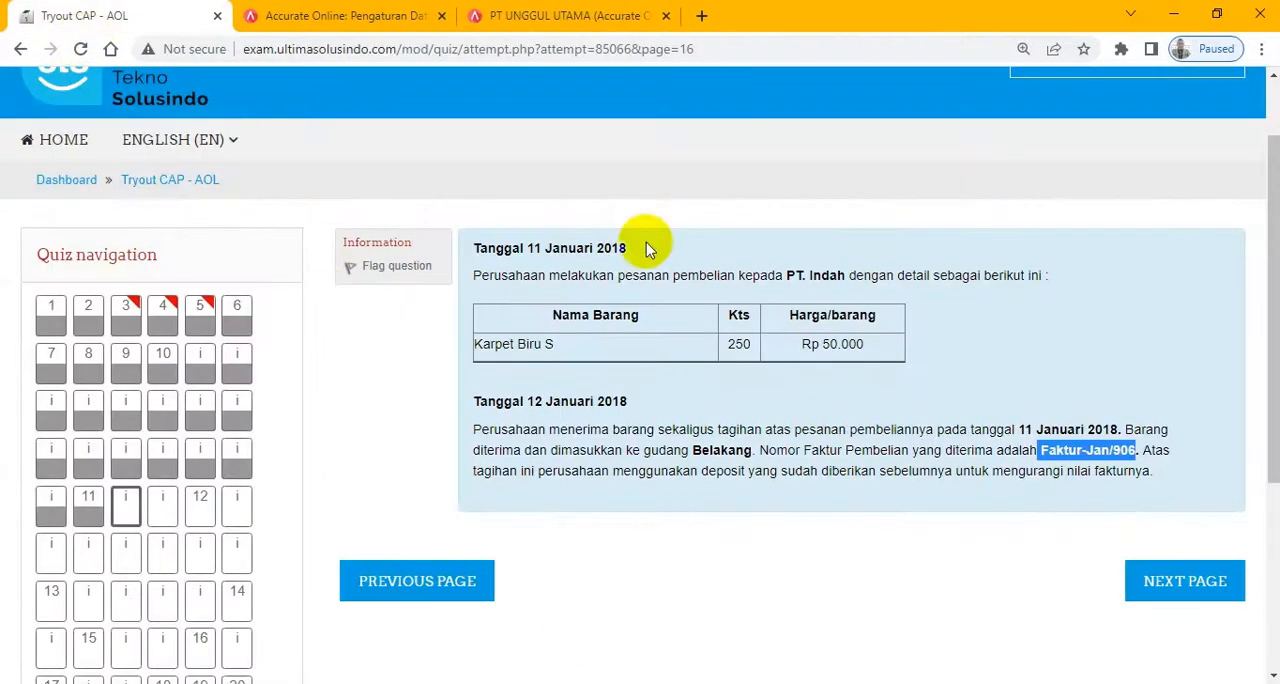
click(565, 16)
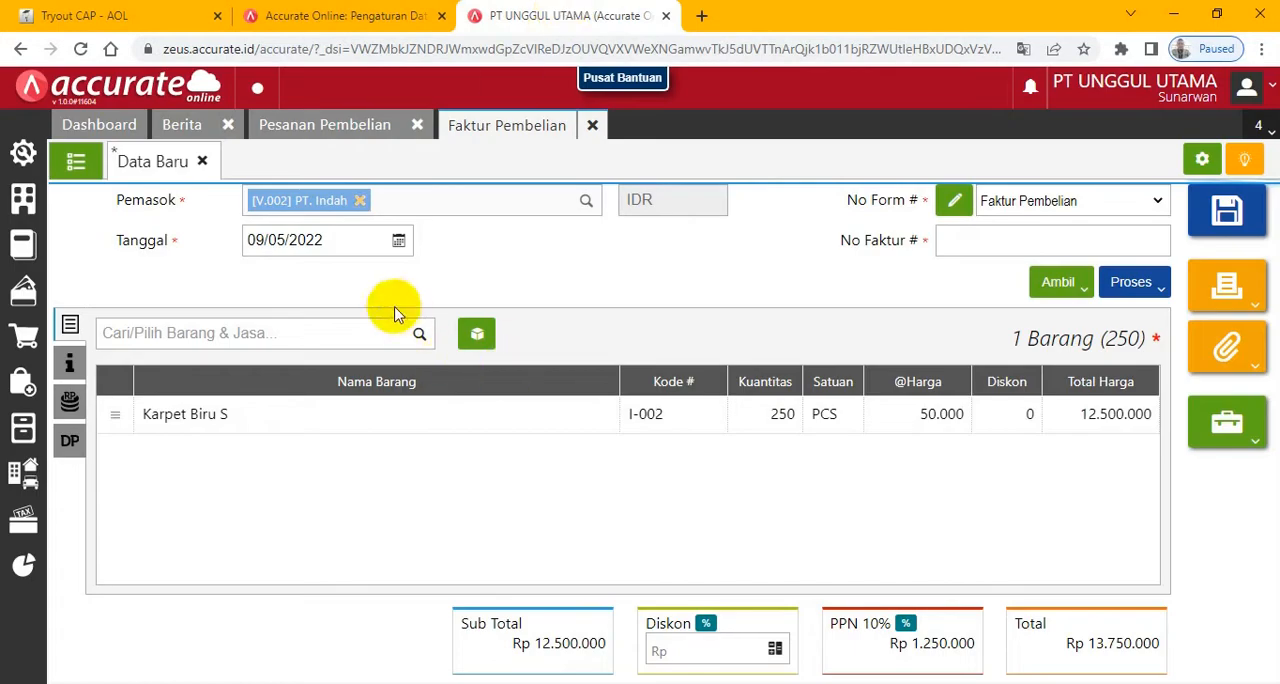
click(335, 241)
click(335, 238)
drag(335, 238, 175, 247)
text(12)
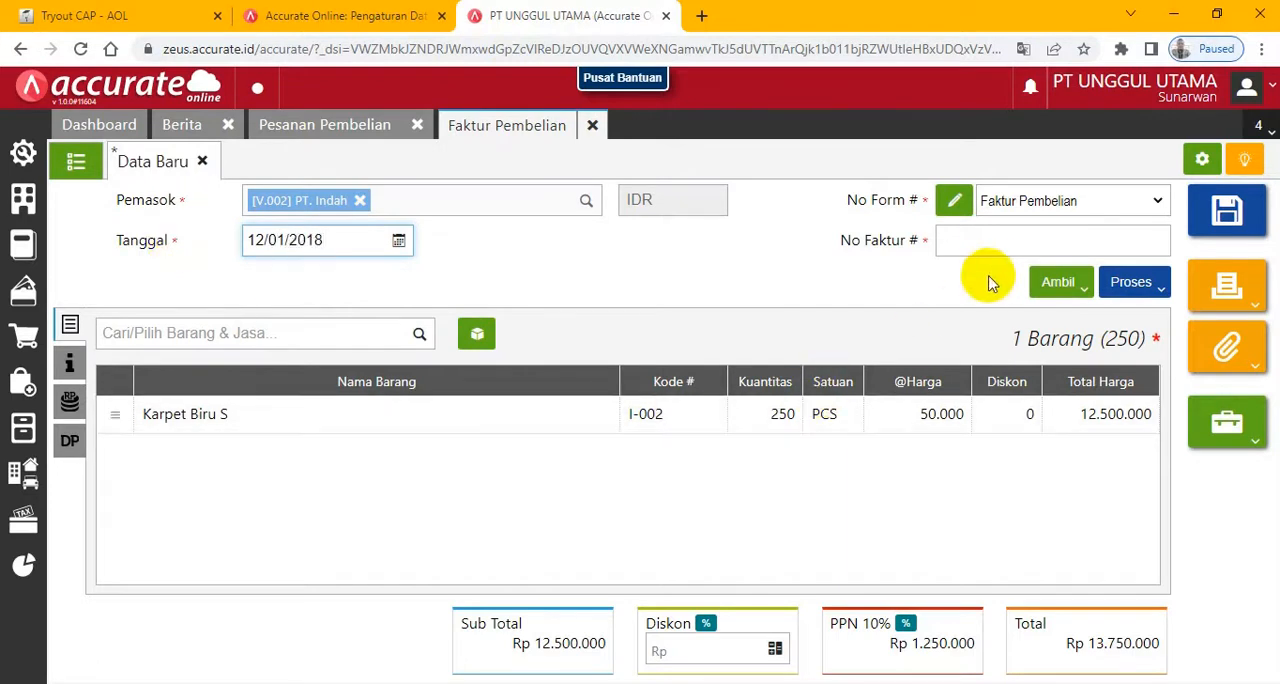
- Fill the invoice's No Faktur # with the copied number Faktur-Jan/906 and compare it with the exam
click(993, 243)
right_click(993, 248)
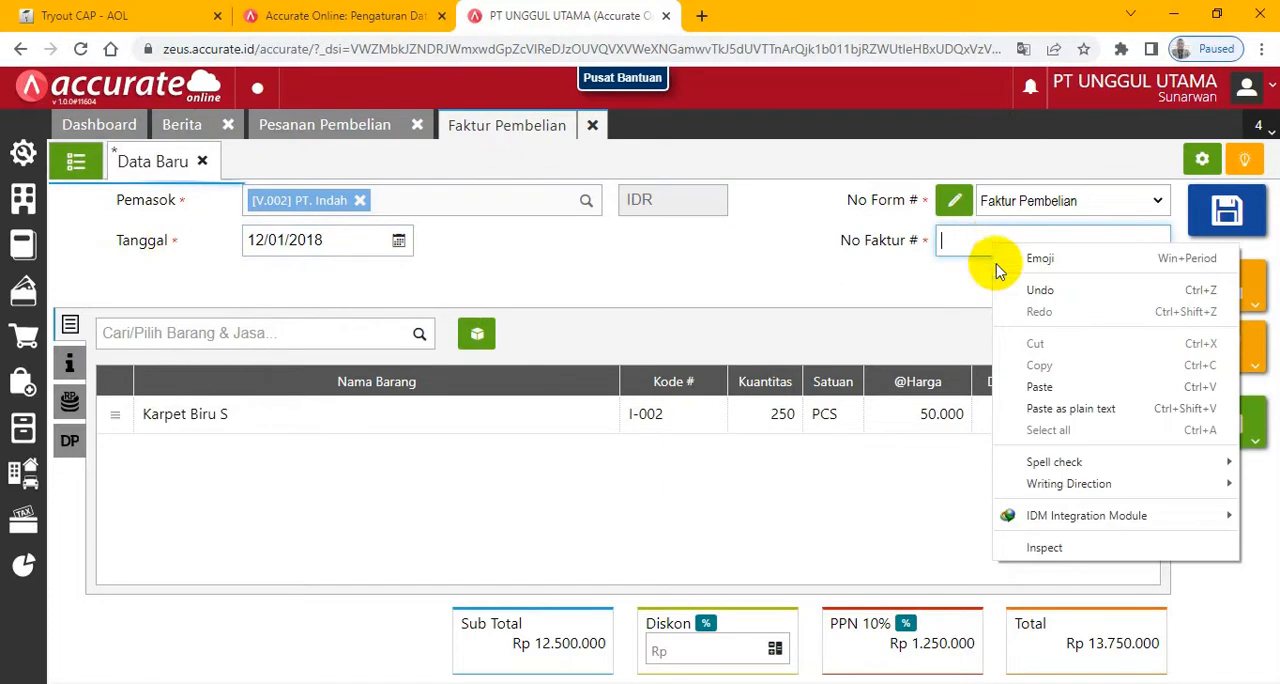
click(960, 381)
click(90, 14)
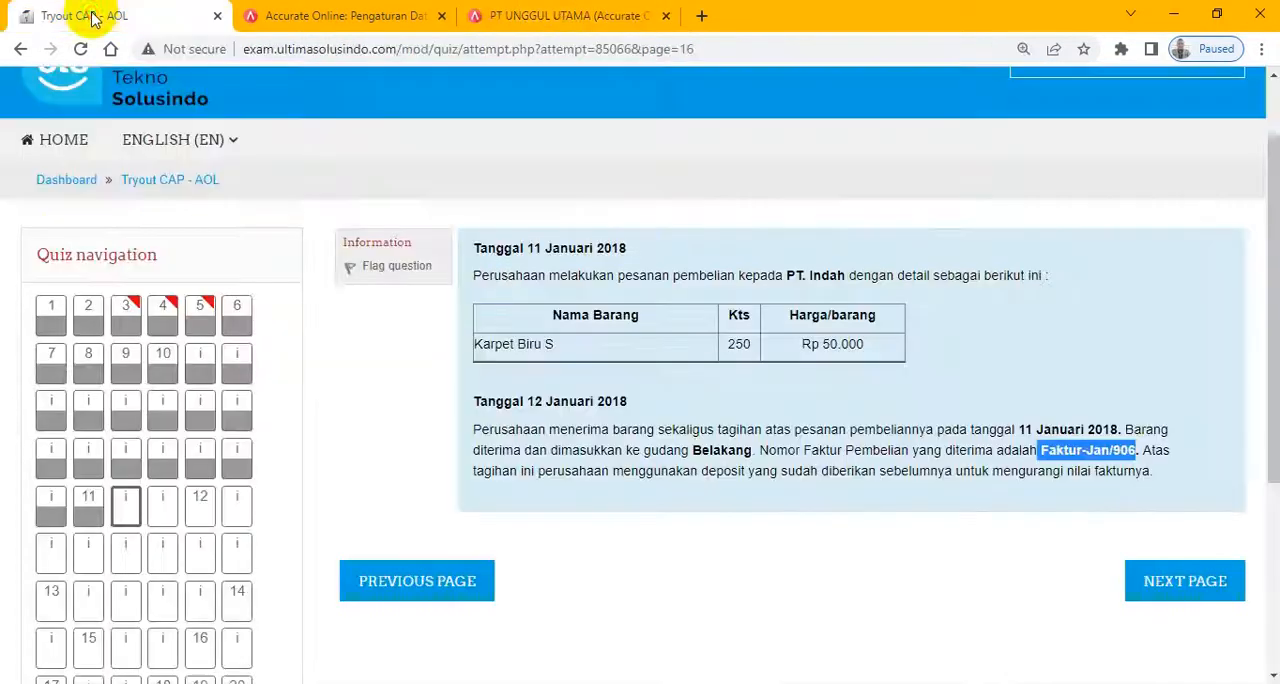
click(580, 17)
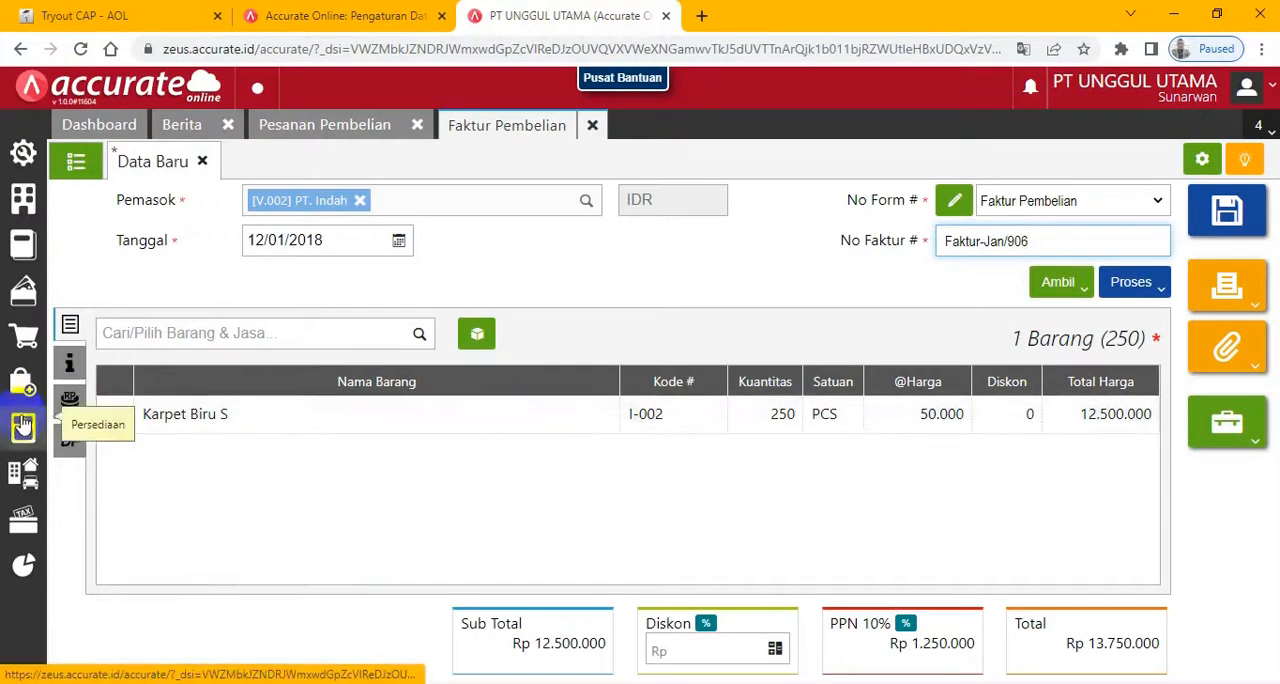
click(66, 443)
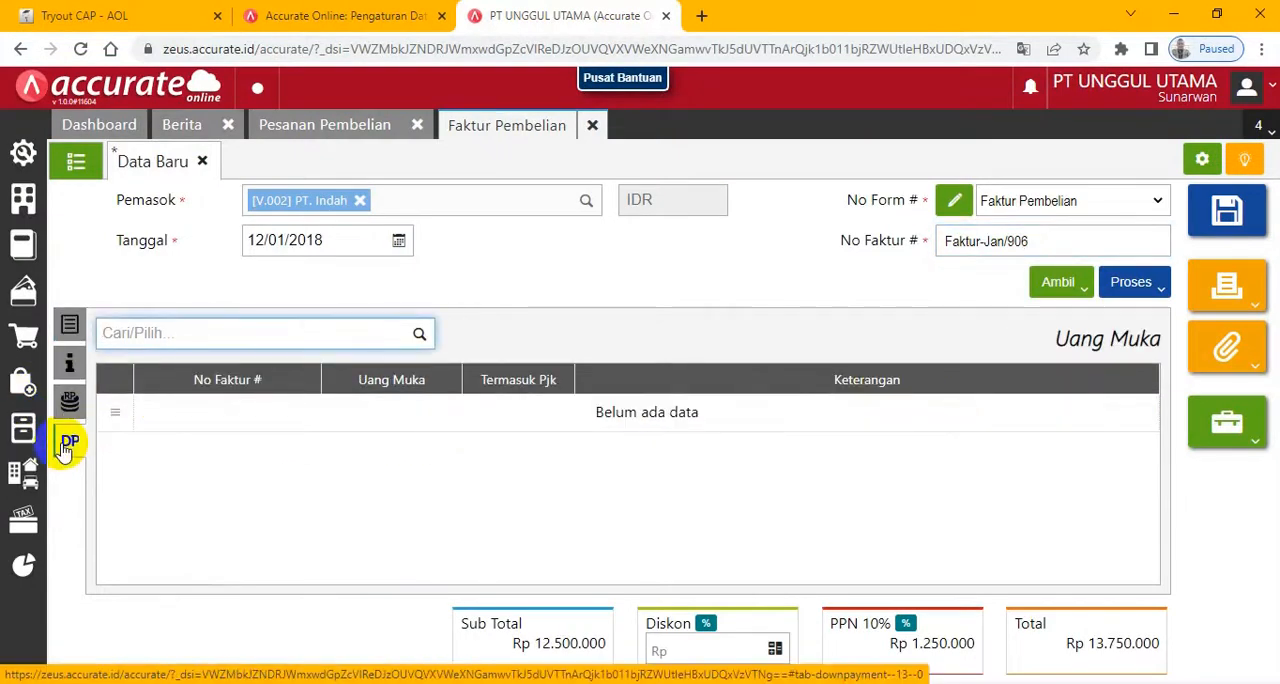
click(420, 338)
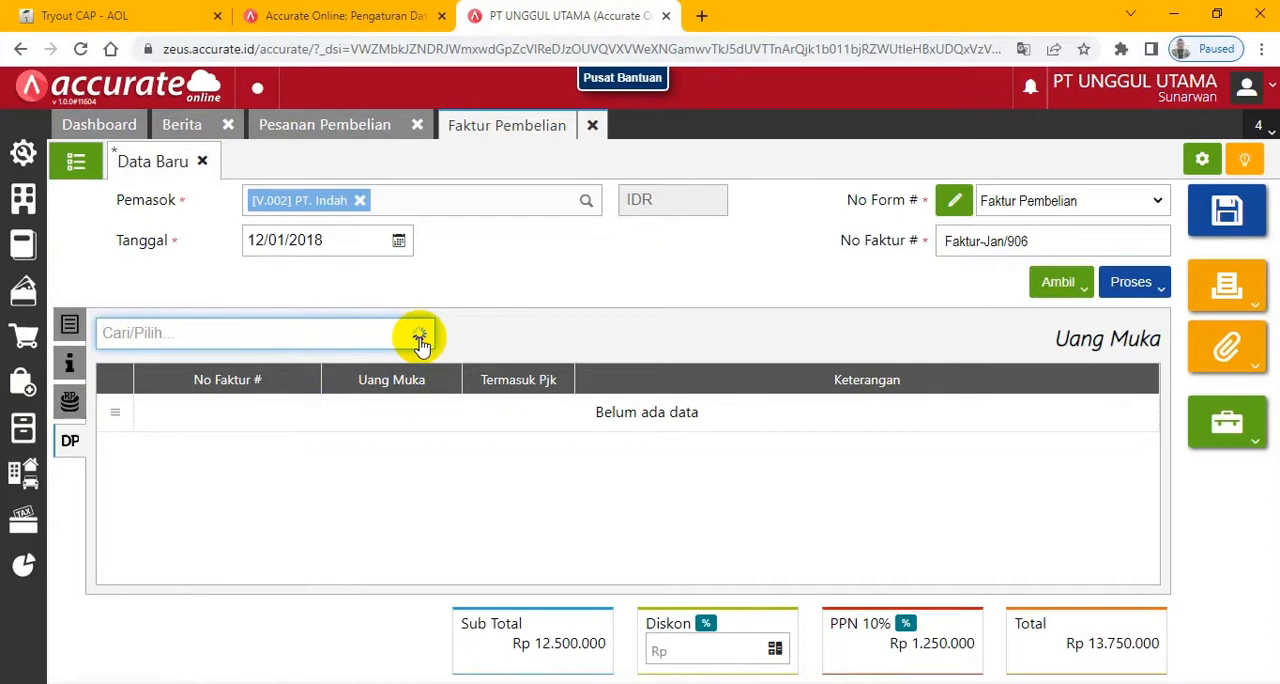
click(226, 372)
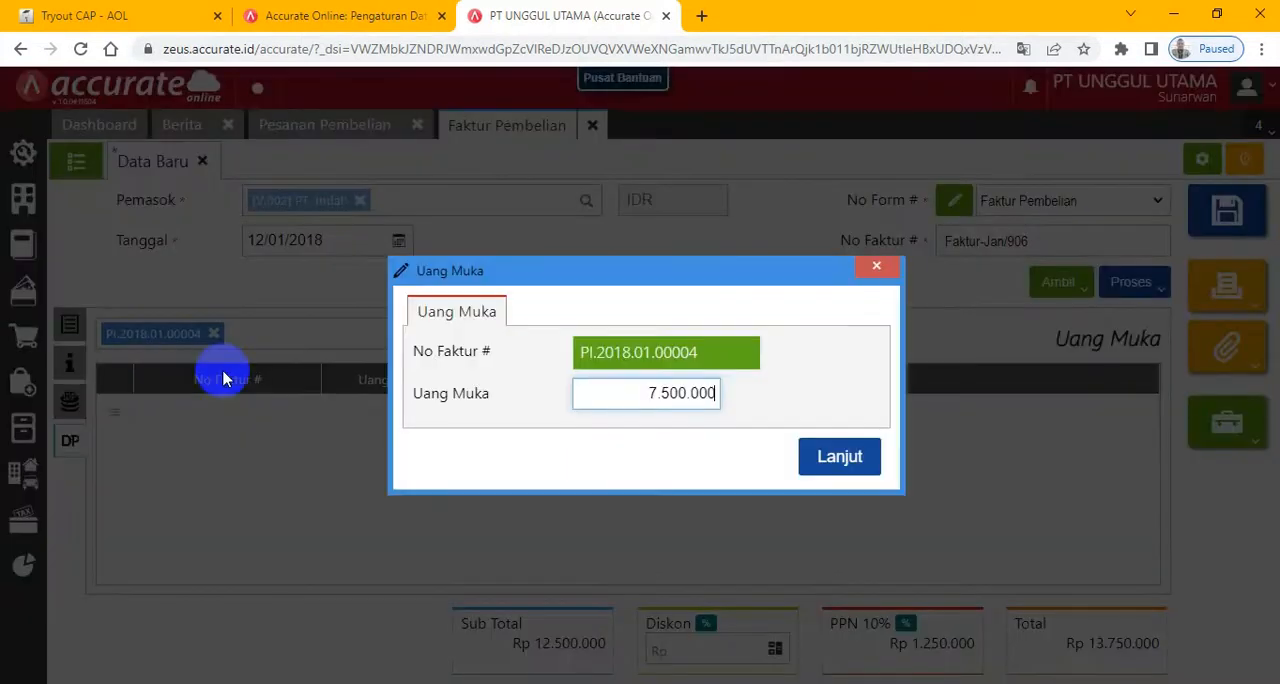
click(877, 266)
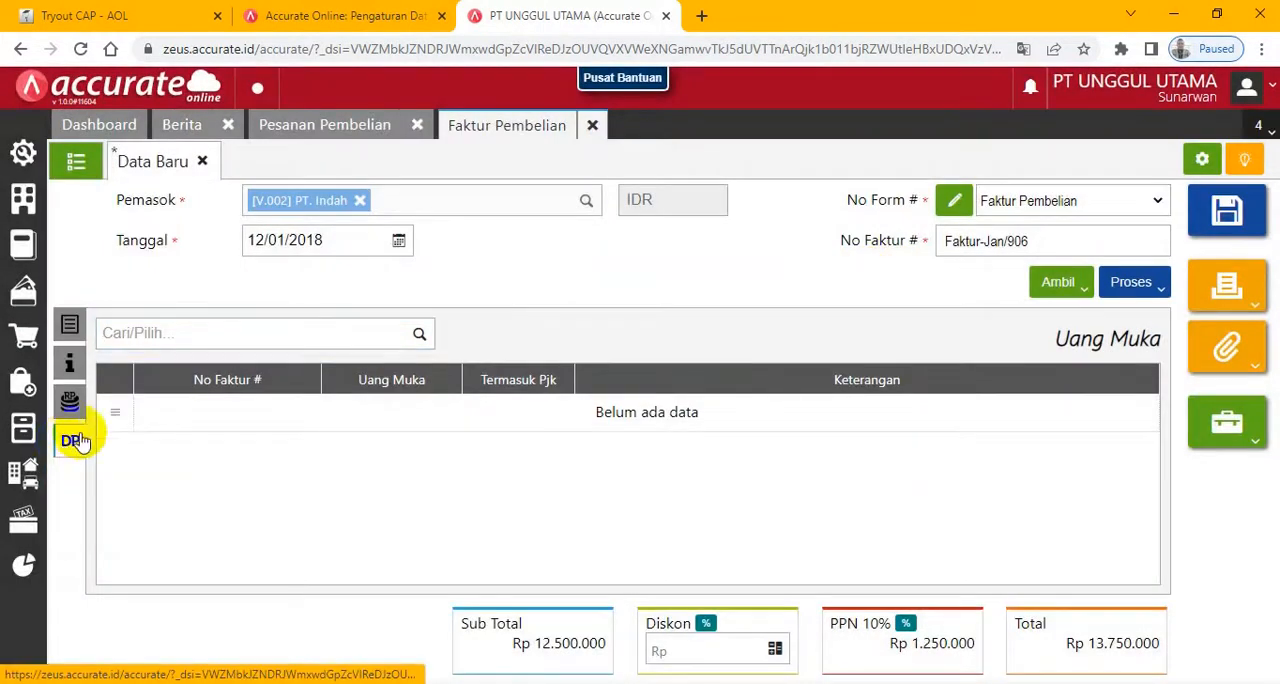
- Apply PT. Indah's existing Uang Muka of 7.500.000 to the purchase invoice
click(418, 334)
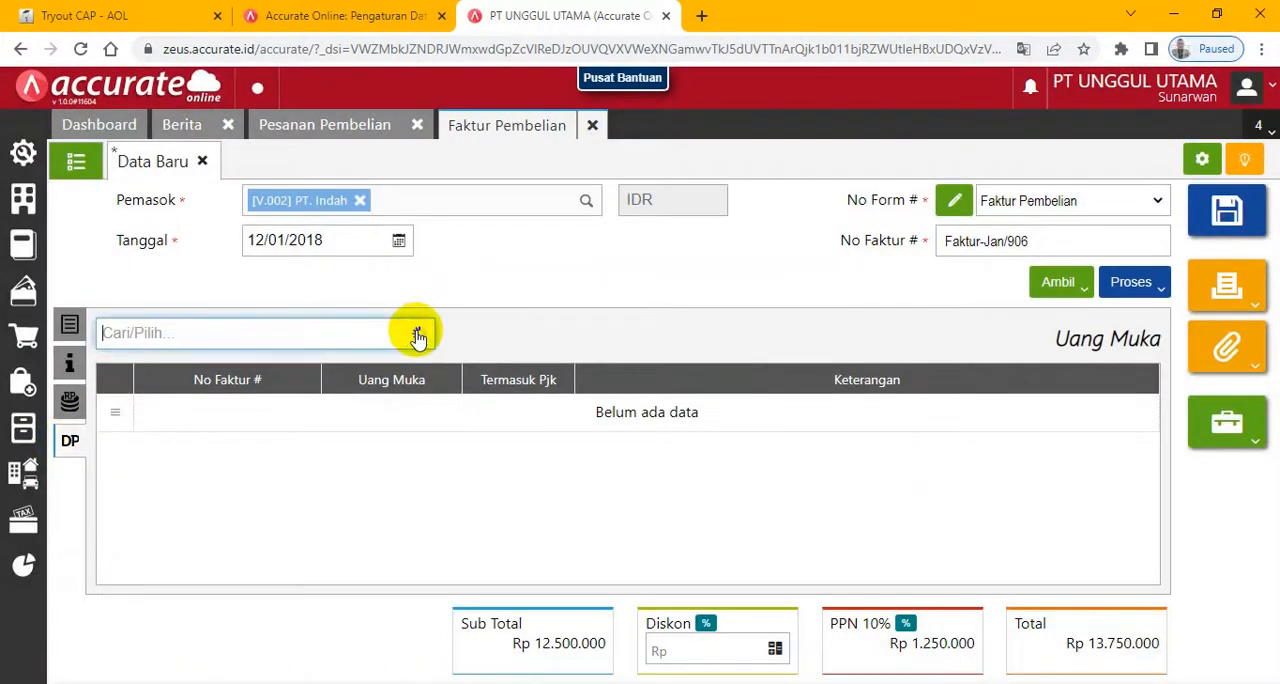
click(358, 398)
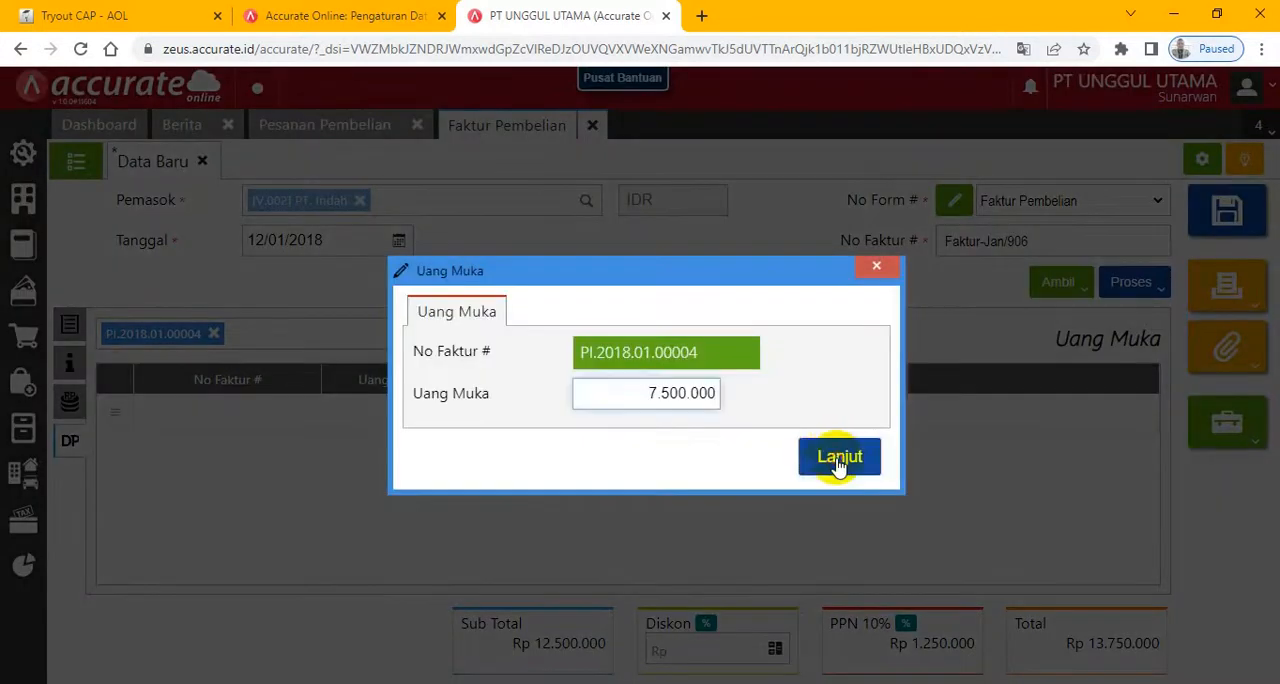
click(835, 458)
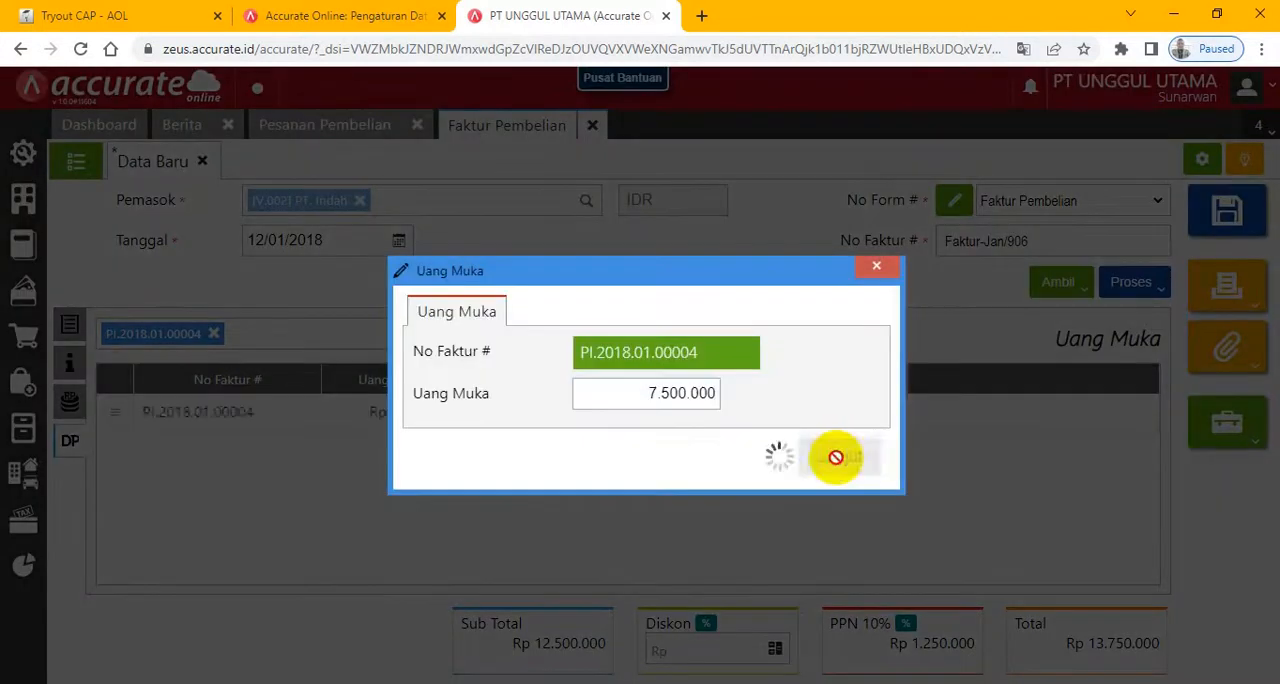
- Review the invoice's item lines, Uang Muka and Info lainnya, and check in the exam which warehouse receives the goods
click(70, 325)
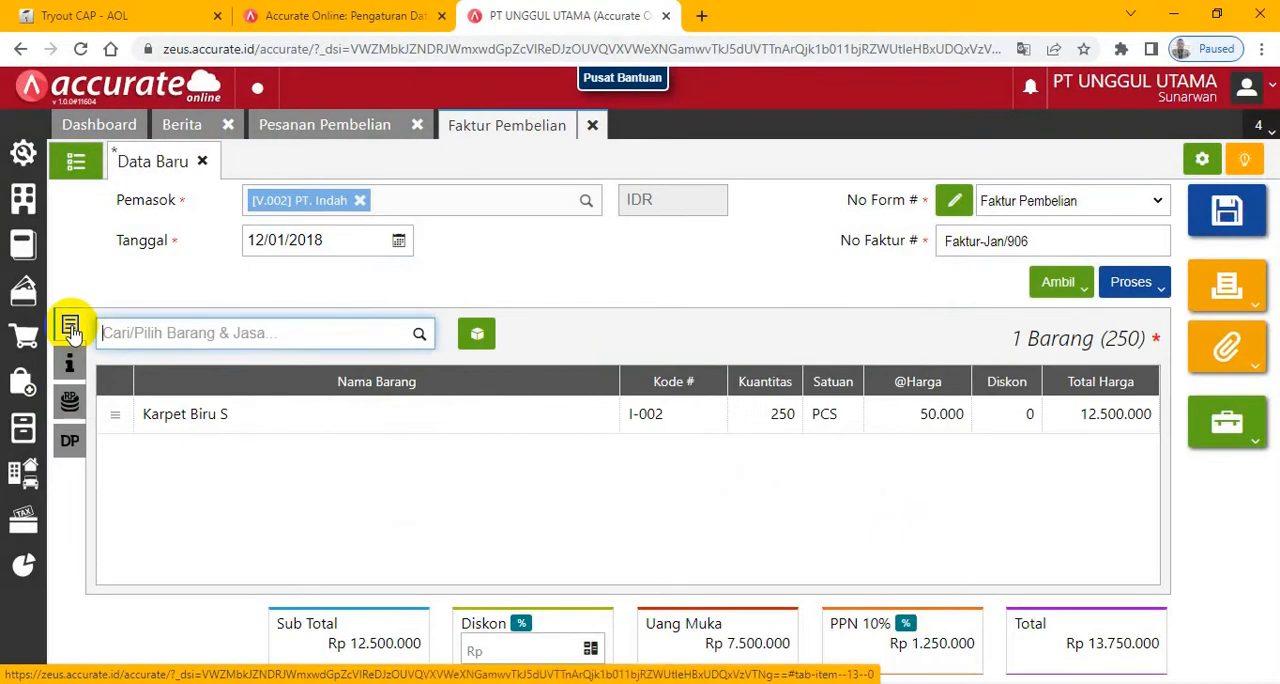
click(70, 441)
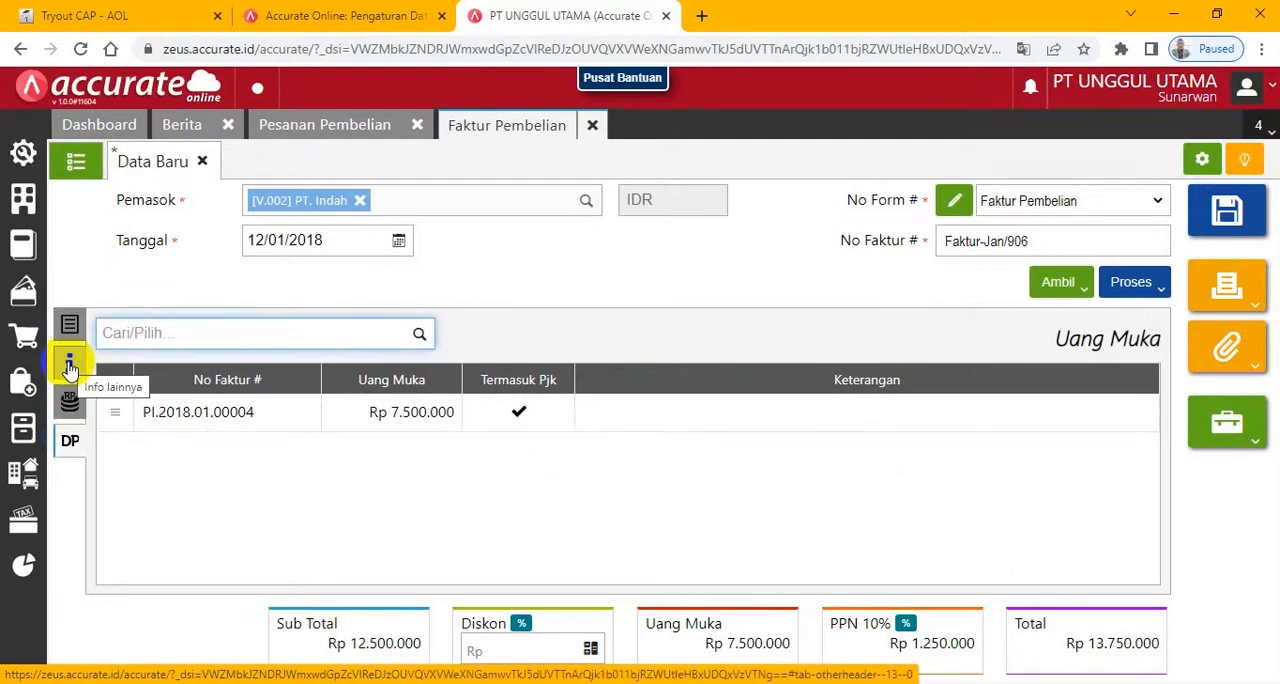
click(70, 366)
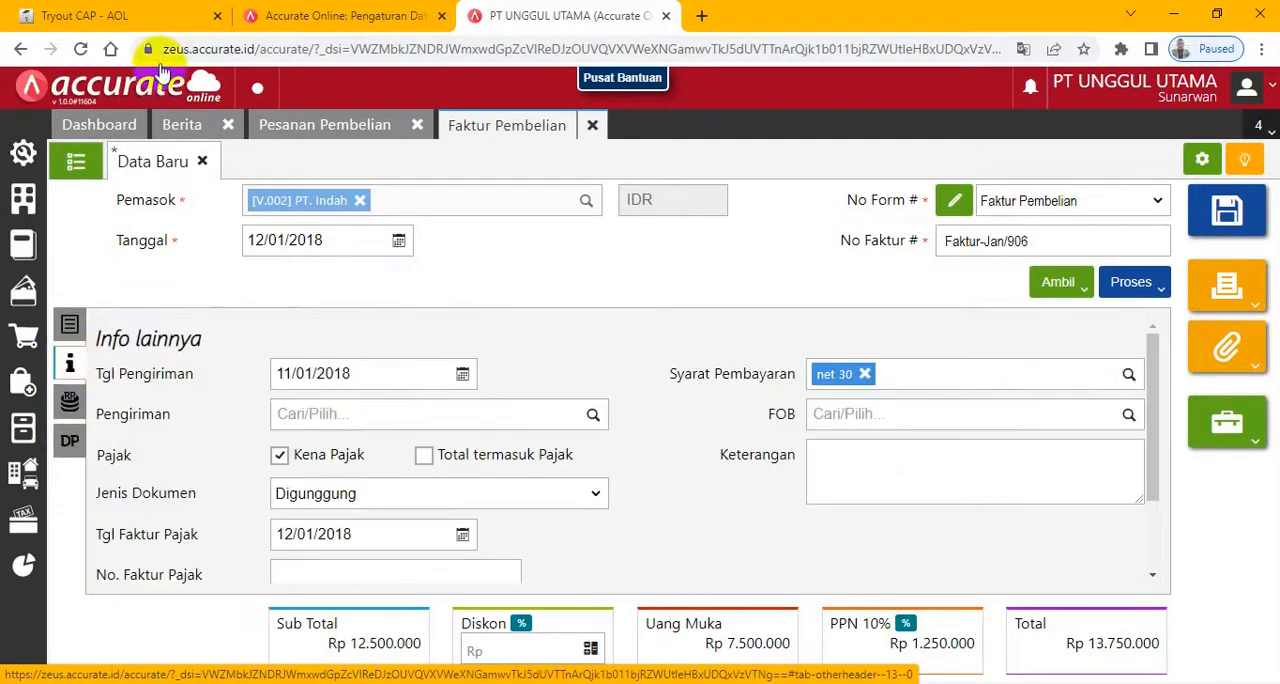
click(86, 14)
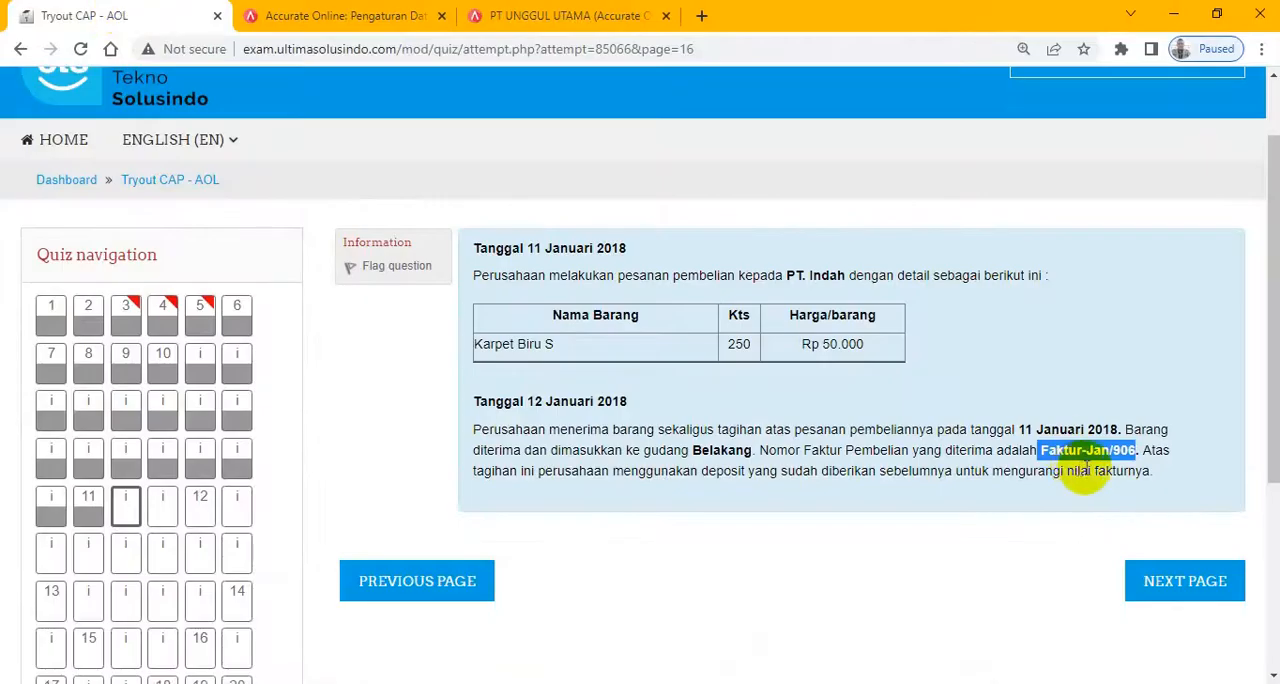
drag(693, 452, 760, 456)
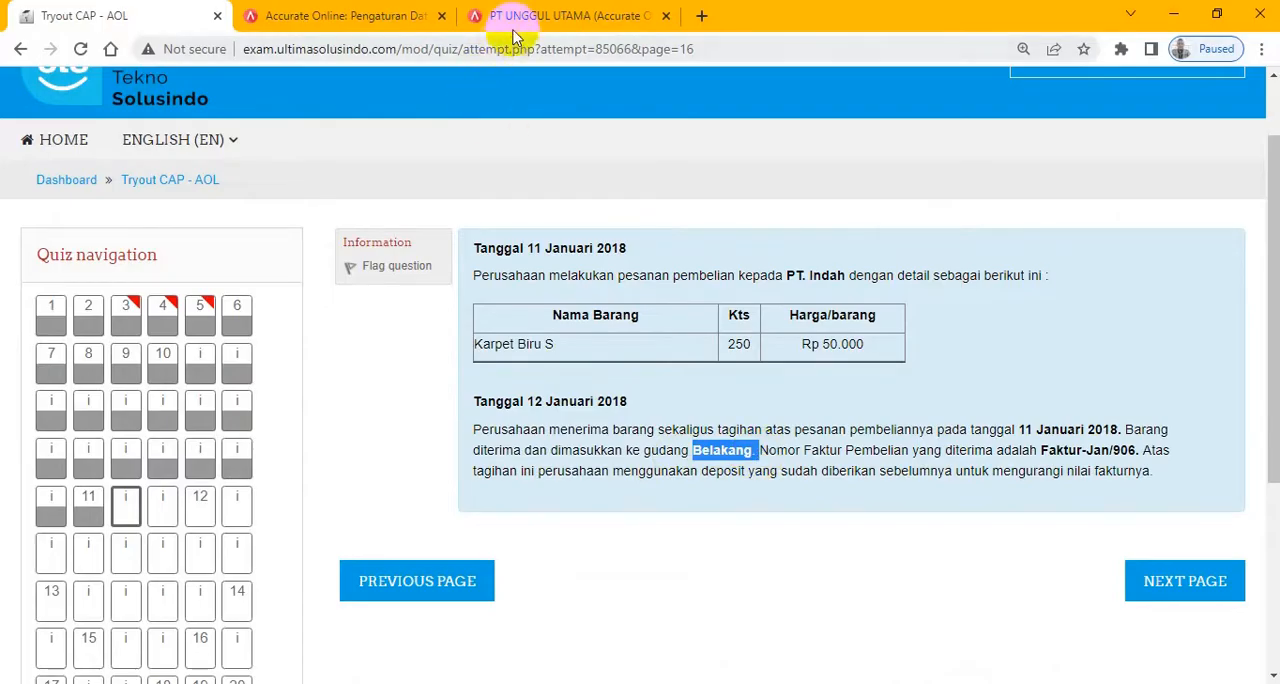
click(513, 22)
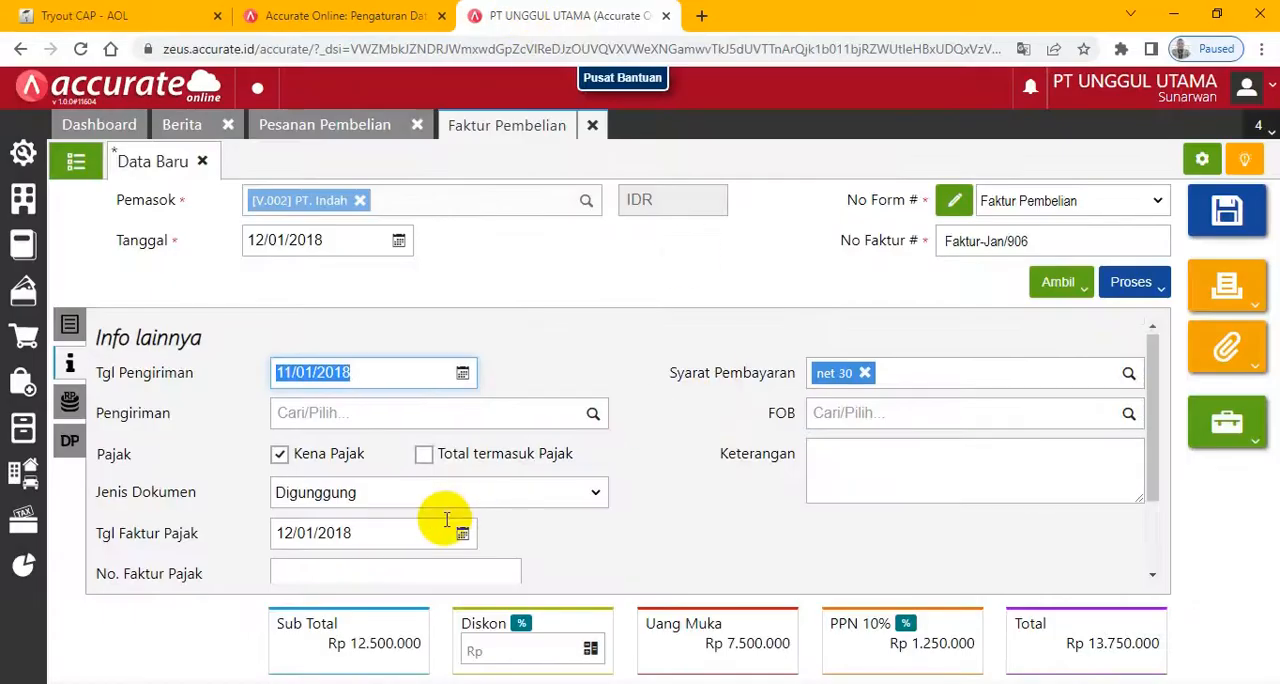
scroll(447, 519, down, 2)
scroll(445, 516, up, 2)
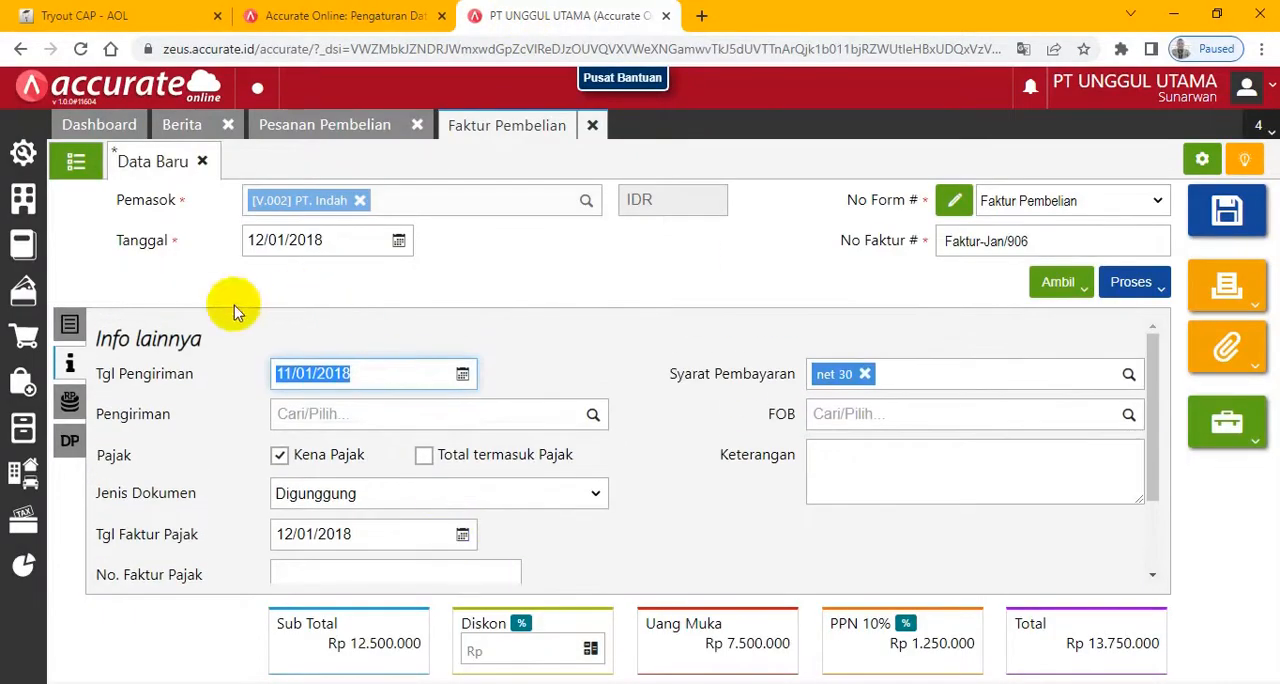
- Change the Gudang of the invoice's Karpet Biru S line to Belakang, confirm the item, and recheck the exam text
click(72, 325)
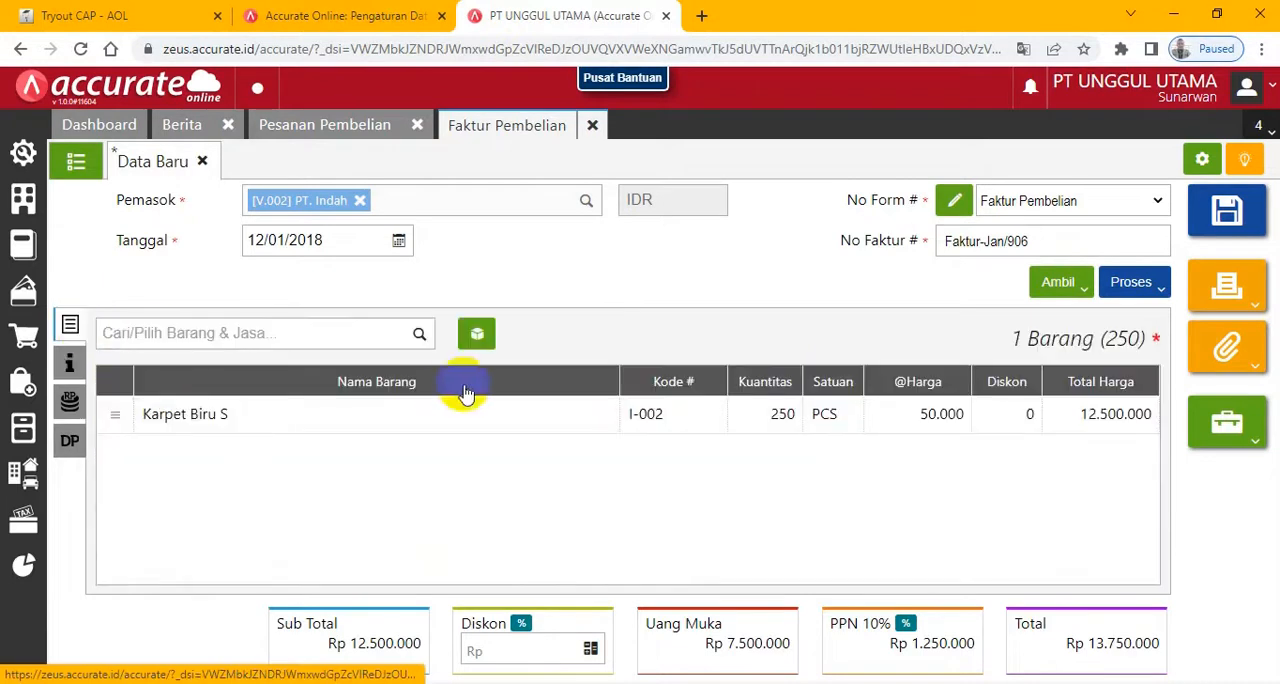
click(238, 420)
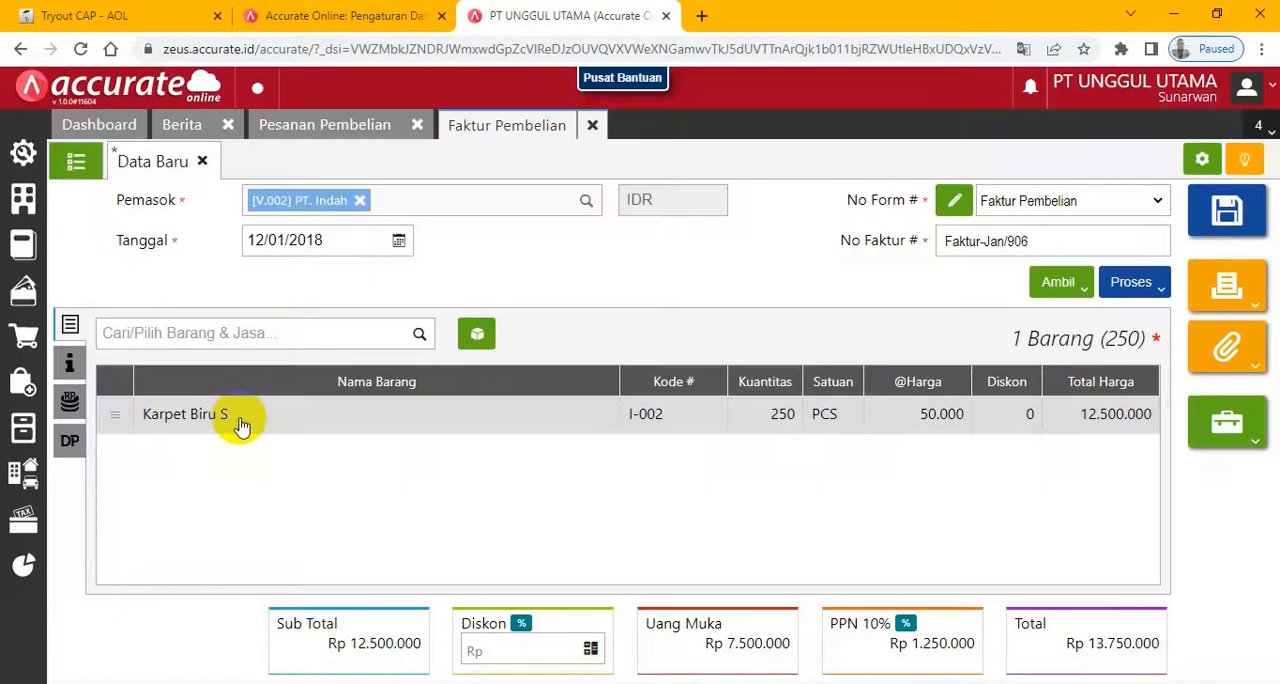
click(261, 432)
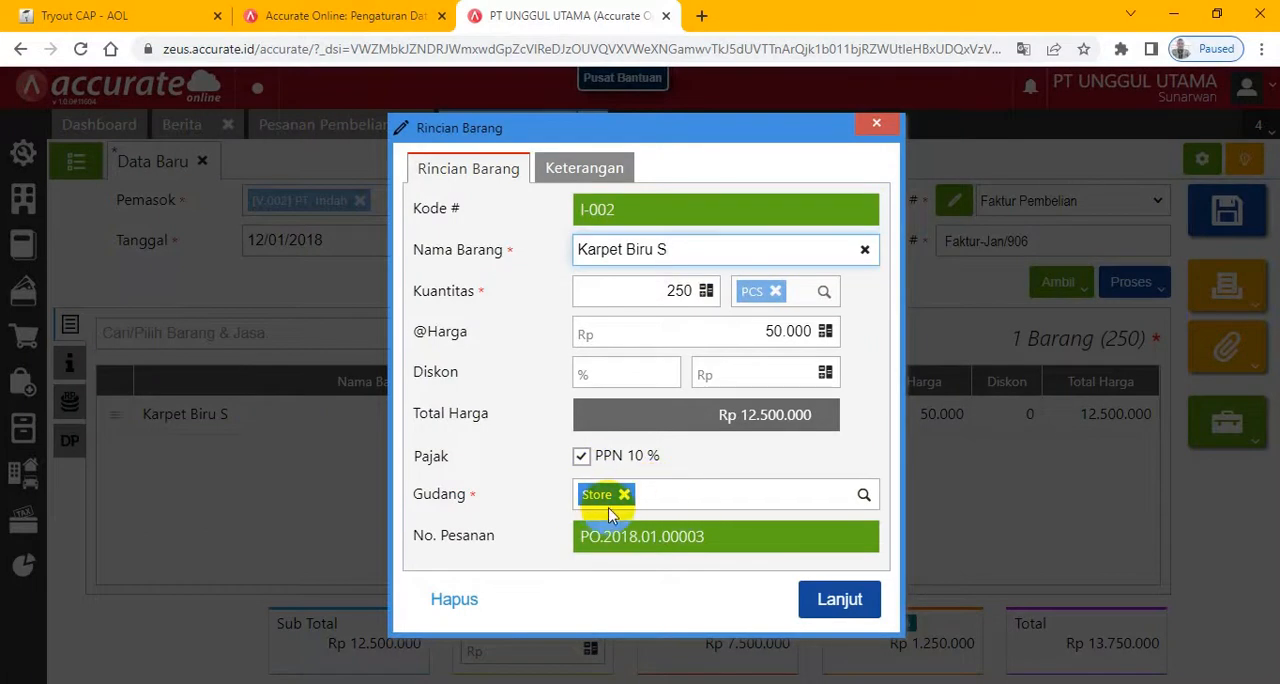
click(624, 494)
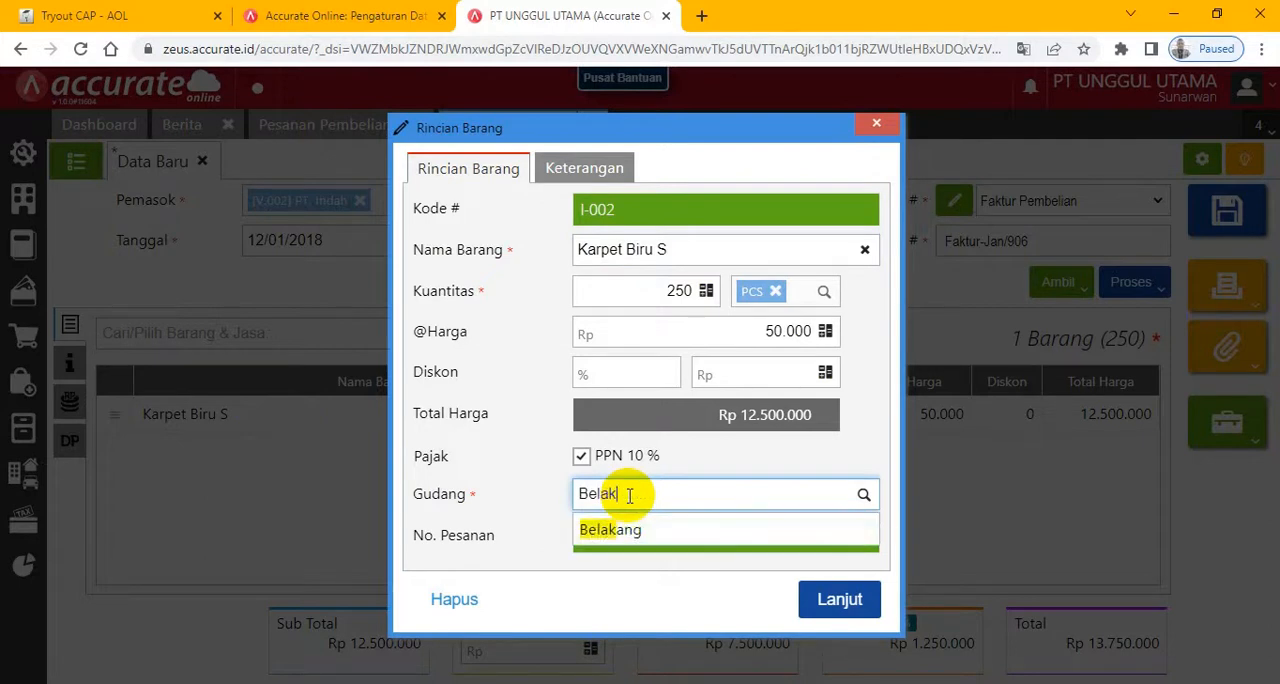
click(643, 527)
click(833, 598)
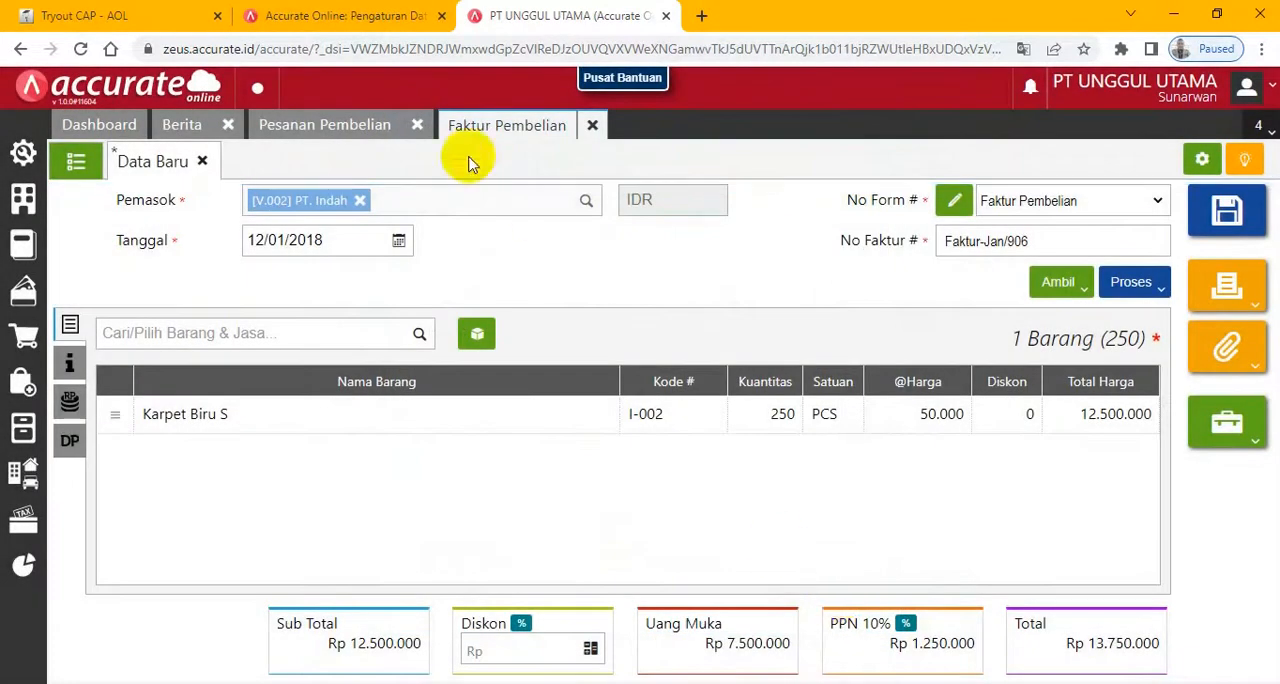
click(135, 16)
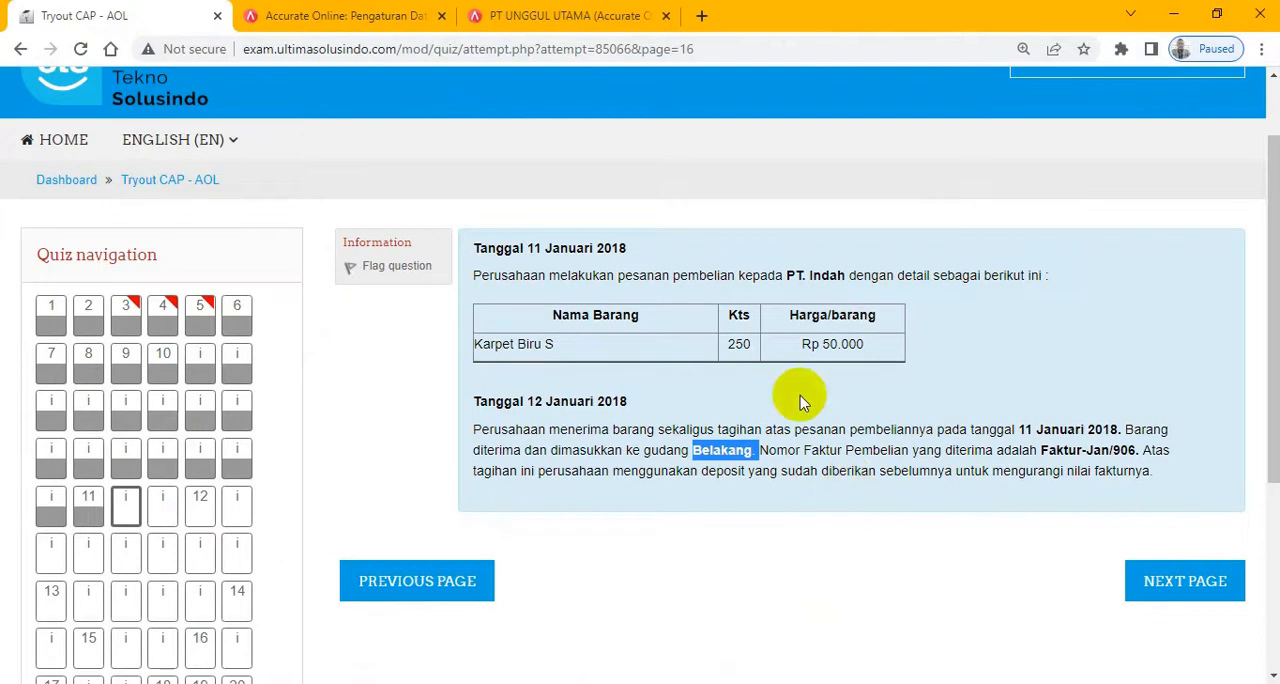
- Save PT. Indah's purchase invoice and advance the exam to the 12 Januari 2018 return transaction with question 12
click(565, 16)
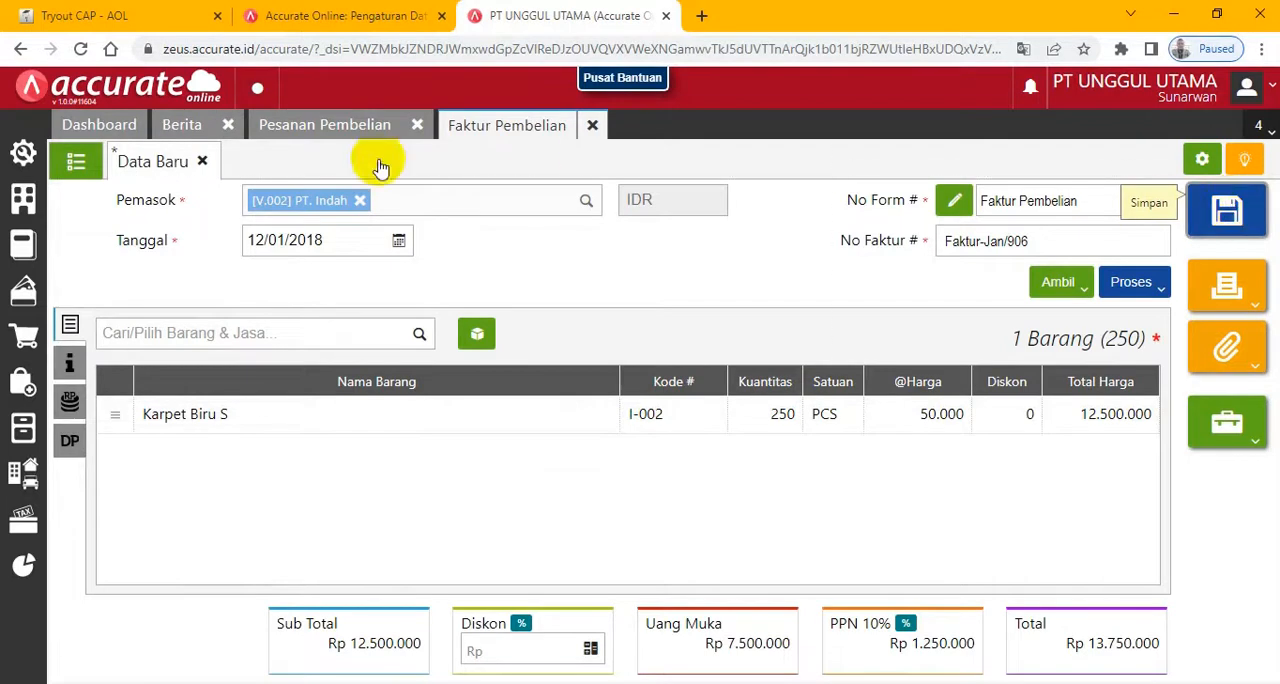
click(88, 15)
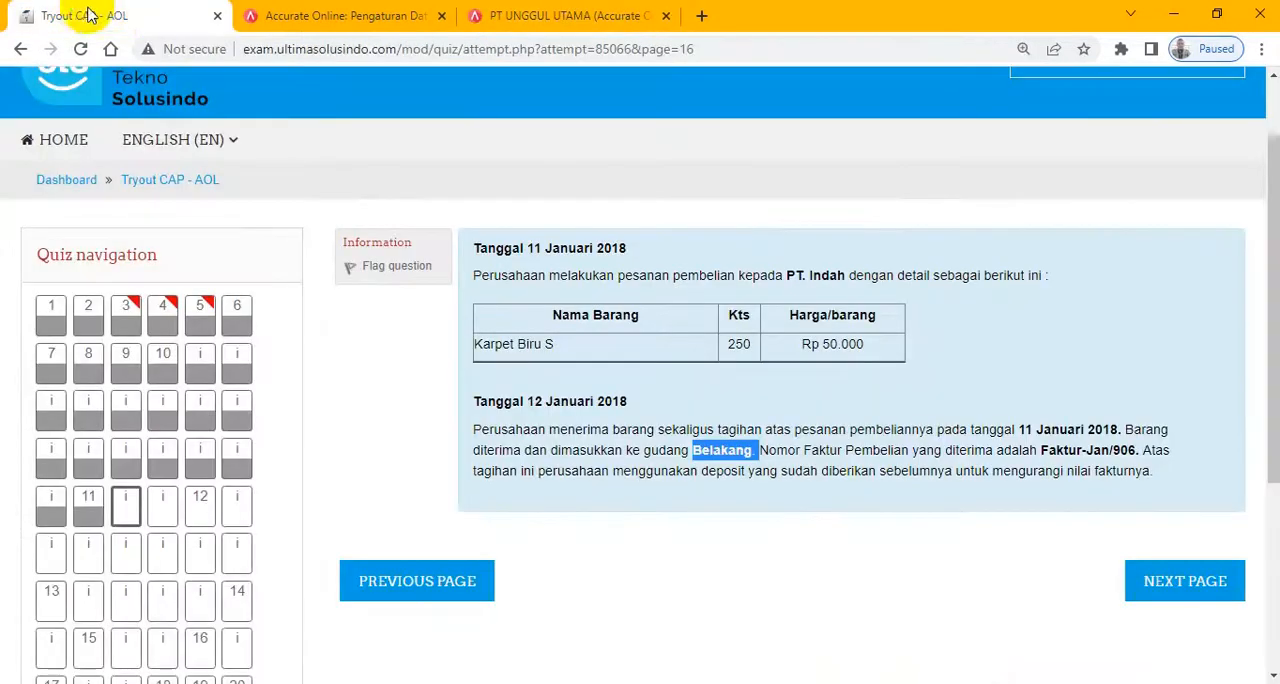
click(1200, 590)
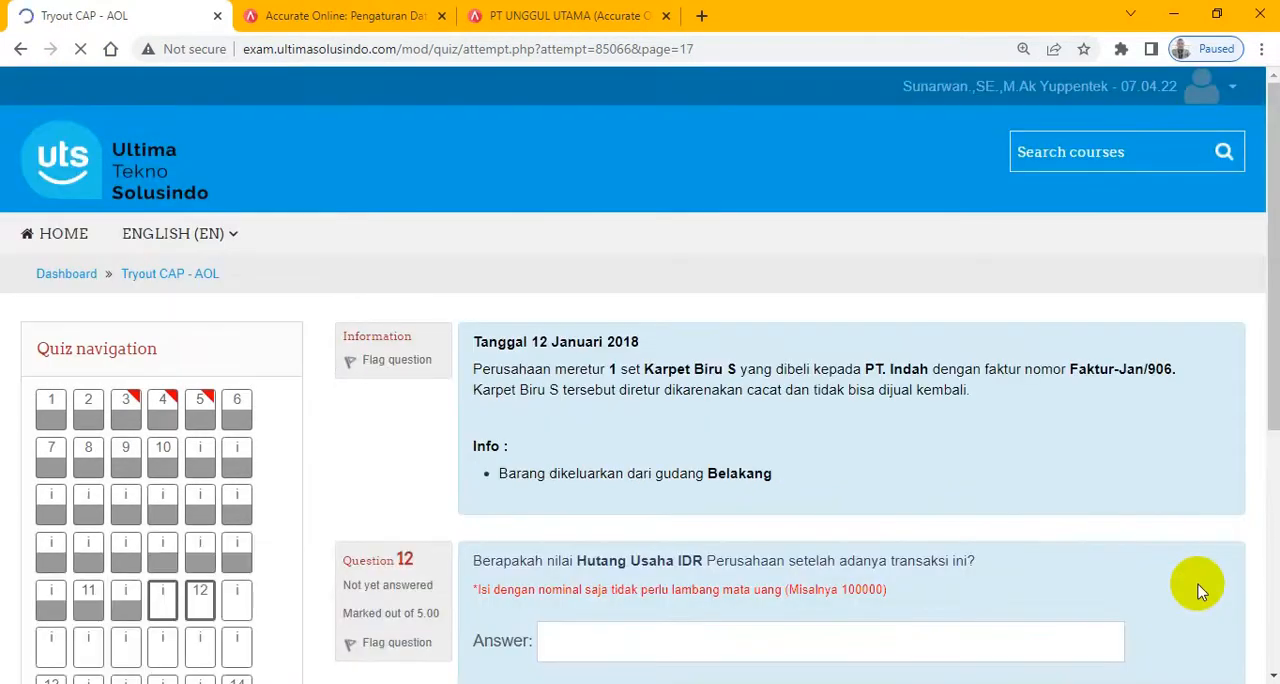
scroll(1260, 266, down, 1)
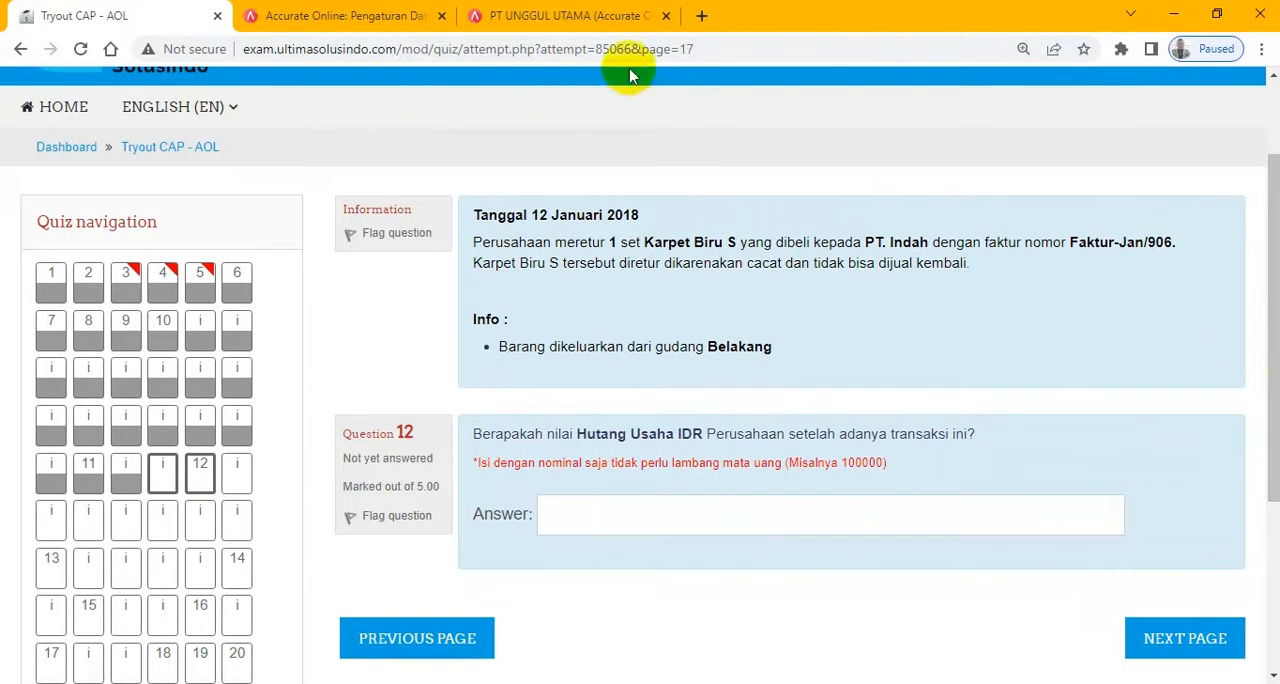
- Close the Pesanan Pembelian and Faktur Pembelian forms and open a new Retur Pembelian
click(588, 25)
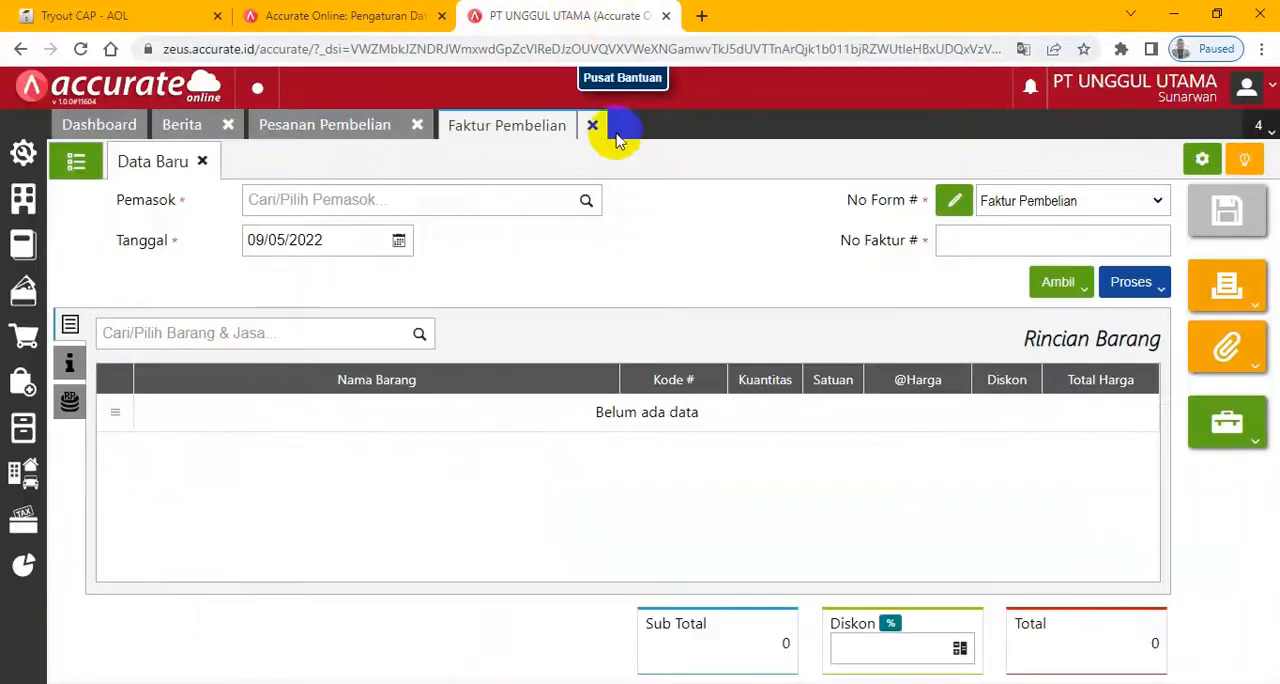
click(420, 128)
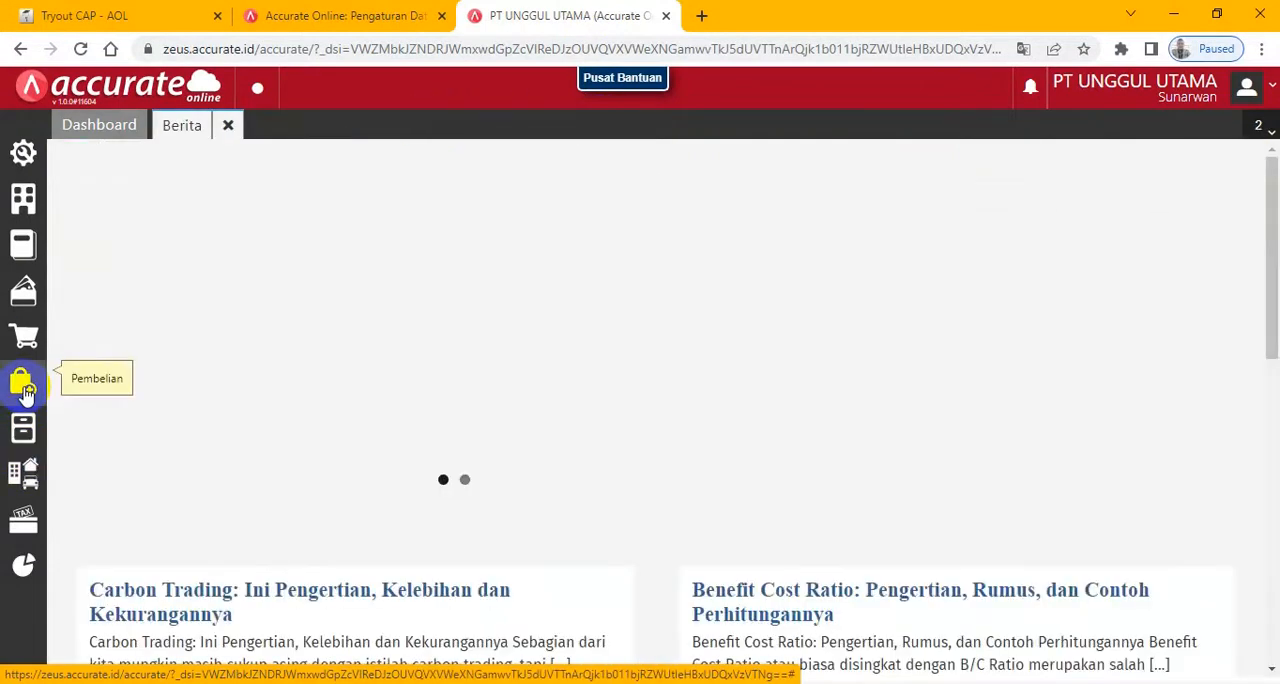
click(25, 388)
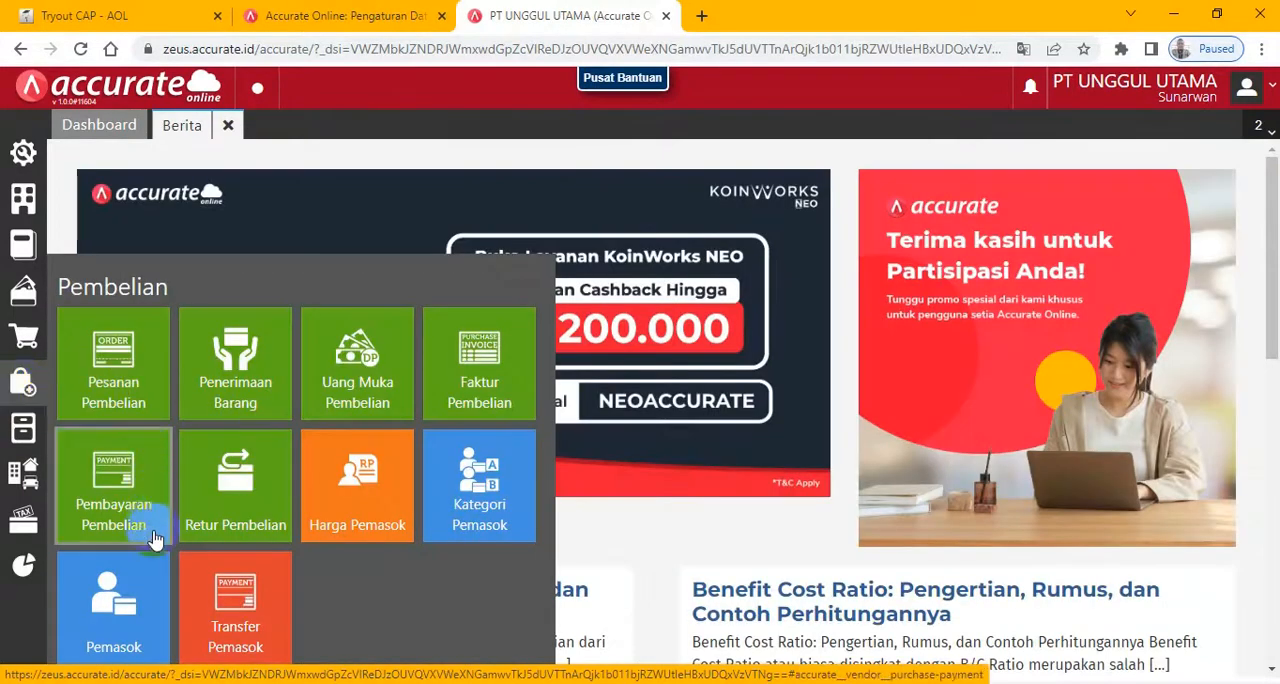
click(209, 500)
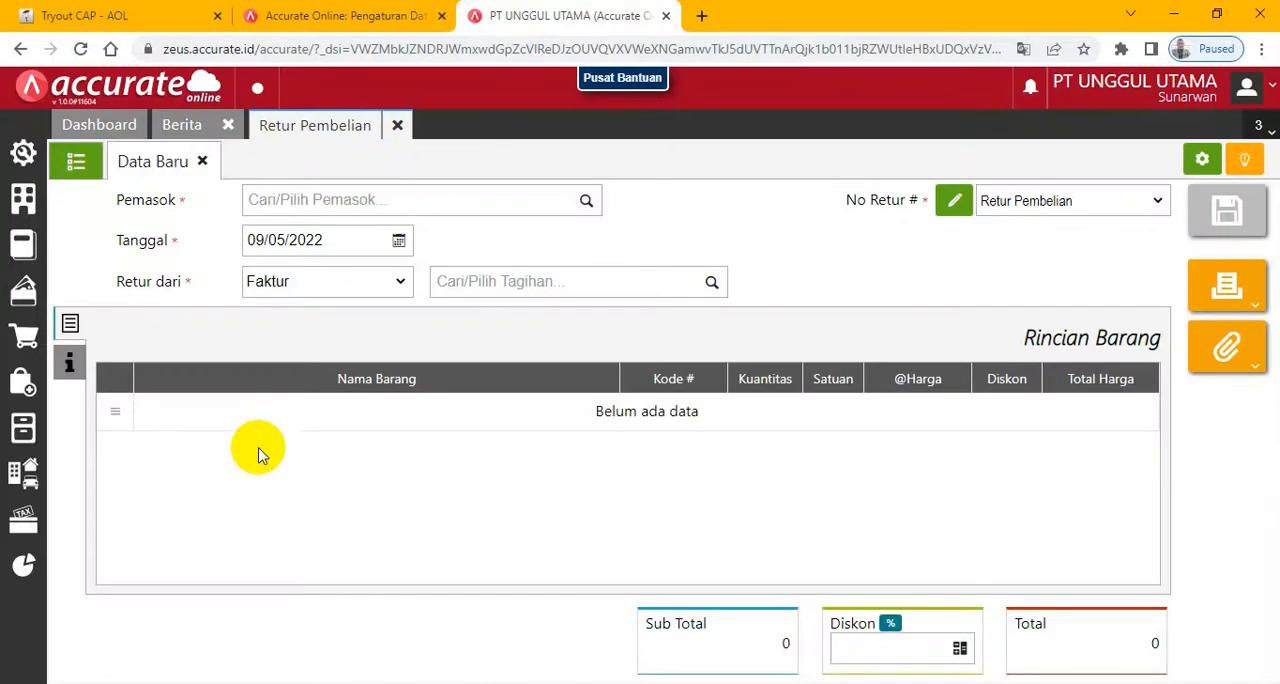
- Set the purchase return's Pemasok to PT. Indah and its Tanggal to 12/01/2018
click(587, 201)
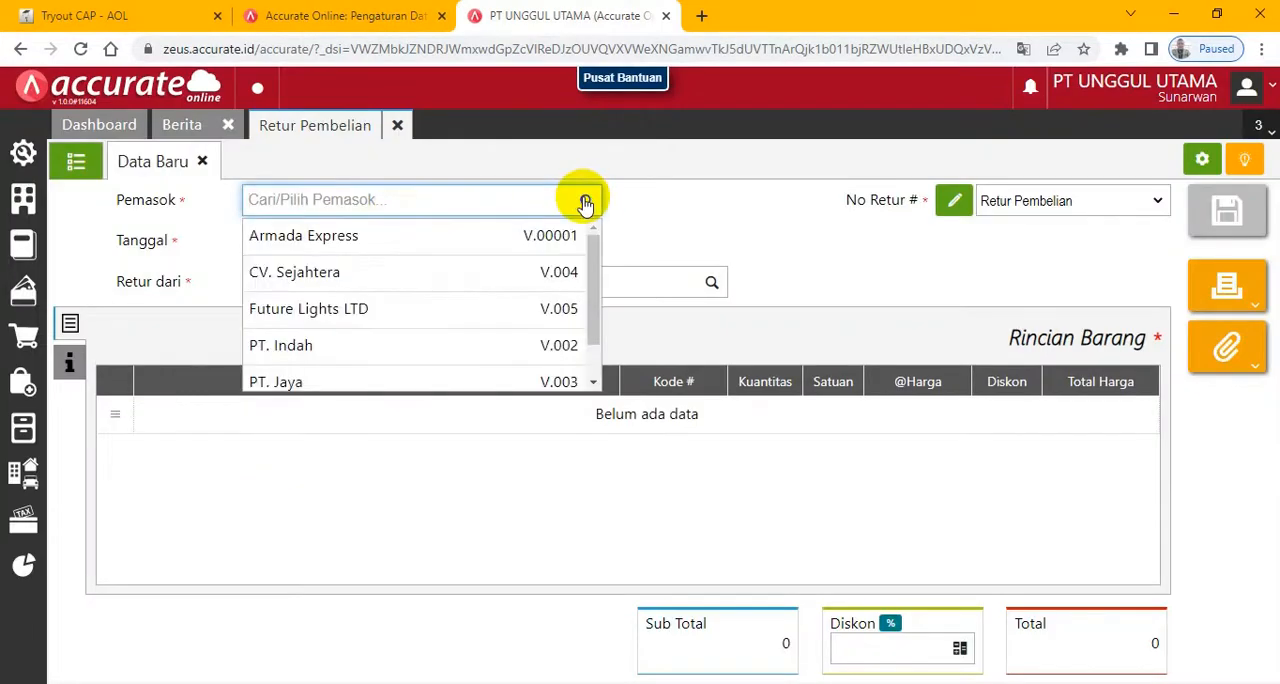
click(271, 357)
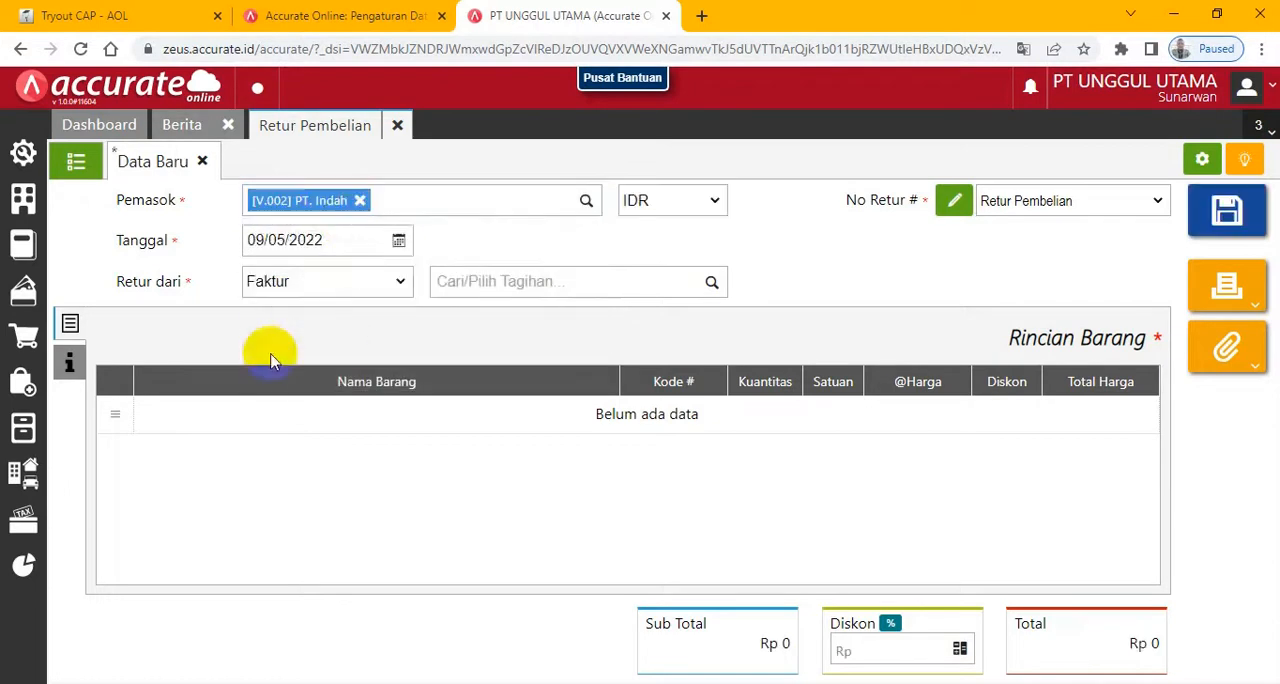
click(337, 236)
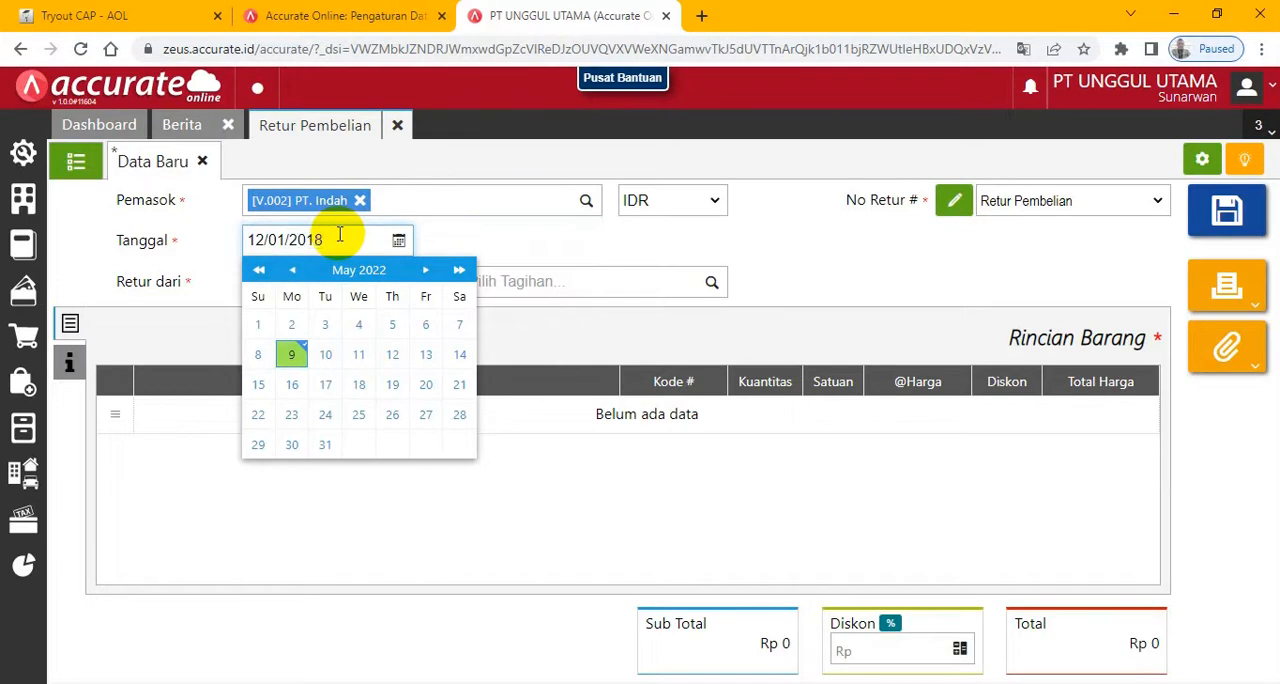
click(564, 249)
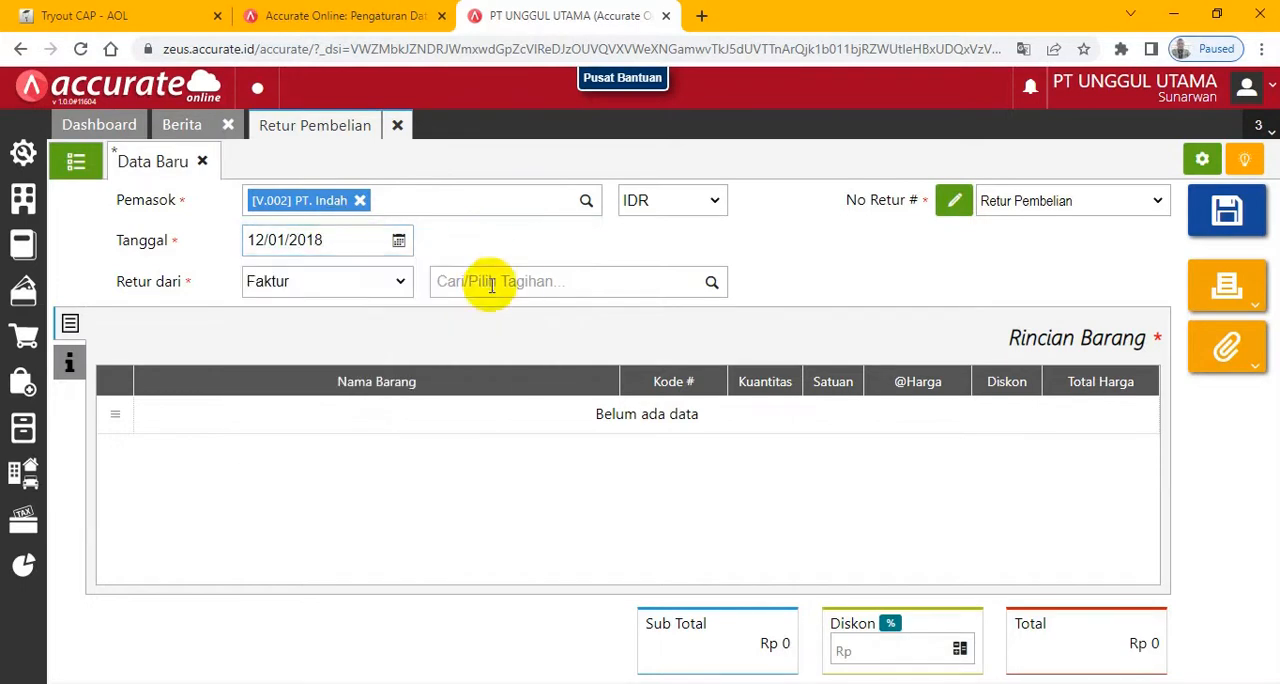
- Base the return on invoice Faktur-Jan/906 and bring in its Karpet Biru S line
click(711, 284)
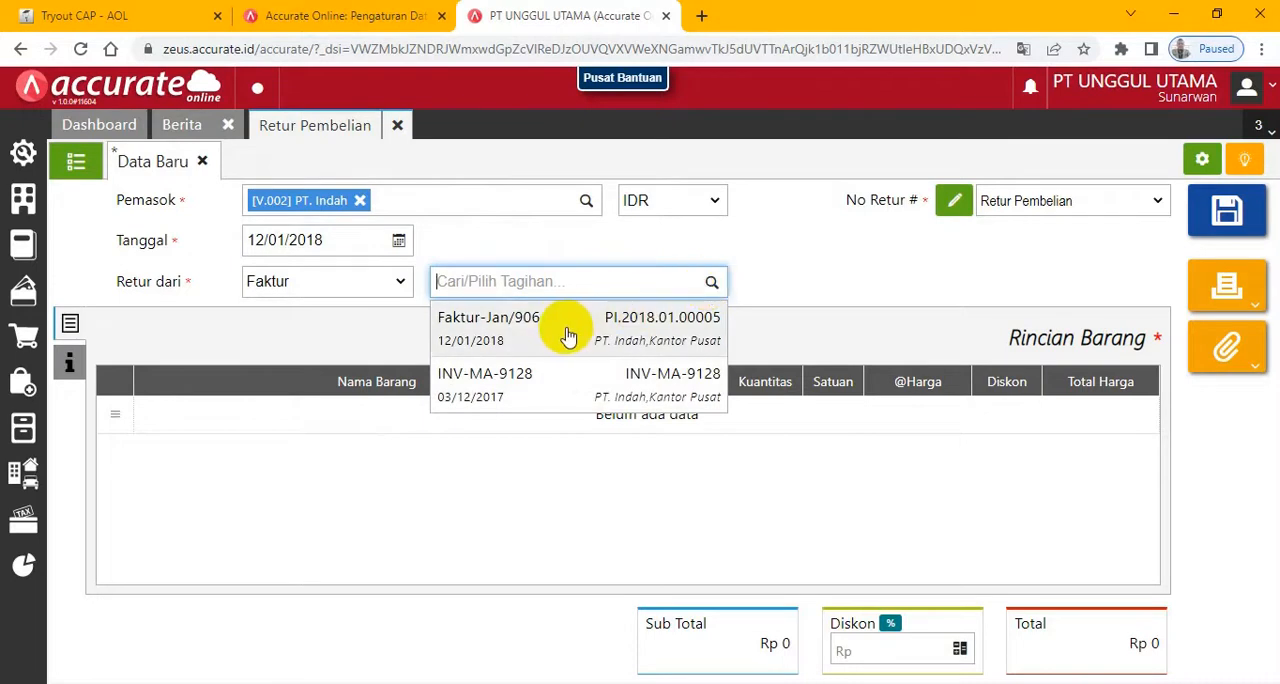
click(562, 330)
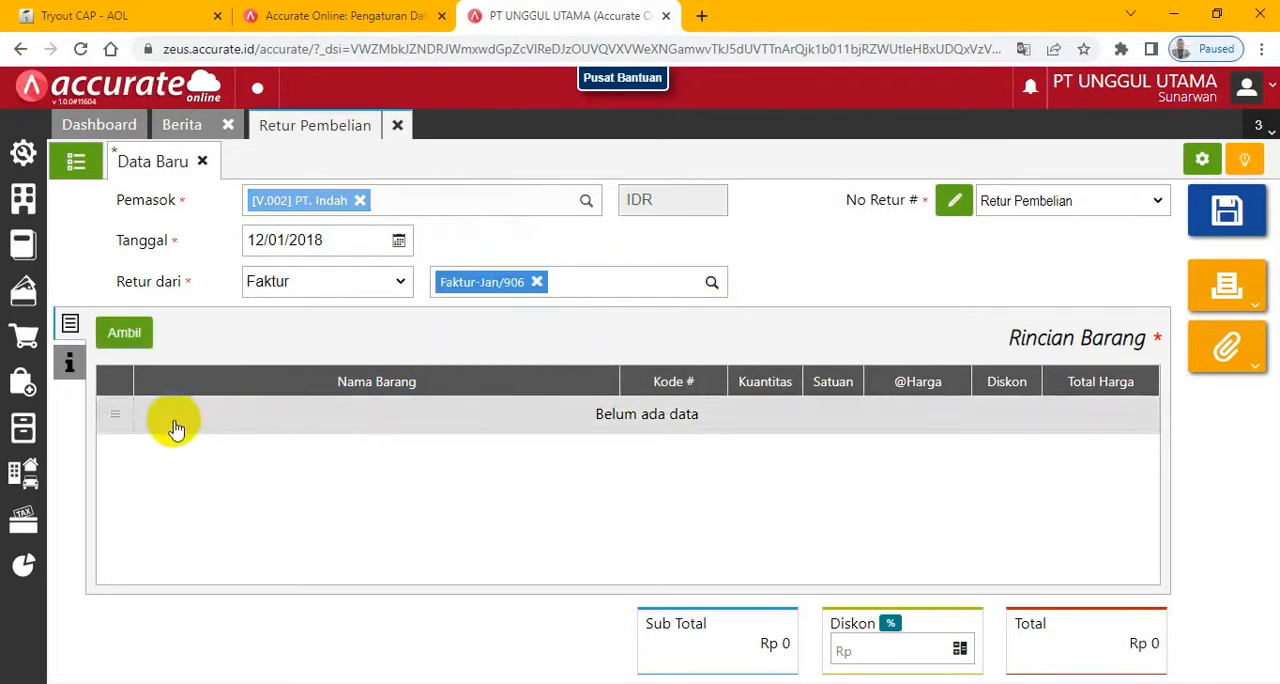
click(121, 338)
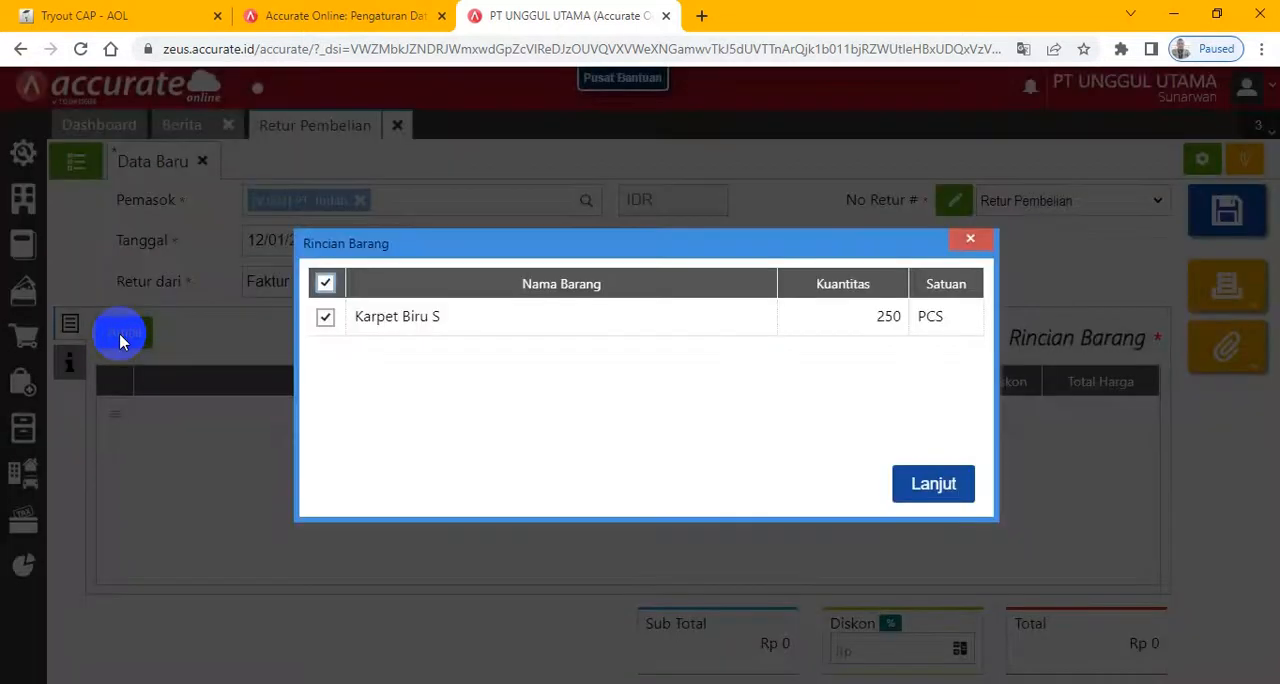
click(919, 488)
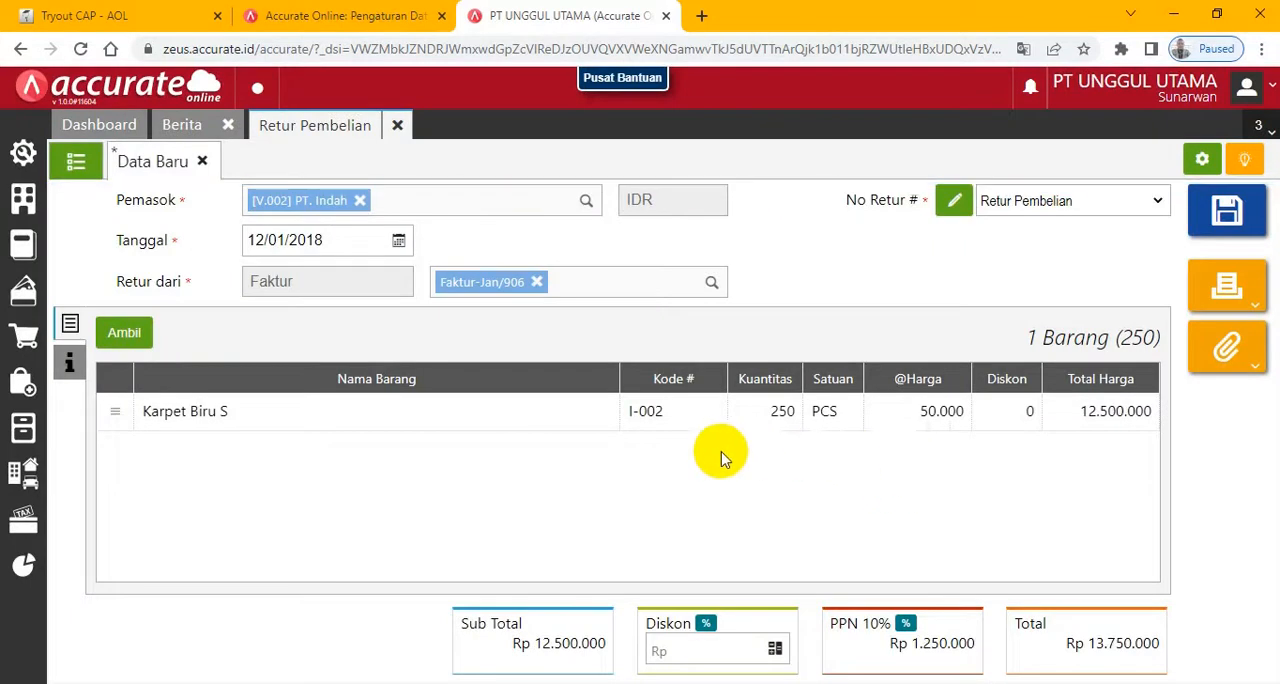
- Set the Kuantitas of the returned Karpet Biru S to 1 and confirm the item
click(636, 428)
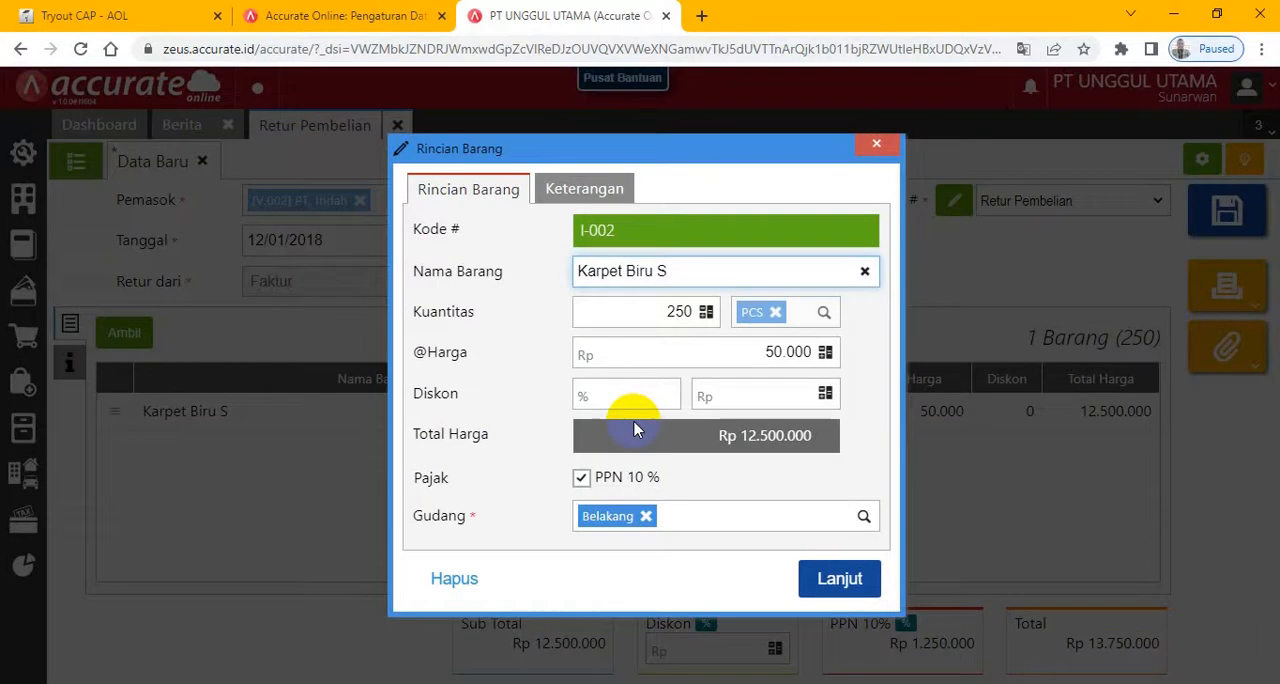
click(646, 312)
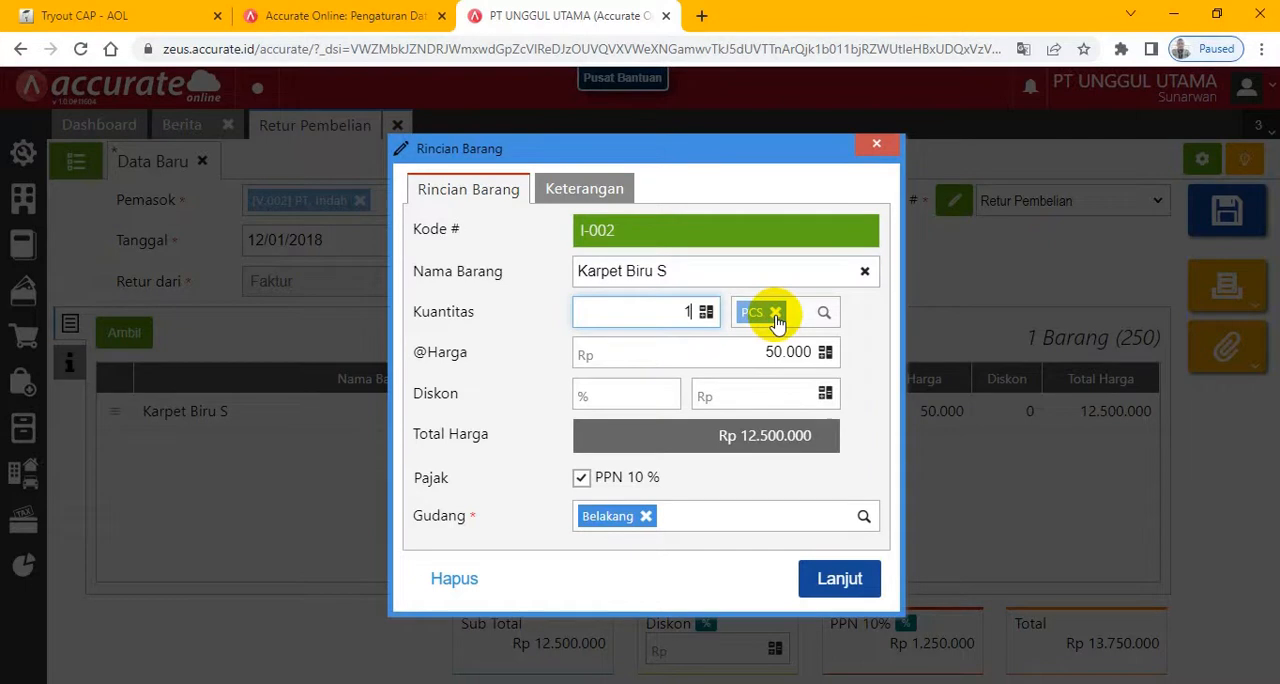
click(842, 580)
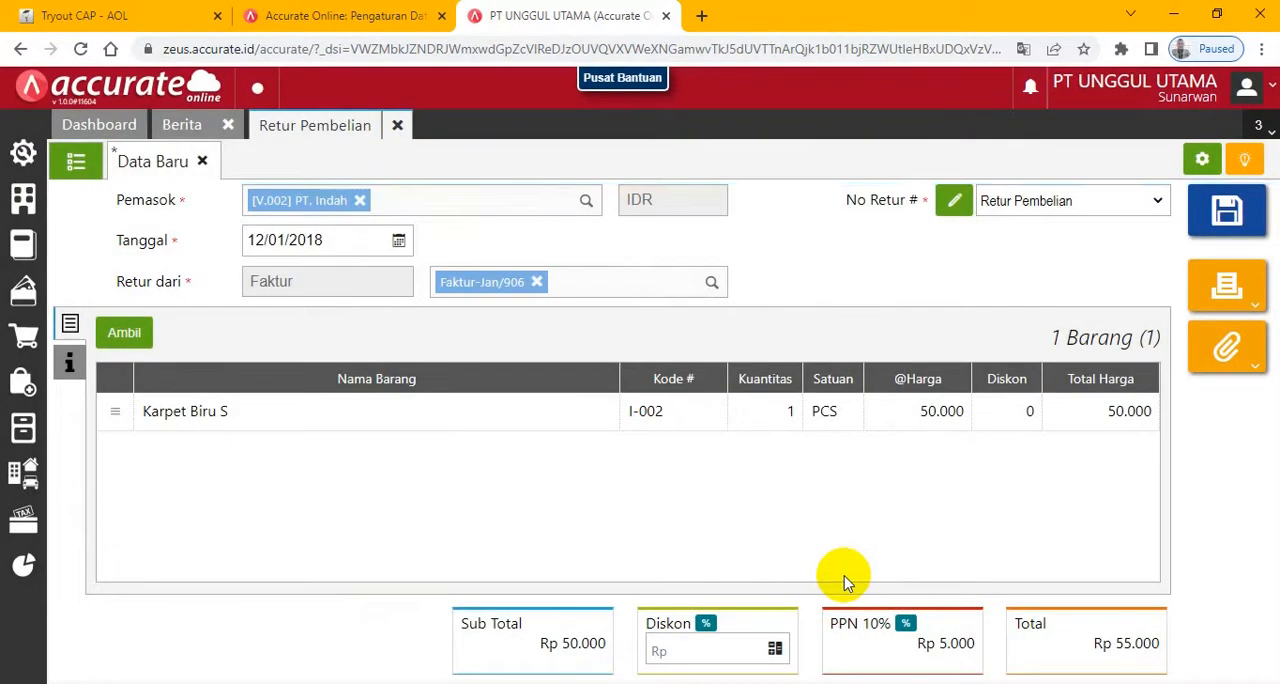
- Review the return's Info lainnya and item lines, and save the purchase return
click(66, 364)
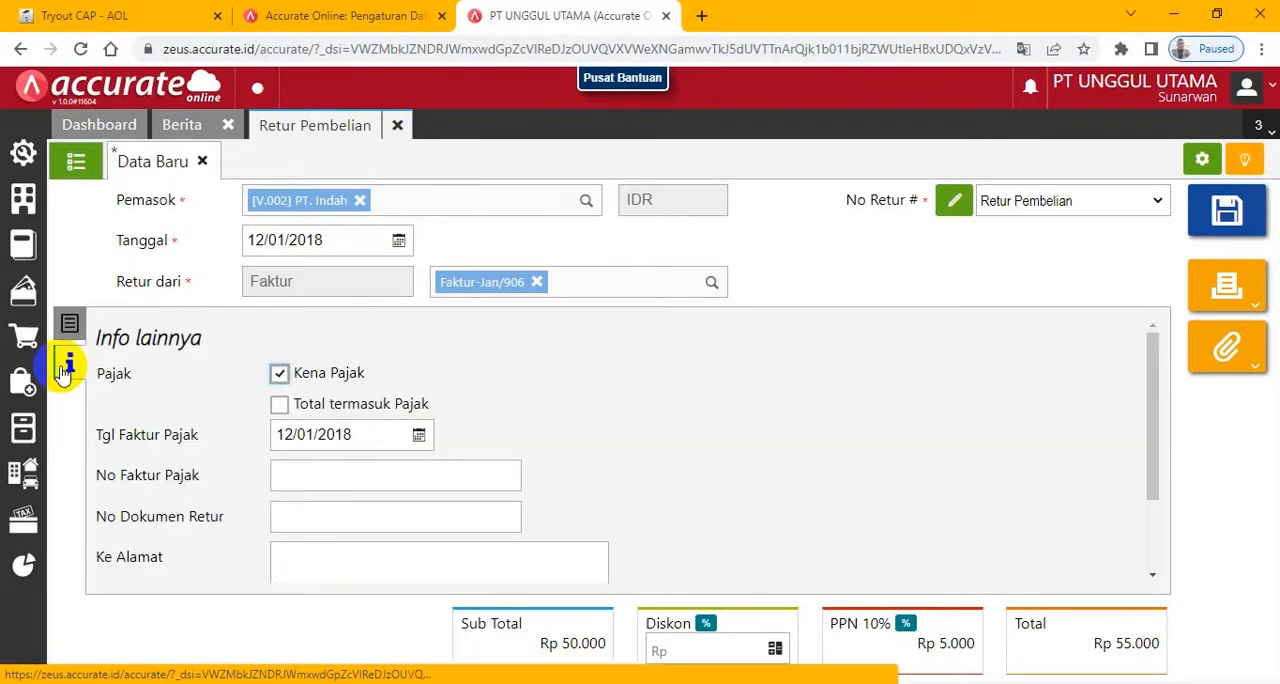
click(70, 323)
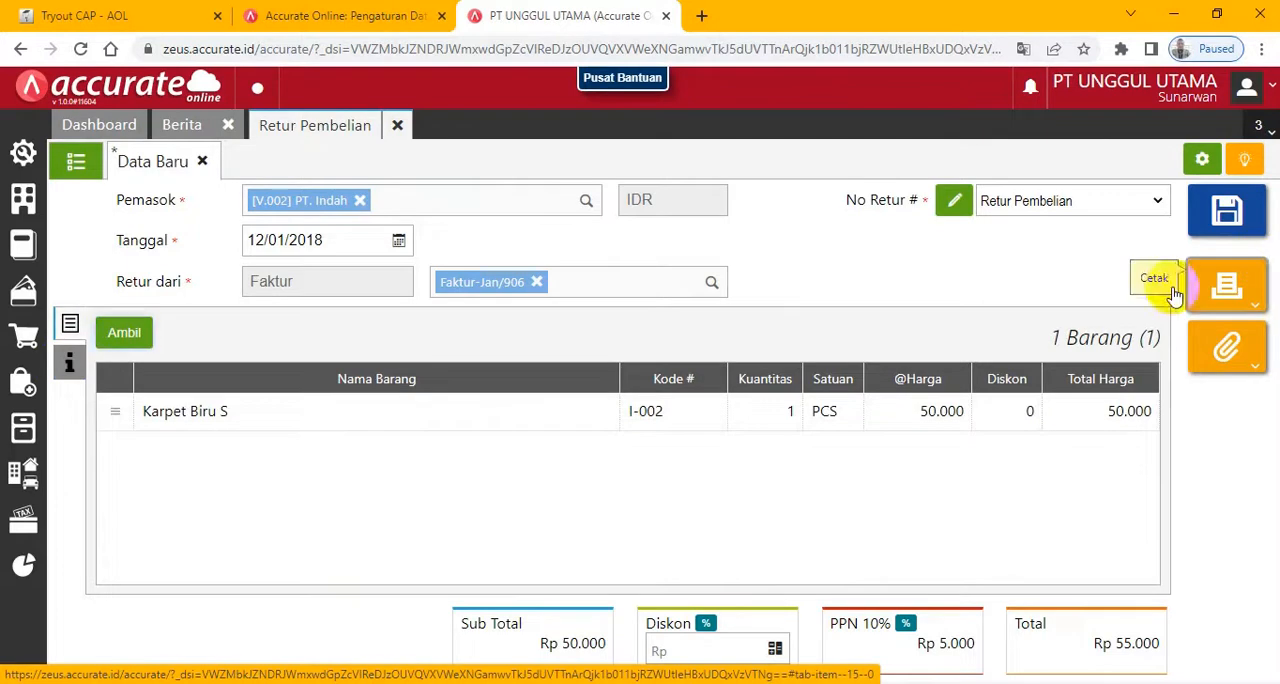
click(1227, 218)
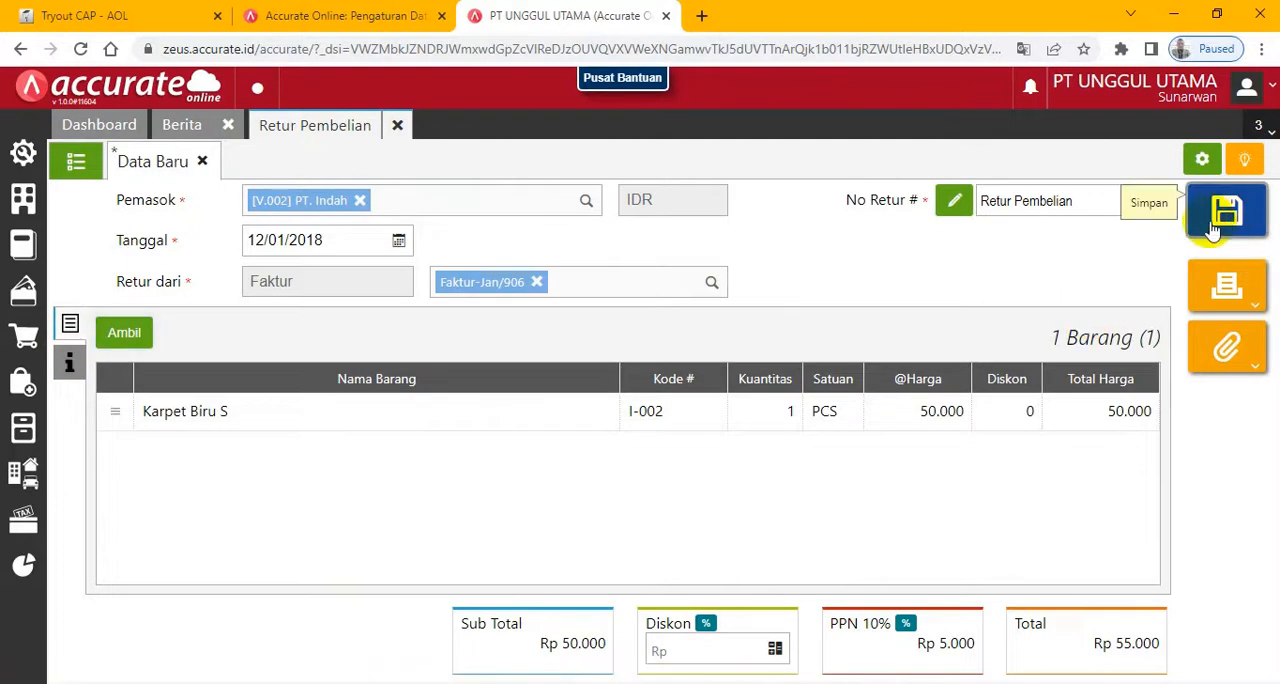
- Recheck the transaction date in the exam and display the Neraca (Induk Skontro) report per 12/01/2018
click(138, 20)
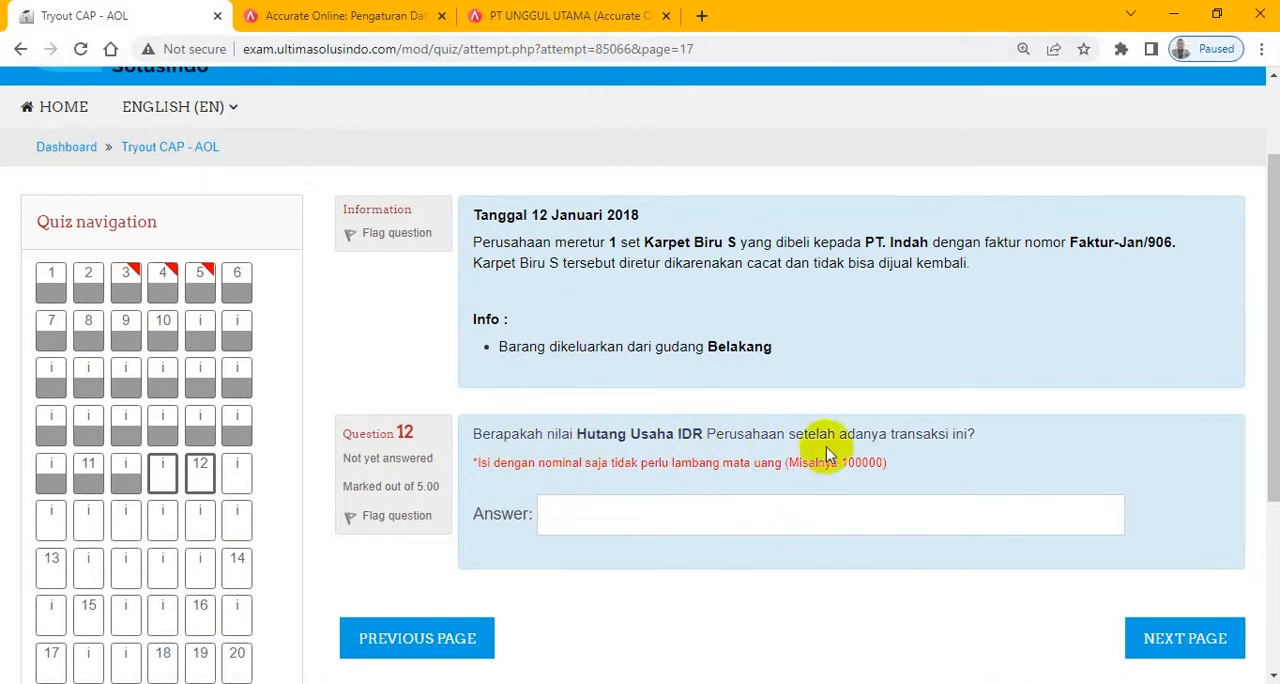
drag(531, 214, 651, 215)
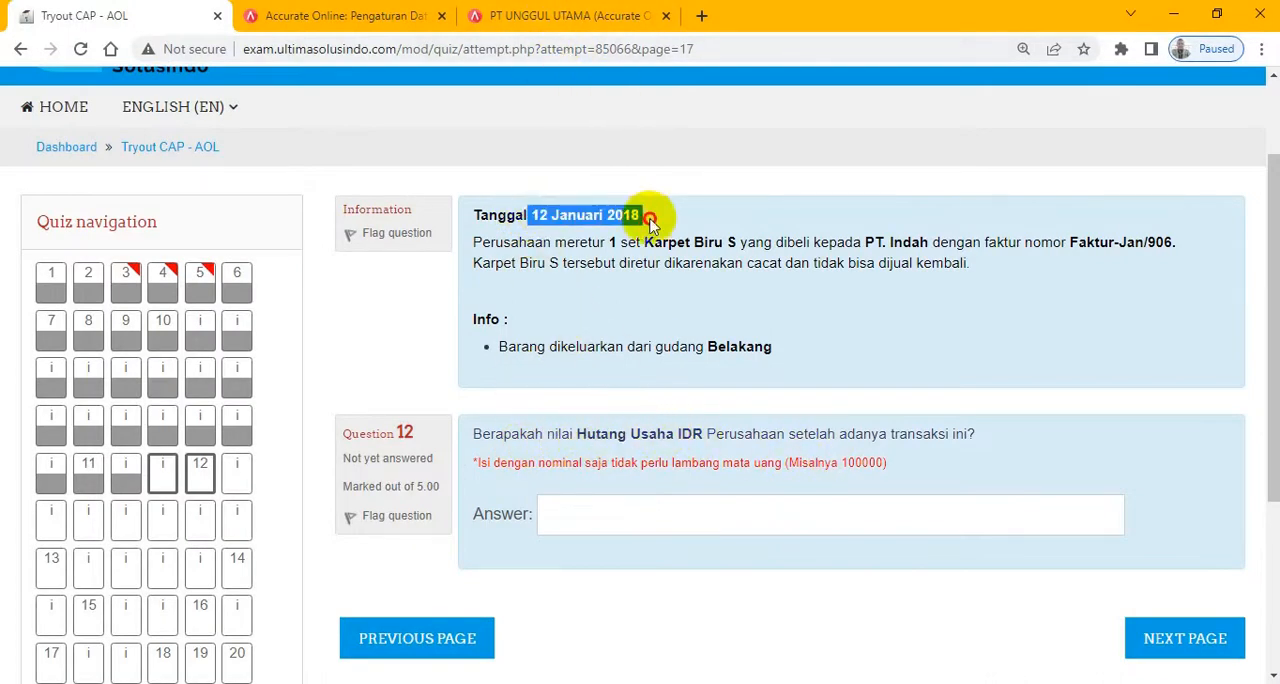
click(557, 13)
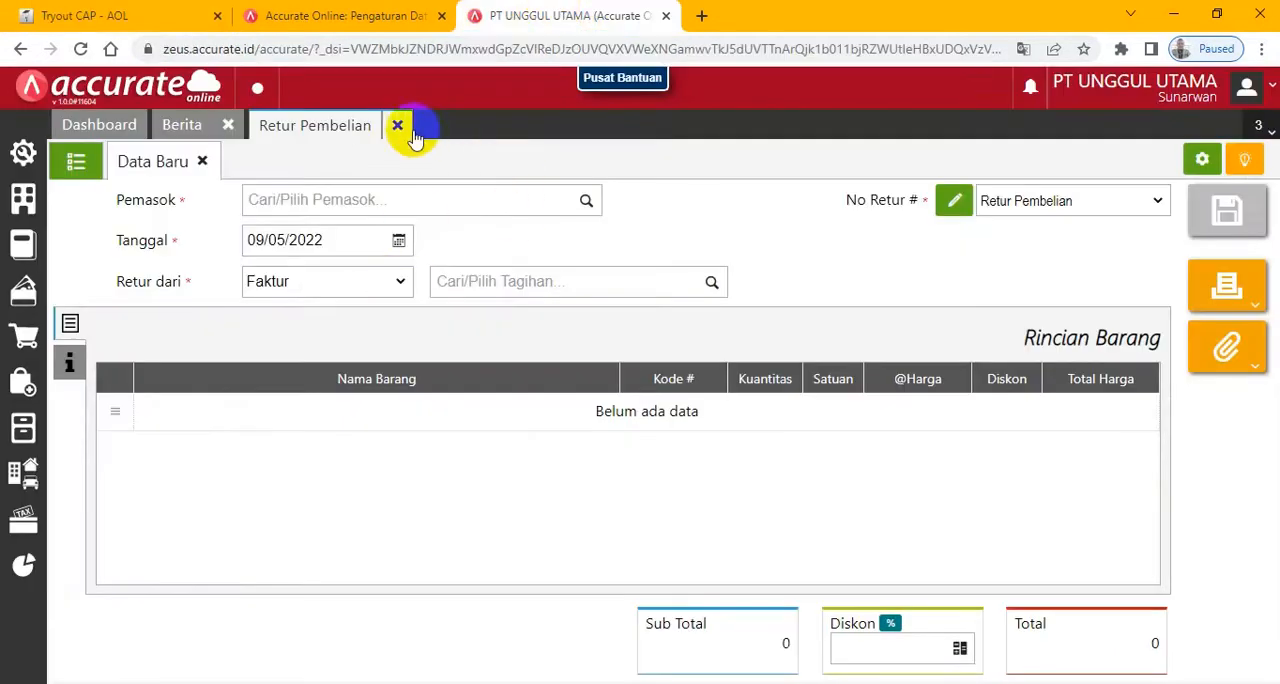
click(226, 127)
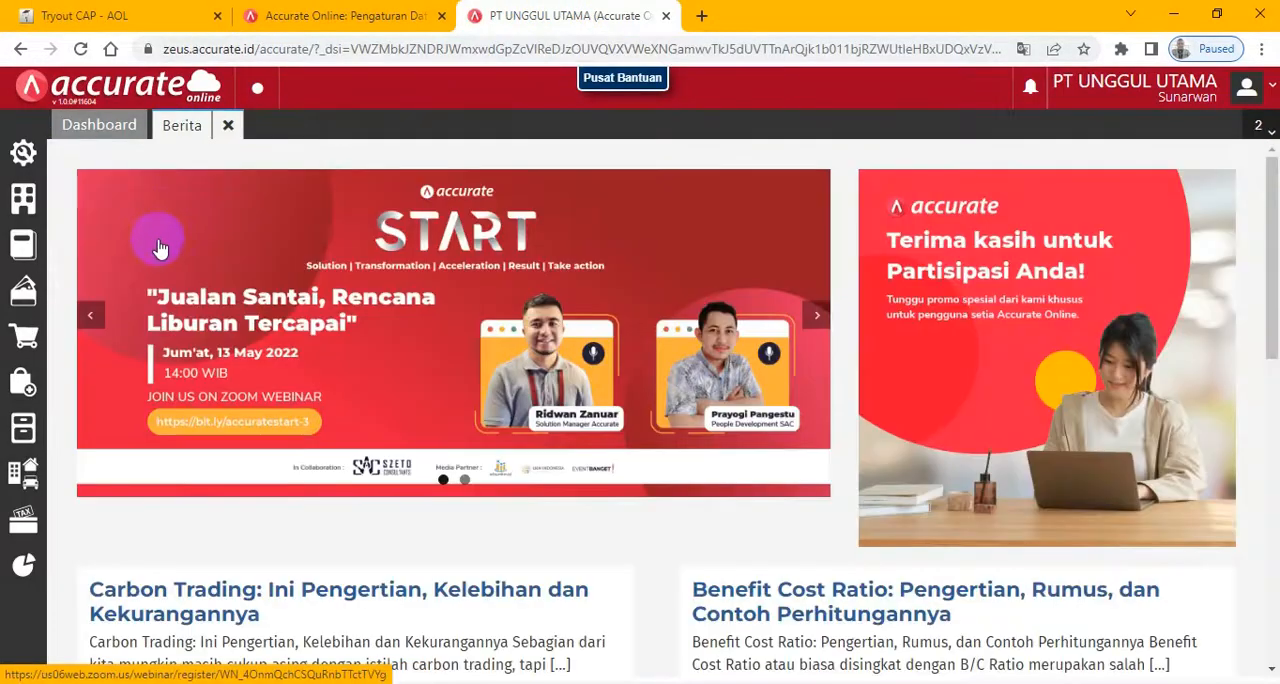
click(25, 568)
click(100, 497)
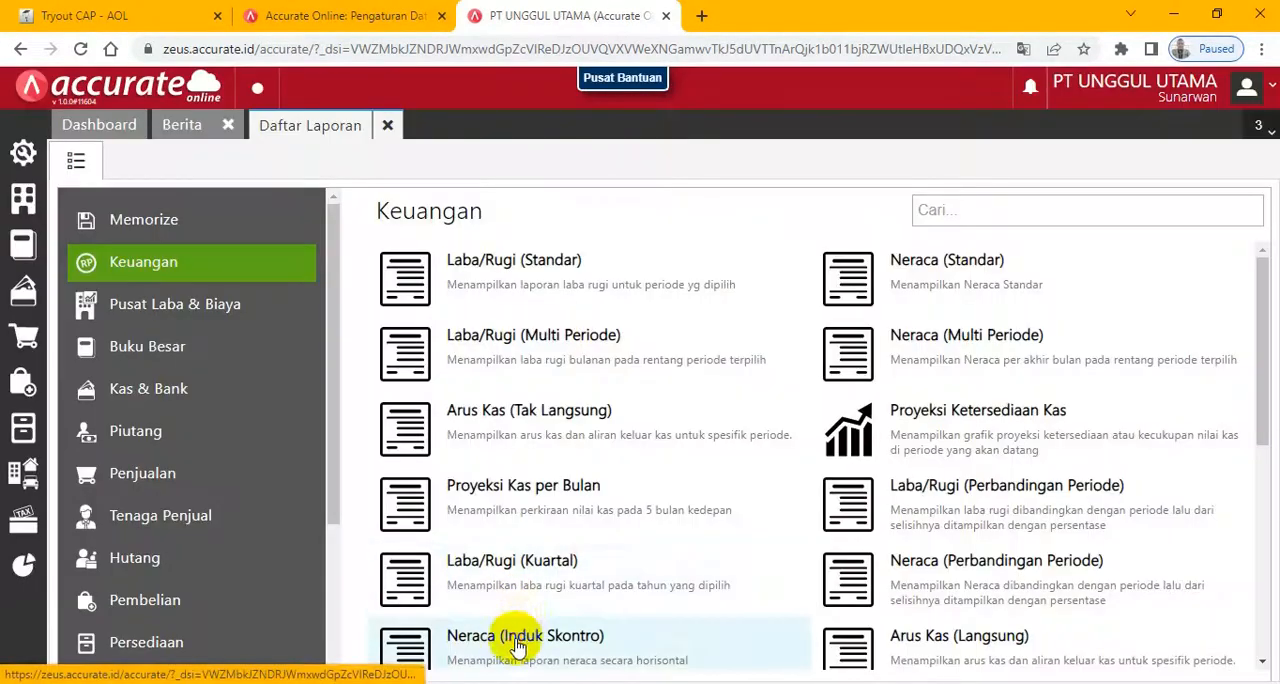
click(516, 645)
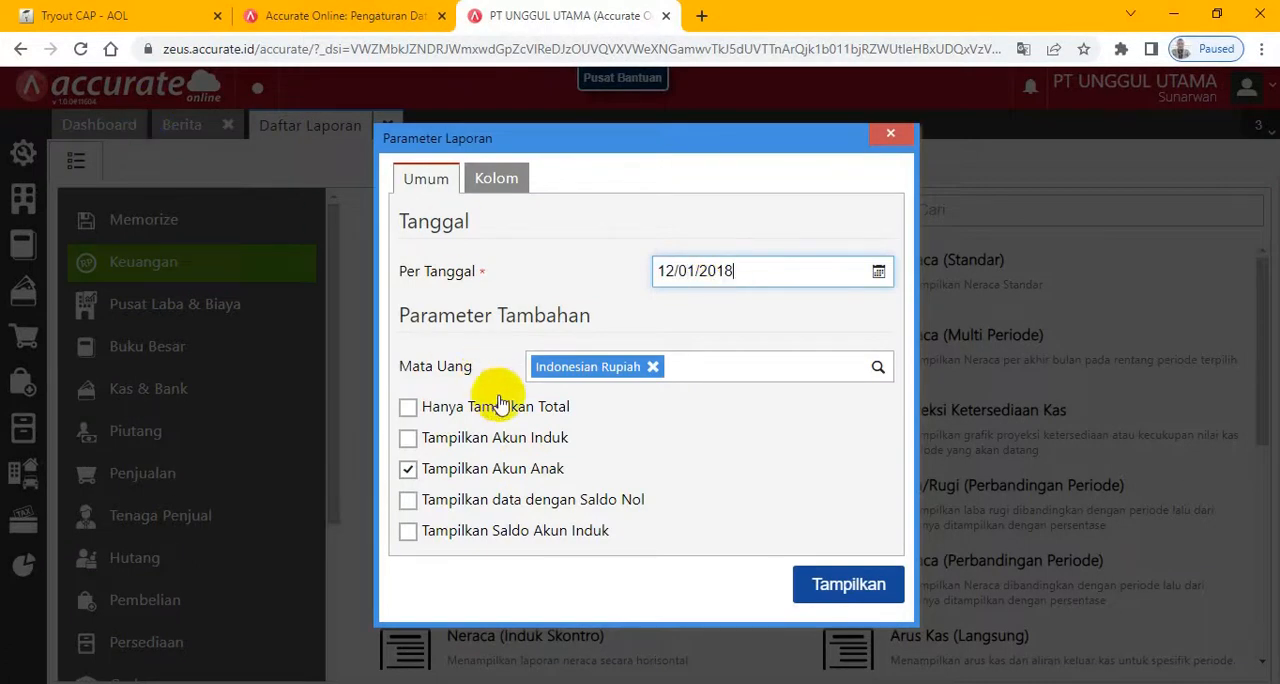
click(833, 590)
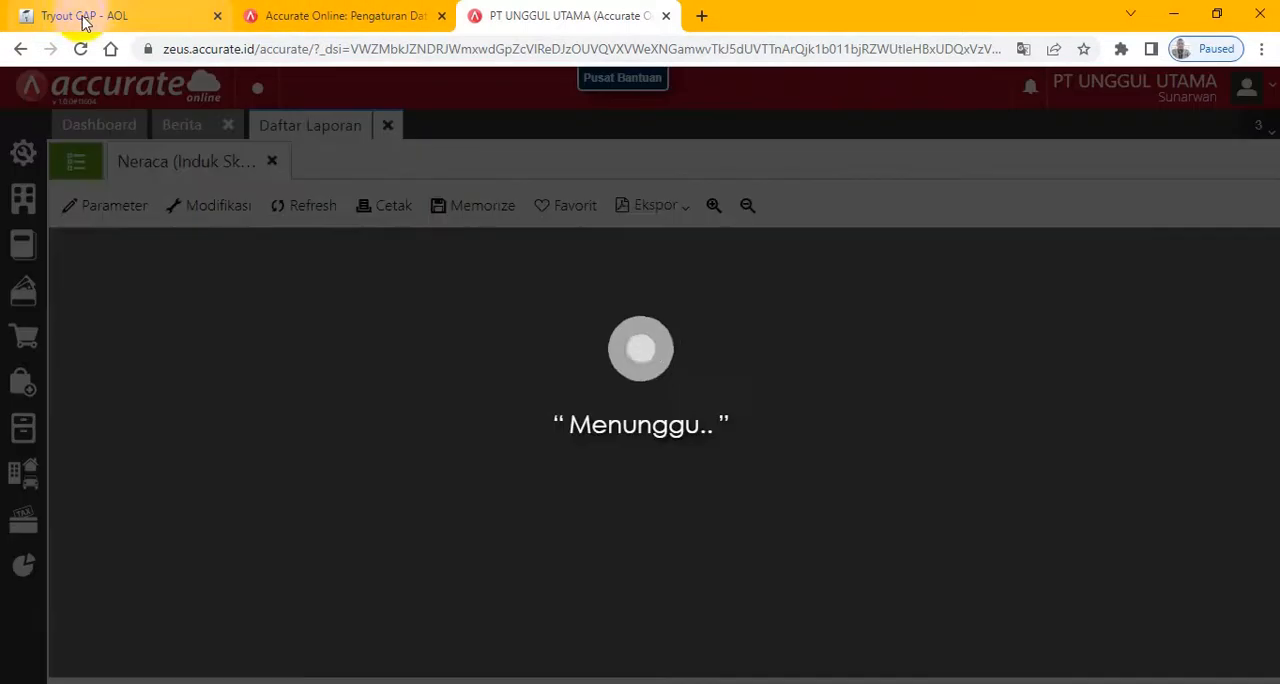
- Reread question 12 in the exam and look up the Hutang Usaha IDR balance in the Neraca report
click(80, 15)
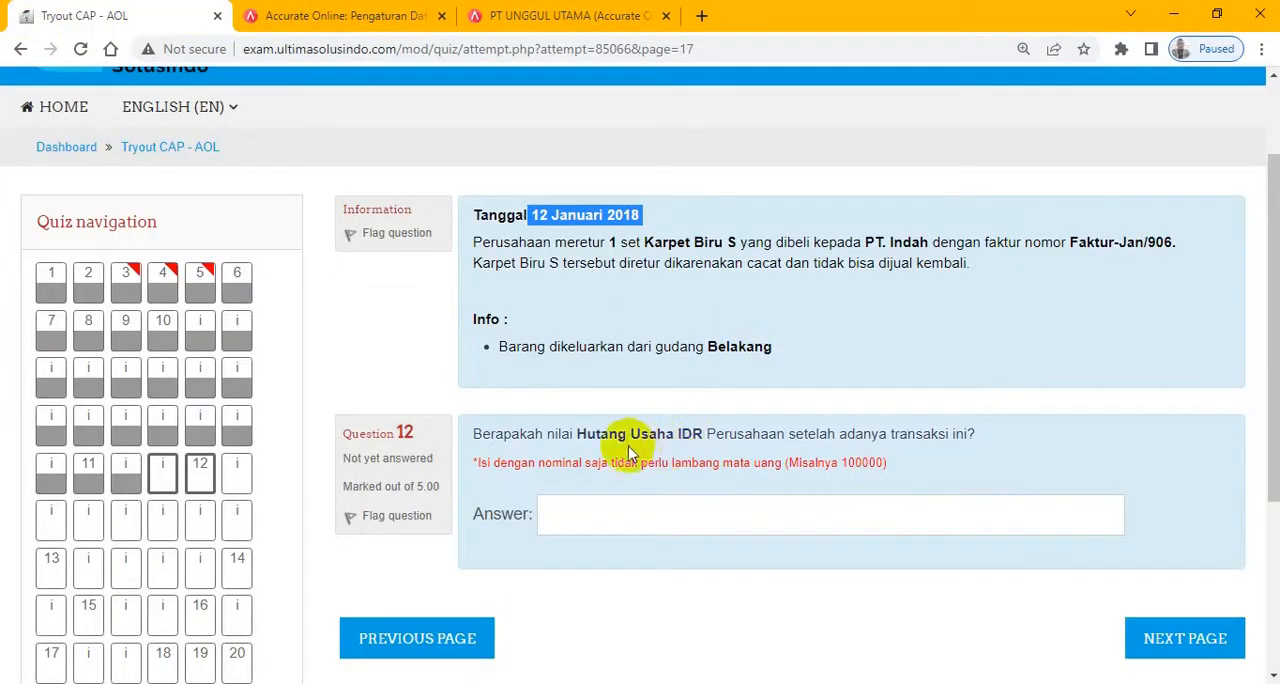
click(528, 26)
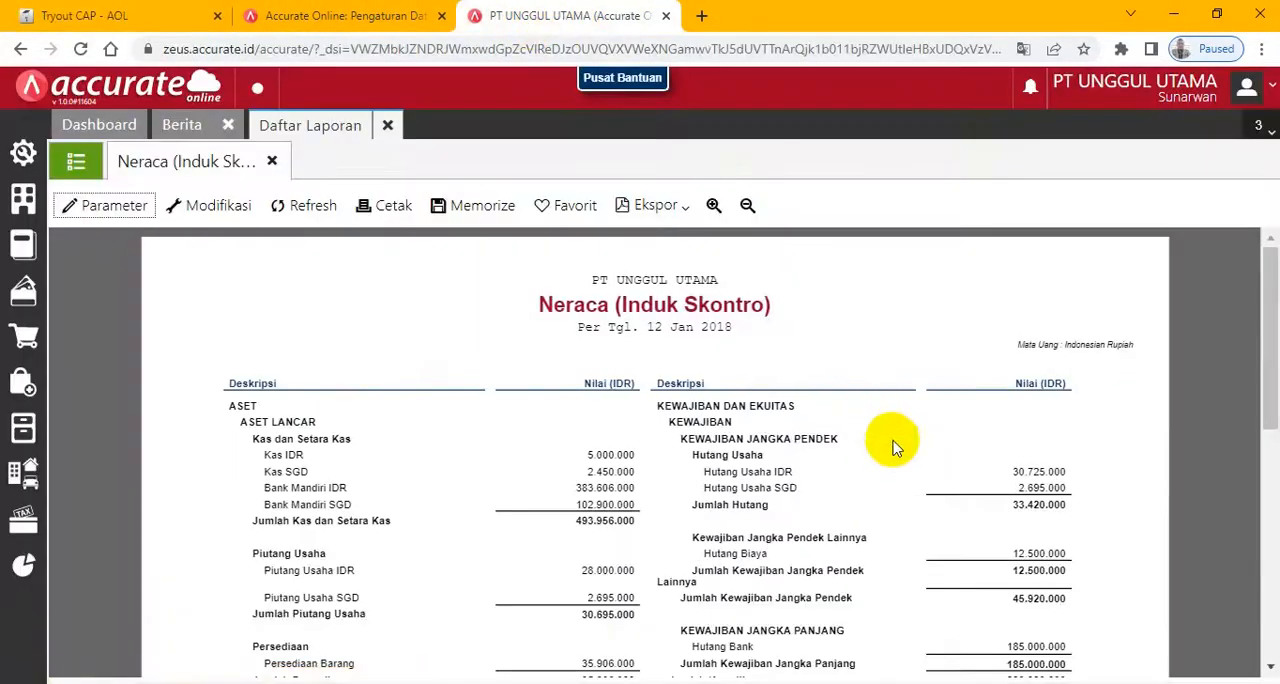
drag(1272, 285, 1273, 308)
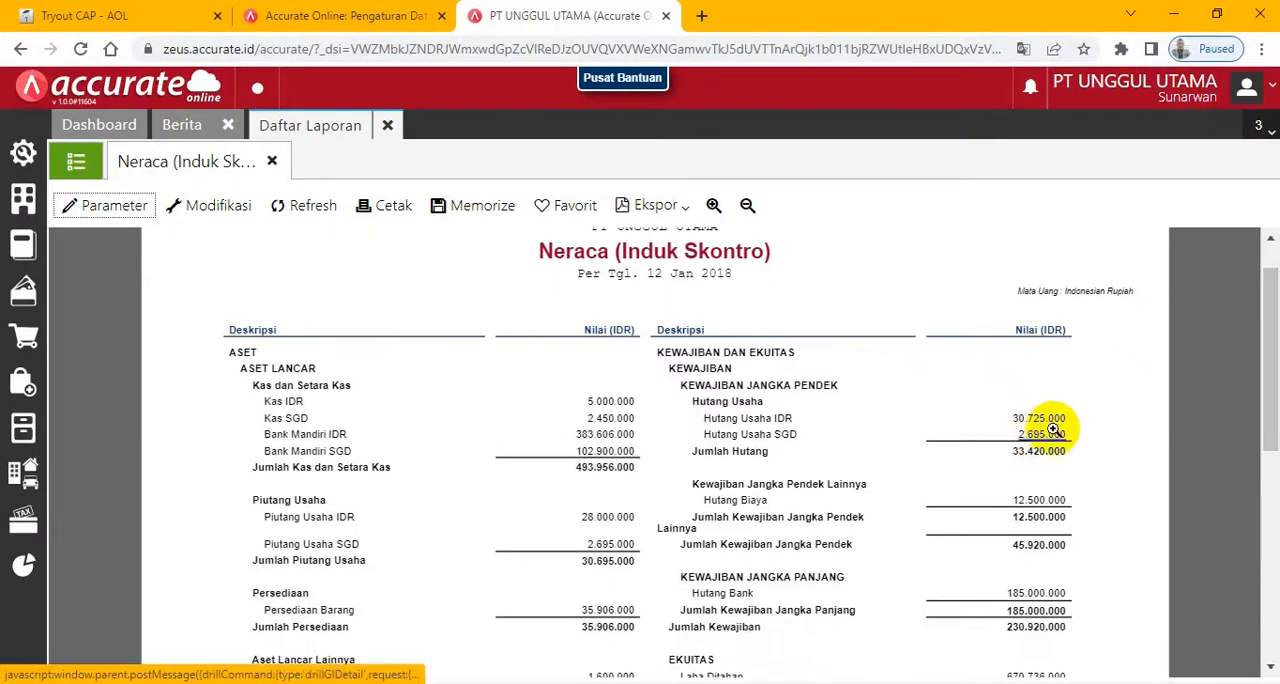
- Answer question 12 with the Hutang Usaha IDR balance 30725000 and go on to the next exam page
click(70, 16)
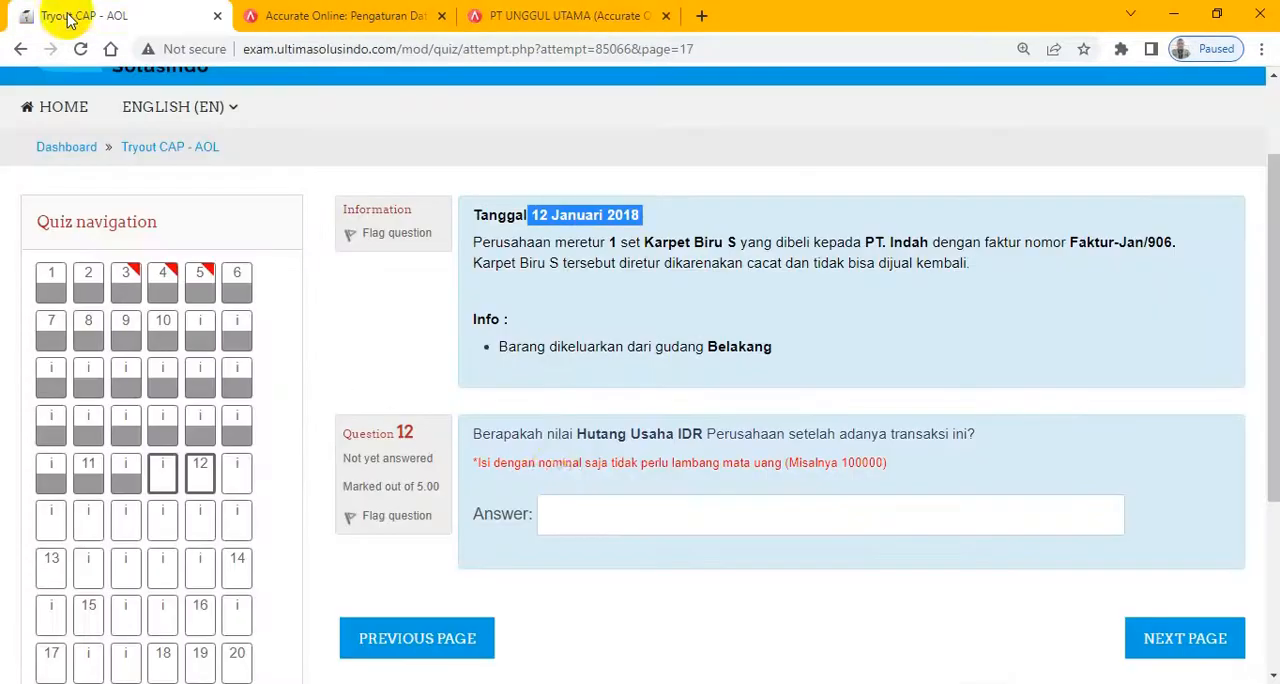
click(562, 520)
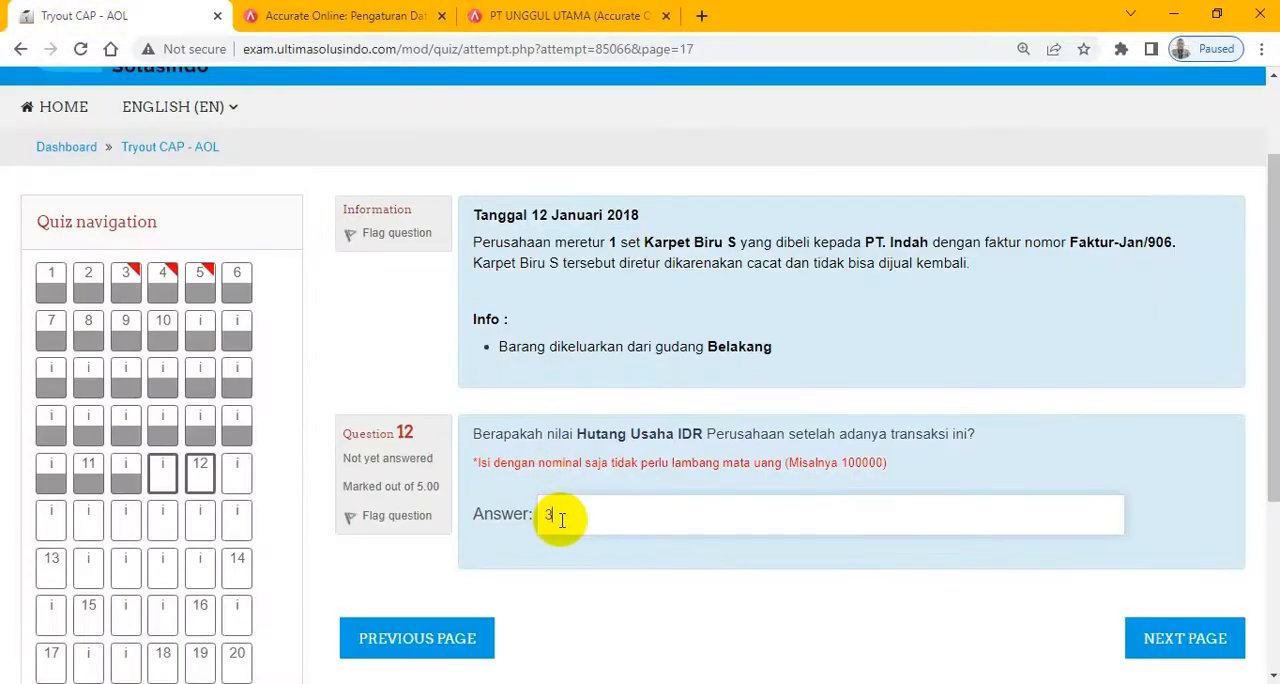
click(1175, 640)
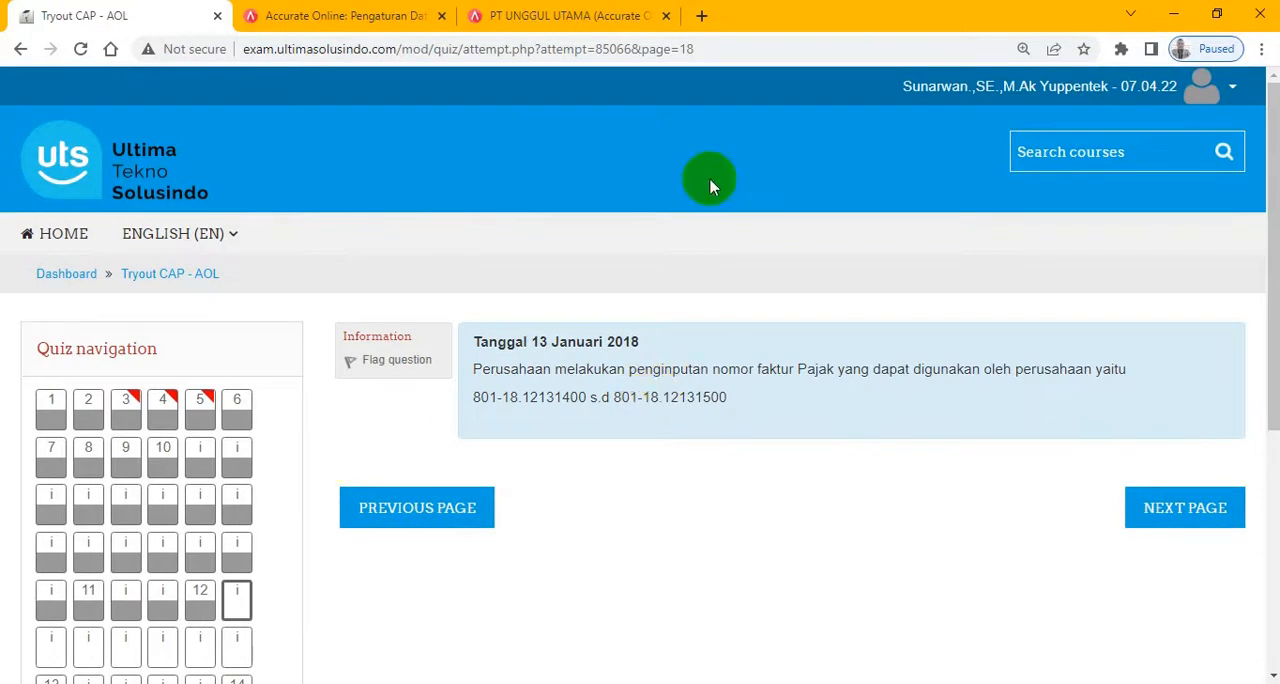
- Copy the first tax invoice number from the exam and enter 801-18.12131400 as Dari Nomor in a new Penomoran Faktur Pajak record in Accurate
drag(474, 399, 573, 397)
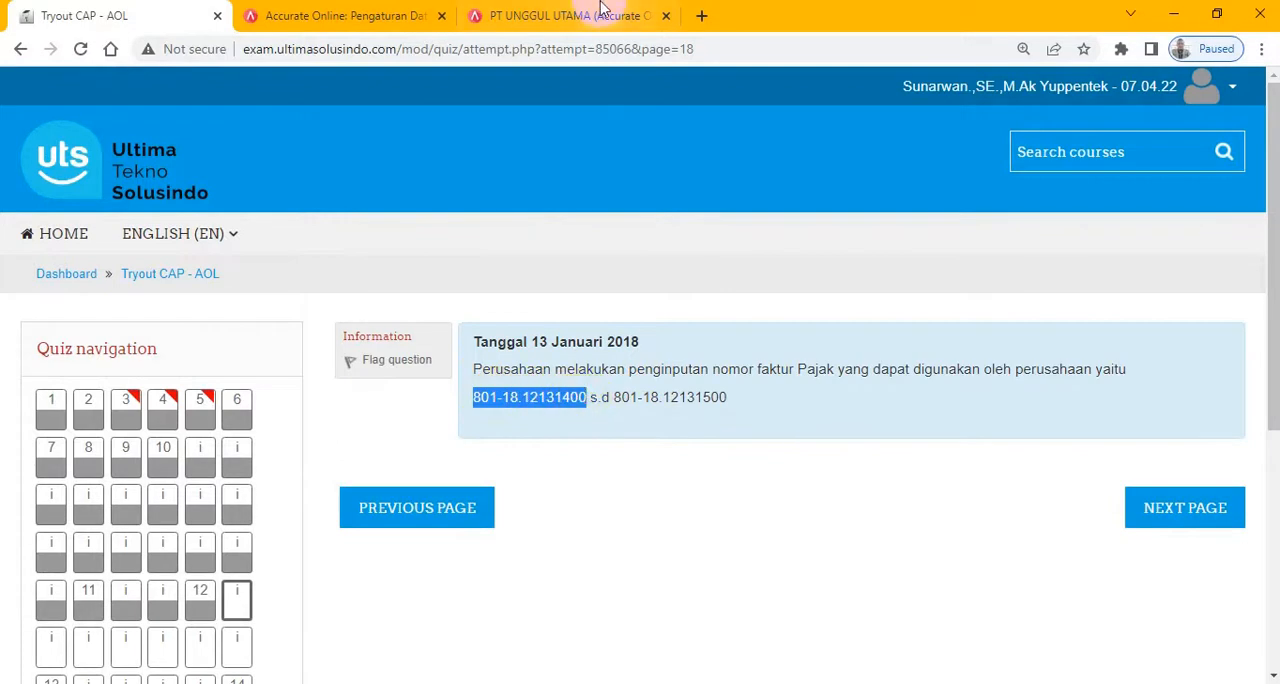
click(565, 15)
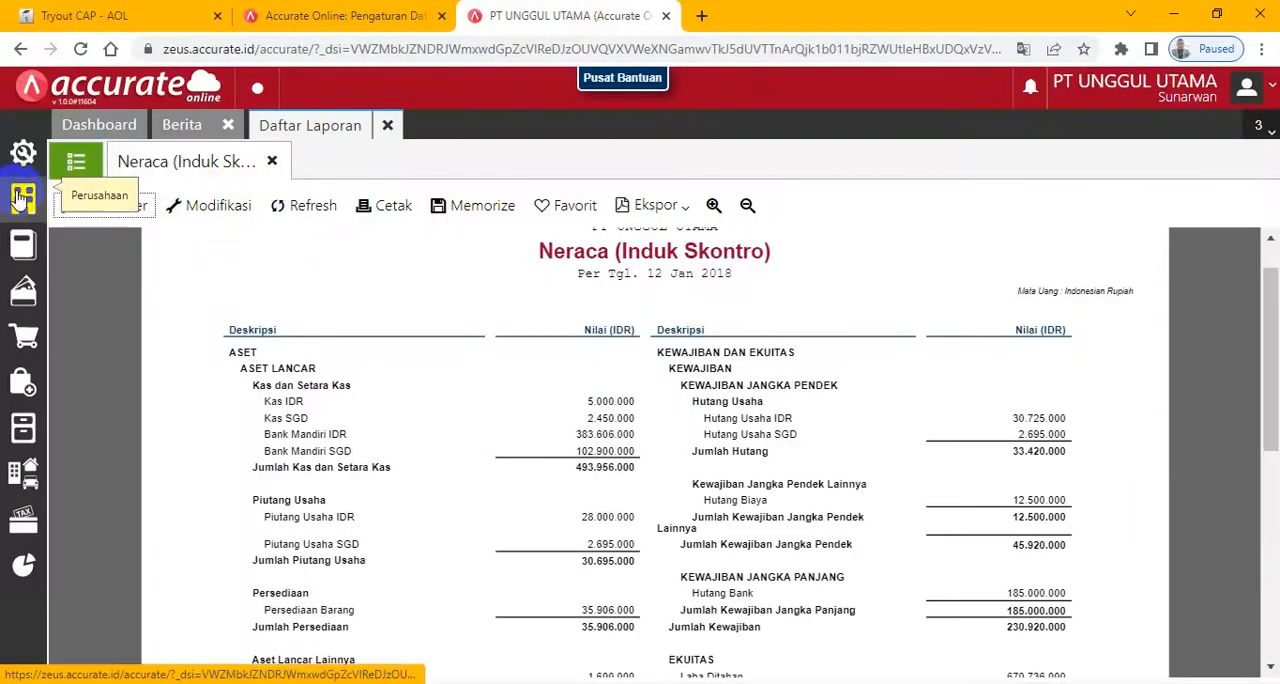
mouse_move(20, 197)
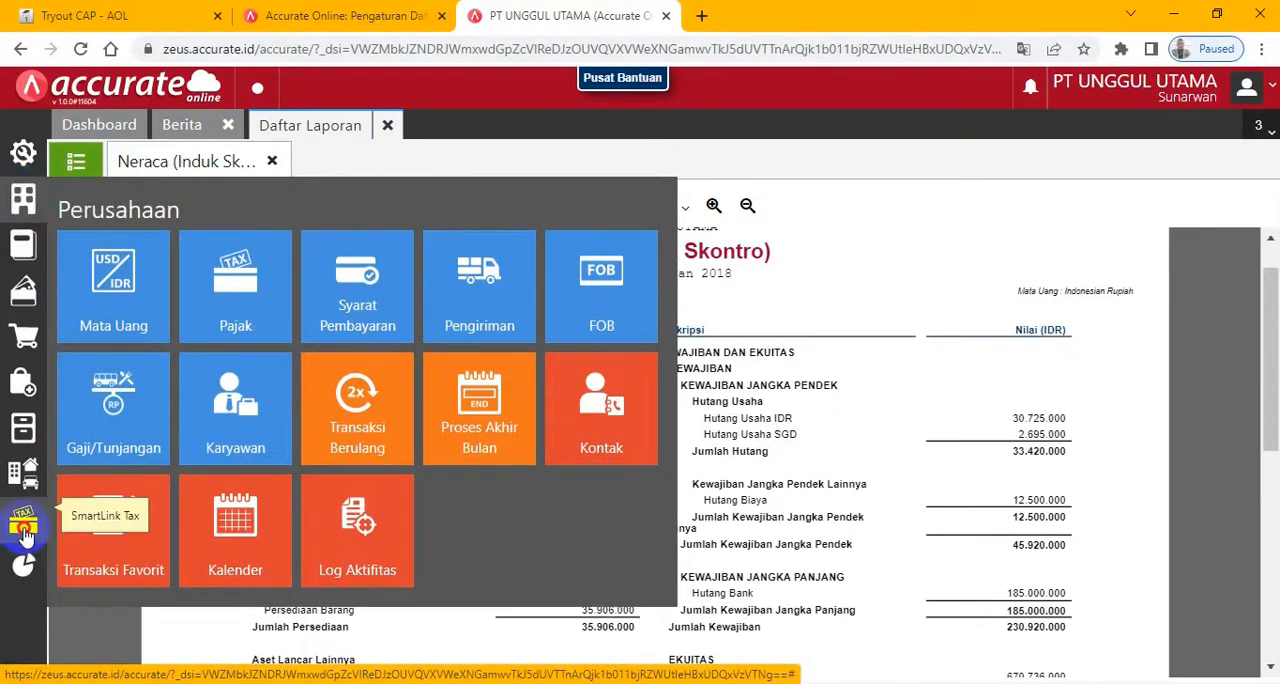
mouse_move(24, 535)
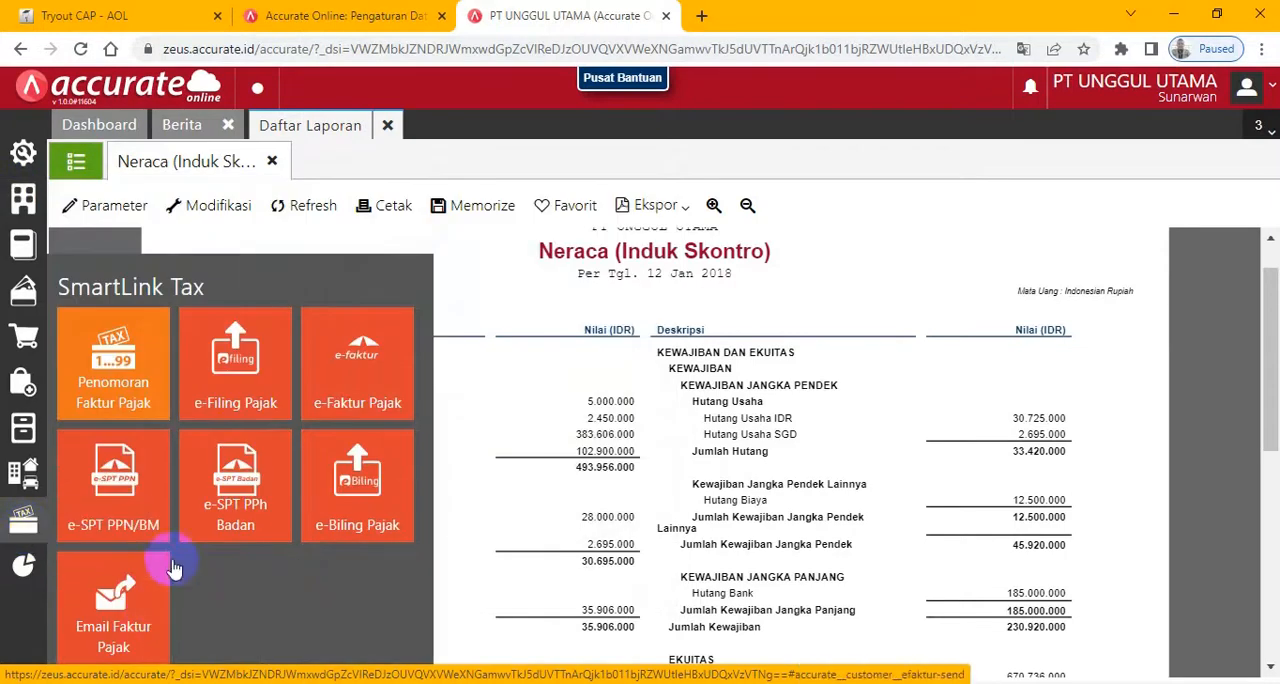
click(112, 398)
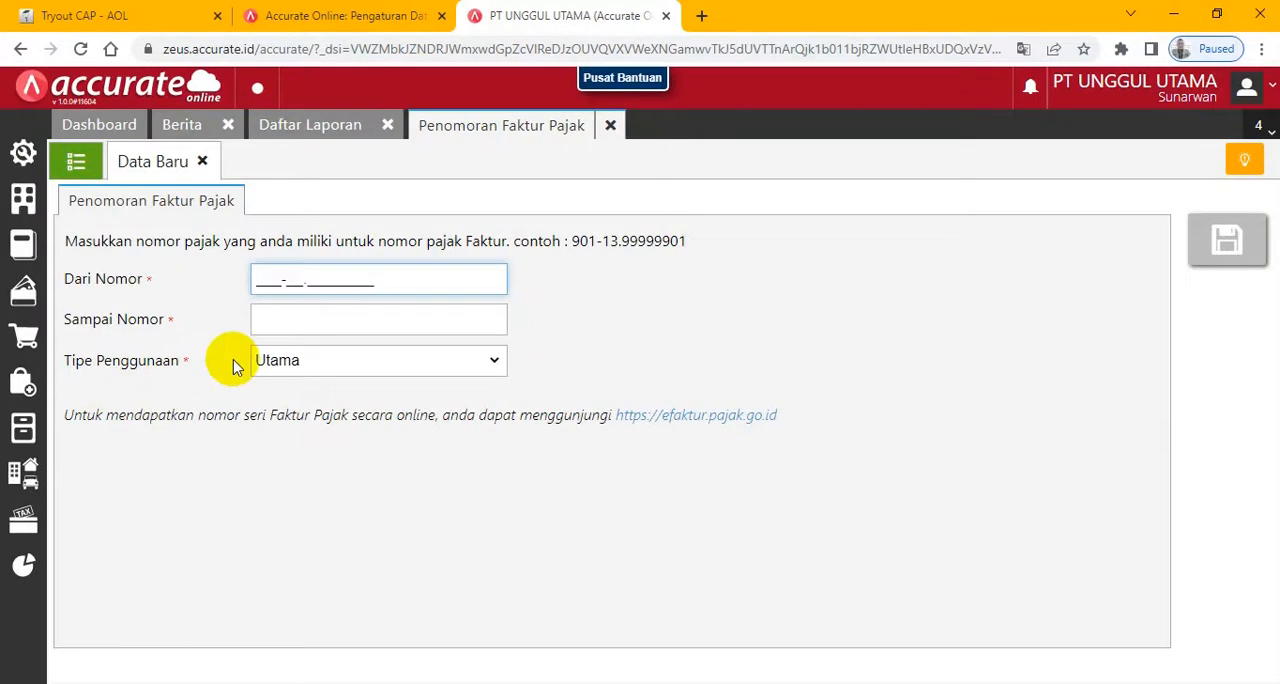
- Copy the last tax invoice number from the exam, enter 801-18.12131500 as Sampai Nomor, and save the tax numbering record
click(120, 16)
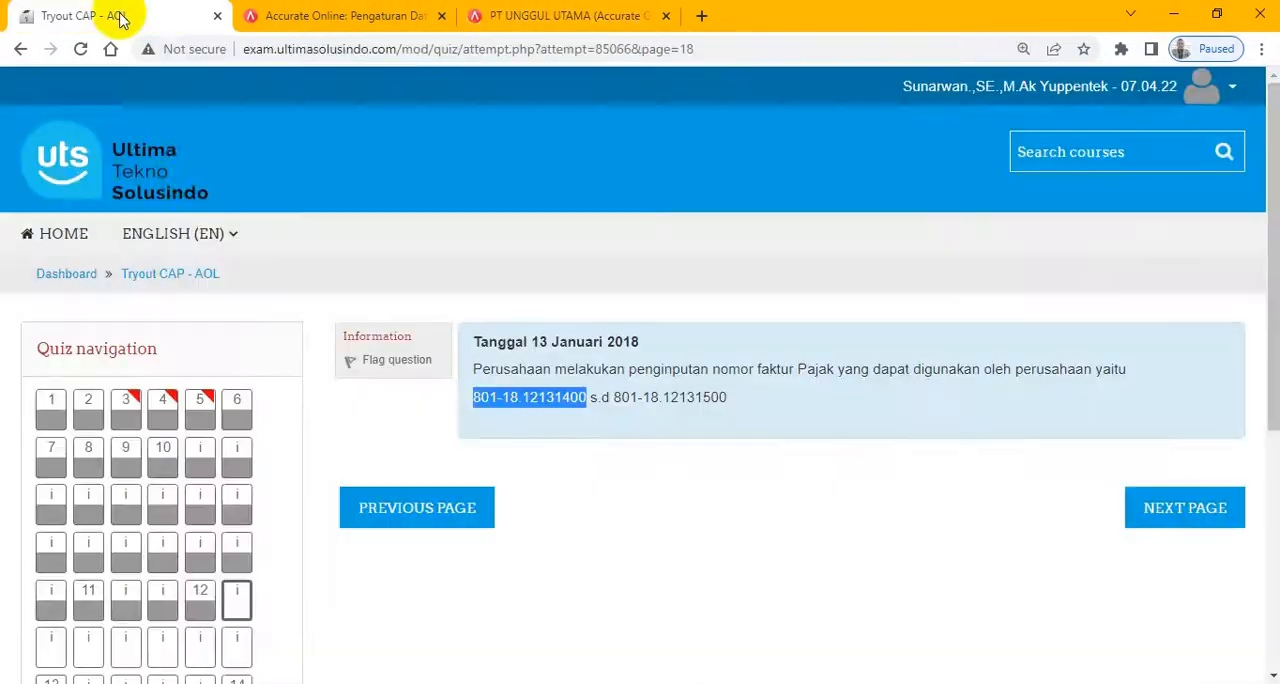
drag(610, 400, 750, 403)
click(570, 16)
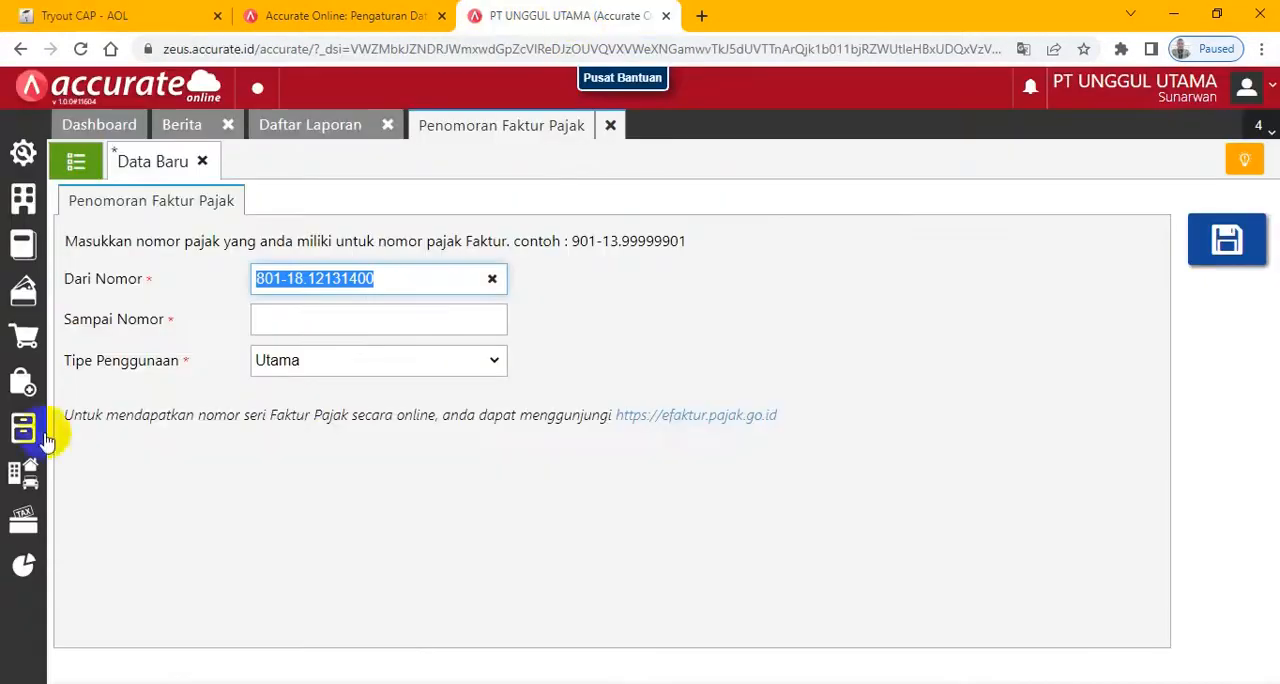
click(298, 330)
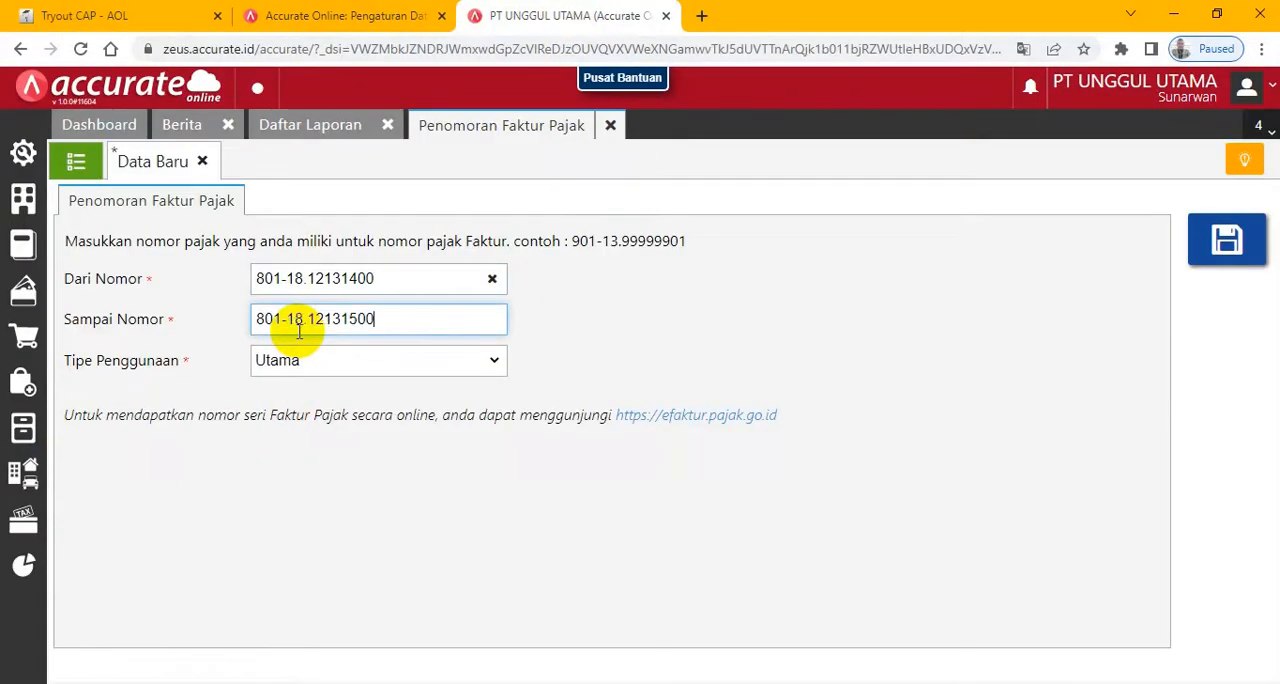
click(1228, 240)
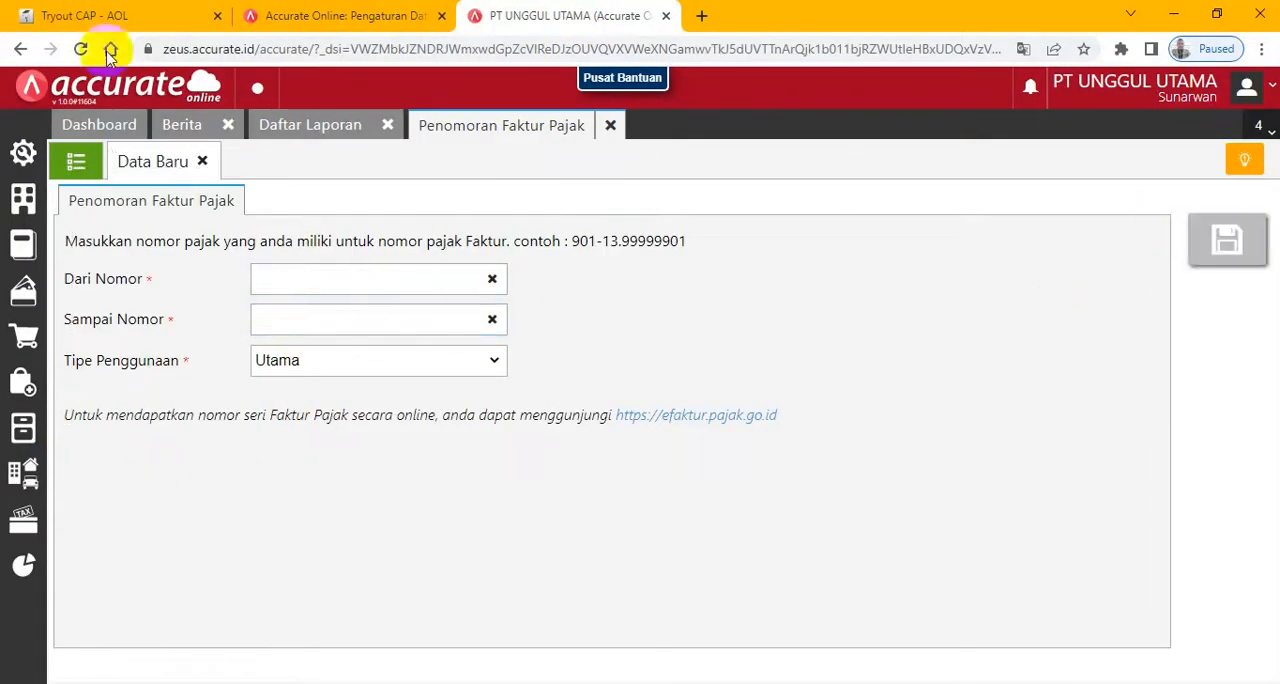
- Return to the exam, go on to the next page, and read the 13 Januari sales quotation details for CV Sumber Cahaya
click(45, 18)
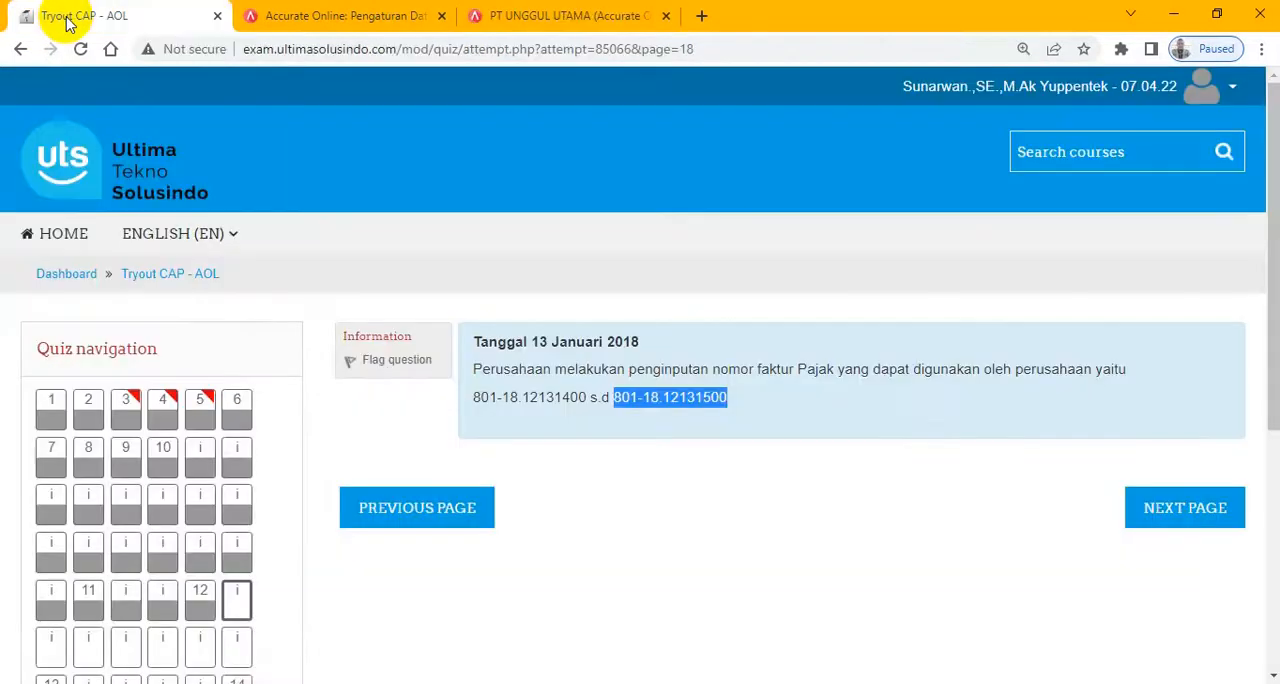
click(1165, 523)
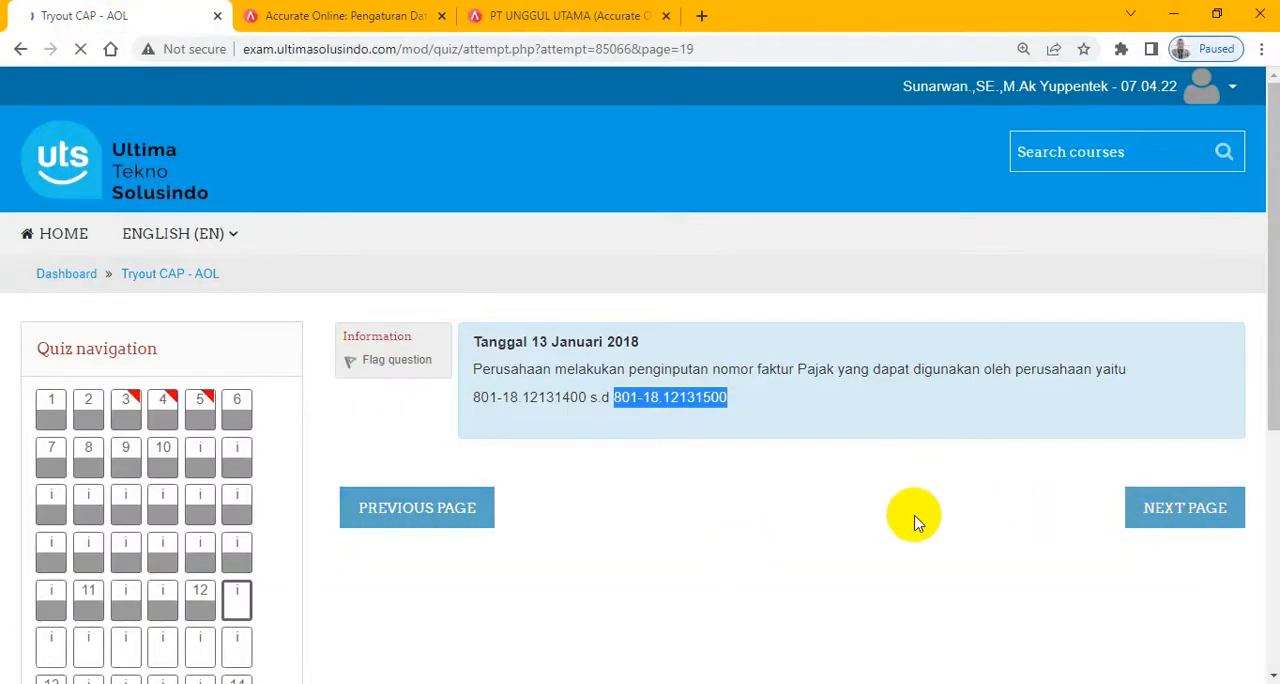
scroll(918, 522, down, 1)
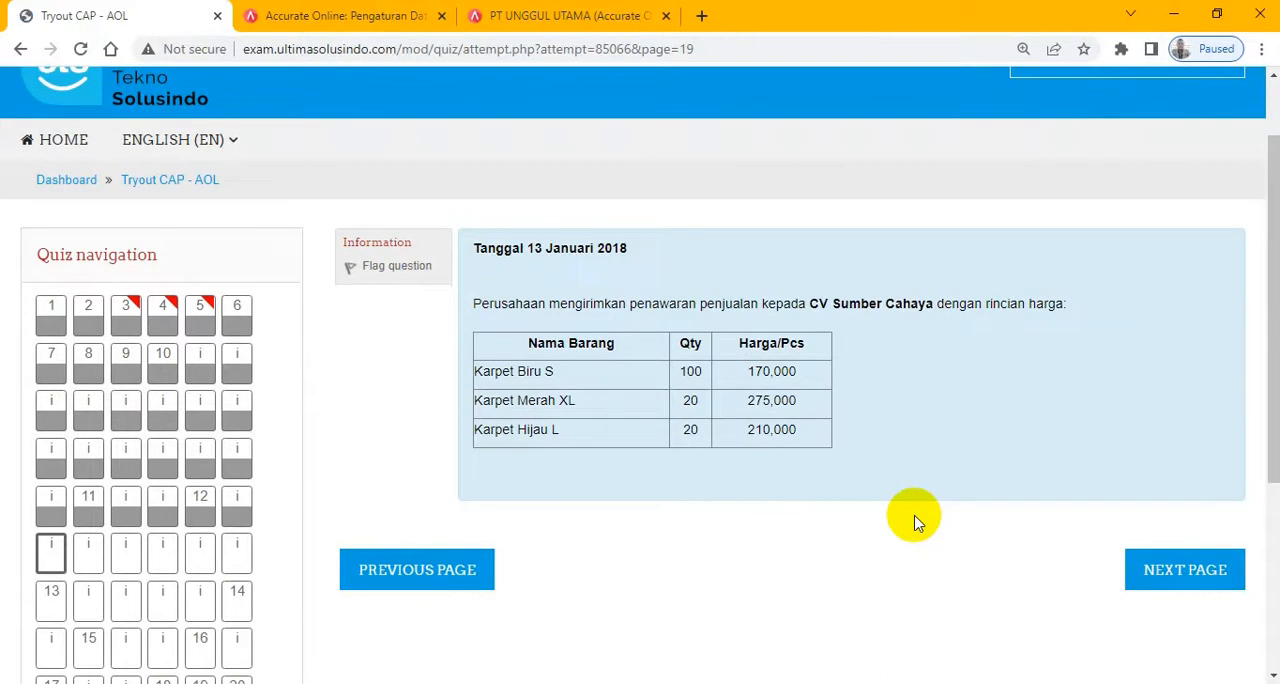
scroll(918, 522, down, 1)
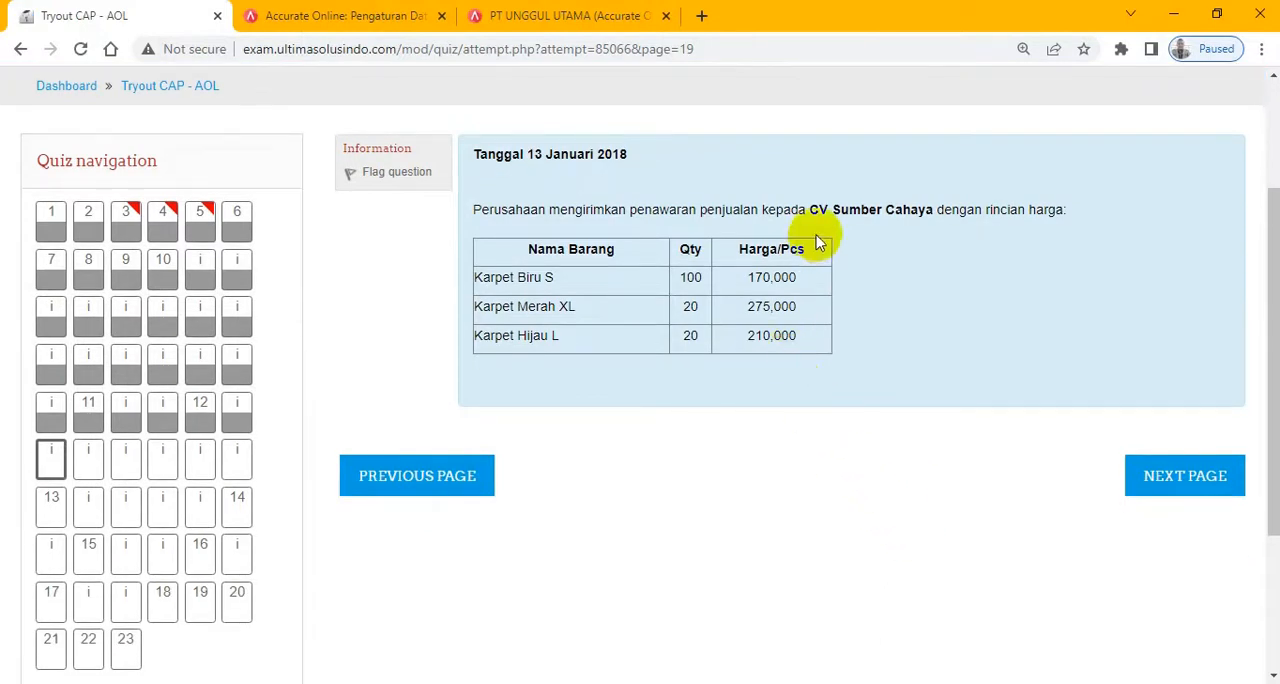
scroll(815, 240, up, 2)
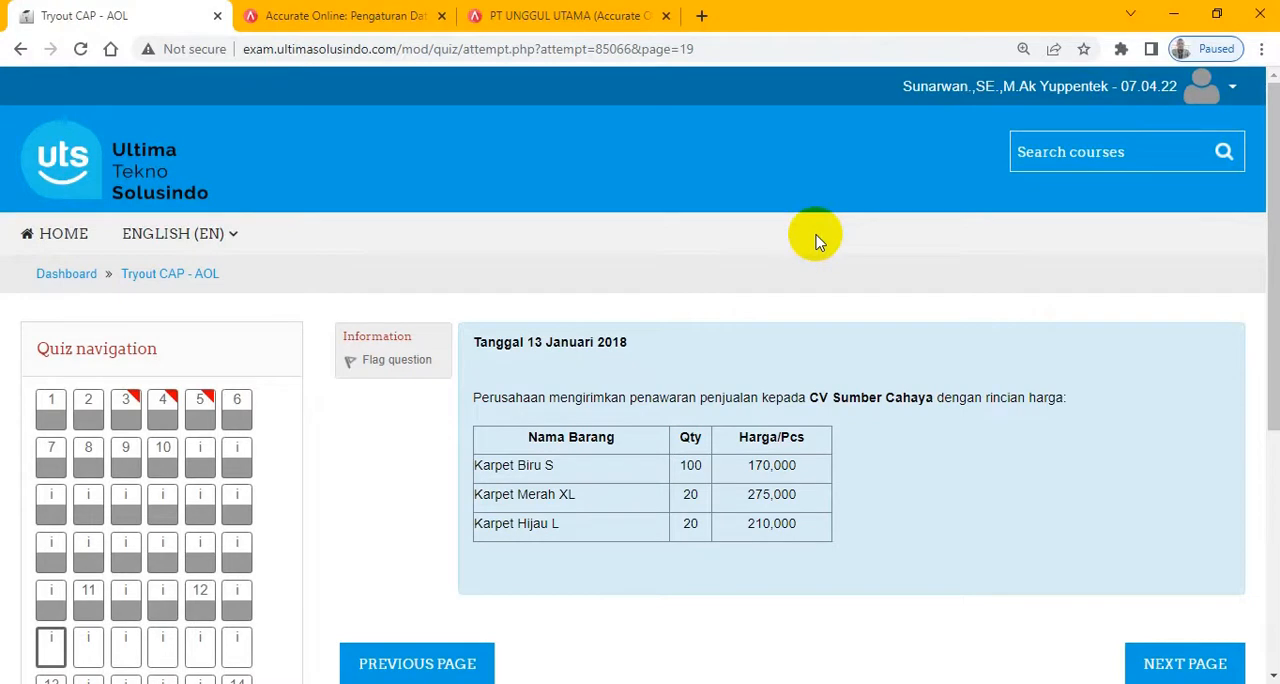
- Back in Accurate, close the Penomoran Faktur Pajak and Berita pages and open Penawaran Penjualan
click(522, 12)
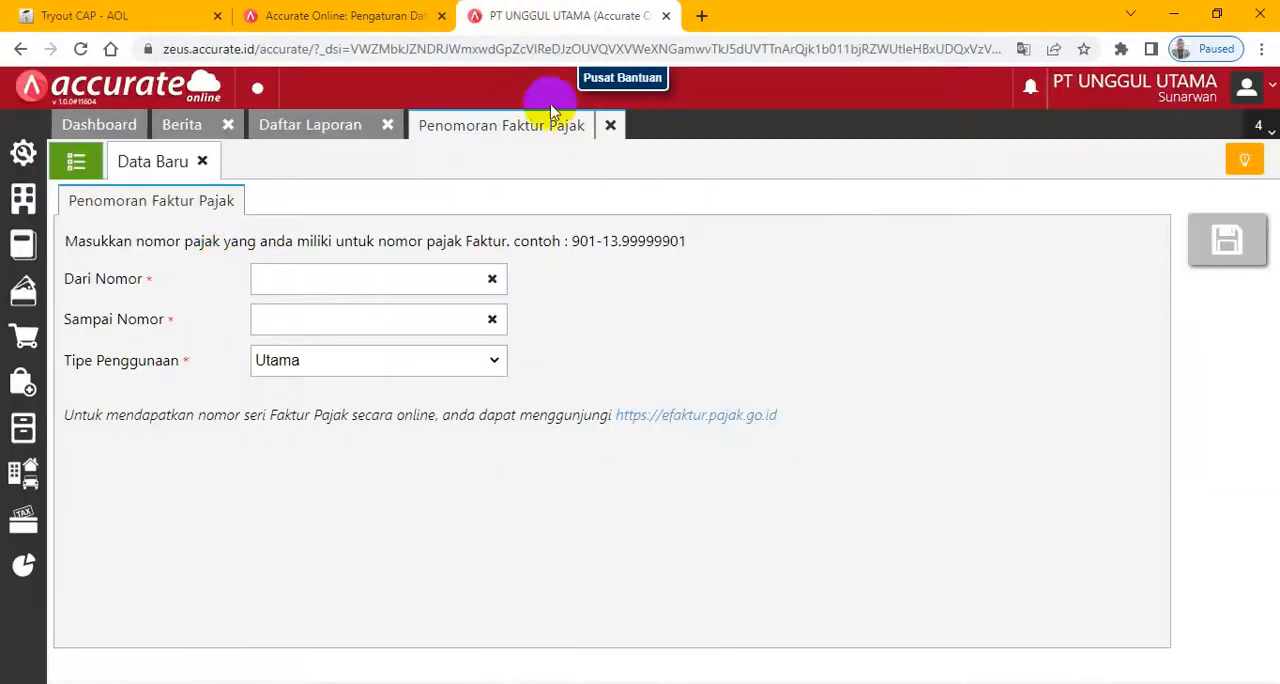
click(609, 125)
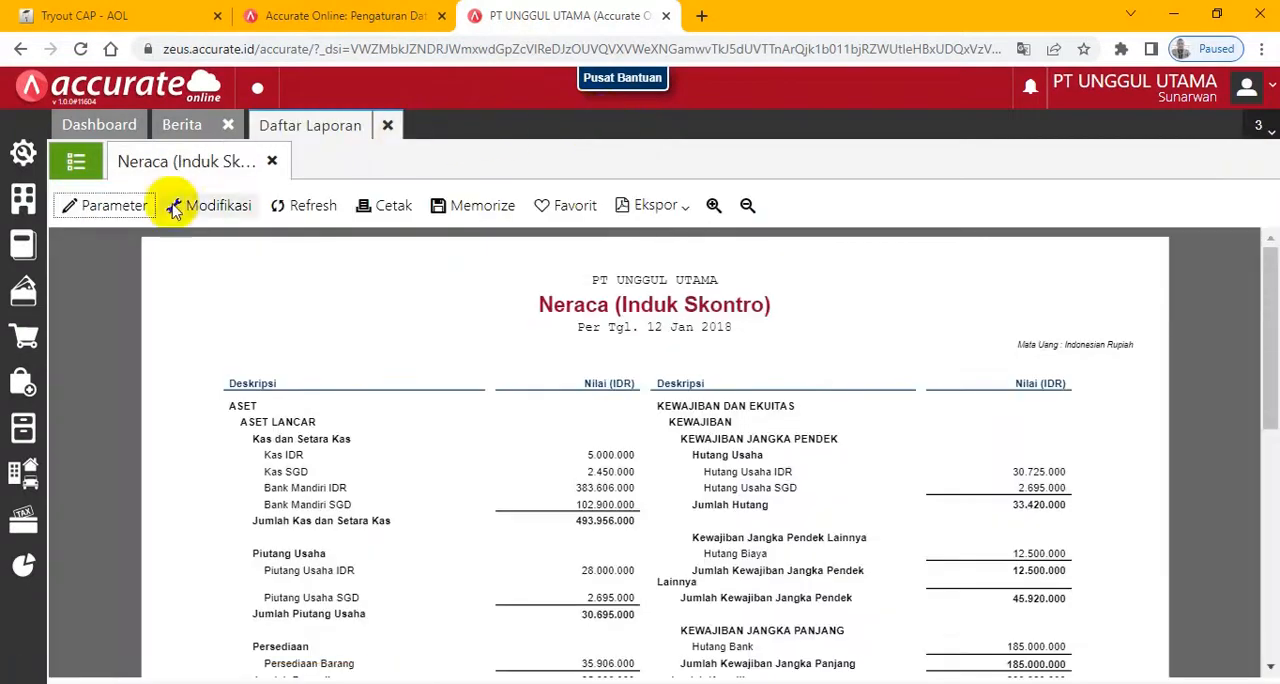
click(229, 130)
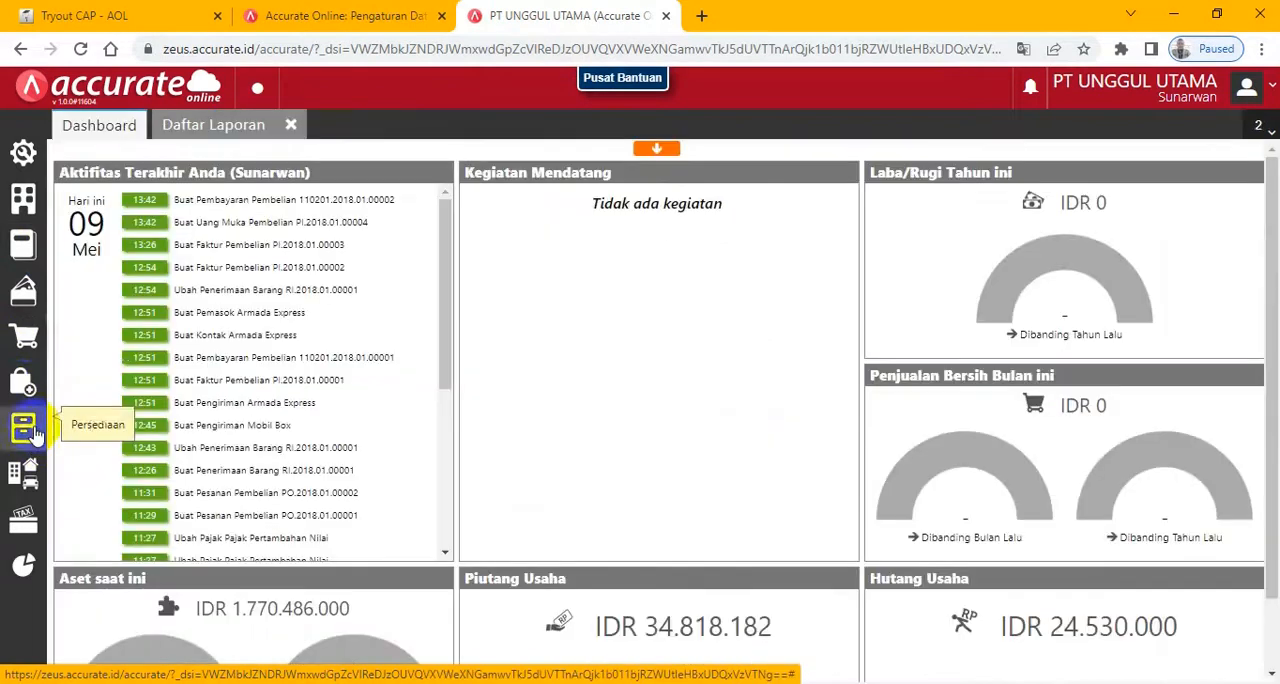
click(25, 342)
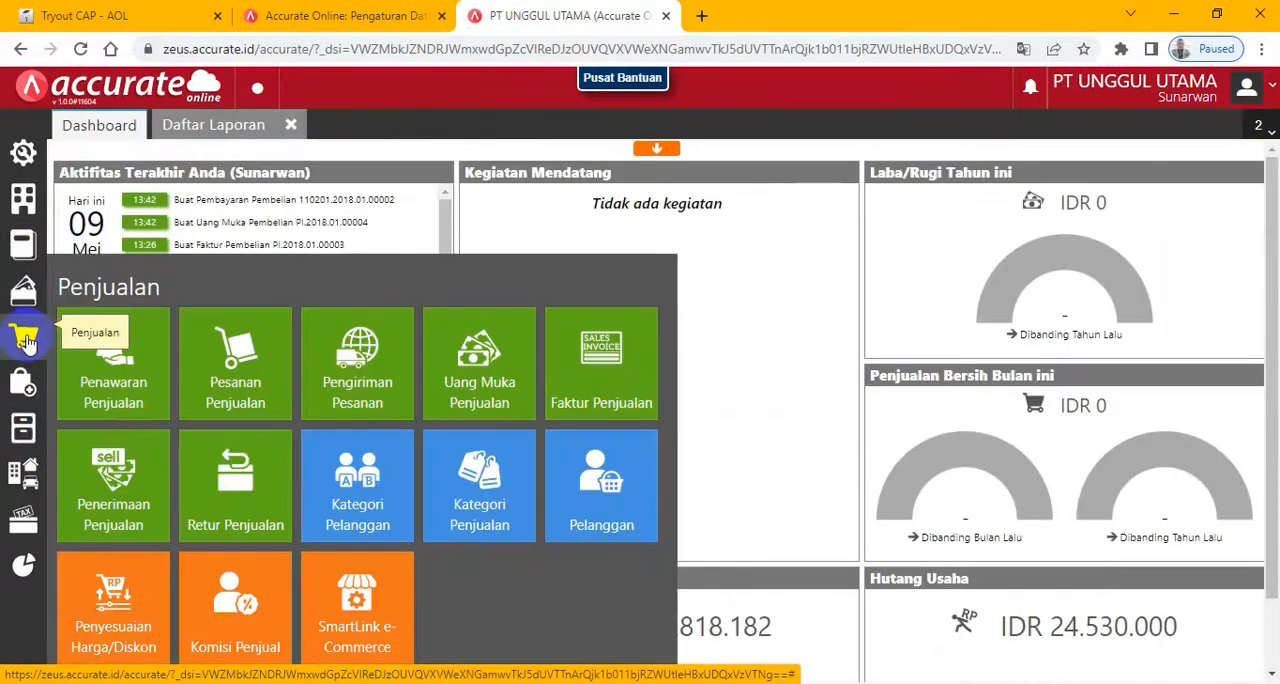
click(115, 372)
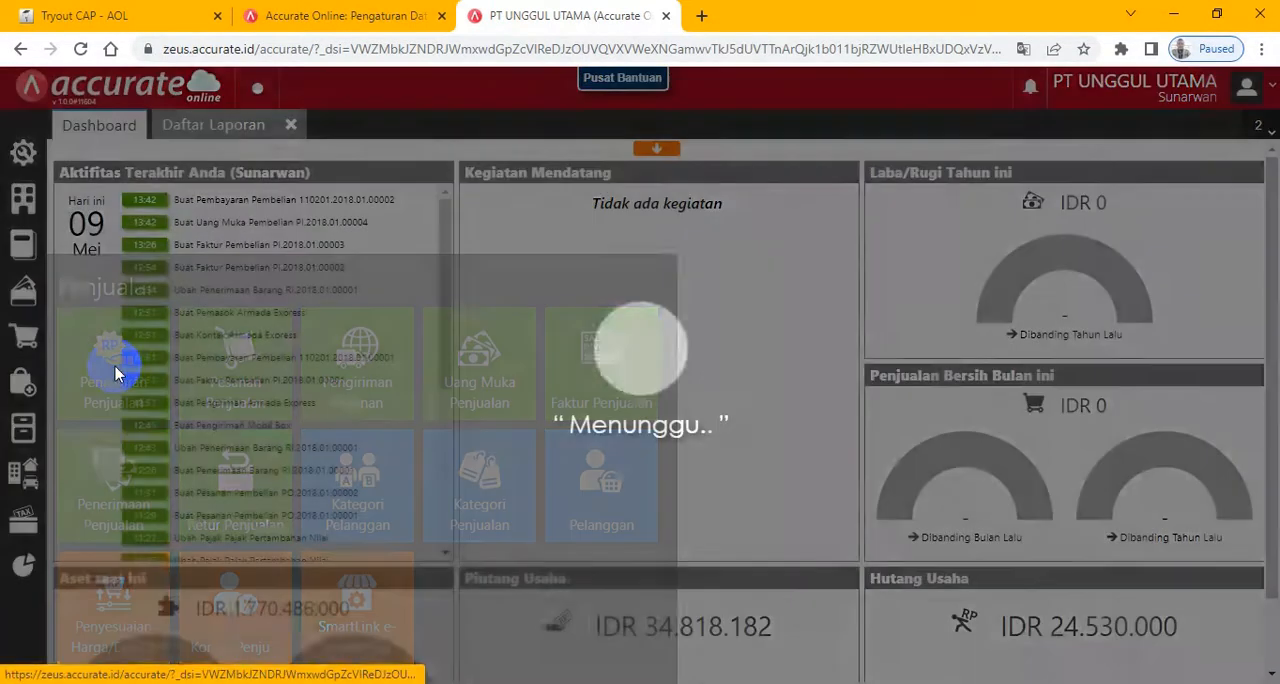
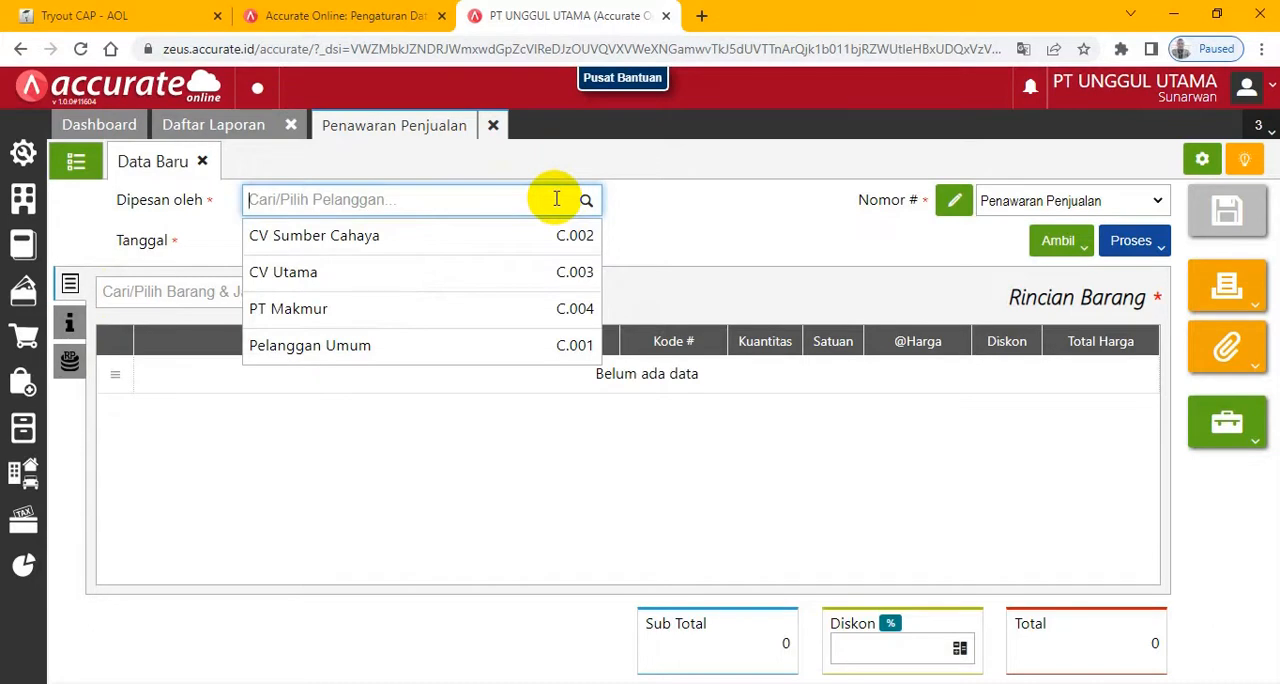
- Fill in the new sales quotation's header with CV Sumber Cahaya as the customer and 13/01/2018 as the date
text(cv )
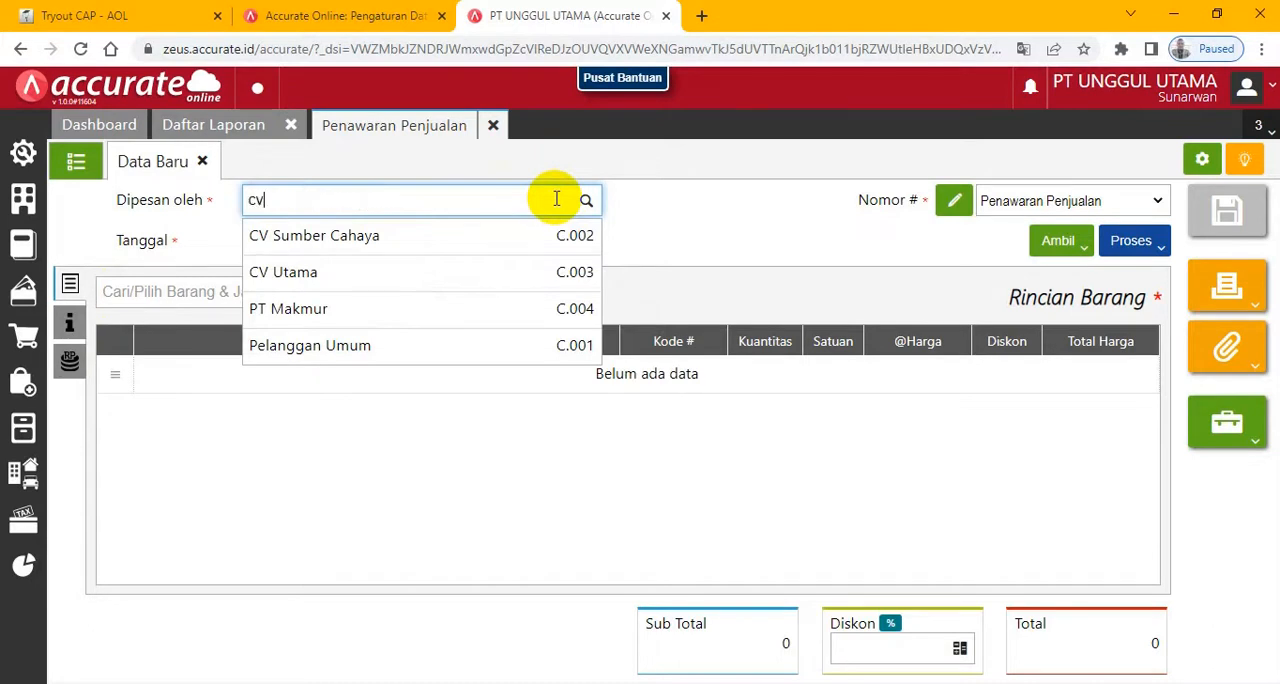
text(sumber)
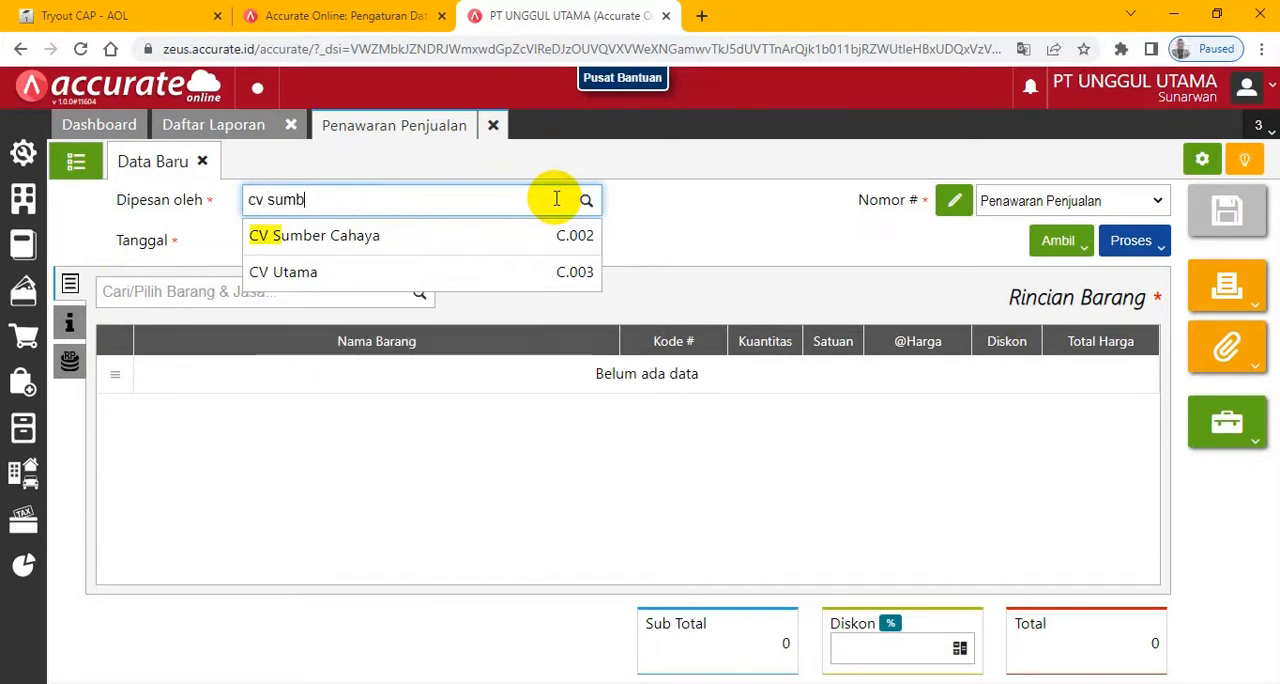
click(326, 237)
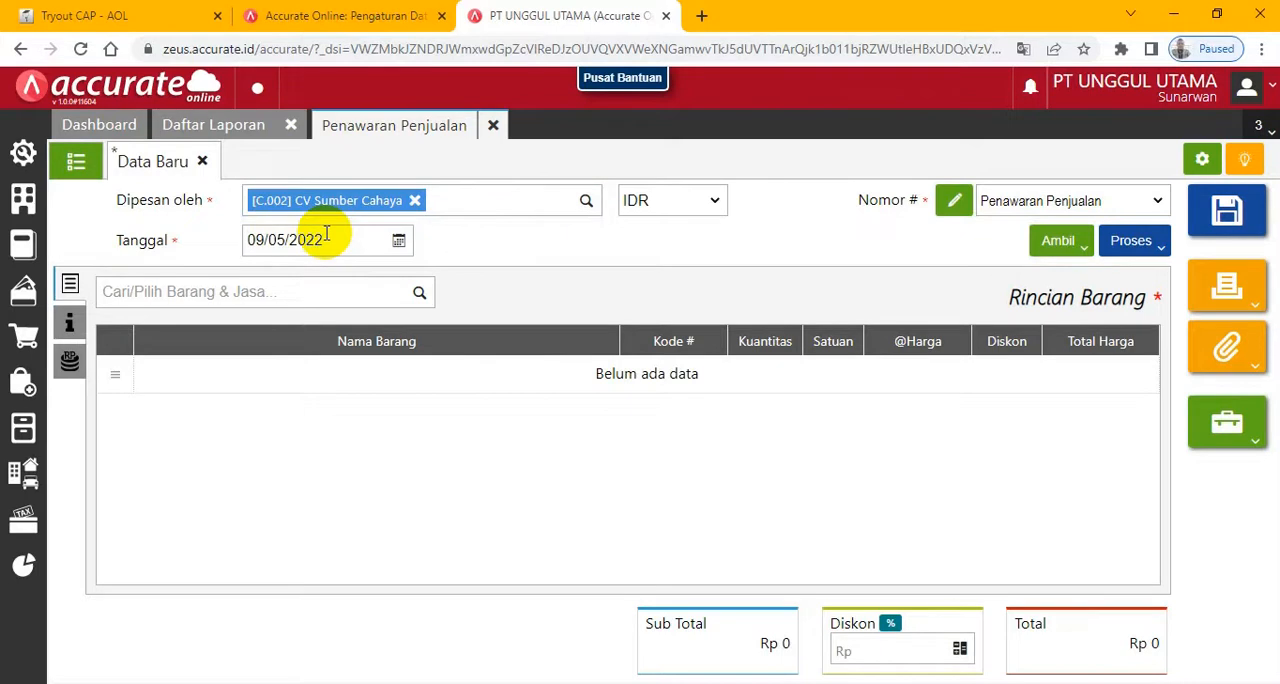
click(341, 242)
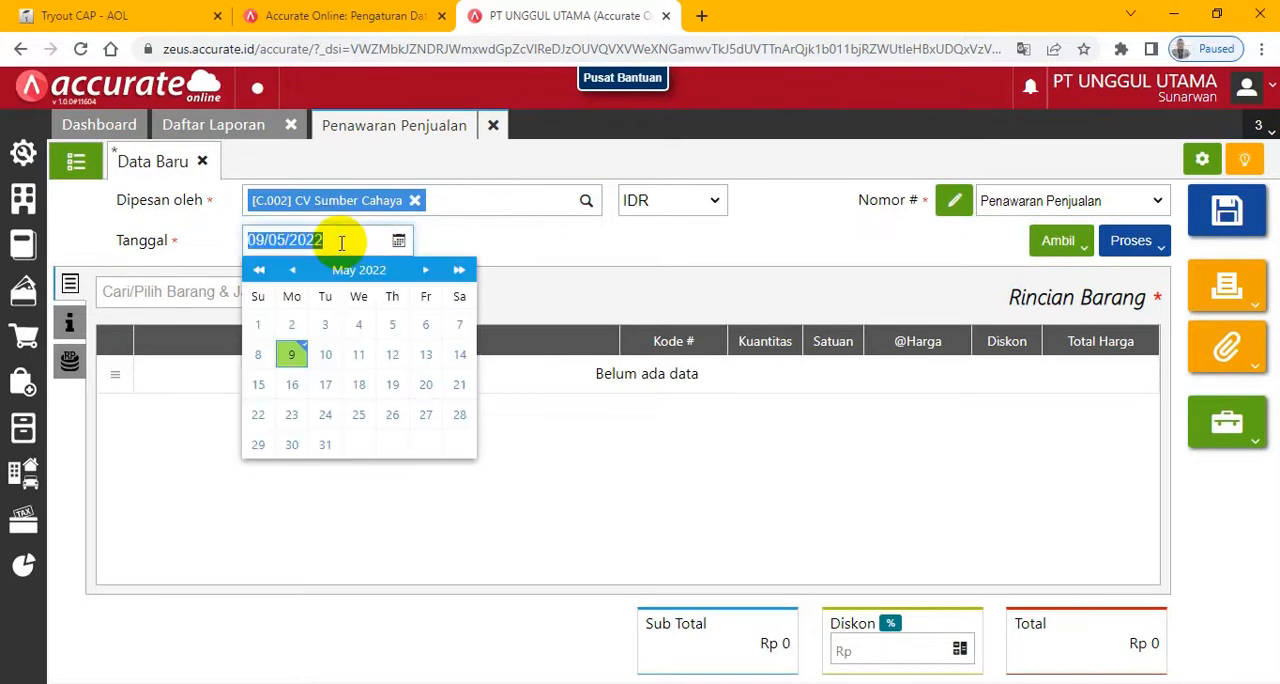
text(13/01/20)
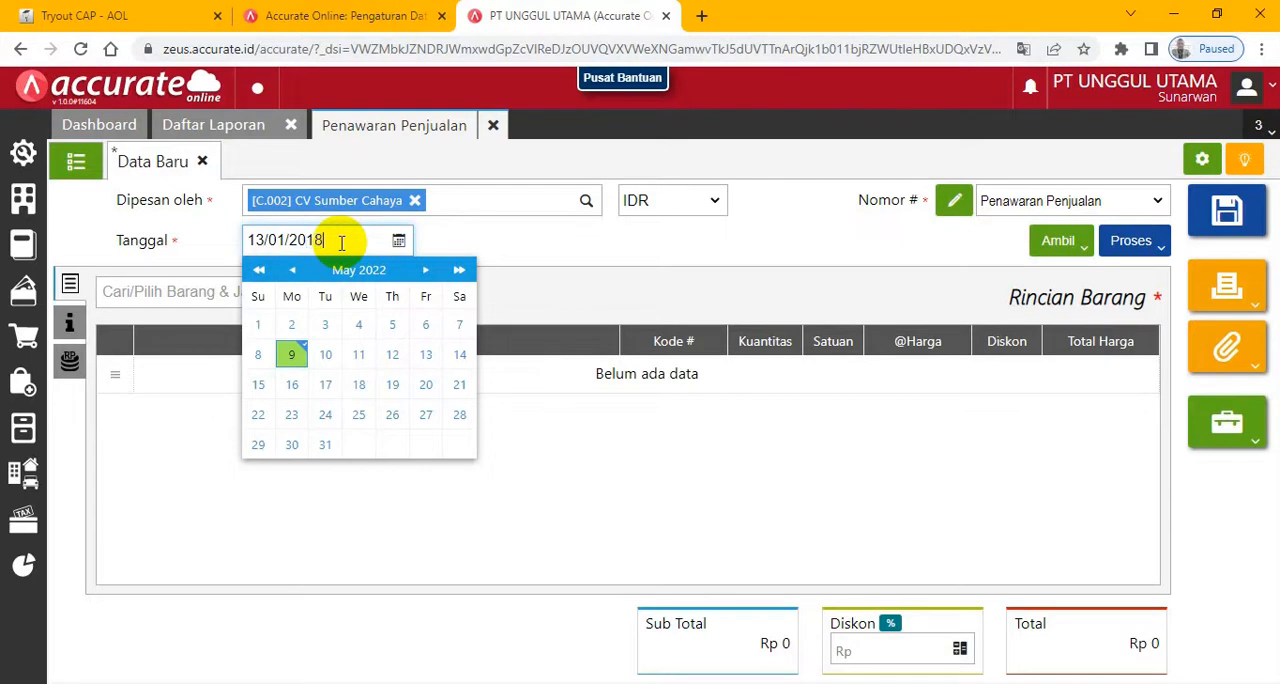
click(598, 248)
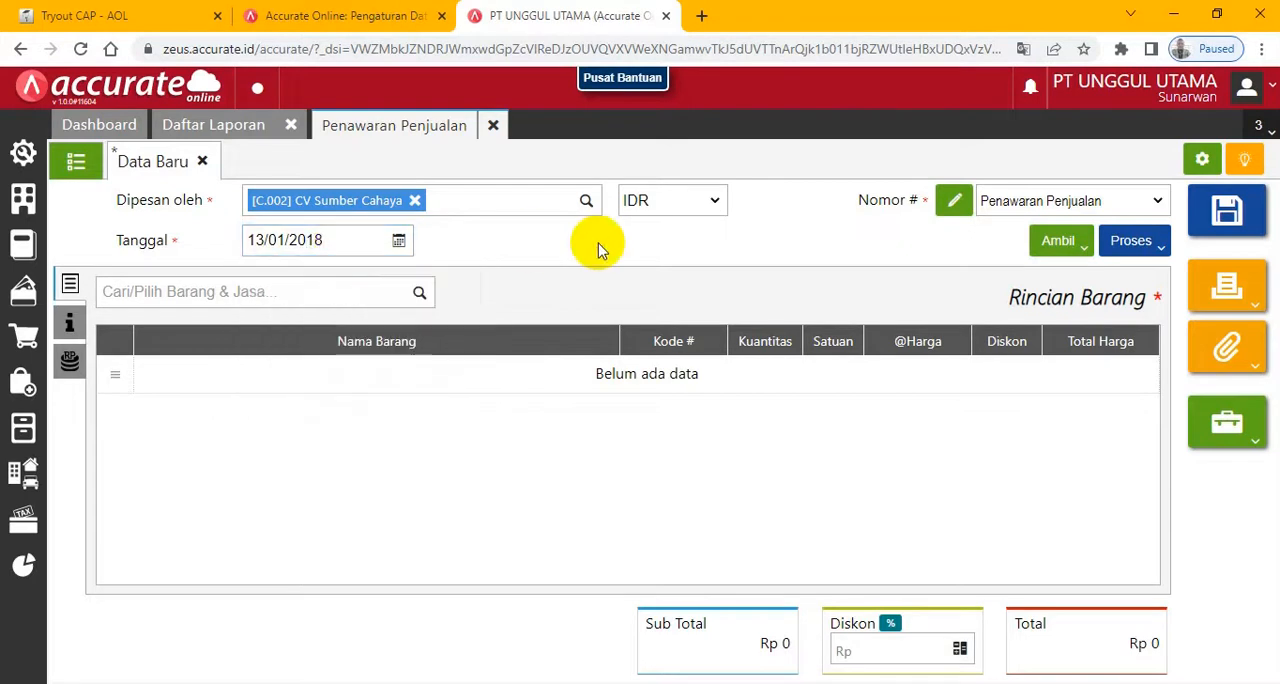
- Add Karpet Biru S to the quotation with a quantity of 100 PCS
click(420, 293)
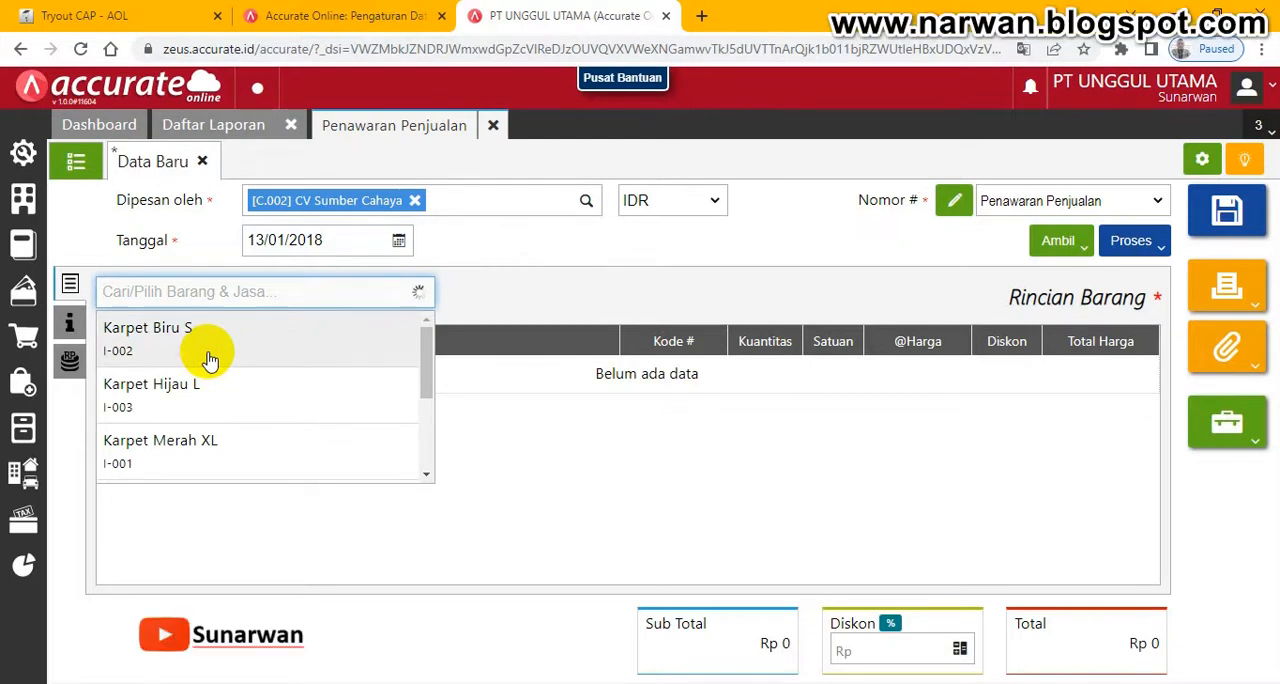
click(208, 358)
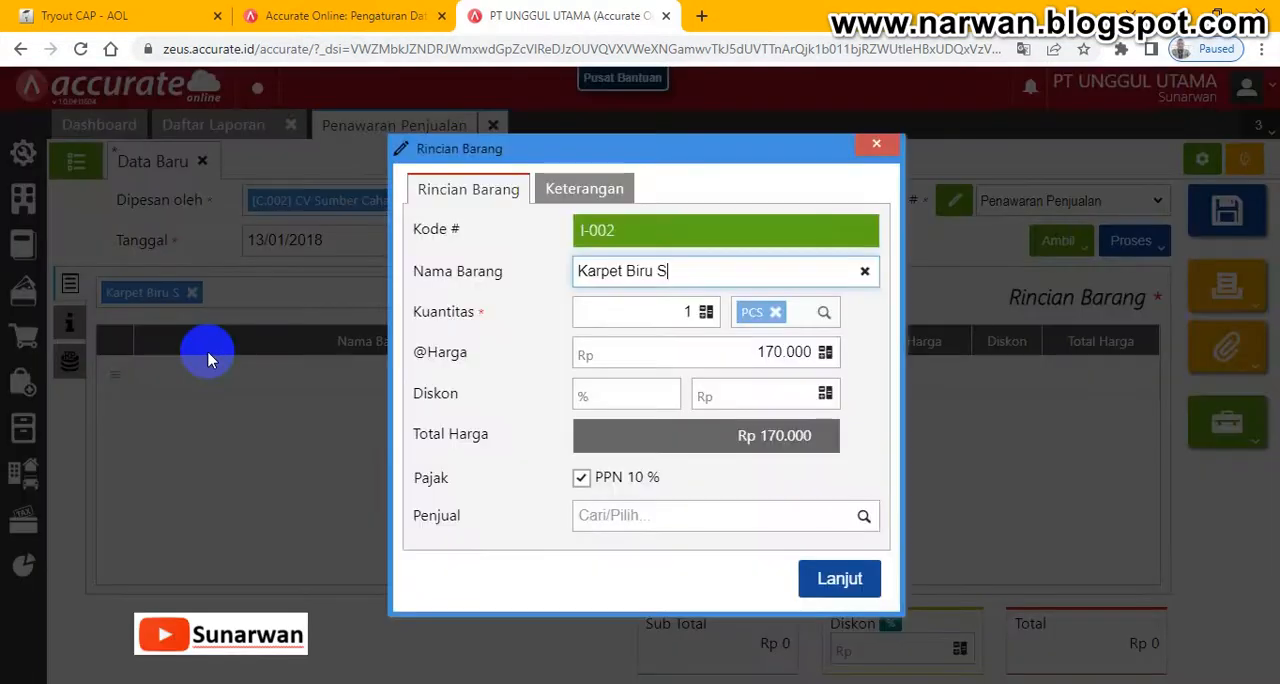
click(630, 313)
text(100)
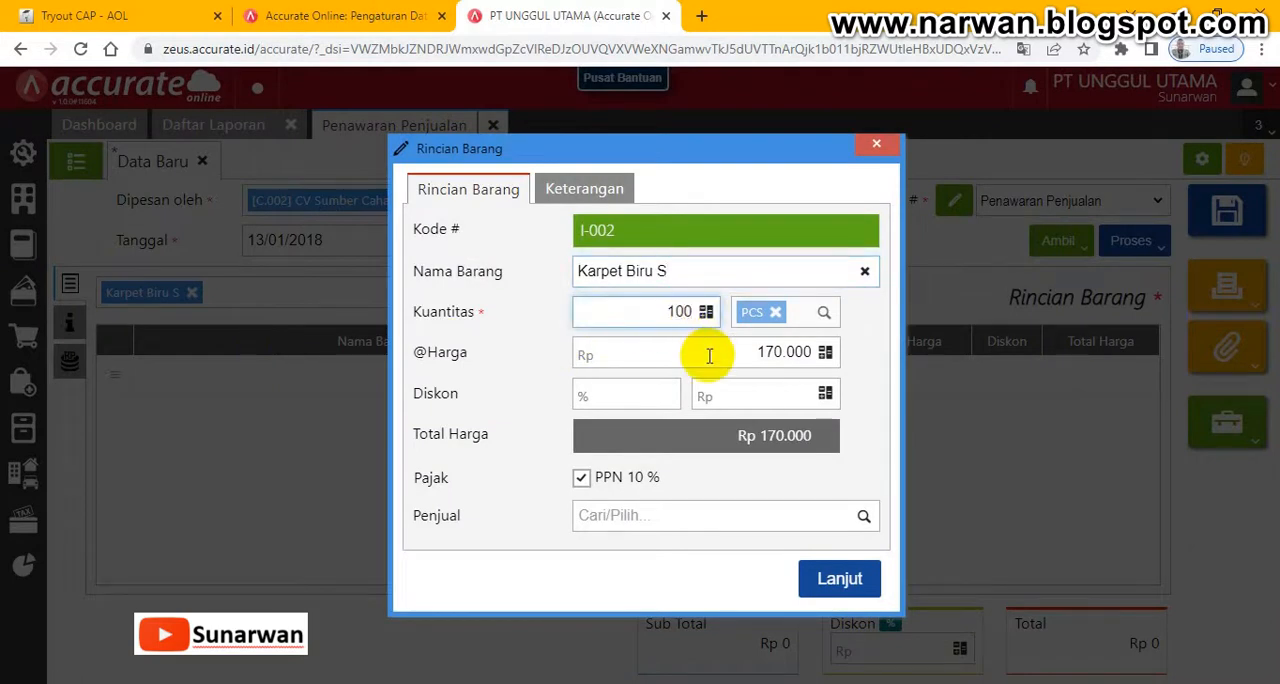
click(840, 584)
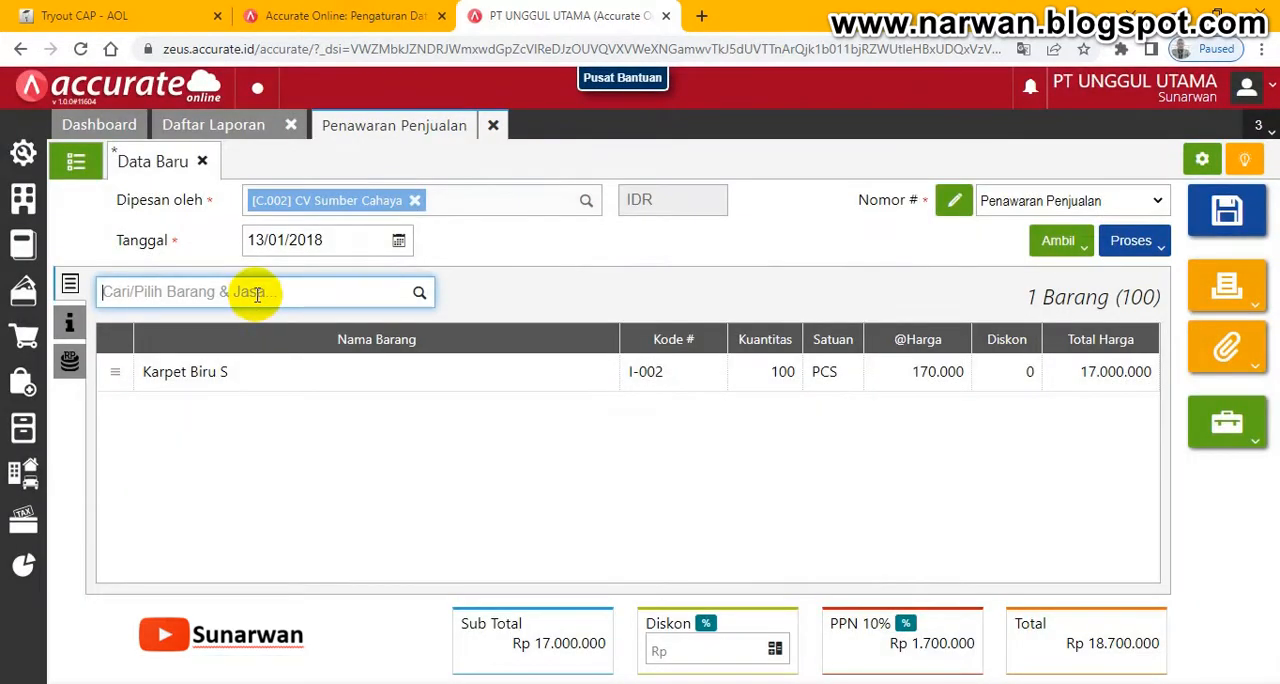
- Add Karpet Merah XL to the quotation with a quantity of 20 PCS
text(kap)
key(BackSpace)
text(rpet)
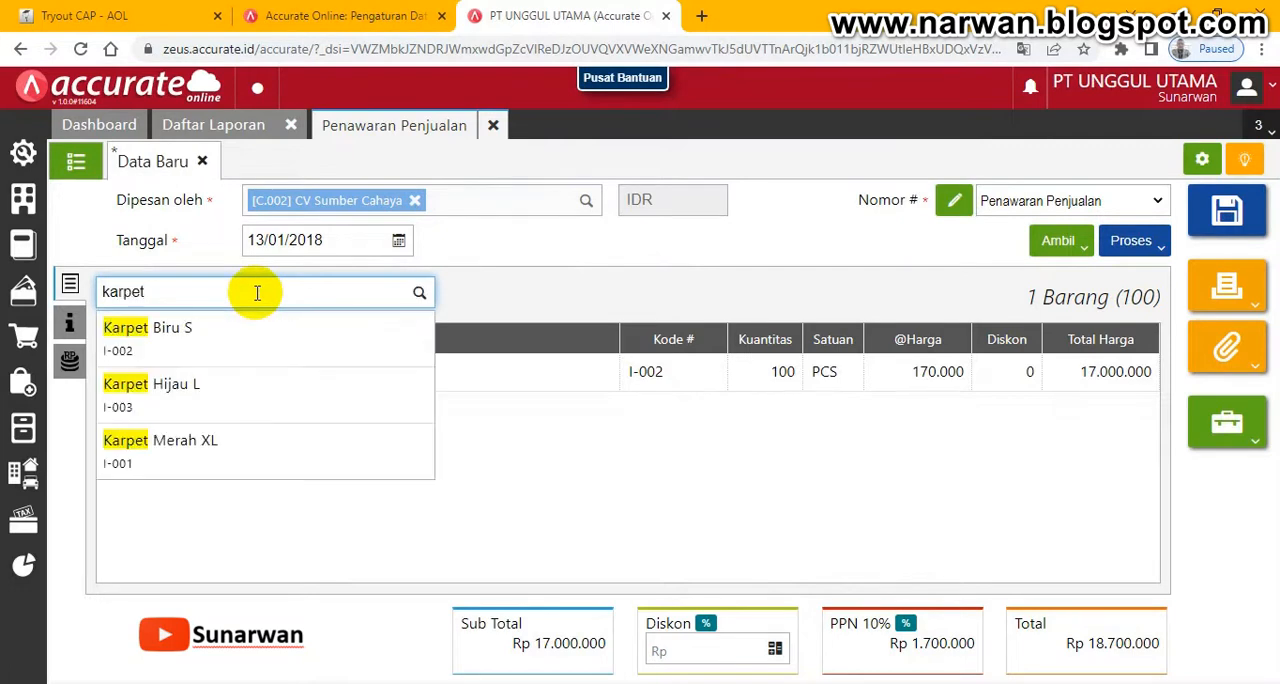
click(191, 441)
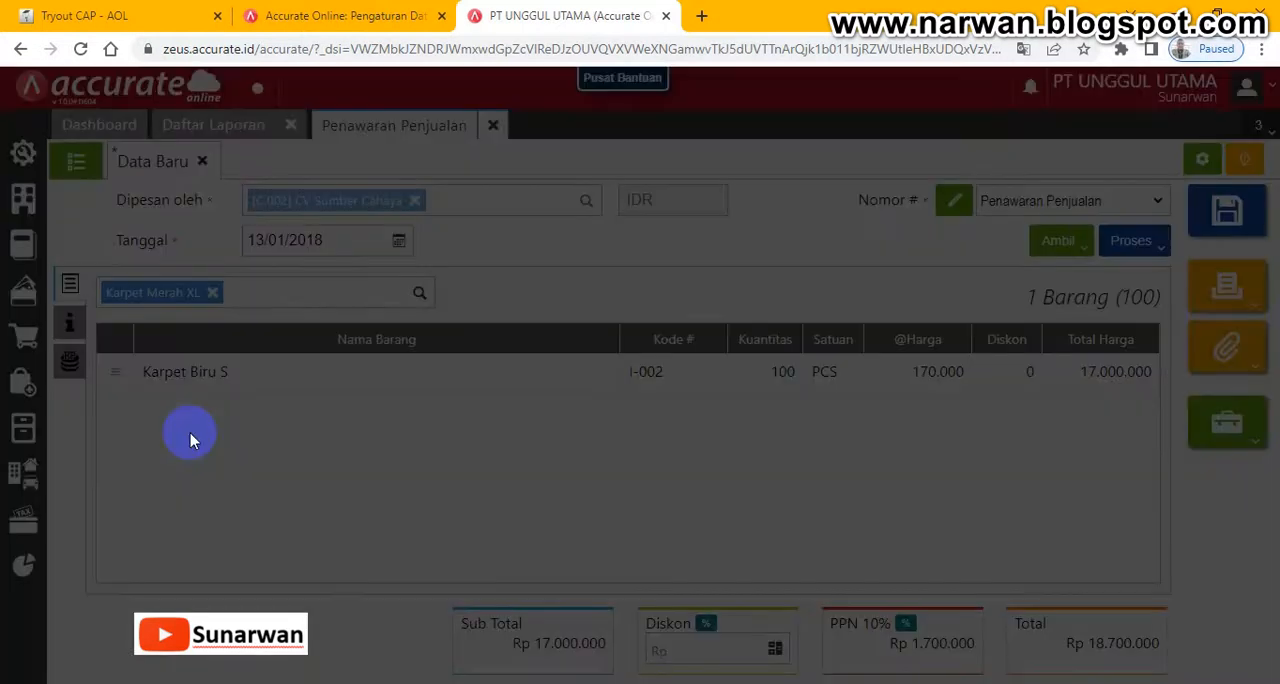
click(680, 311)
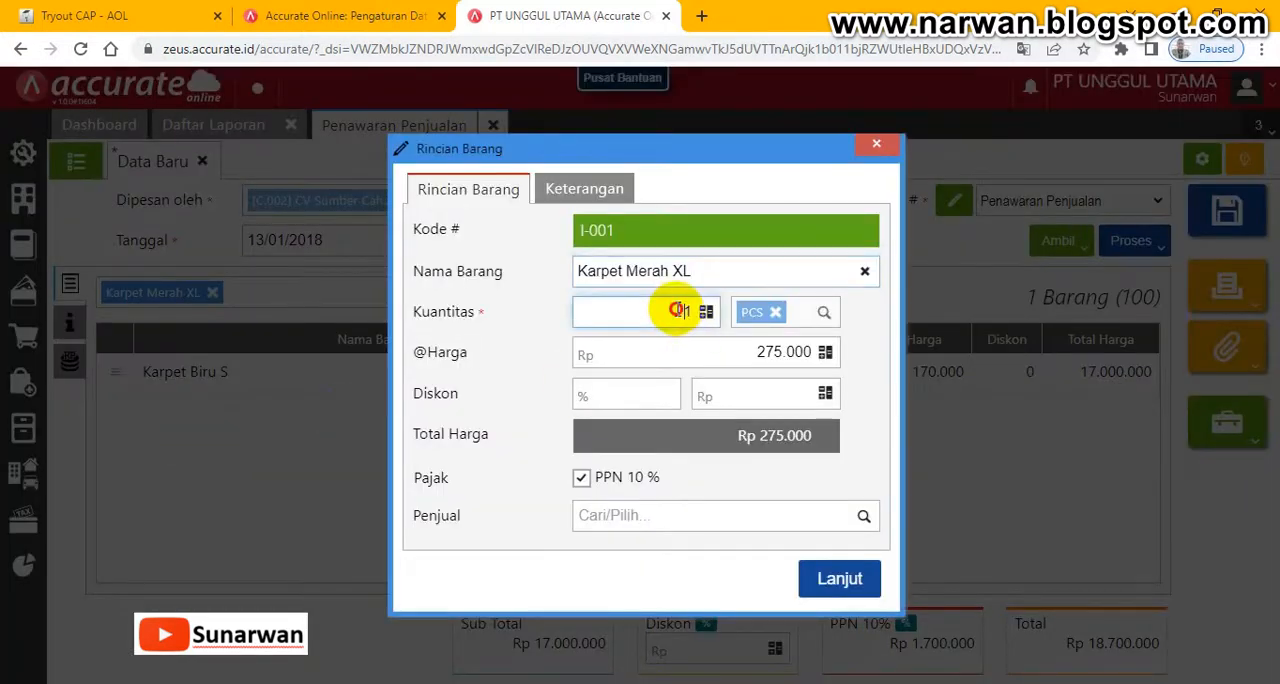
click(704, 313)
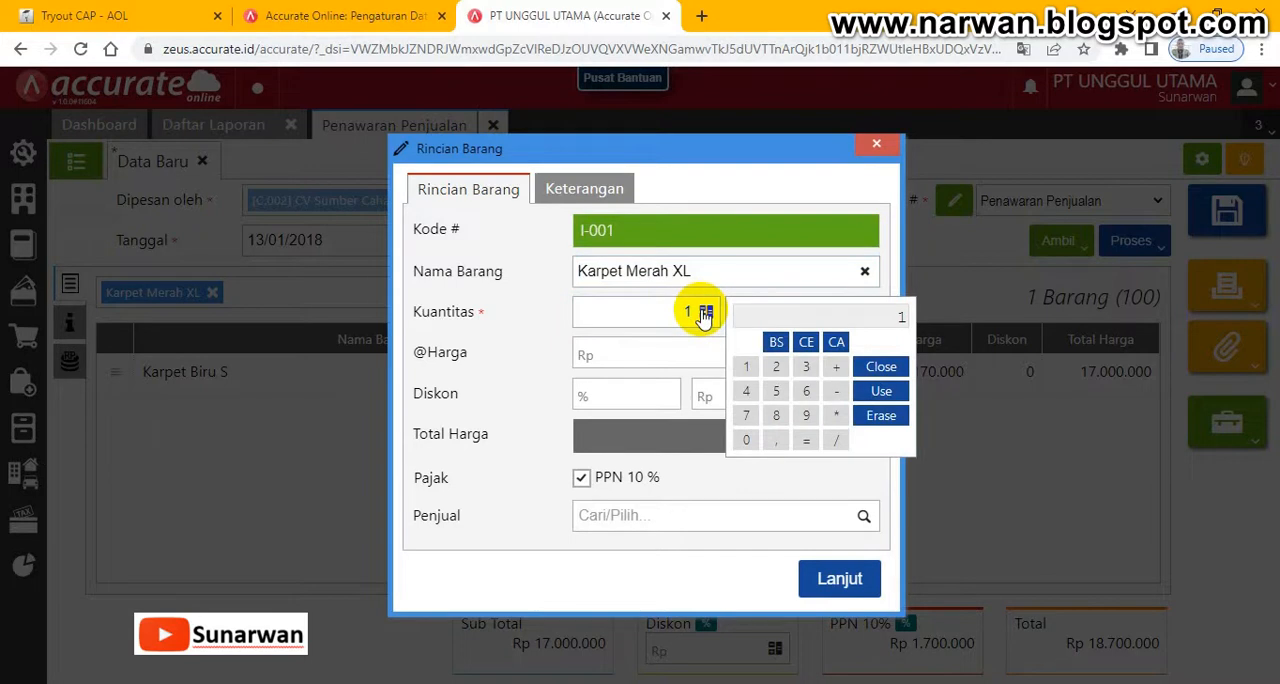
click(678, 311)
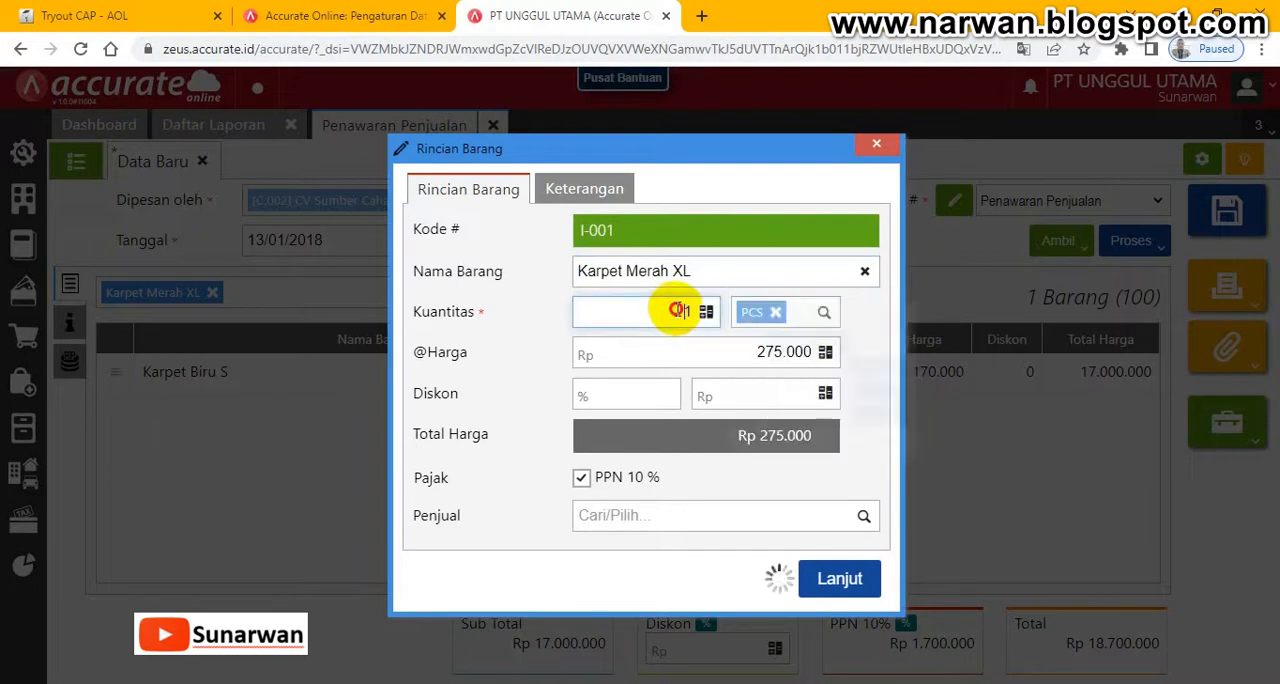
text(20)
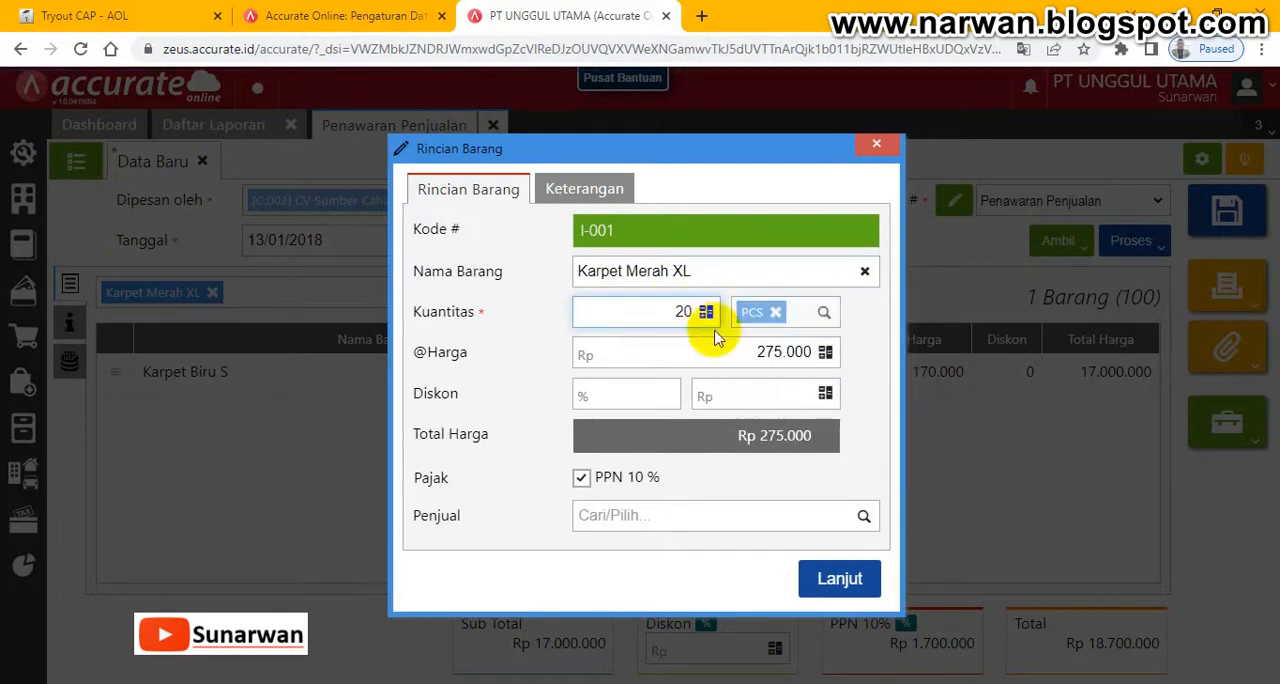
click(715, 350)
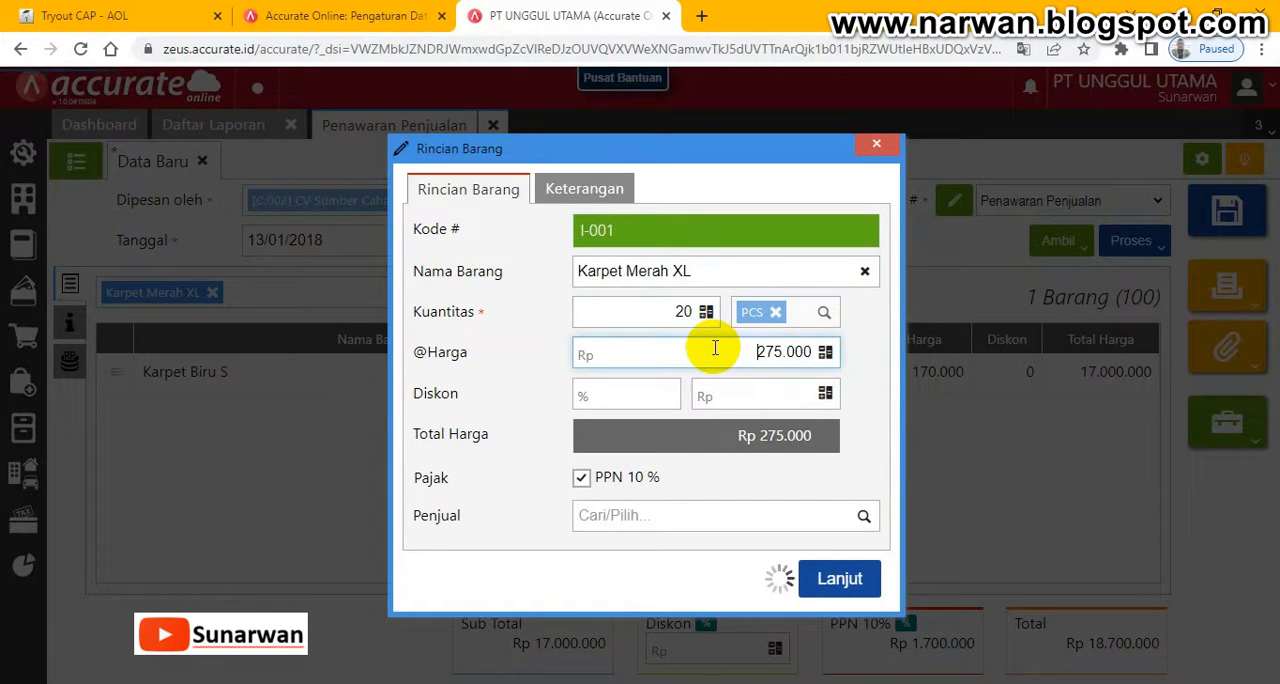
click(833, 590)
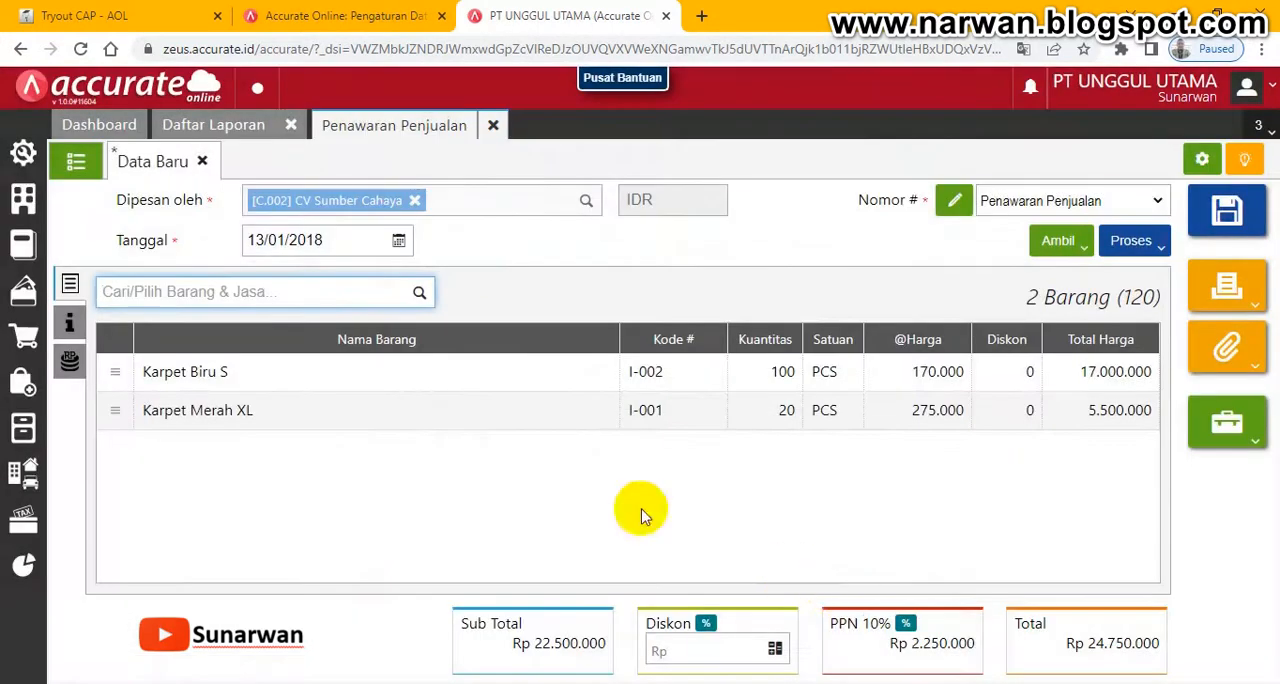
- Add Karpet Hijau L to the quotation with a quantity of 20 PCS
text(karpet hija)
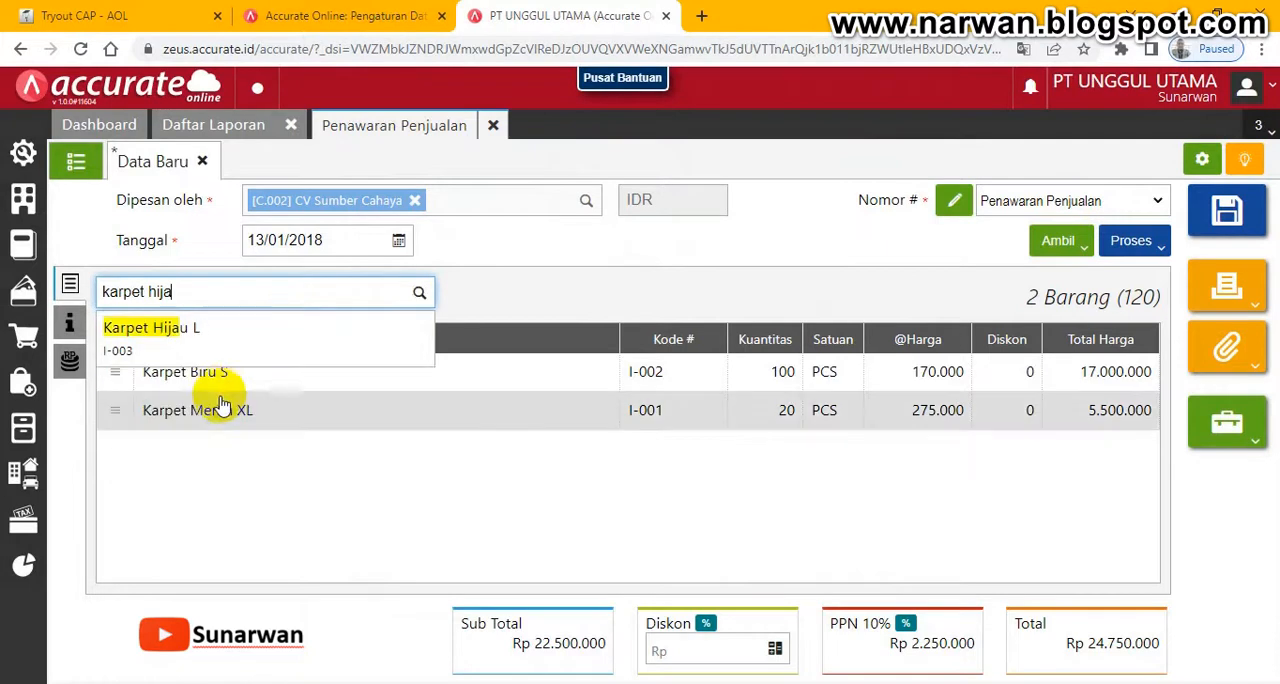
click(217, 347)
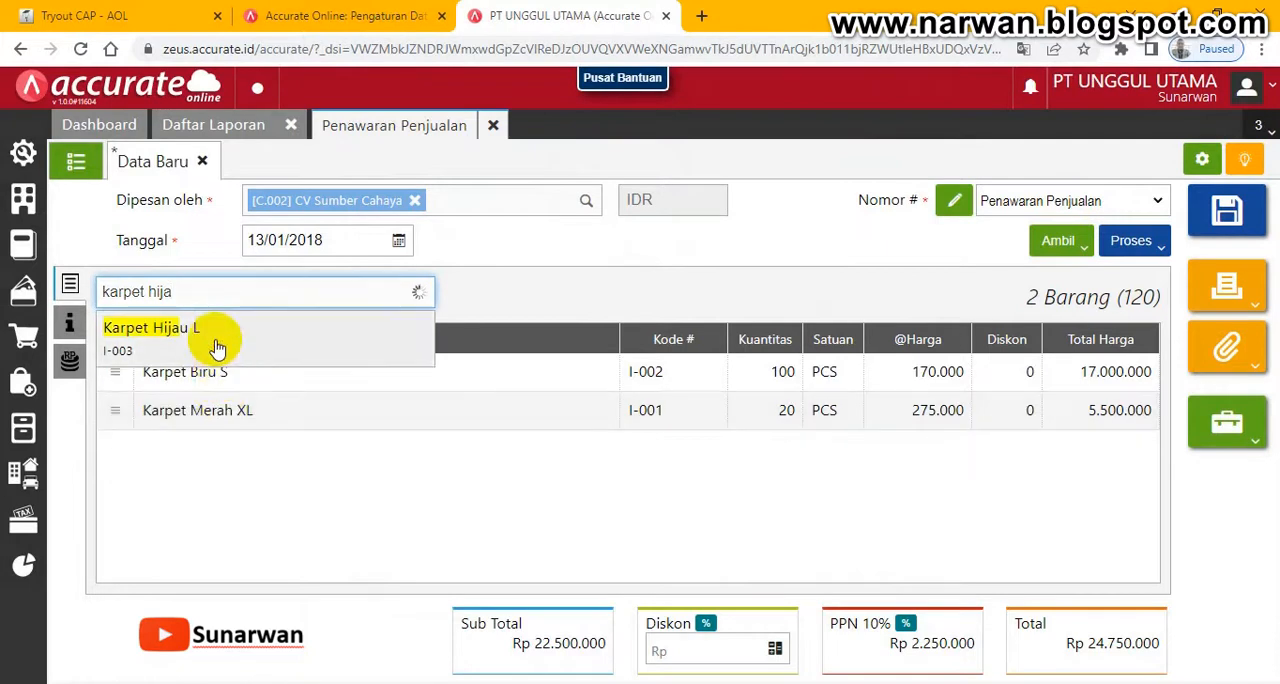
click(688, 314)
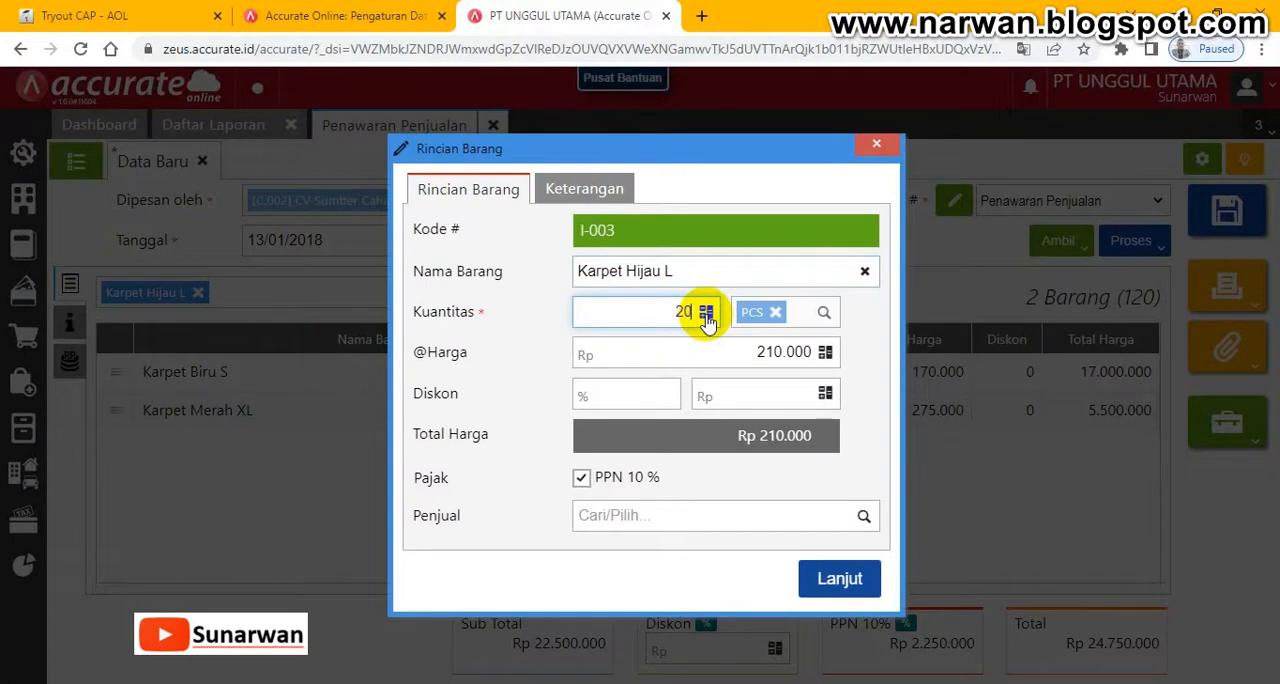
click(838, 579)
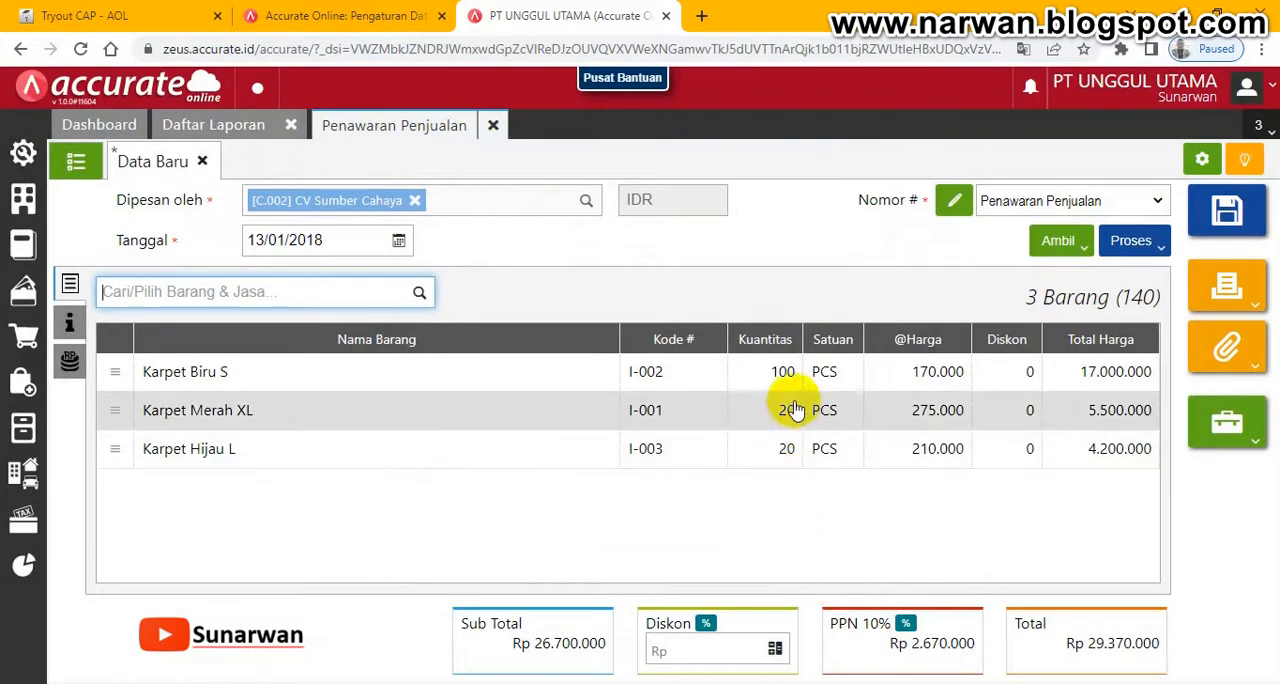
- Check the quotation lines against the 13 Januari exam page, then save the quotation in Accurate
click(100, 16)
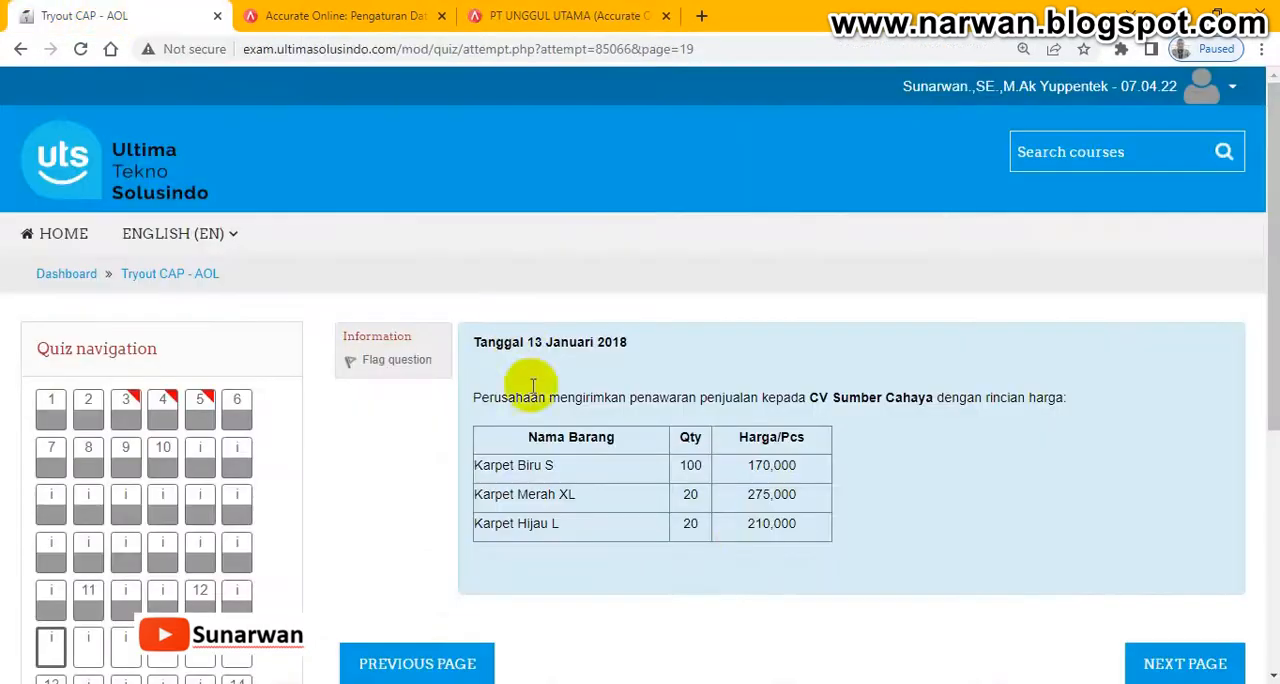
click(550, 22)
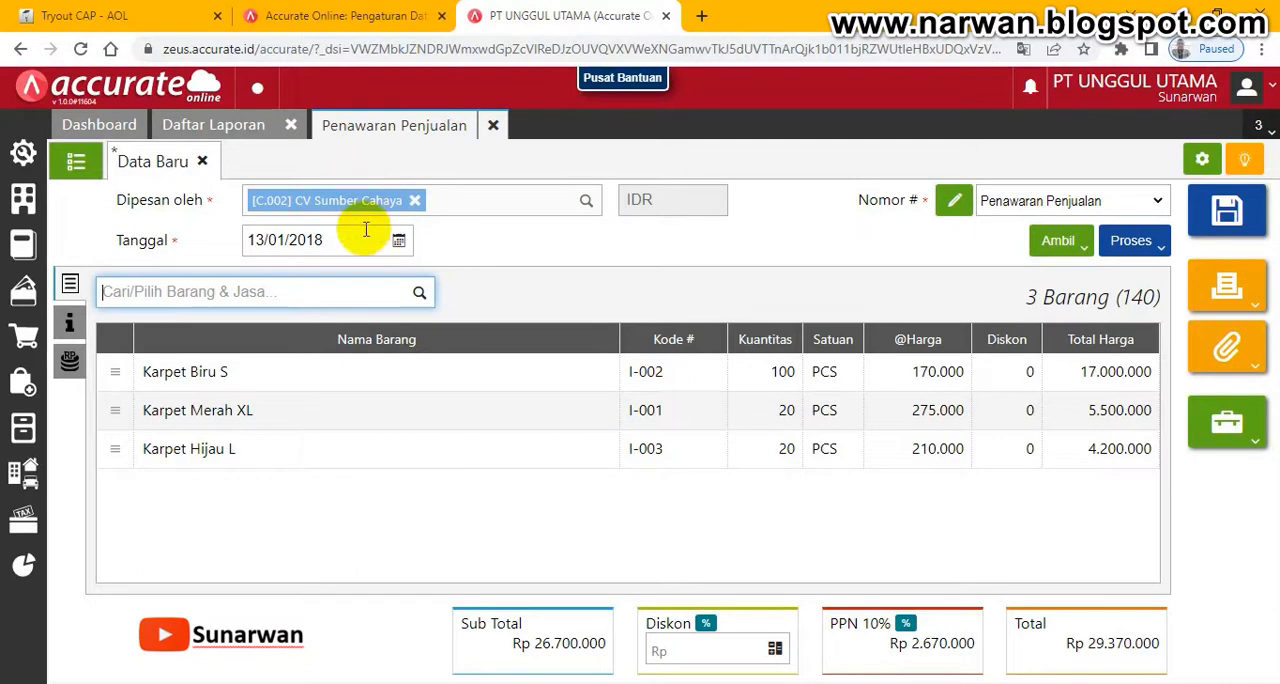
click(1241, 228)
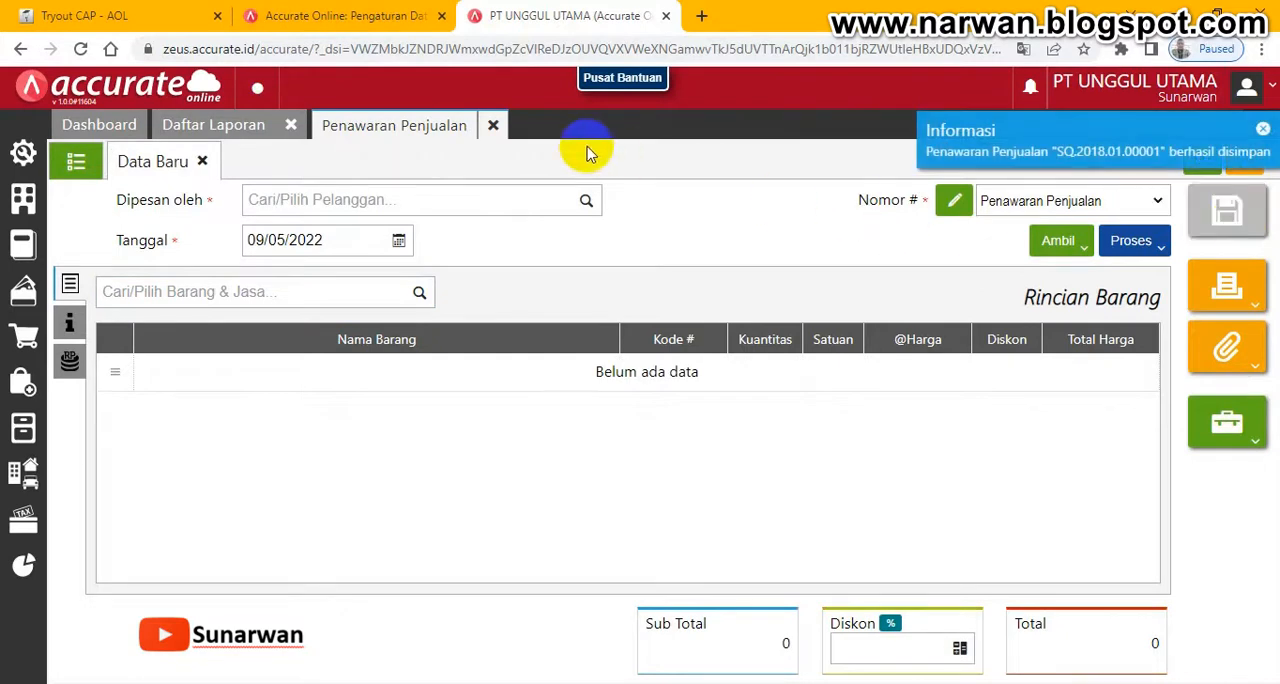
- Return to the exam, go on to the 15 Januari sales order page, read its details, and select the PO number
click(60, 15)
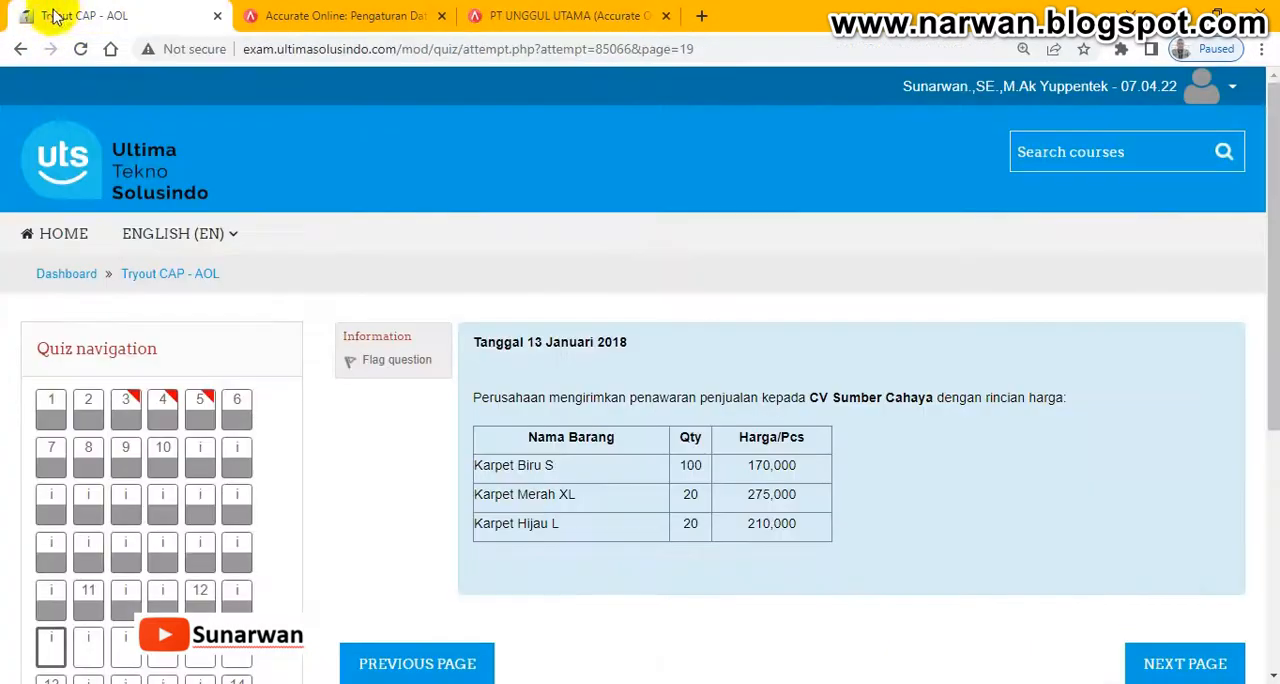
click(1205, 676)
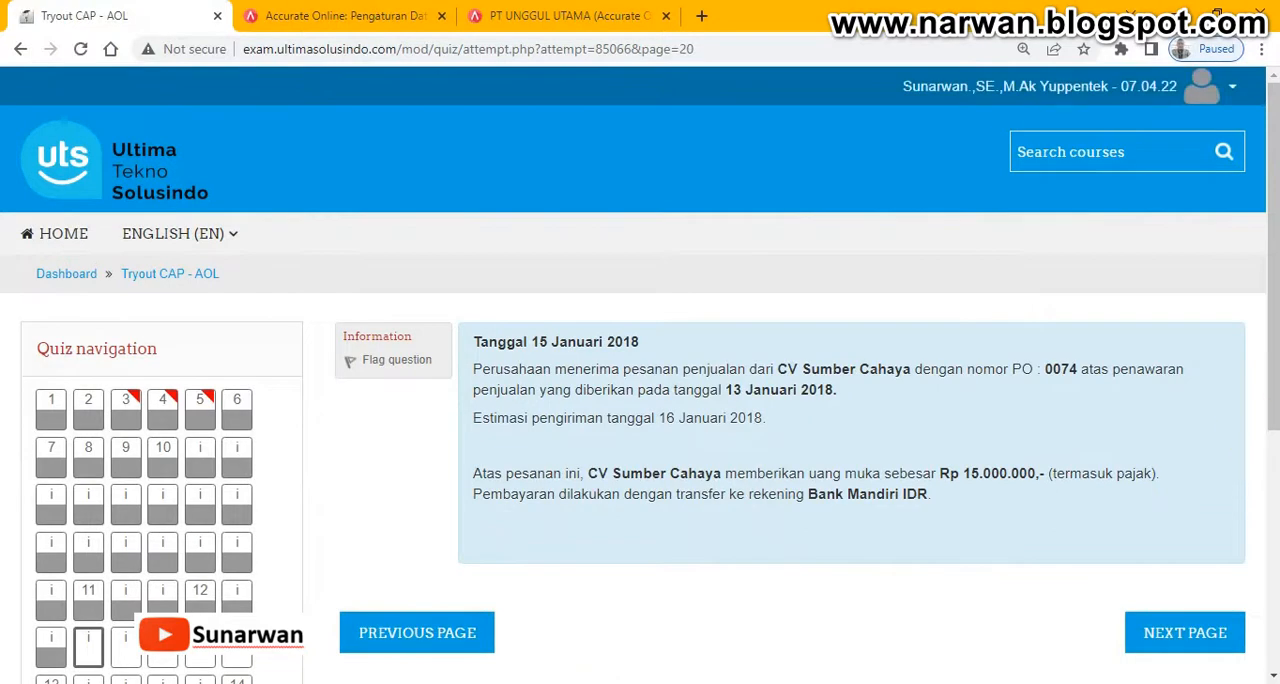
drag(1276, 228, 1268, 243)
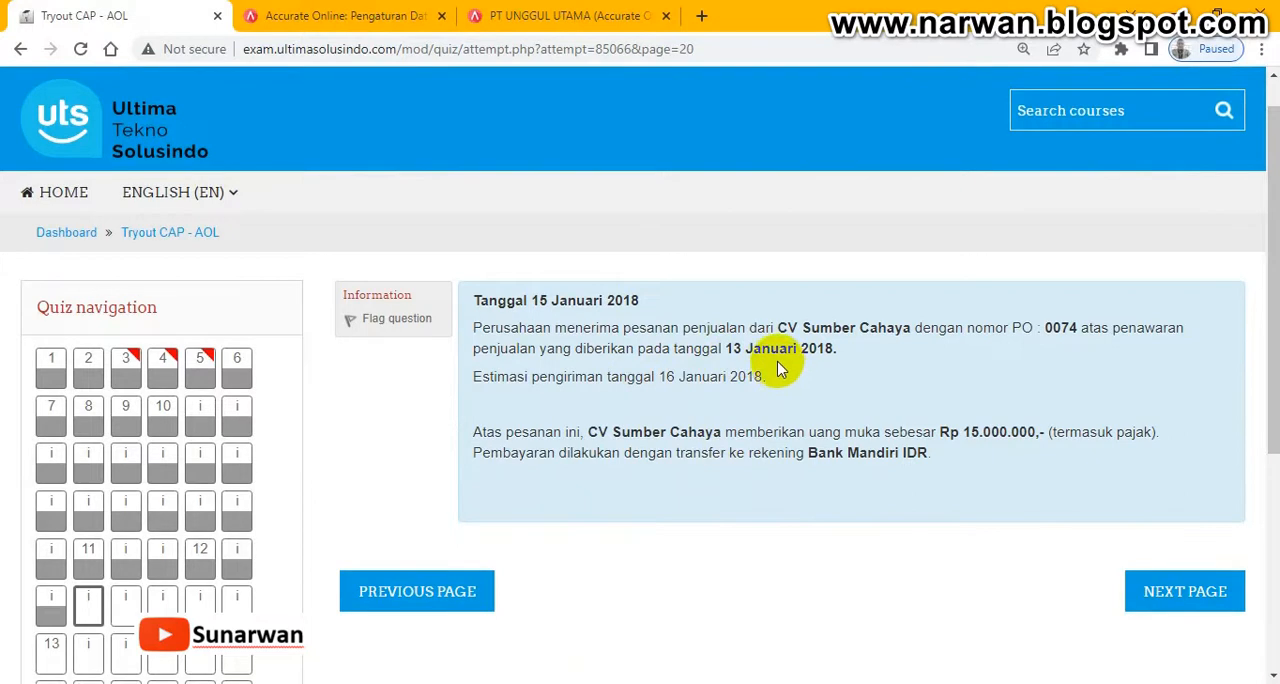
double_click(1058, 328)
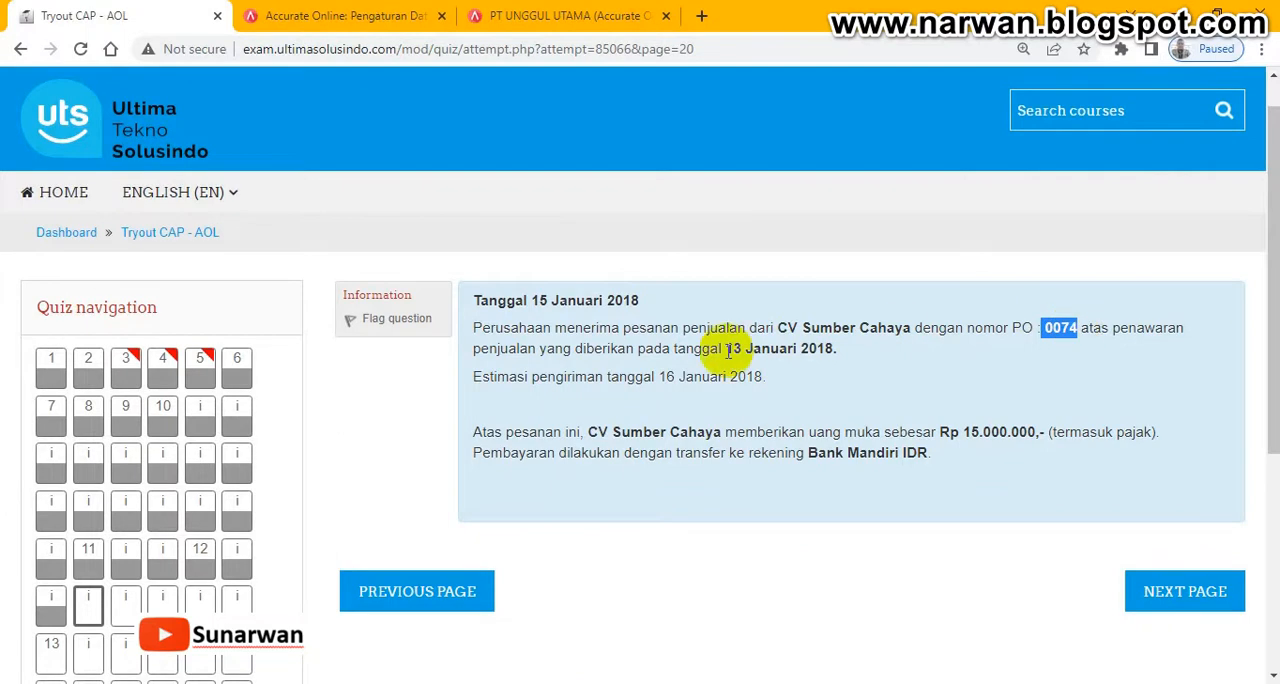
- Back in Accurate, close the Penawaran Penjualan page and open a new Pesanan Penjualan
click(563, 16)
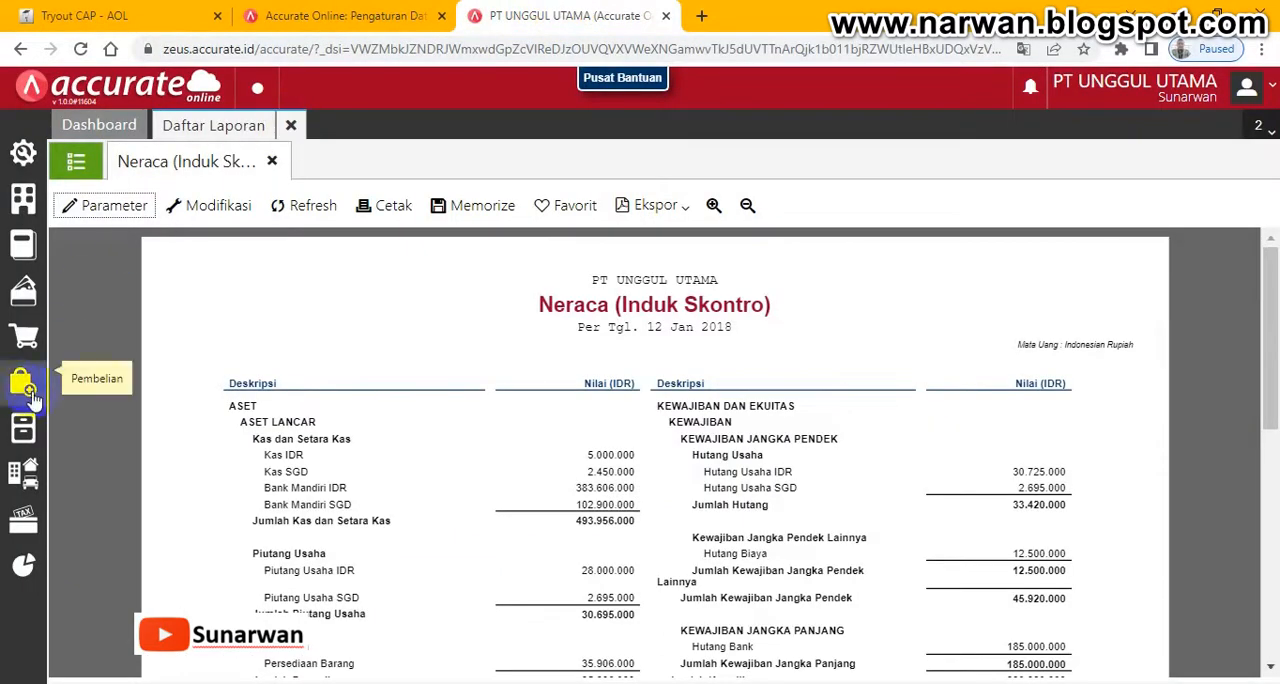
click(35, 350)
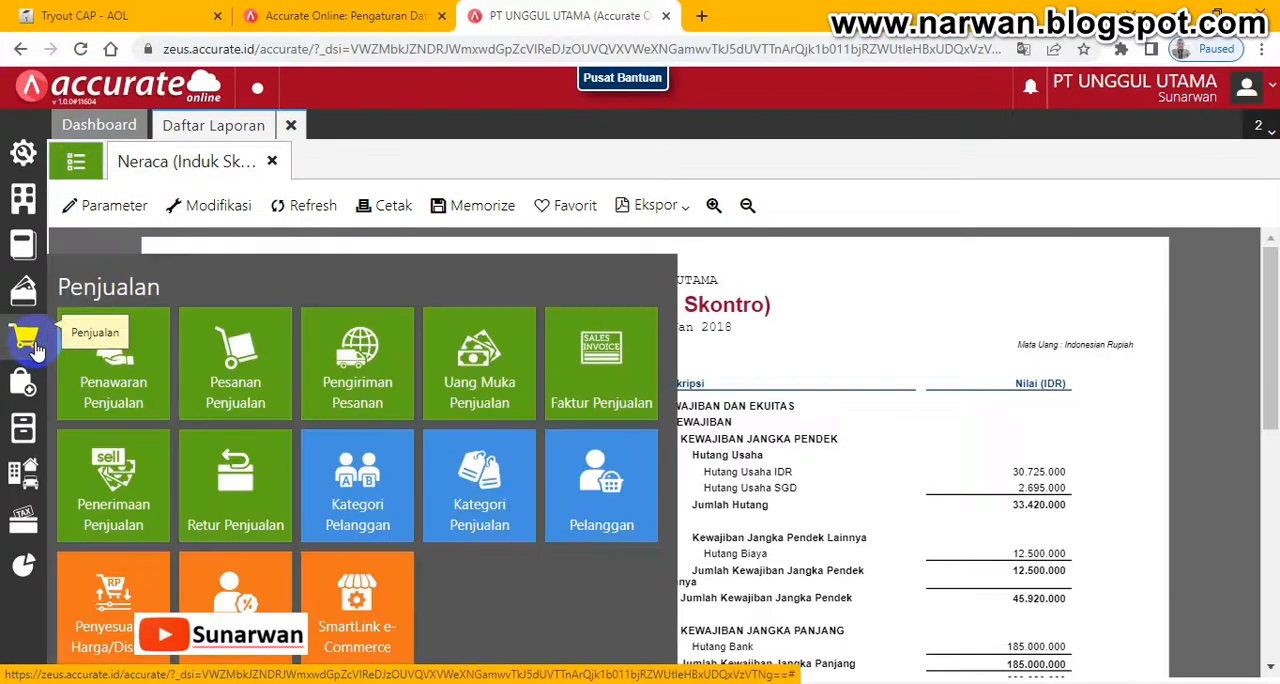
click(226, 381)
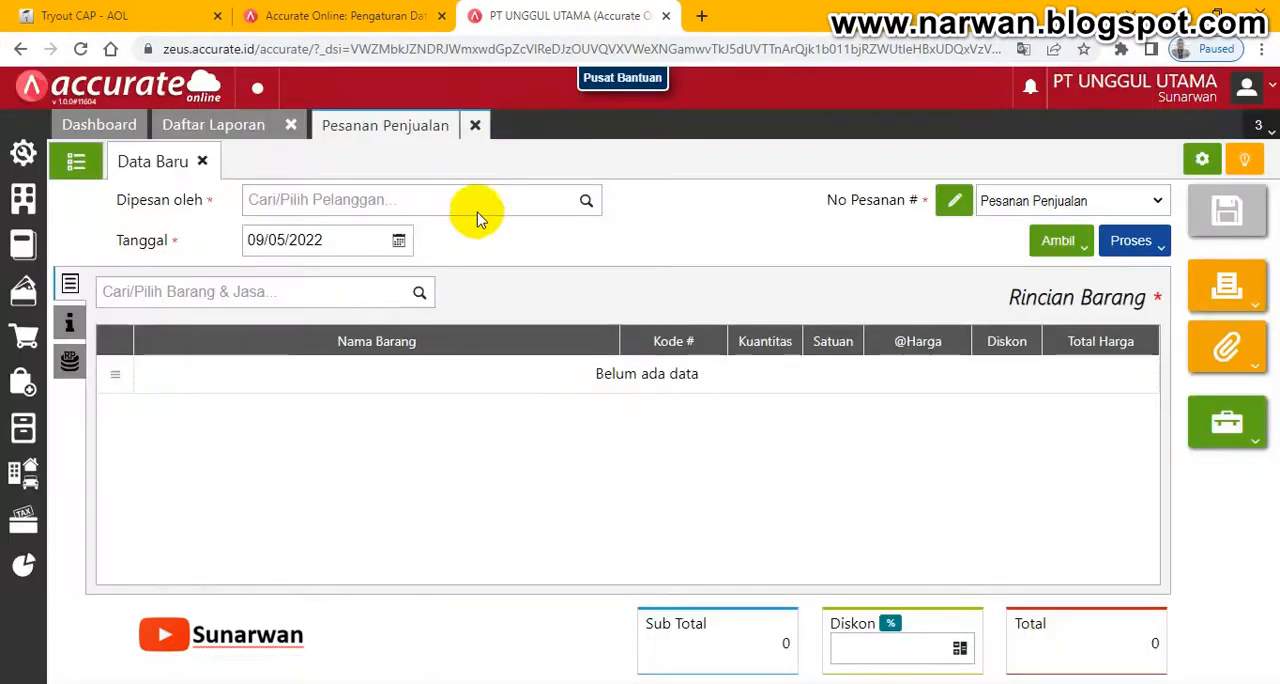
- Set the sales order's customer to CV Sumber Cahaya and its date to 15/01/2018
click(580, 200)
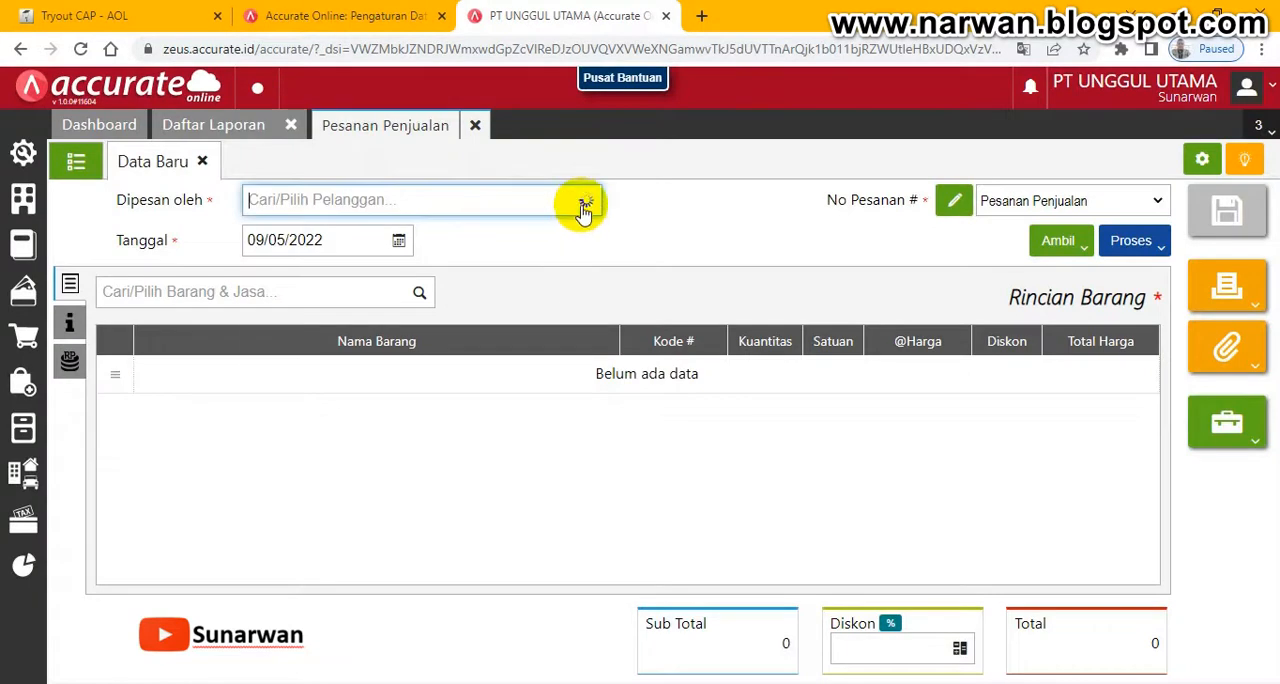
click(585, 201)
click(318, 240)
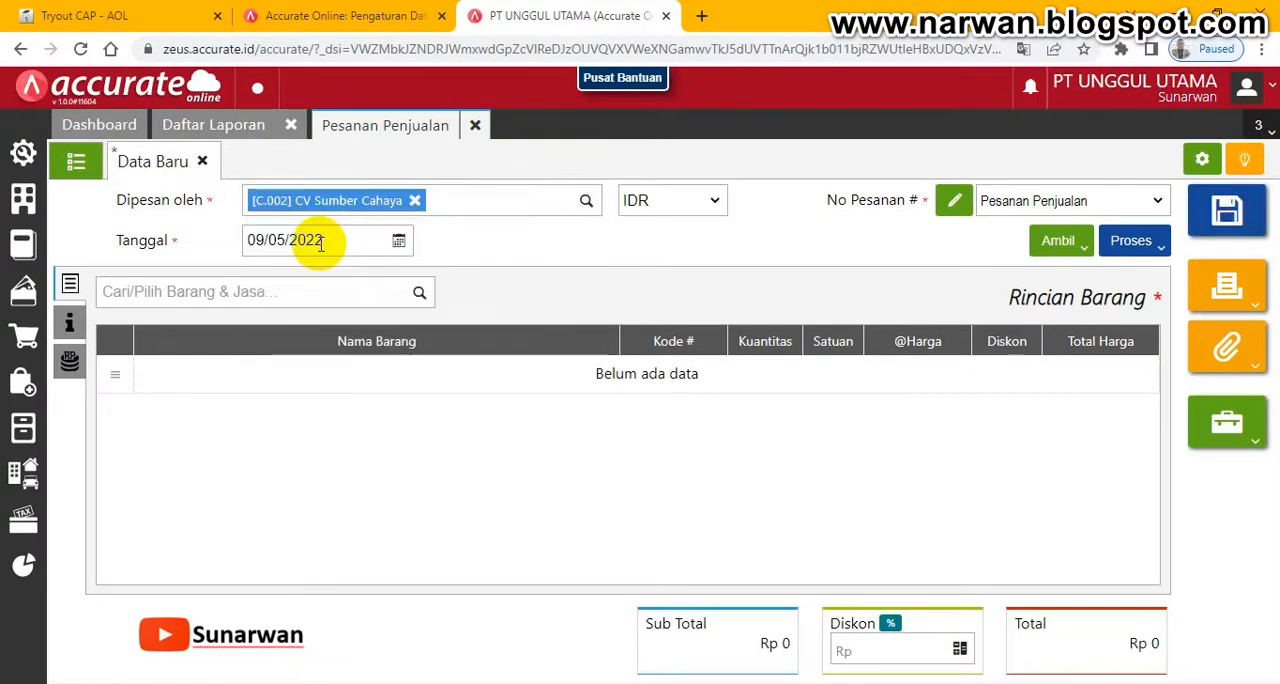
click(331, 241)
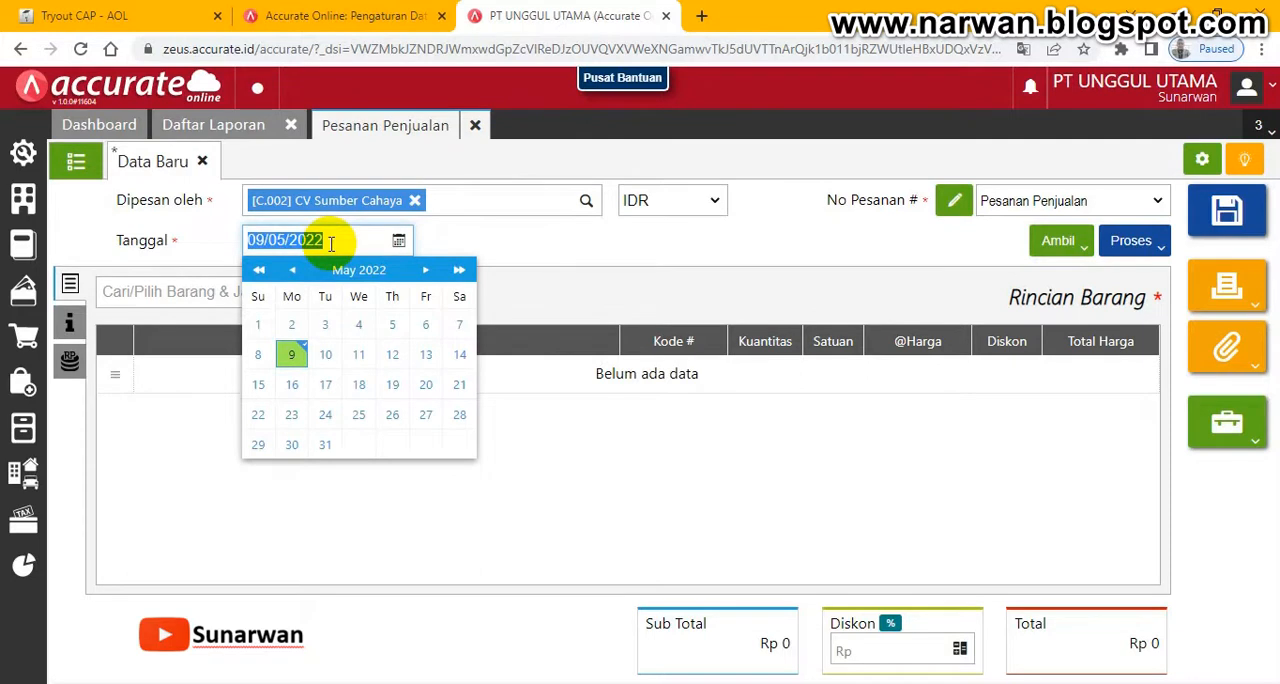
text(15/01/2018)
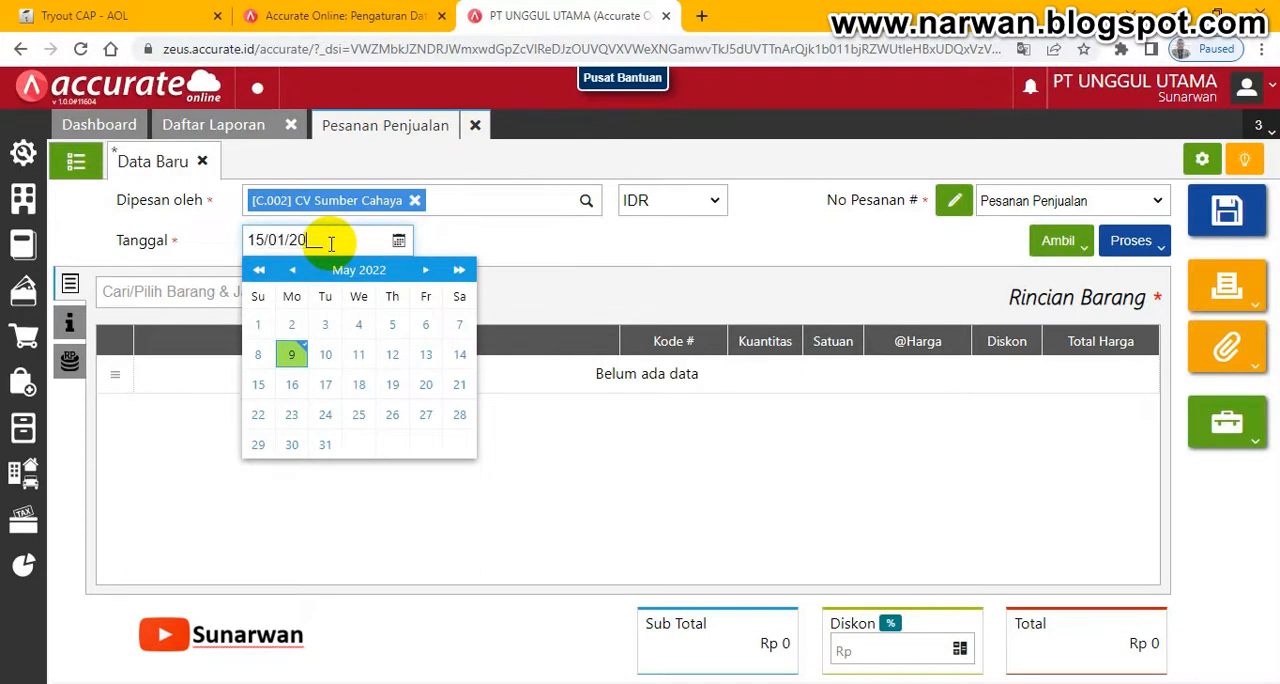